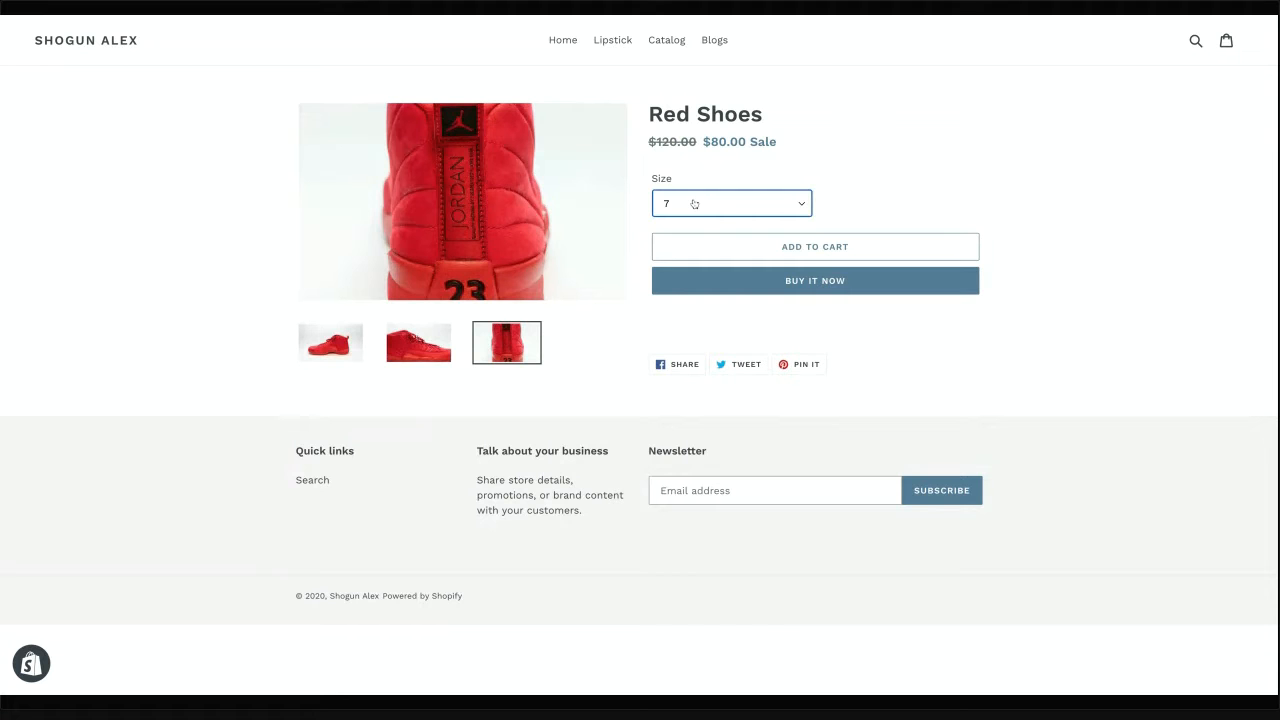
Try the size selection on the live Red Shoes product page by choosing size 13
left_click(718, 208)
left_click(718, 208)
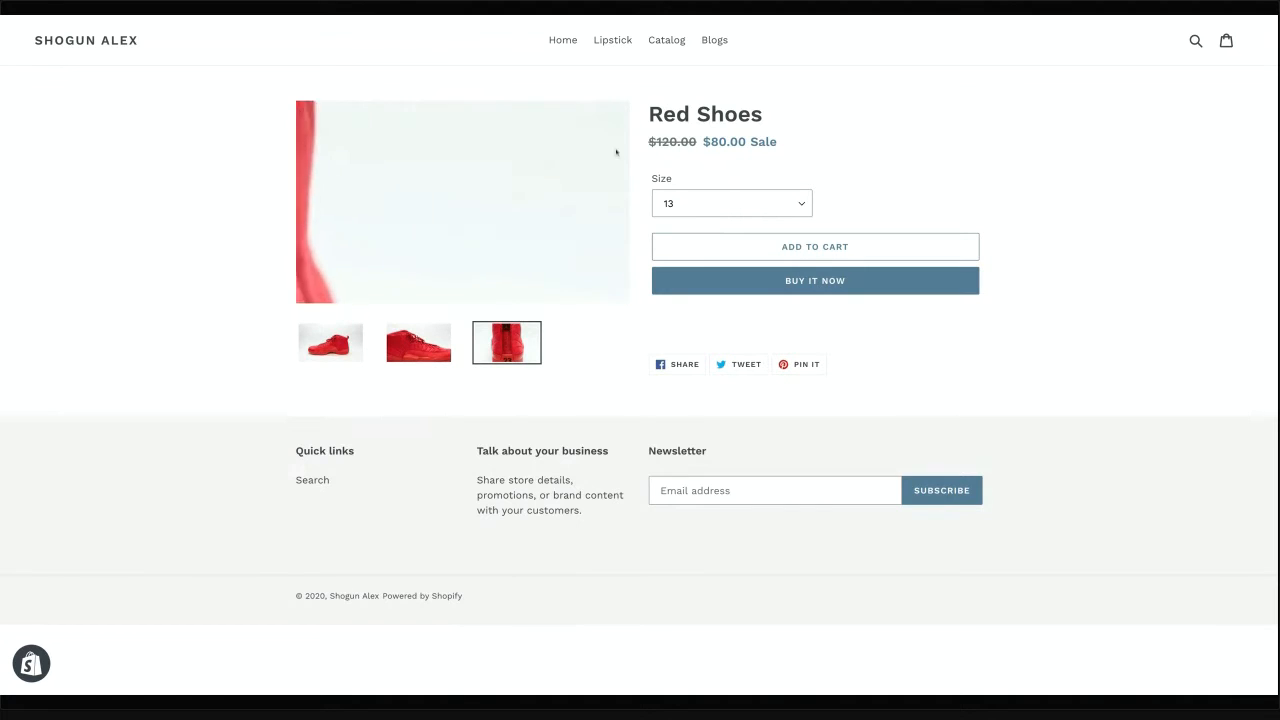
left_click_drag(649, 115, 1052, 273)
left_click(1040, 306)
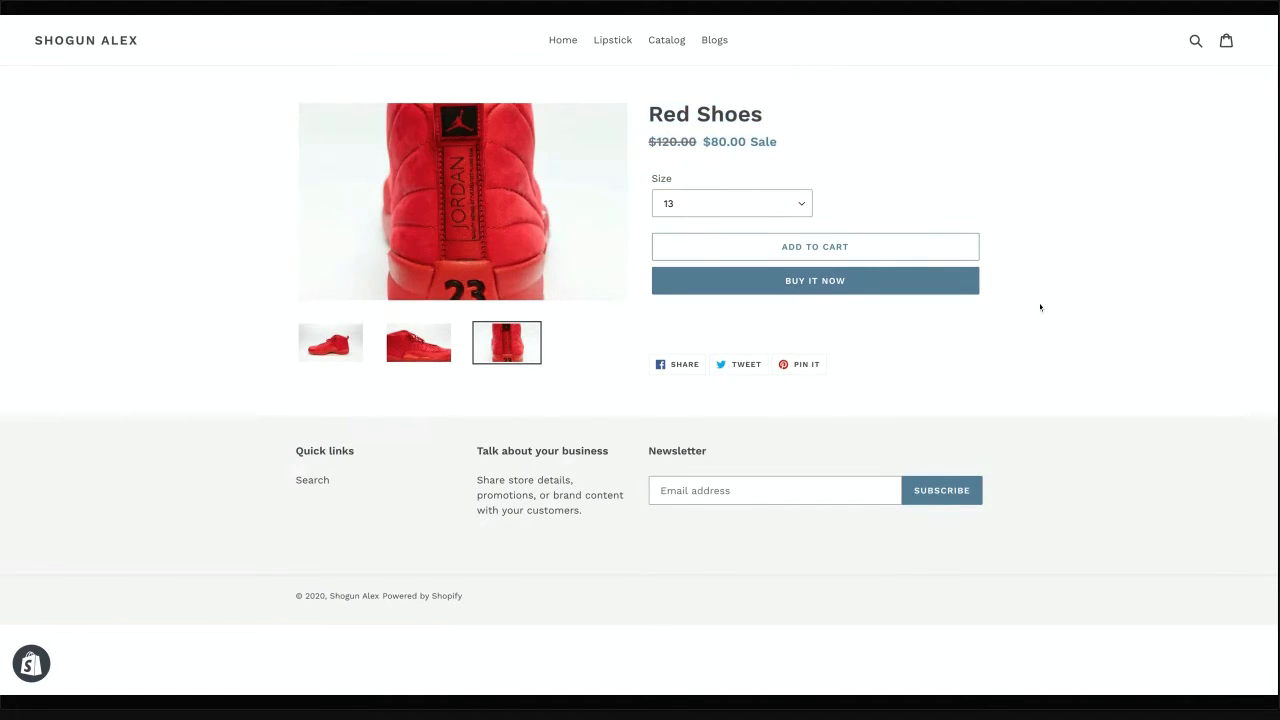
double_click(1040, 306)
left_click(221, 143)
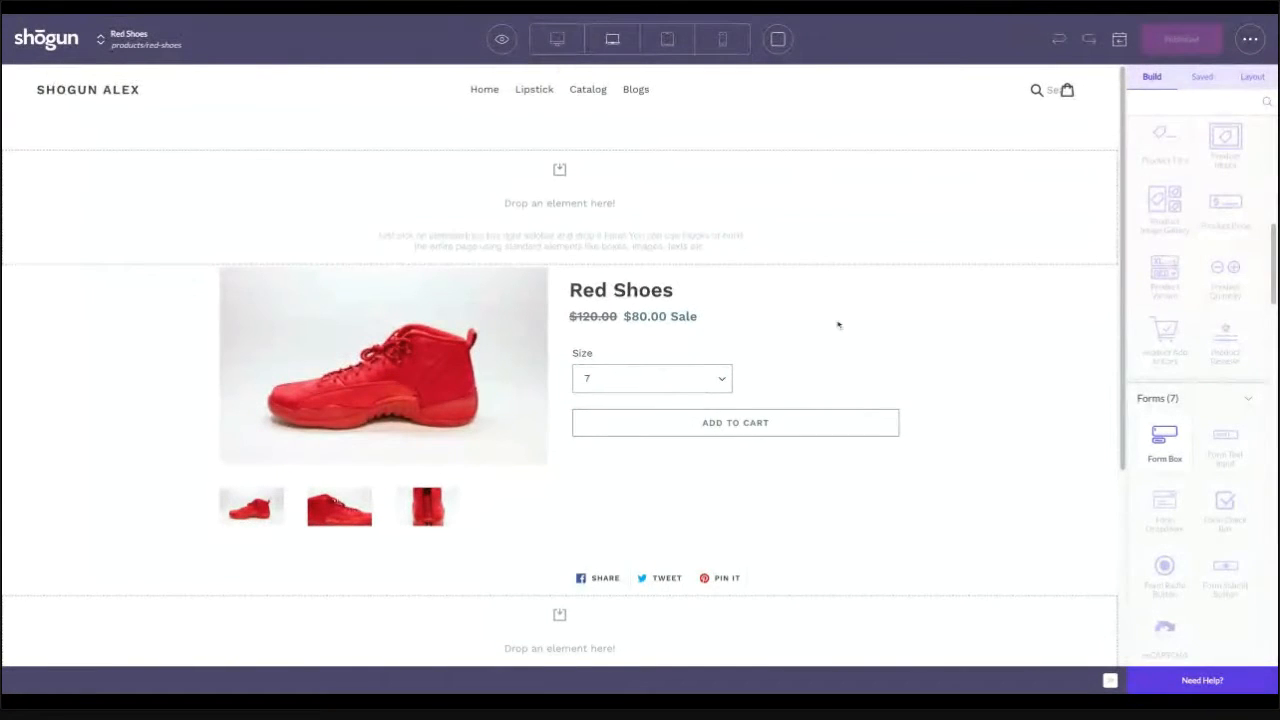
Examine the Red Shoes page in the editor, covering the drop areas above and below the product details and the footer
scroll(876, 429, "down", 2)
scroll(876, 429, "down", 3)
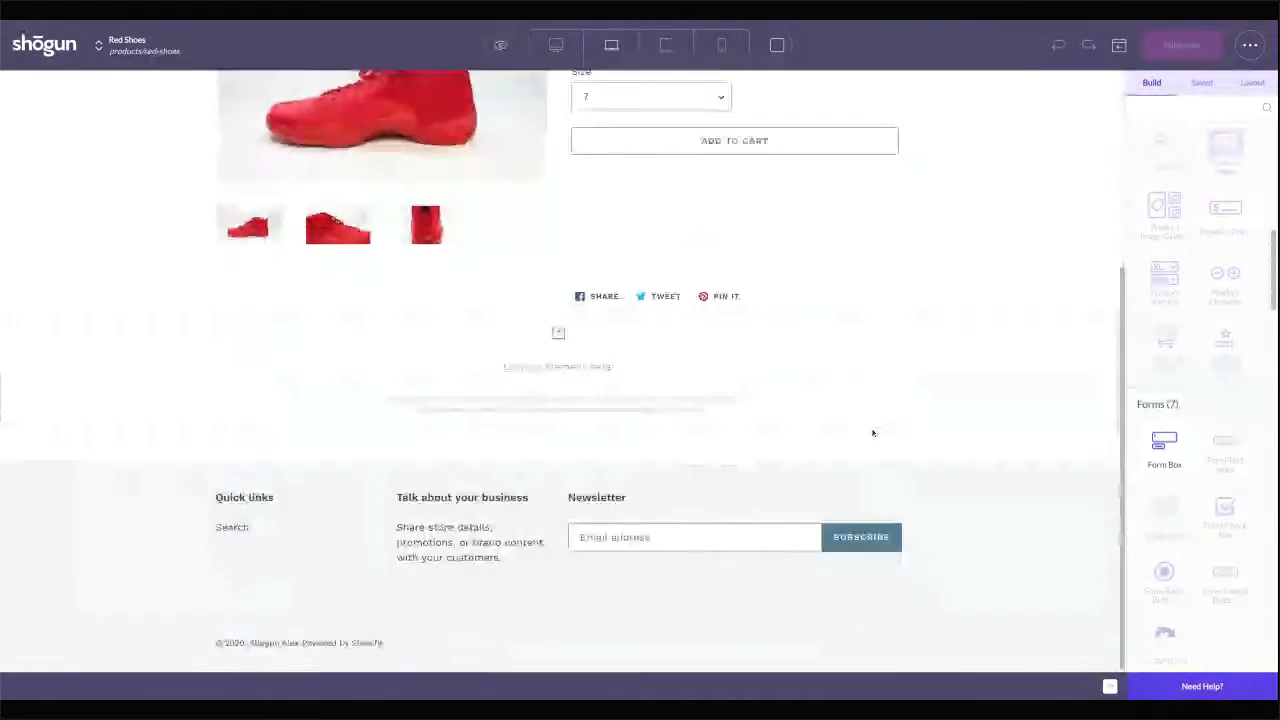
scroll(800, 350, "up", 5)
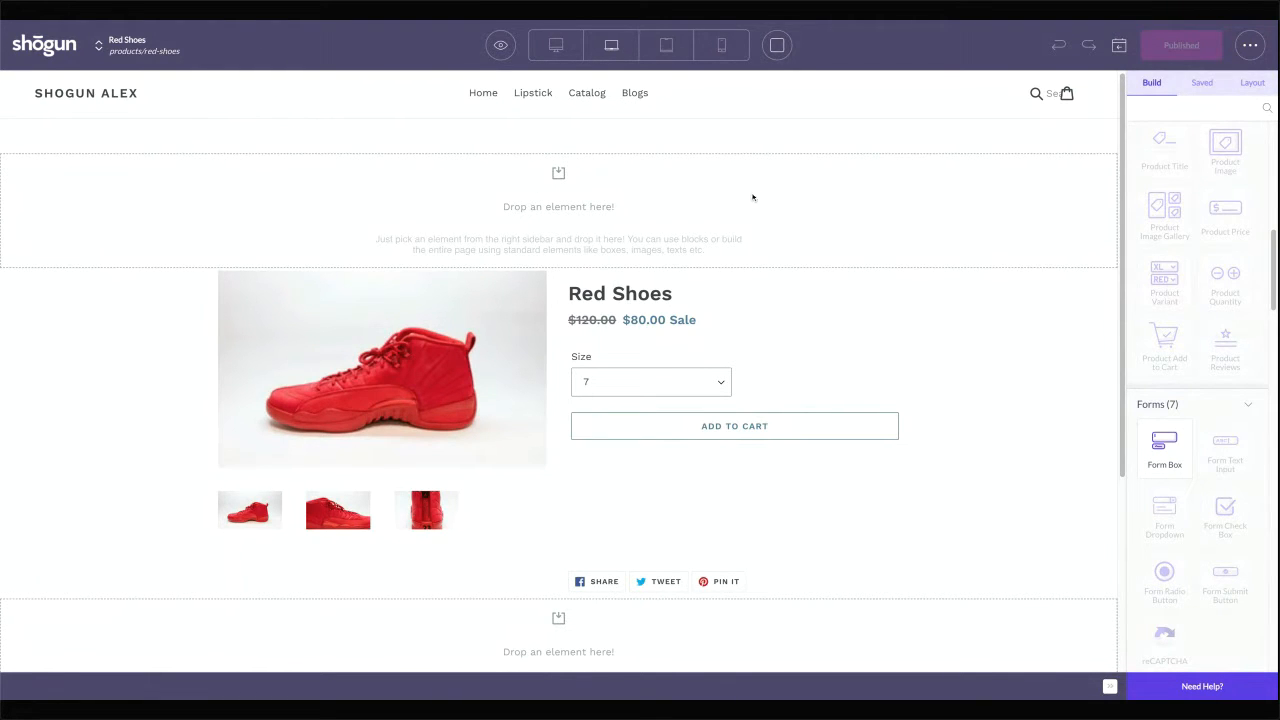
scroll(503, 208, "down", 2)
scroll(600, 205, "up", 2)
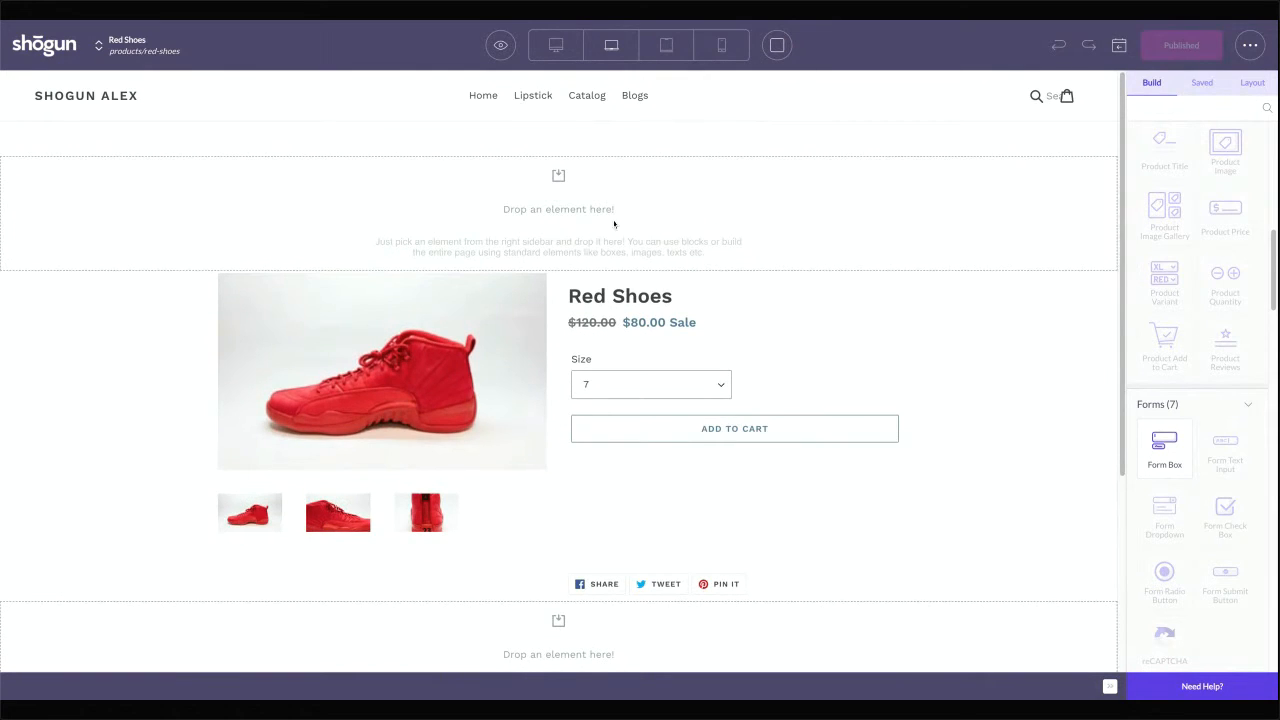
scroll(660, 190, "down", 1)
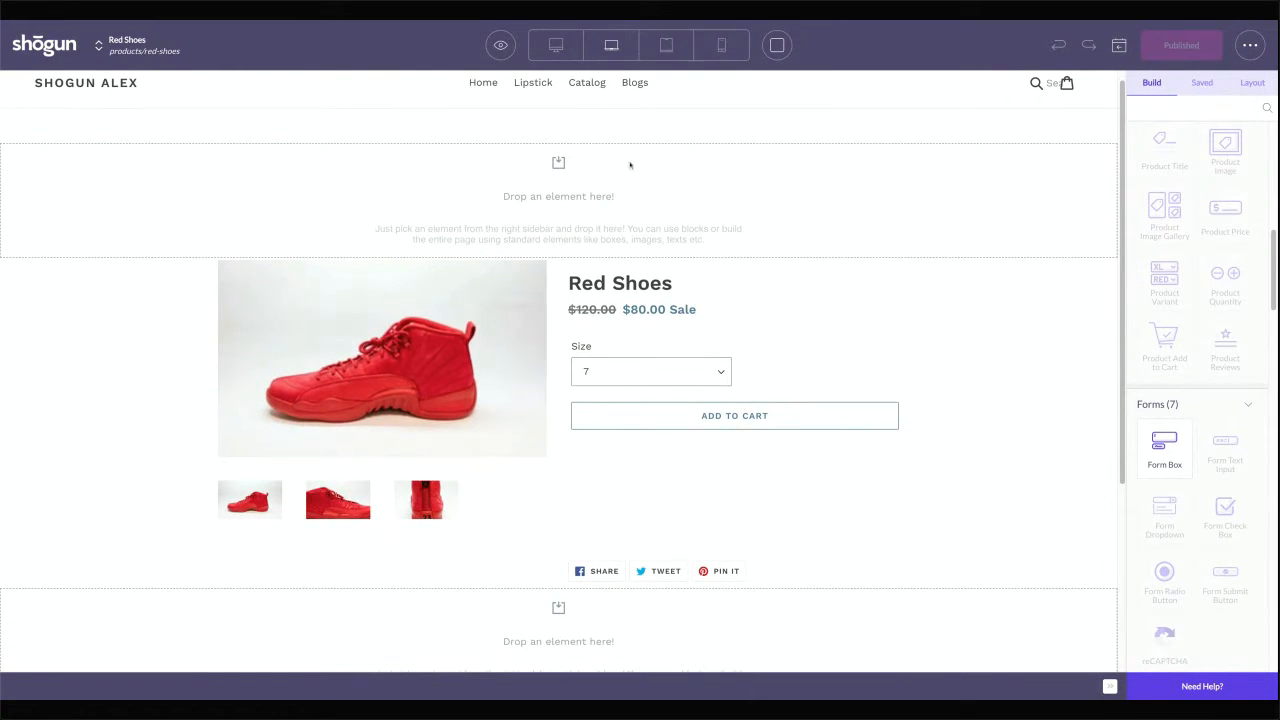
scroll(637, 185, "up", 1)
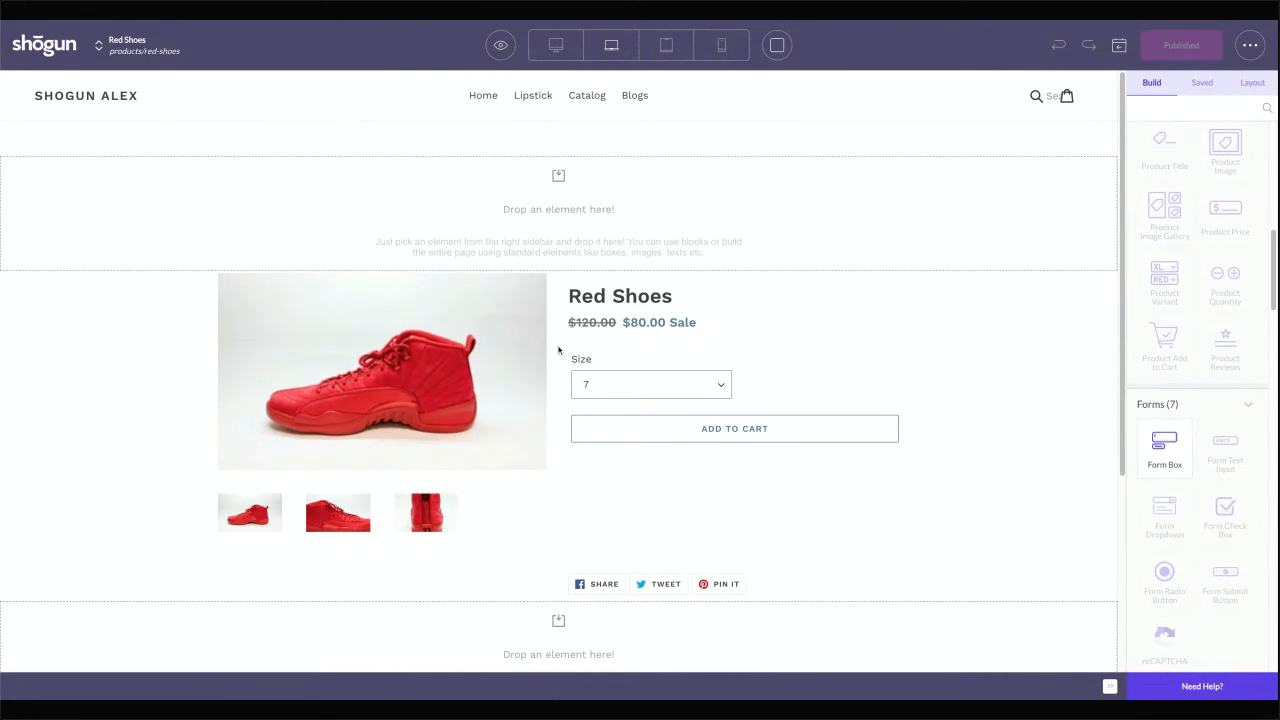
scroll(558, 349, "down", 2)
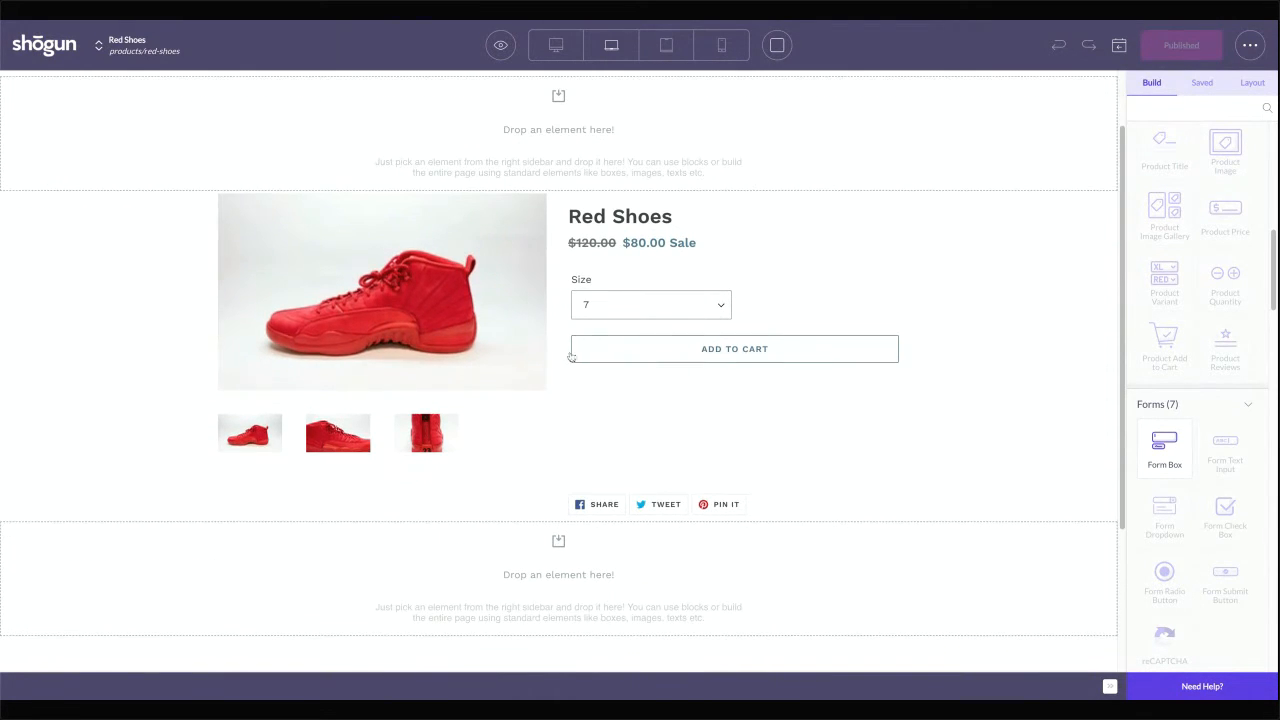
scroll(531, 366, "up", 2)
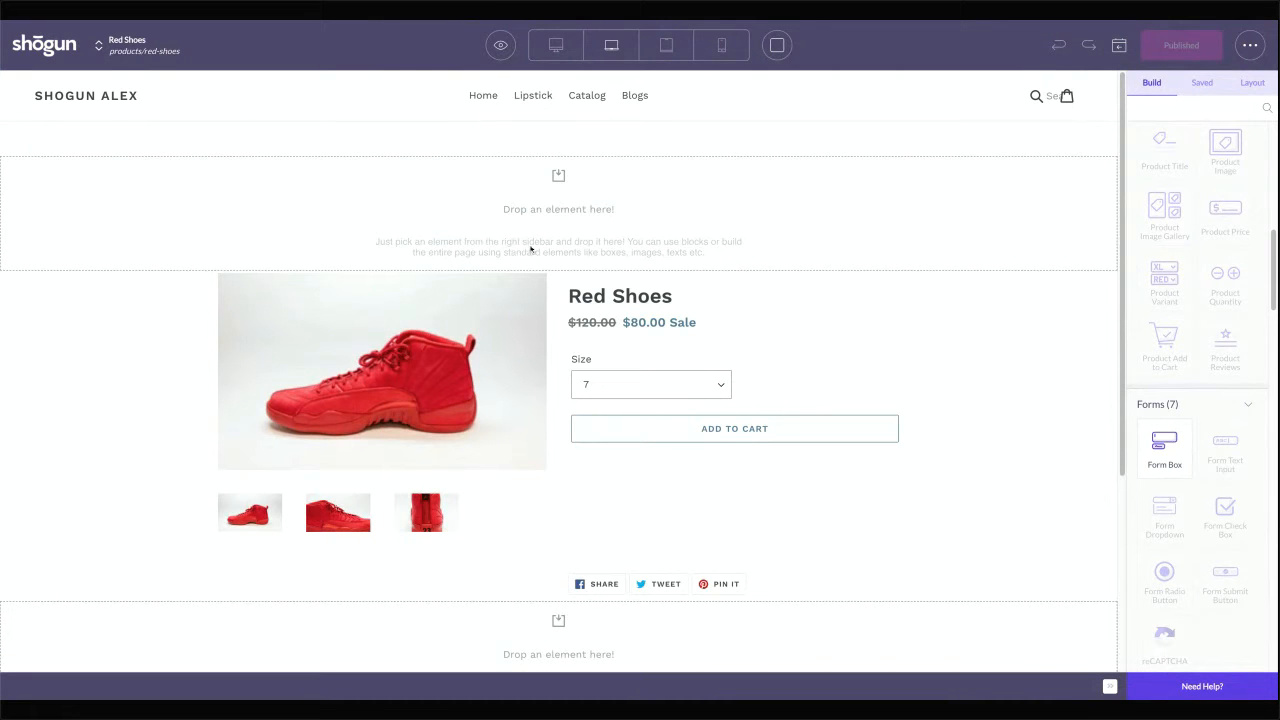
scroll(600, 180, "down", 3)
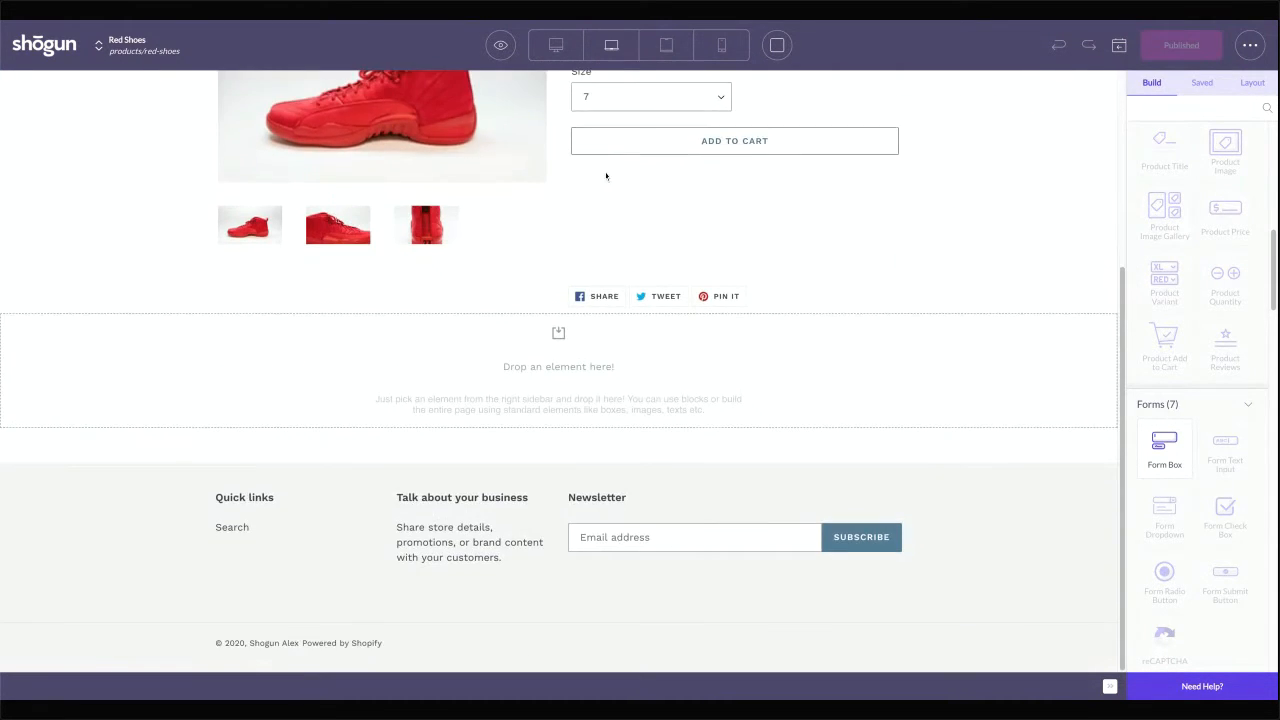
scroll(489, 410, "up", 3)
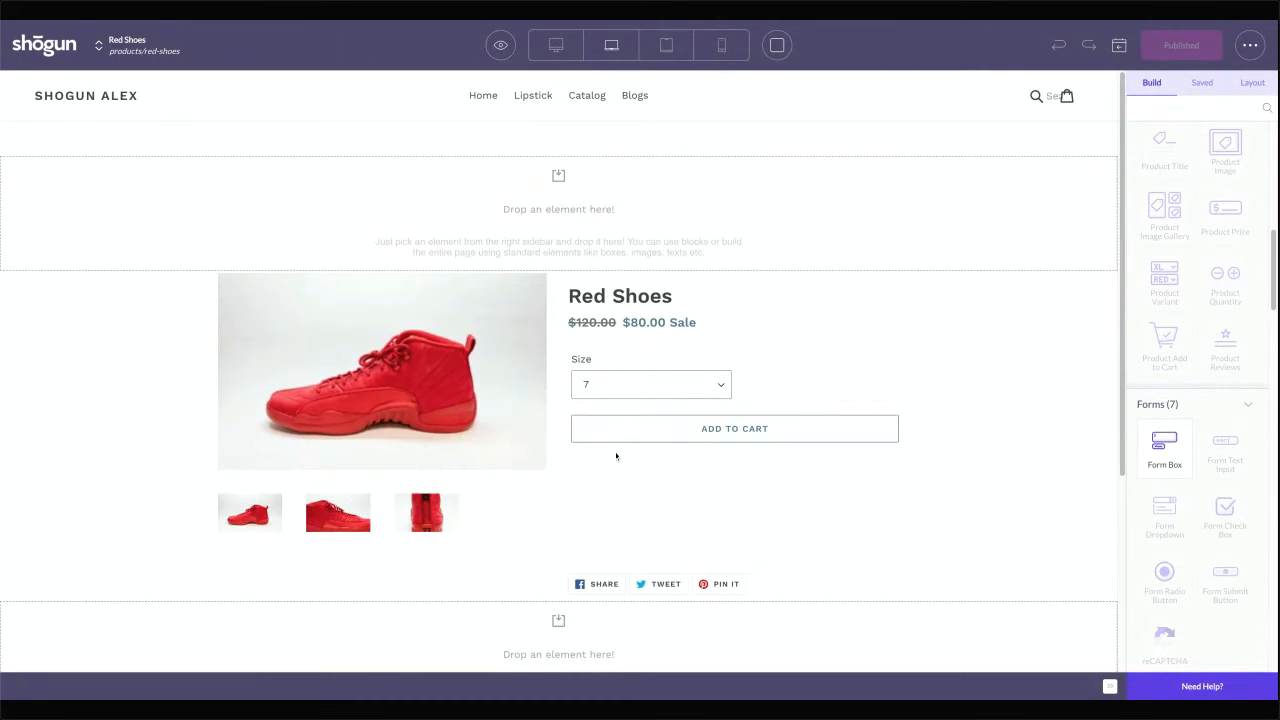
Add a full-width Section beneath the Add to Cart button and place an Image element inside it
scroll(1183, 131, "up", 5)
left_click_drag(1164, 177, 716, 28)
mouse_move(662, 392)
left_mouse_down()
mouse_move(643, 420)
mouse_move(677, 408)
left_mouse_up()
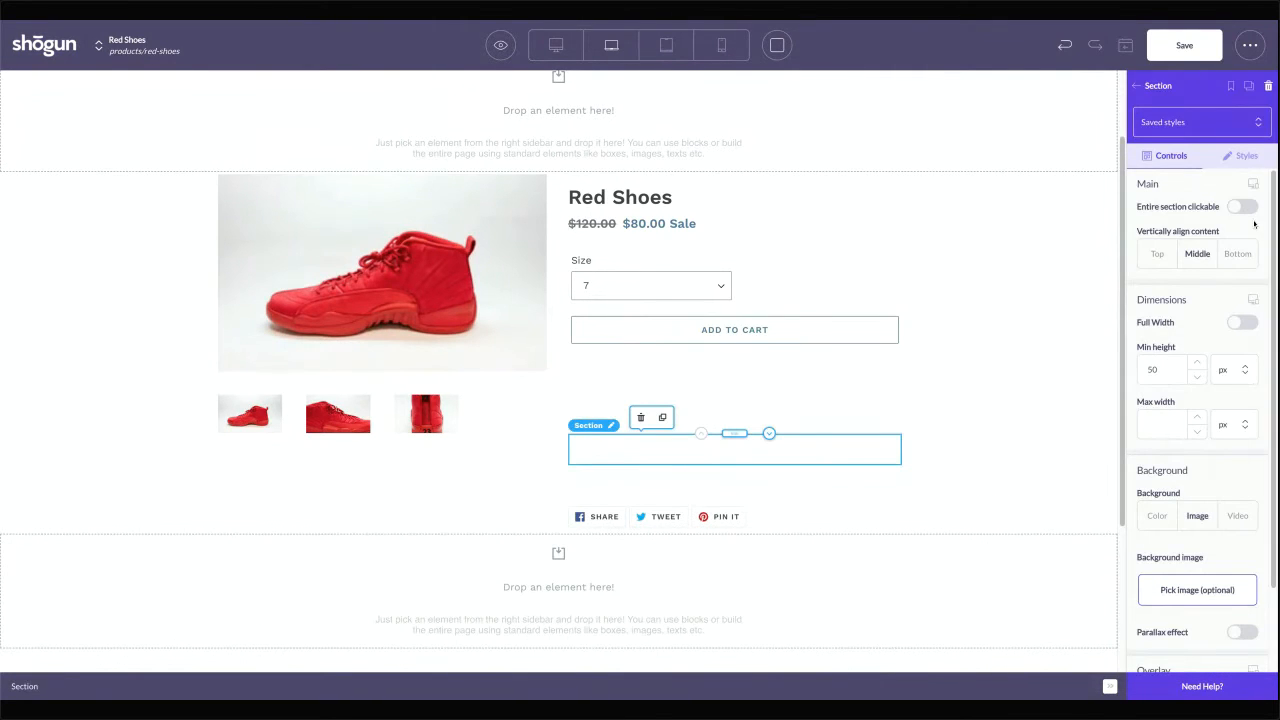
left_click(1243, 323)
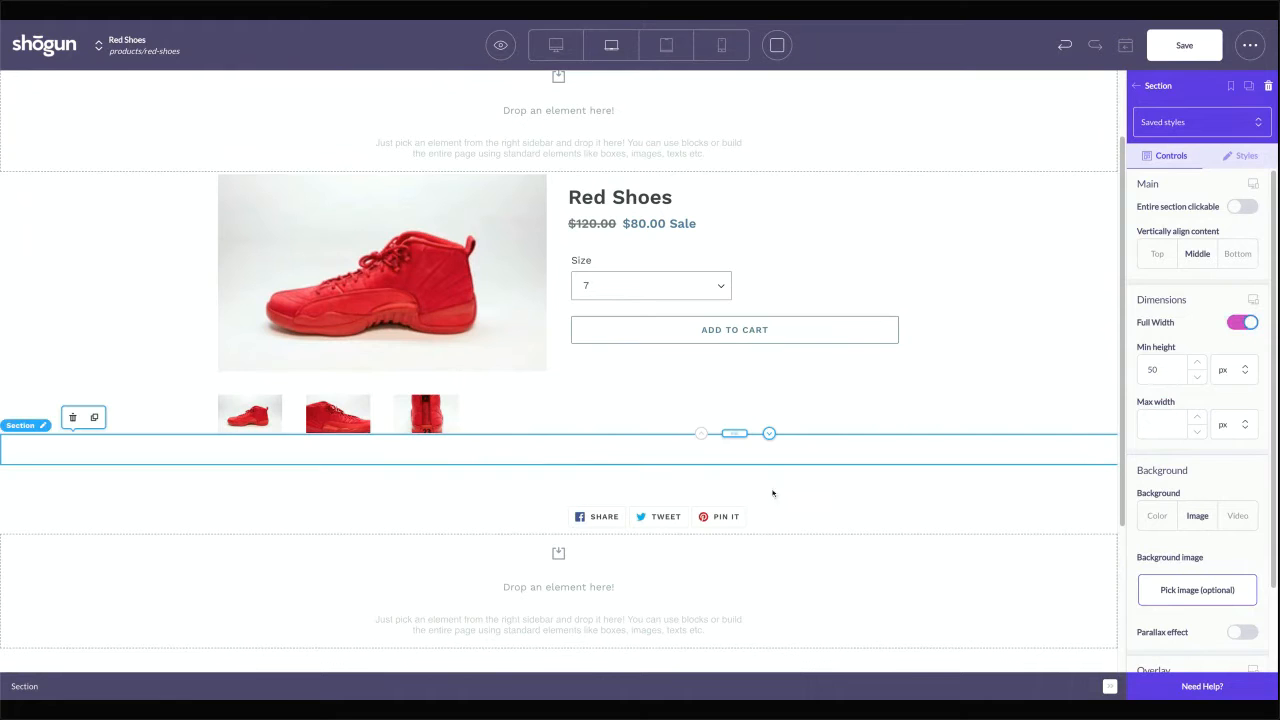
left_click(1139, 87)
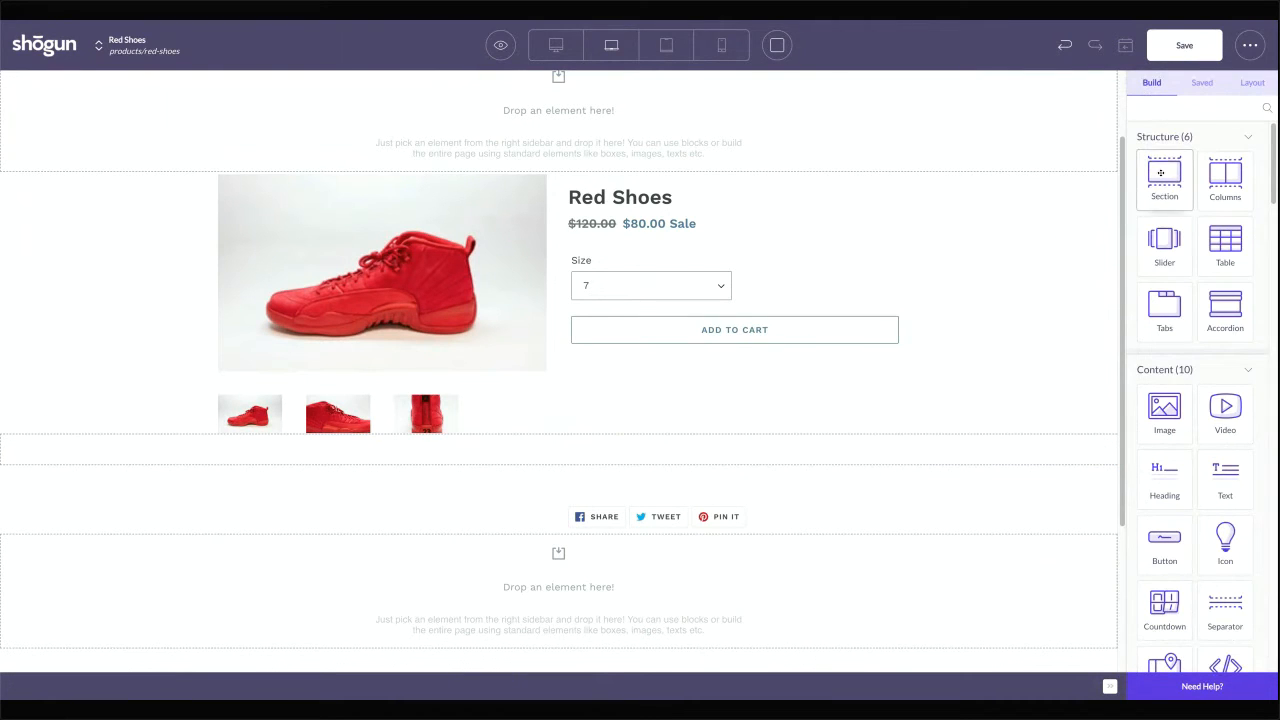
left_click_drag(1162, 410, 813, 457)
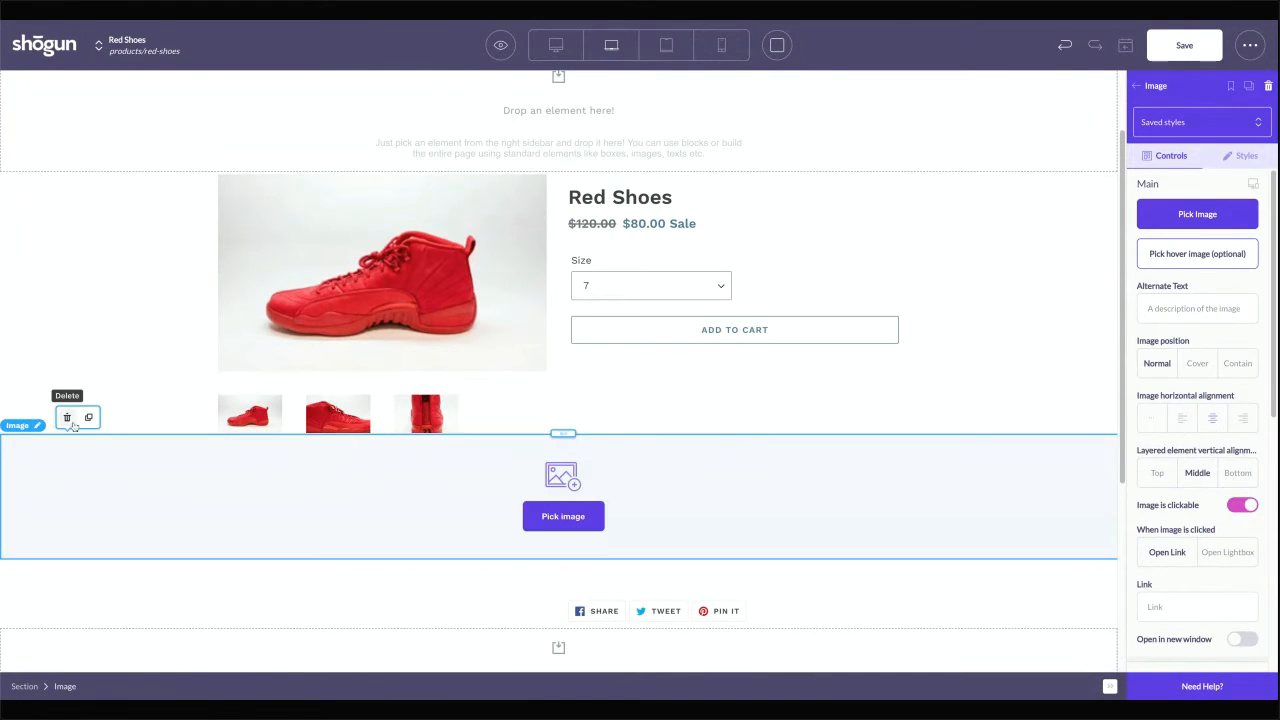
Delete the Image element and the full-width section beneath the Add to Cart button
left_click(67, 417)
left_click(452, 445)
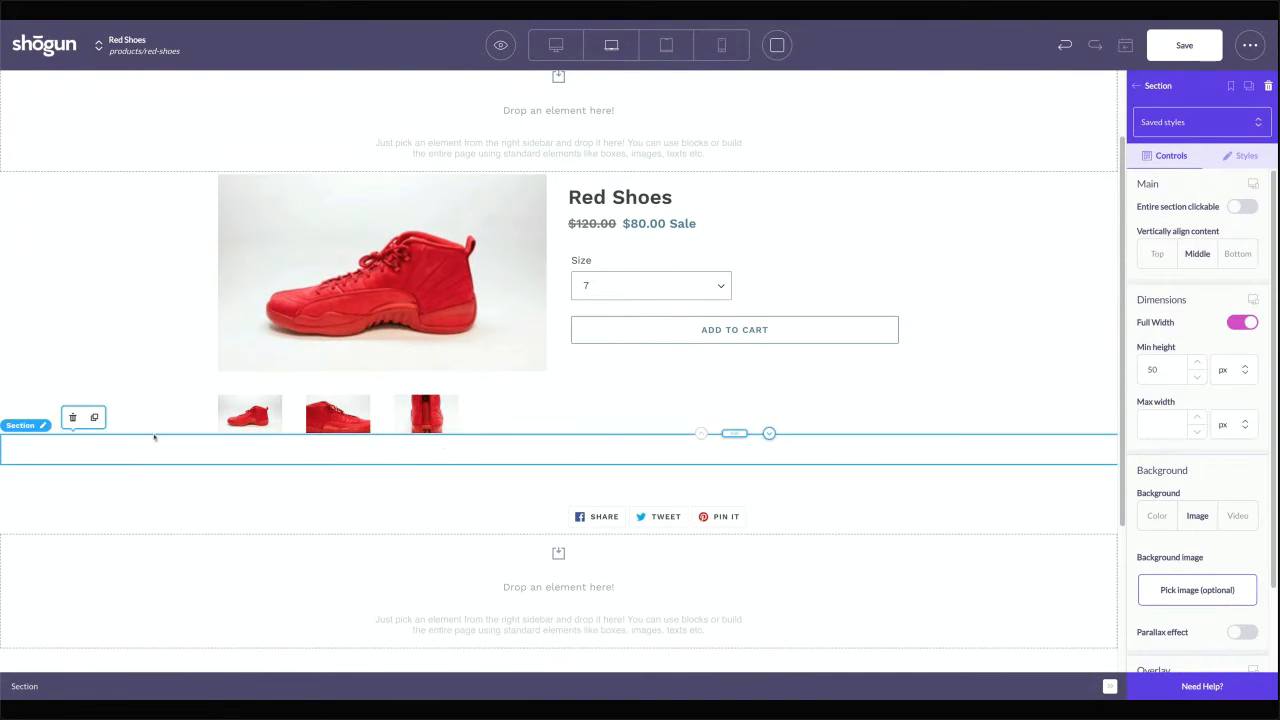
left_click(72, 418)
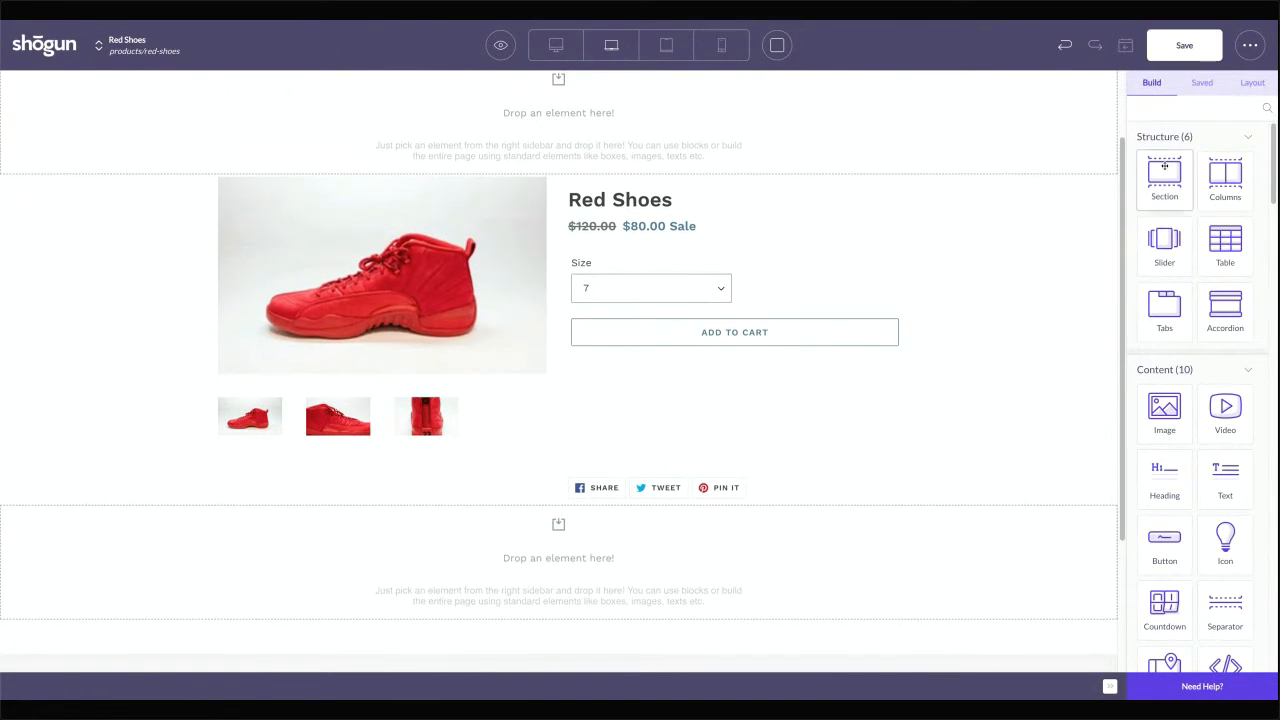
Add a Section in the drop area above the product, using the media library's runner-on-red-track photo as its background image
left_click_drag(1164, 166, 546, 176)
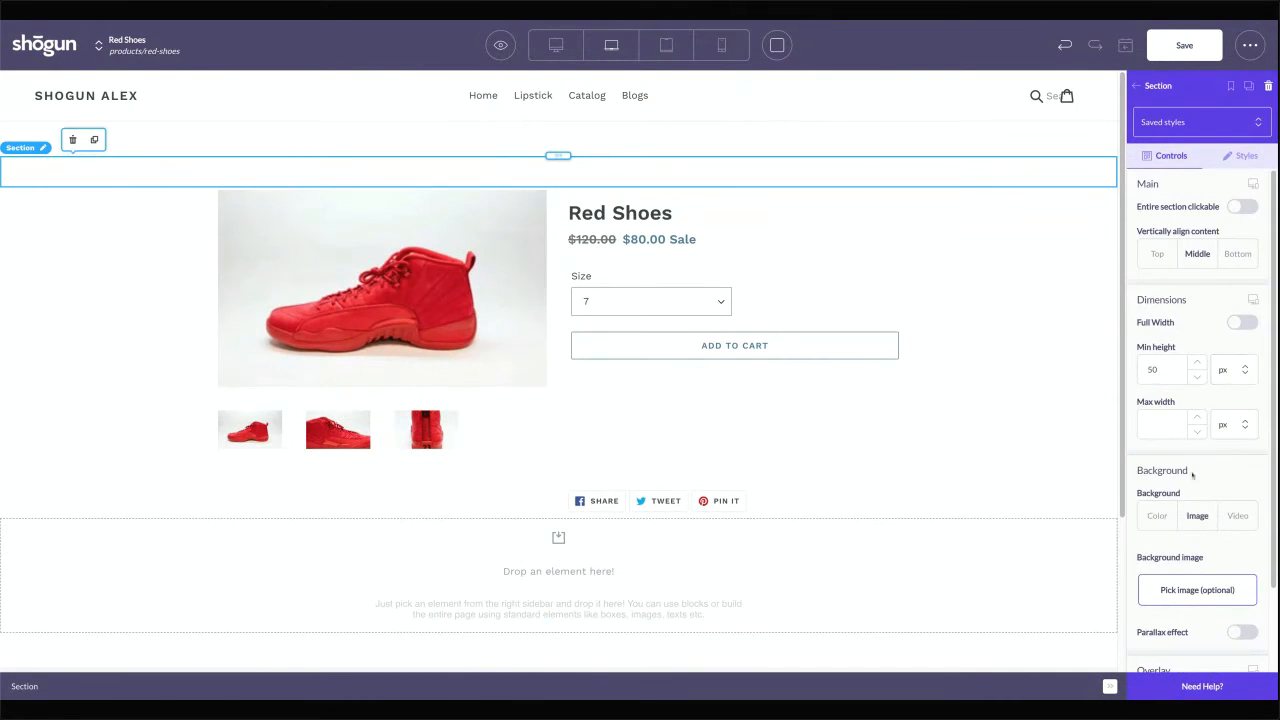
left_click(1163, 590)
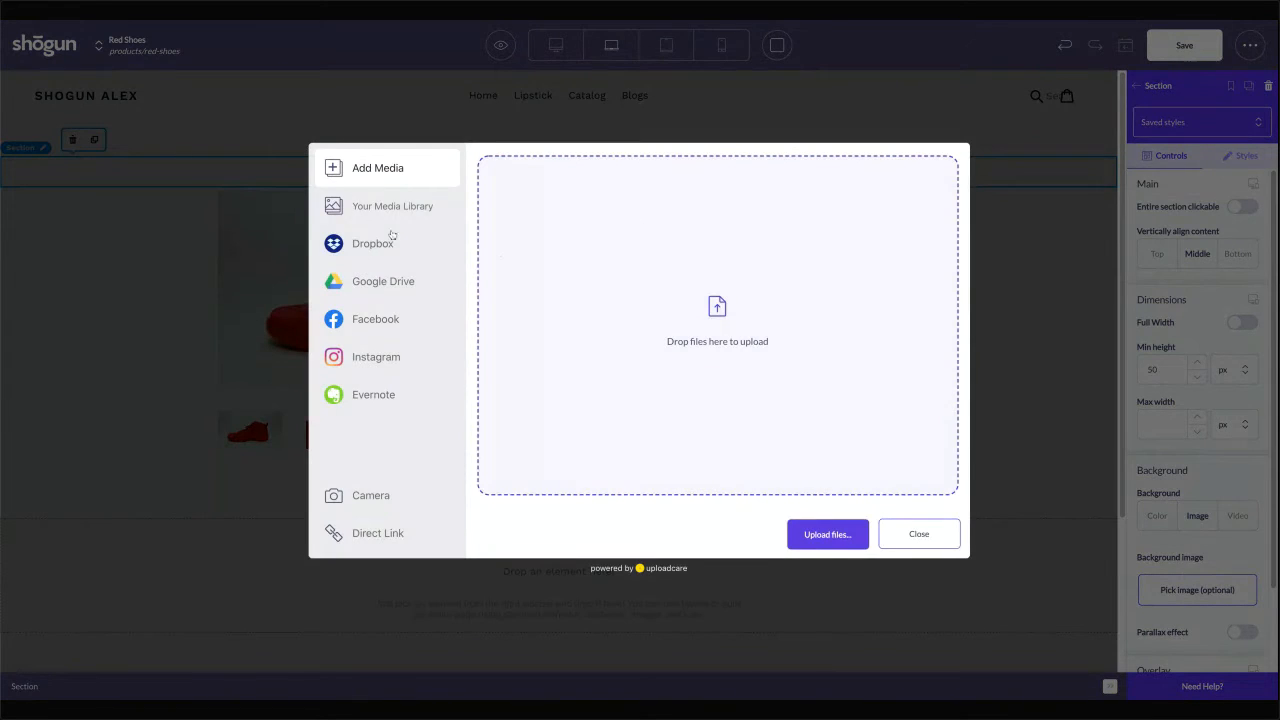
left_click(385, 210)
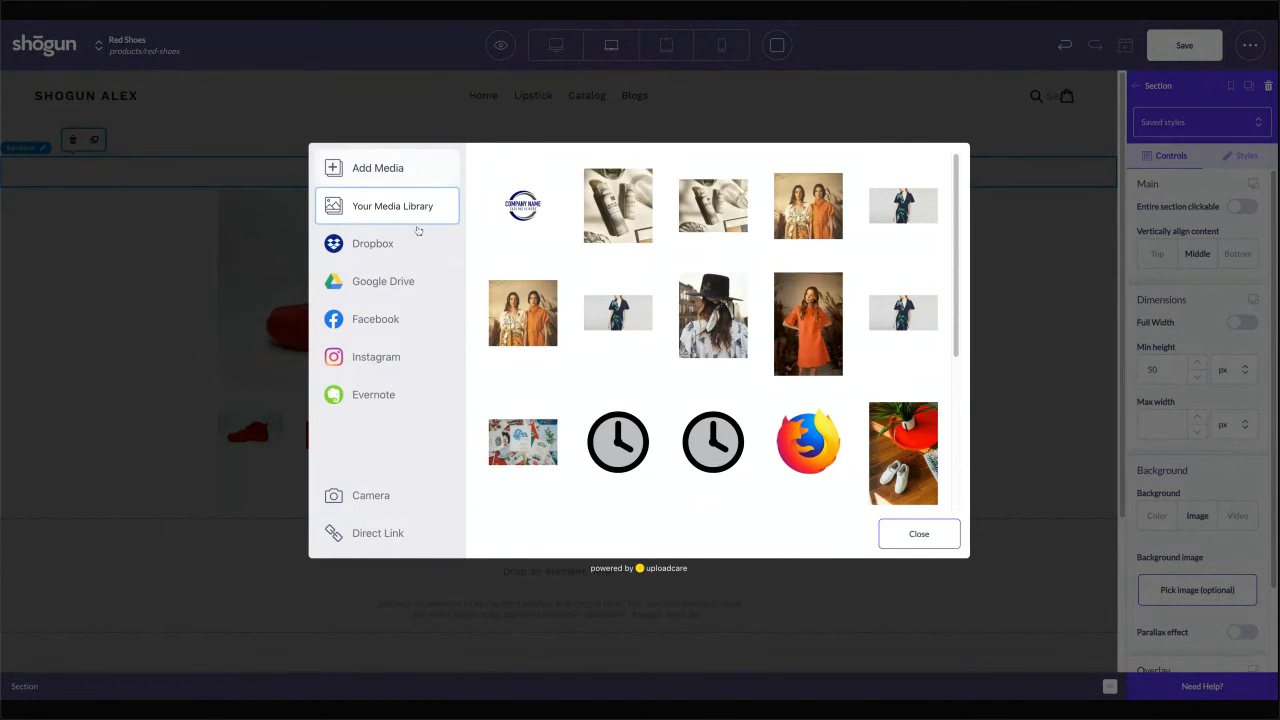
scroll(700, 300, "down", 5)
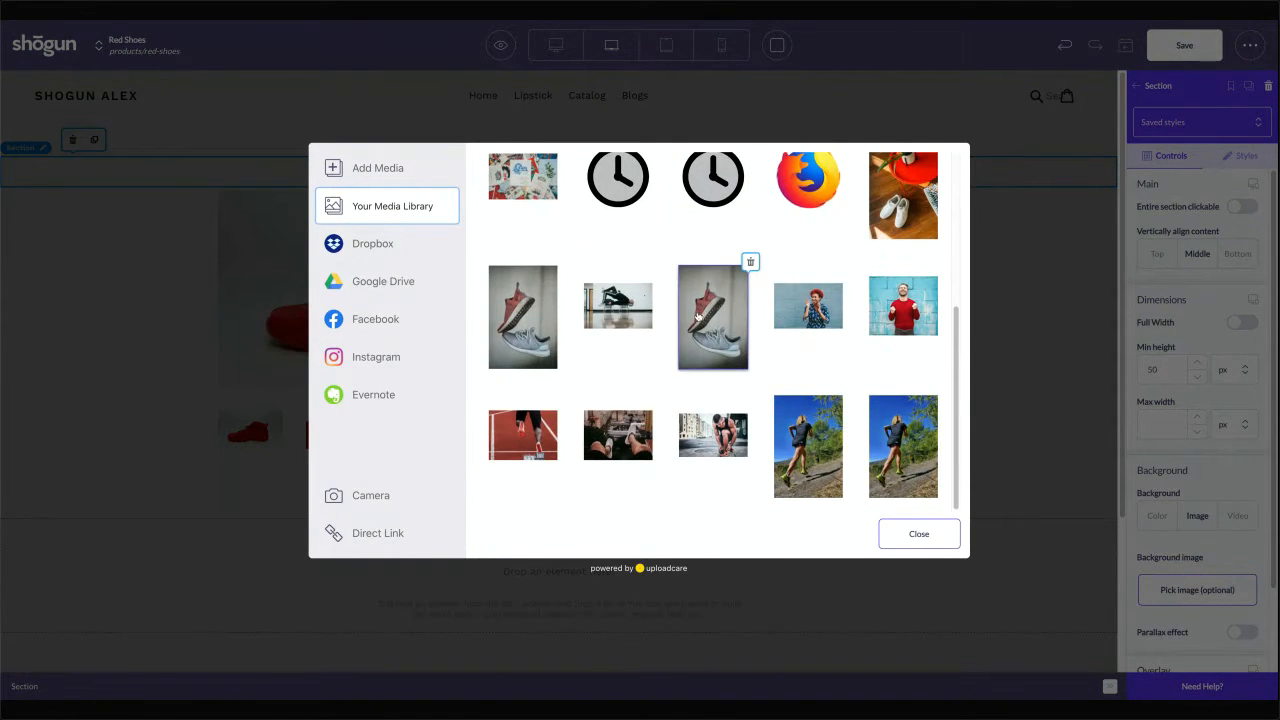
scroll(697, 316, "down", 2)
left_click(527, 365)
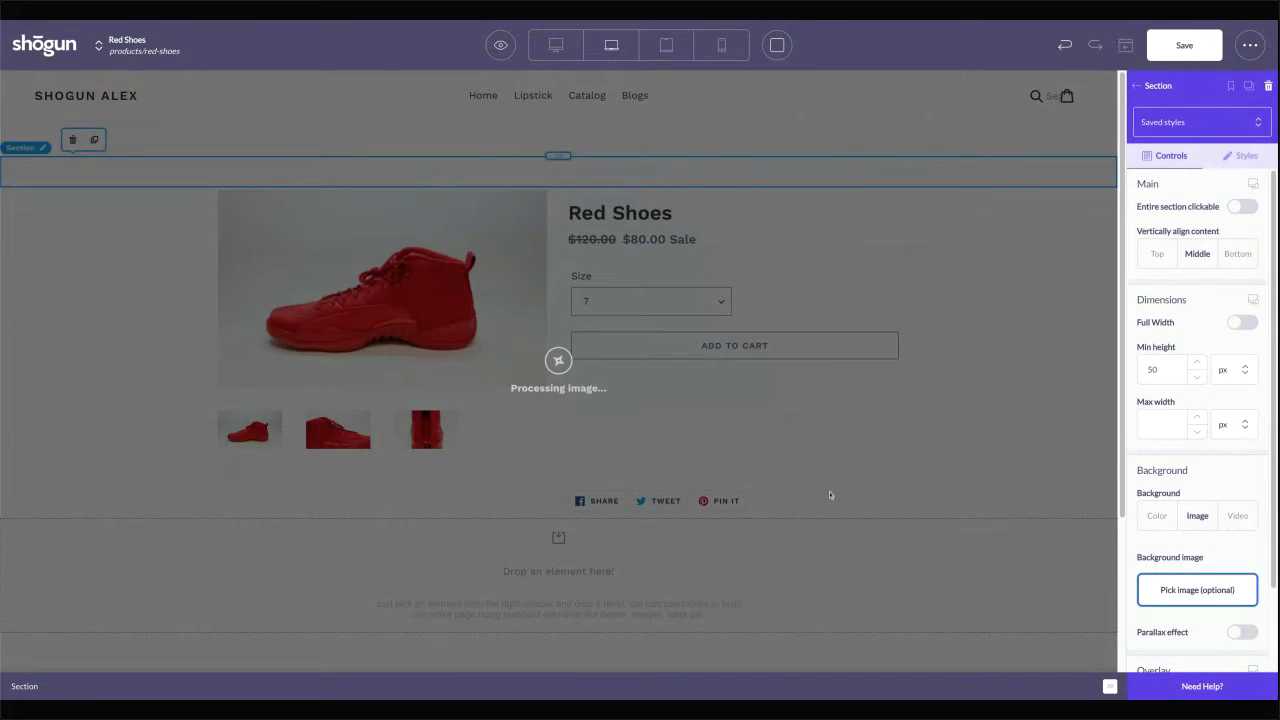
Give the section's background image a black (000000) overlay with an opacity of 0.4
scroll(1232, 543, "down", 5)
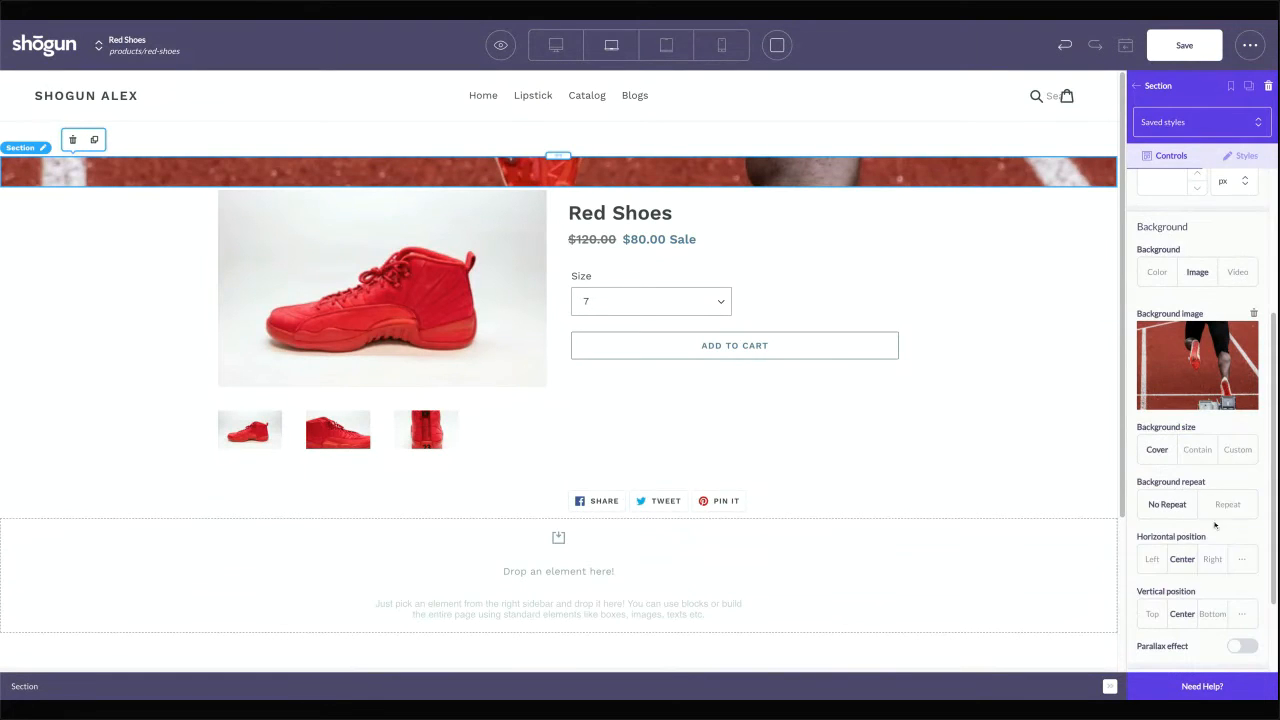
left_click(1236, 535)
left_click(1238, 534)
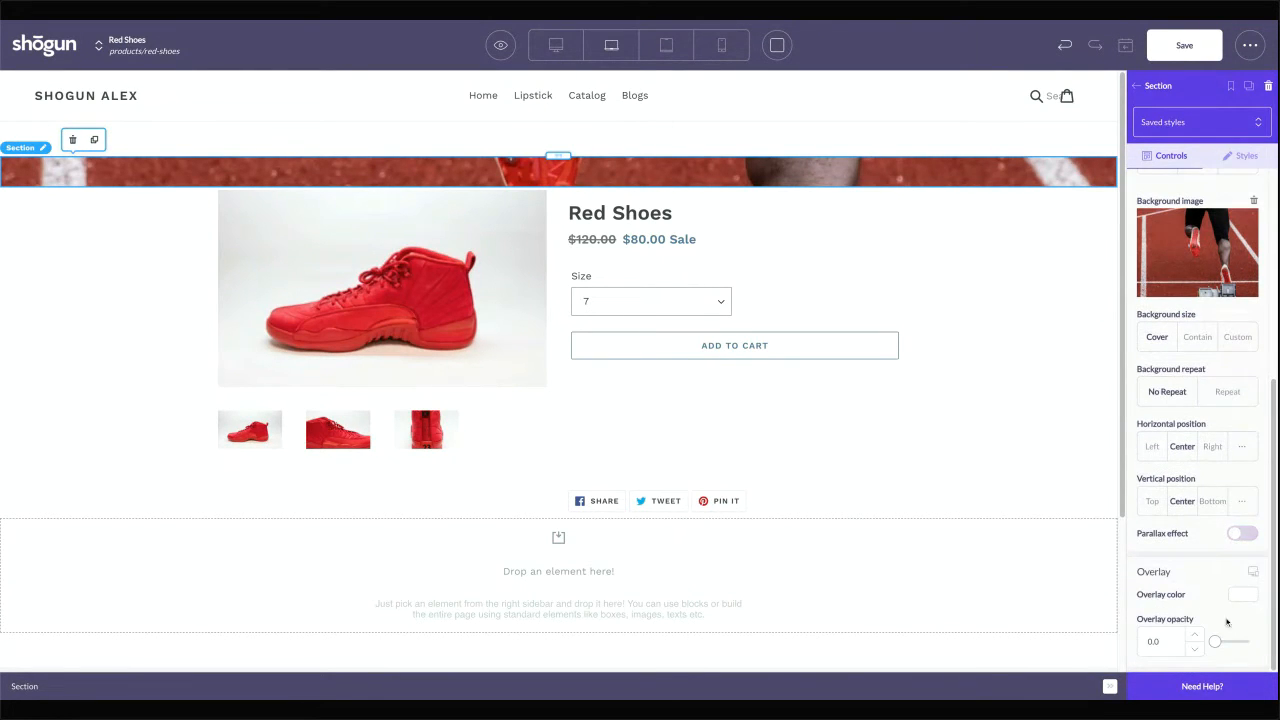
left_click(1254, 594)
scroll(1257, 592, "down", 2)
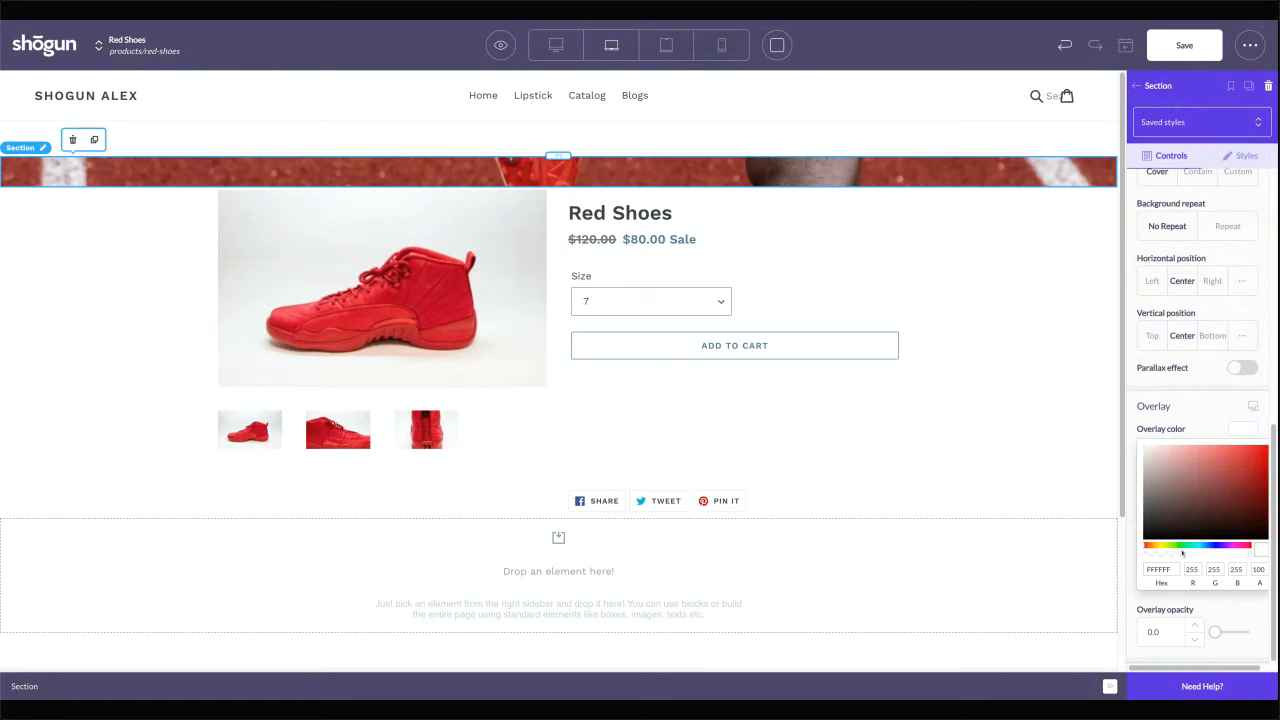
left_click(1156, 538)
left_click_drag(1215, 632, 1231, 632)
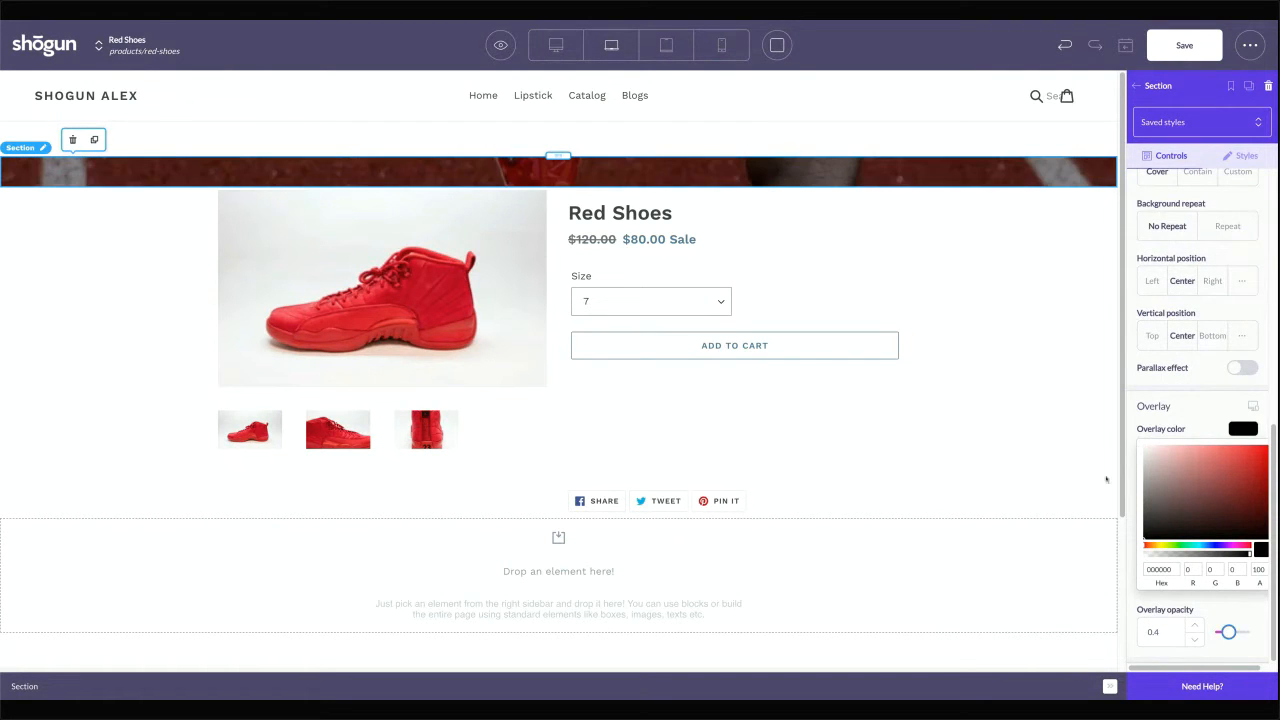
Set the minimum height of the section above the product to 350 px
scroll(1204, 460, "up", 3)
scroll(1135, 372, "up", 3)
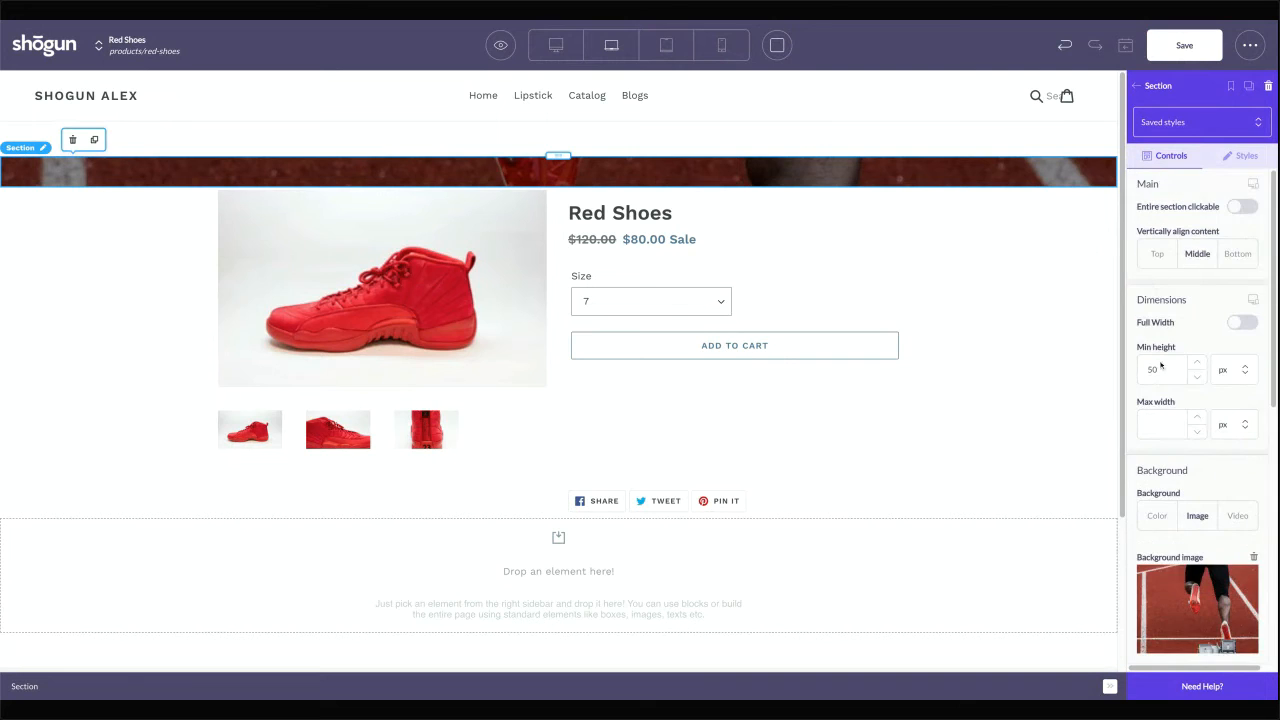
left_click(1152, 370)
type("3")
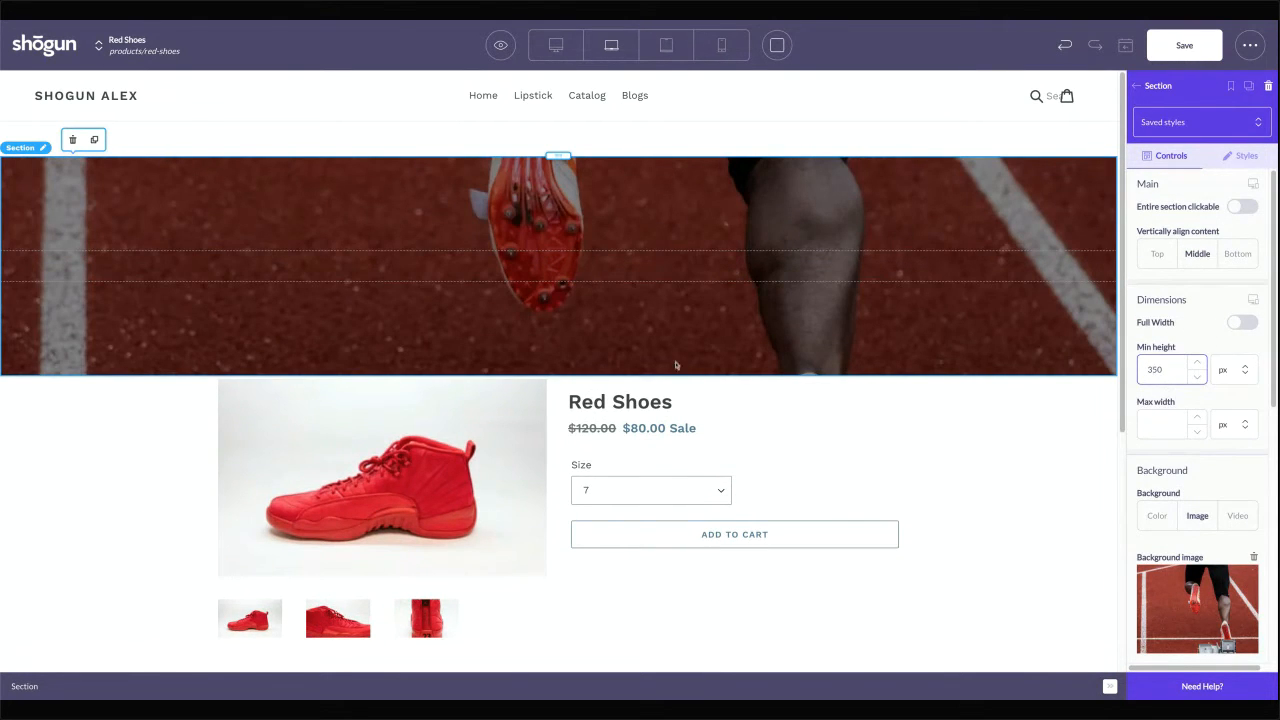
Add a Heading element inside the section and change its text to "NEXT SALE BEGINS:"
left_click(1153, 87)
left_click_drag(1175, 481, 286, 280)
double_click(550, 265)
left_click(549, 265)
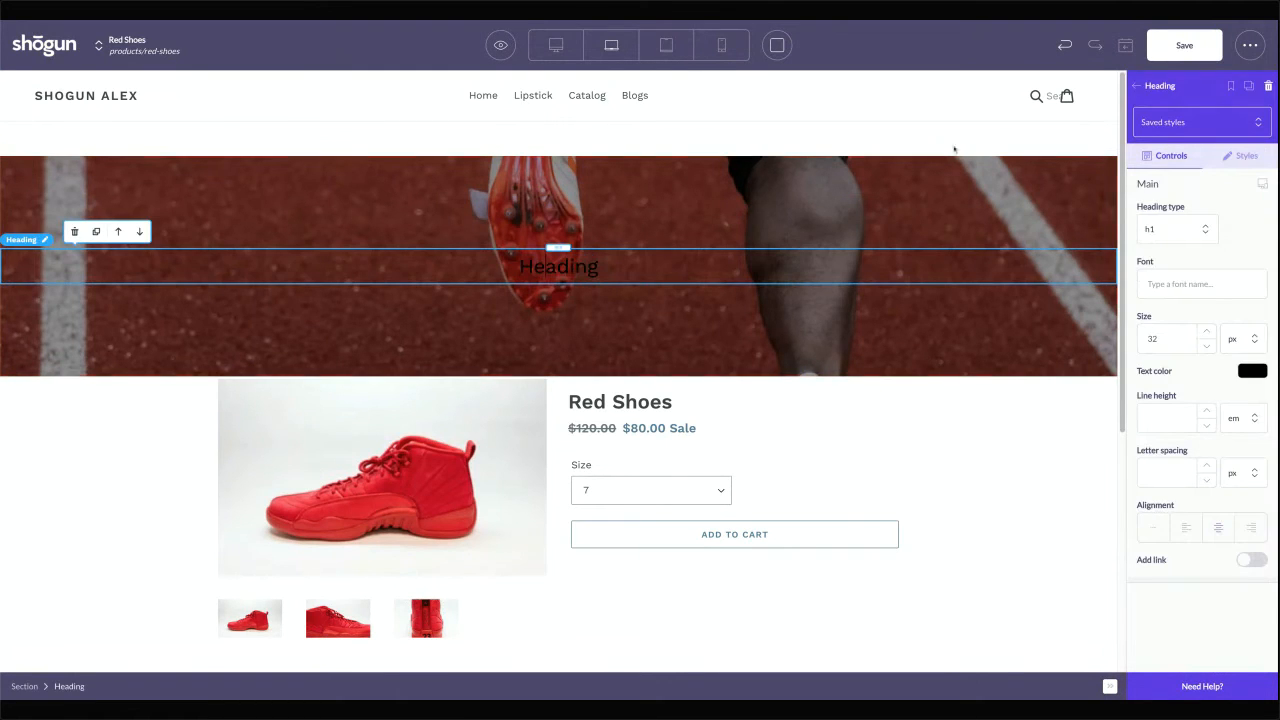
double_click(586, 265)
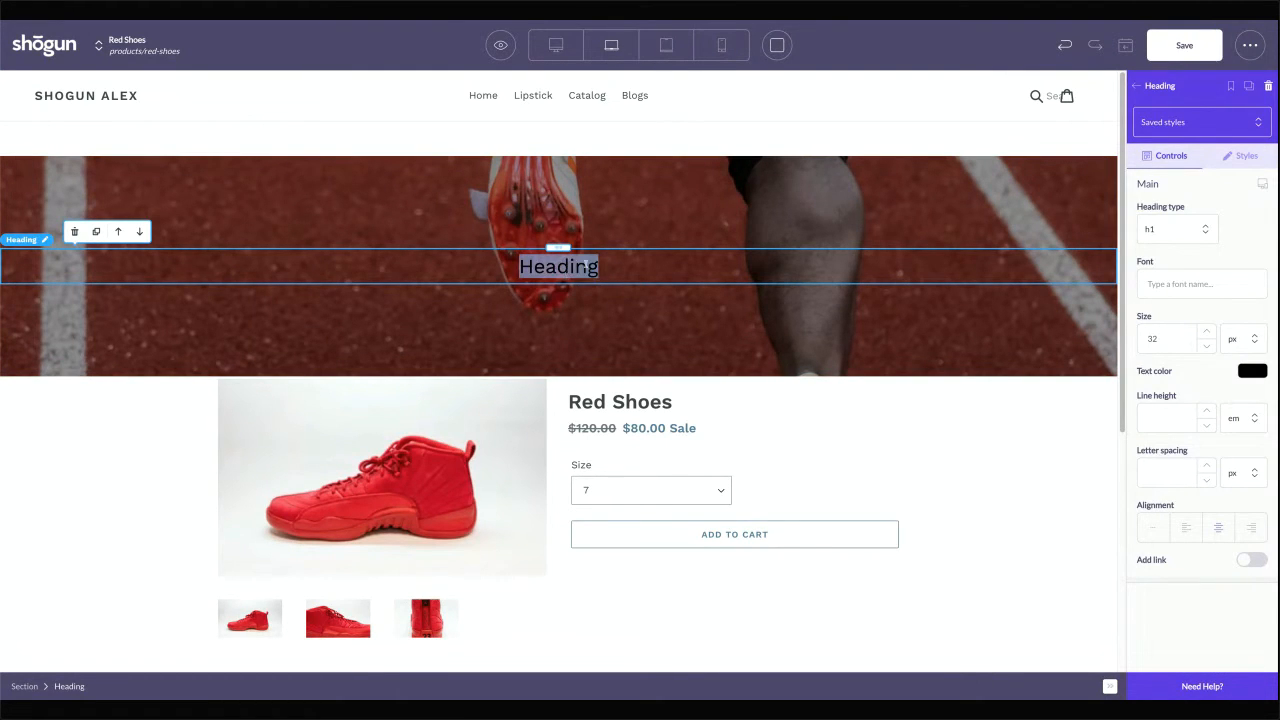
type("NEXT S")
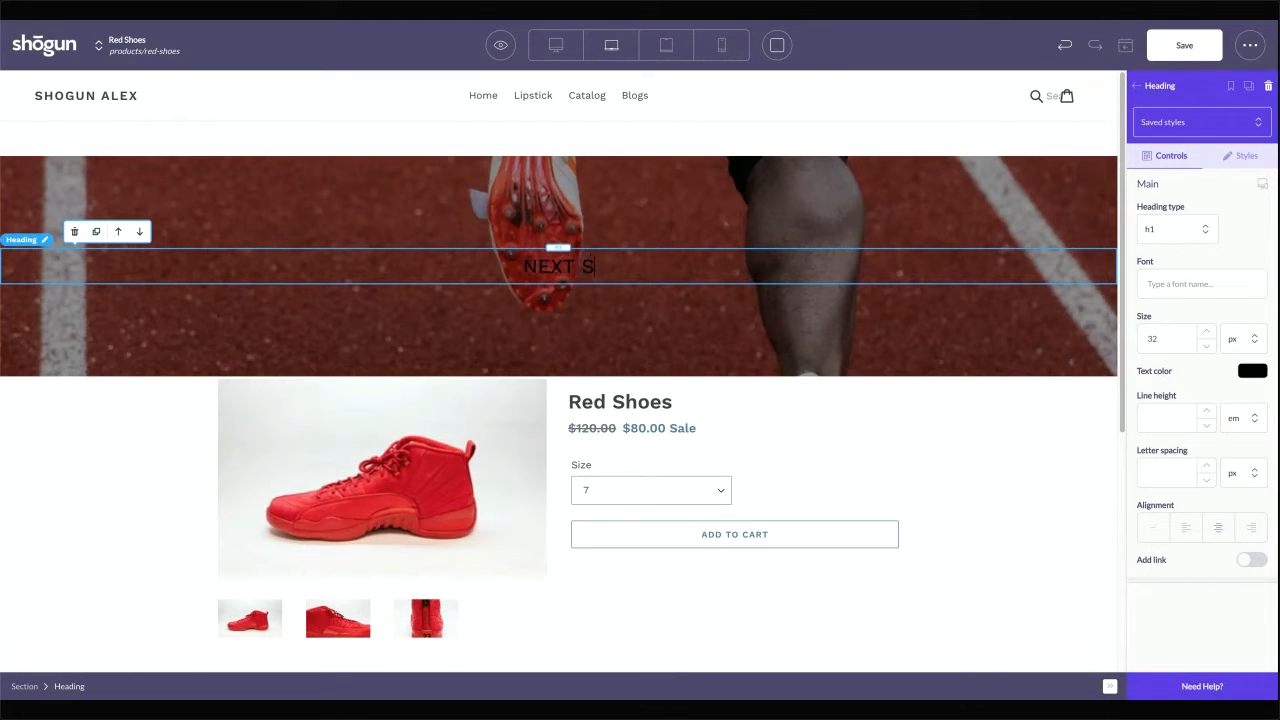
type("ALE BEGINS:")
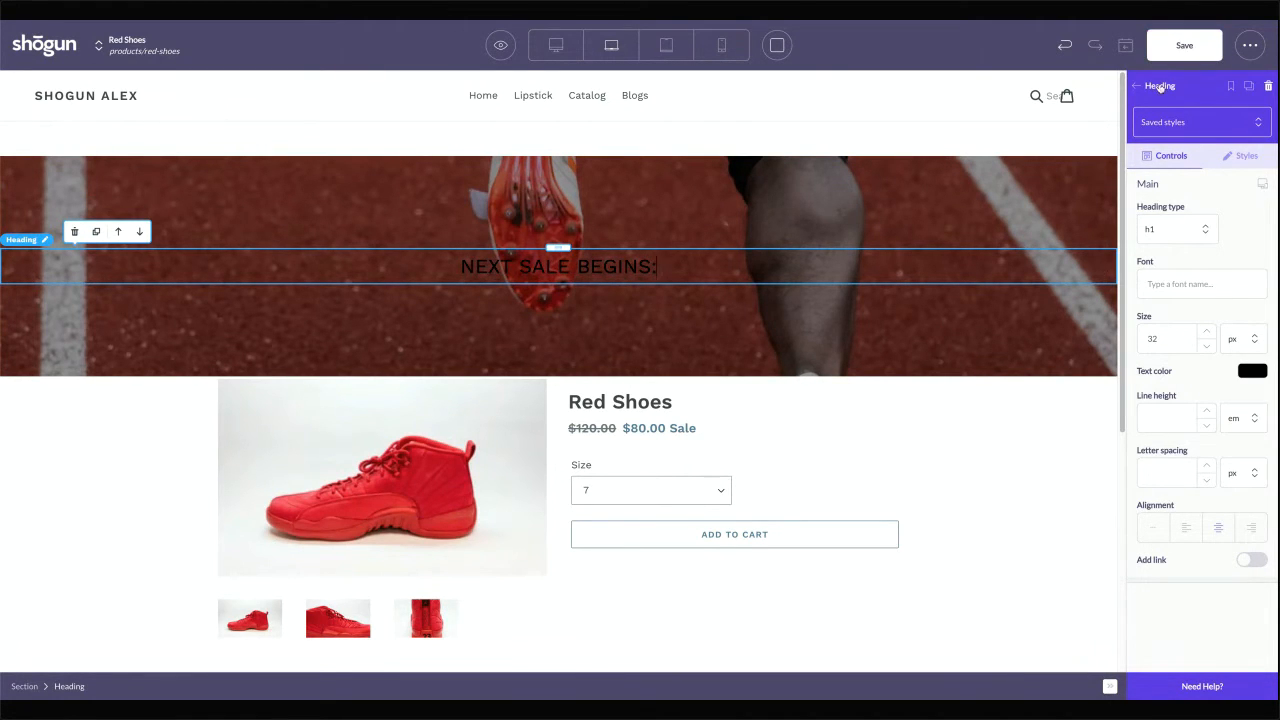
Set the font of the "NEXT SALE BEGINS:" heading to Roboto
type("ROBTO")
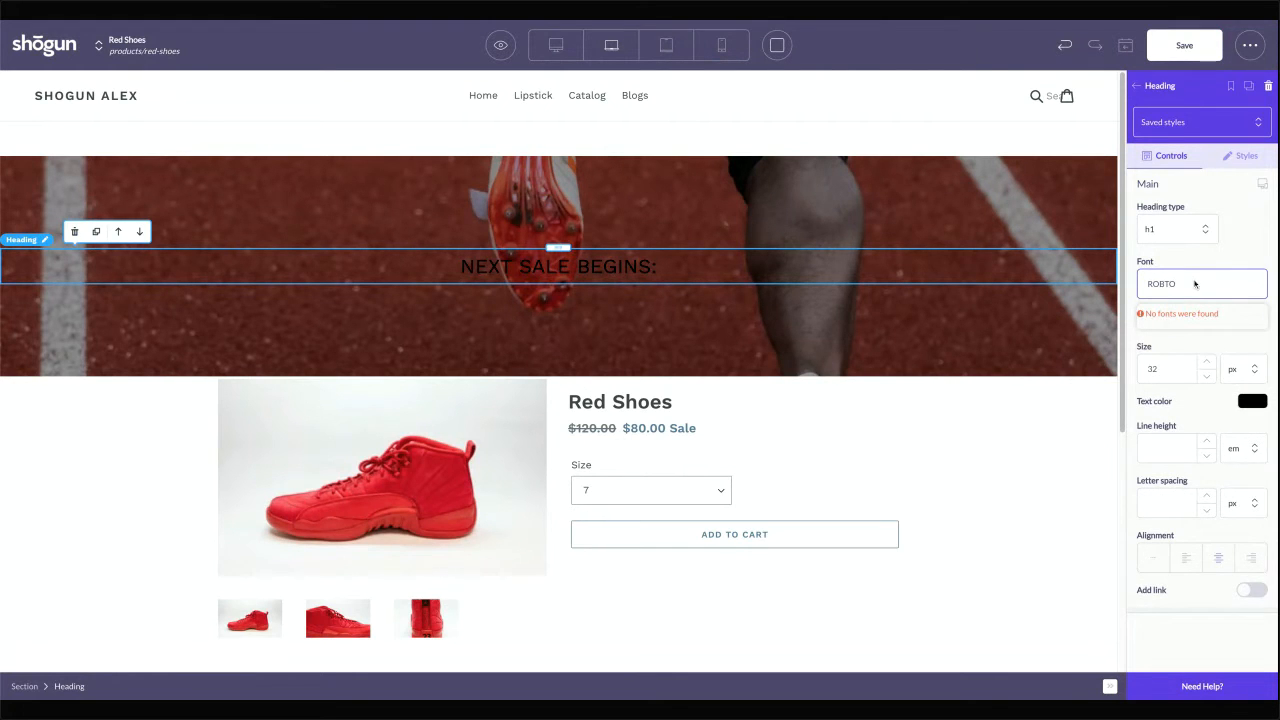
key("BackSpace")
key("BackSpace")
type("OTO")
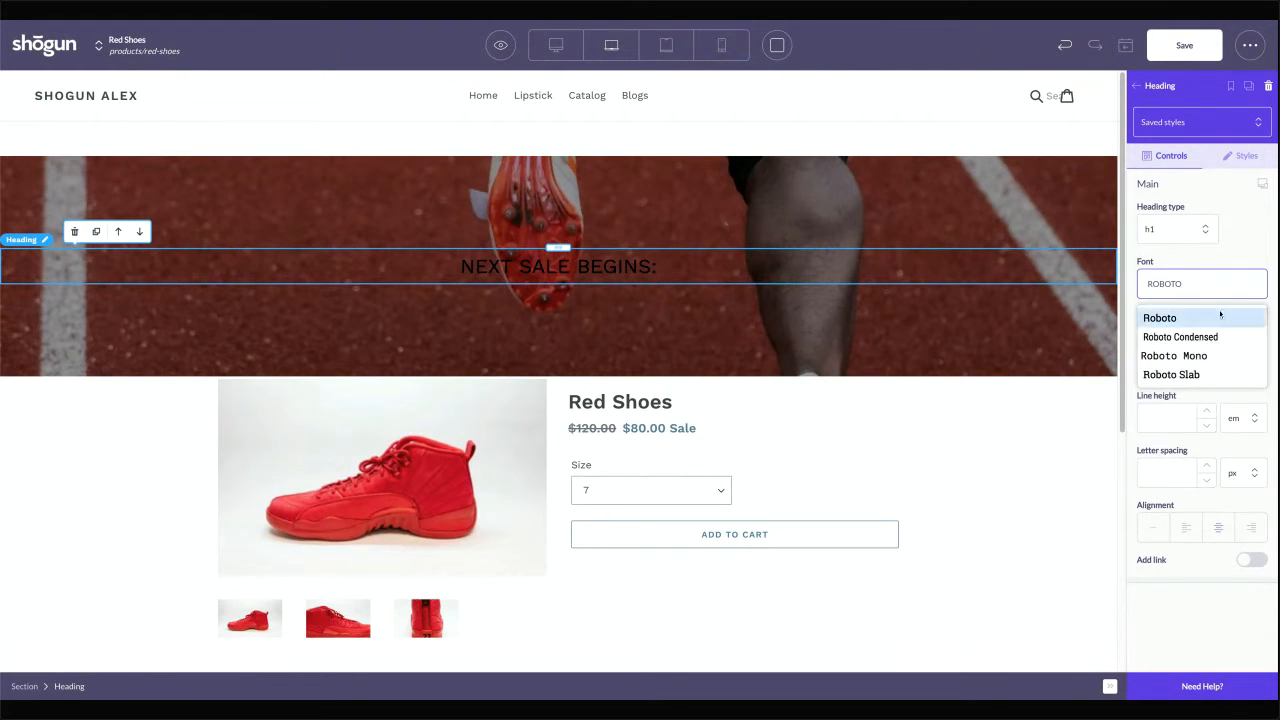
left_click(1200, 318)
left_click(1159, 89)
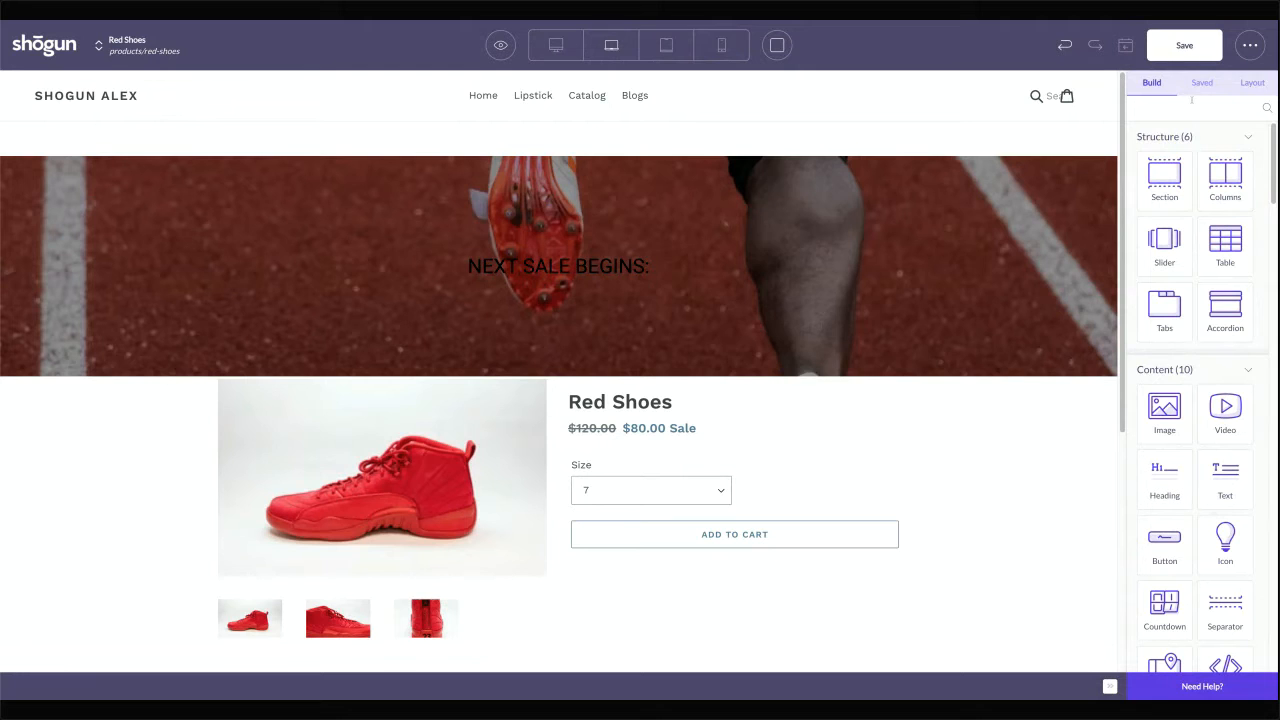
left_click(891, 282)
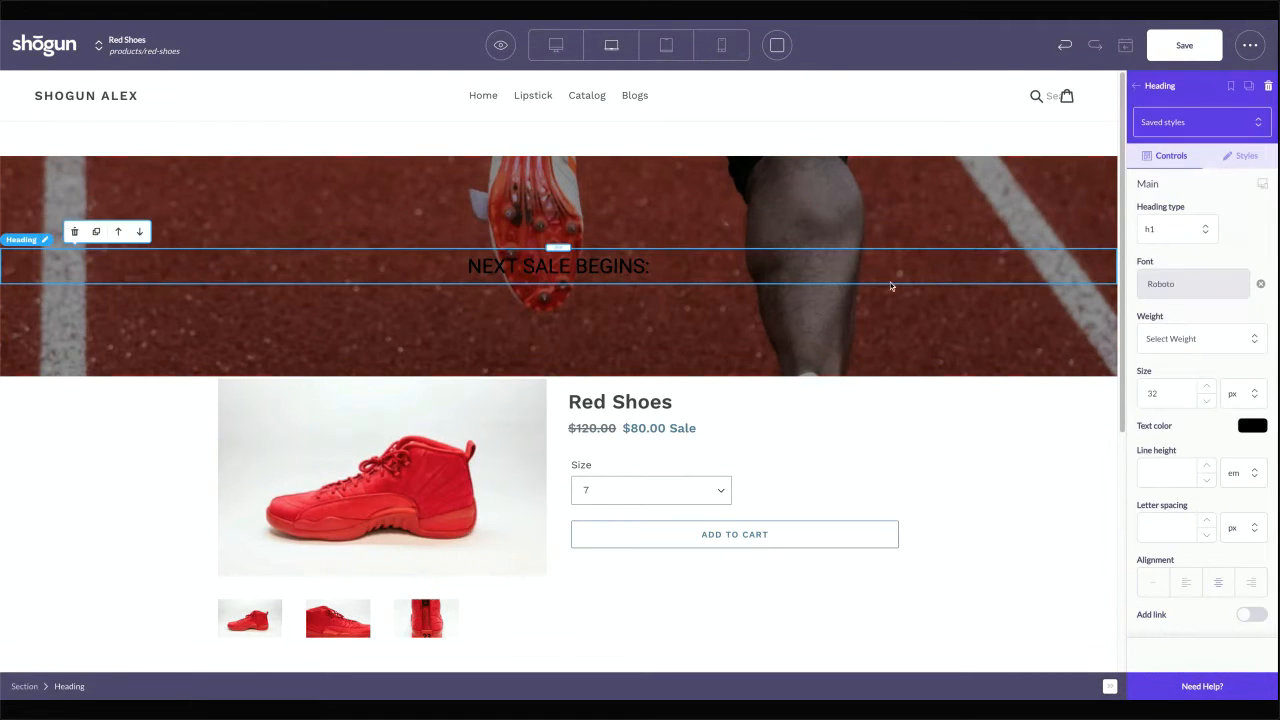
left_click(1169, 90)
left_click(735, 270)
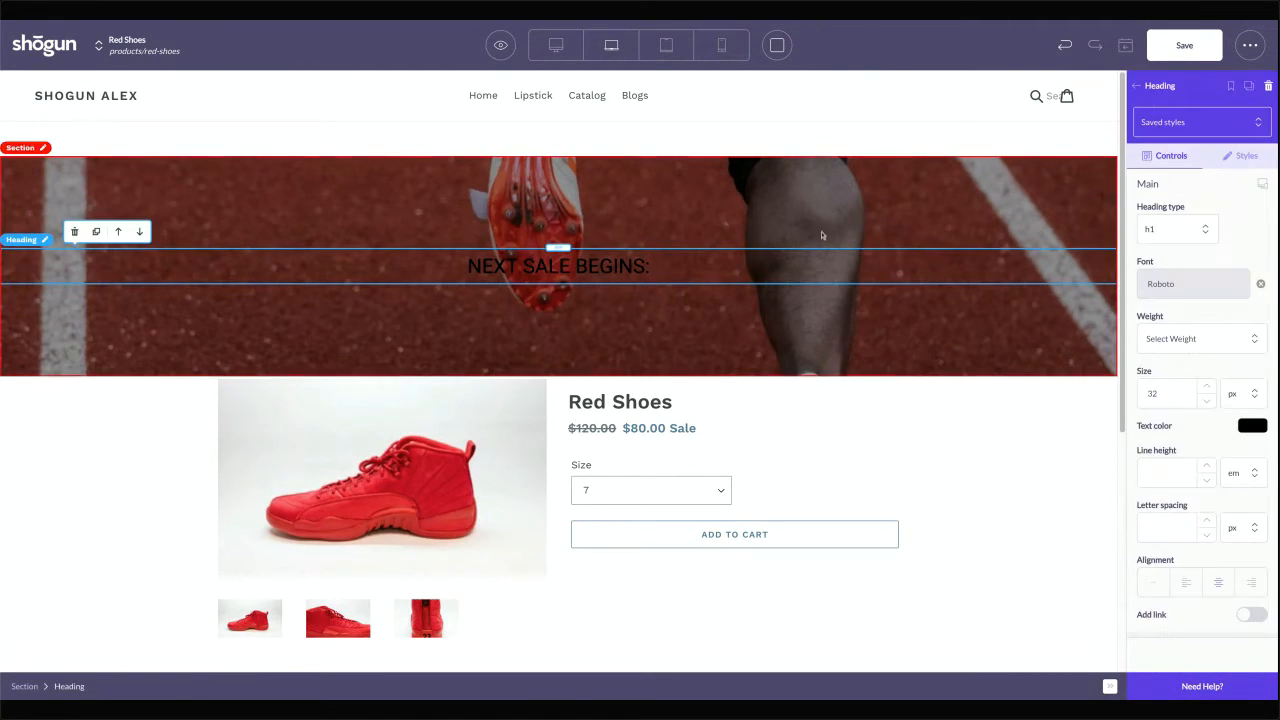
Give the heading the text color 50B3DA and a font weight of 900
left_click(1248, 424)
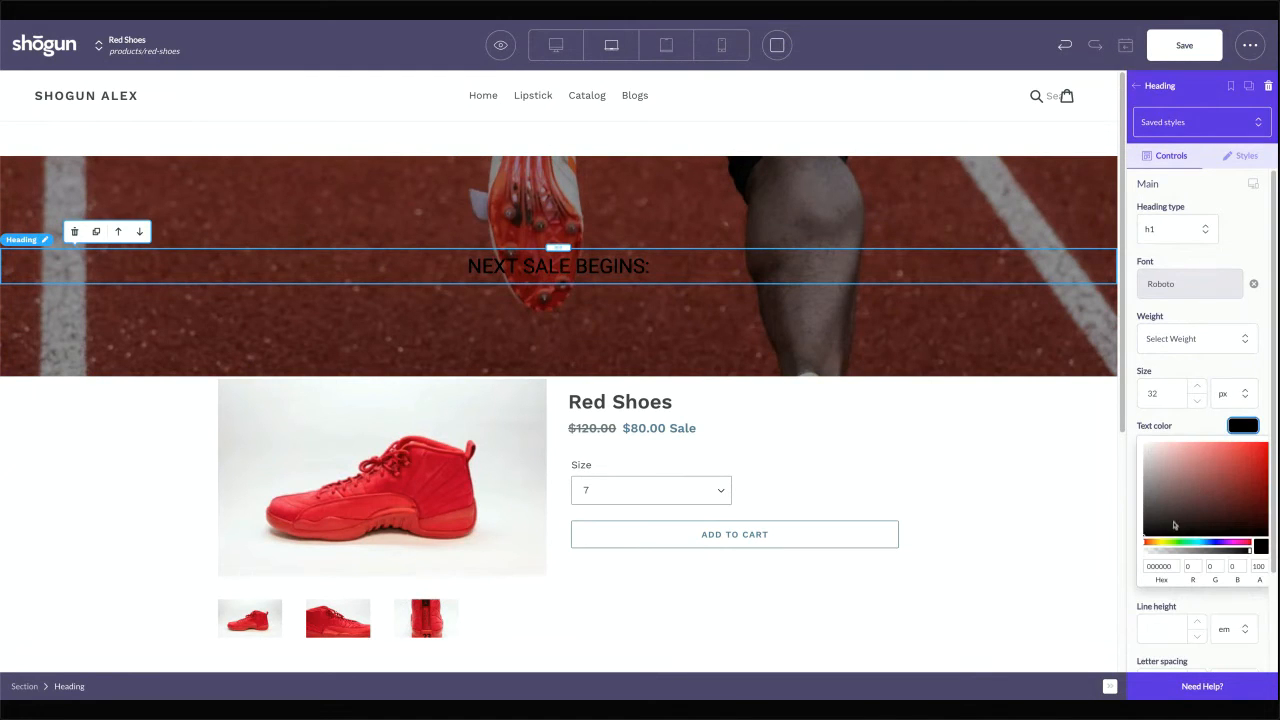
left_click(1205, 546)
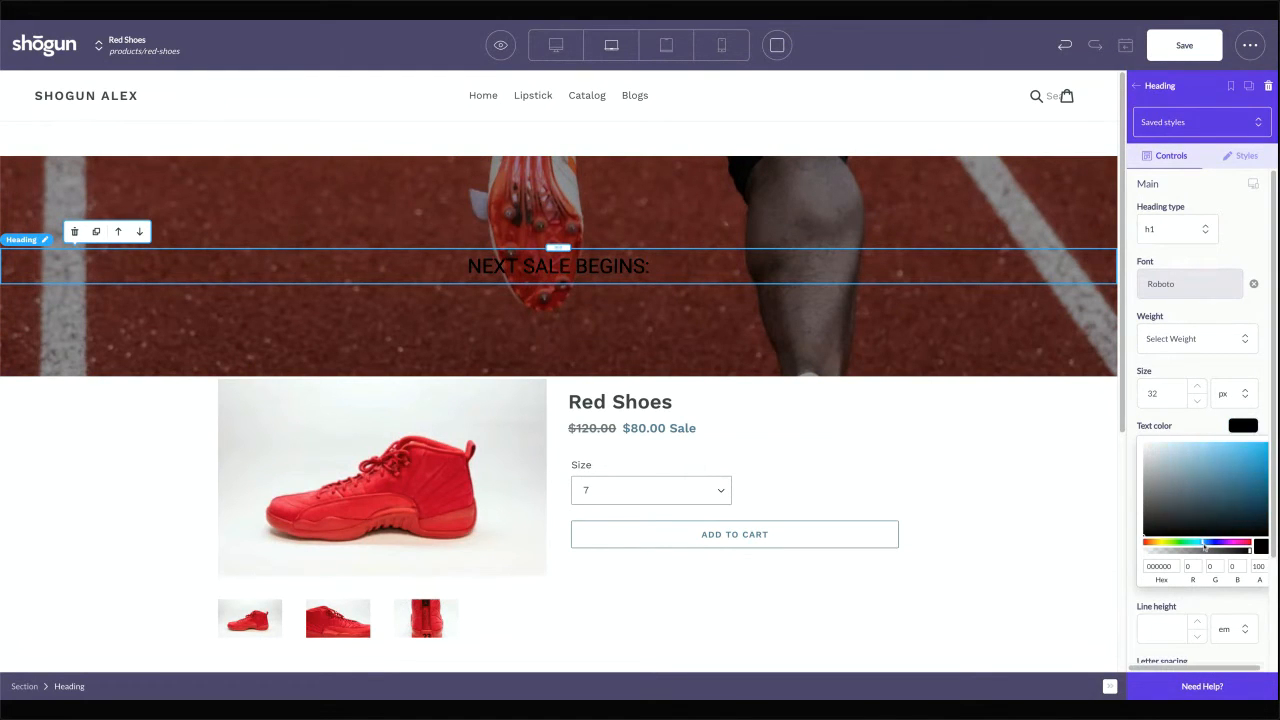
type("50B3DA")
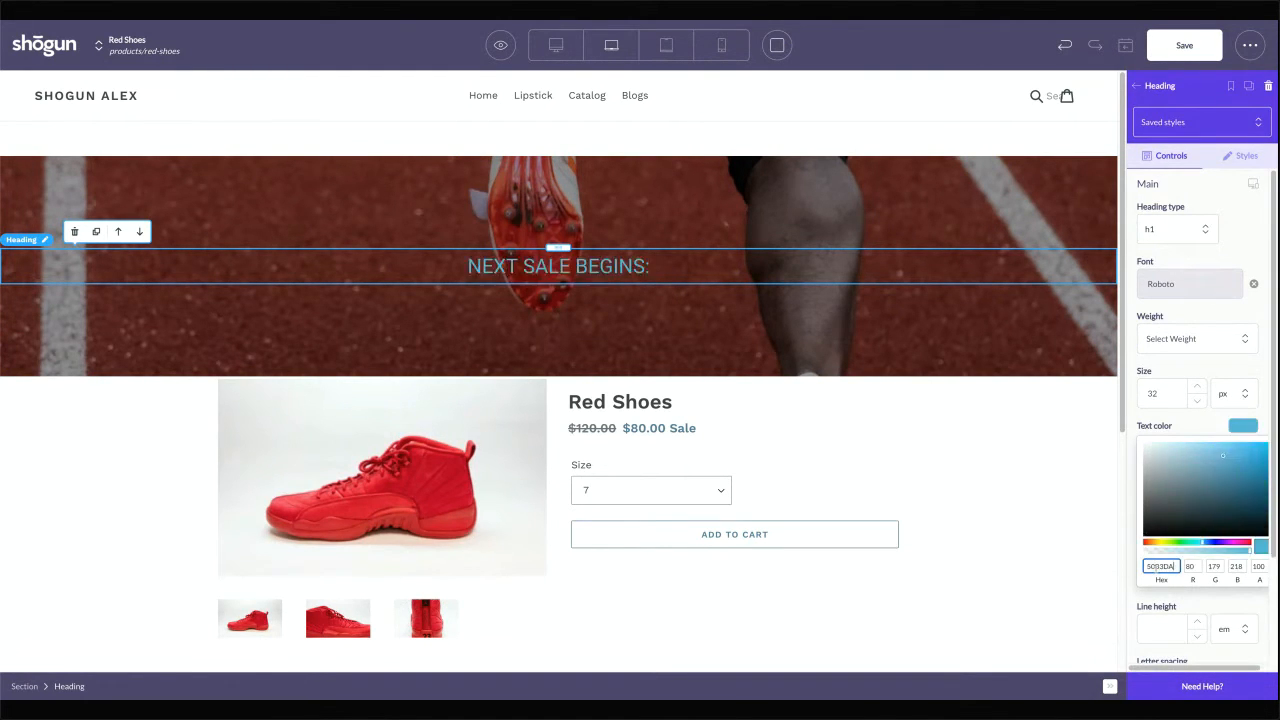
left_click(1181, 339)
left_click(1170, 519)
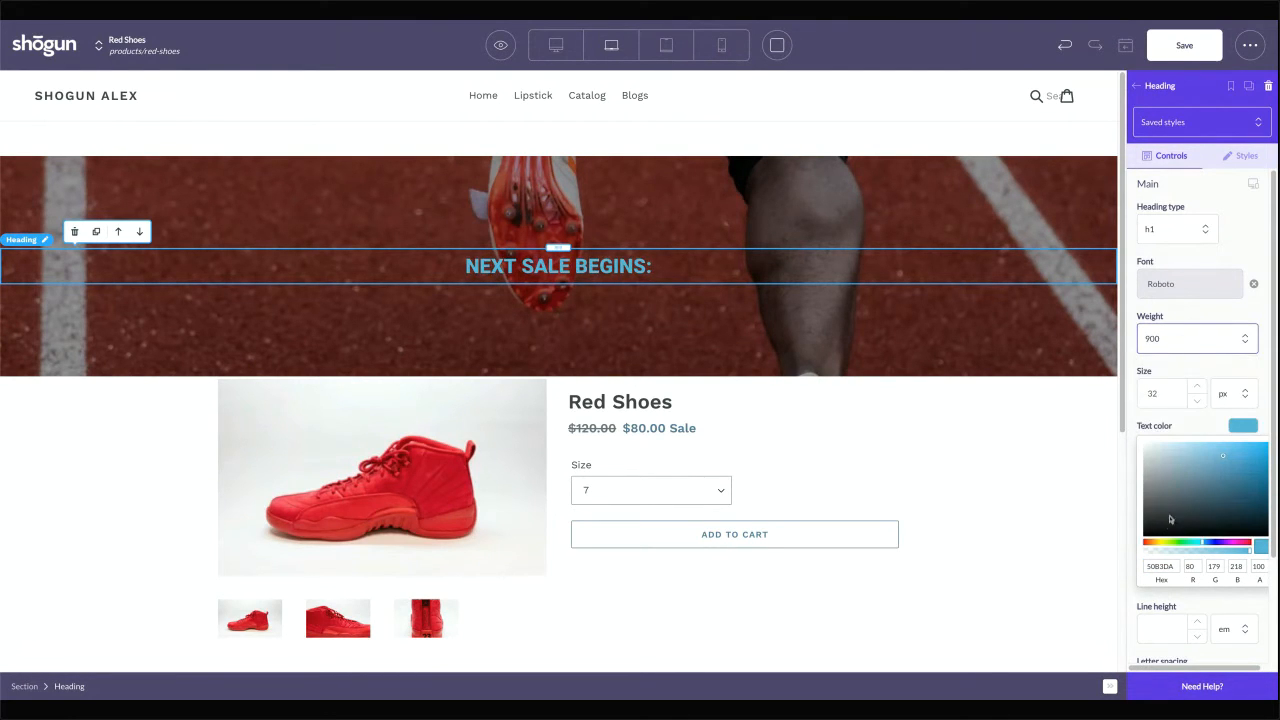
Set the heading's size to 100 px and break its text onto a second line before "BEGINS:"
left_click(1146, 393)
key("Delete")
key("Delete")
type("100")
left_click(606, 269)
key("Return")
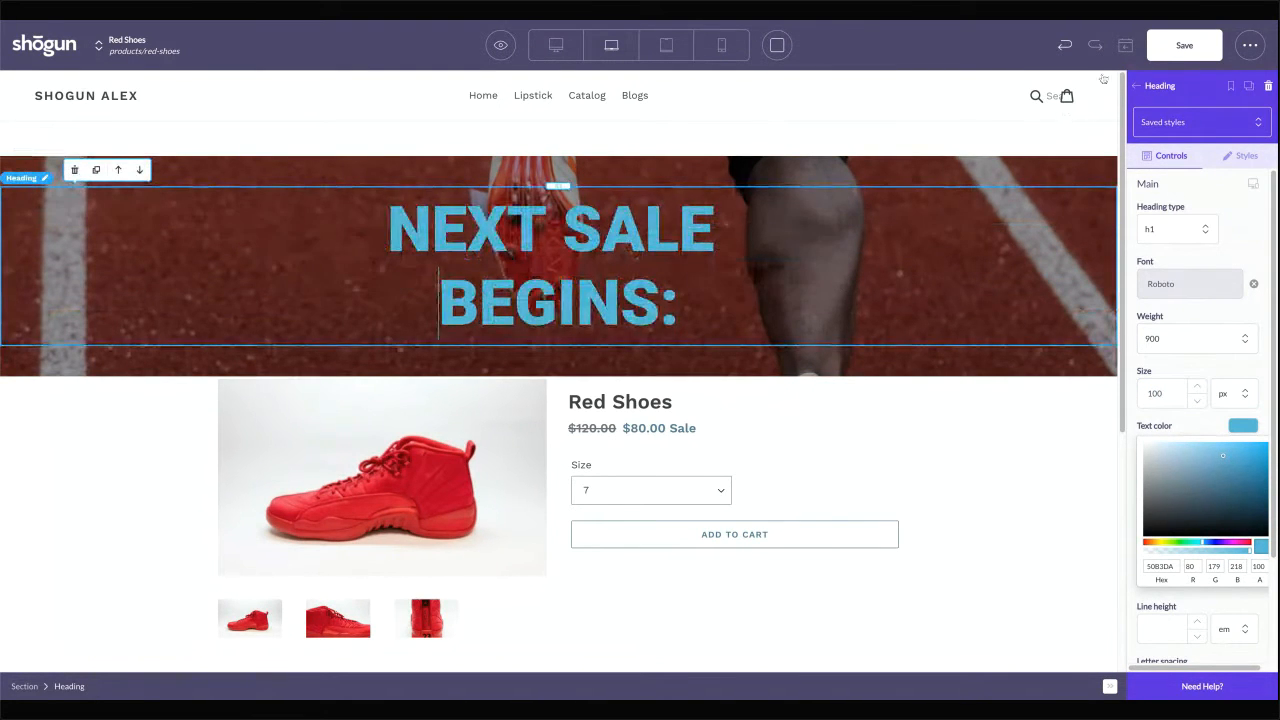
Add a Countdown element below the heading inside the banner section and set its countdown size to Large
left_click(1140, 86)
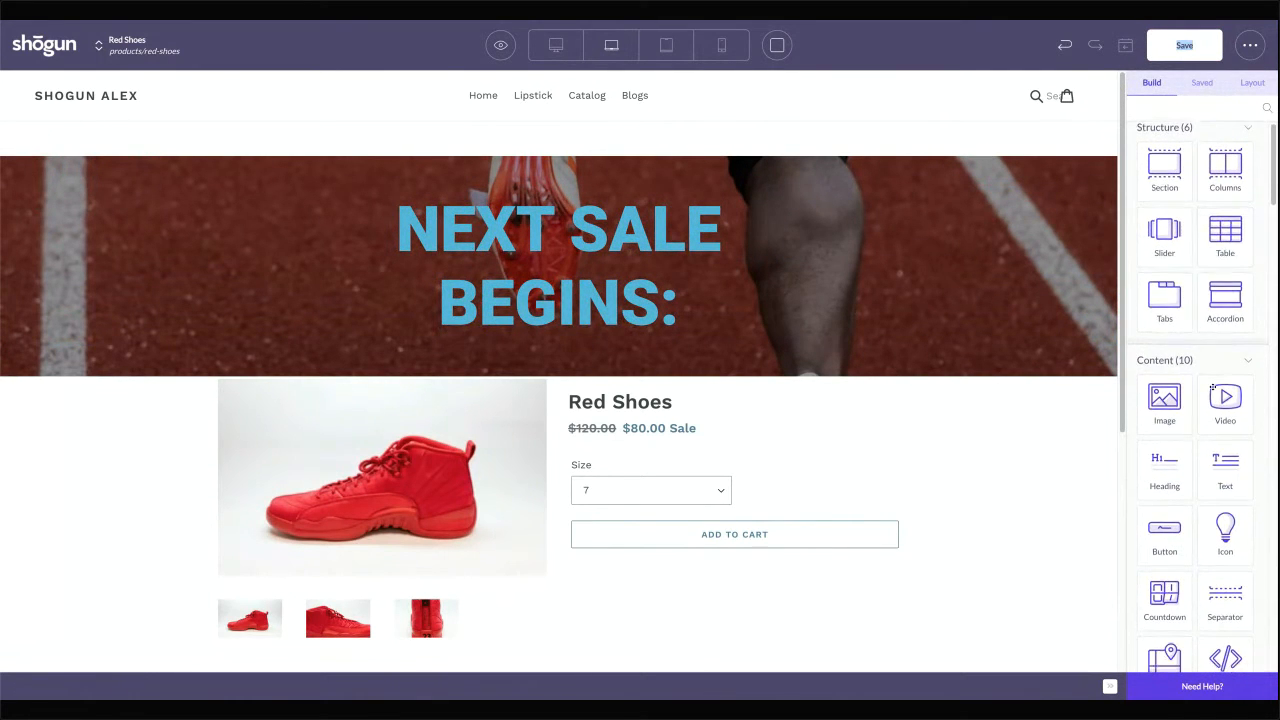
scroll(1222, 531, "down", 1)
left_click_drag(1170, 518, 515, 302)
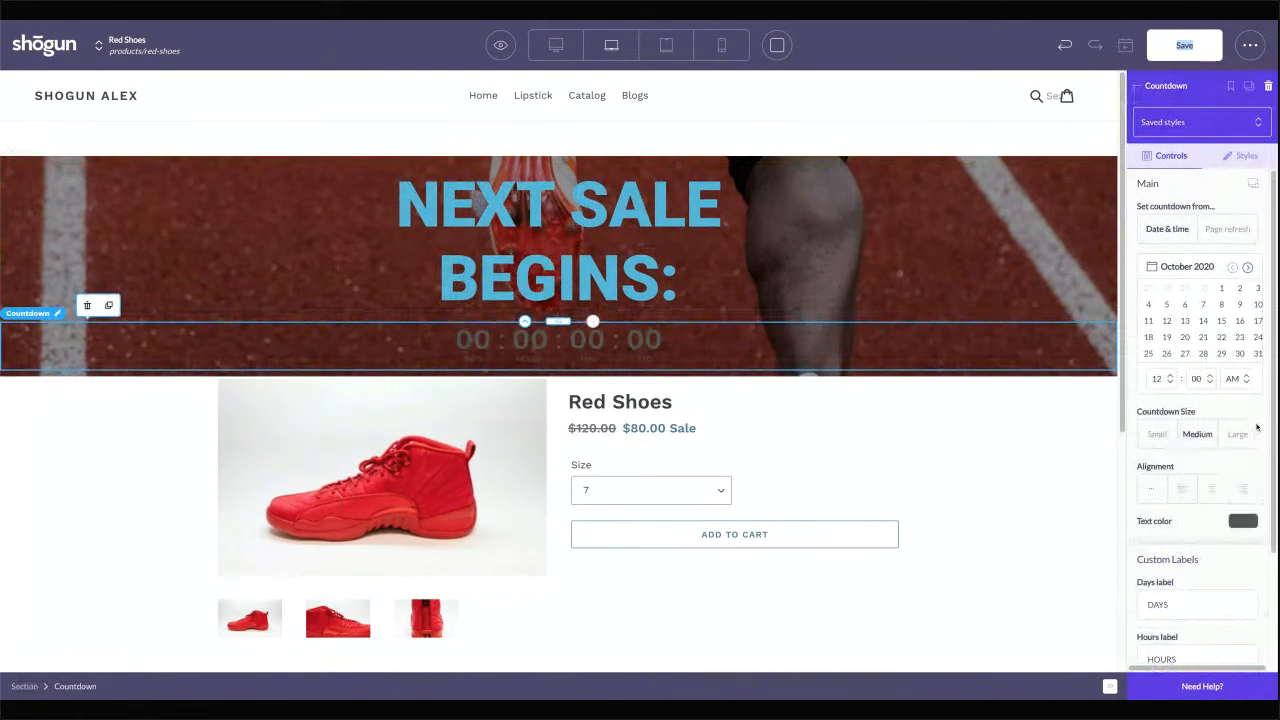
left_click(1245, 440)
Set the countdown's text color to the red FF4D4D and its target date to October 2, 2020
left_click(1243, 520)
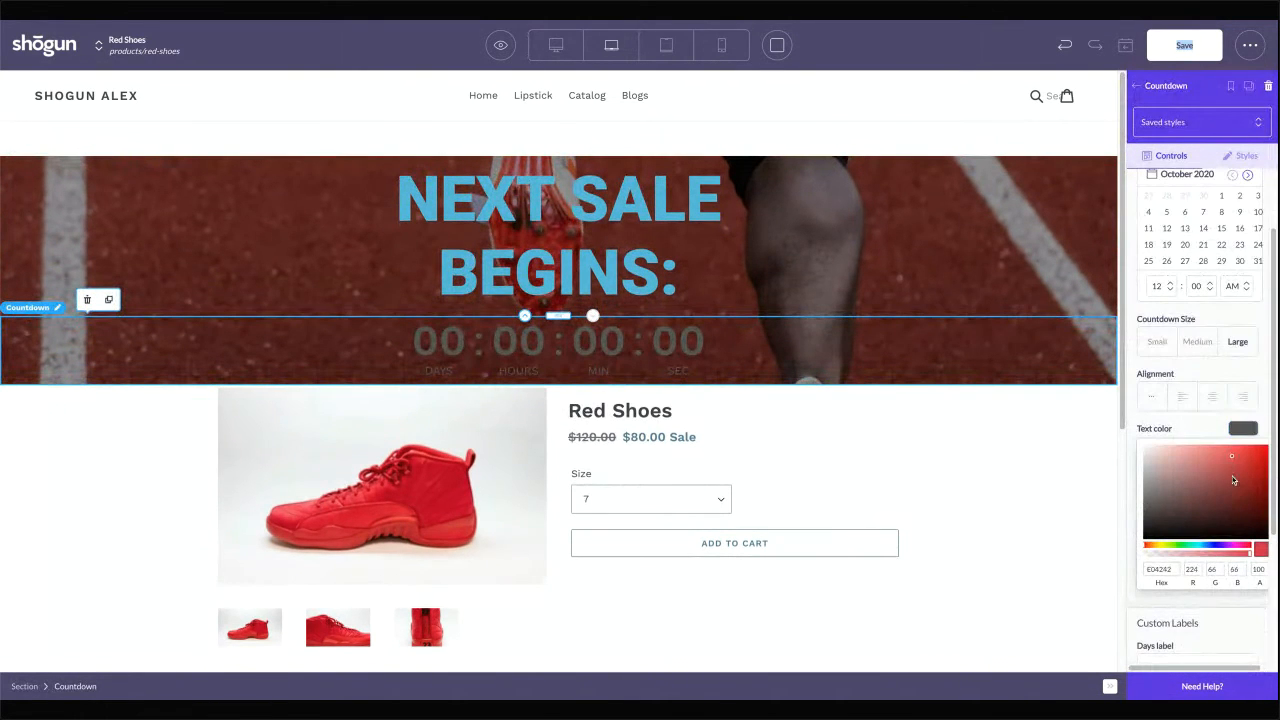
left_click(1231, 444)
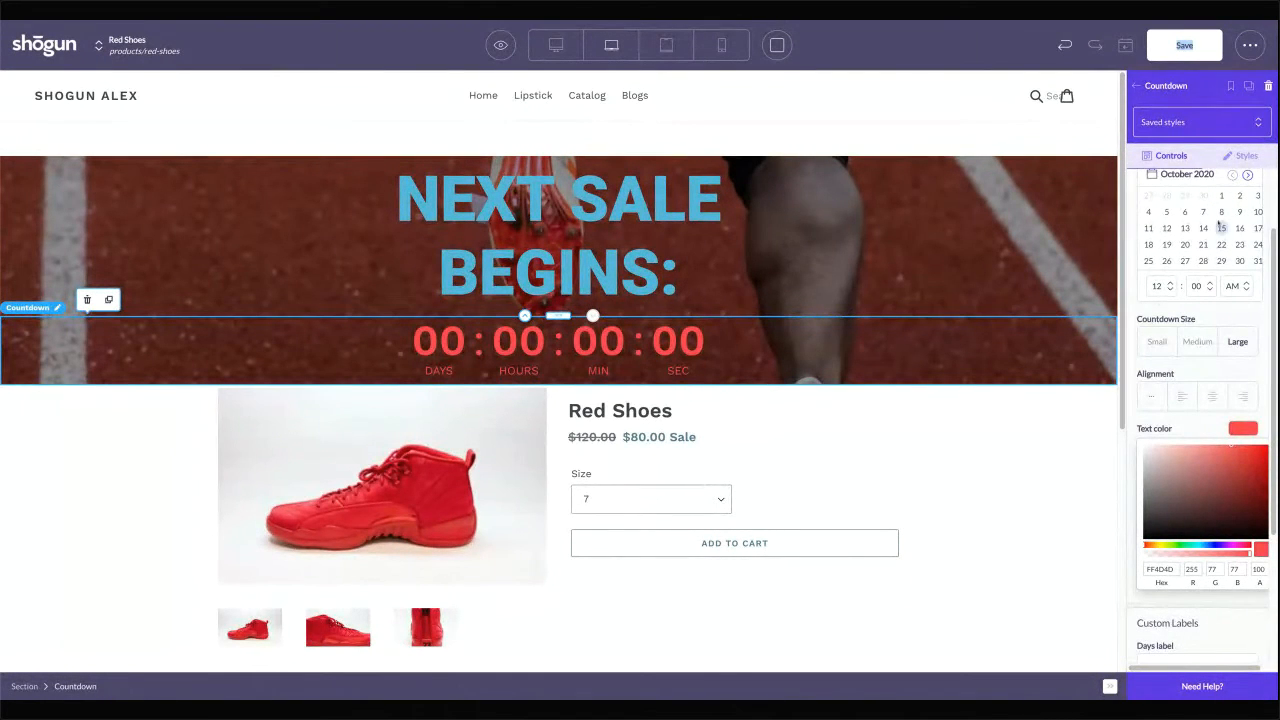
scroll(1221, 222, "up", 1)
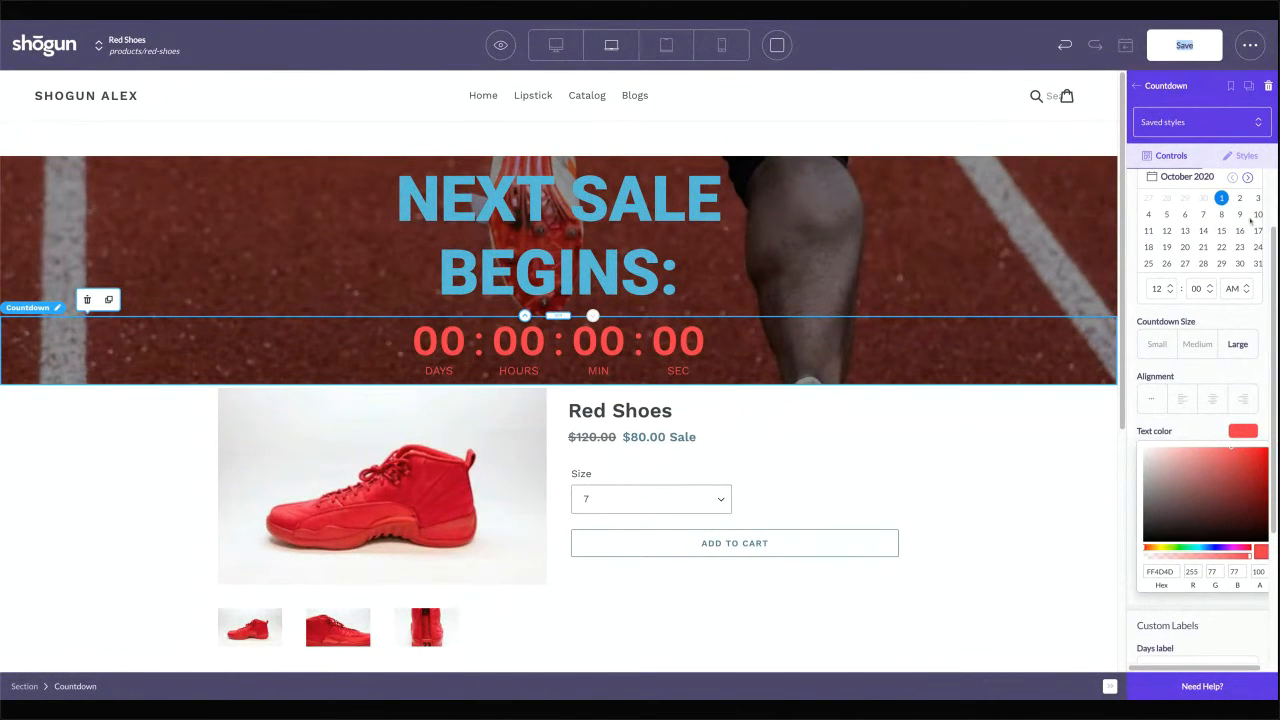
left_click(1240, 200)
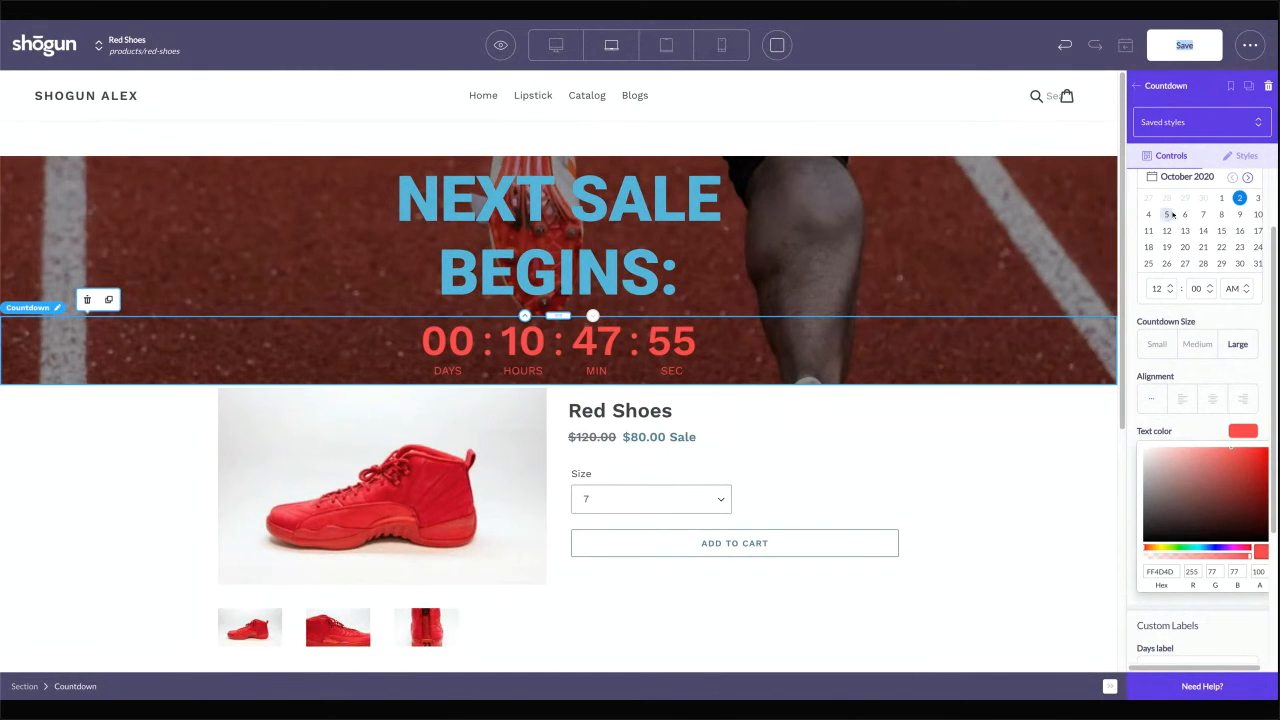
scroll(1153, 246, "up", 1)
scroll(1153, 247, "up", 1)
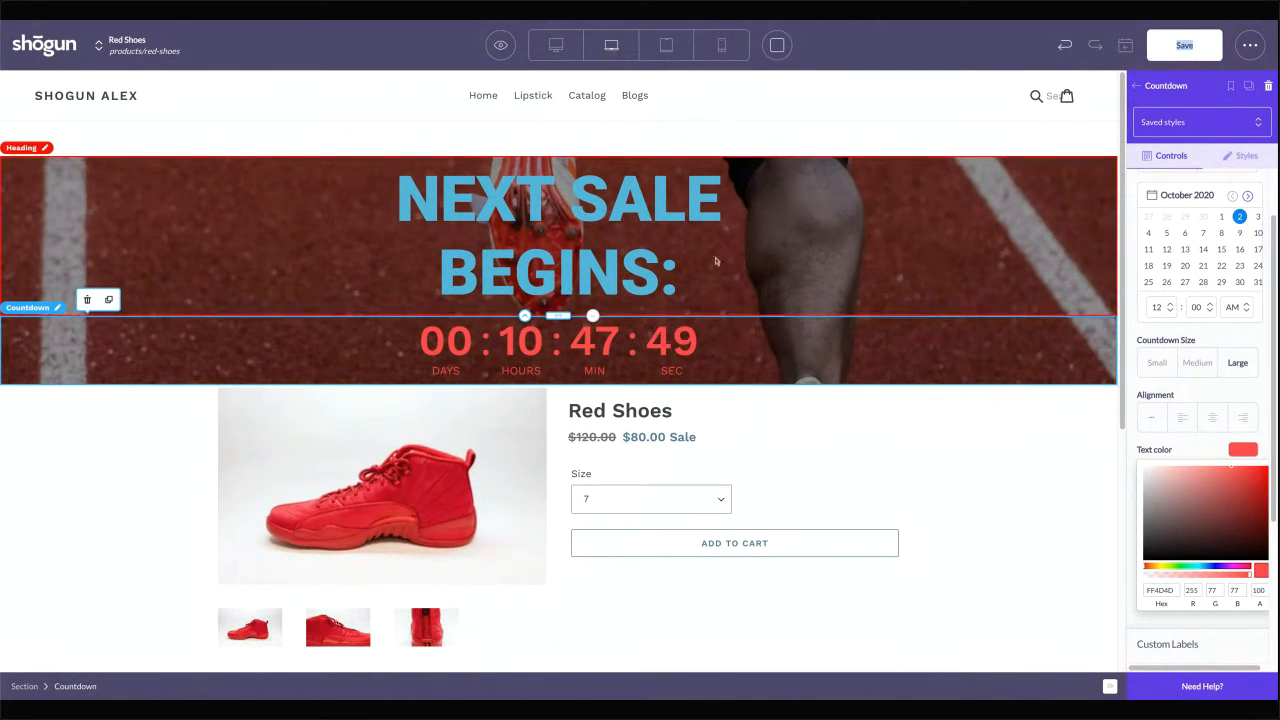
left_click(1151, 89)
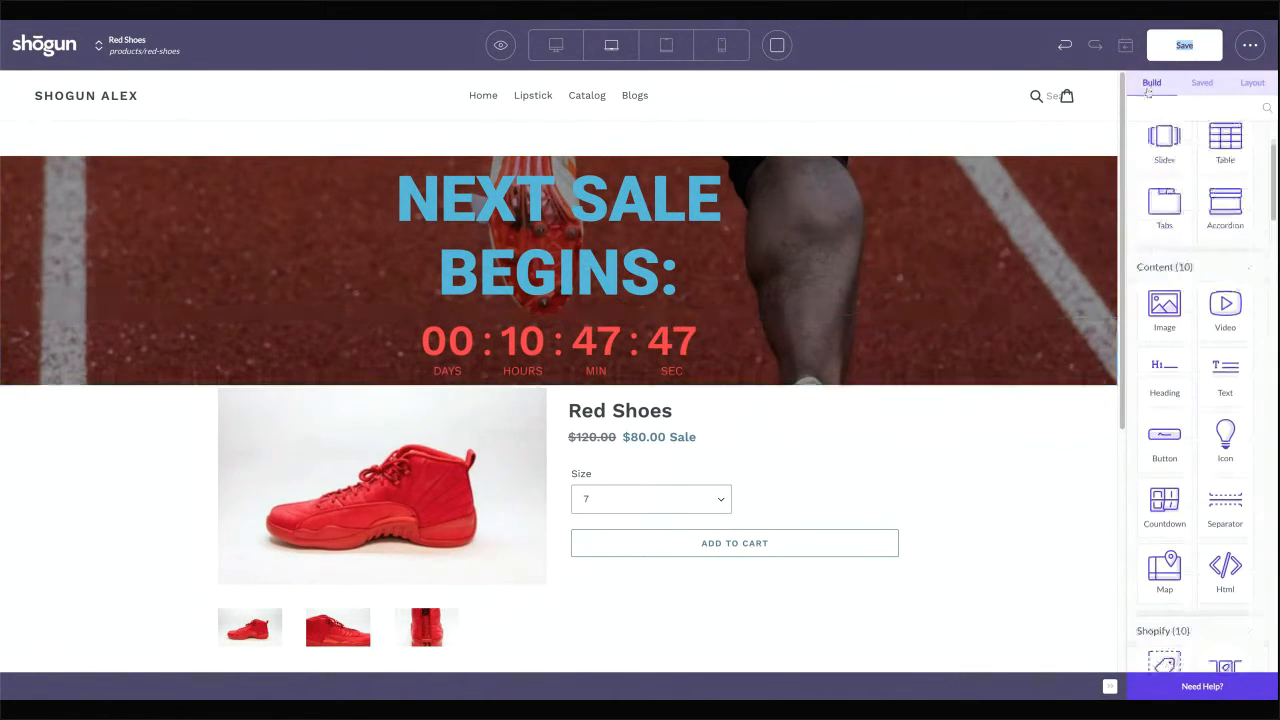
Set the banner section's top and bottom padding to 50 px and save the page
left_click(1113, 164)
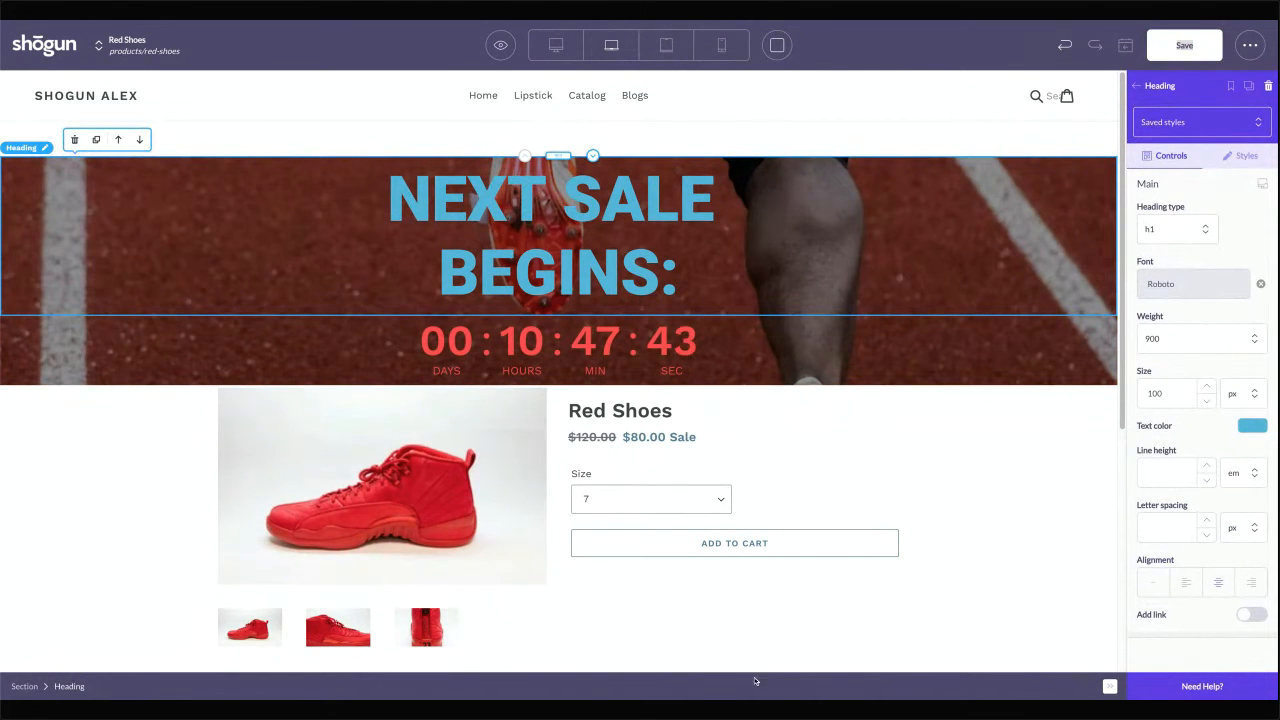
left_click(24, 686)
left_click(1240, 157)
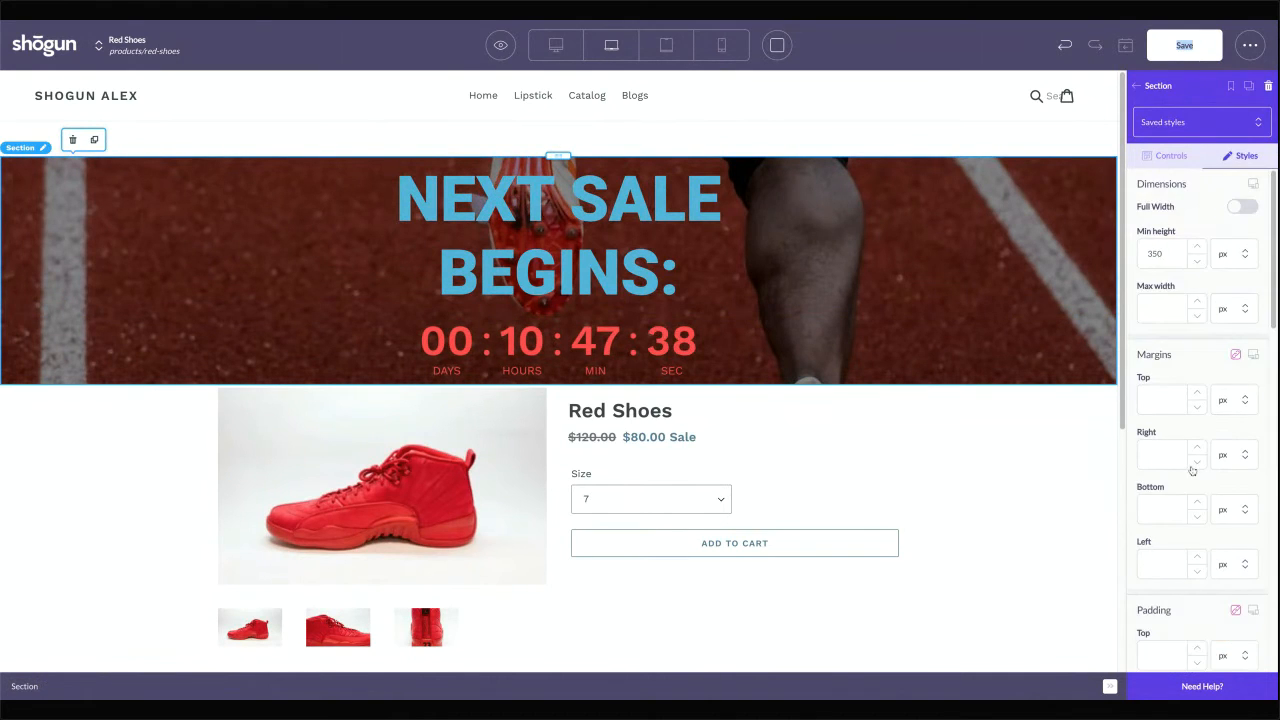
scroll(1166, 473, "down", 3)
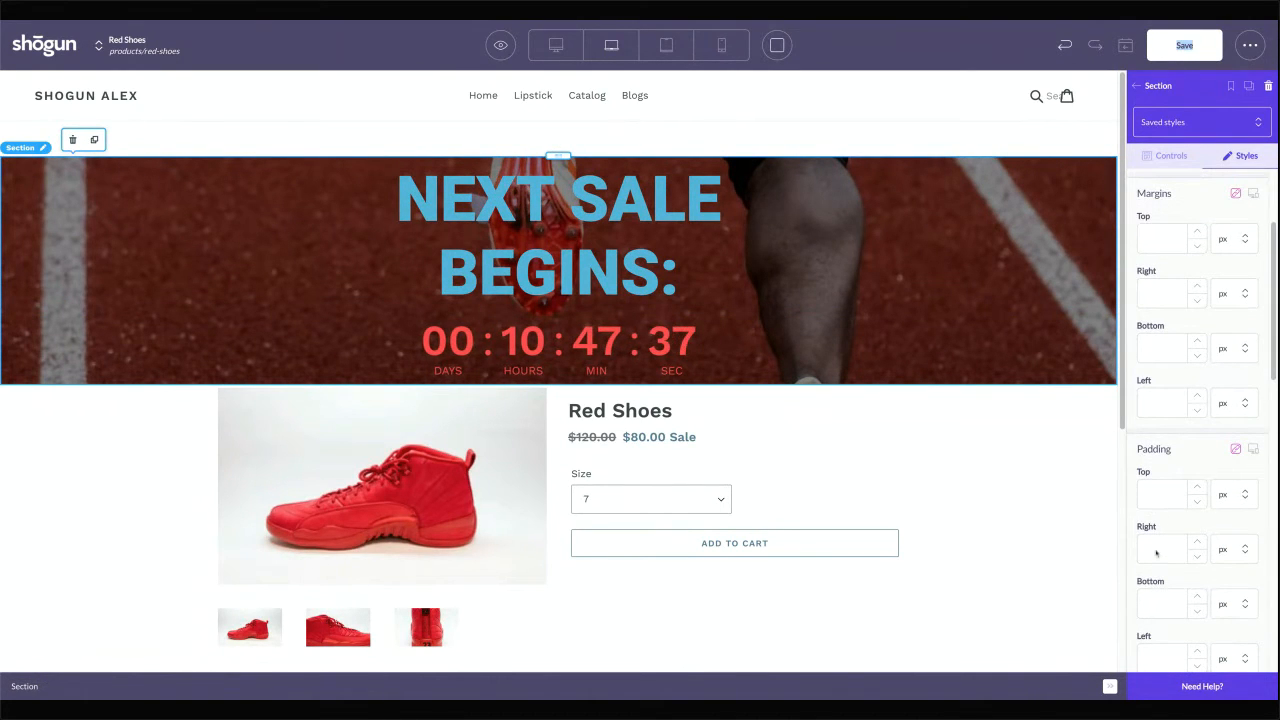
left_click(1168, 495)
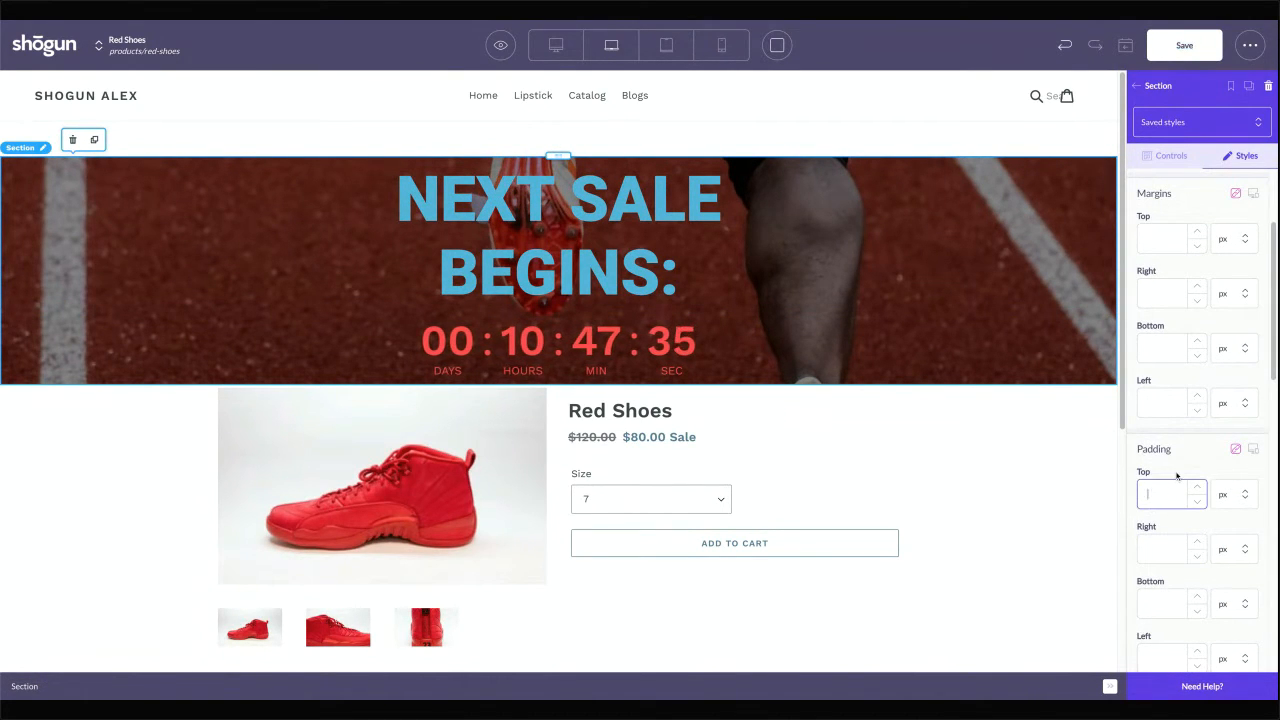
type("50")
scroll(518, 281, "down", 1)
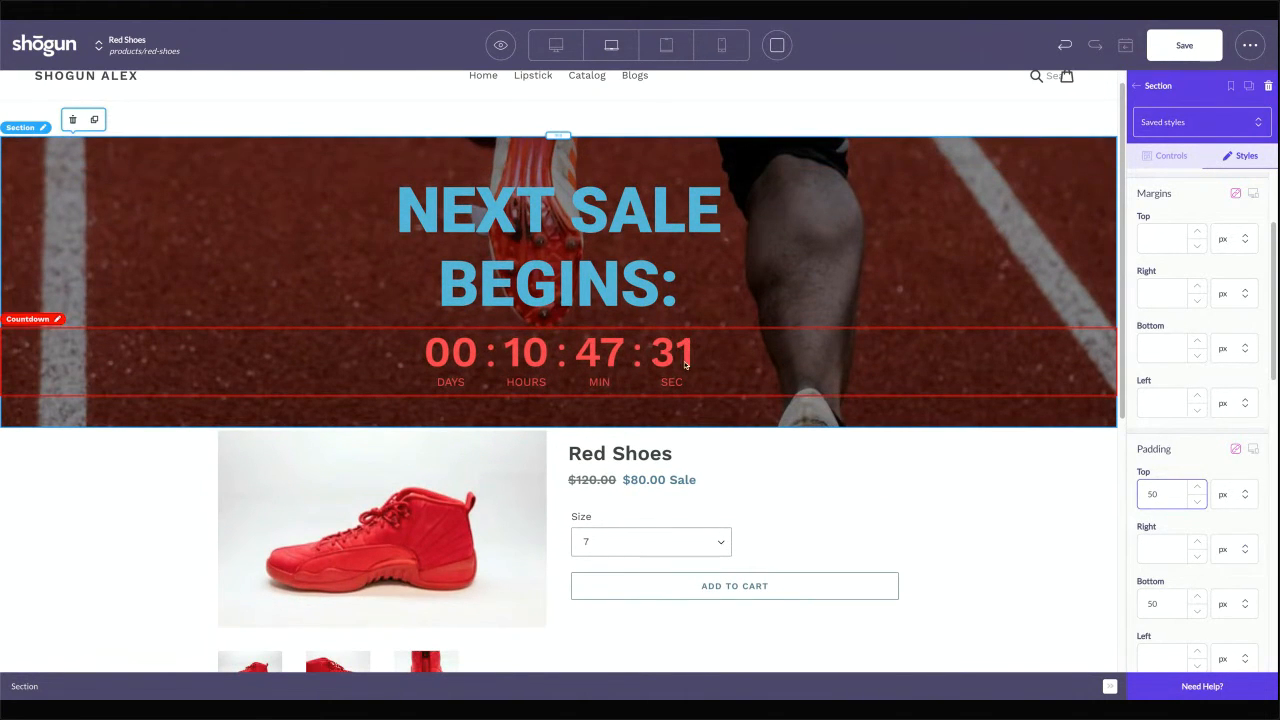
scroll(700, 350, "down", 3)
left_click(1165, 46)
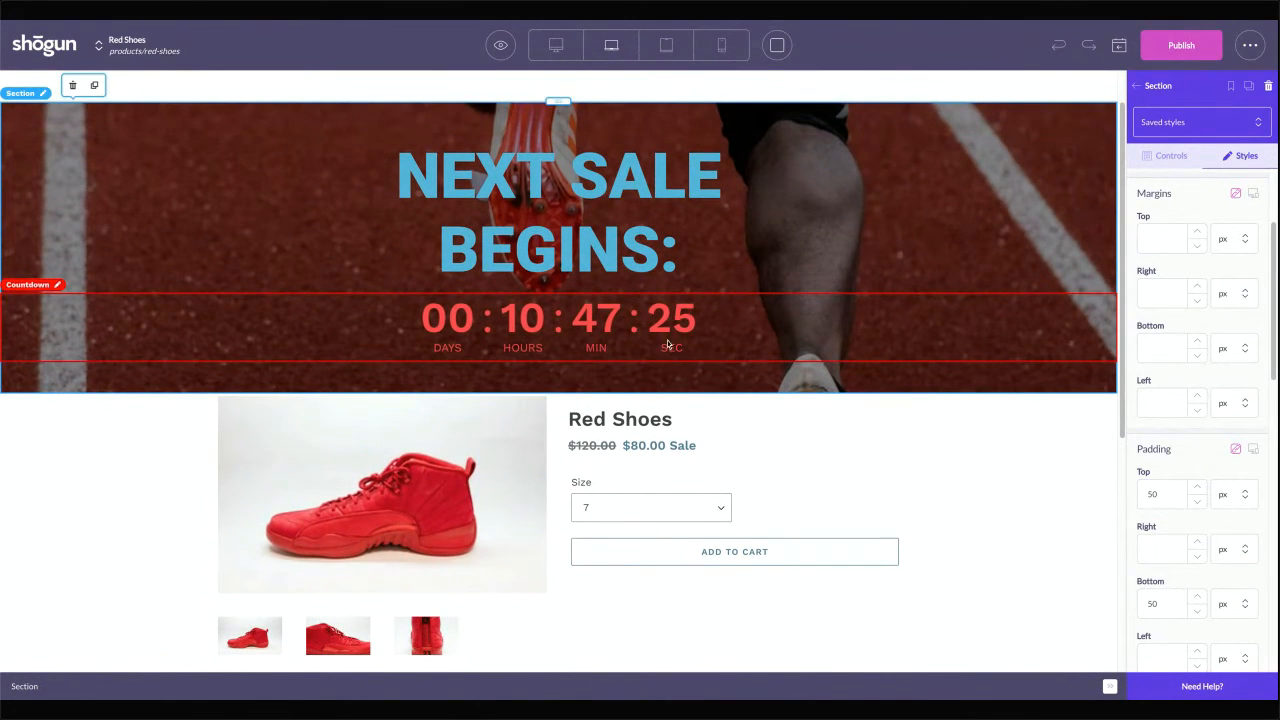
scroll(667, 340, "down", 1)
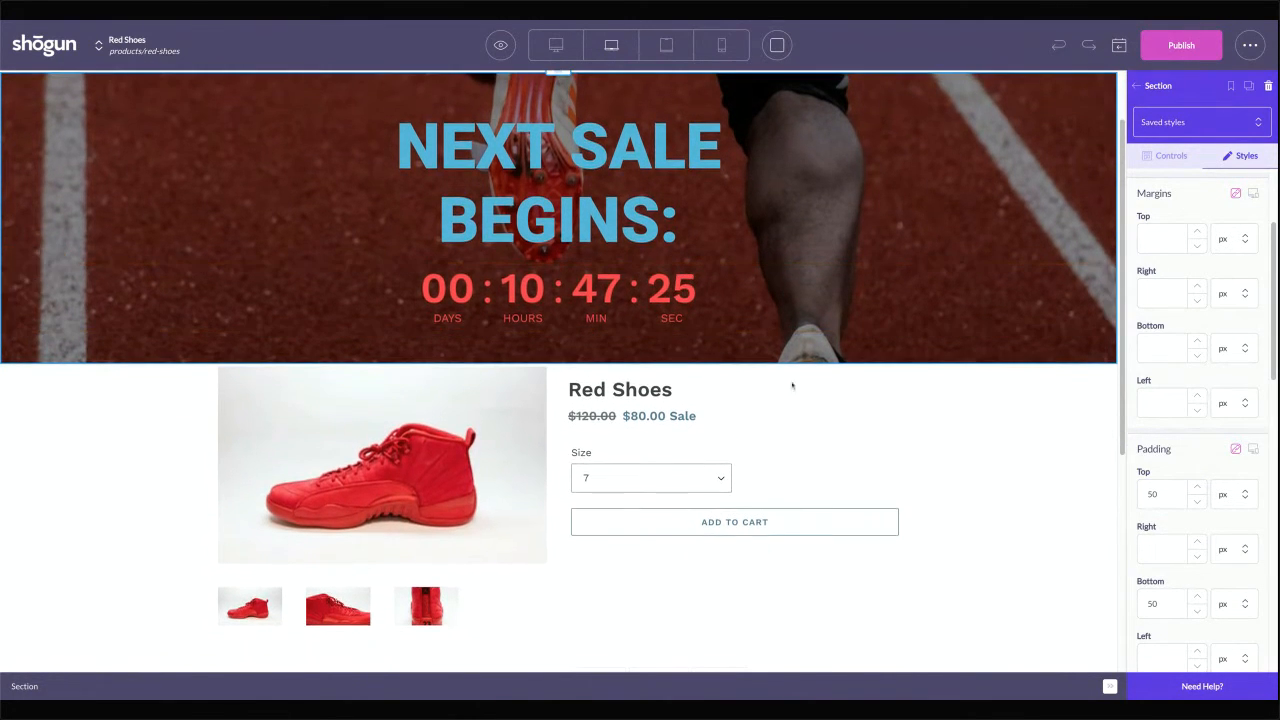
Add a Product Box between the banner and the existing product, choosing Red Shoes with 7 as the default variant
left_click(1149, 86)
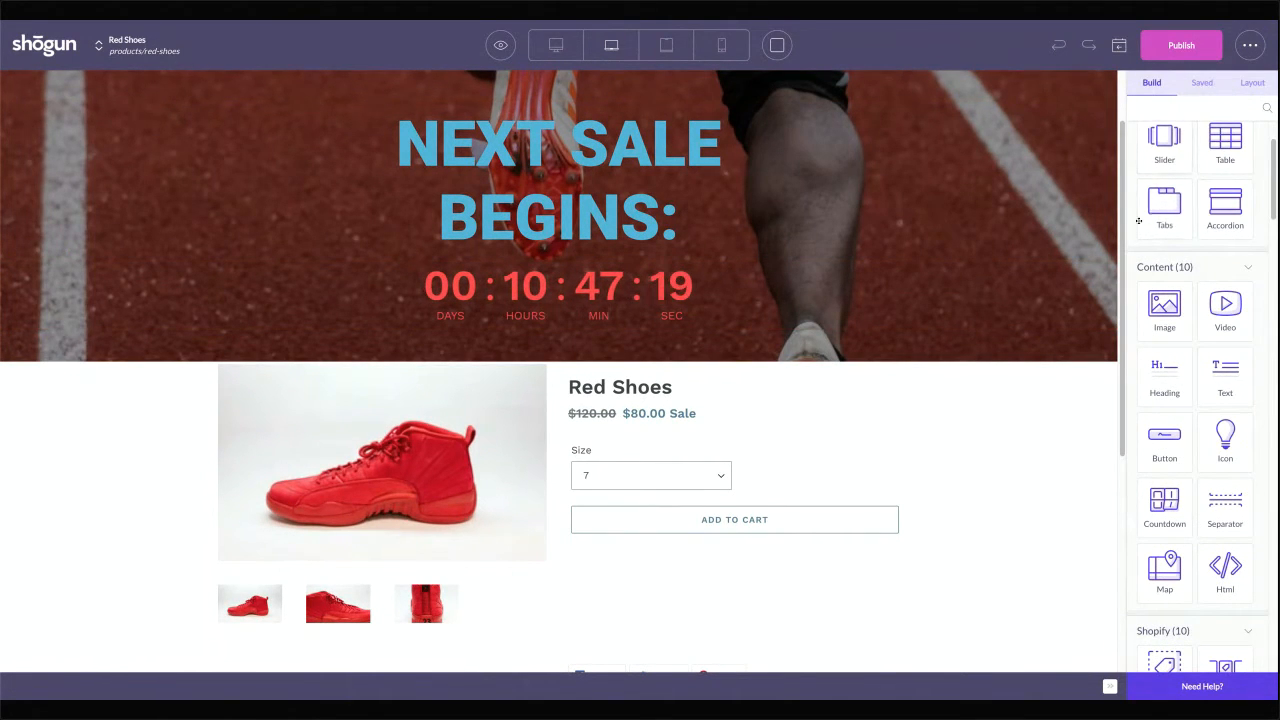
scroll(1199, 250, "up", 2)
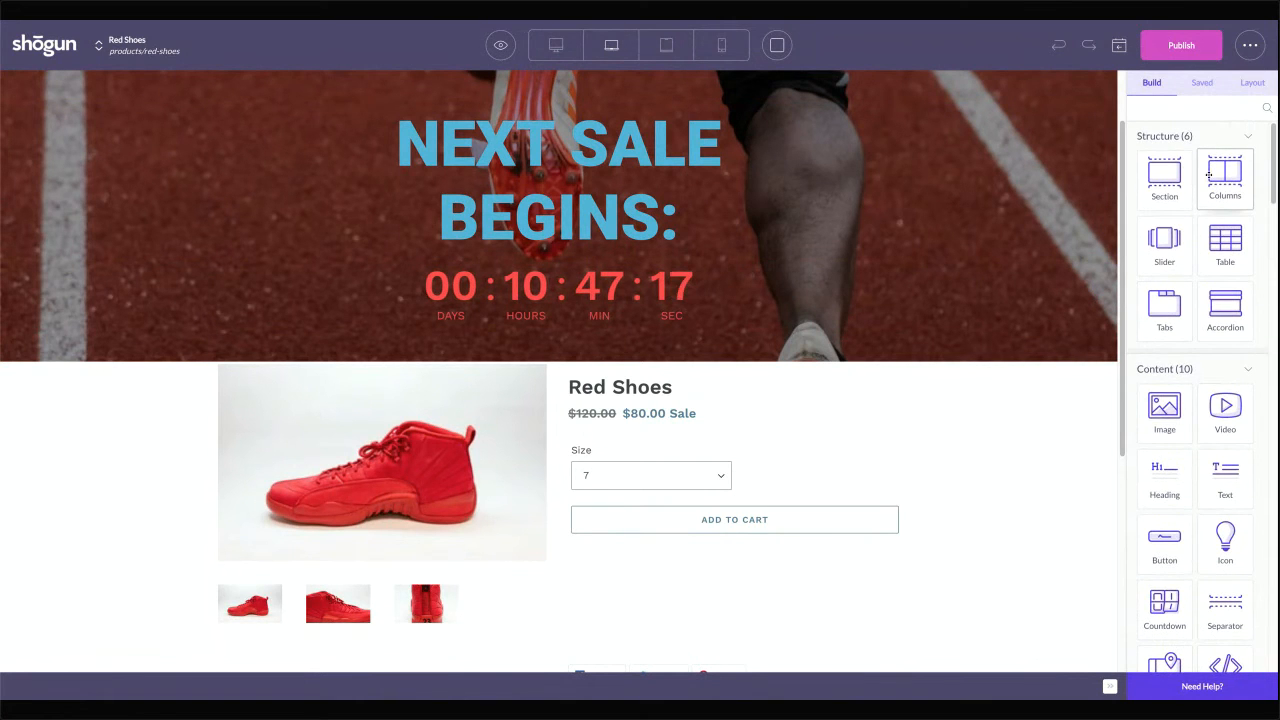
scroll(1199, 250, "down", 5)
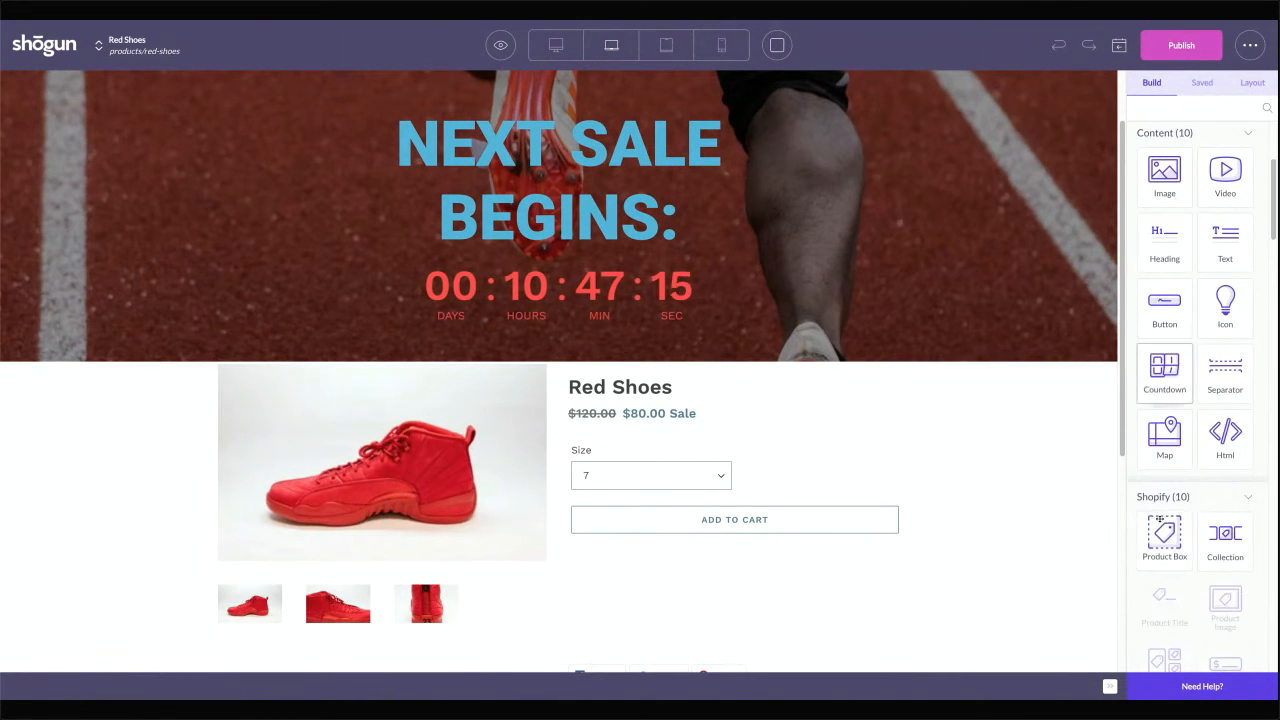
left_click_drag(1164, 535, 522, 378)
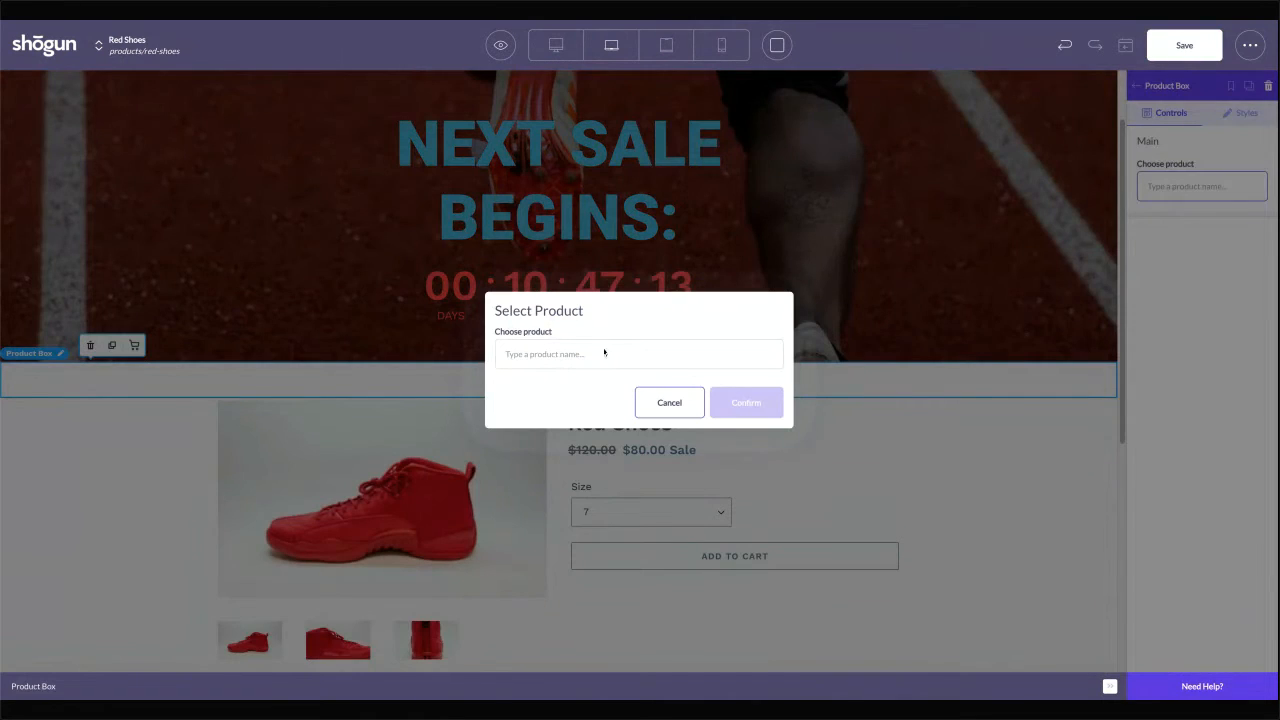
left_click(610, 354)
type("RE")
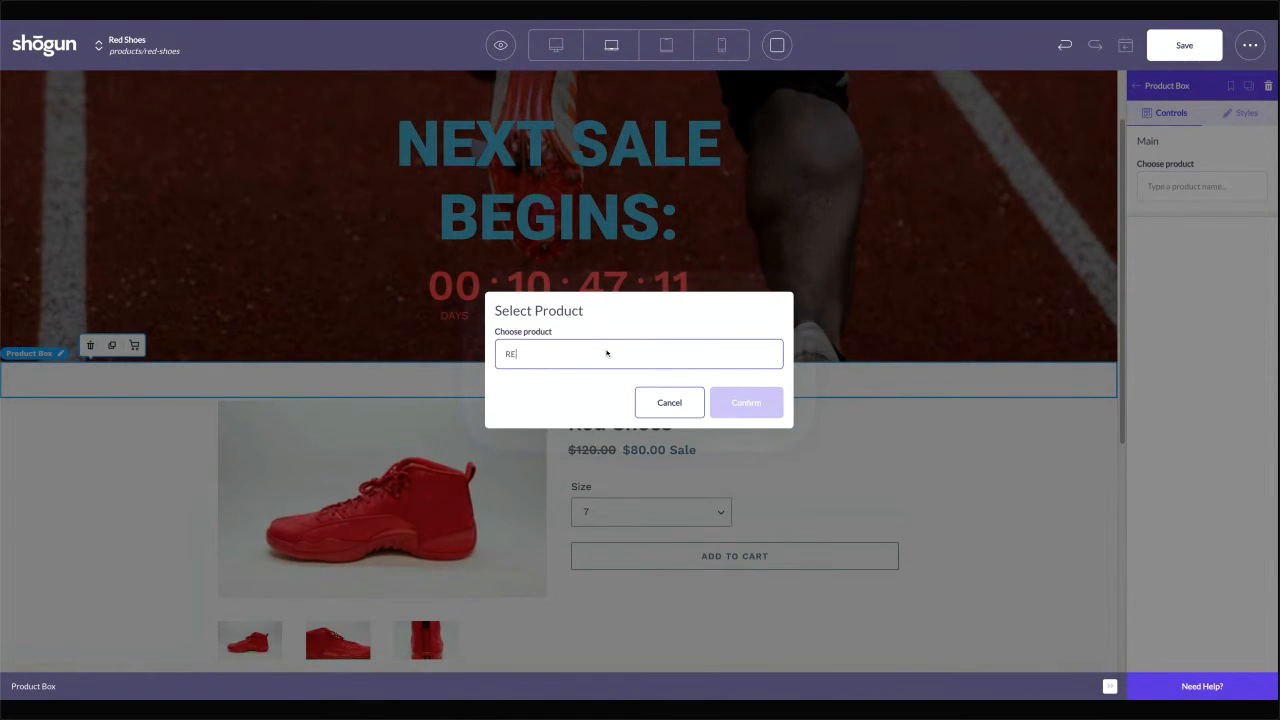
type("D")
left_click(562, 386)
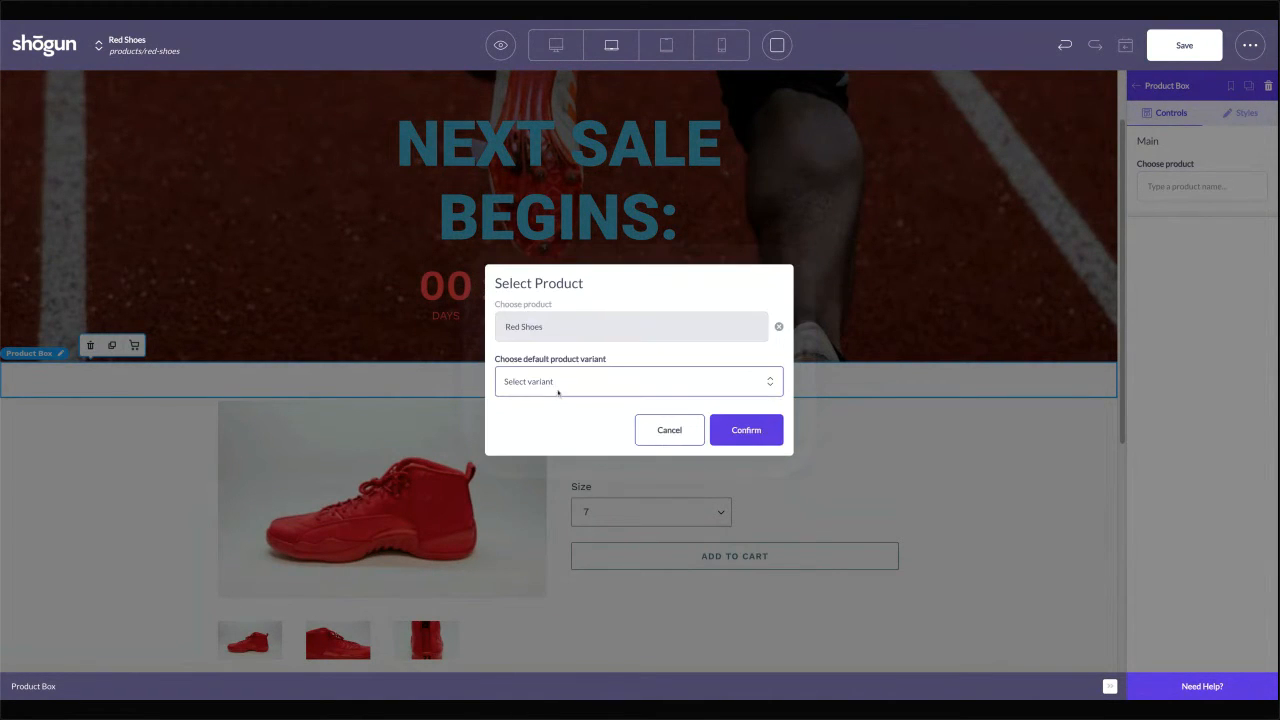
left_click(558, 390)
left_click(603, 417)
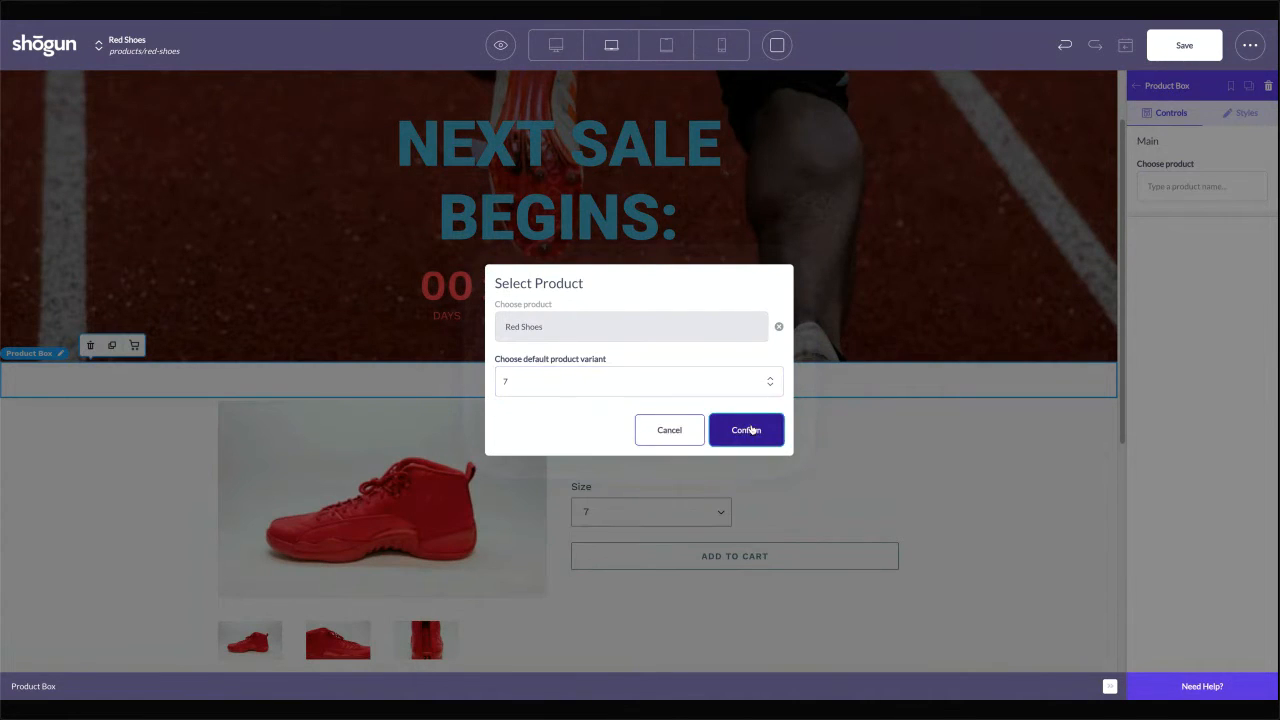
left_click(752, 429)
Add a two-column Columns element inside the product box and place a Product Image in its first column
left_click_drag(1225, 175, 644, 390)
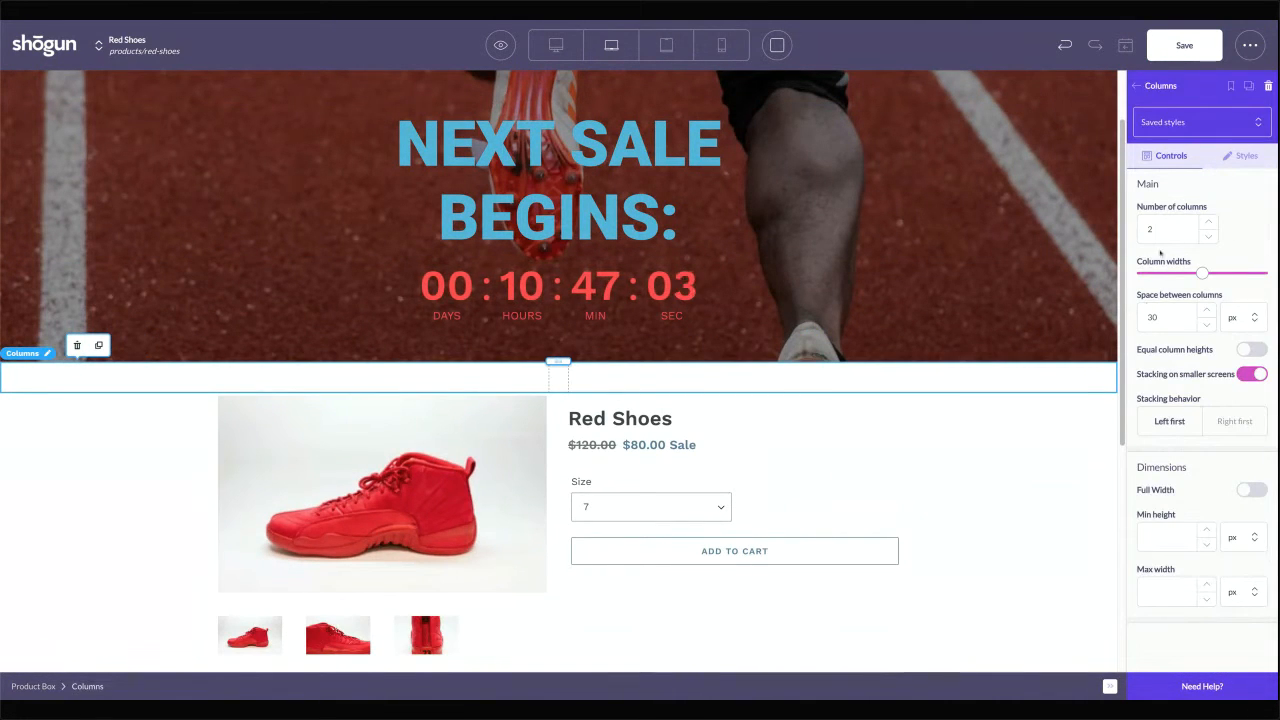
left_click(1143, 88)
scroll(1176, 390, "down", 3)
scroll(1176, 390, "down", 2)
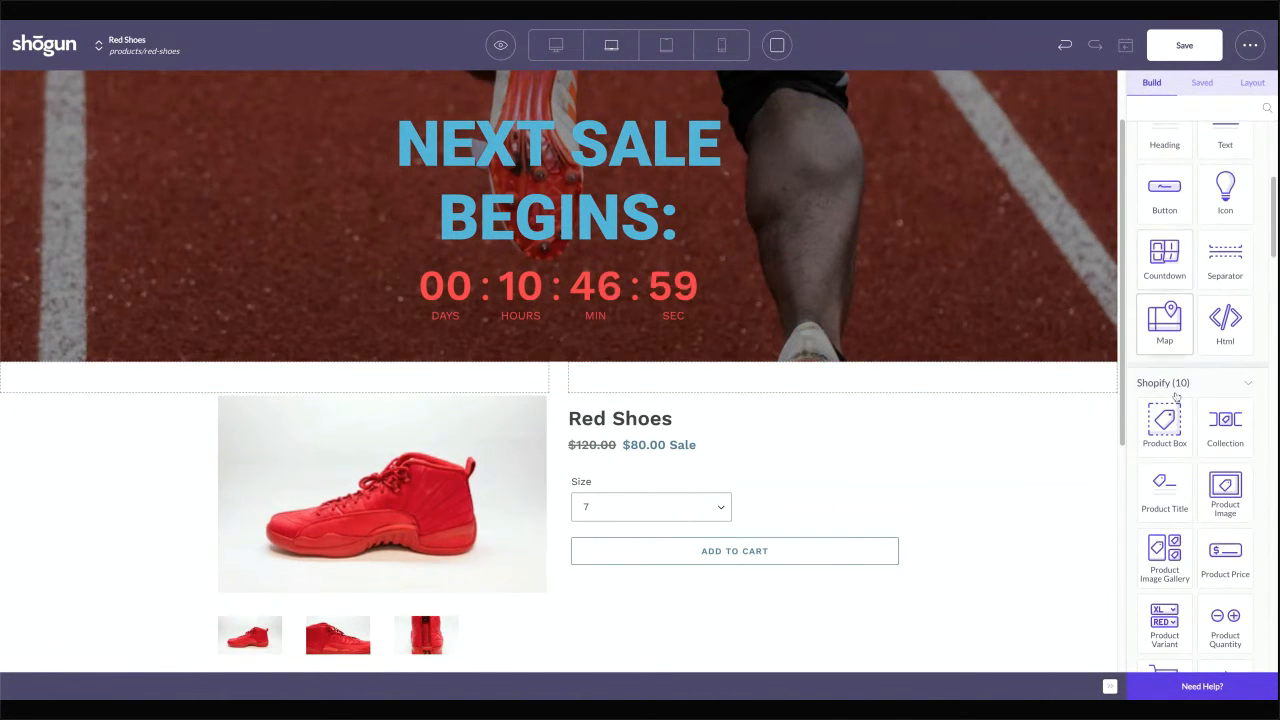
left_click_drag(1218, 479, 370, 382)
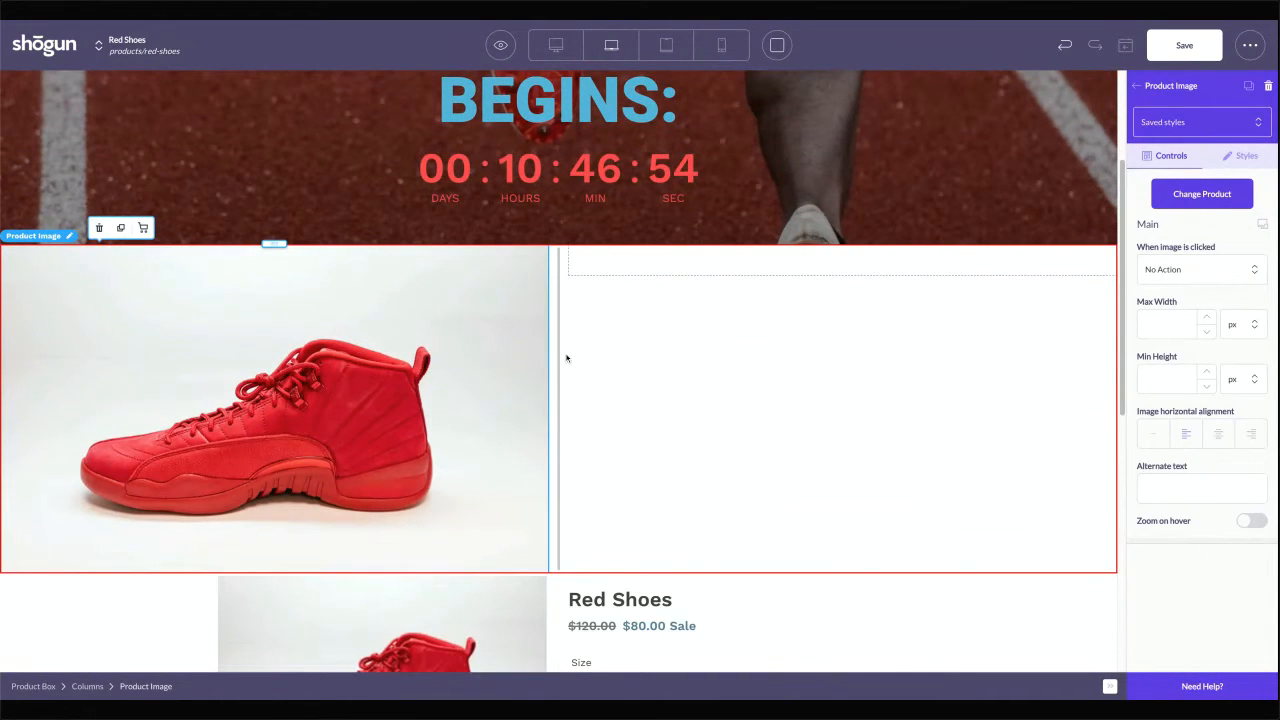
Widen the product box's first column so the product image takes up somewhat more than half of the width
left_click_drag(559, 352, 745, 352)
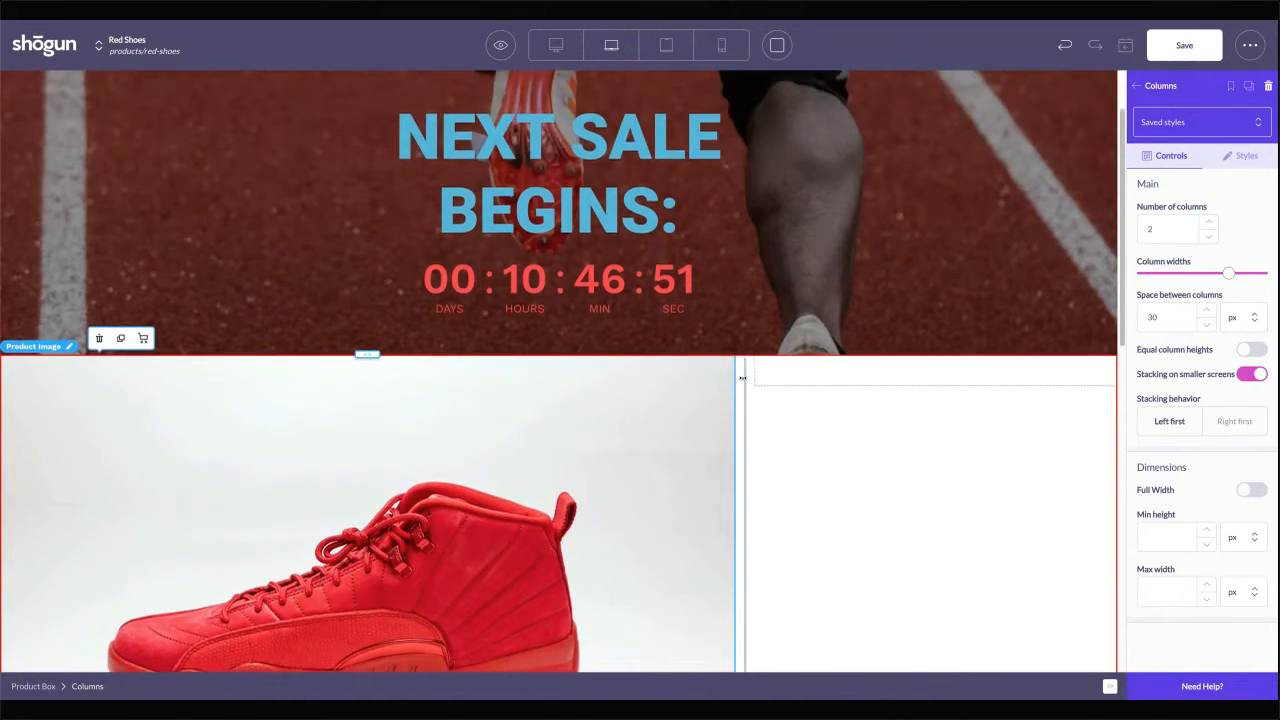
scroll(722, 376, "down", 3)
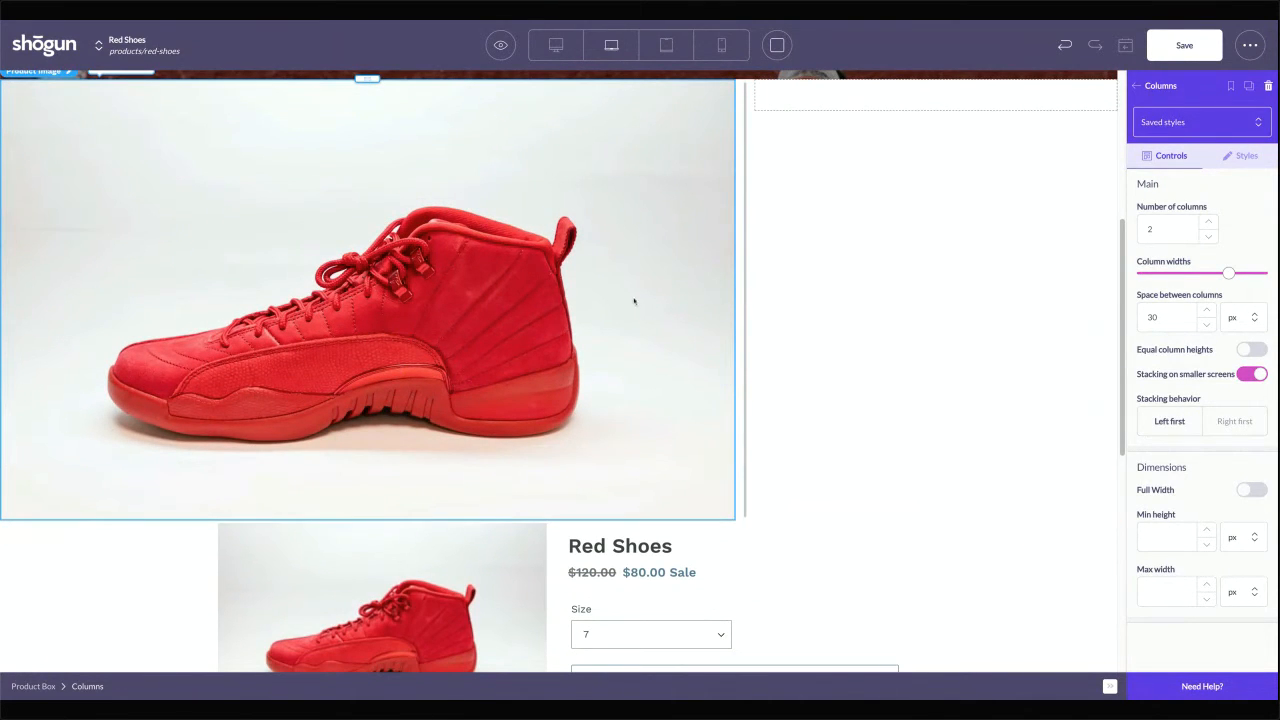
left_click(727, 254)
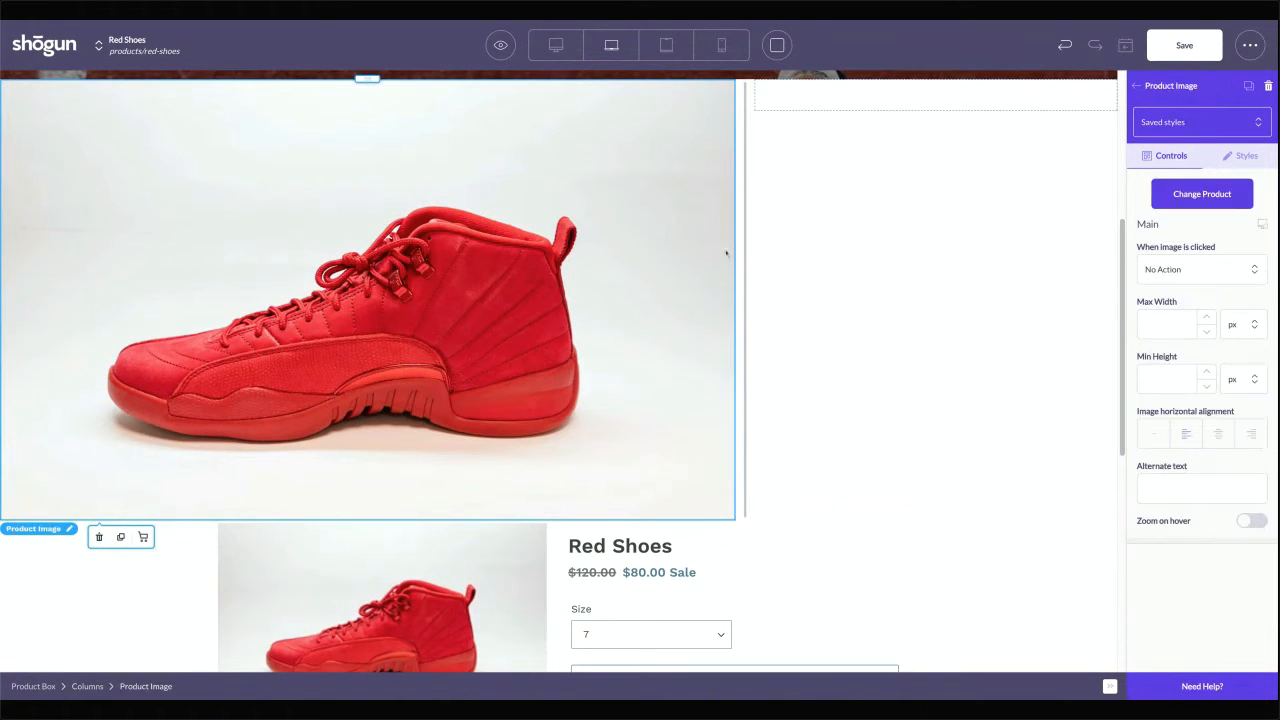
left_click(748, 250)
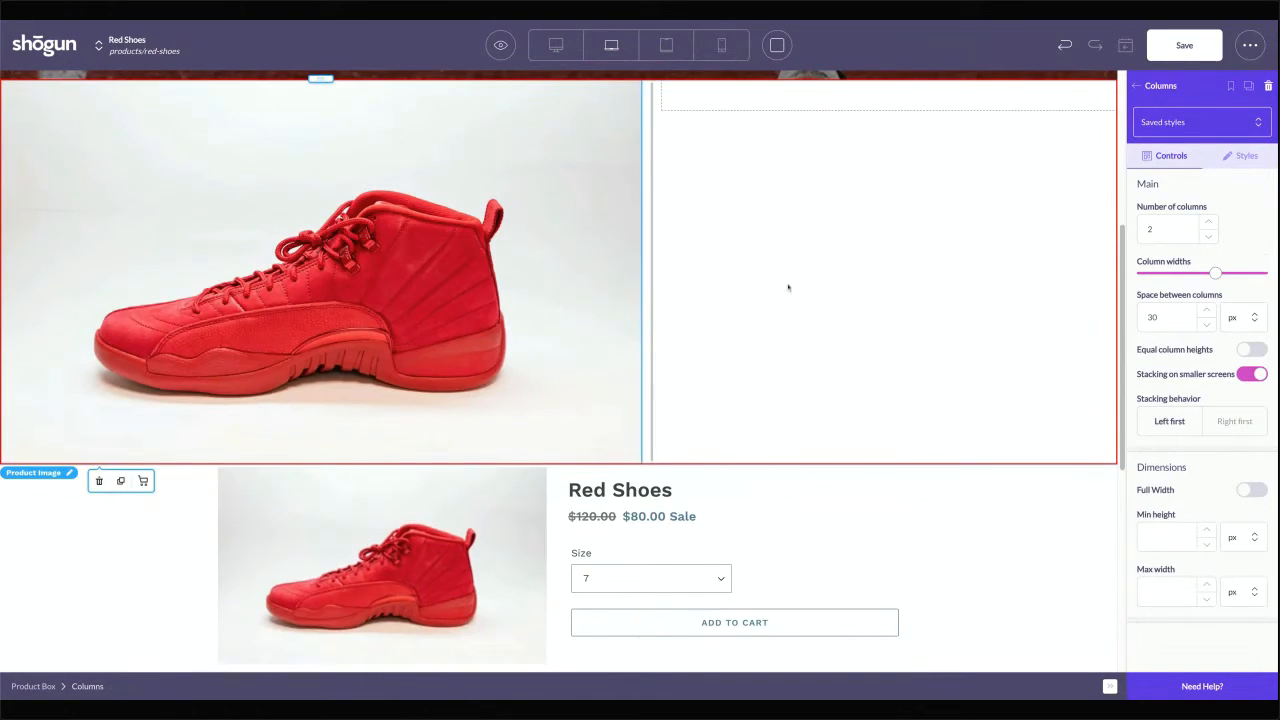
scroll(788, 287, "up", 1)
Add a Product Title to the second column and align it left
left_click(1163, 89)
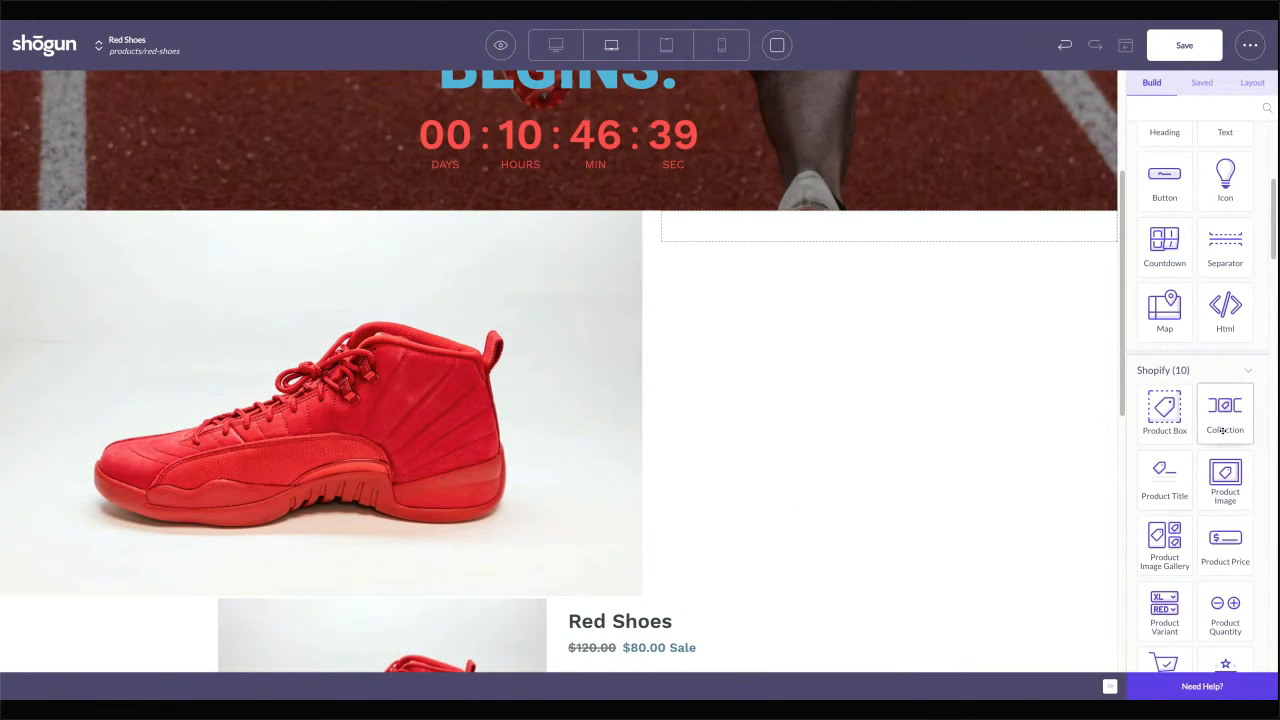
left_click_drag(1164, 470, 803, 230)
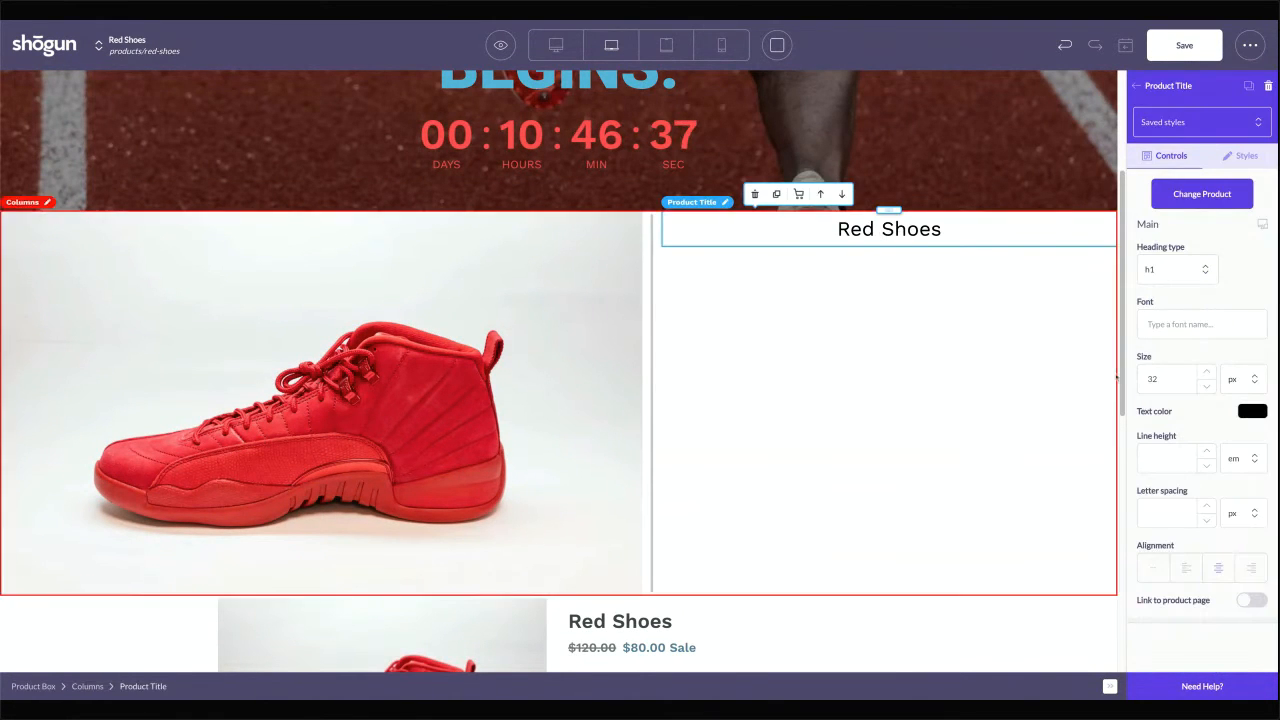
left_click(1168, 90)
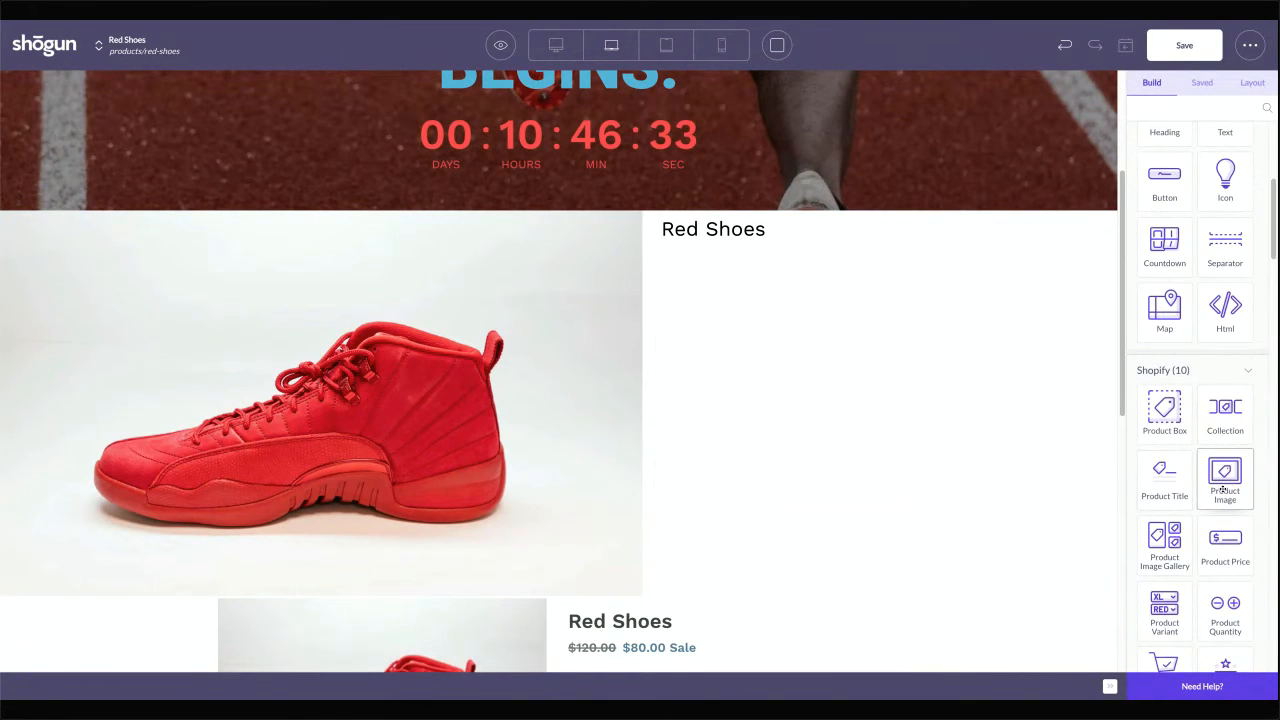
Add a Product Reviews element below the product title and turn on its collection page display
scroll(1182, 324, "down", 2)
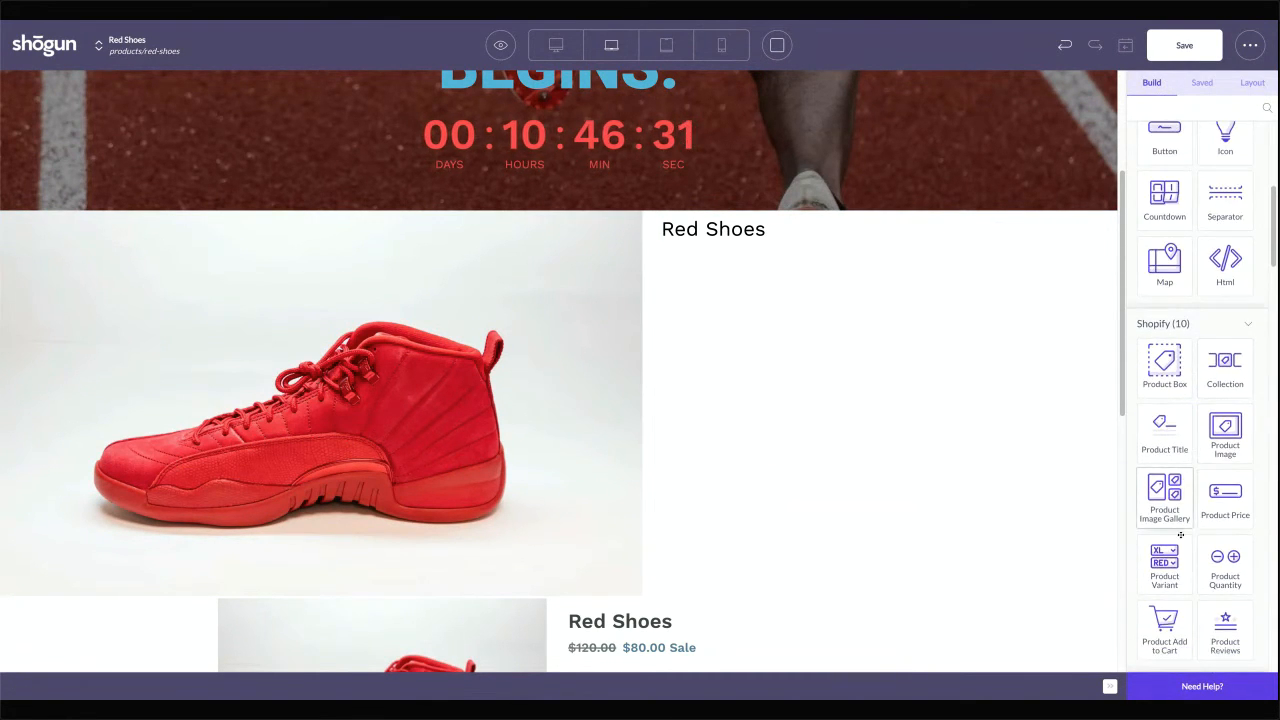
left_click_drag(1228, 645, 745, 246)
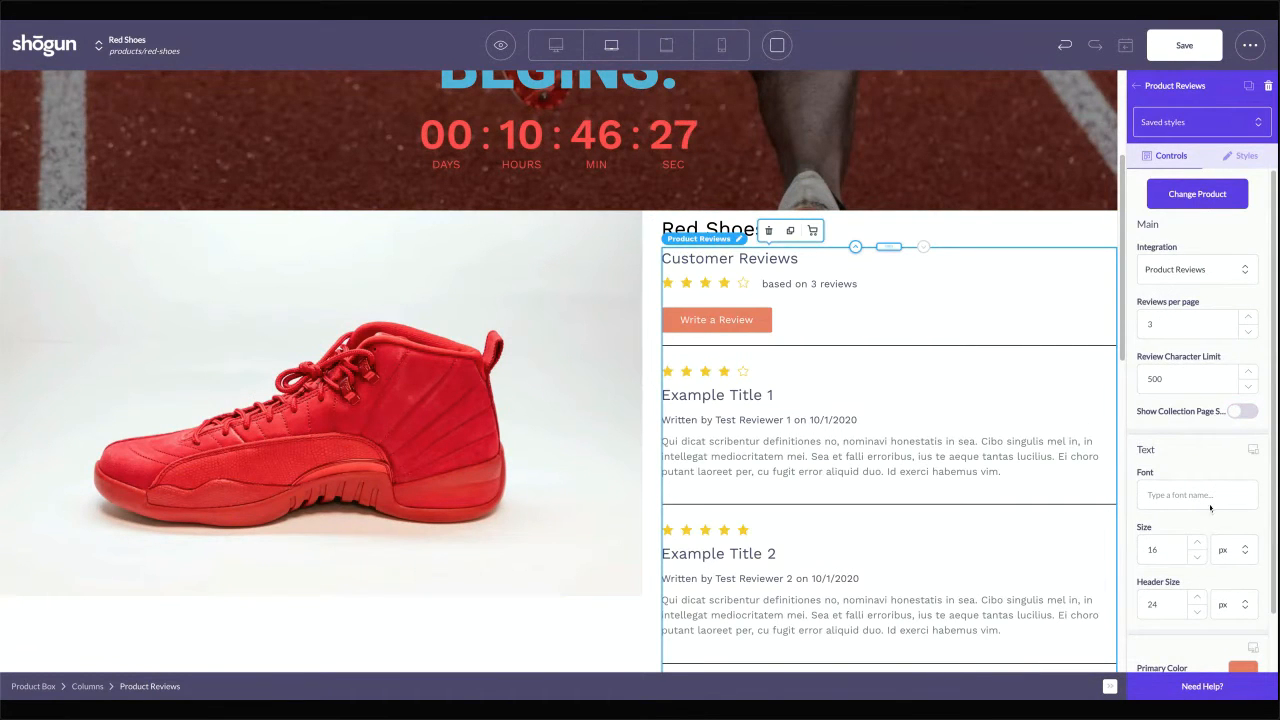
scroll(810, 582, "down", 1)
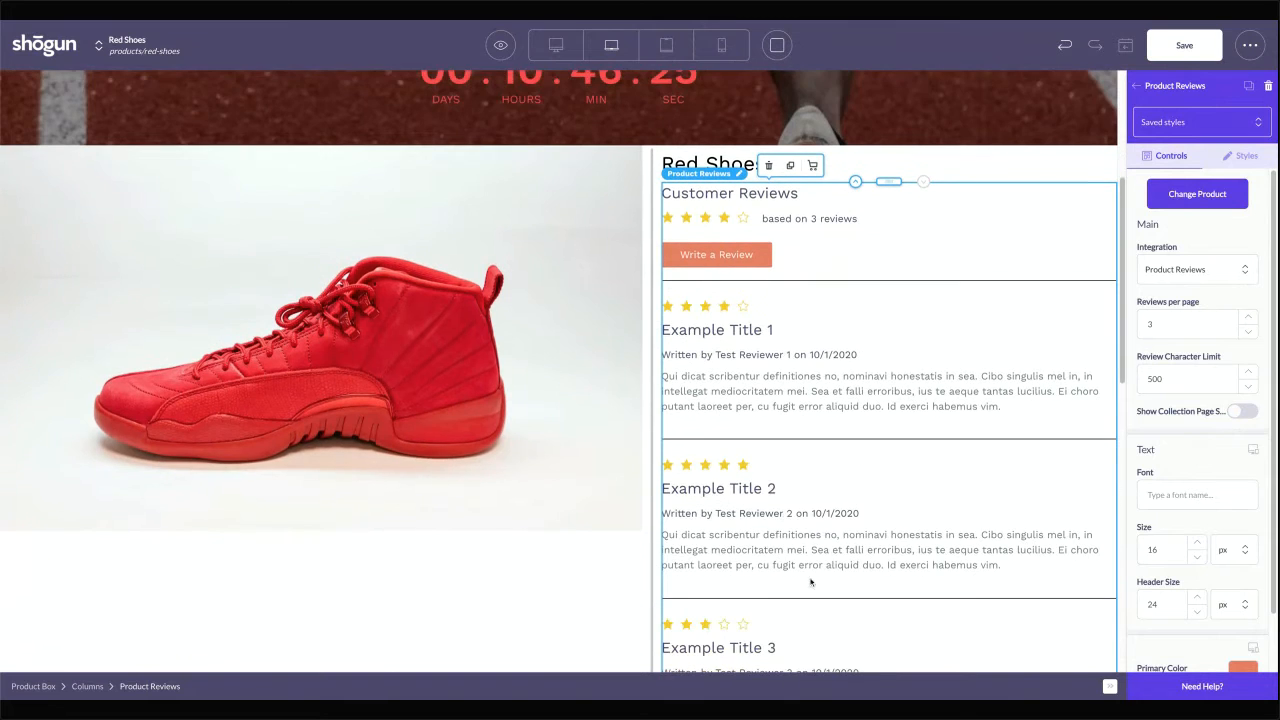
left_click(1240, 412)
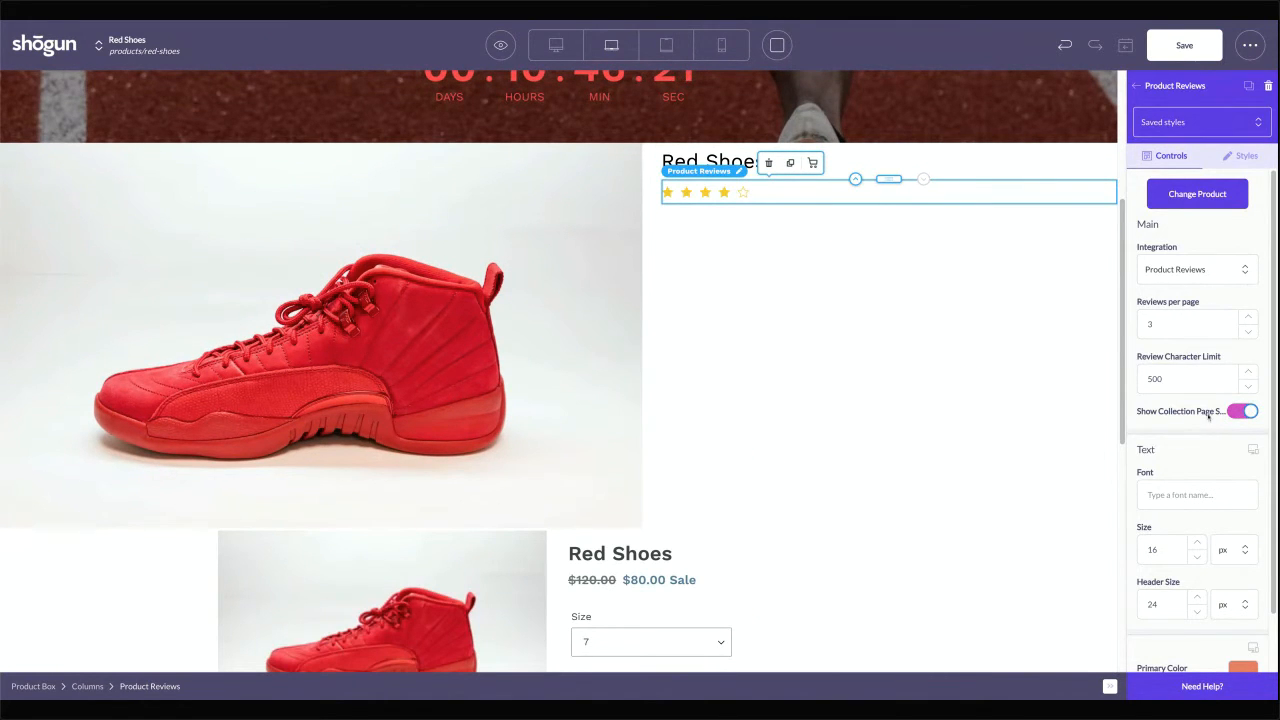
scroll(500, 534, "up", 1)
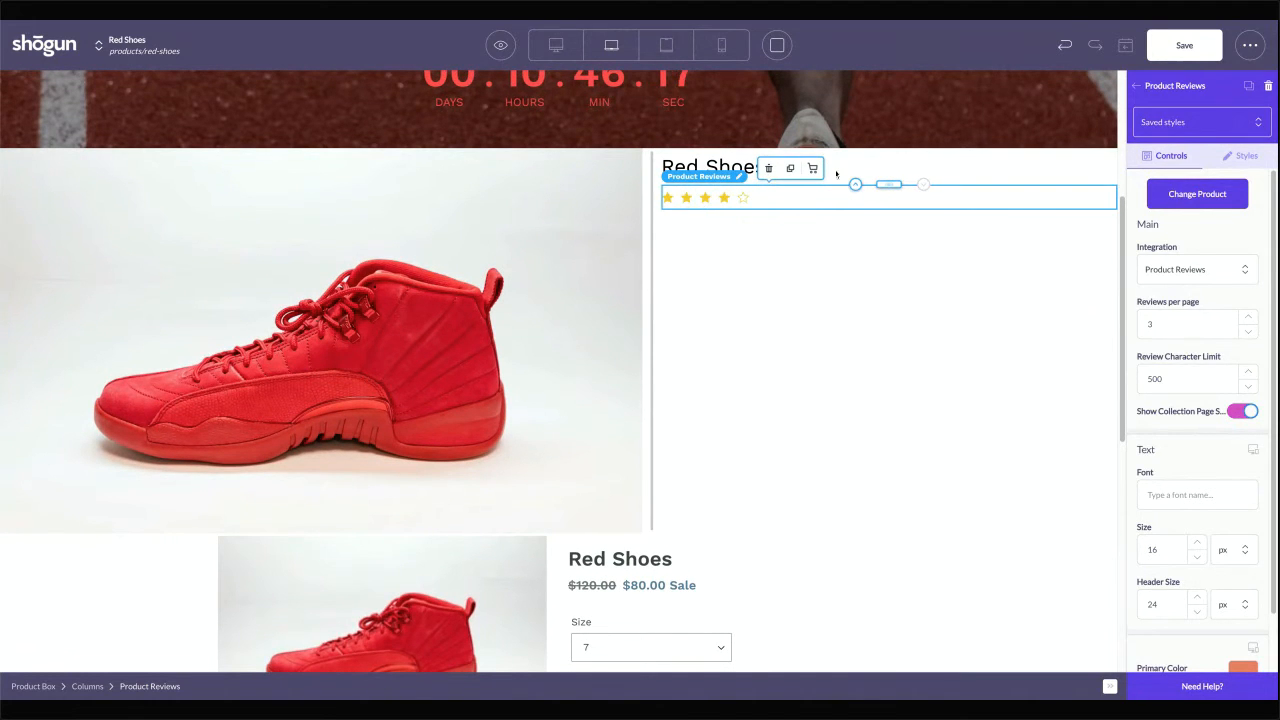
left_click(1137, 86)
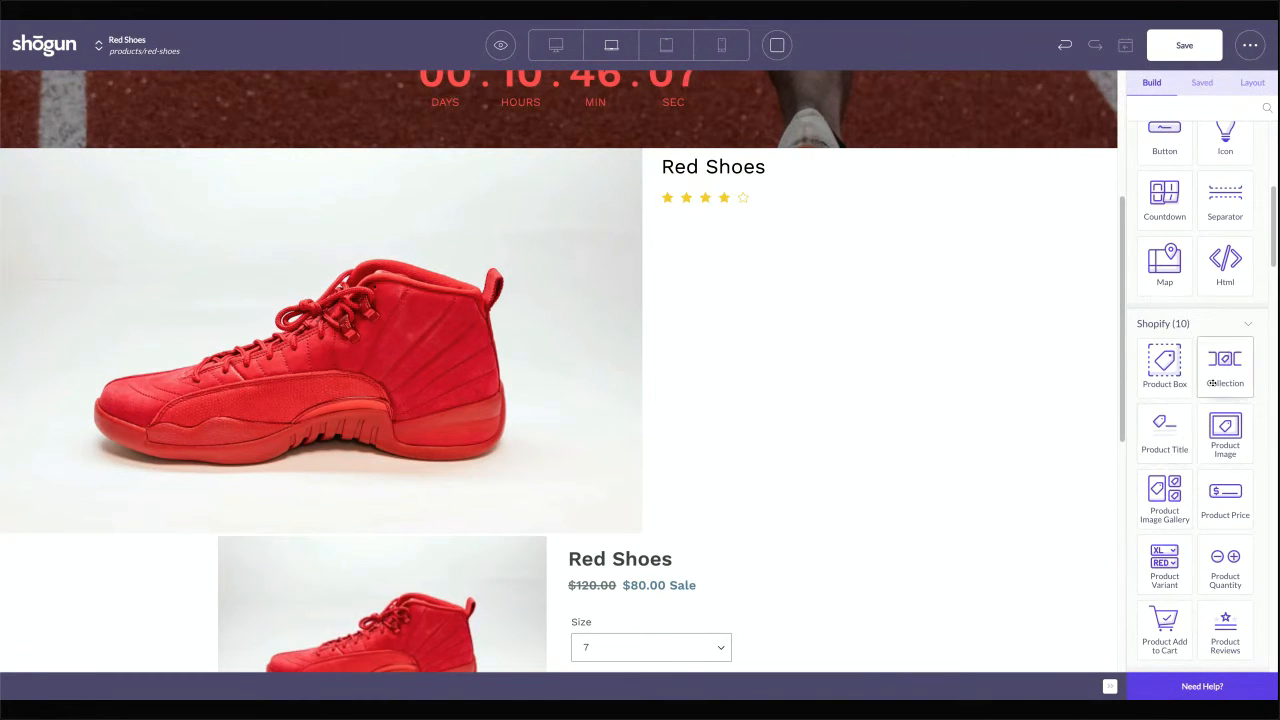
Add a Product Price below the star rating in the second column, set its size to 25 px, and save the page
left_click_drag(1225, 495, 694, 243)
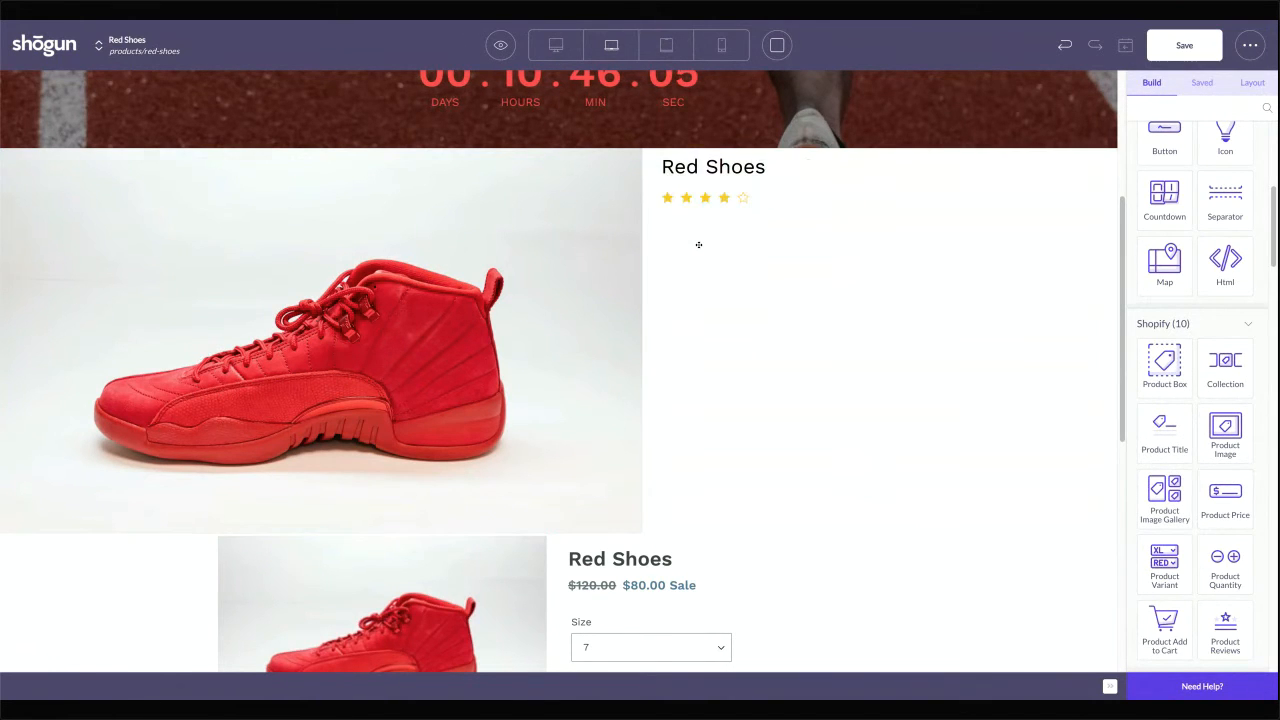
left_click(1066, 44)
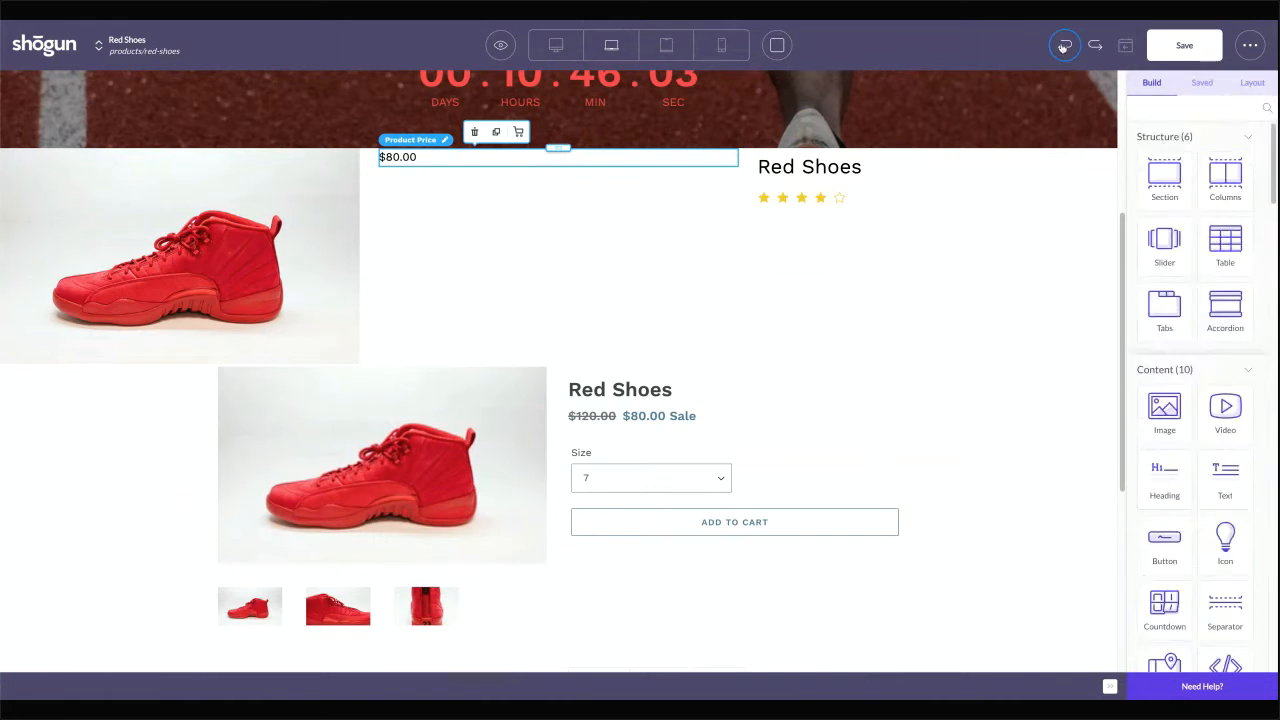
left_click_drag(1219, 507, 860, 210)
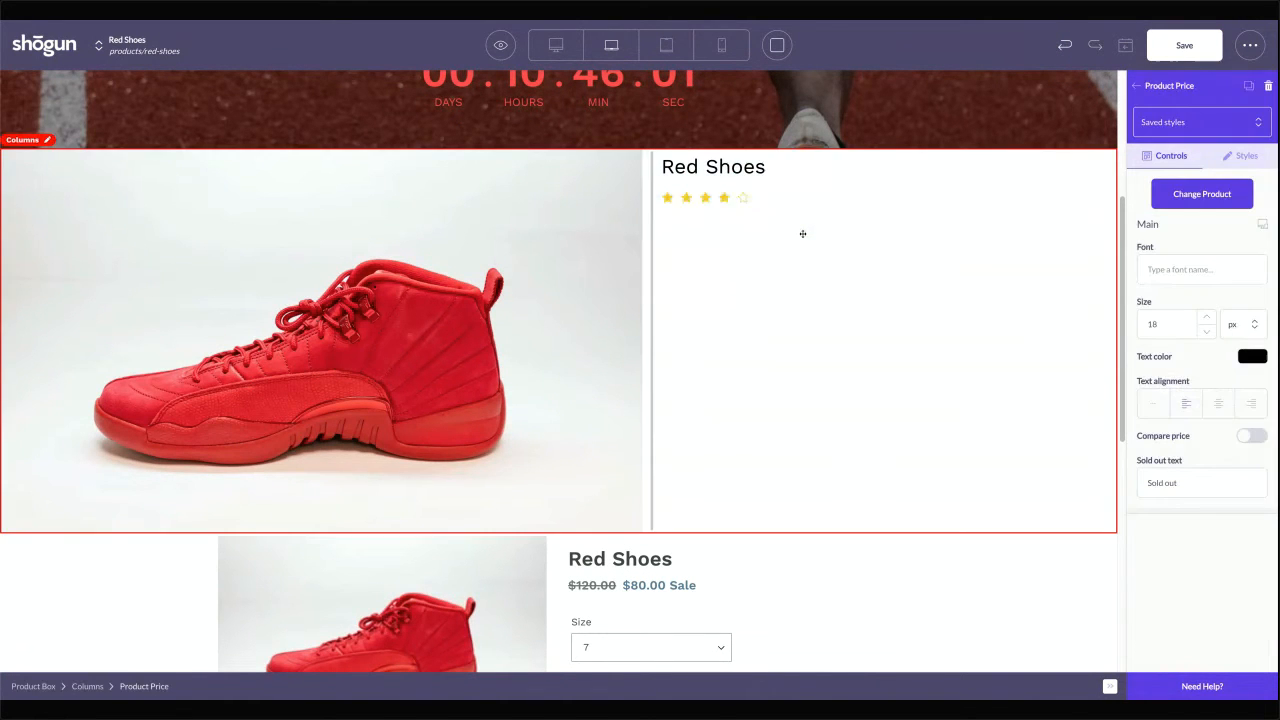
left_click(1180, 325)
type("25")
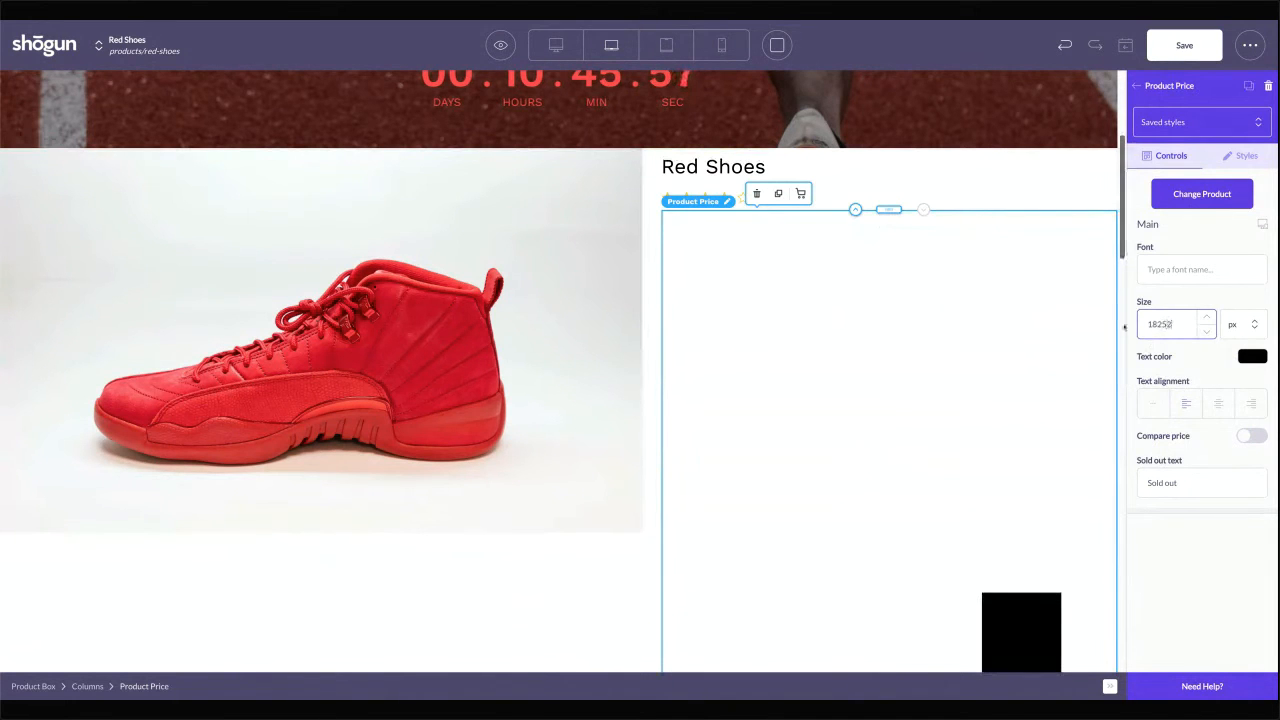
key("BackSpace")
key("BackSpace")
key("BackSpace")
key("BackSpace")
type("25")
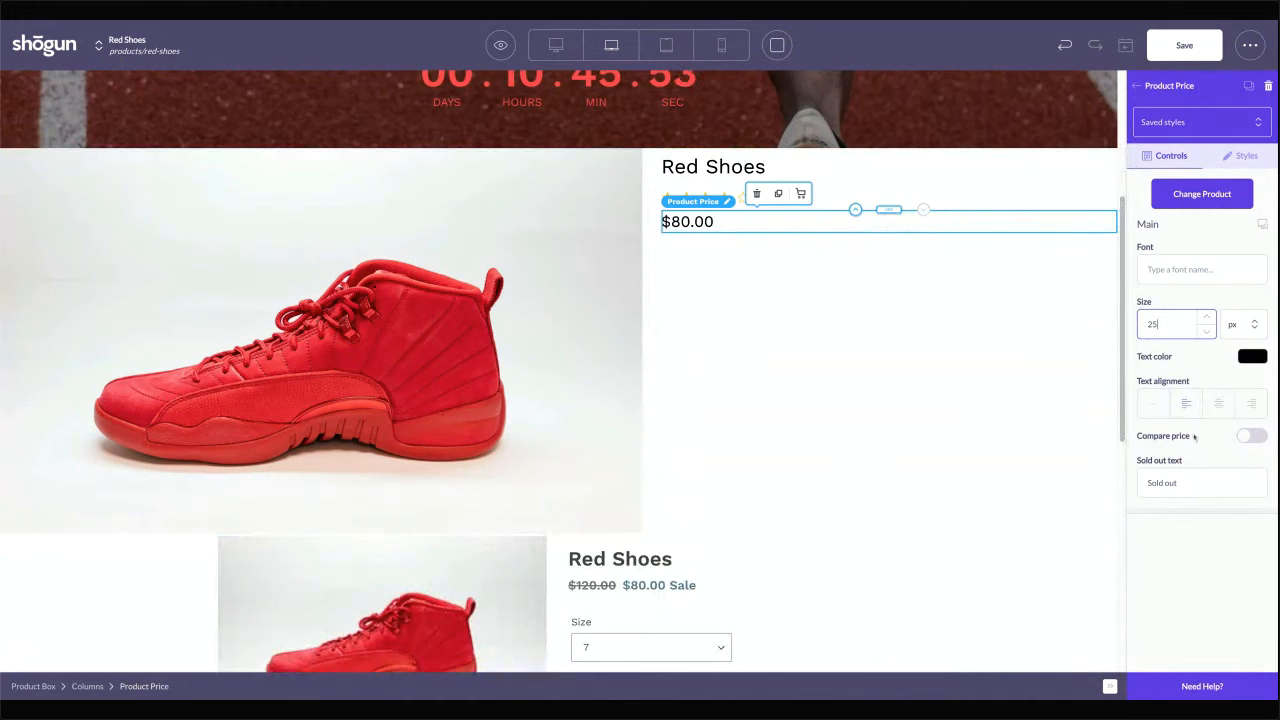
left_click(1183, 87)
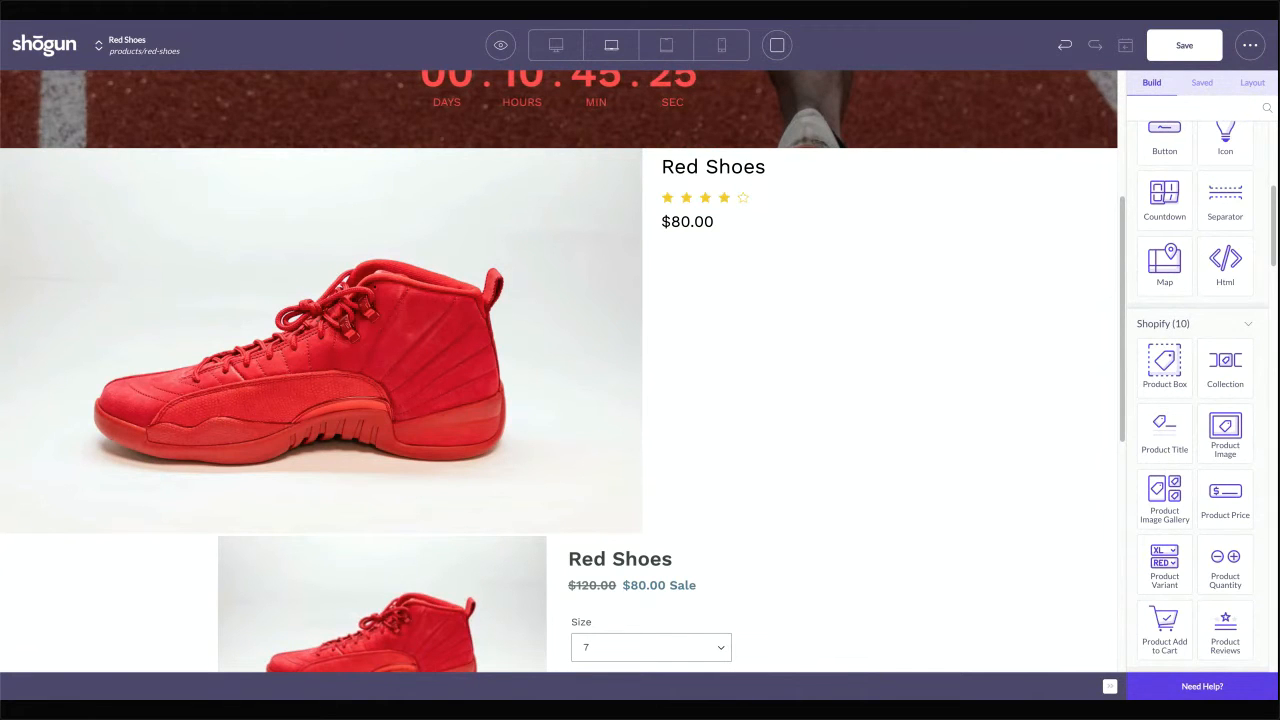
left_click(1207, 57)
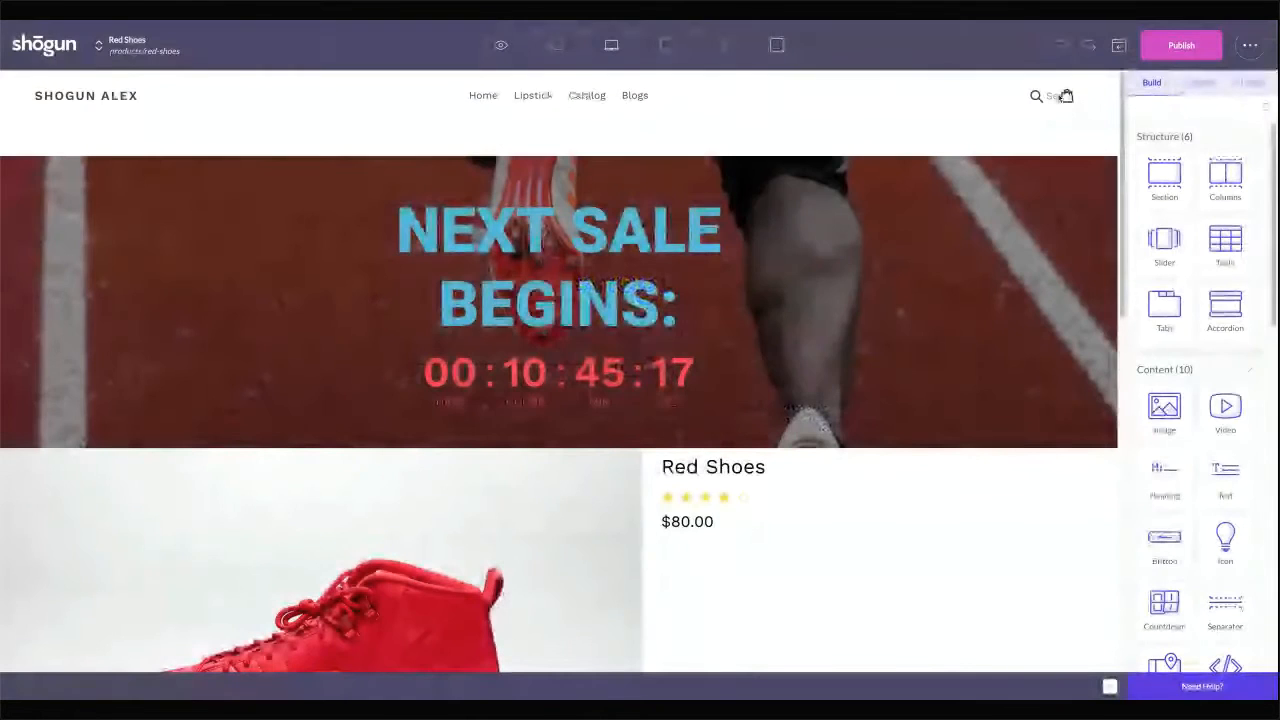
Insert the saved TABS snippet below the price in the second column and set the number of columns to 2
left_click(1207, 87)
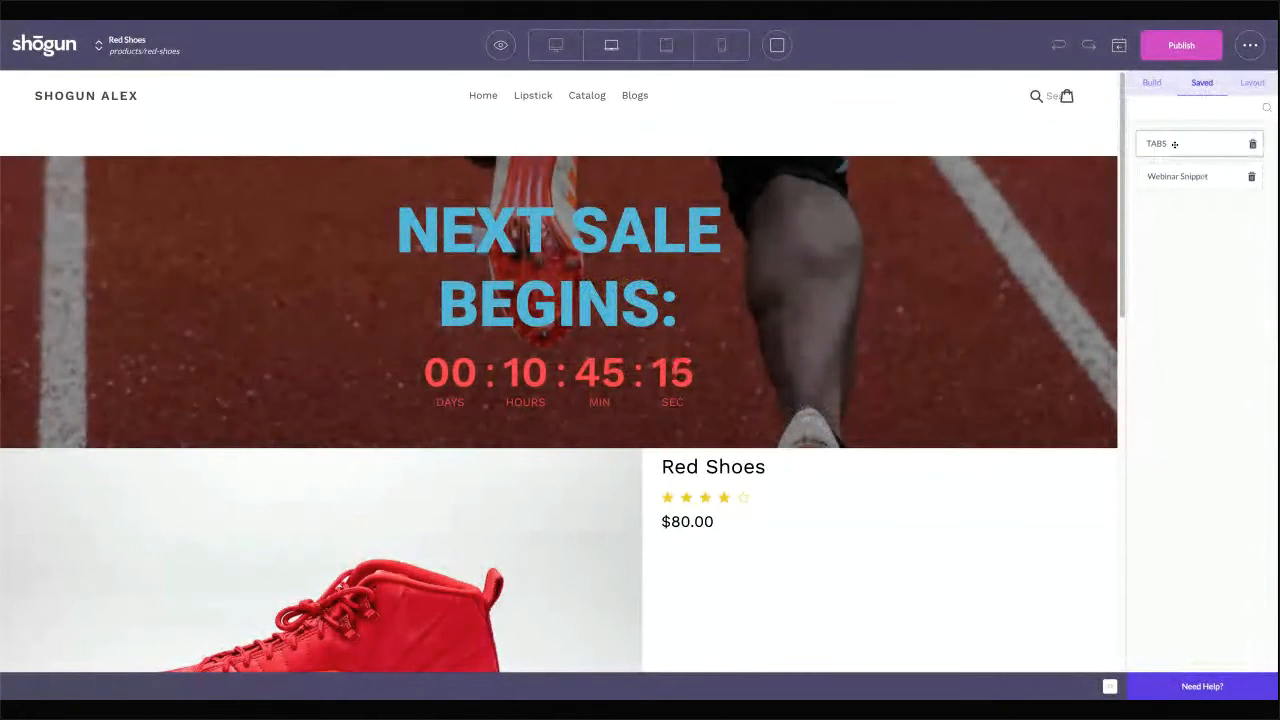
left_click_drag(1174, 144, 842, 325)
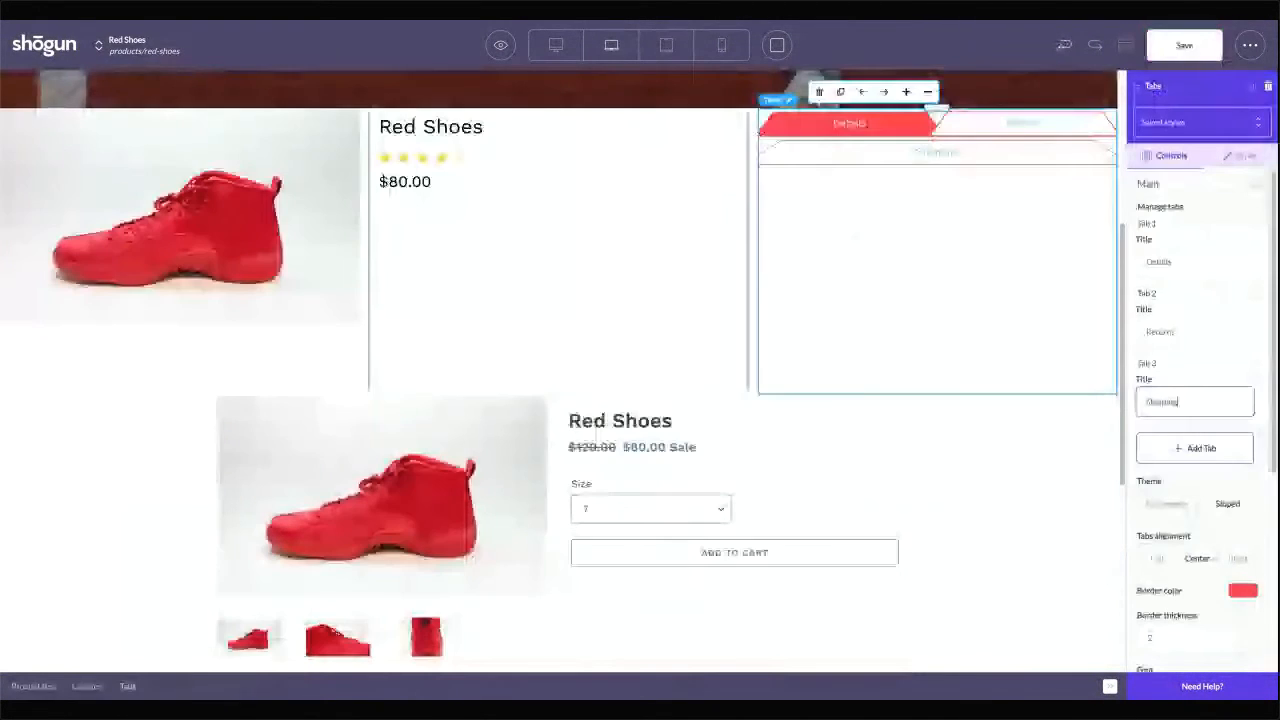
left_click(1069, 57)
left_click(1202, 83)
left_click_drag(1176, 144, 730, 200)
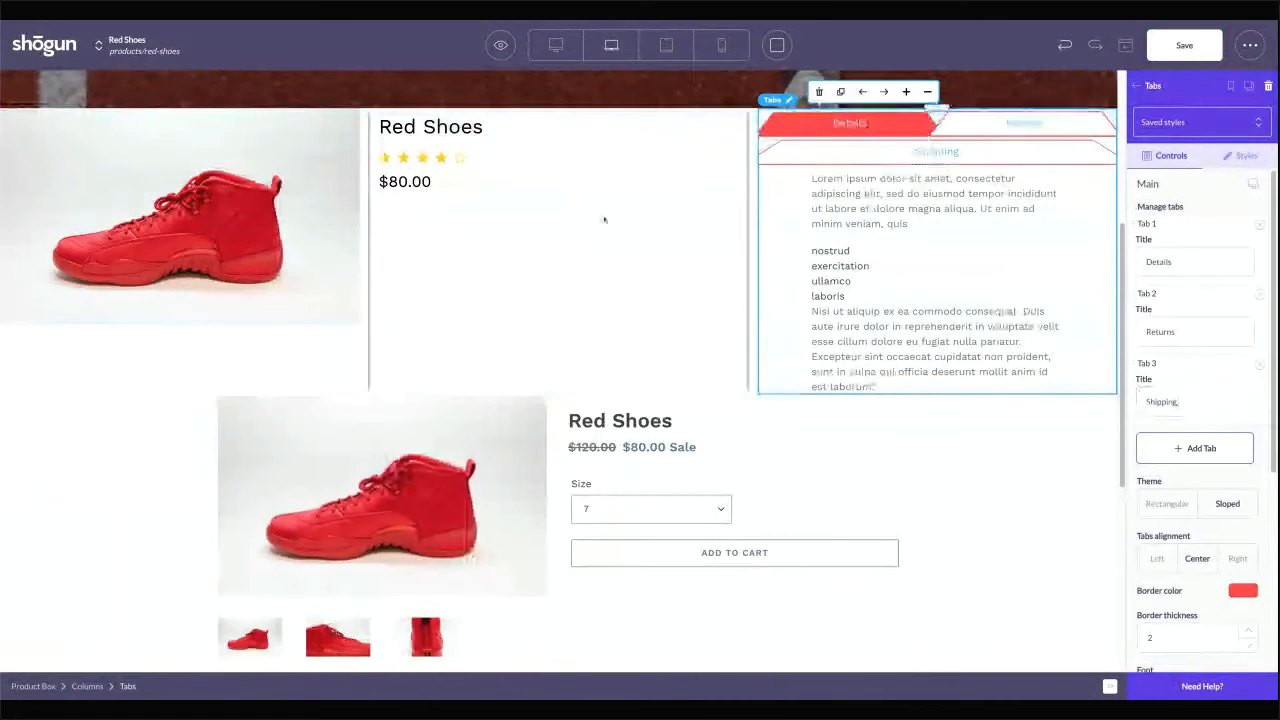
left_click(803, 151)
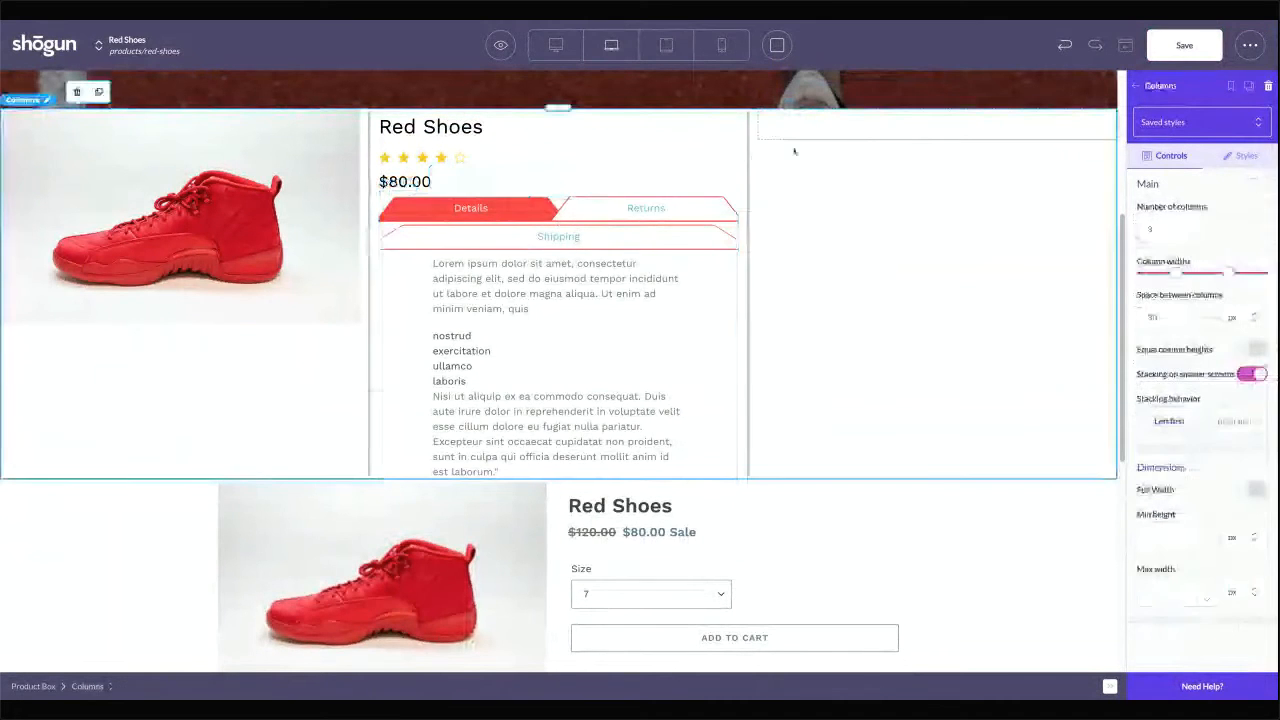
left_click(1206, 238)
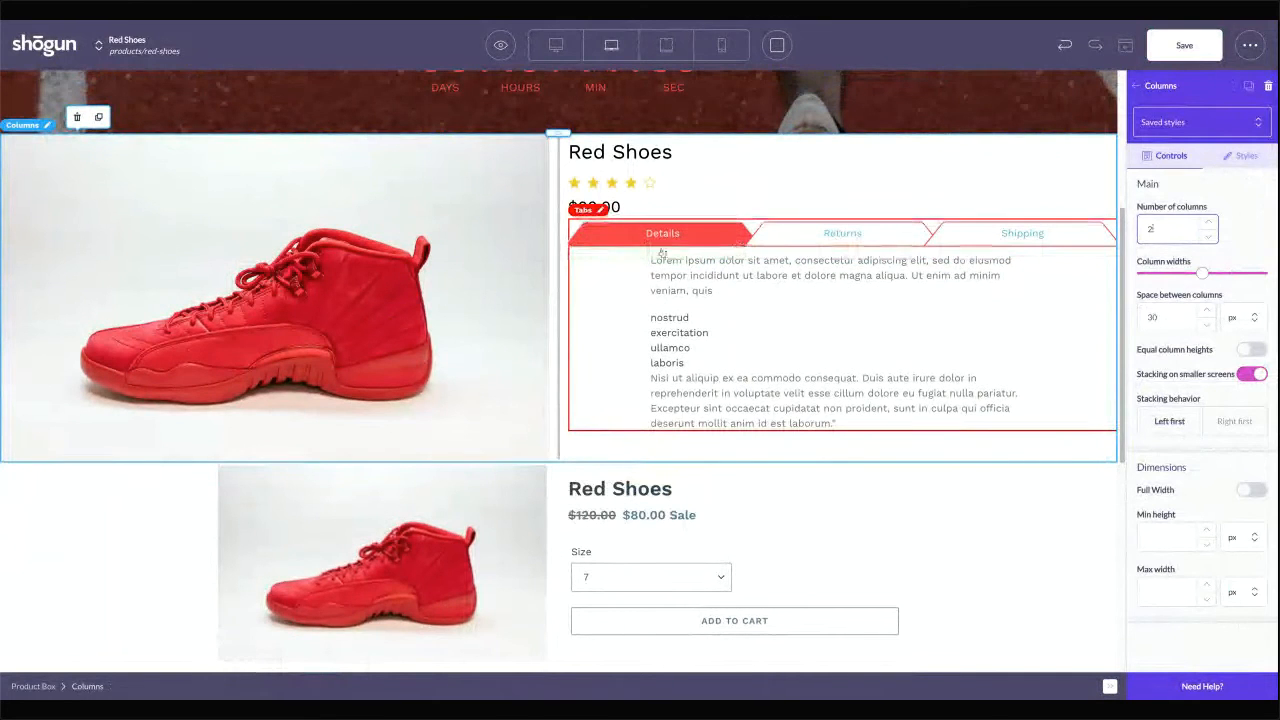
Examine the contents of the Details and Returns tabs and the color settings of the tabs element
left_click(680, 362)
left_click(680, 362)
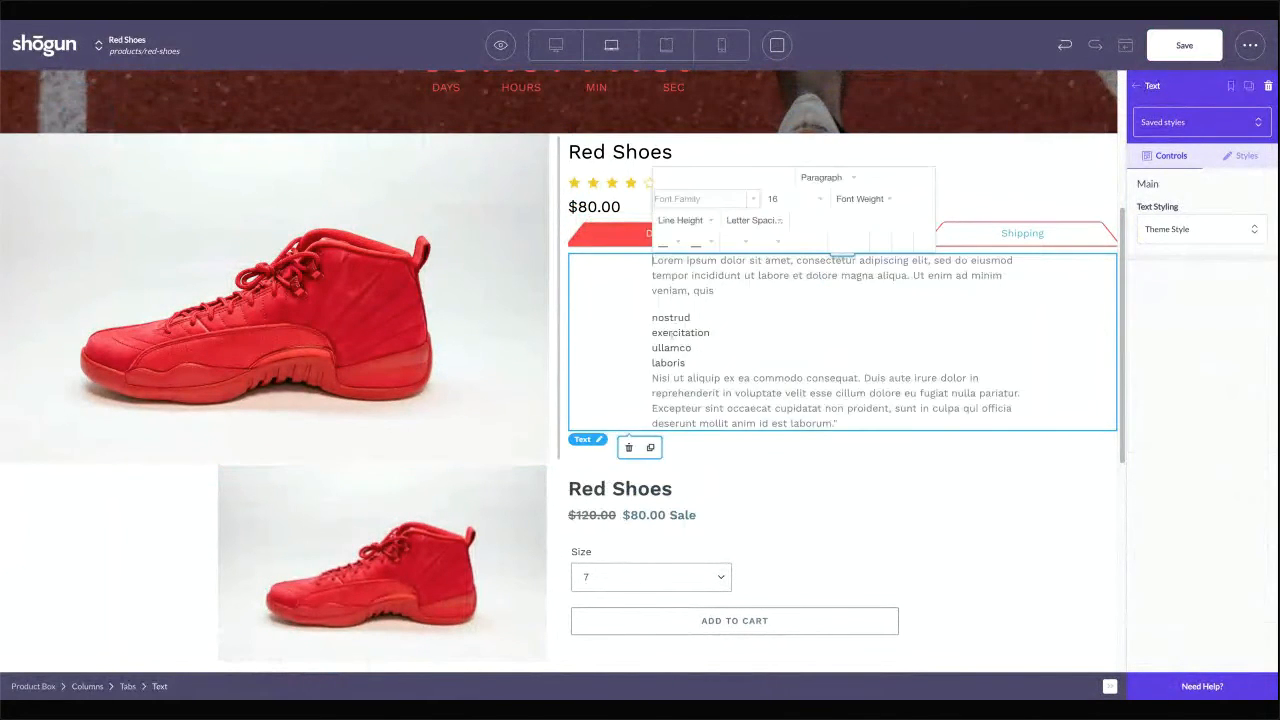
left_click(664, 319)
left_click(643, 186)
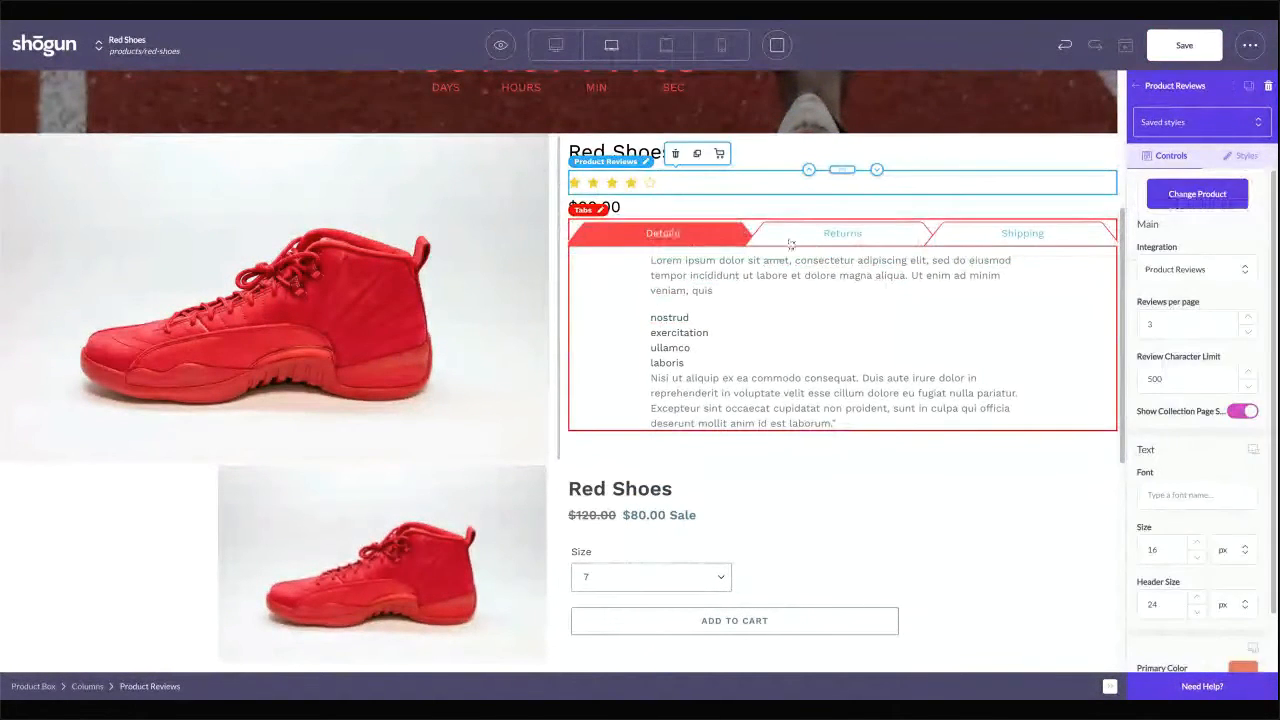
left_click(841, 233)
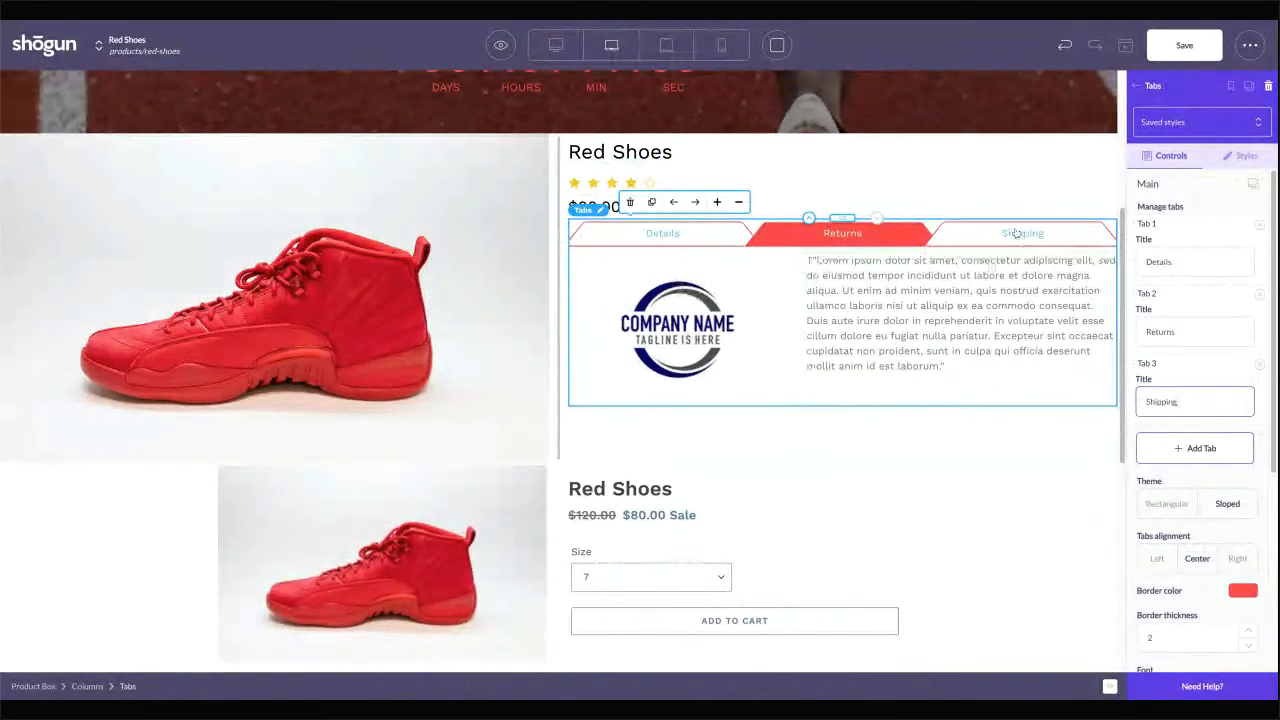
left_click(666, 232)
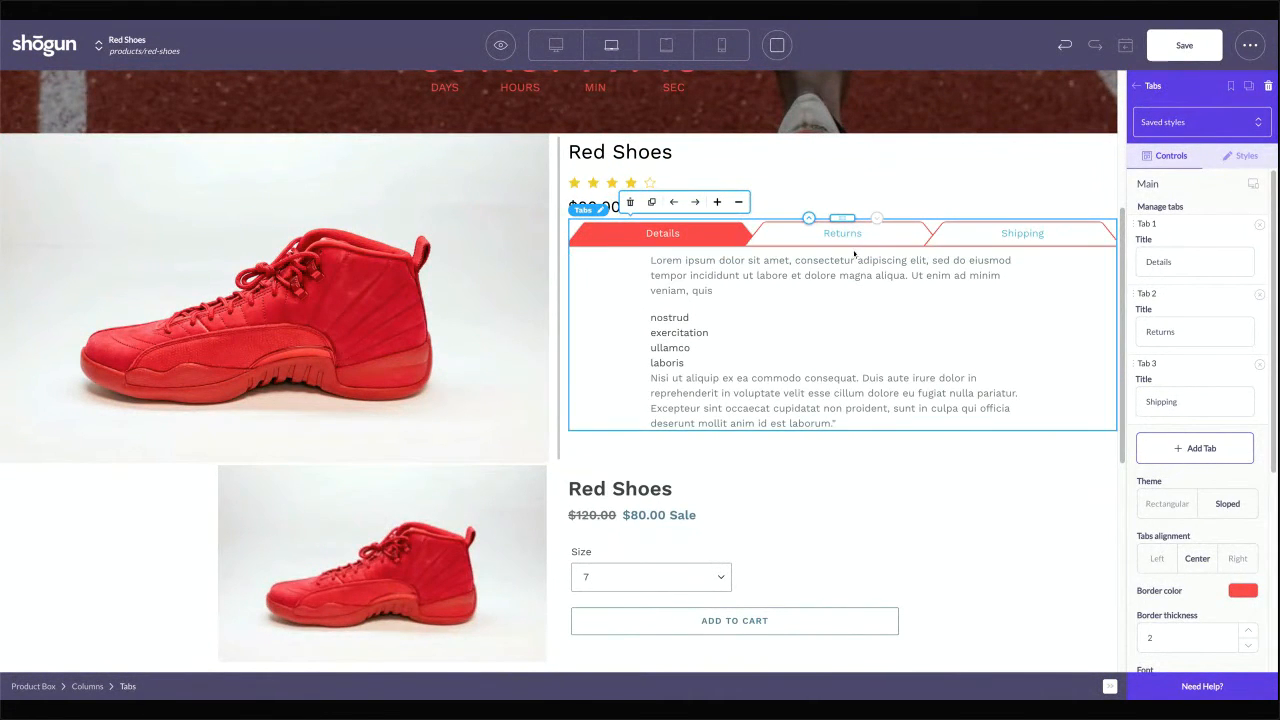
scroll(818, 287, "down", 2)
scroll(745, 187, "up", 1)
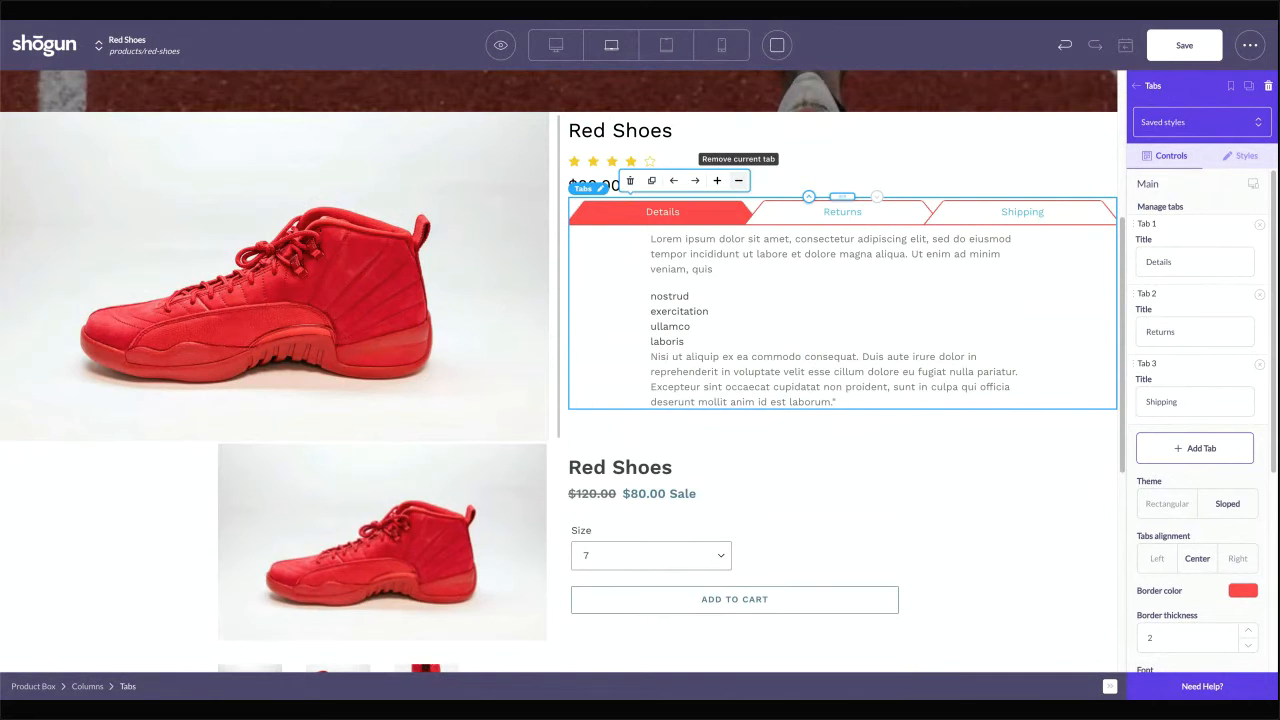
scroll(833, 150, "up", 5)
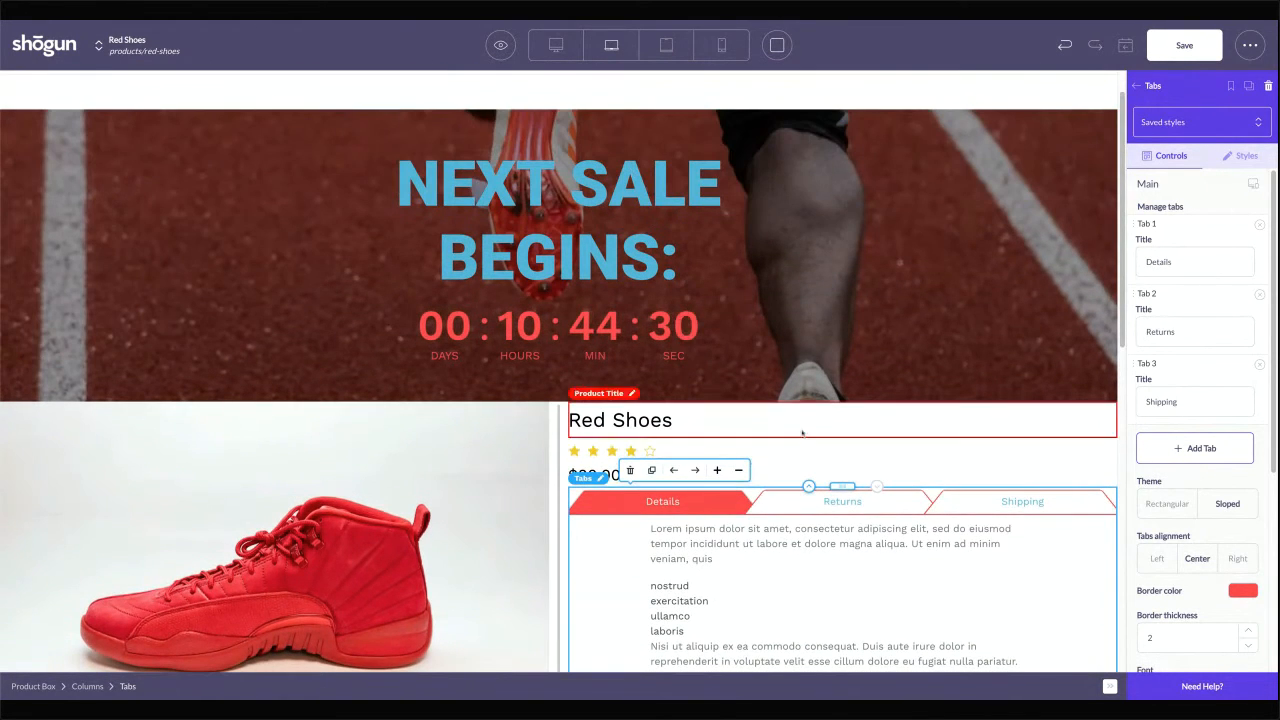
left_click(842, 502)
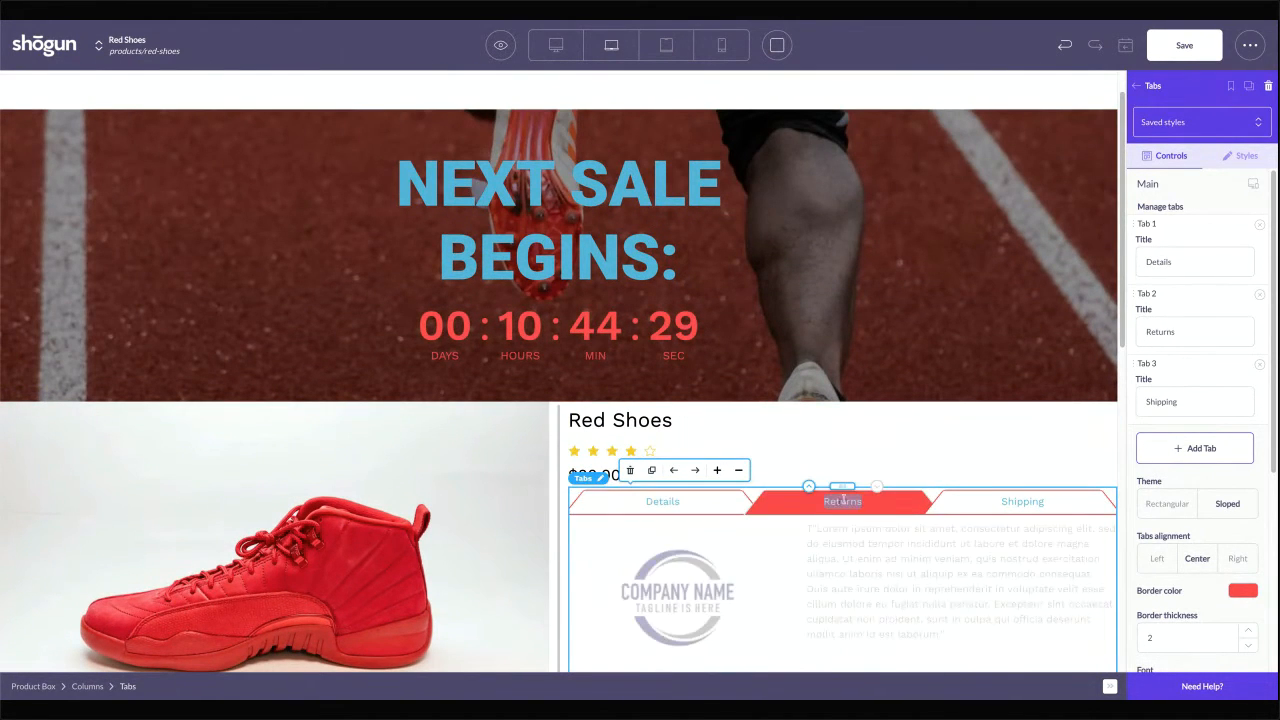
scroll(1187, 470, "down", 3)
scroll(1187, 470, "down", 1)
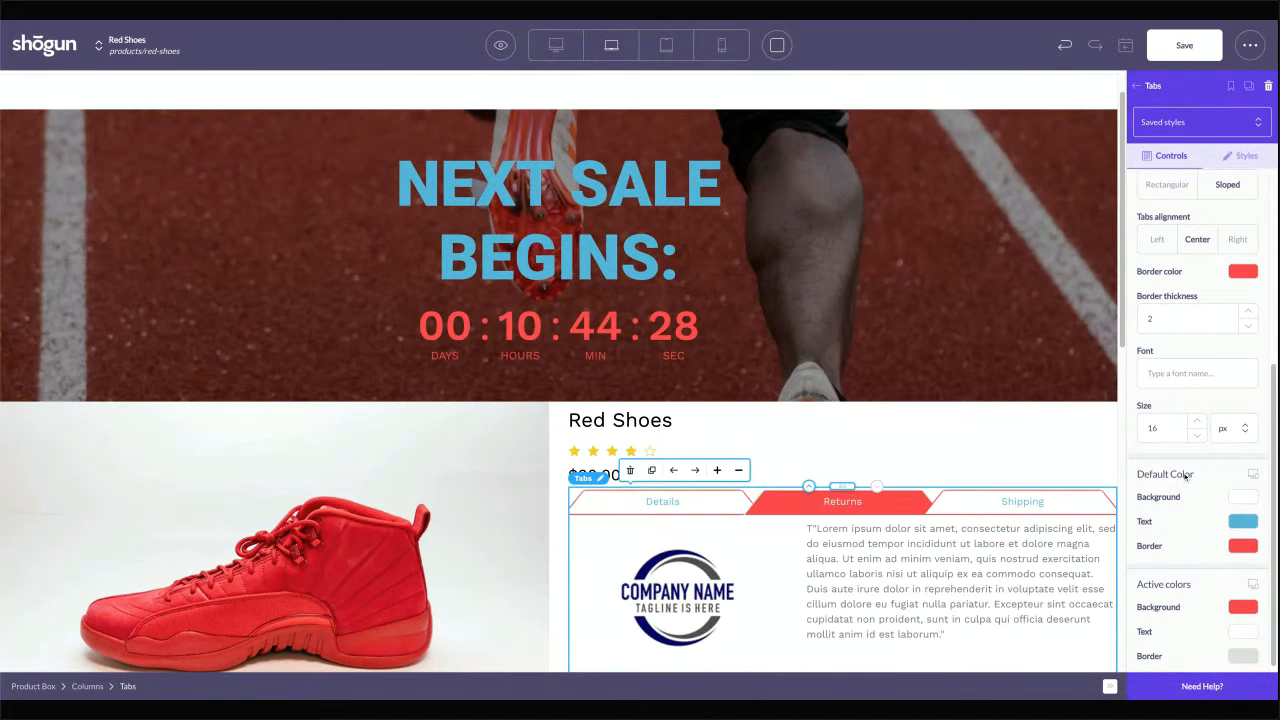
Copy the hex code 50B3DA from the text color of the NEXT SALE BEGINS heading
left_click(616, 245)
left_click(1250, 427)
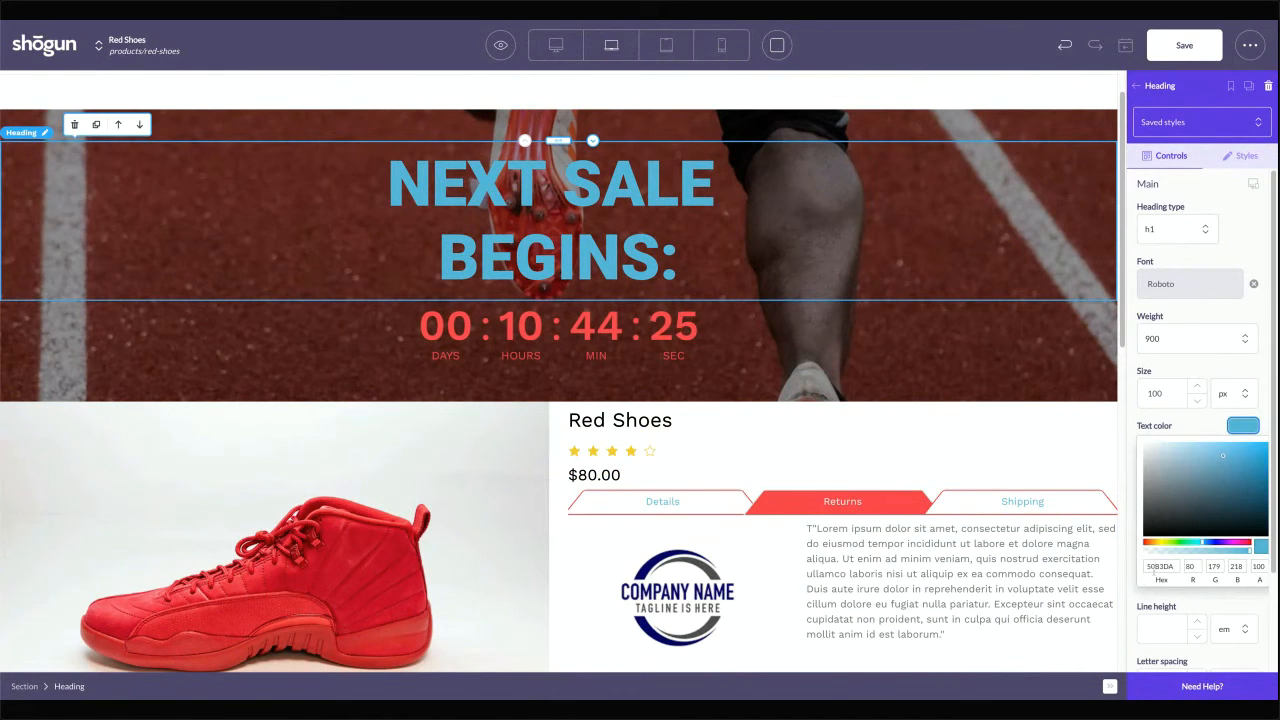
double_click(1155, 568)
Add a Product Add to Cart element below the tabs in the product box's second column
scroll(757, 560, "down", 2)
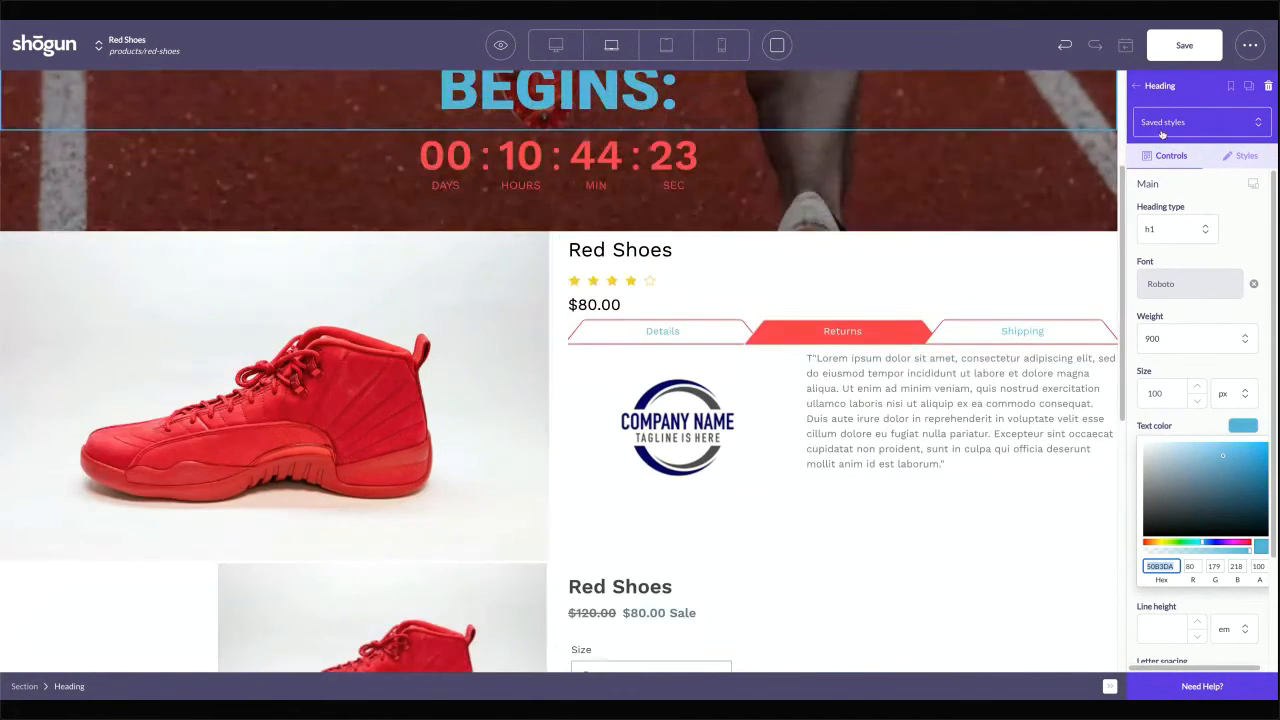
left_click(1163, 88)
scroll(1200, 400, "down", 5)
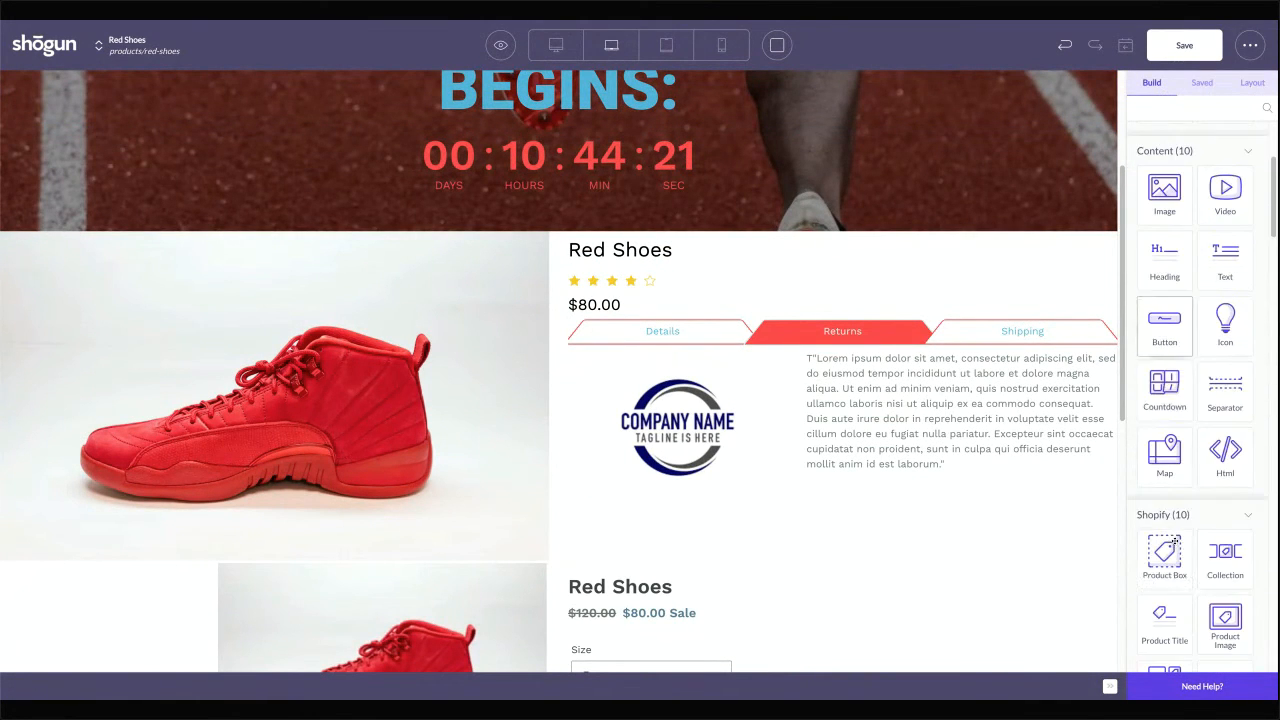
left_click_drag(1178, 546, 810, 252)
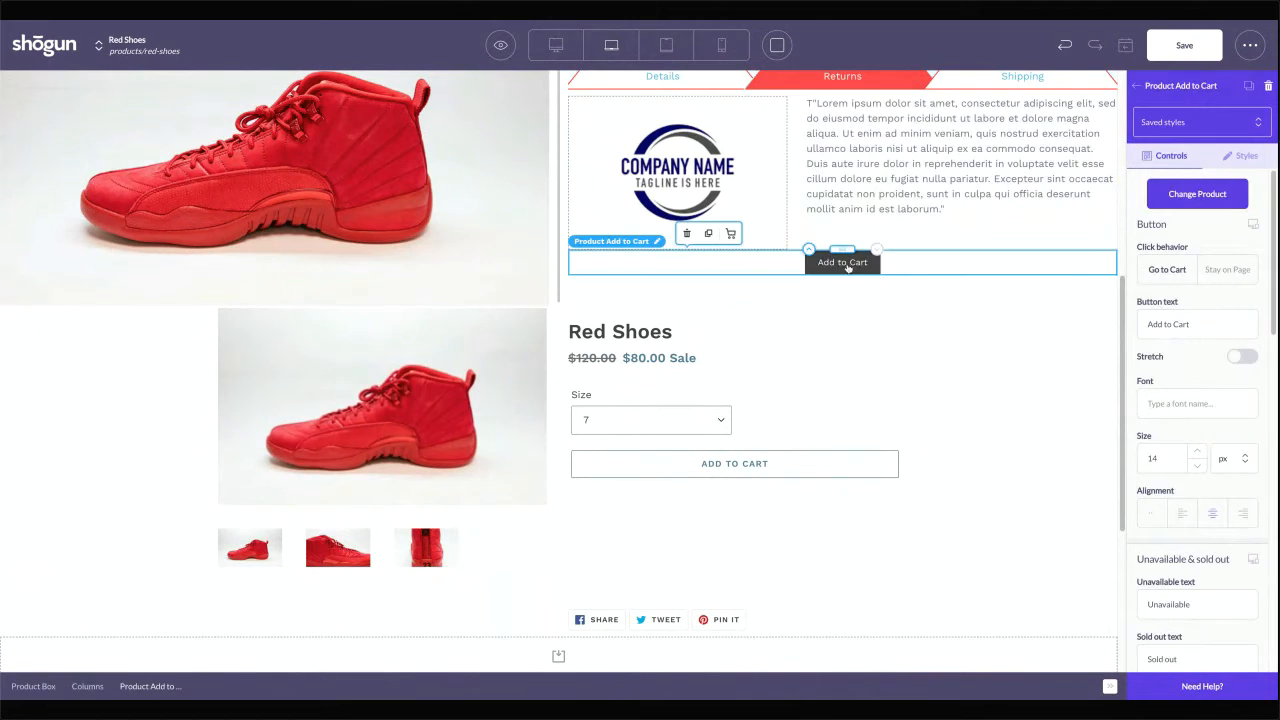
Set the Add to Cart button's default background color to 50B3DA and turn on Stretch
scroll(1208, 402, "down", 10)
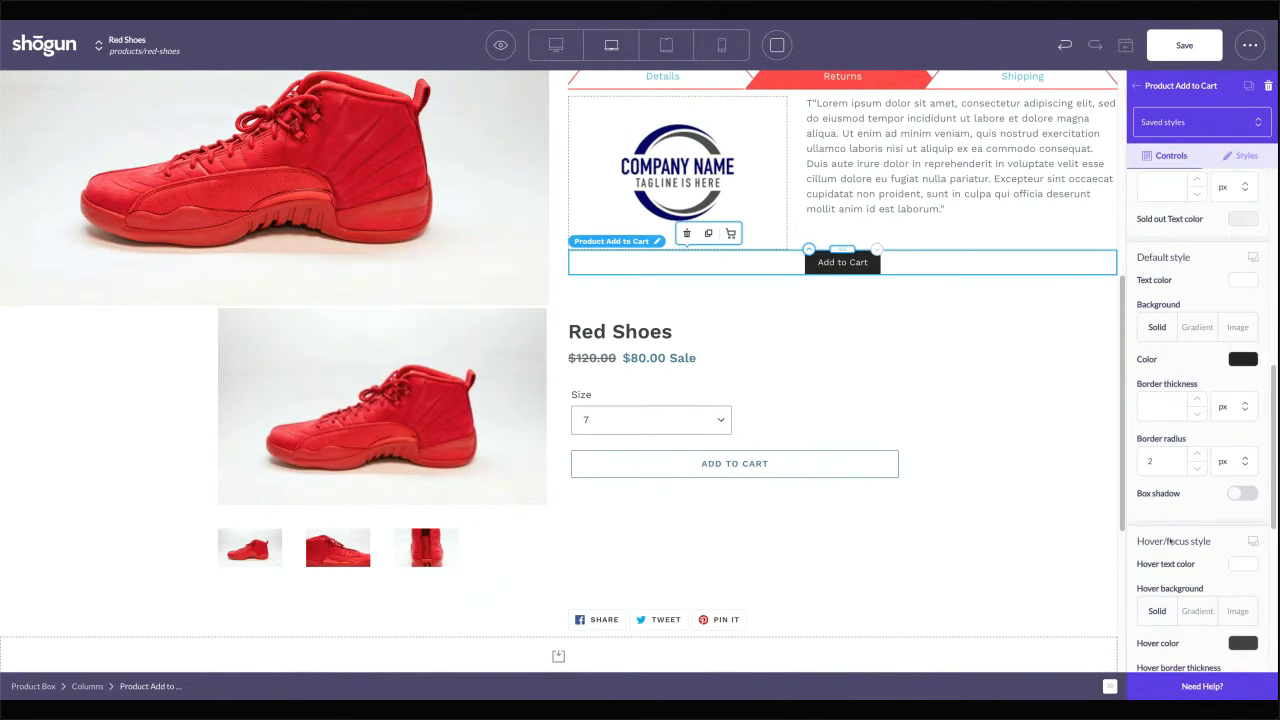
left_click(1240, 303)
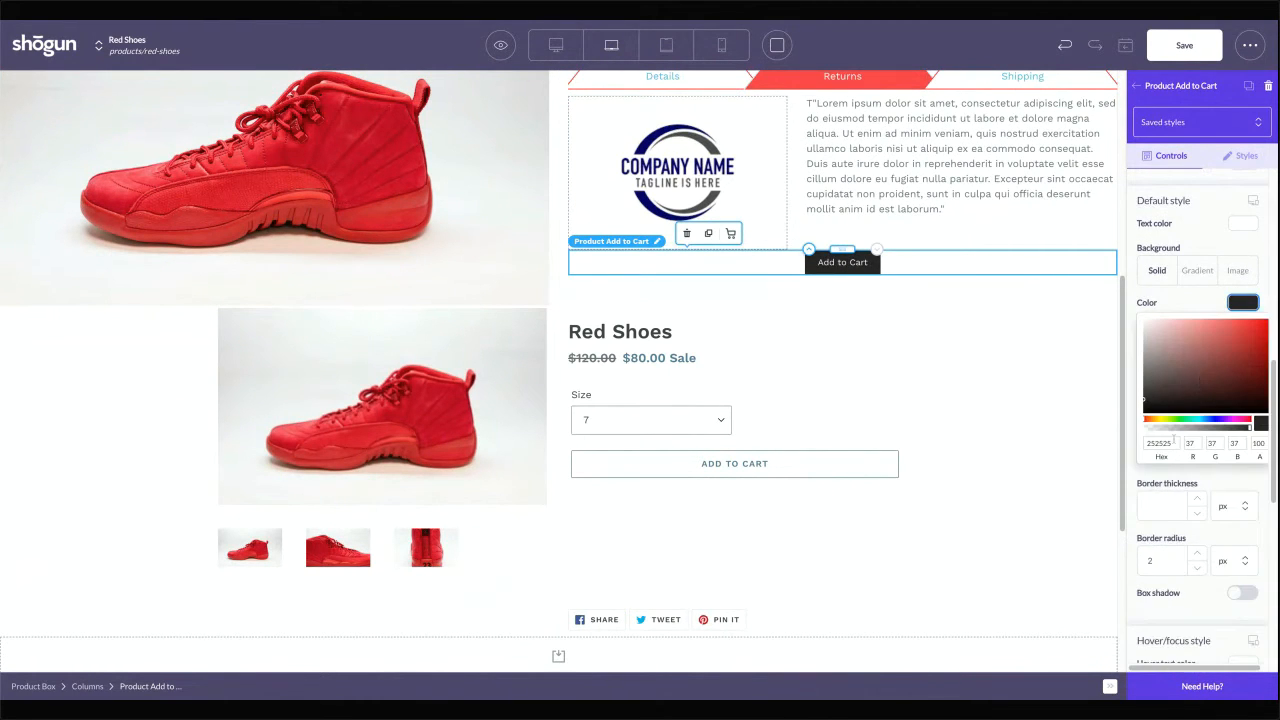
key("ctrl+v")
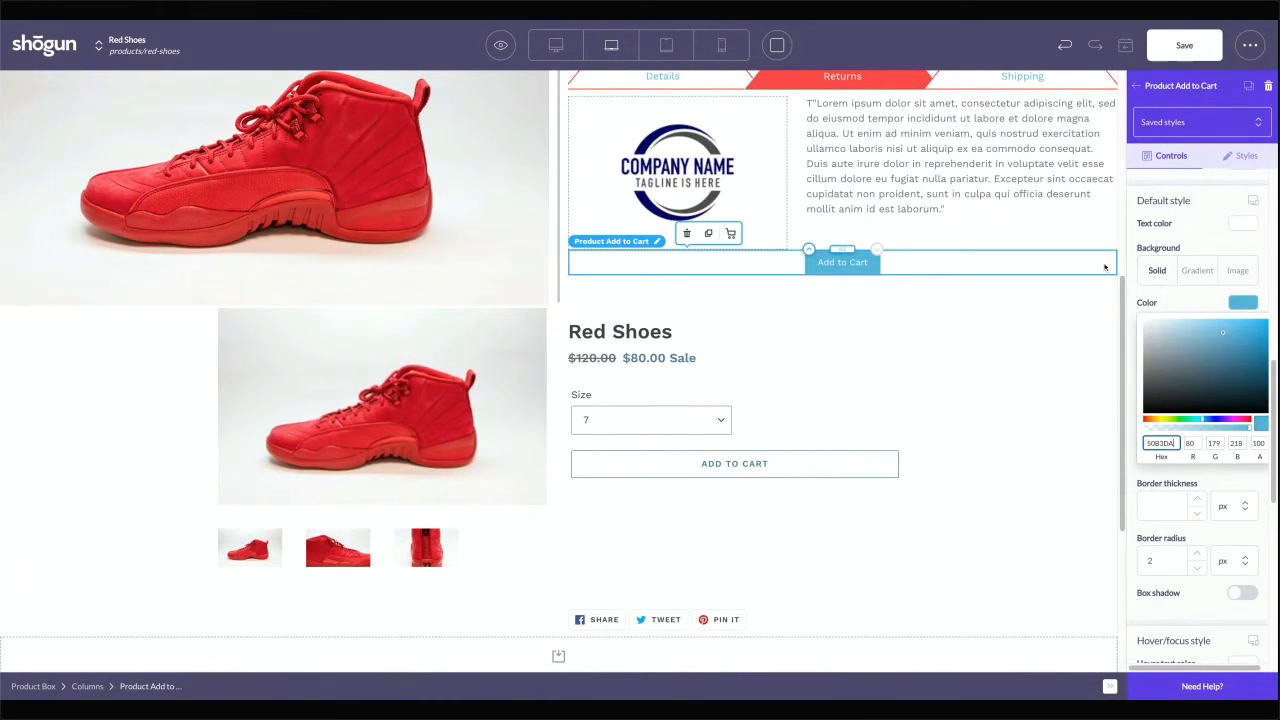
scroll(1107, 264, "up", 1)
scroll(1261, 240, "up", 3)
scroll(1260, 238, "up", 3)
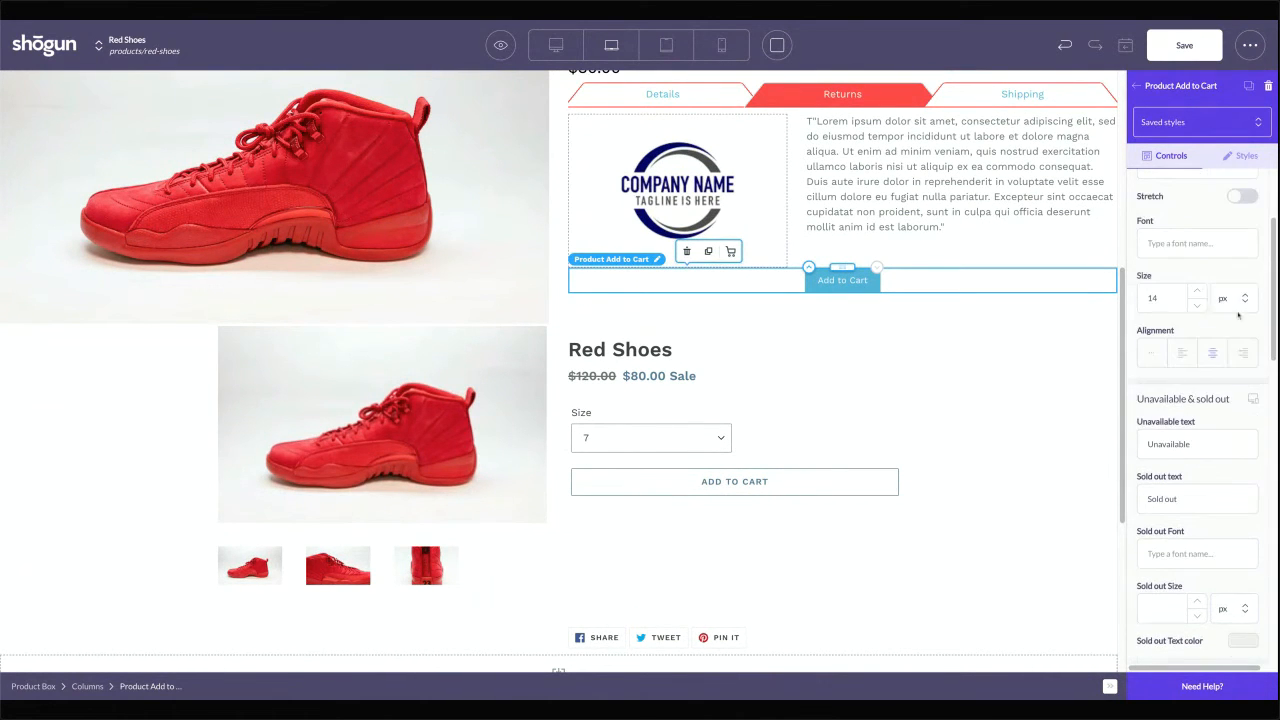
scroll(1244, 283, "up", 1)
left_click(1247, 219)
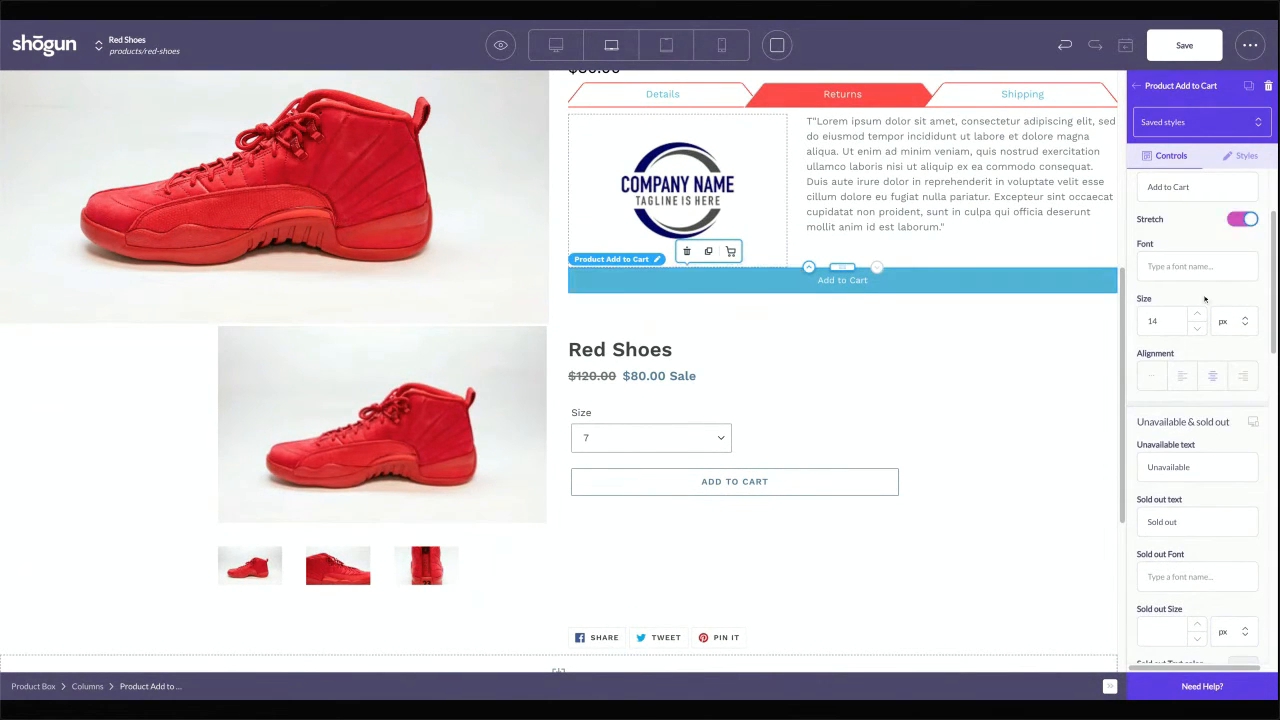
Set the Add to Cart button's font to Roboto with weight 900 and size 35 px
scroll(1192, 268, "up", 3)
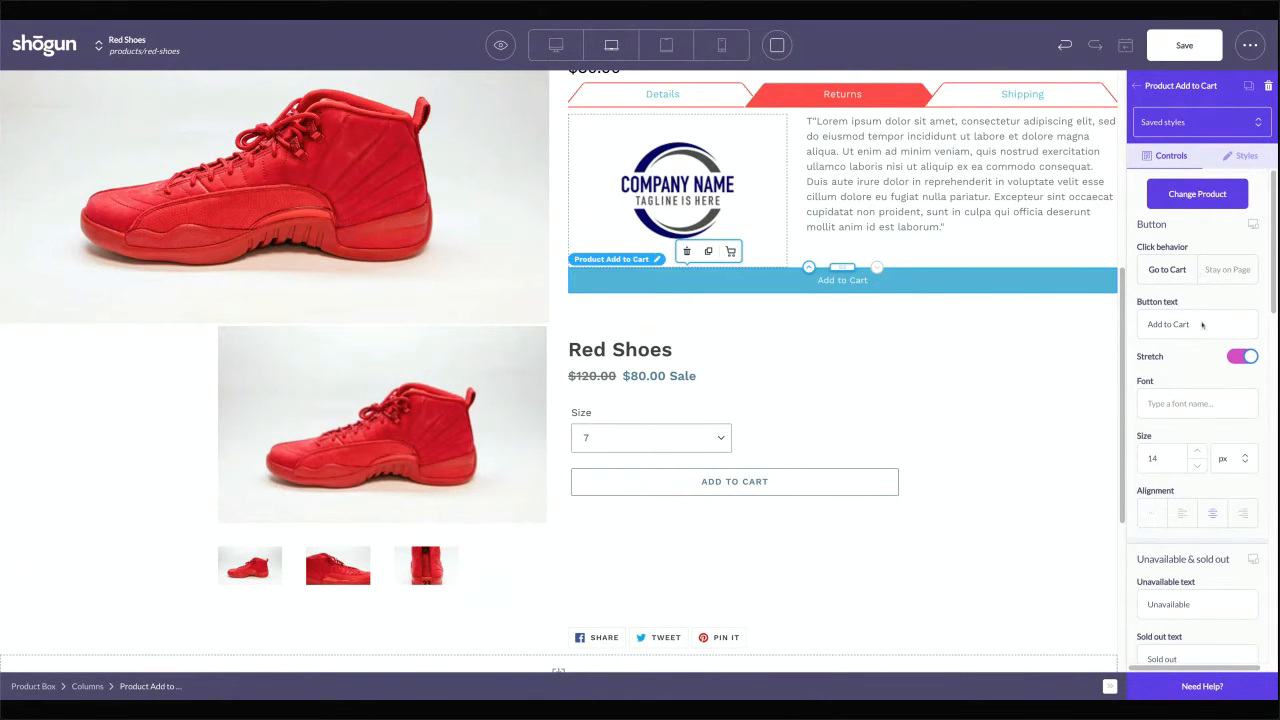
scroll(1192, 453, "down", 1)
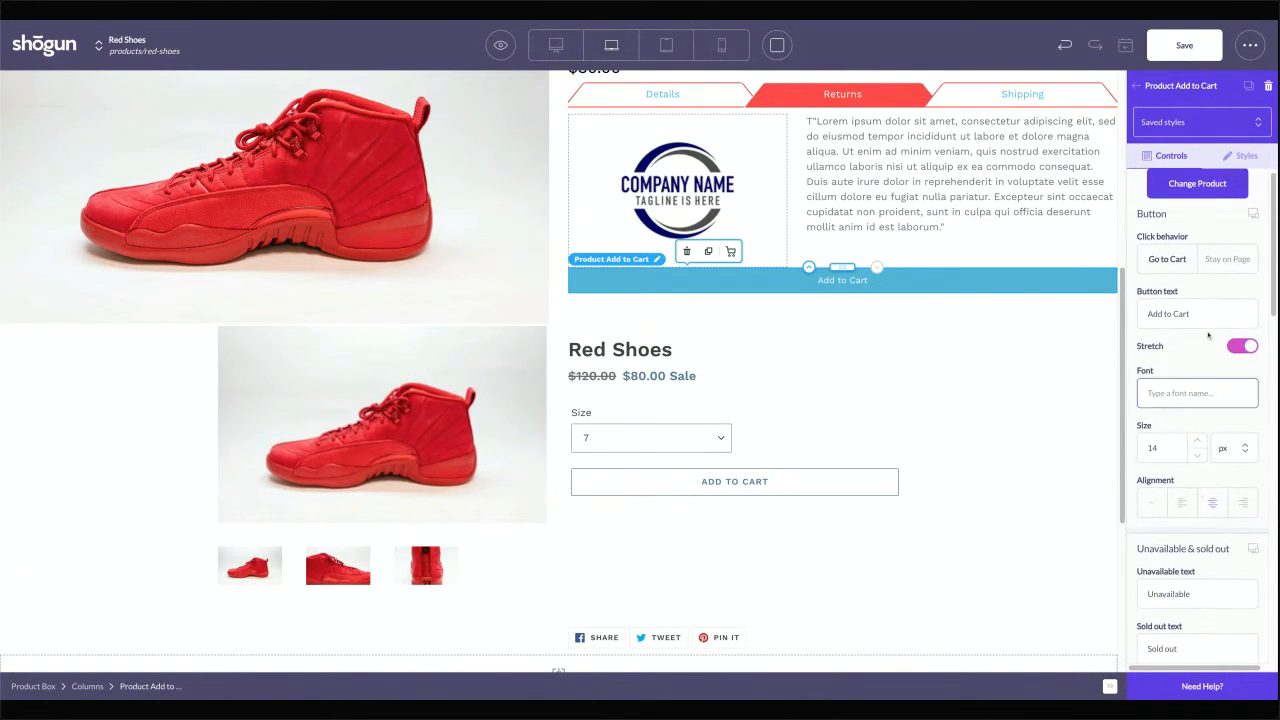
type("ROBTO")
key("BackSpace")
key("BackSpace")
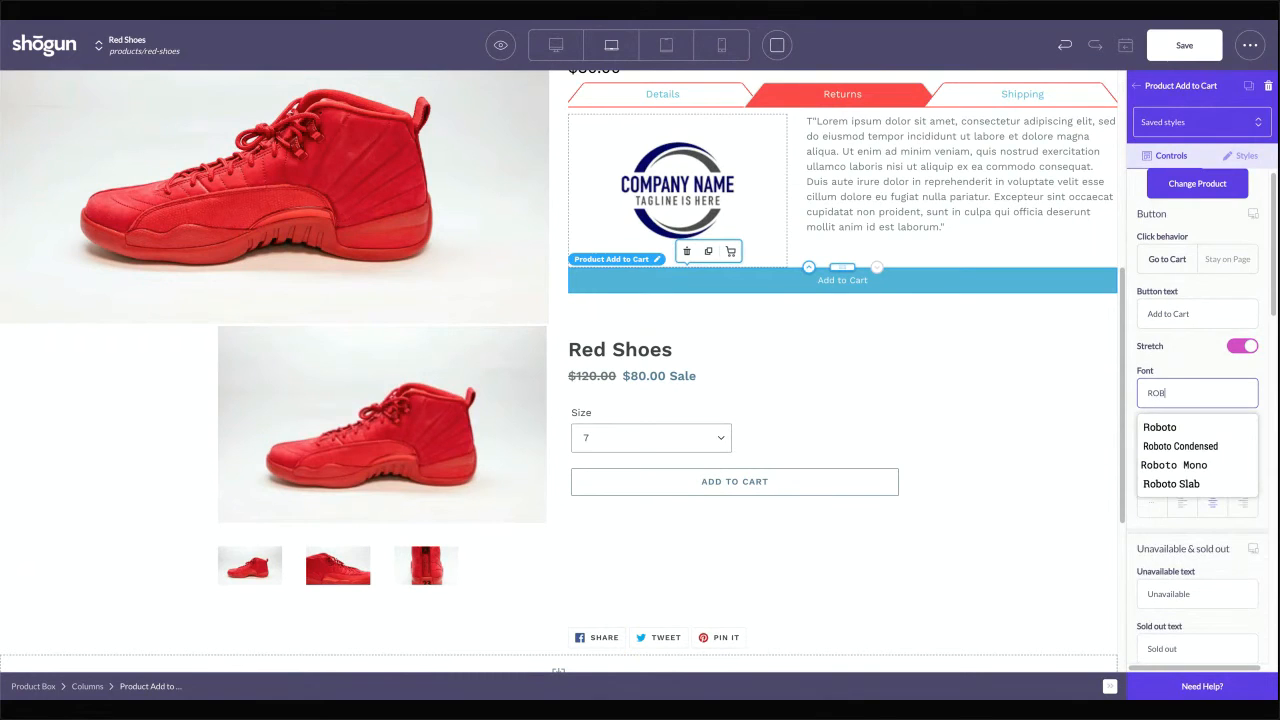
left_click(1160, 427)
left_click(1171, 445)
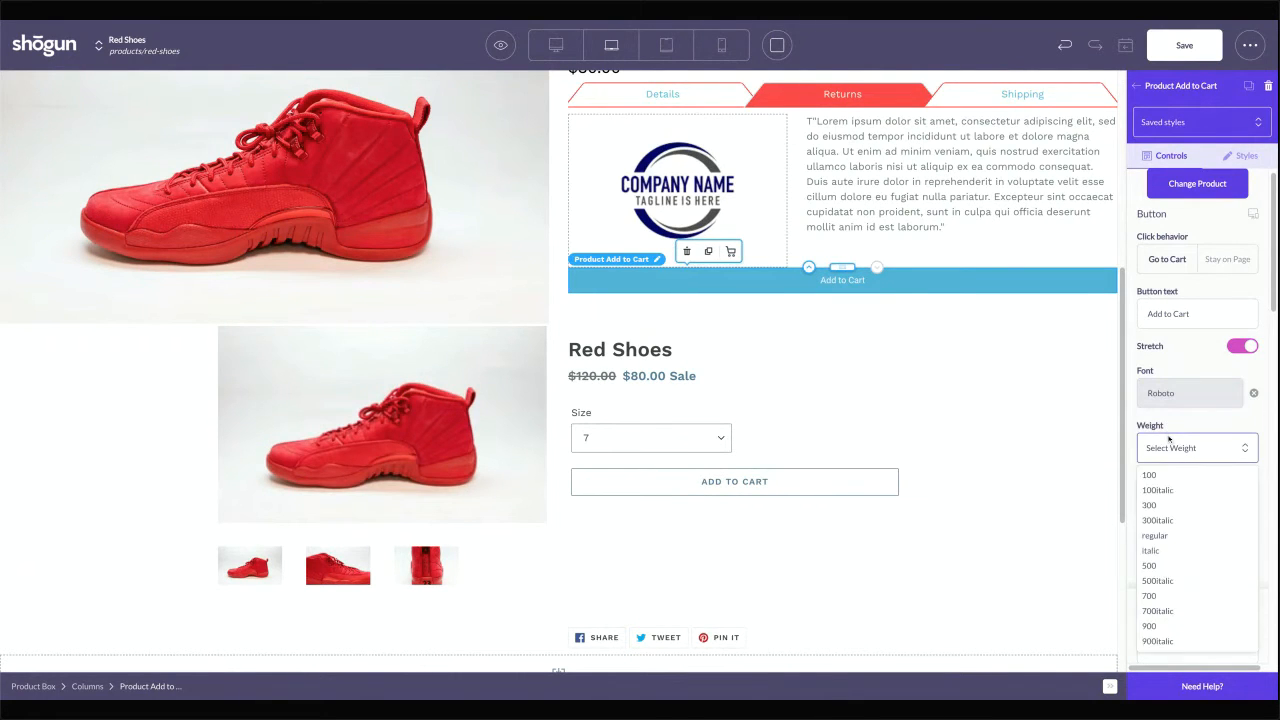
left_click(1171, 443)
left_click(1171, 443)
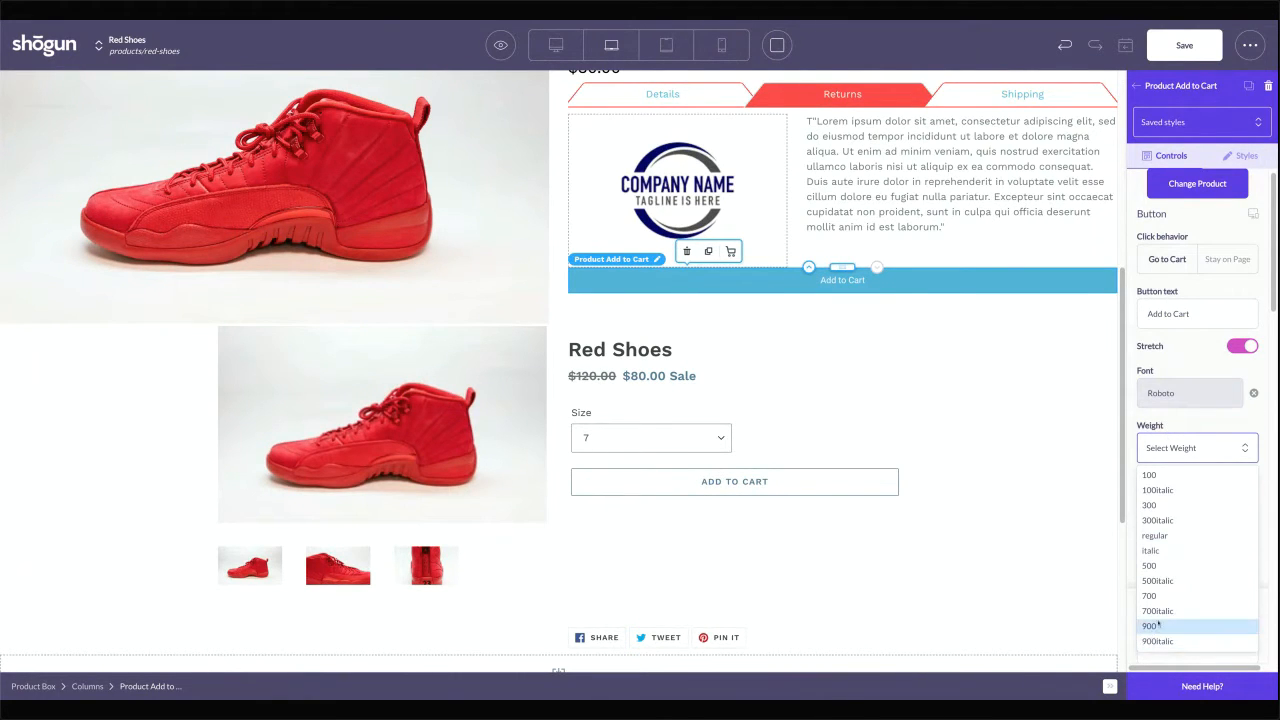
left_click(1158, 622)
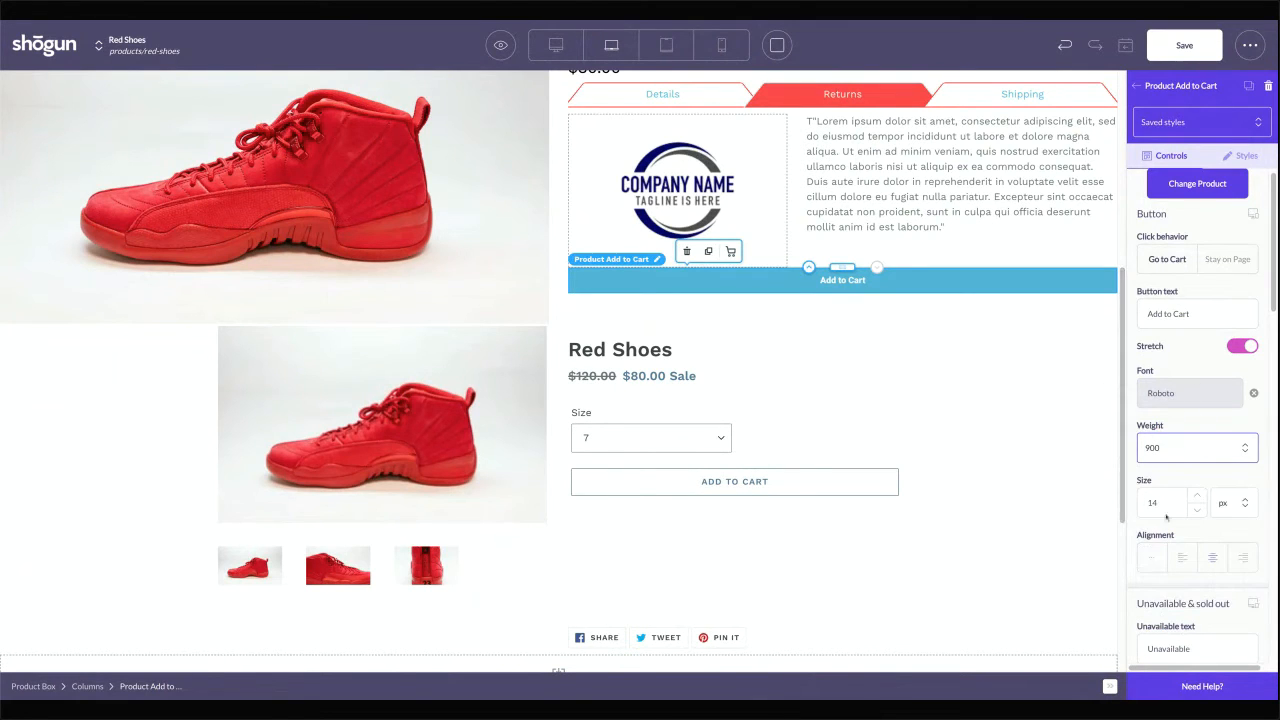
type("25")
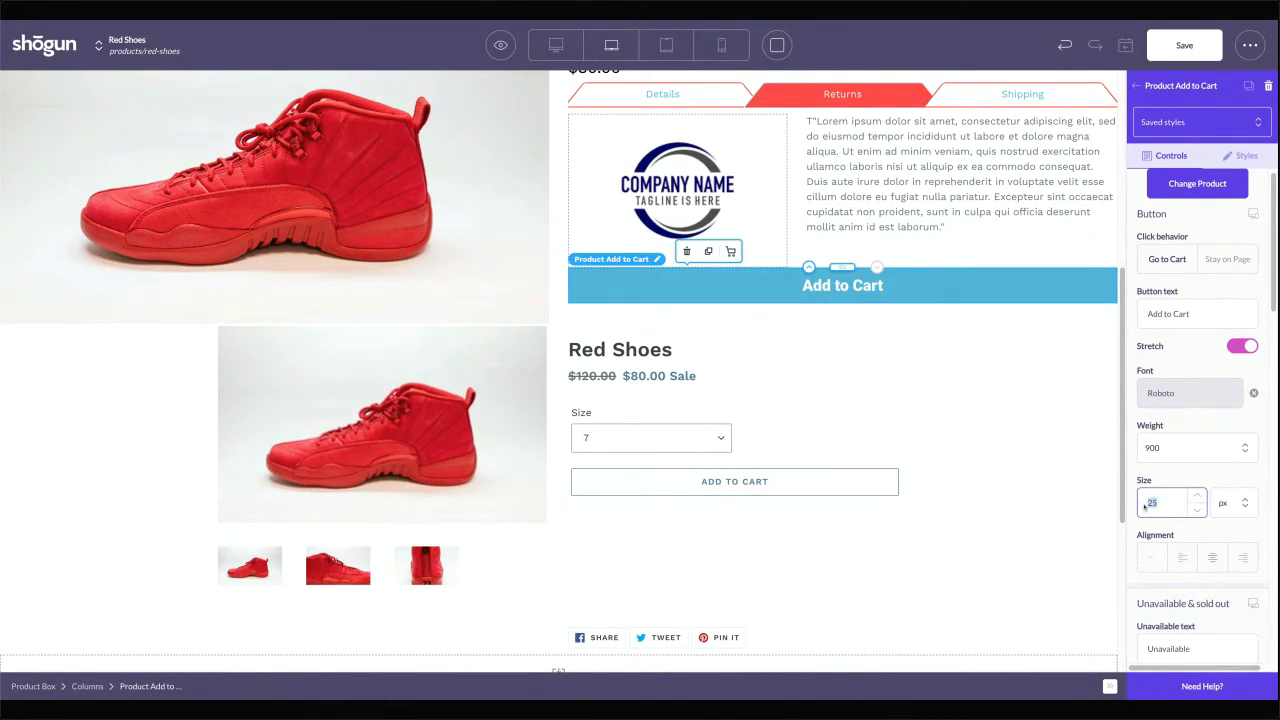
type("35")
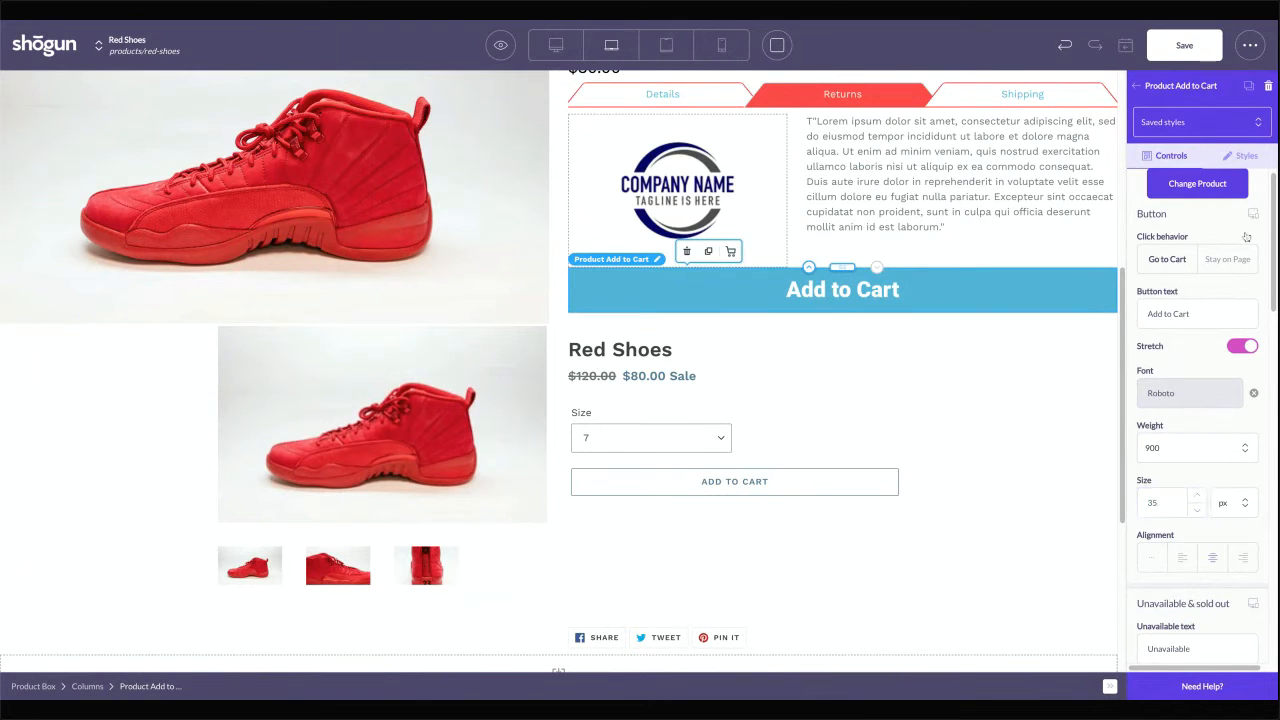
Set the Add to Cart button's top and bottom padding to 20 px and its top and bottom margins to 10 px
left_click(1240, 155)
scroll(1187, 469, "down", 3)
scroll(1177, 547, "down", 1)
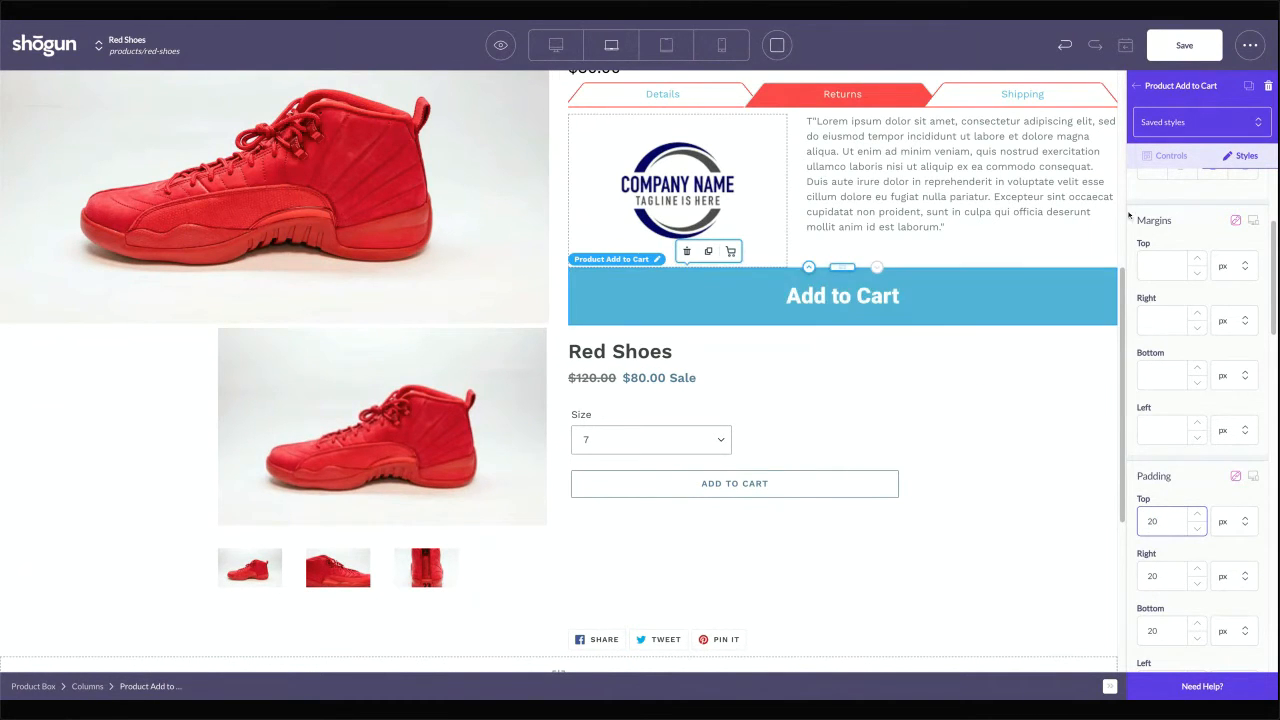
scroll(1212, 340, "up", 3)
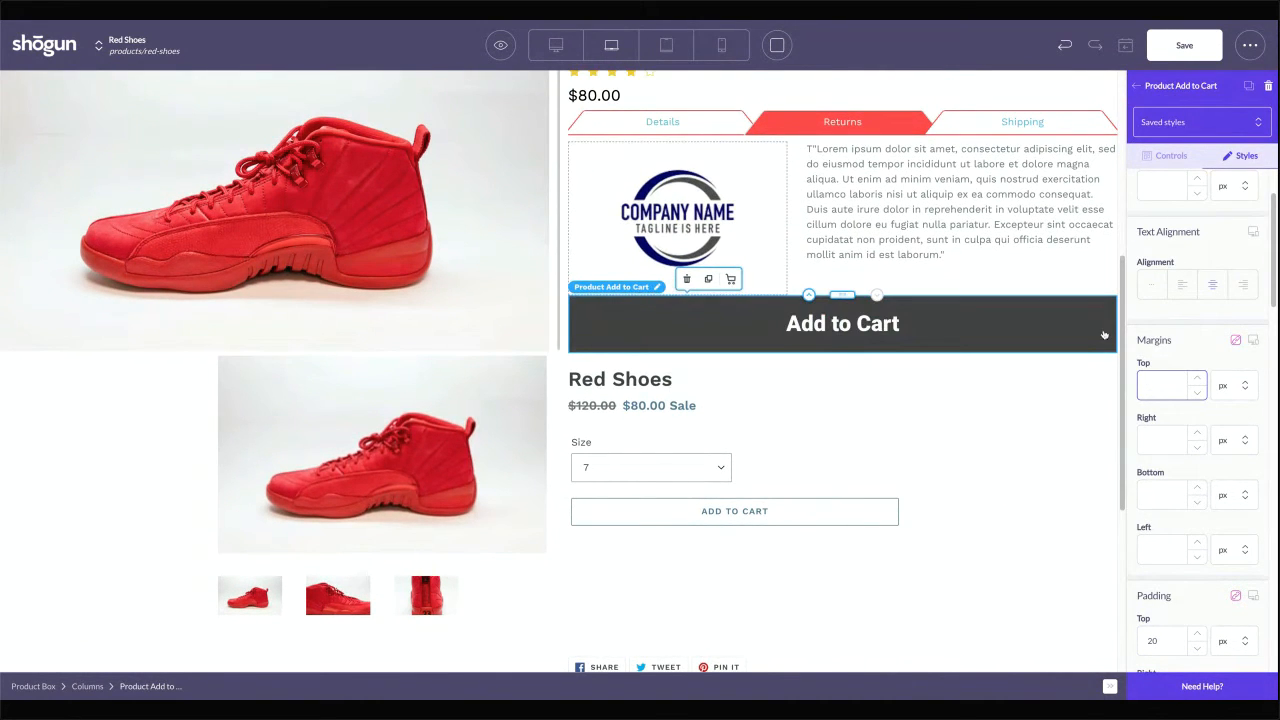
type("10")
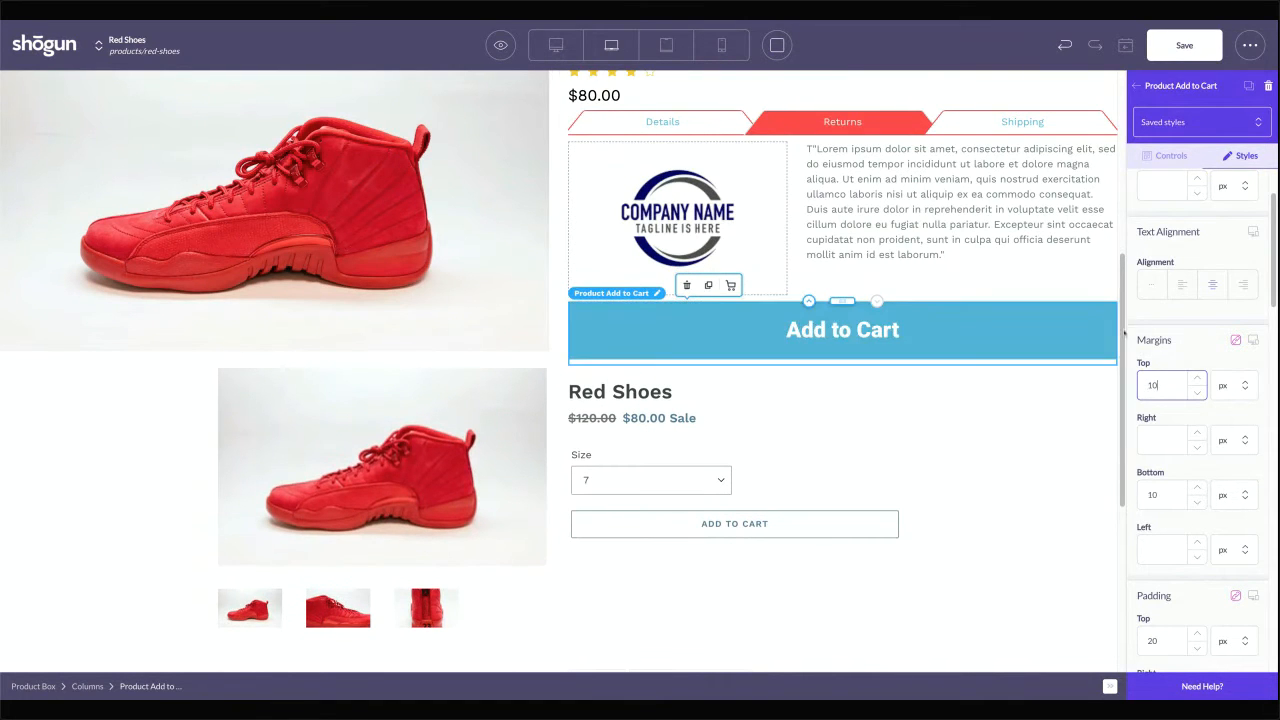
Widen the product image column by moving the divider between the product box's two columns
left_click(990, 499)
scroll(488, 577, "up", 2)
scroll(443, 431, "up", 1)
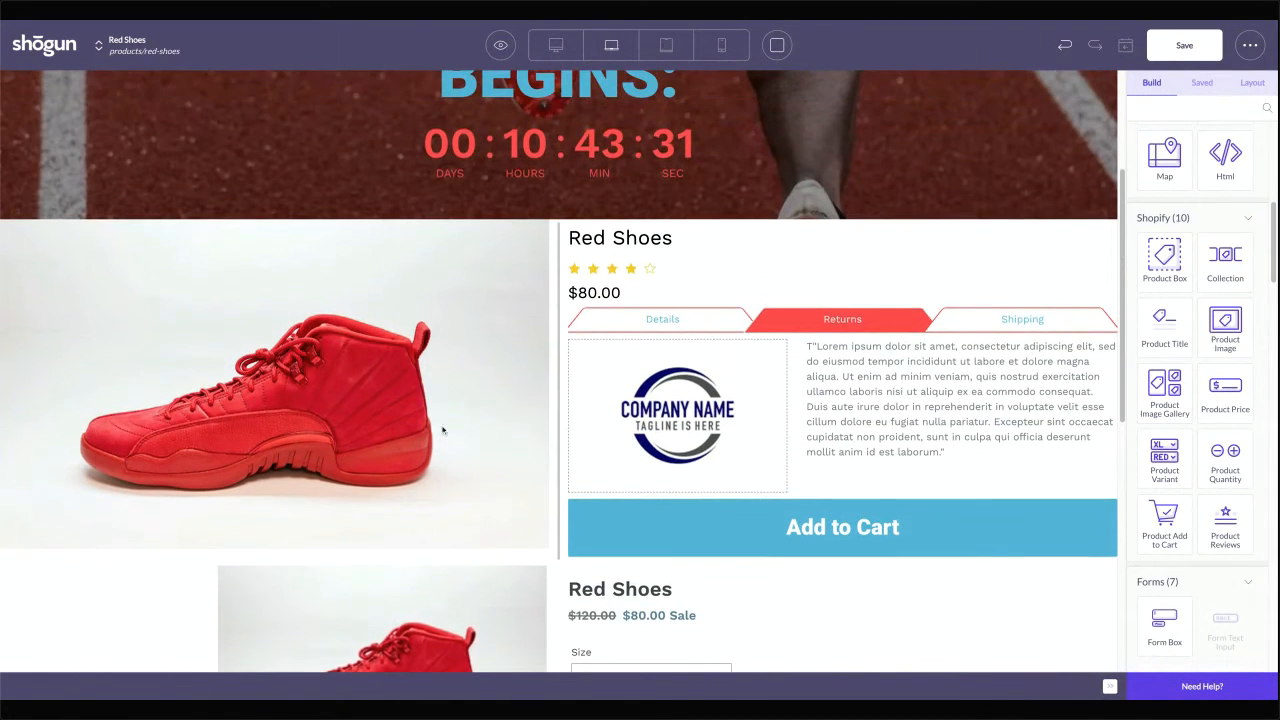
left_click(560, 308)
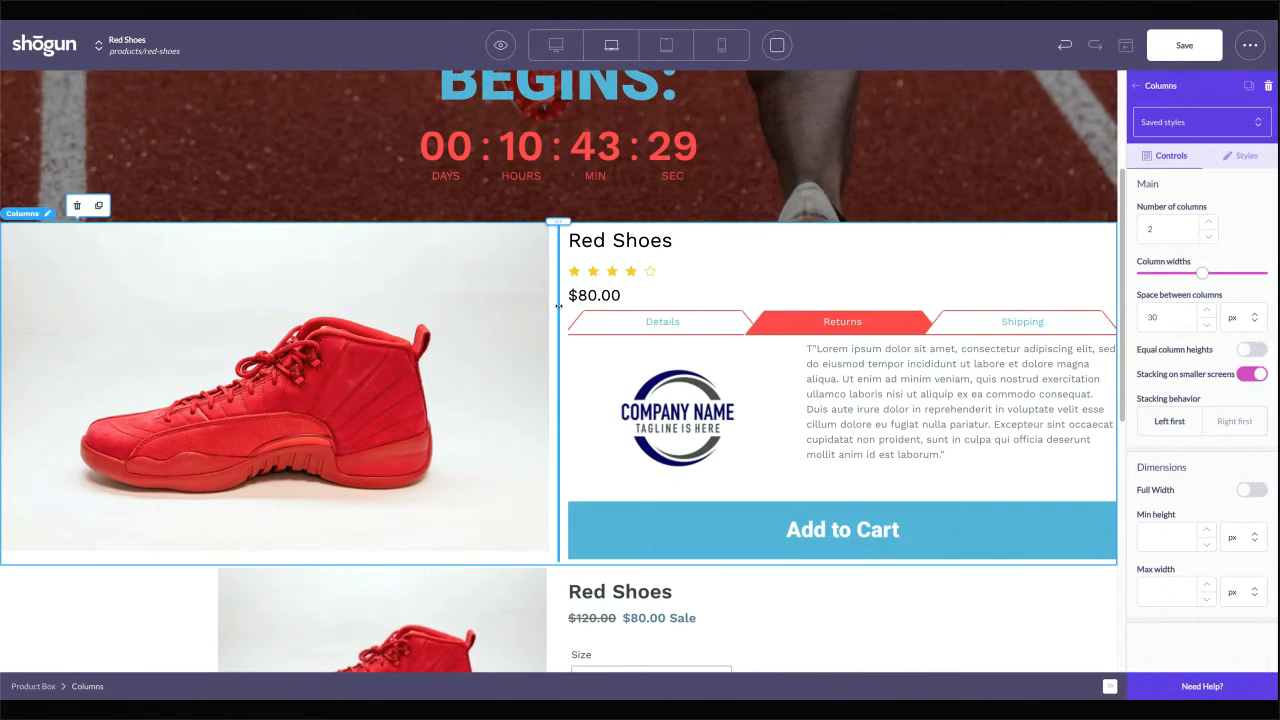
left_click_drag(558, 307, 565, 306)
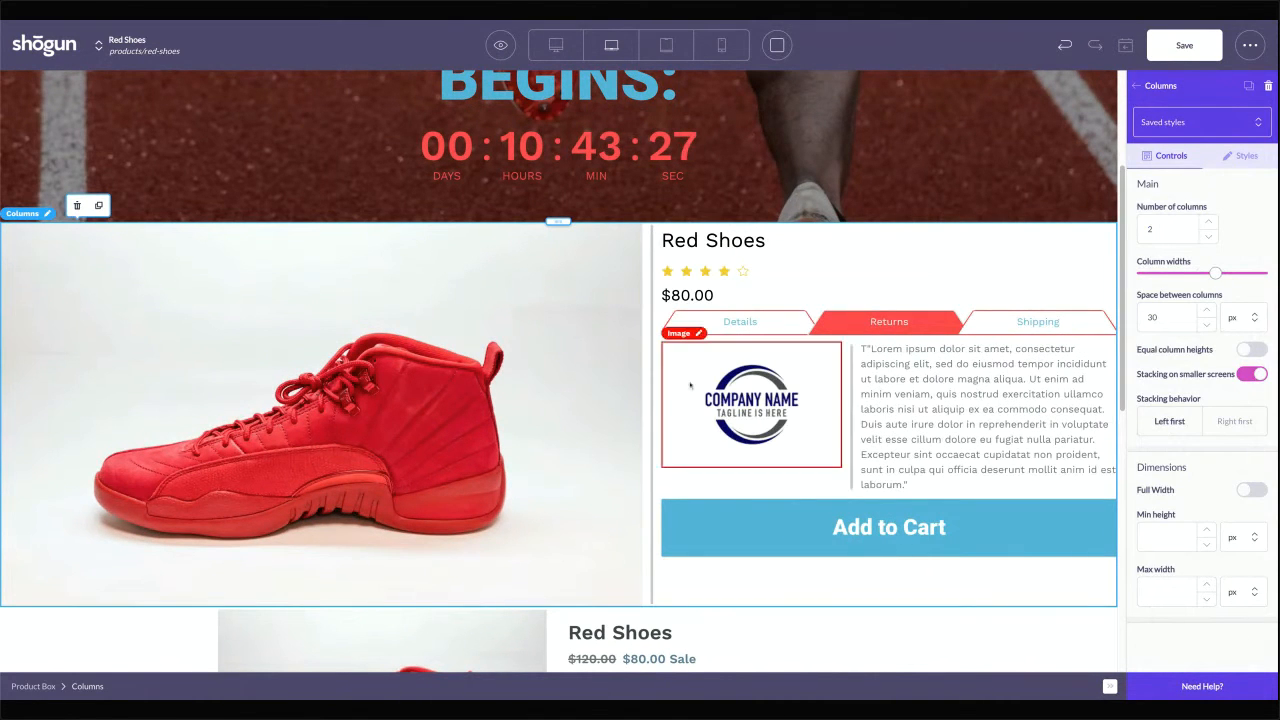
Compare the custom product box with the store's default product section below it
scroll(569, 357, "up", 2)
scroll(563, 329, "down", 4)
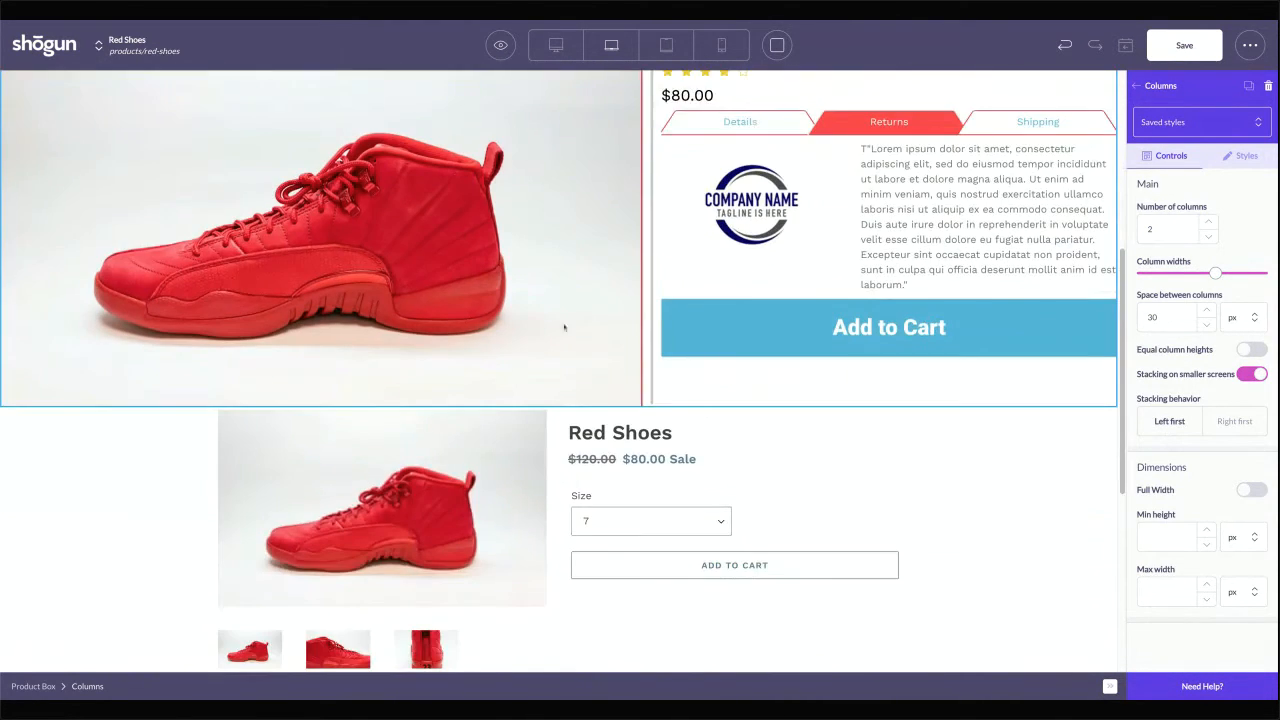
scroll(423, 273, "down", 1)
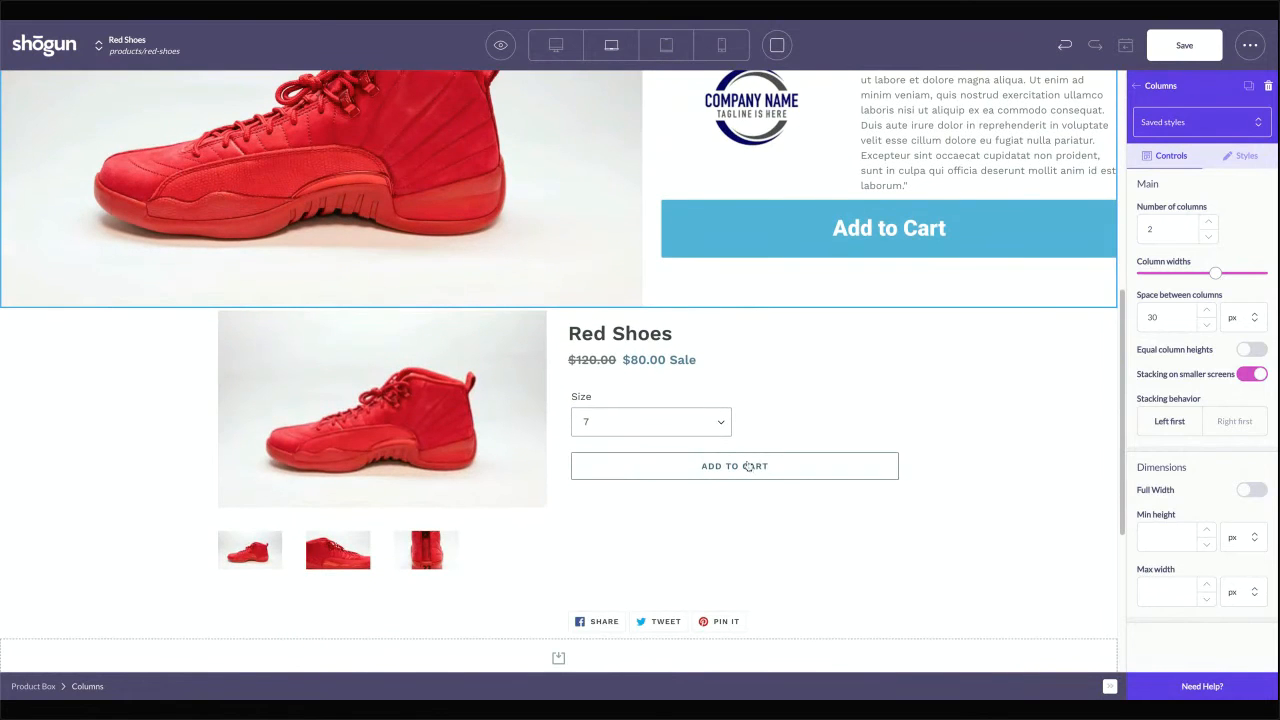
scroll(466, 479, "up", 4)
scroll(458, 445, "down", 2)
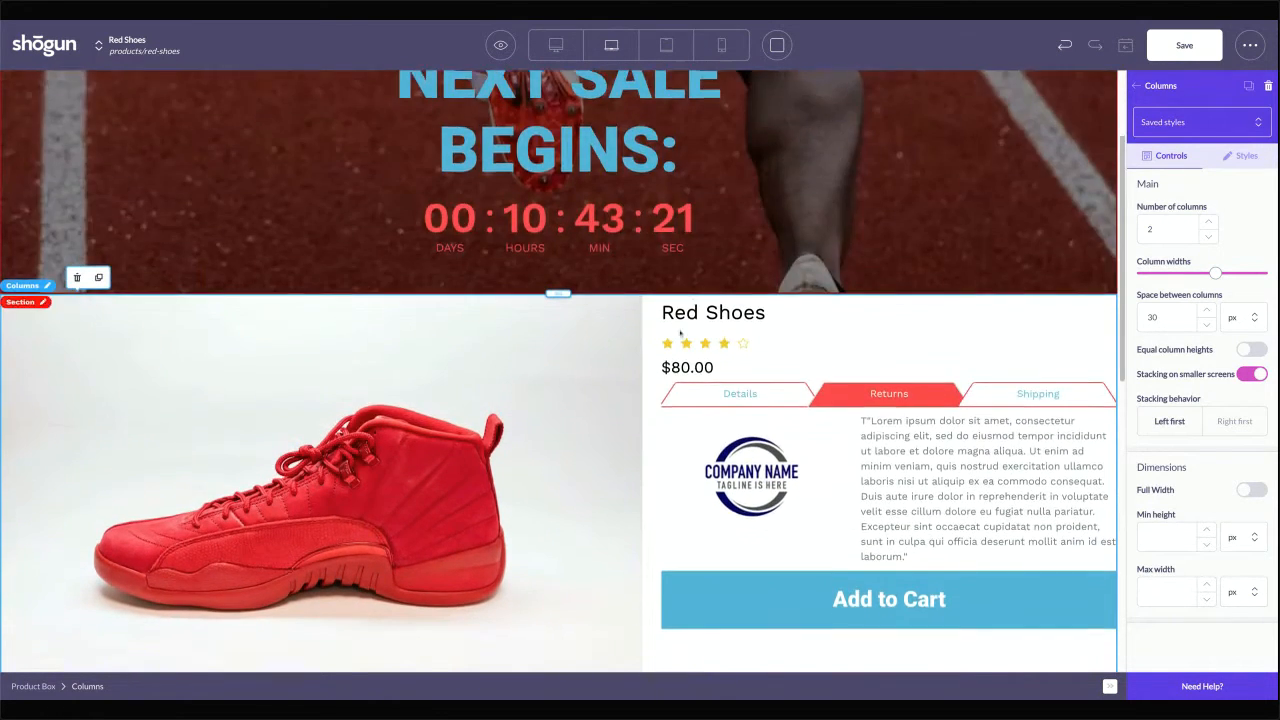
scroll(480, 430, "up", 3)
scroll(338, 471, "down", 3)
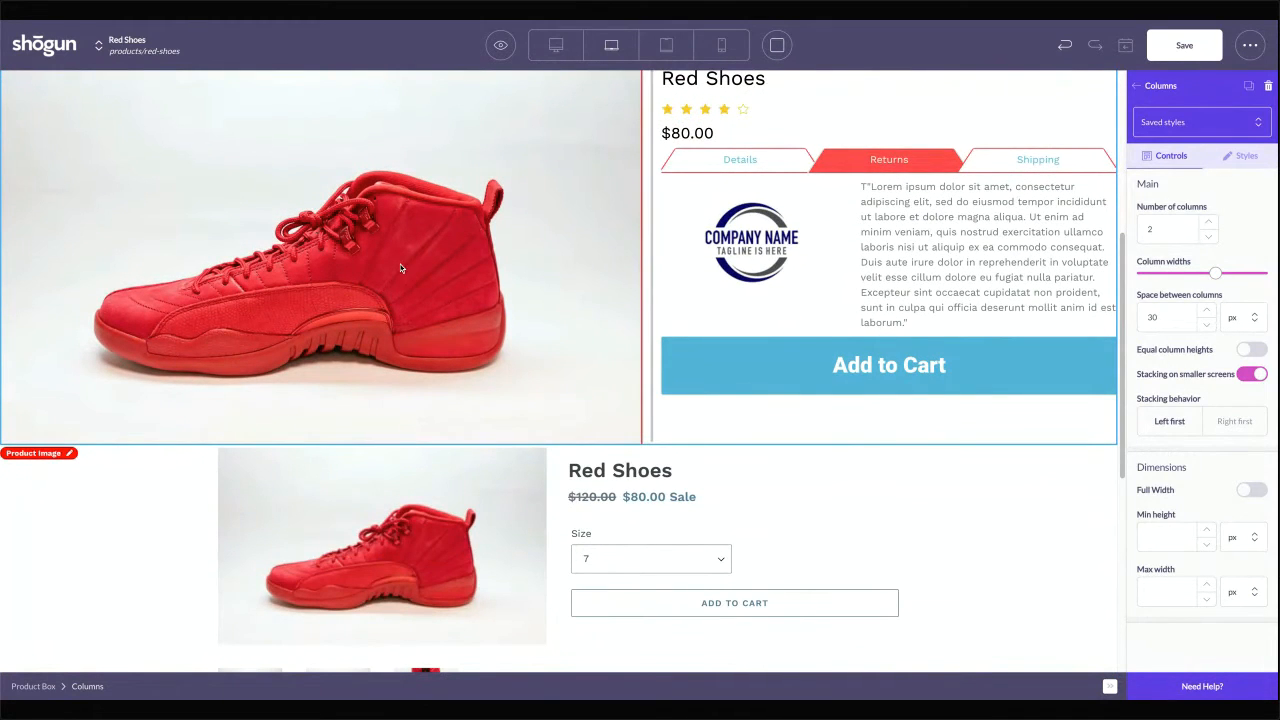
Add a Product Image Gallery below the product image and make the two columns equally wide again
left_click(1136, 86)
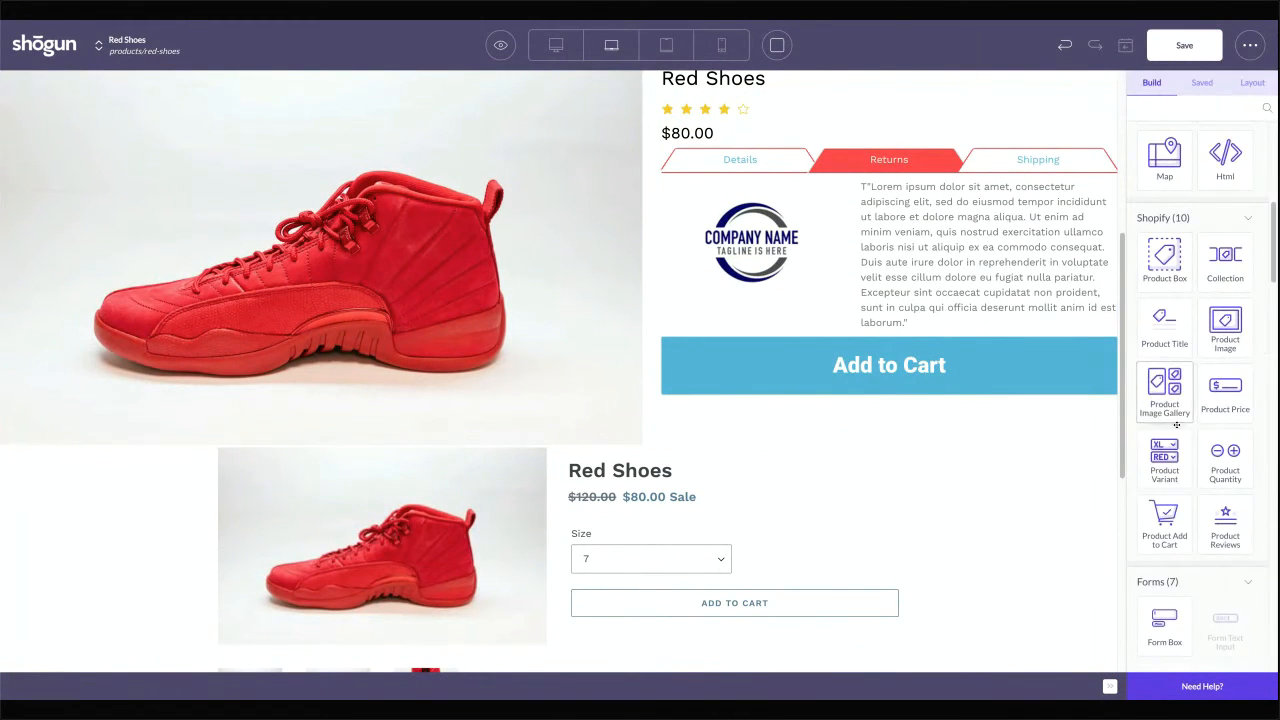
left_click_drag(1166, 392, 408, 430)
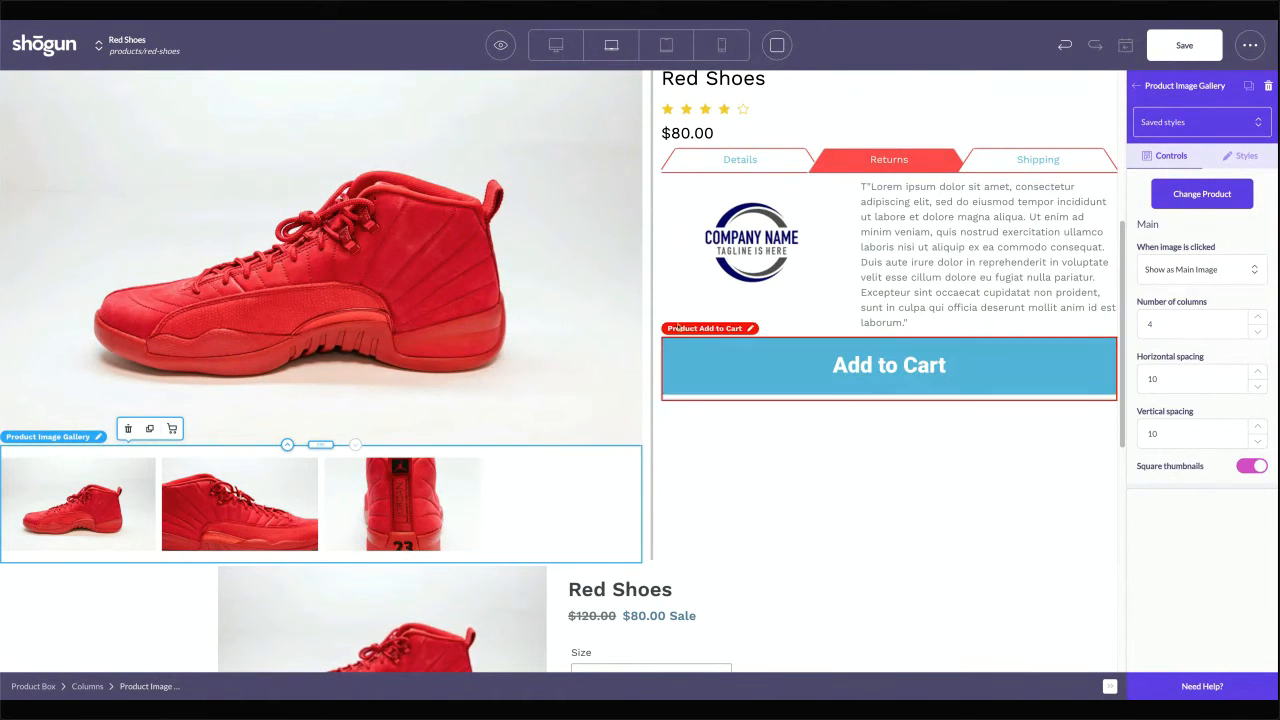
left_click_drag(651, 314, 562, 314)
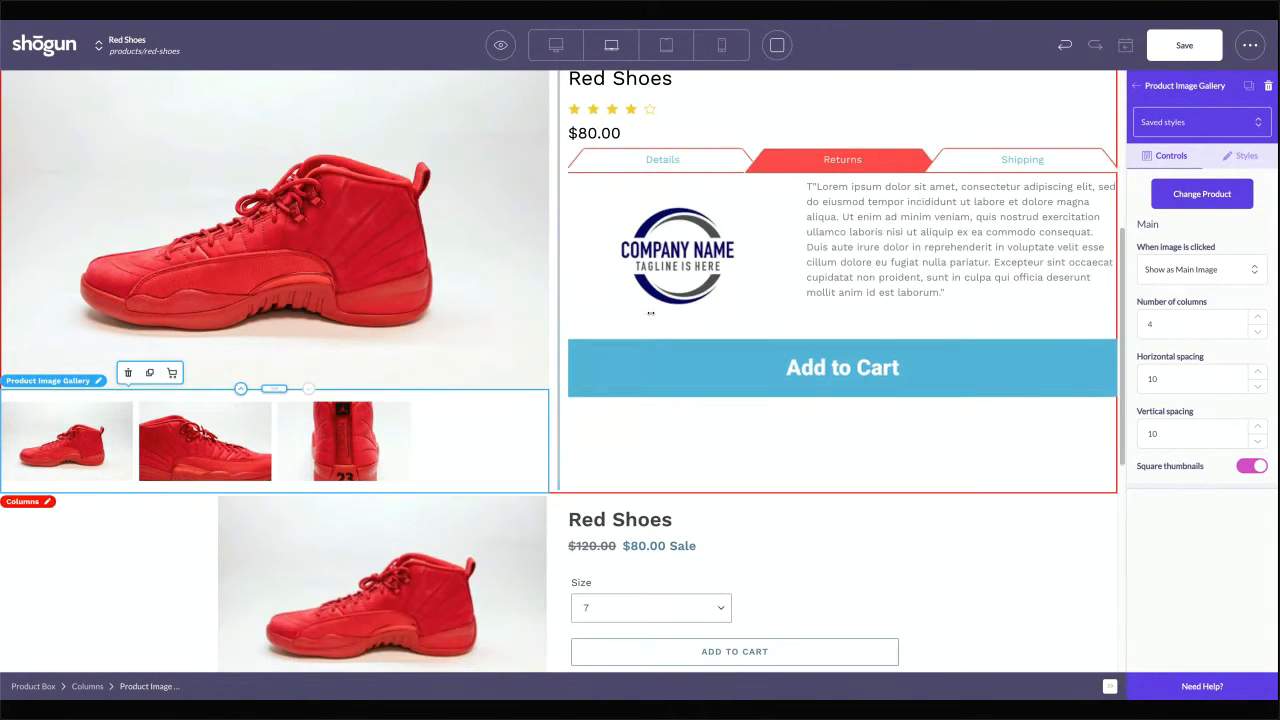
Delete the Product Image Gallery from below the product image
left_click(813, 372)
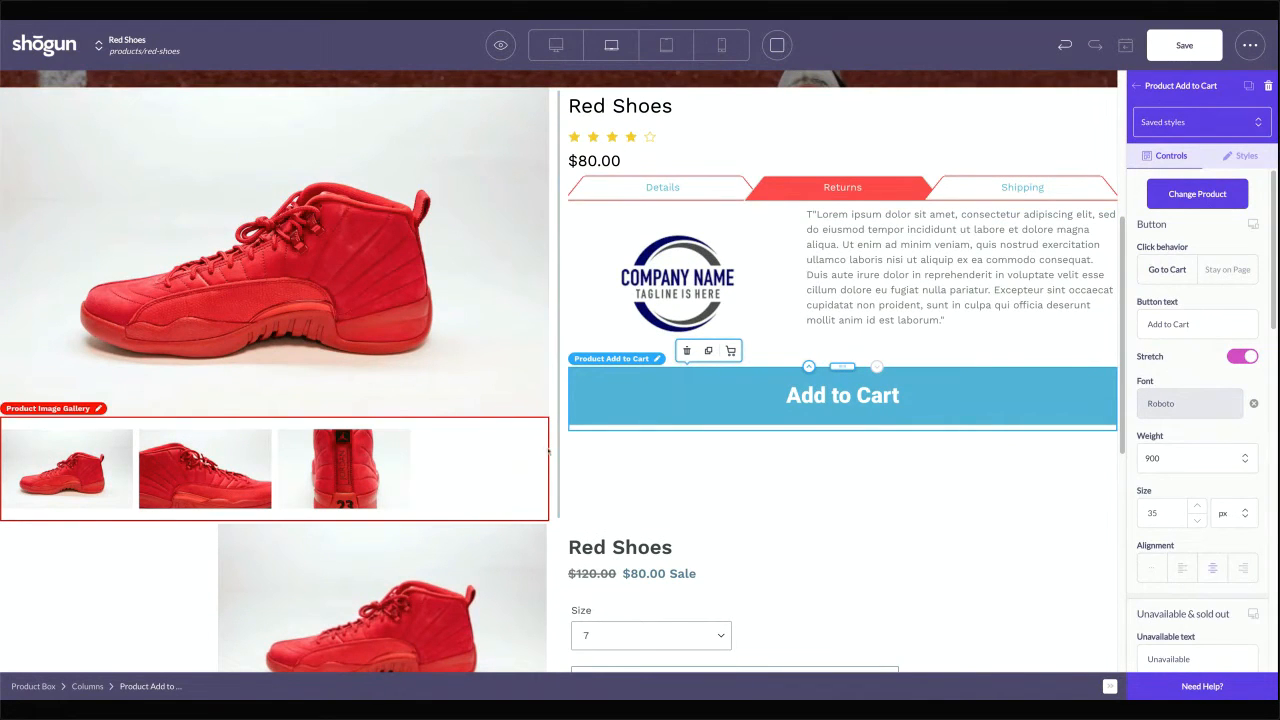
left_click(345, 468)
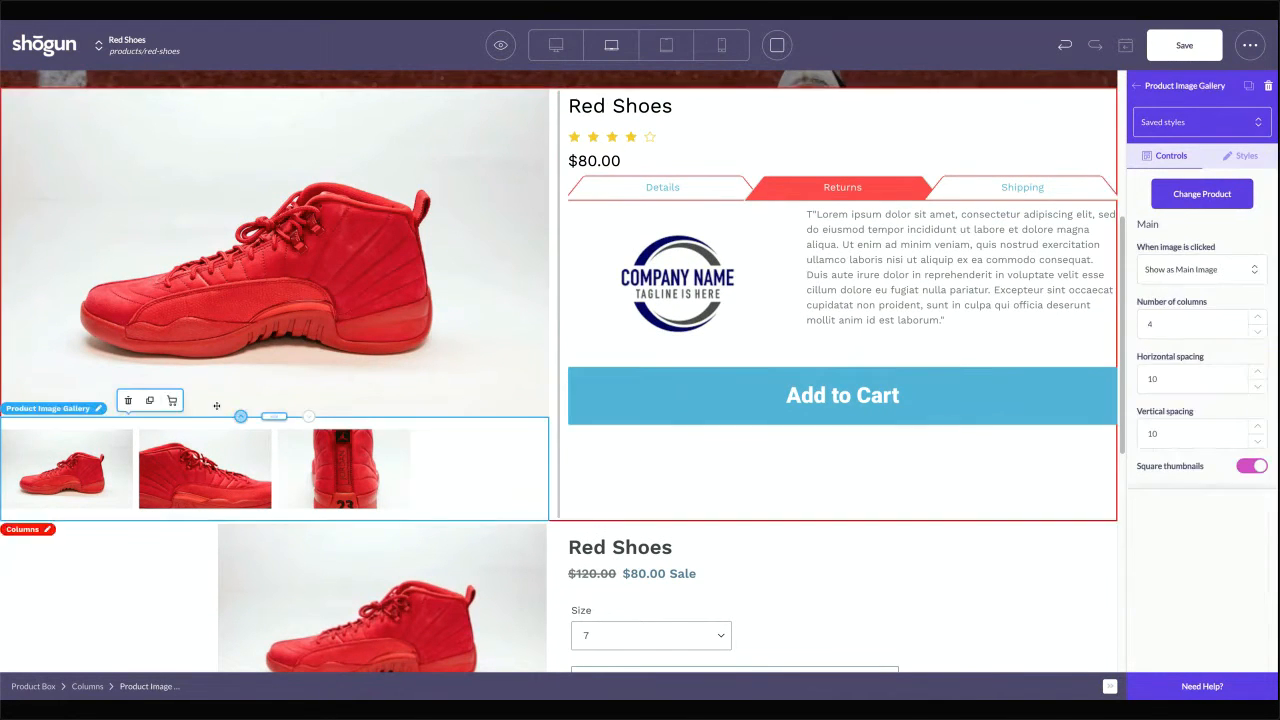
left_click(124, 401)
Add a two-column Columns element below the product box
left_click(700, 398)
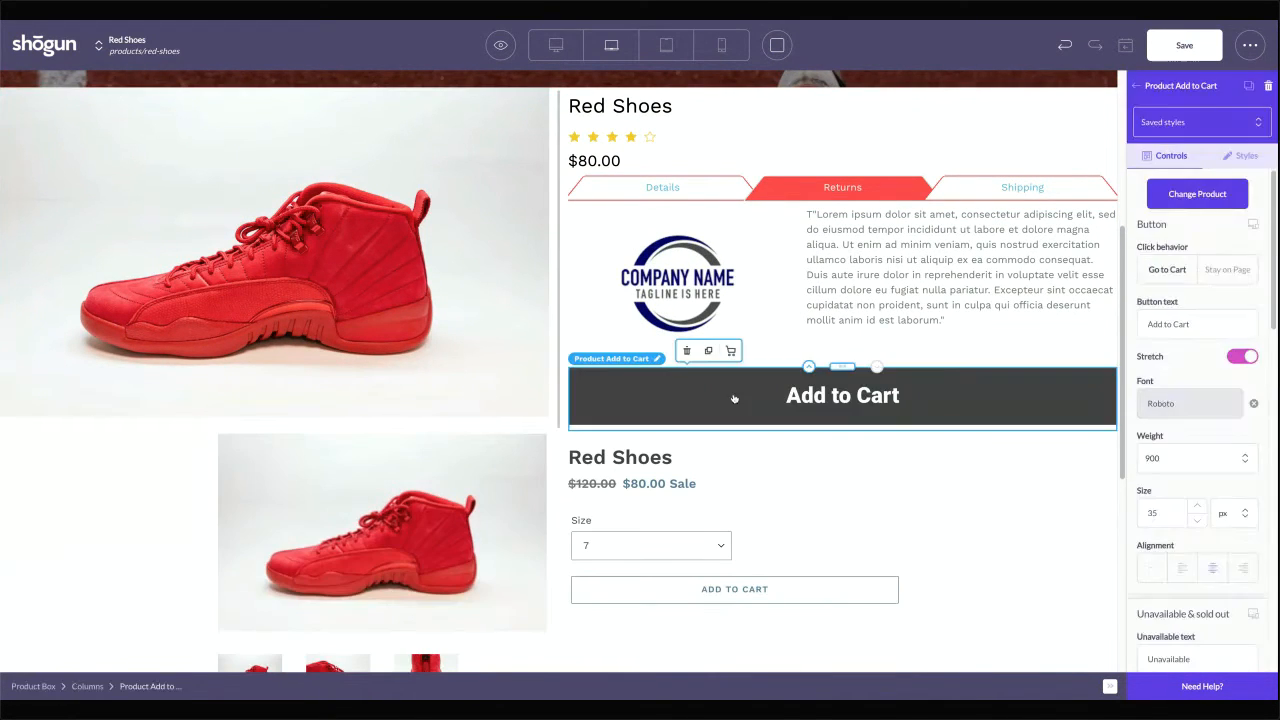
left_click(1170, 89)
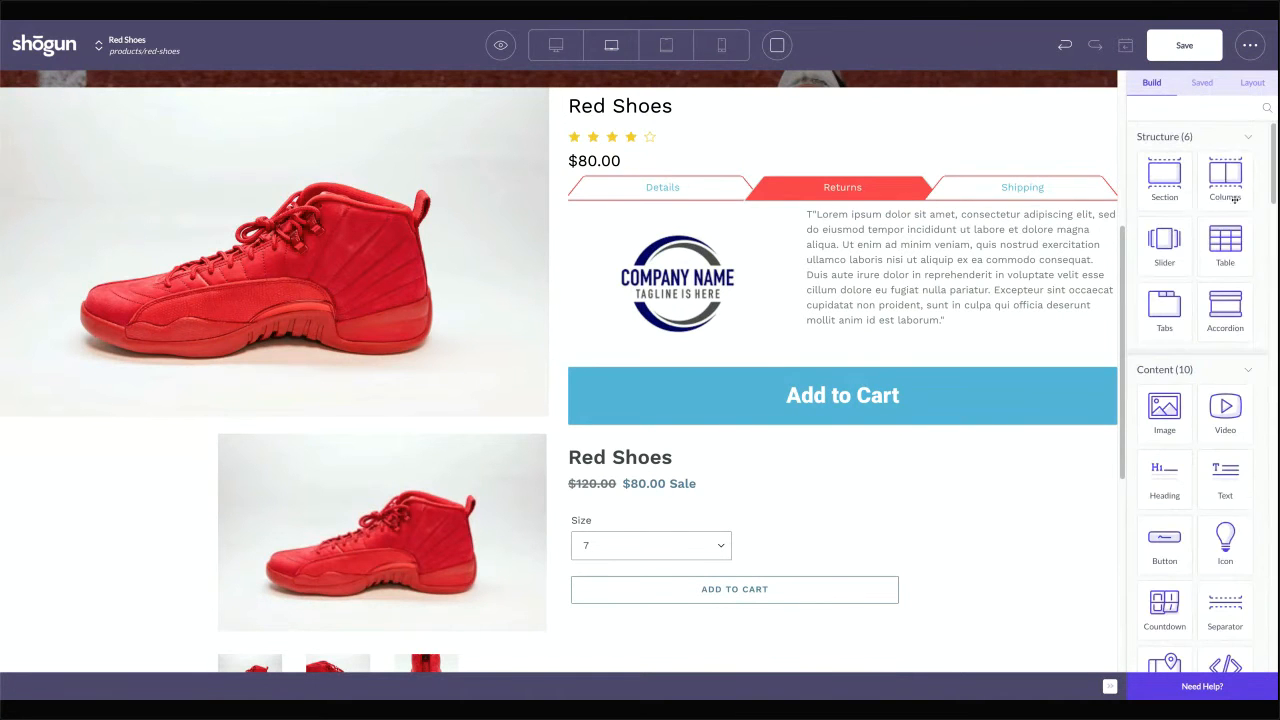
left_click_drag(1225, 199, 552, 252)
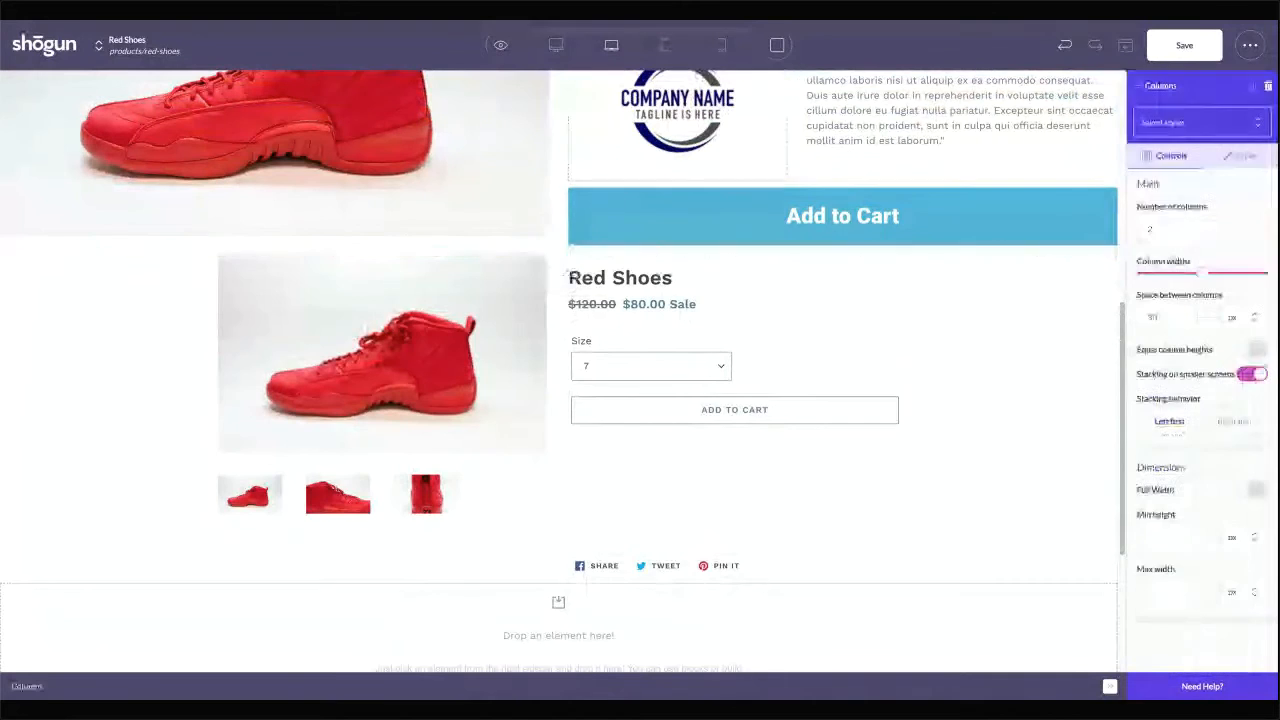
Move the empty two-column Columns element to the bottom of the product box and place the Add to Cart button in its right column
left_click(772, 46)
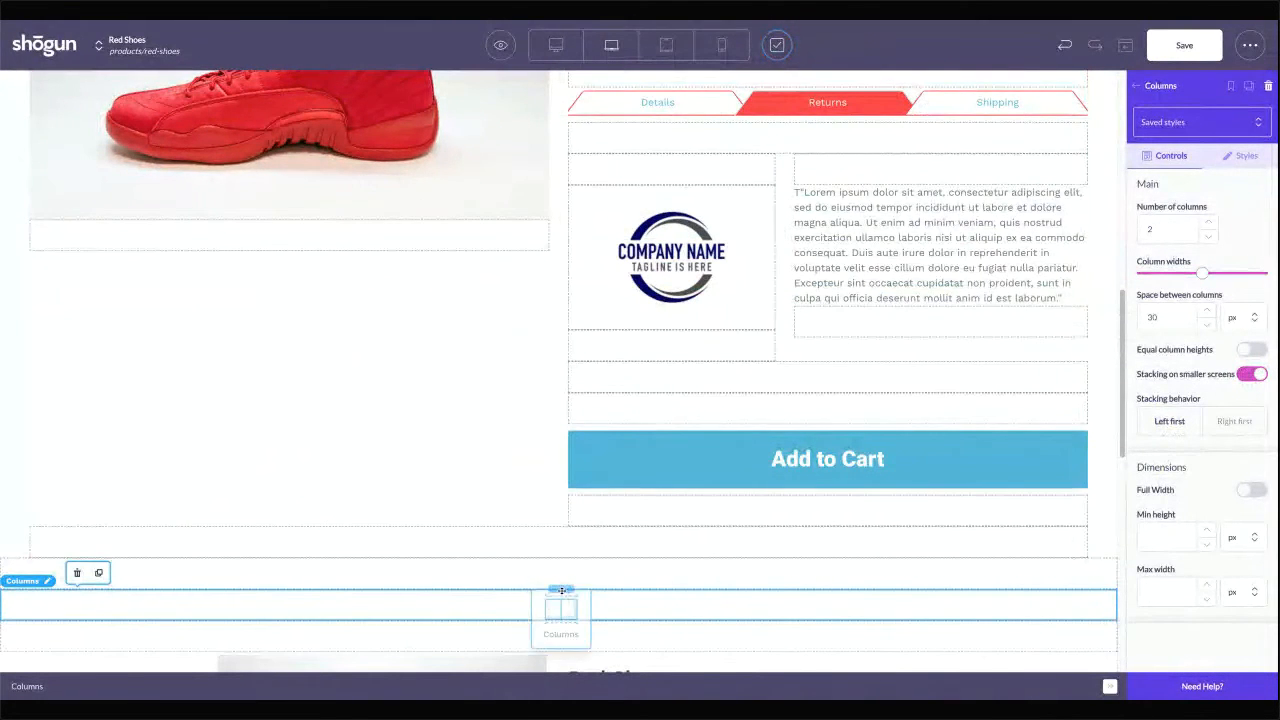
left_click_drag(562, 590, 543, 518)
left_click(684, 474)
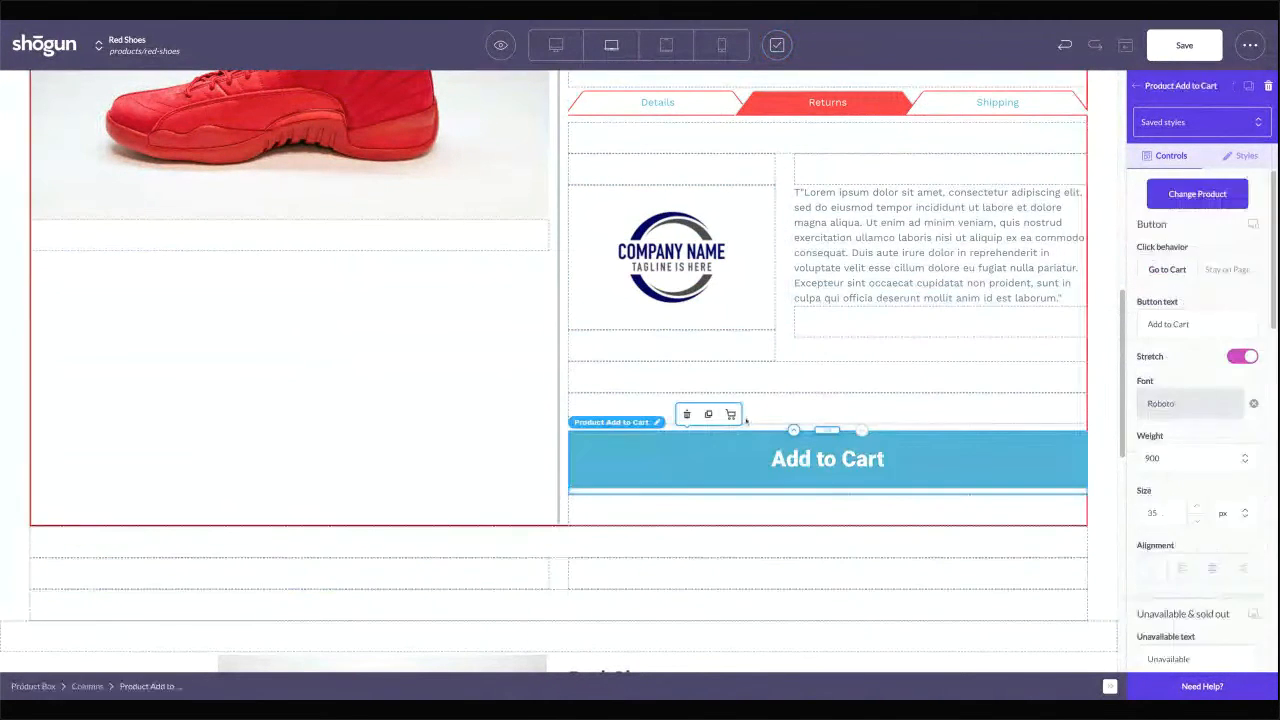
left_click_drag(821, 428, 797, 600)
Add a Product Image Gallery to the left column beside the Add to Cart button and hide the dropzones
left_click(1112, 178)
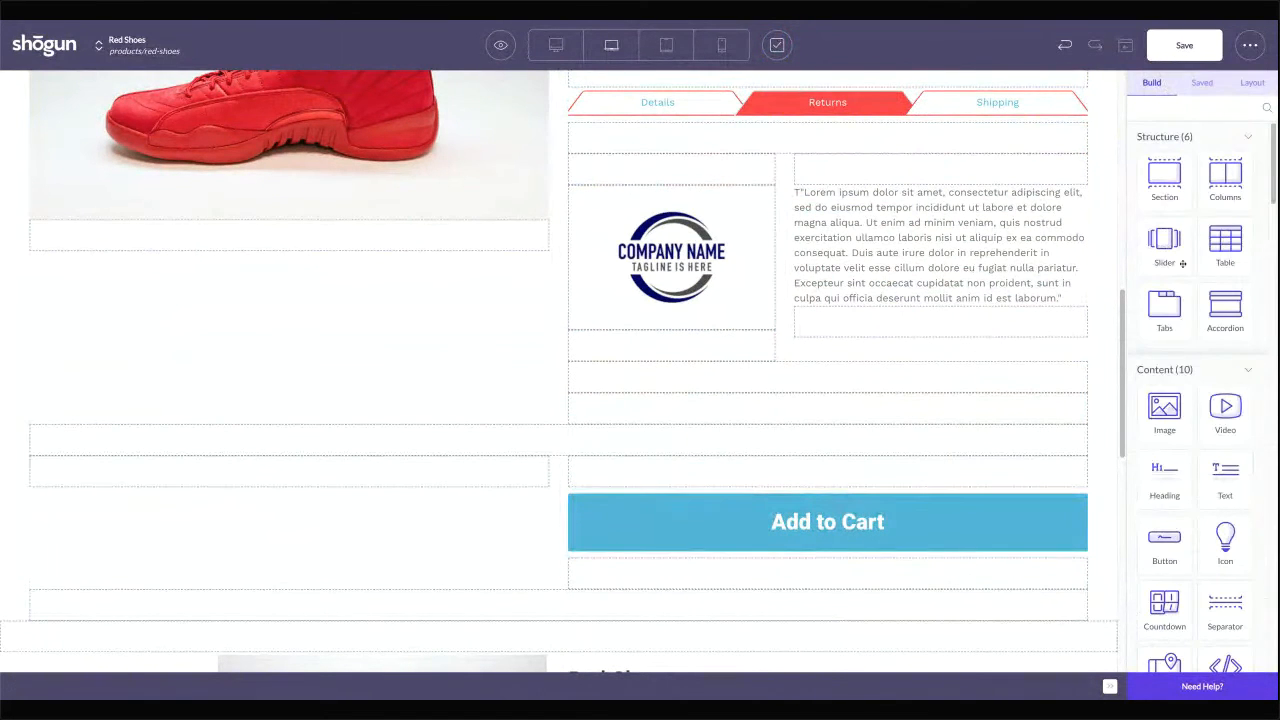
scroll(1190, 450, "down", 4)
scroll(1170, 514, "down", 2)
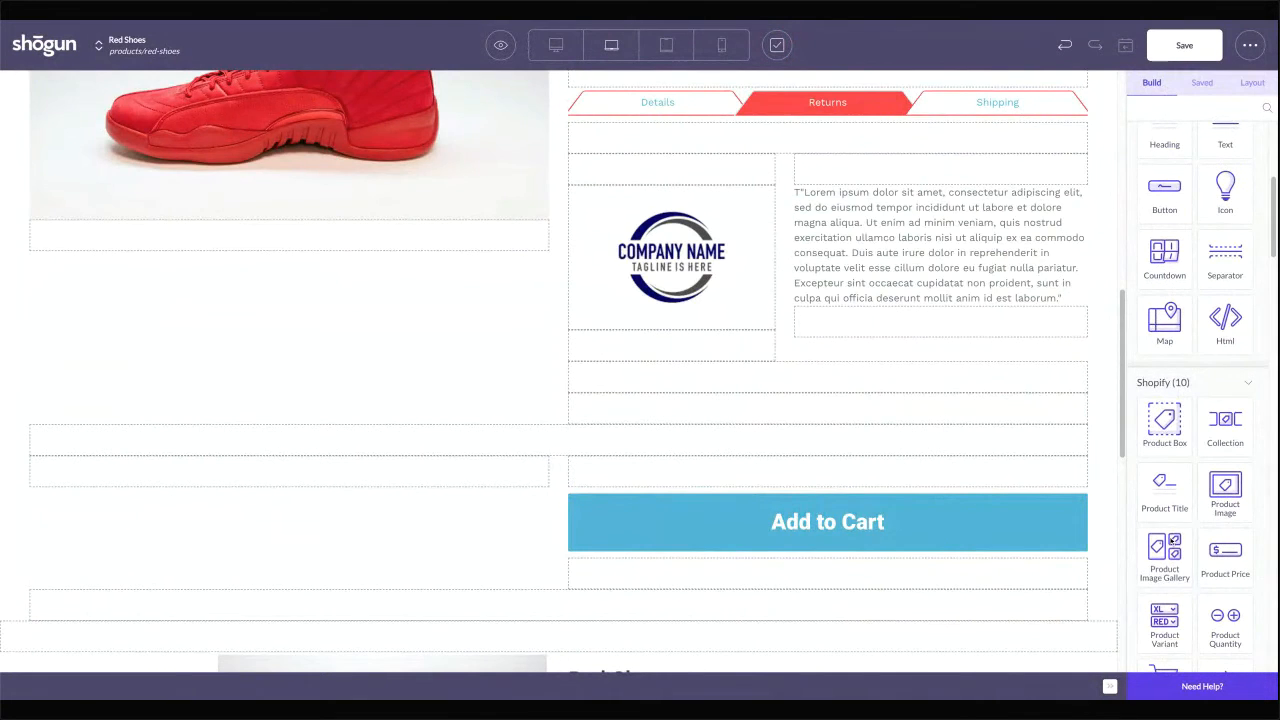
left_click_drag(1174, 540, 372, 274)
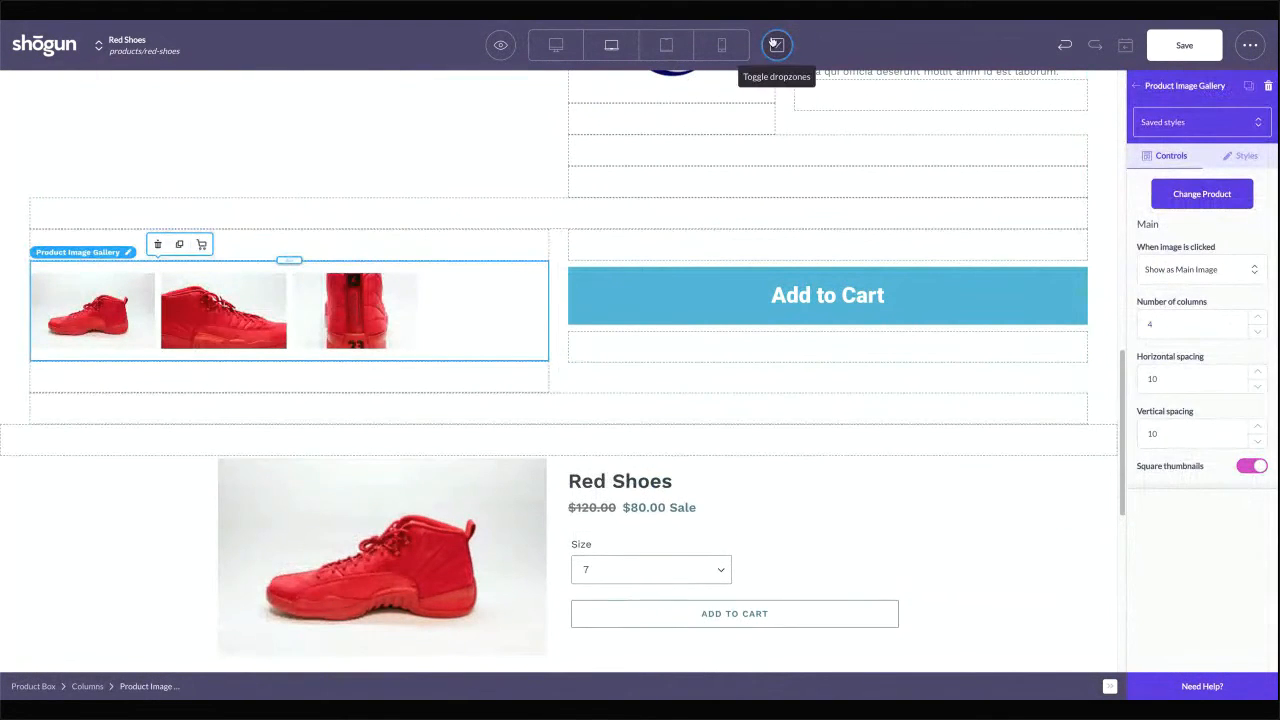
left_click(776, 43)
Review the product box layout and check the content of the Details, Shipping and Returns tabs
scroll(740, 280, "up", 5)
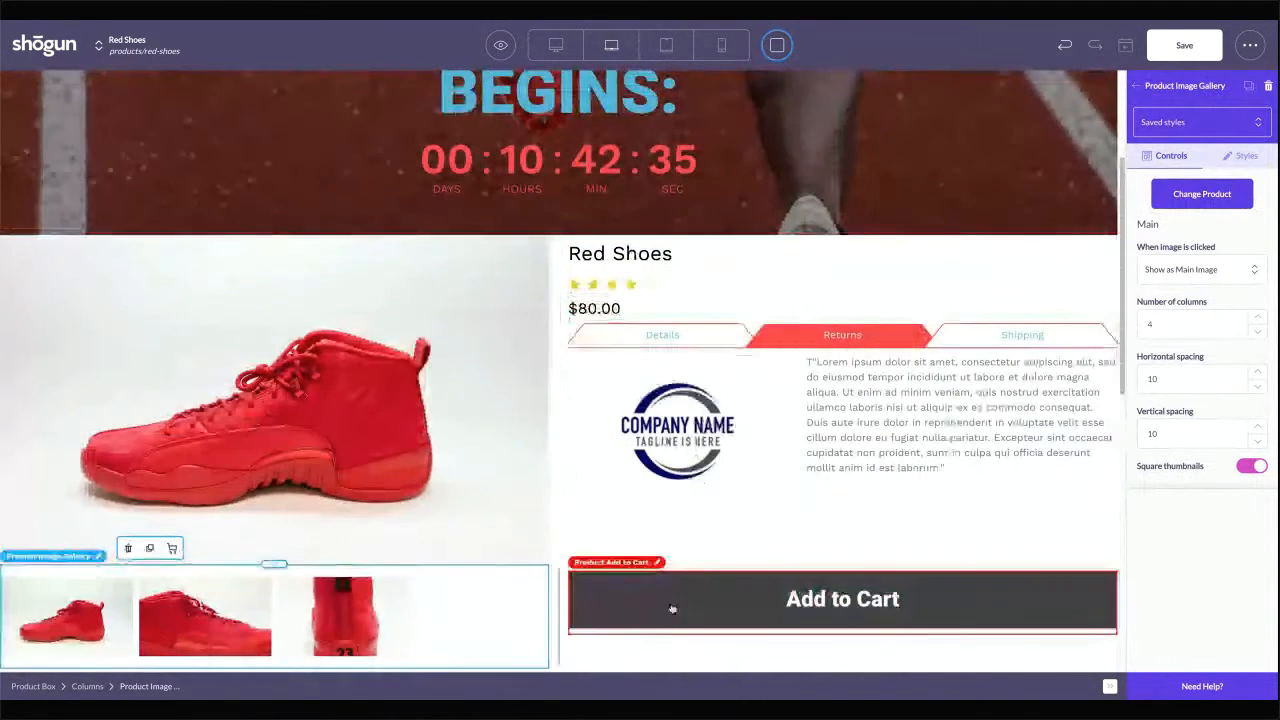
scroll(672, 608, "down", 1)
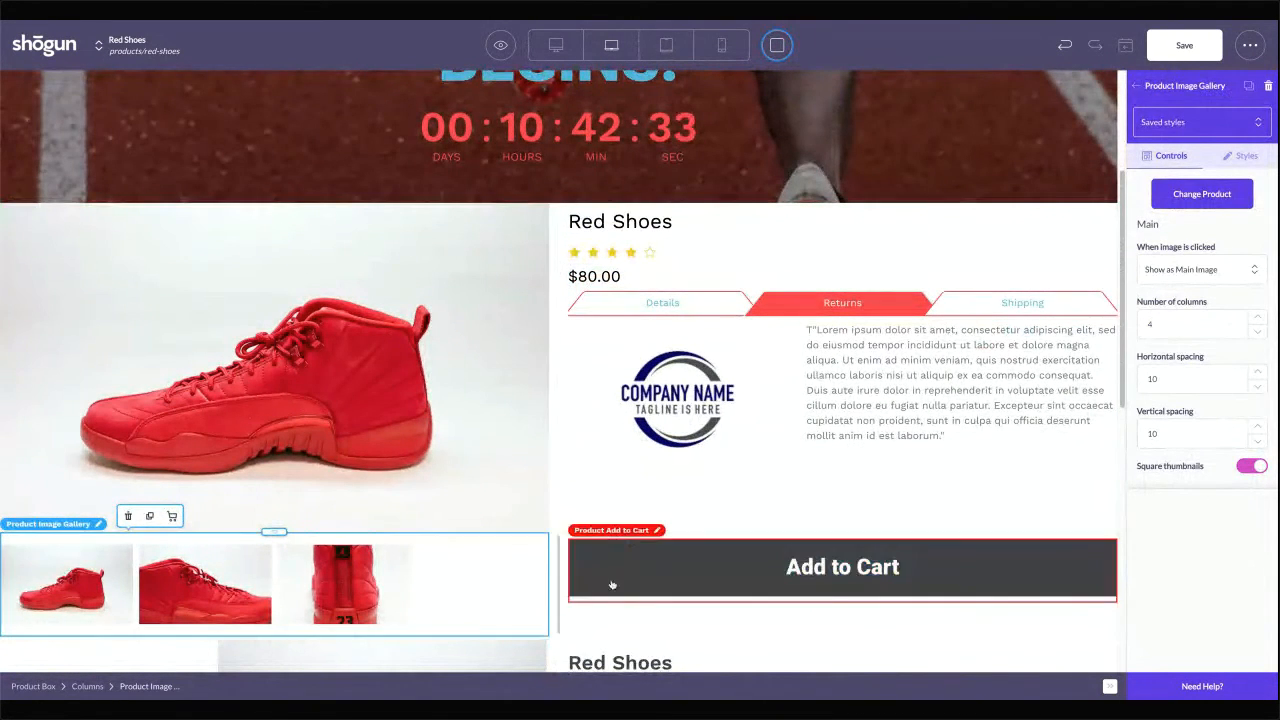
left_click(726, 302)
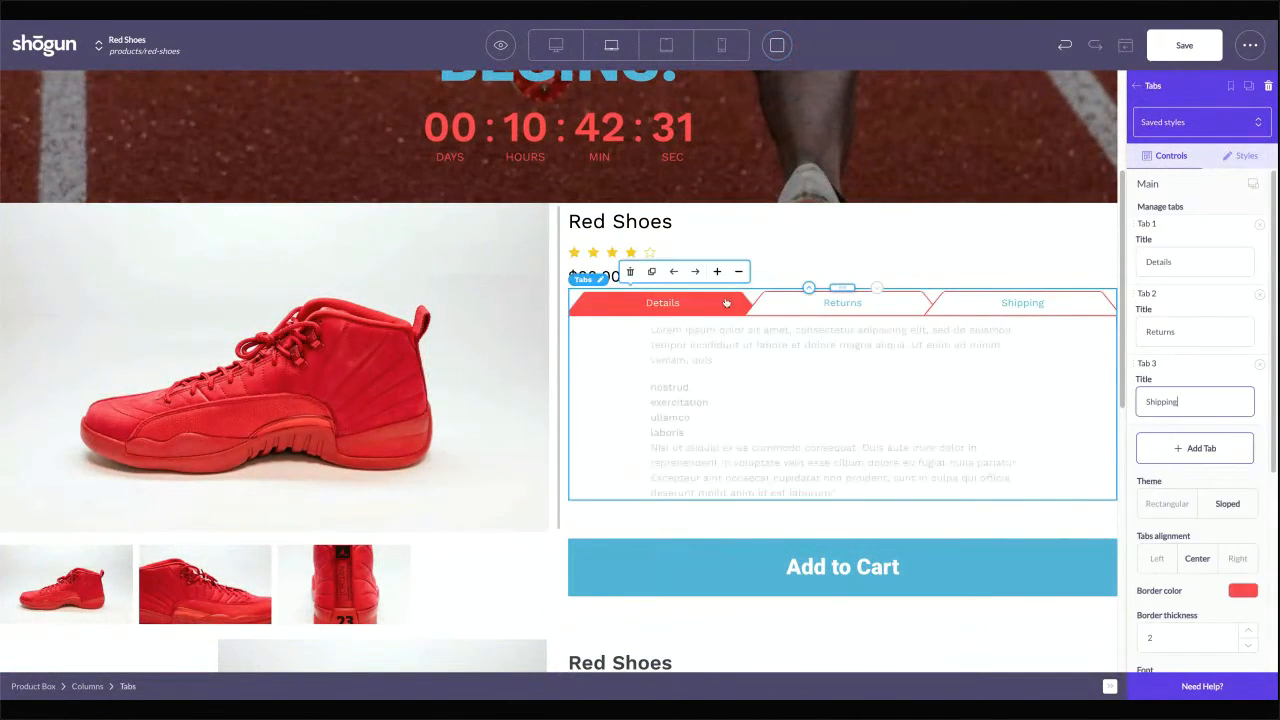
left_click(913, 304)
left_click(960, 303)
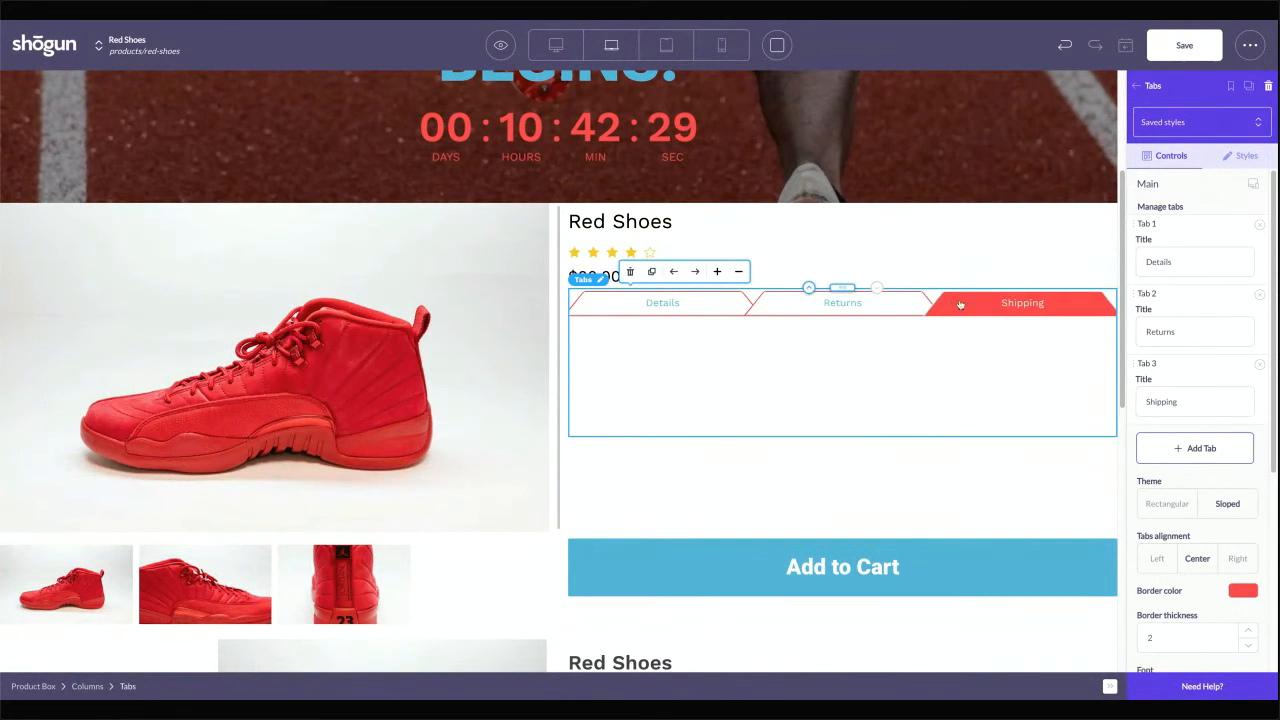
left_click(866, 301)
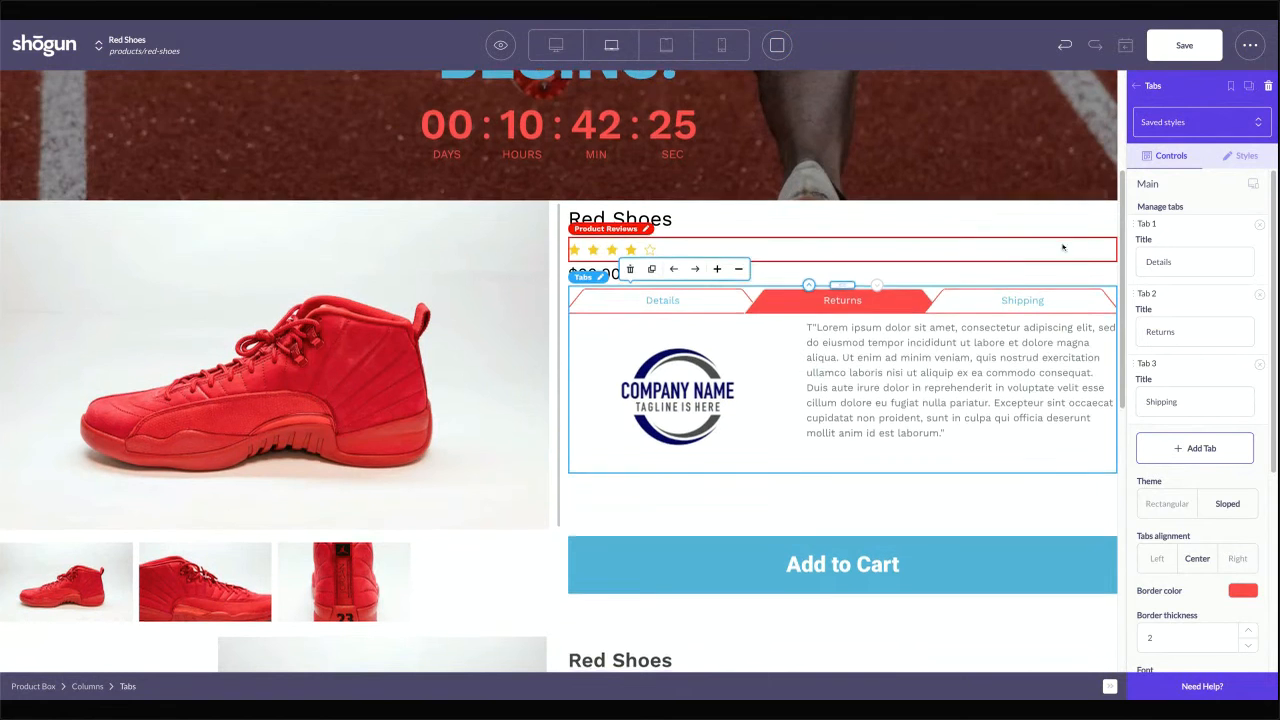
Add a Video element to the product box below the image gallery and Add to Cart button
scroll(650, 245, "down", 1)
left_click(1140, 87)
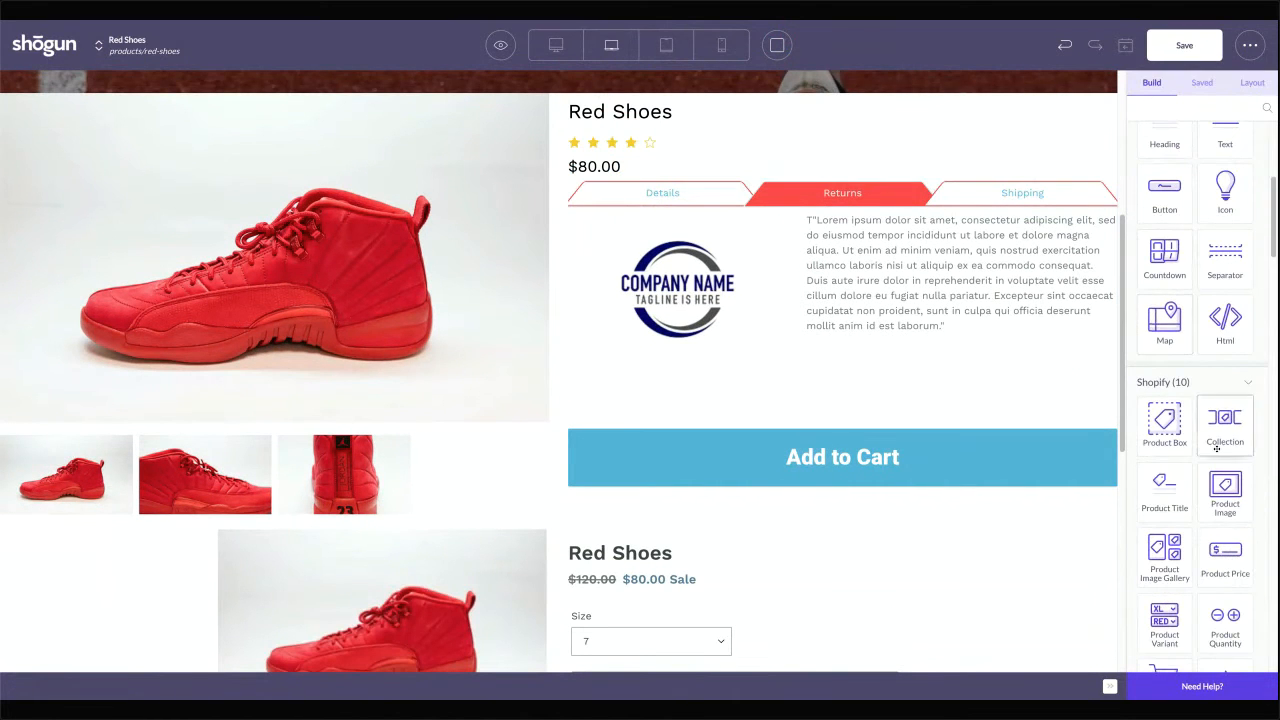
scroll(1200, 350, "up", 3)
left_click_drag(1212, 311, 902, 236)
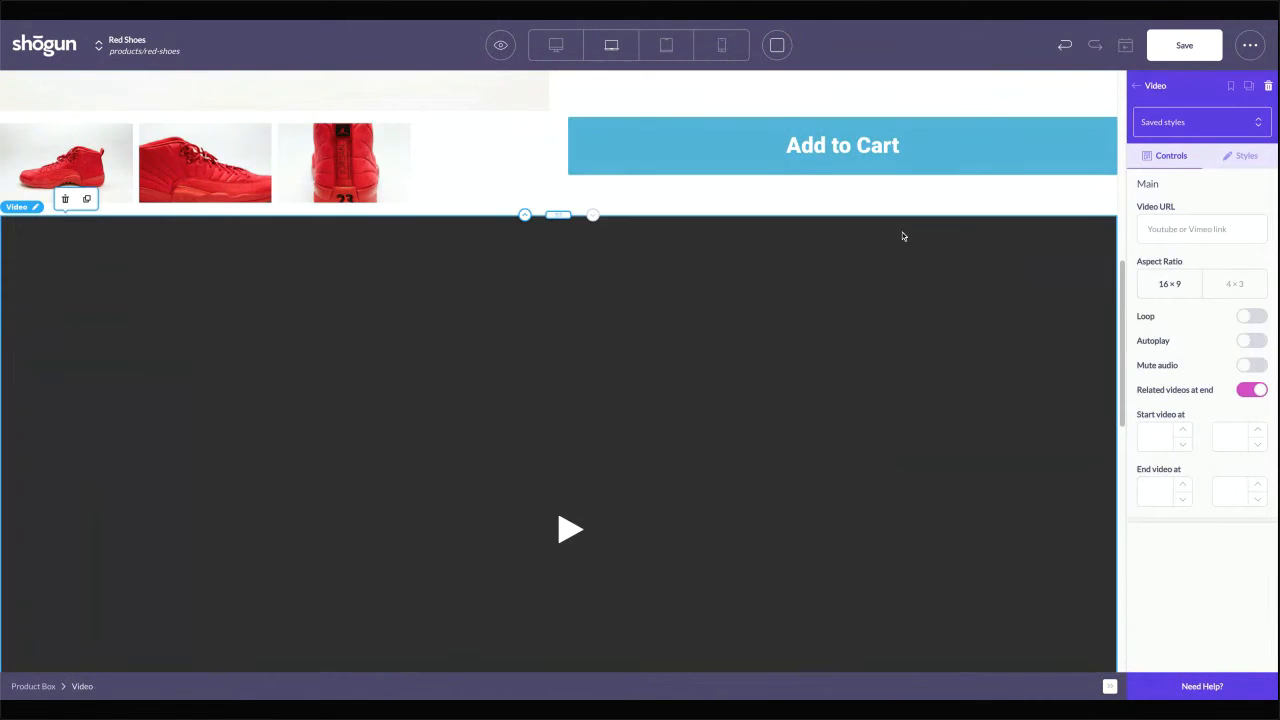
Set the video's maximum width to 800 px and center it with auto side margins
left_click(1218, 156)
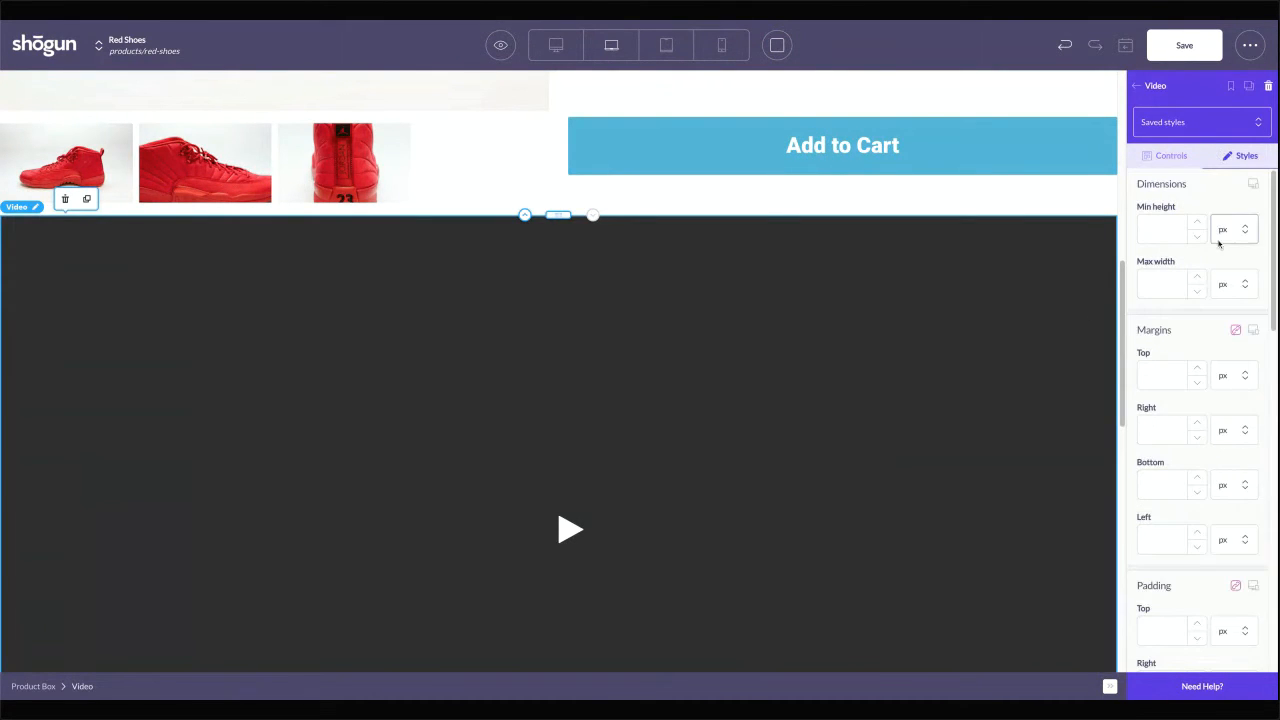
scroll(823, 458, "down", 2)
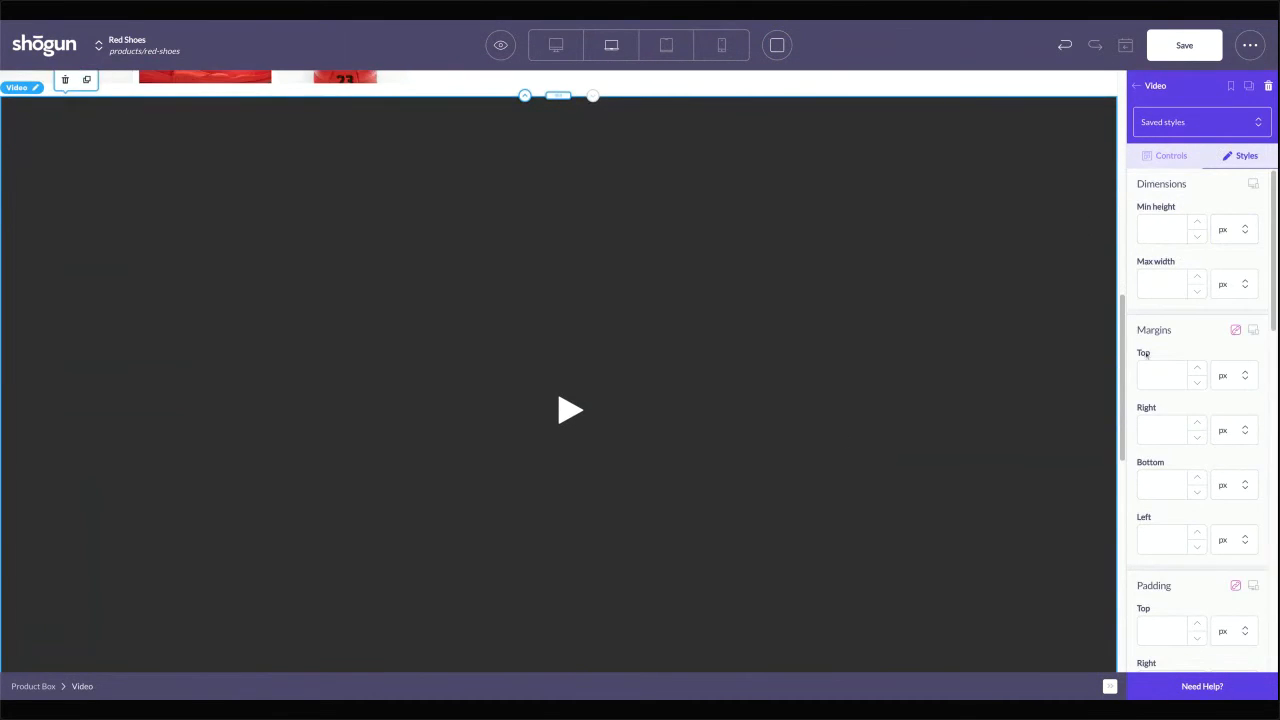
scroll(840, 483, "up", 1)
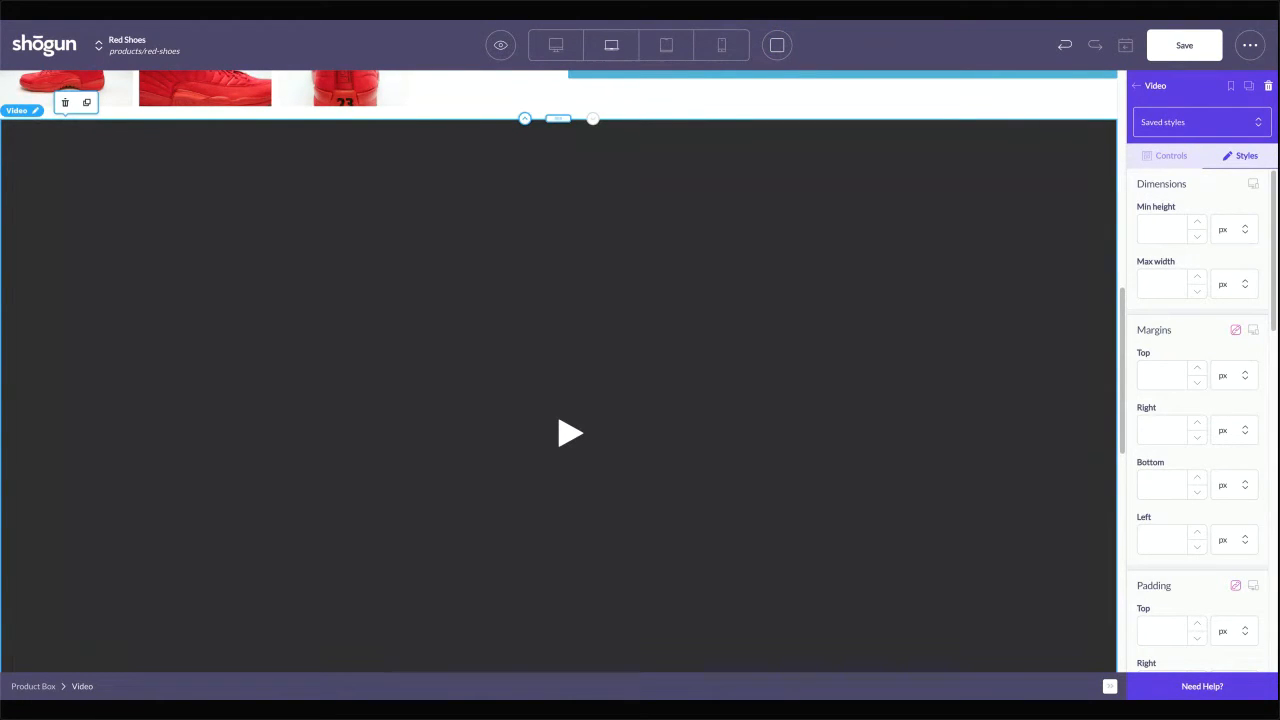
left_click(1163, 88)
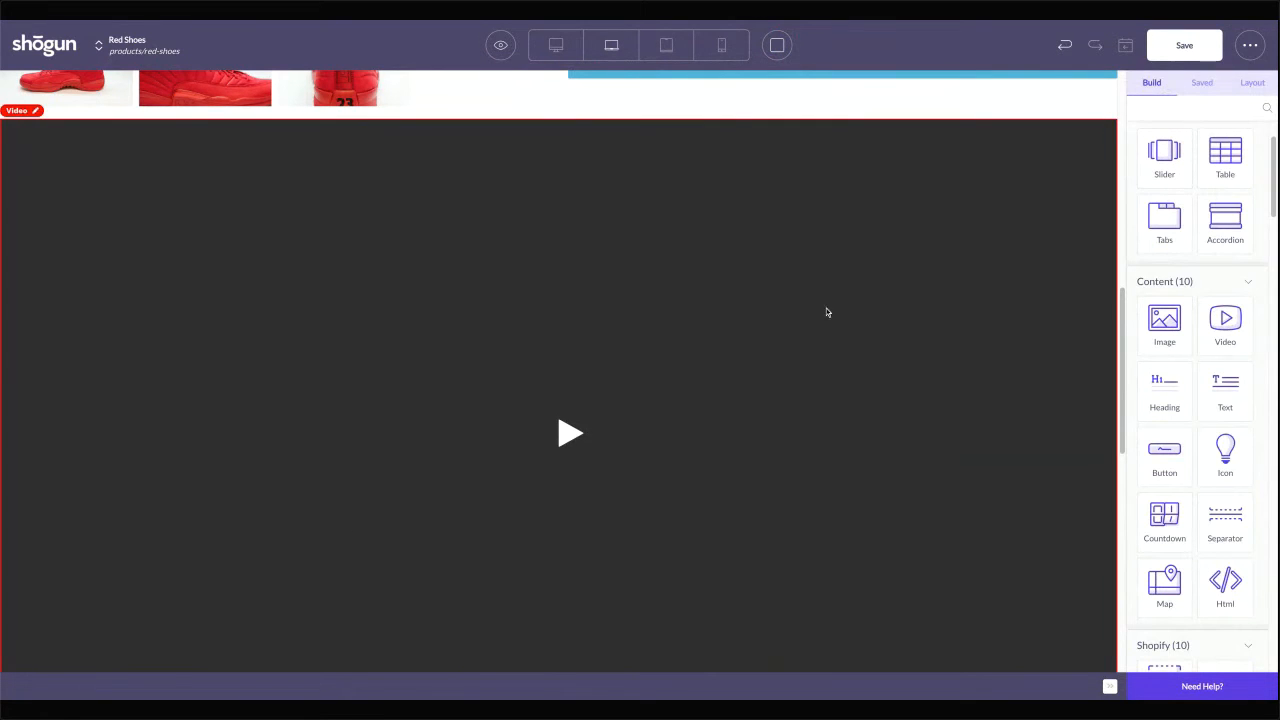
left_click(880, 354)
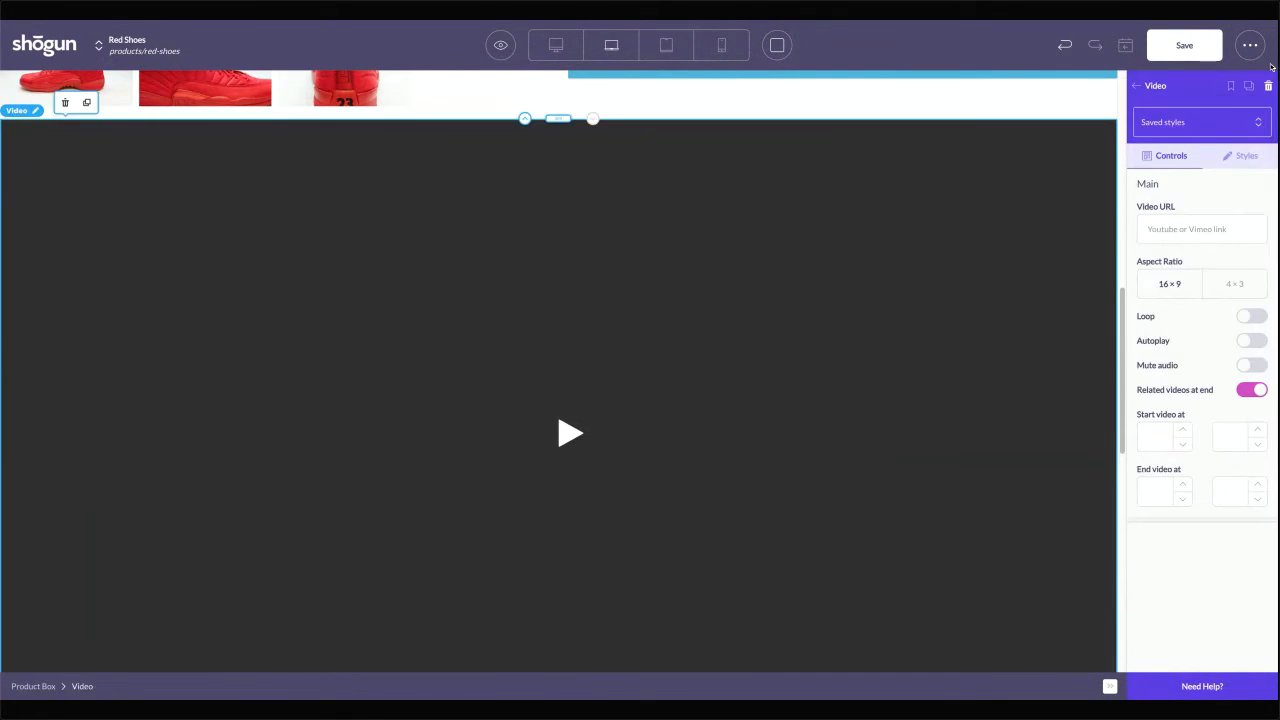
left_click(1238, 160)
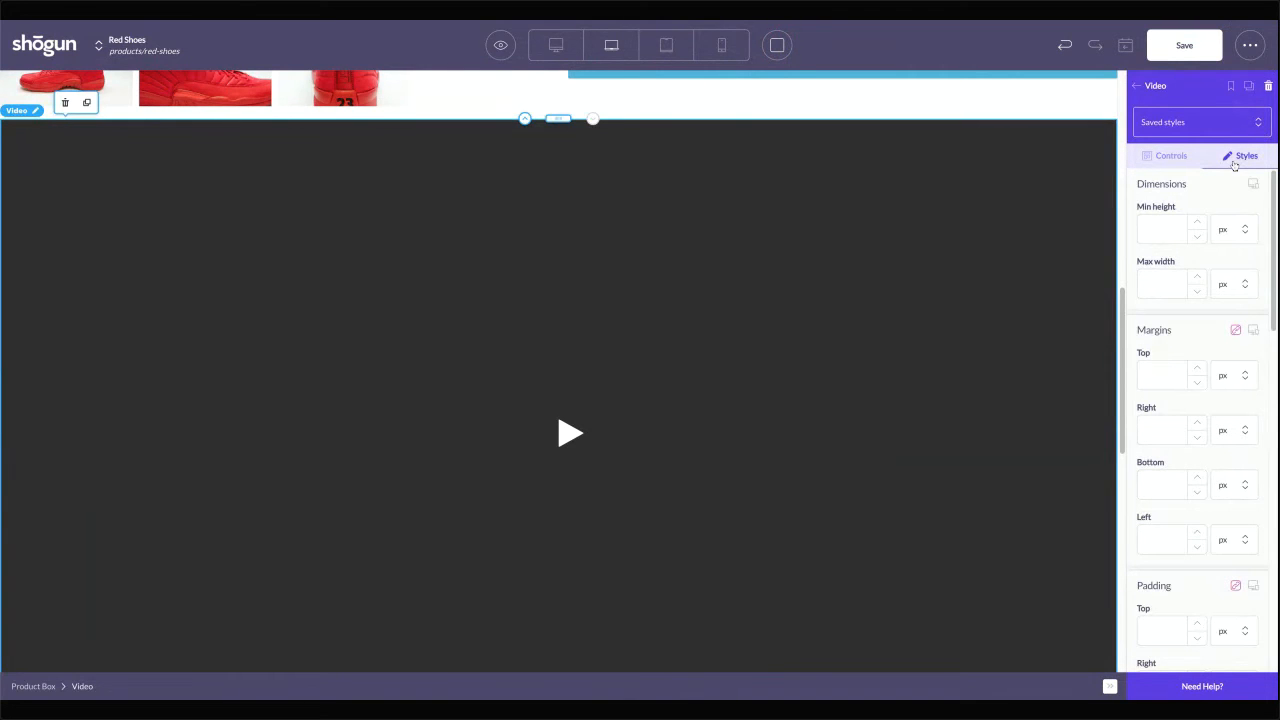
scroll(610, 380, "up", 2)
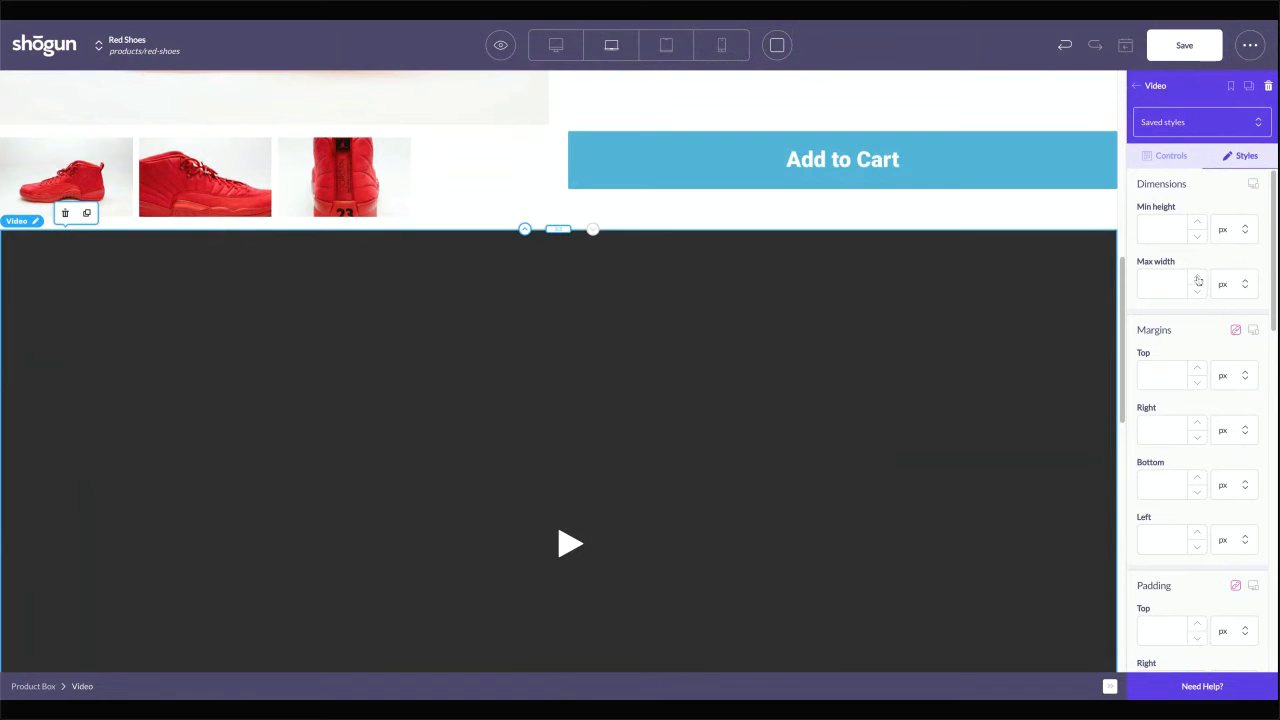
left_click(1165, 285)
type("800")
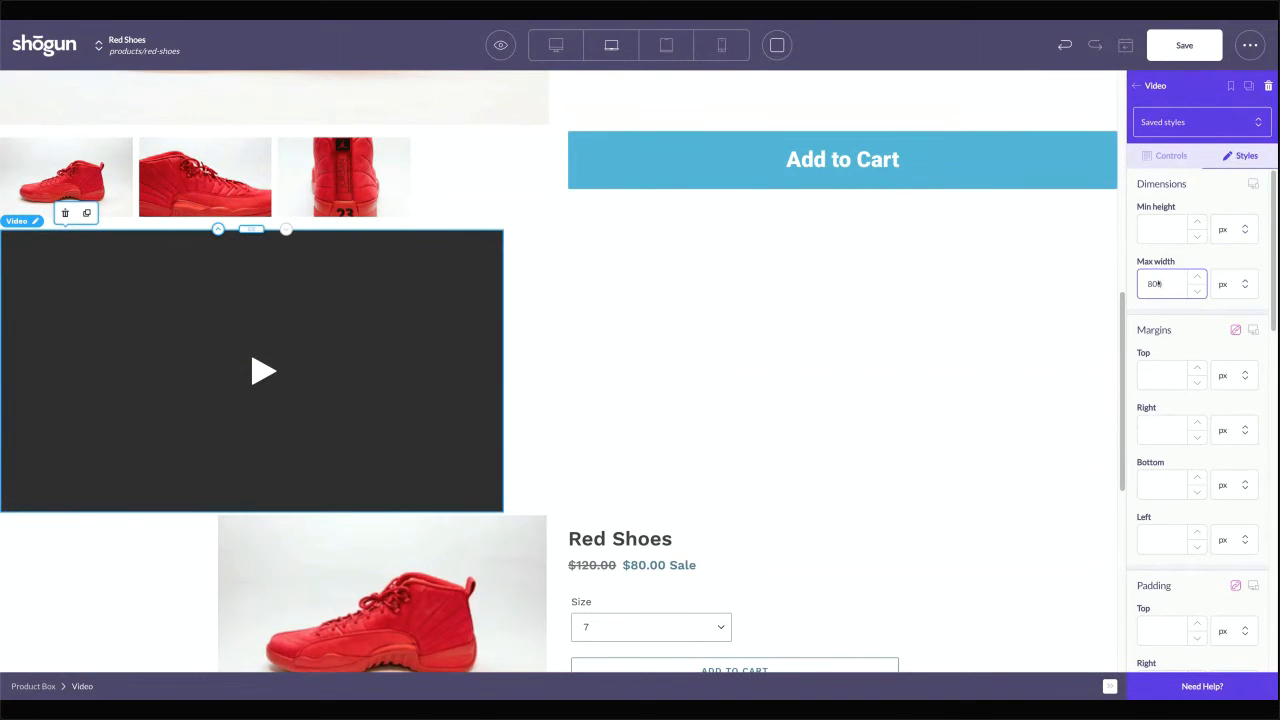
left_click(1238, 430)
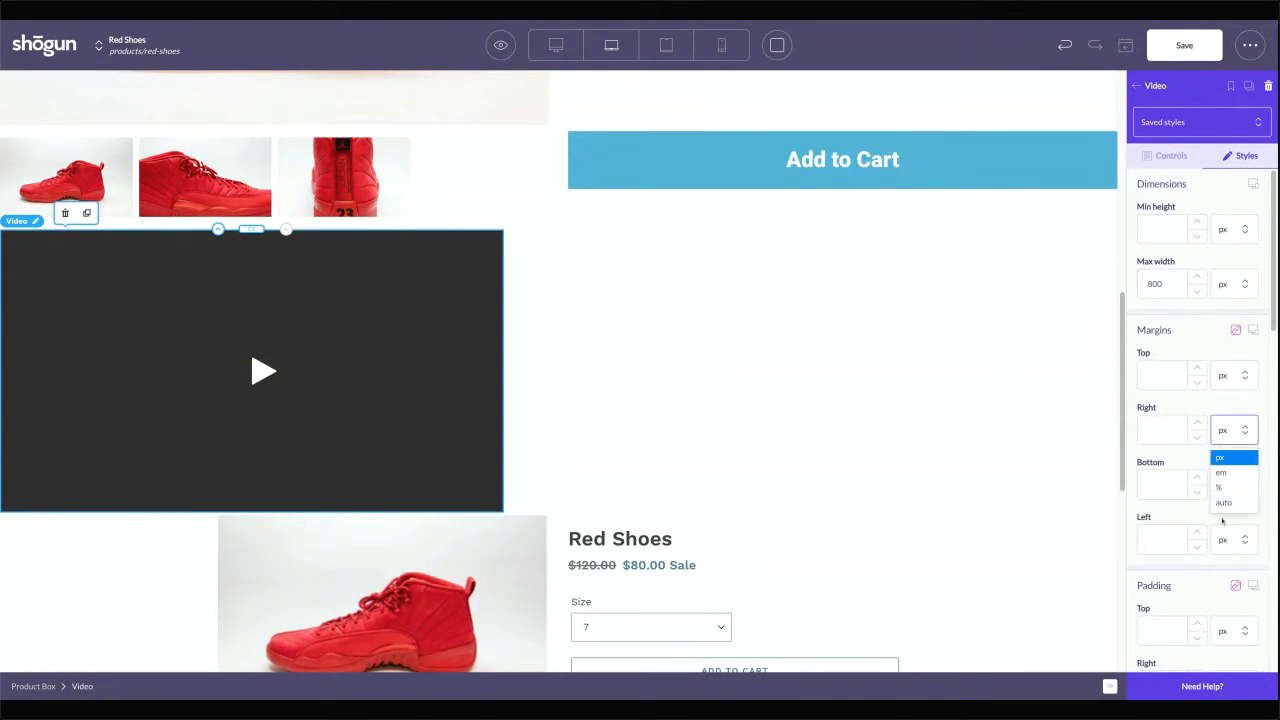
left_click(1224, 503)
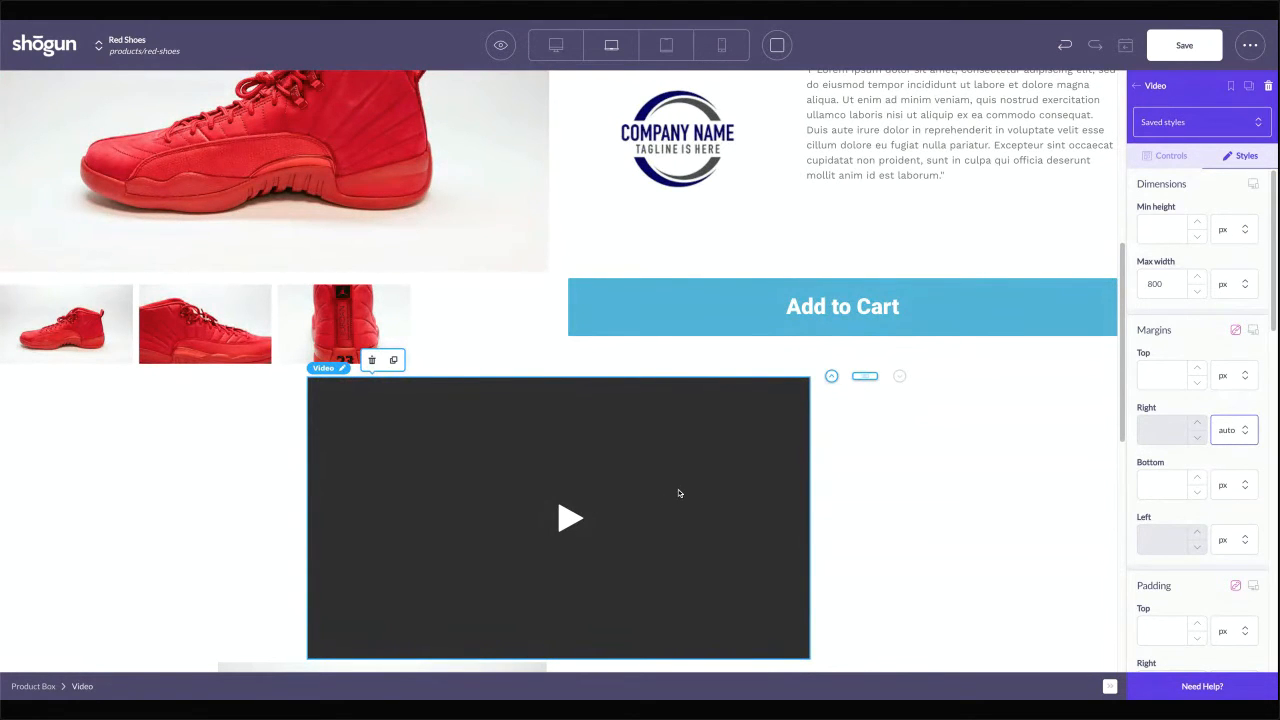
Review the page from the countdown banner down to the centered video and the default product section
scroll(679, 491, "up", 3)
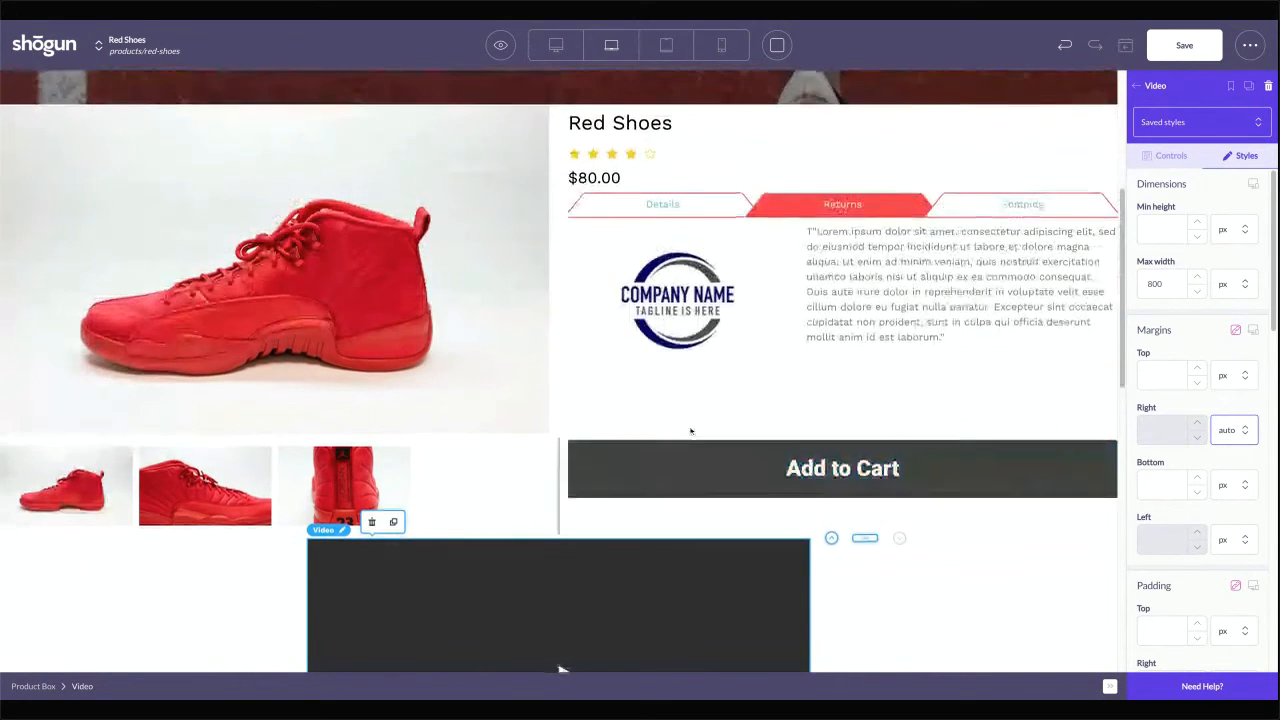
scroll(690, 431, "up", 2)
scroll(689, 300, "down", 6)
scroll(600, 446, "up", 2)
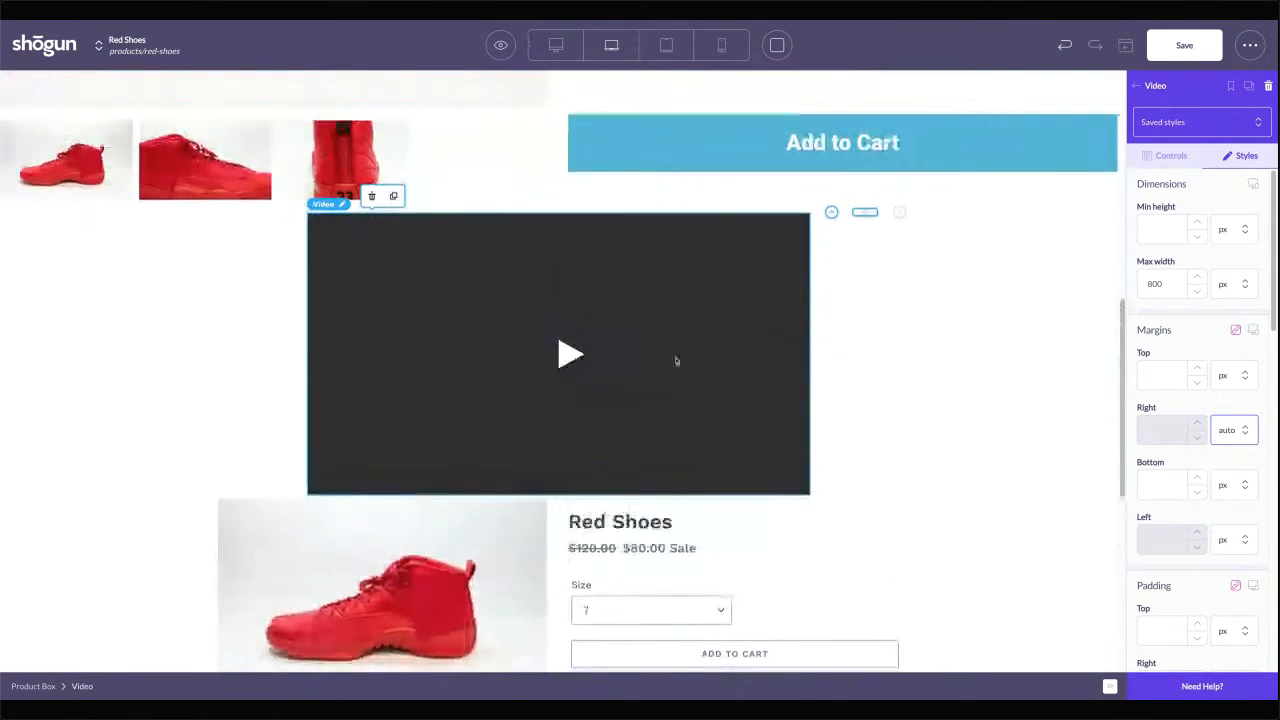
scroll(672, 365, "up", 3)
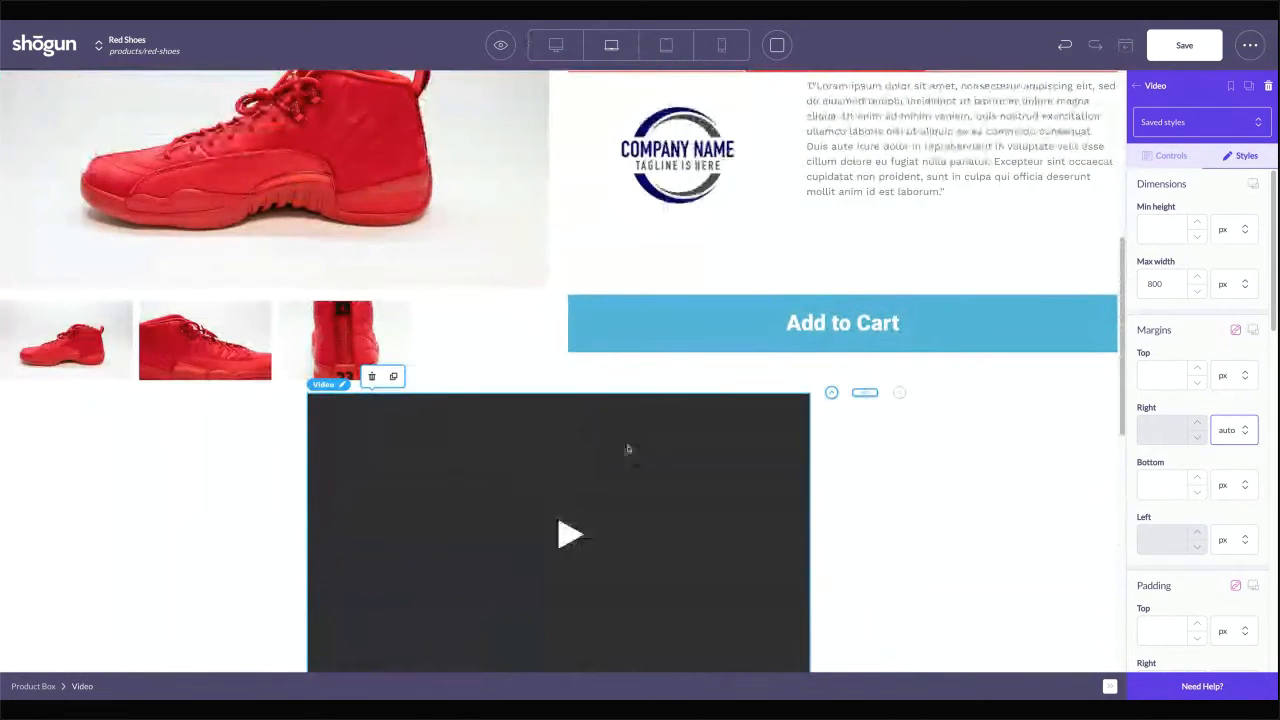
scroll(628, 449, "up", 5)
scroll(516, 415, "down", 2)
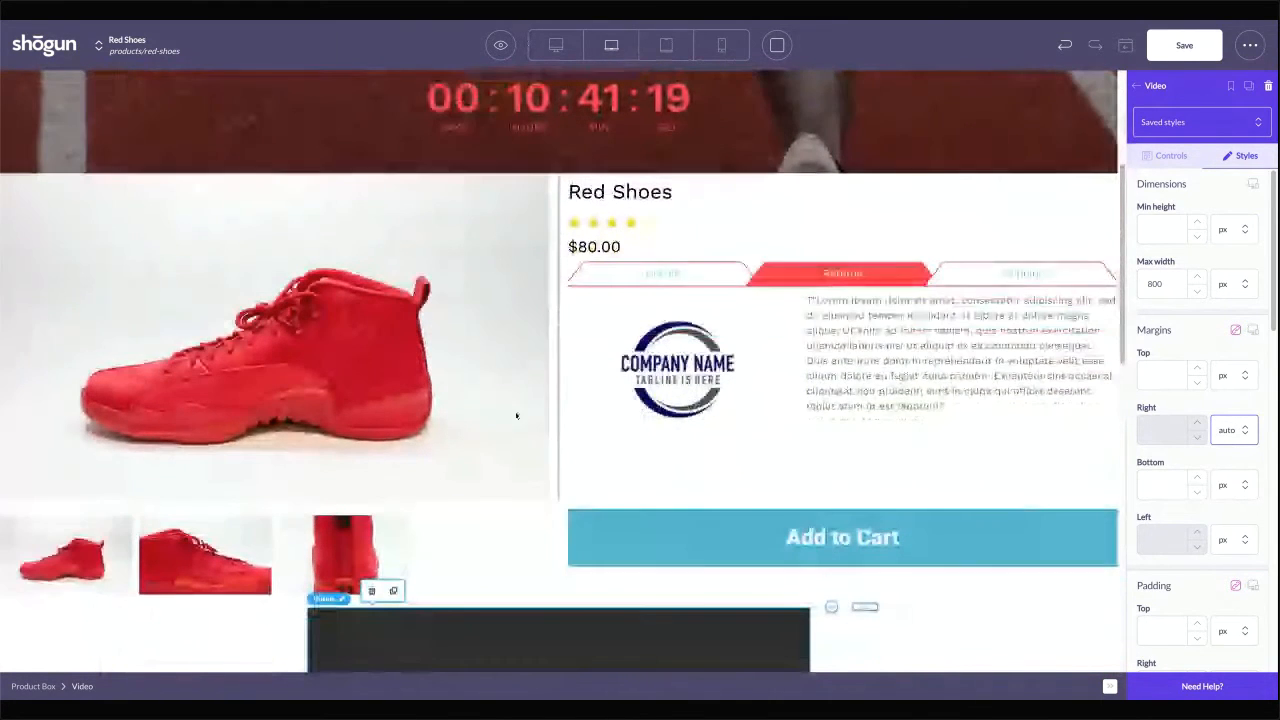
scroll(563, 551, "down", 2)
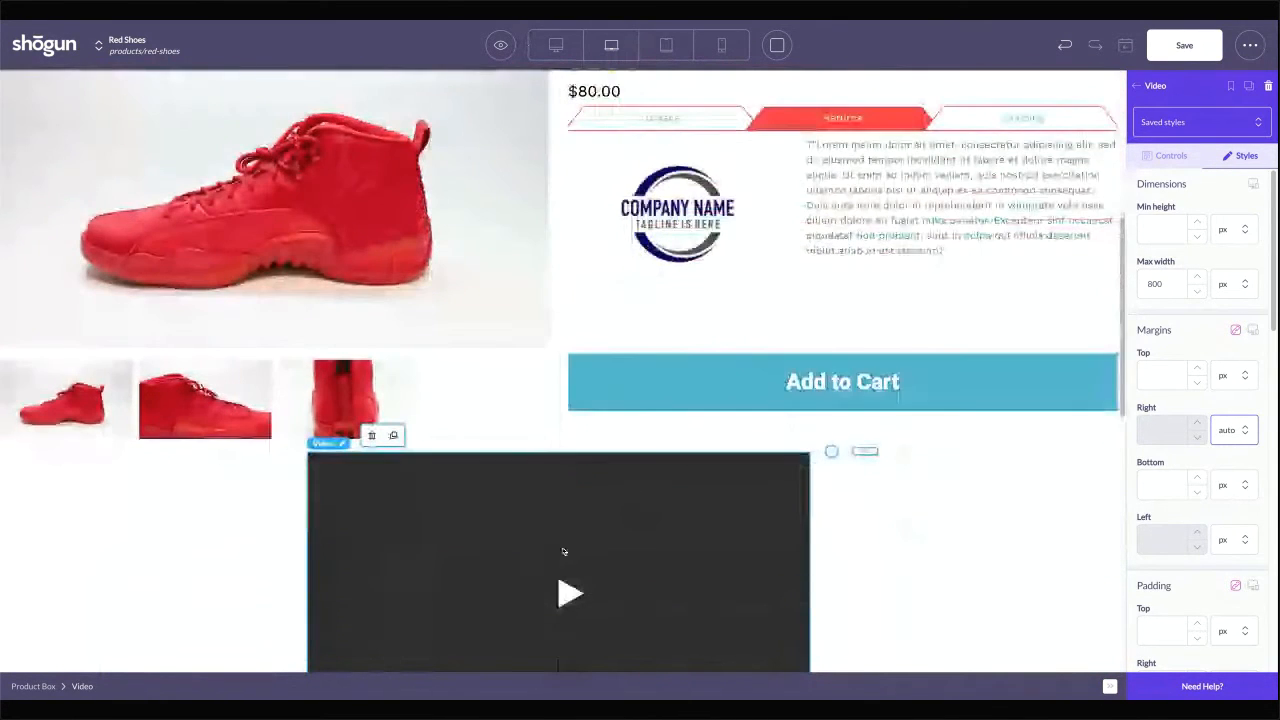
Add a two-column Columns element above the video and move the video into its right column
left_click(1137, 87)
left_click(743, 583)
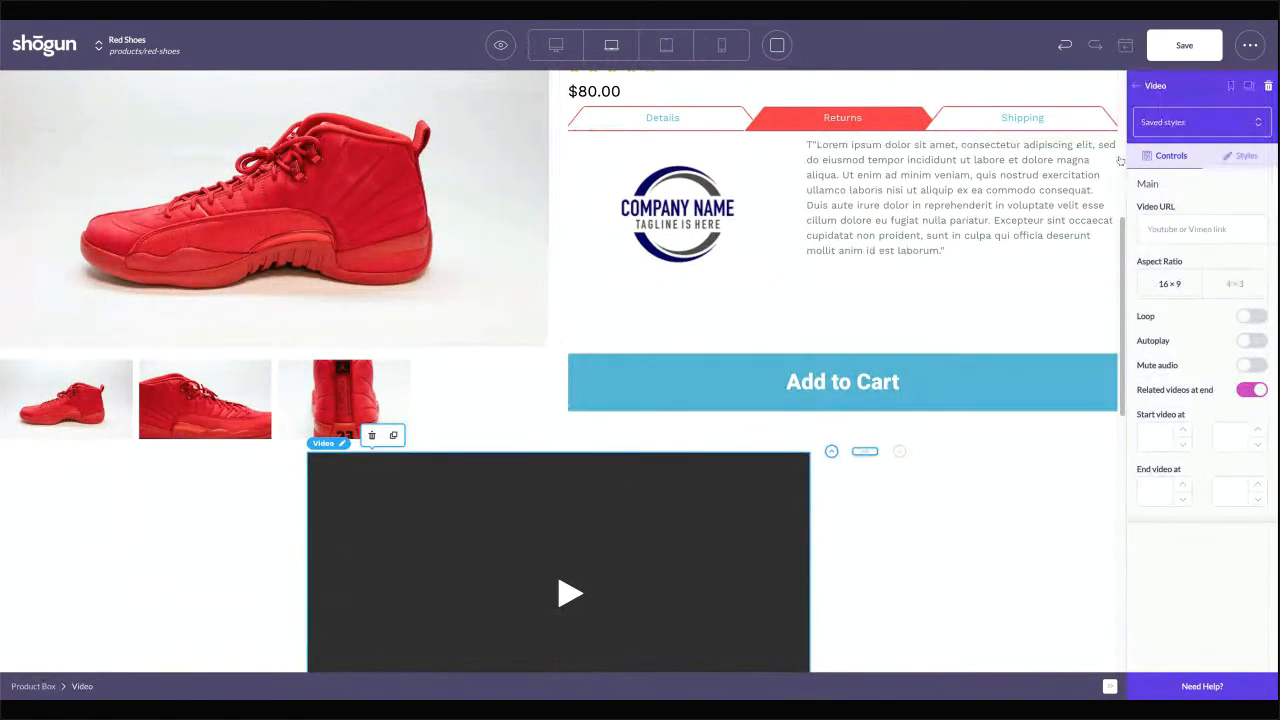
left_click(1139, 90)
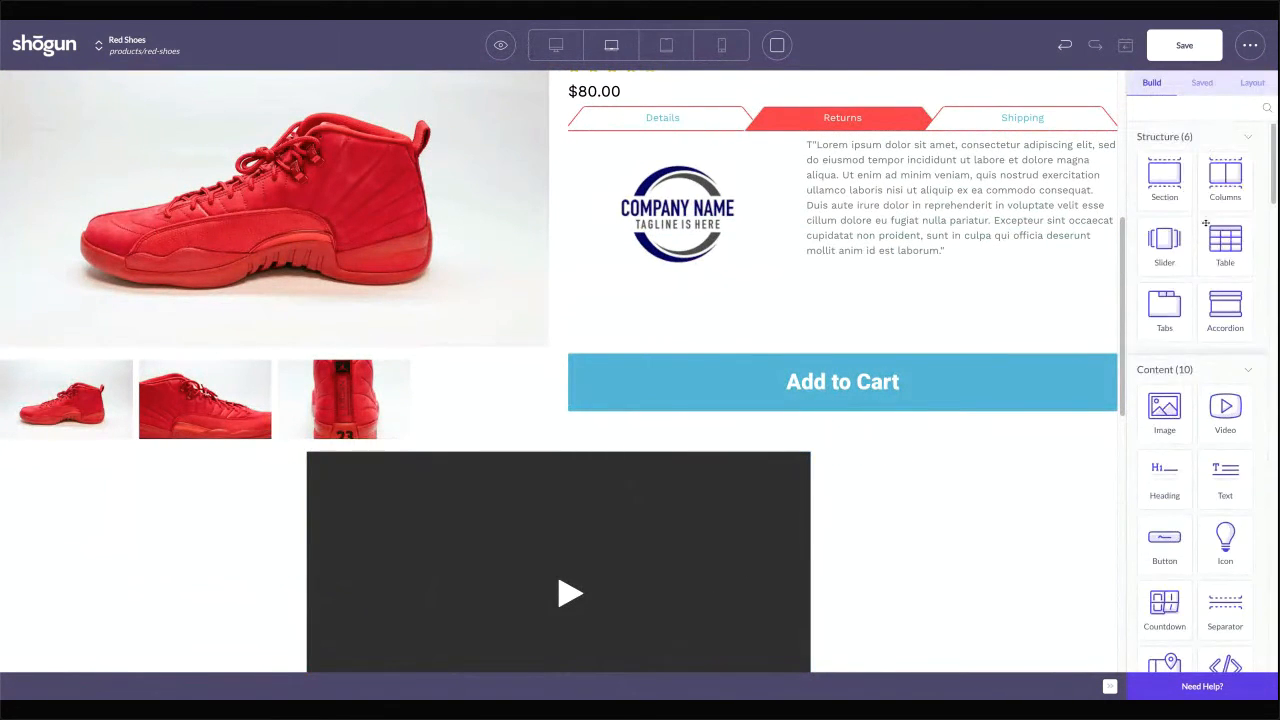
left_click_drag(1225, 180, 469, 357)
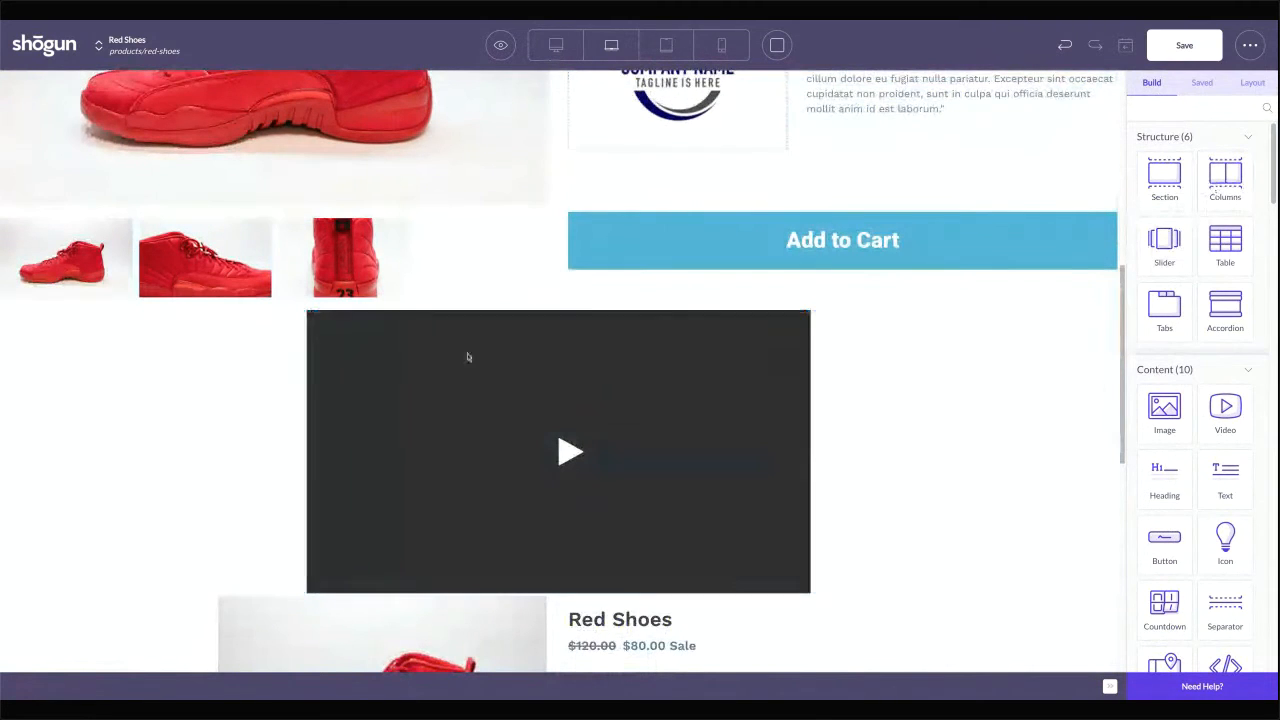
left_click(558, 453)
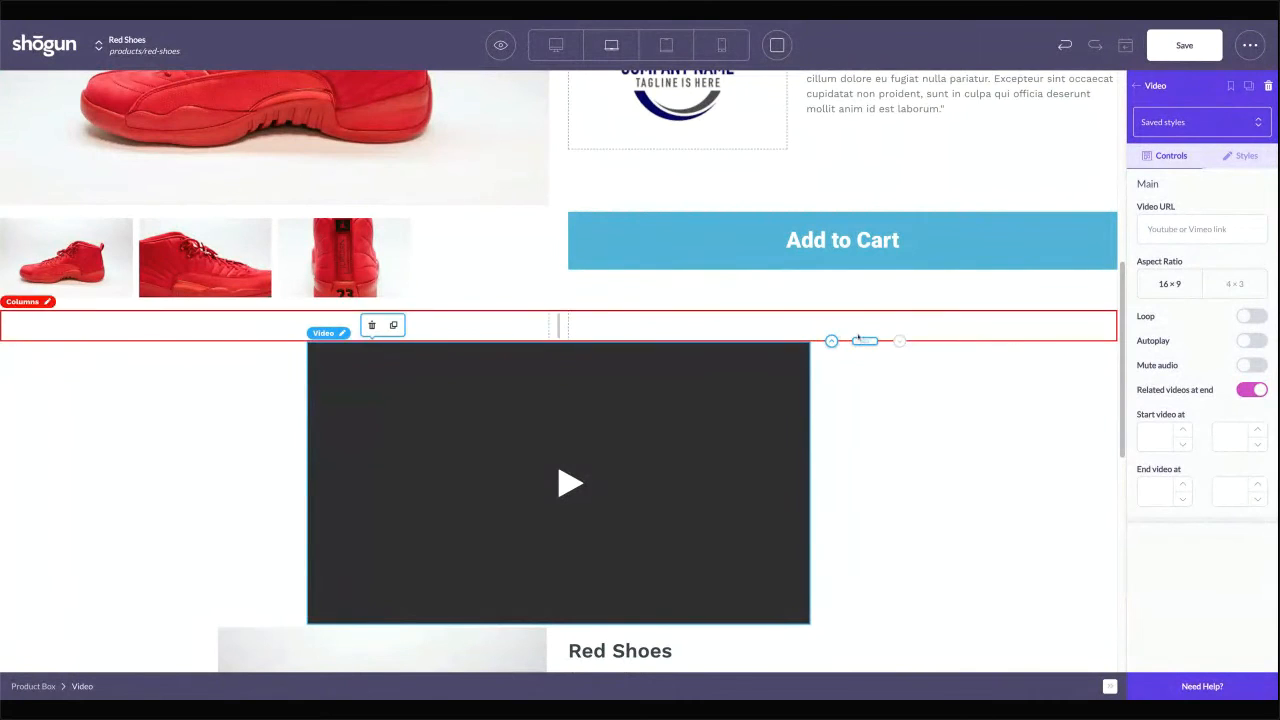
mouse_move(858, 338)
left_mouse_down()
mouse_move(866, 357)
mouse_move(883, 337)
mouse_move(857, 343)
left_mouse_up()
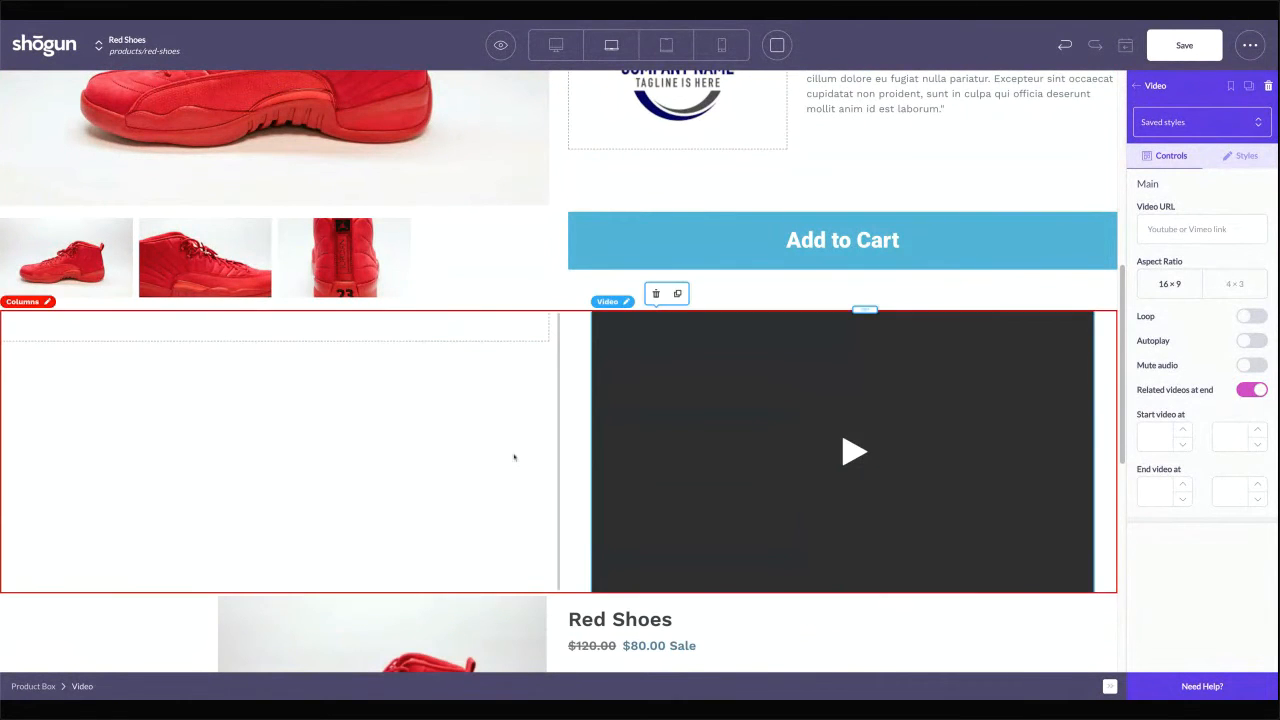
Add a Product Reviews element to the empty column beside the video and select its review character limit value
left_click(1134, 86)
scroll(1205, 400, "down", 2)
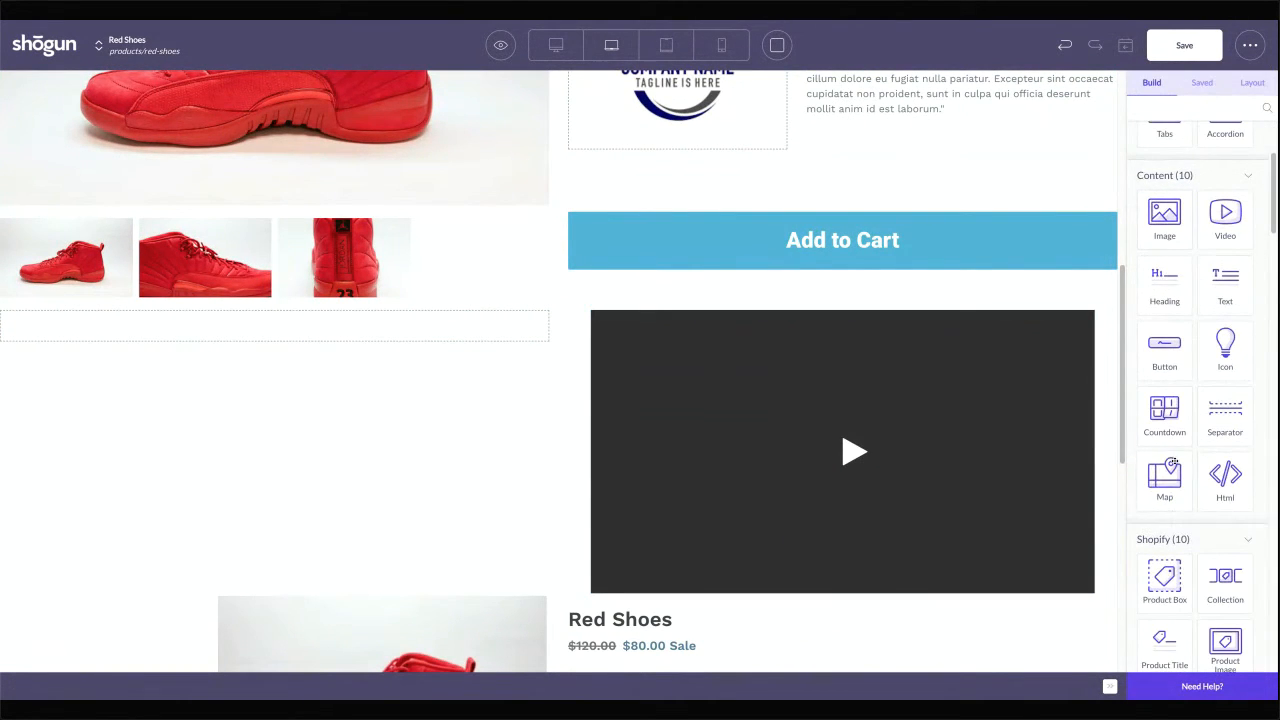
scroll(1205, 498, "down", 2)
scroll(1205, 498, "down", 1)
left_click_drag(1225, 575, 270, 360)
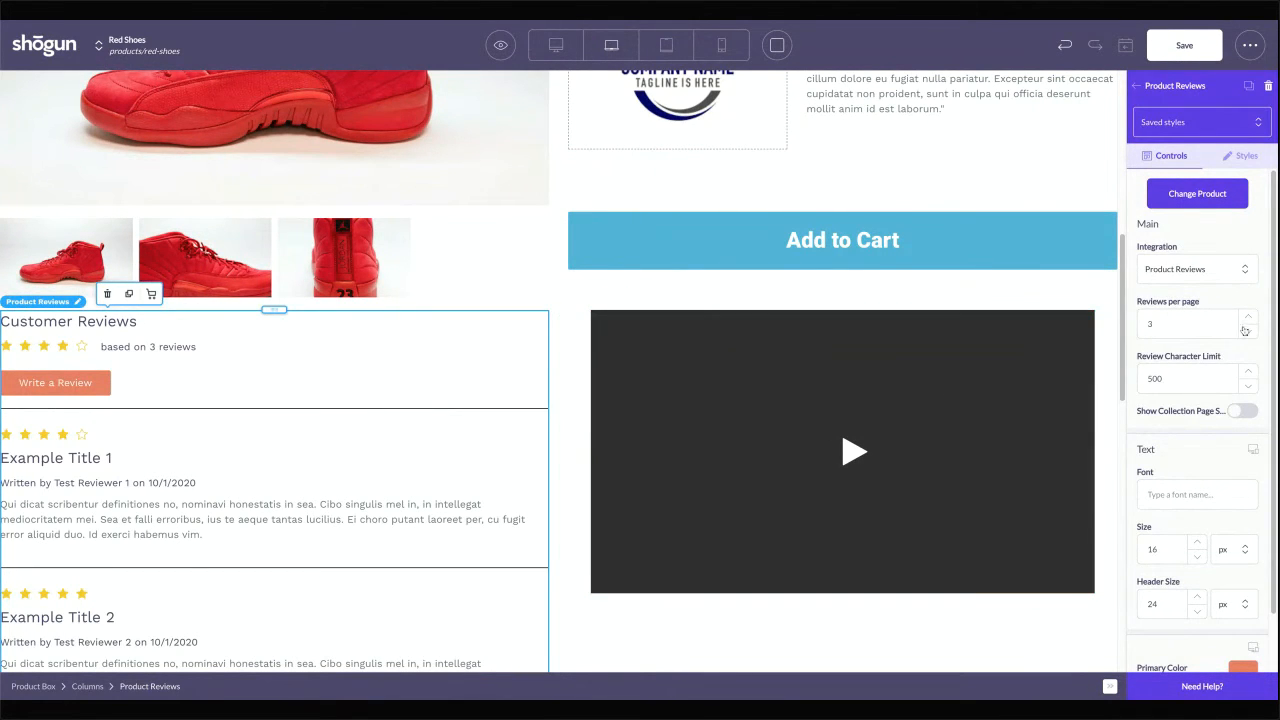
double_click(1185, 377)
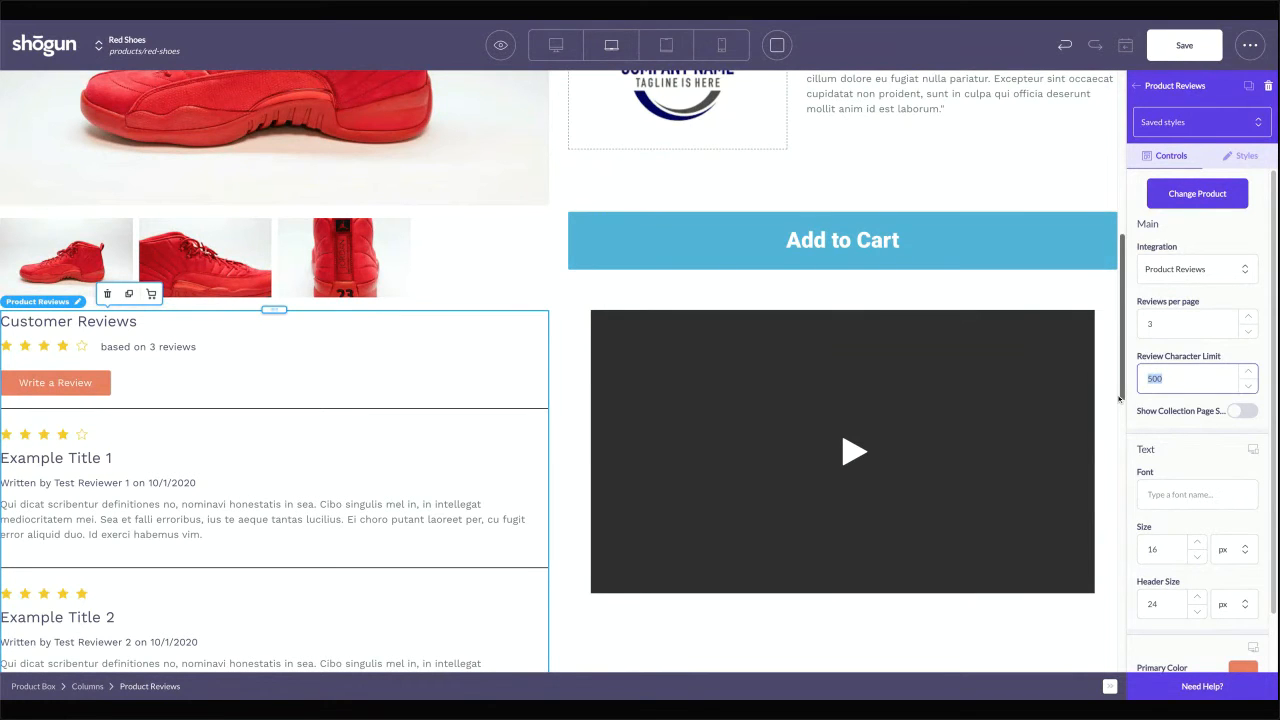
Set the Product Reviews element's review character limit to 250 and its reviews per page to 2
type("250")
scroll(450, 397, "down", 5)
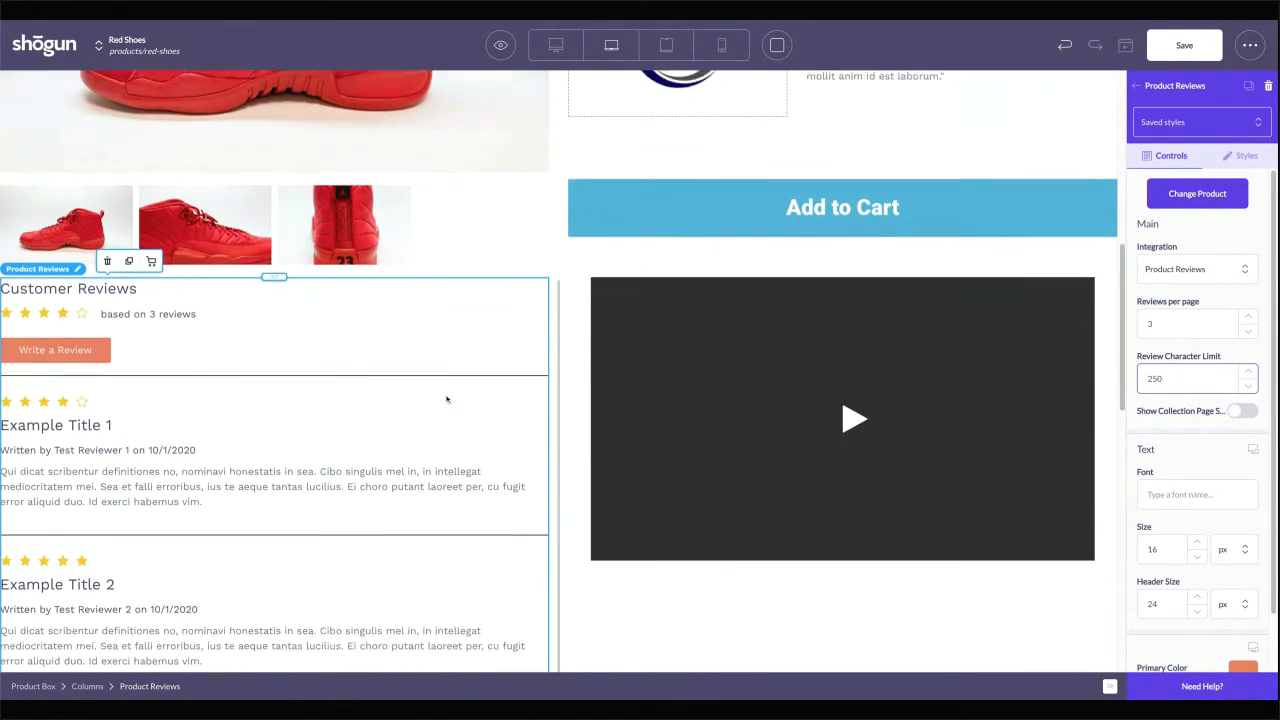
scroll(450, 397, "up", 6)
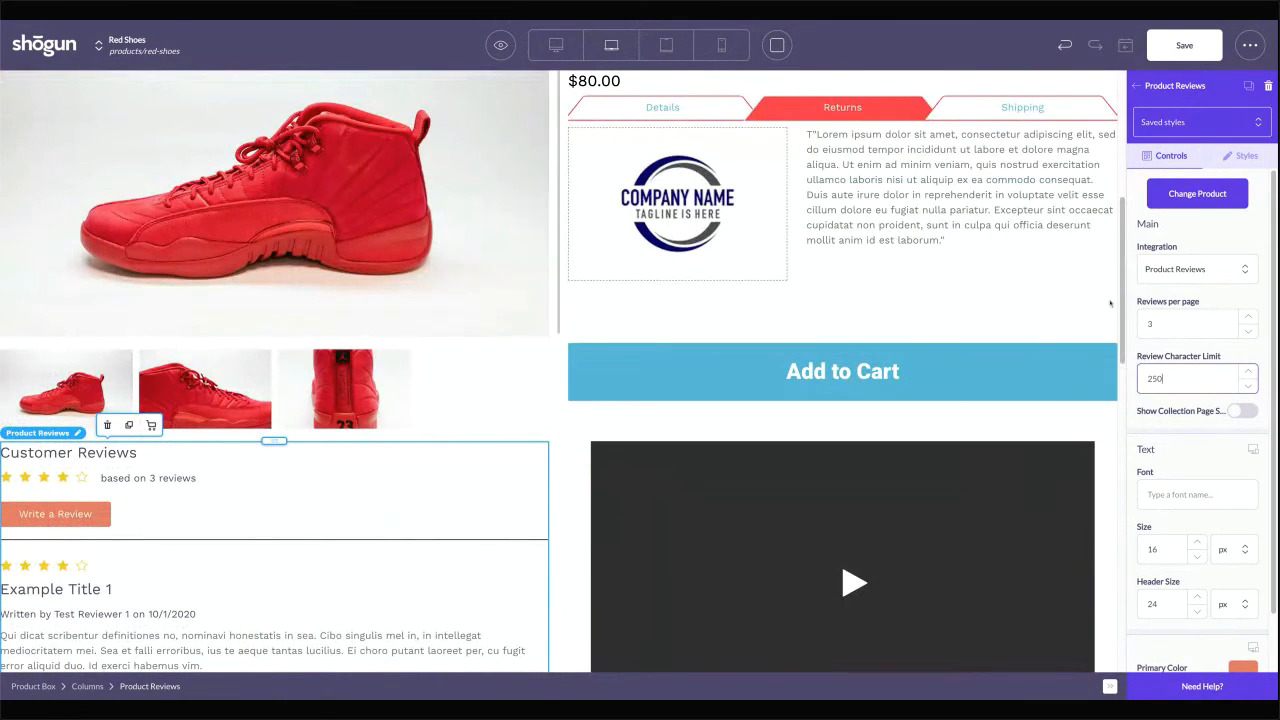
left_click(1250, 332)
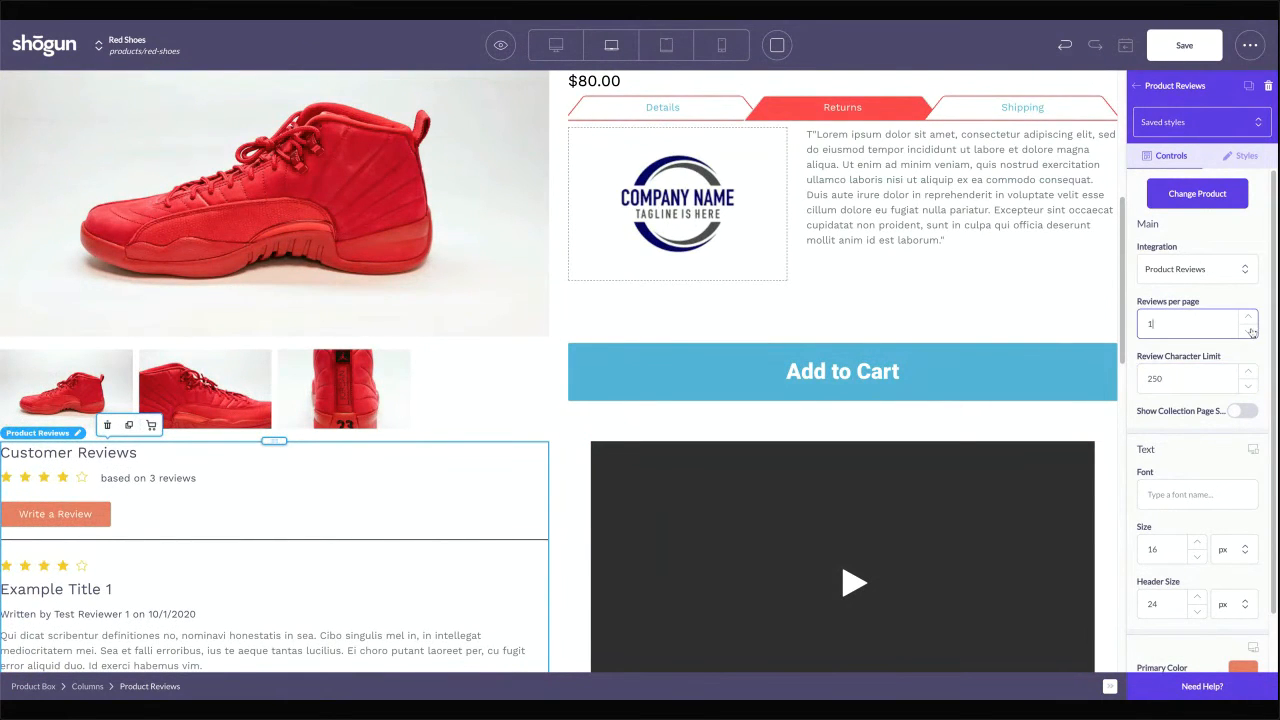
scroll(591, 458, "down", 1)
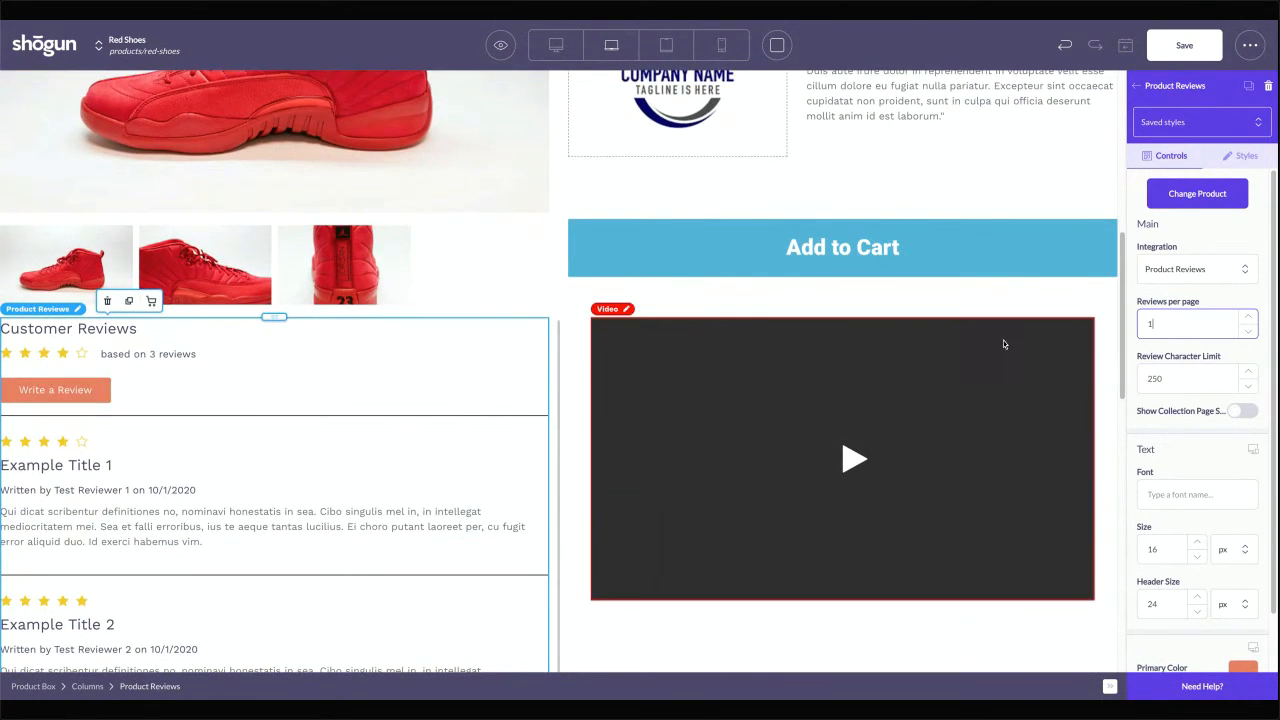
left_click(1248, 317)
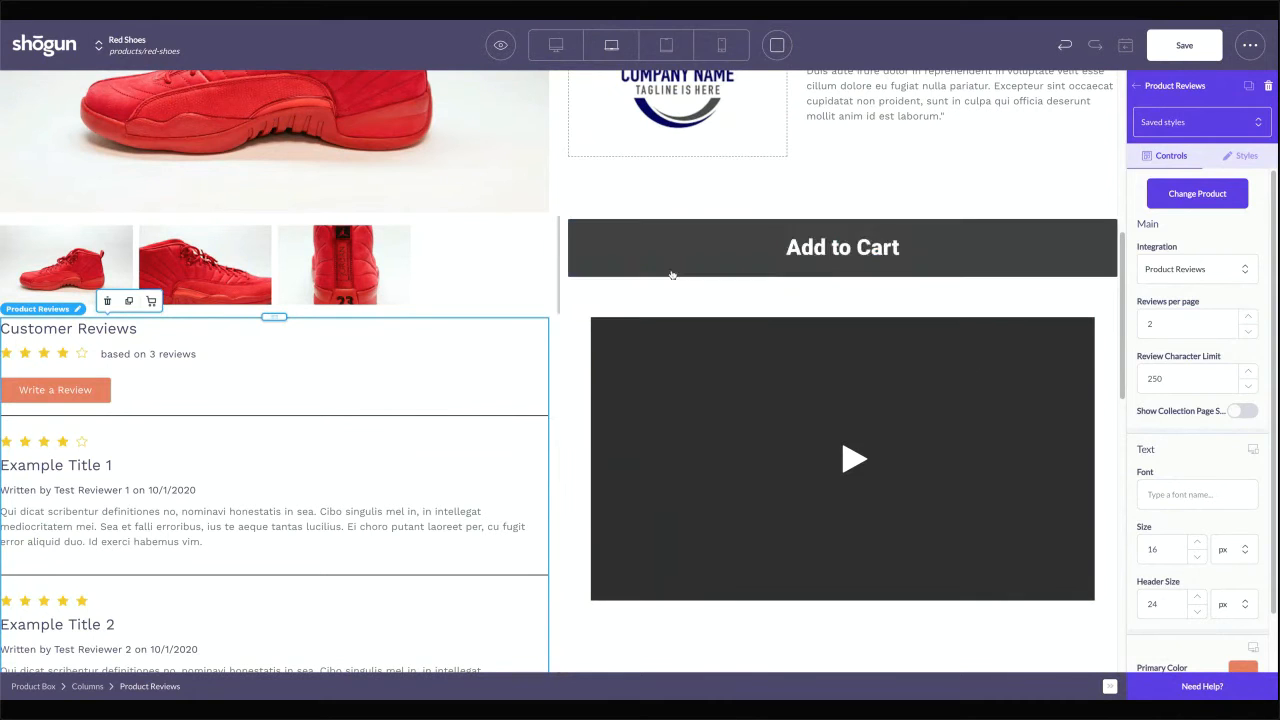
Save the Red Shoes page and publish it
left_click(724, 326)
left_click(1180, 45)
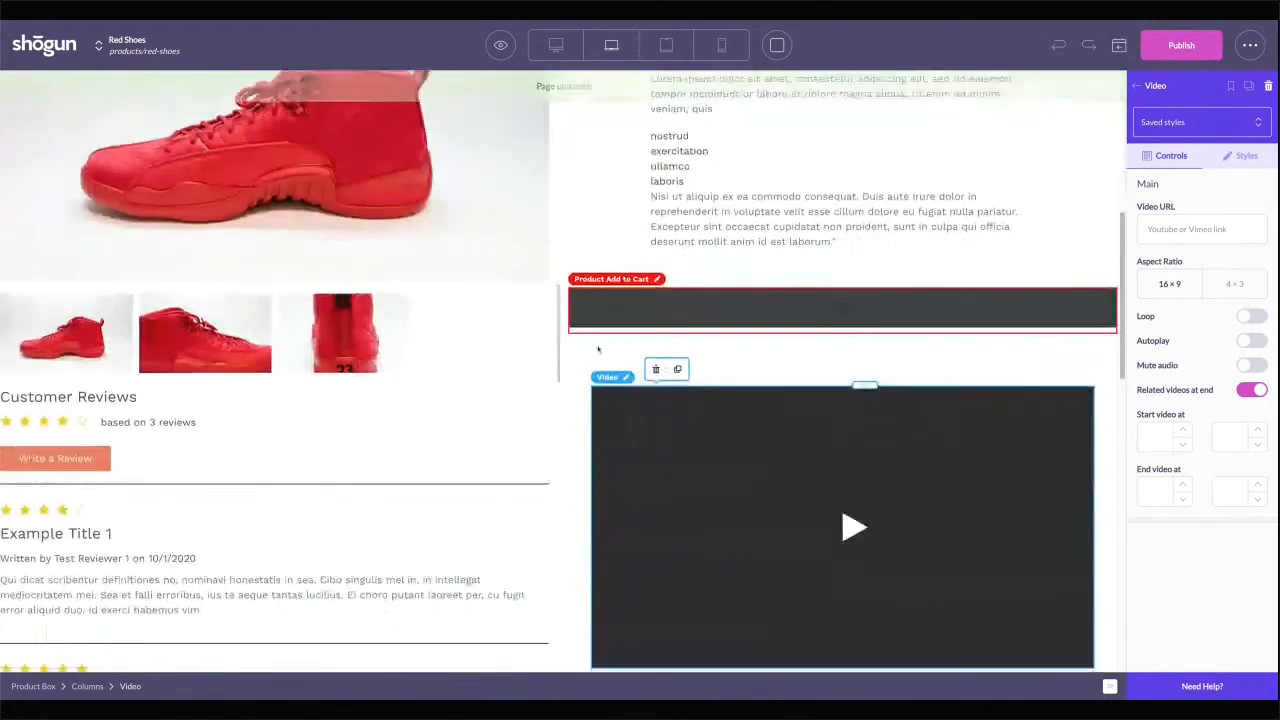
scroll(551, 370, "up", 3)
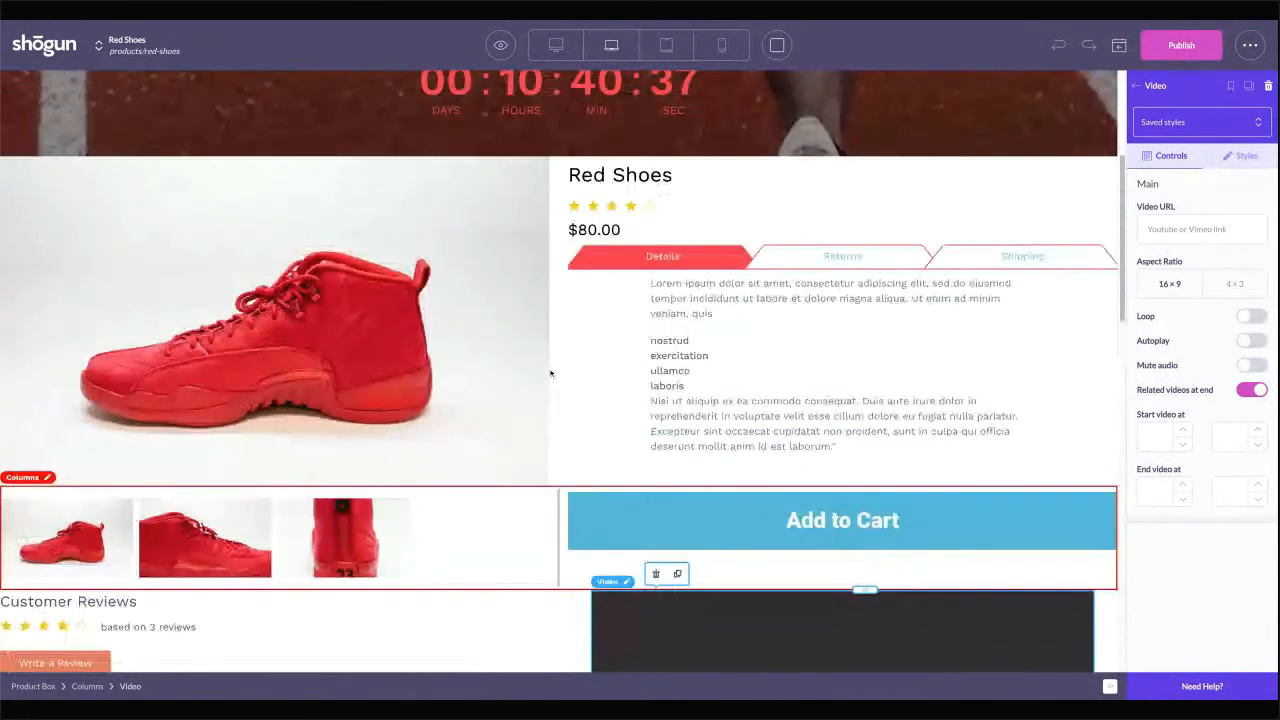
scroll(558, 323, "down", 1)
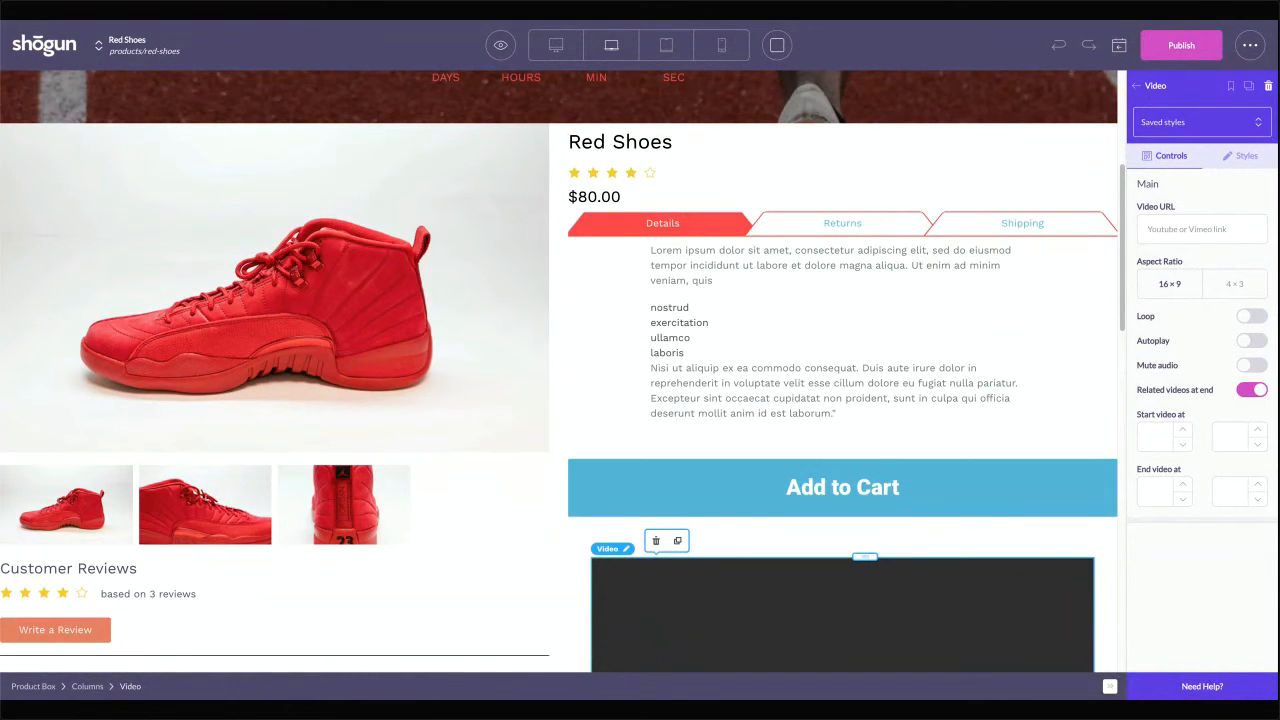
left_click(1181, 45)
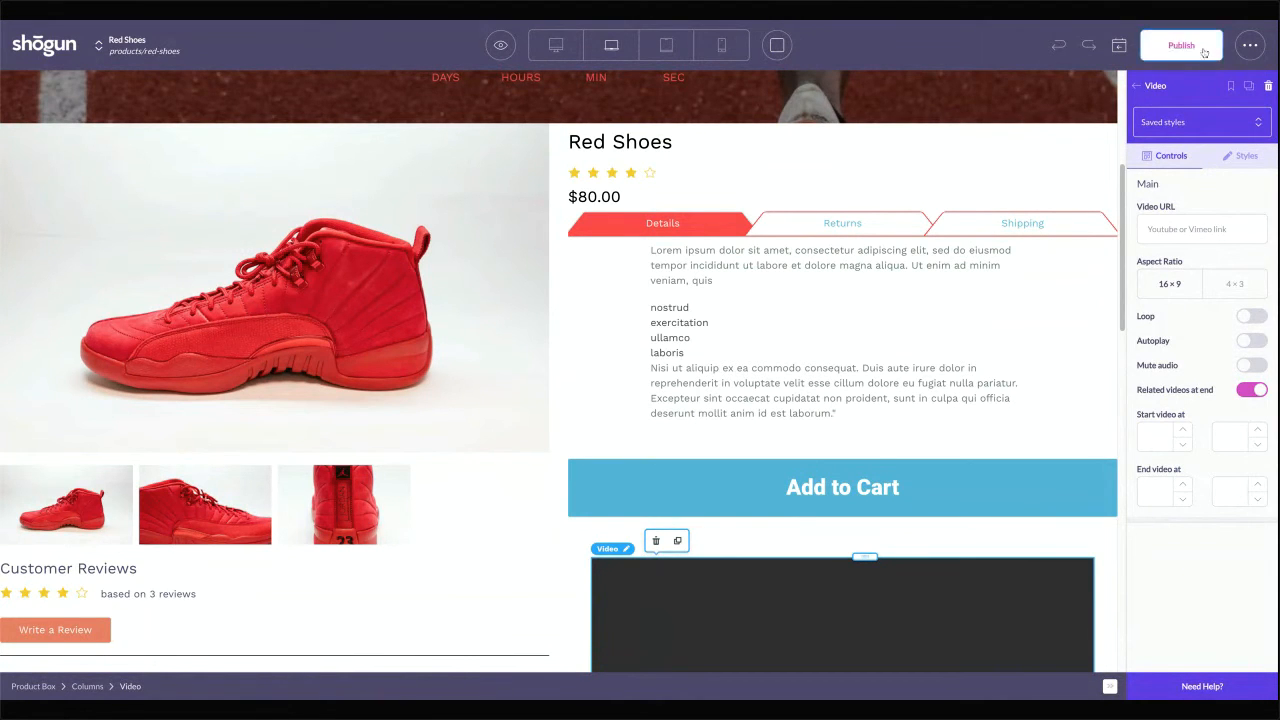
scroll(830, 347, "down", 1)
scroll(830, 347, "down", 1)
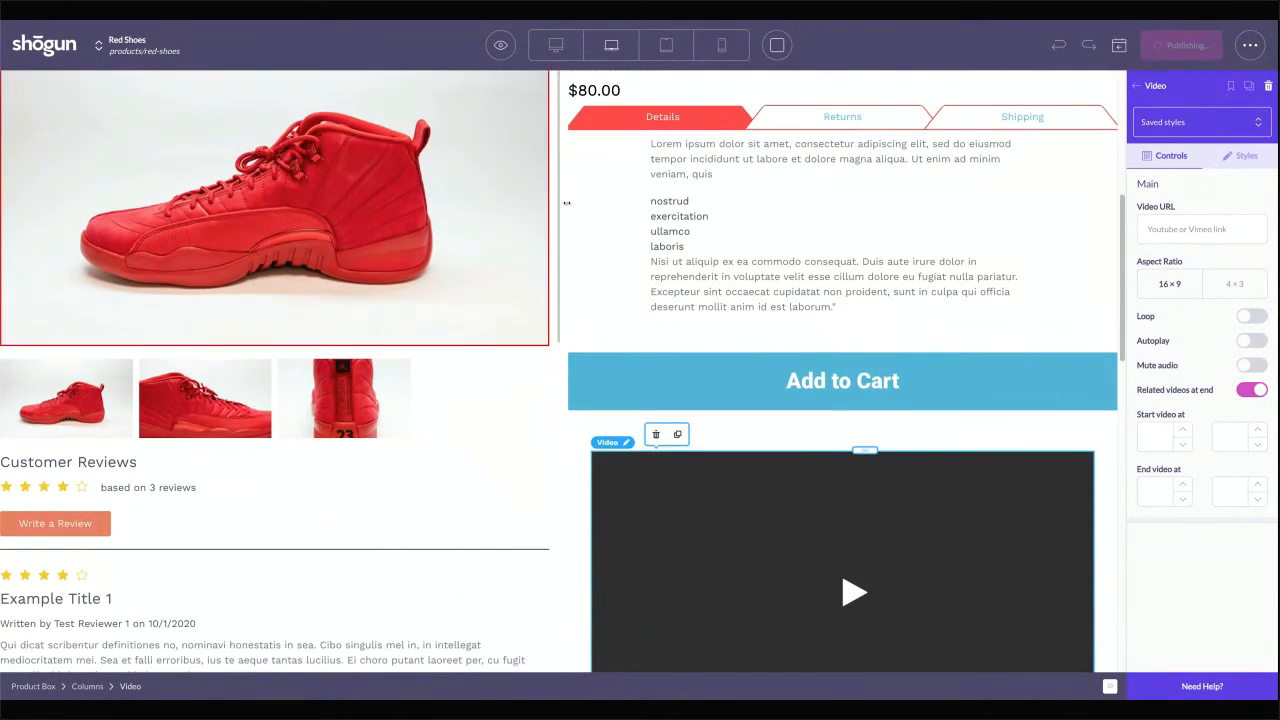
Review the page from the sale countdown banner down to the customer reviews and video, and check the live and preview viewing options
scroll(800, 300, "up", 3)
scroll(867, 321, "up", 1)
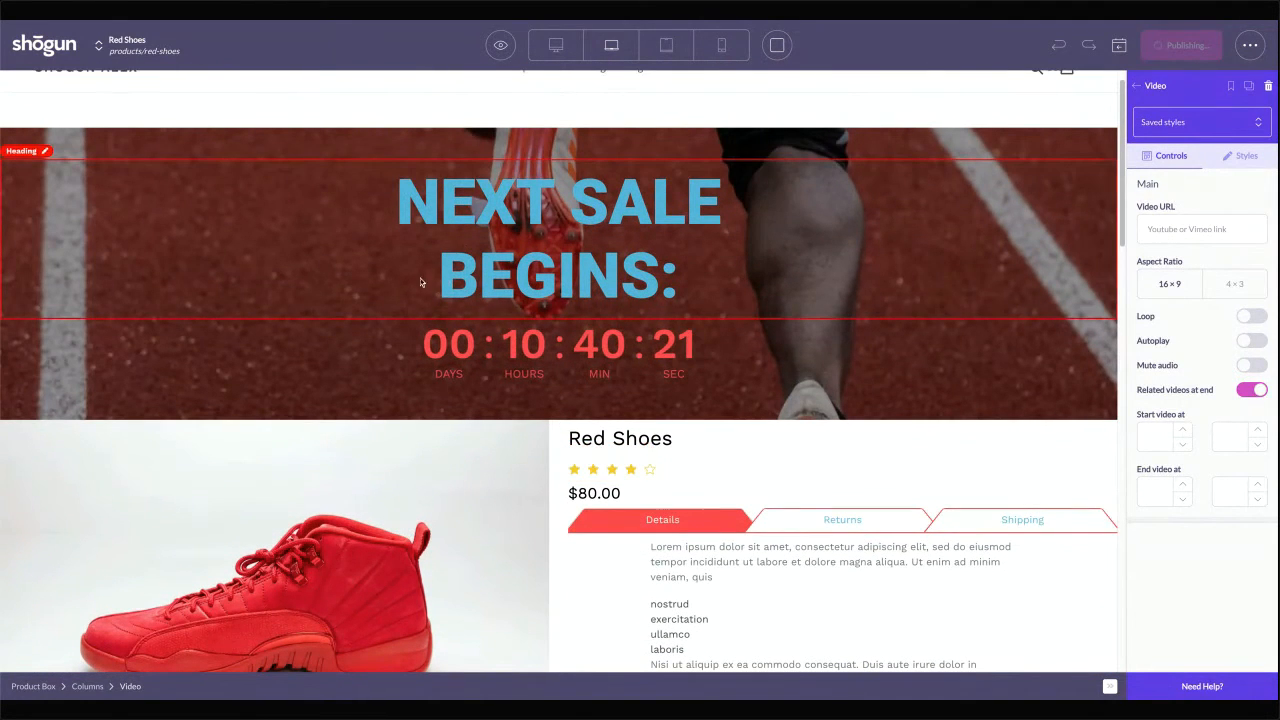
left_click(269, 182)
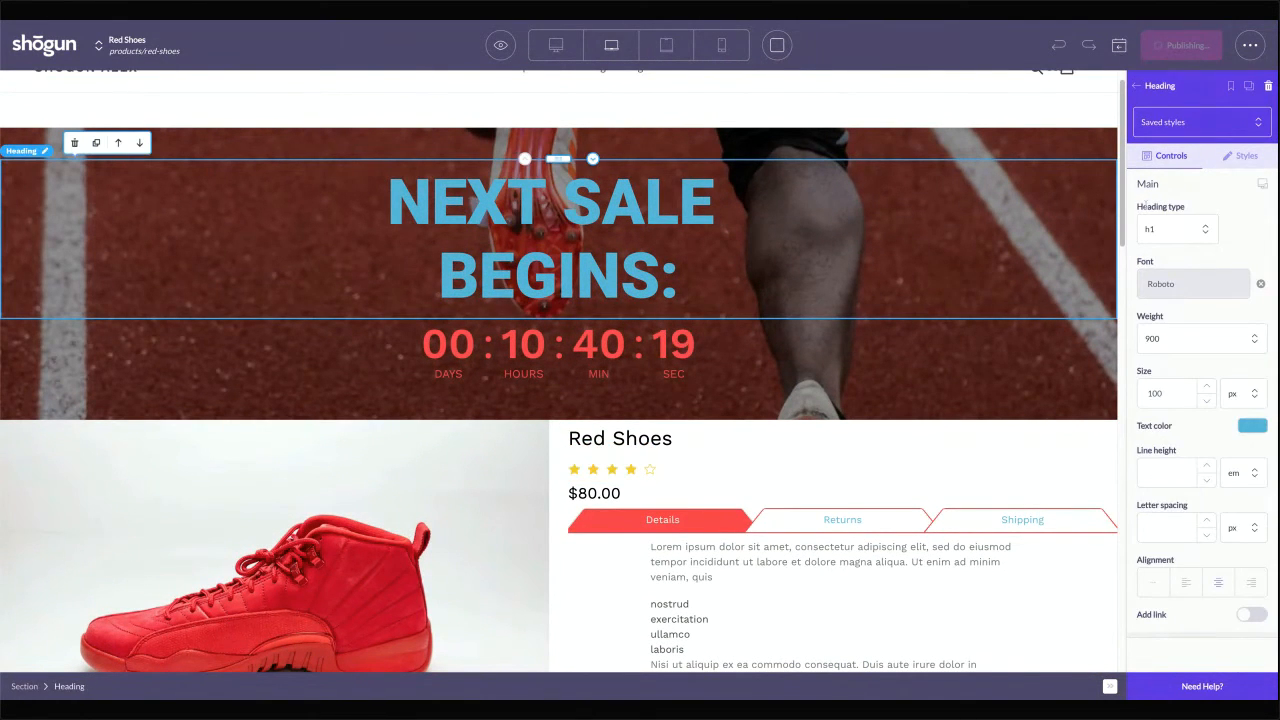
left_click(1137, 86)
scroll(1166, 150, "up", 5)
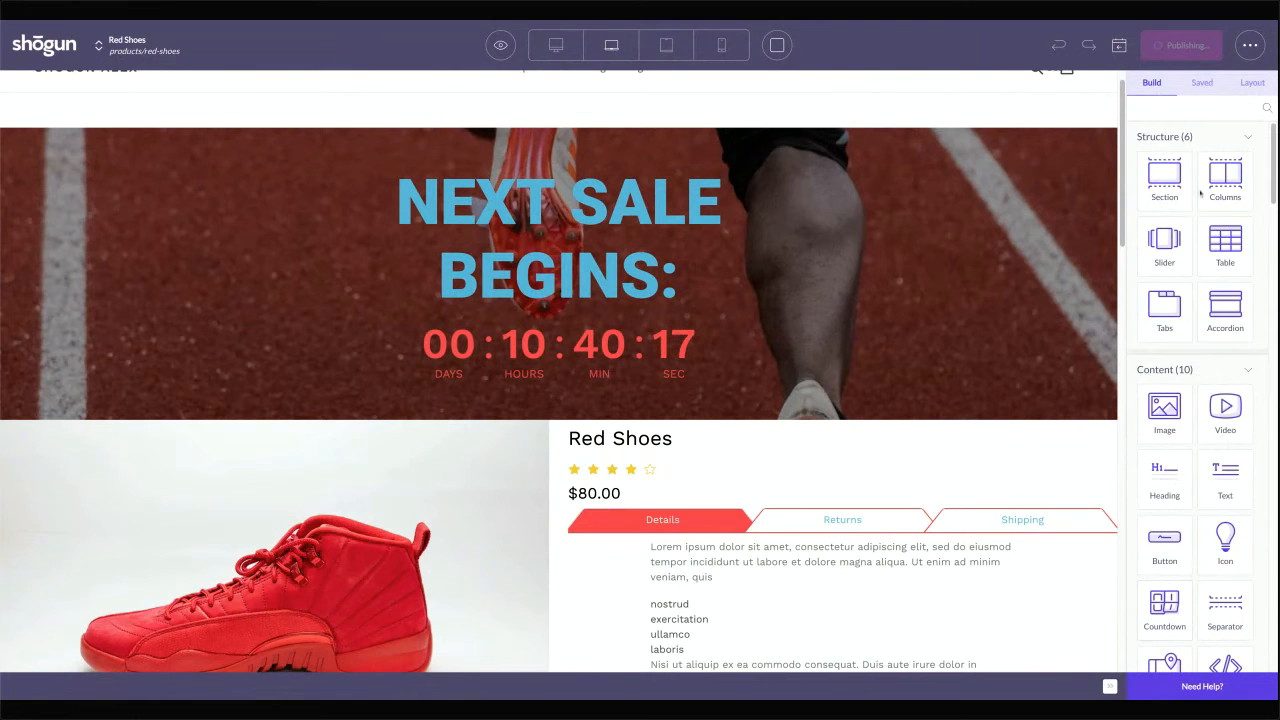
left_click(500, 45)
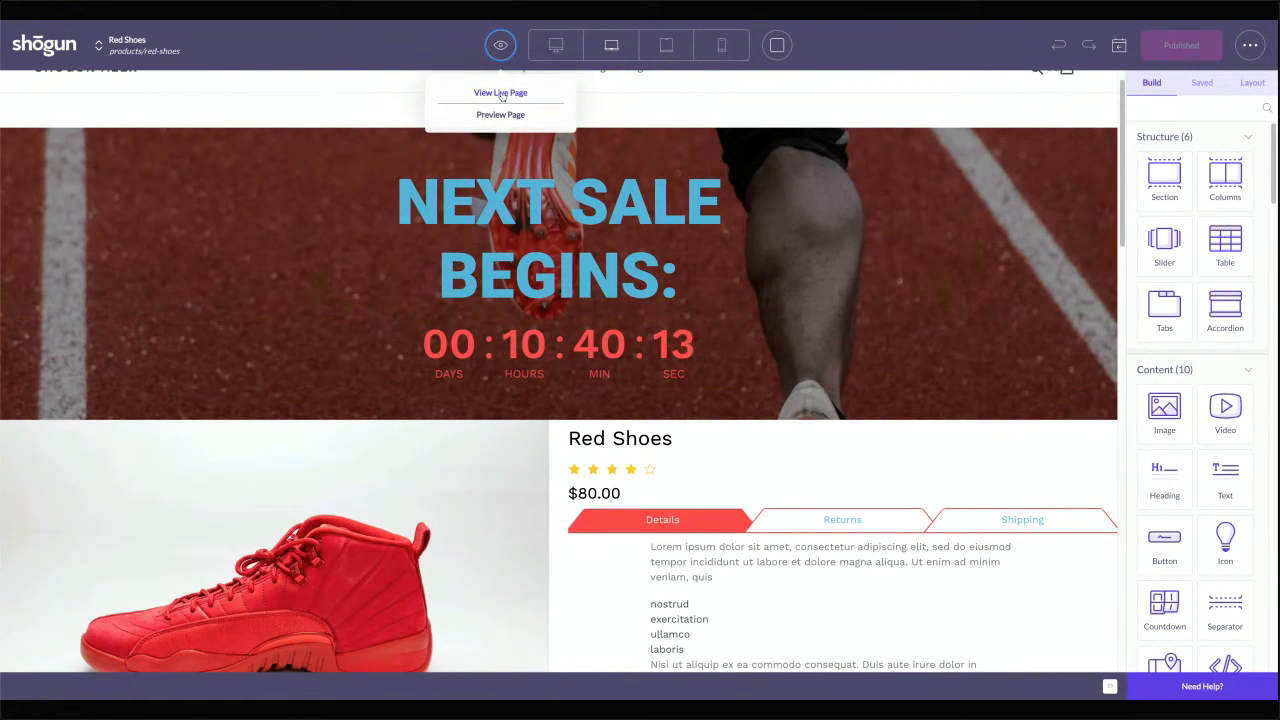
scroll(349, 409, "down", 6)
left_click(400, 383)
scroll(530, 443, "down", 1)
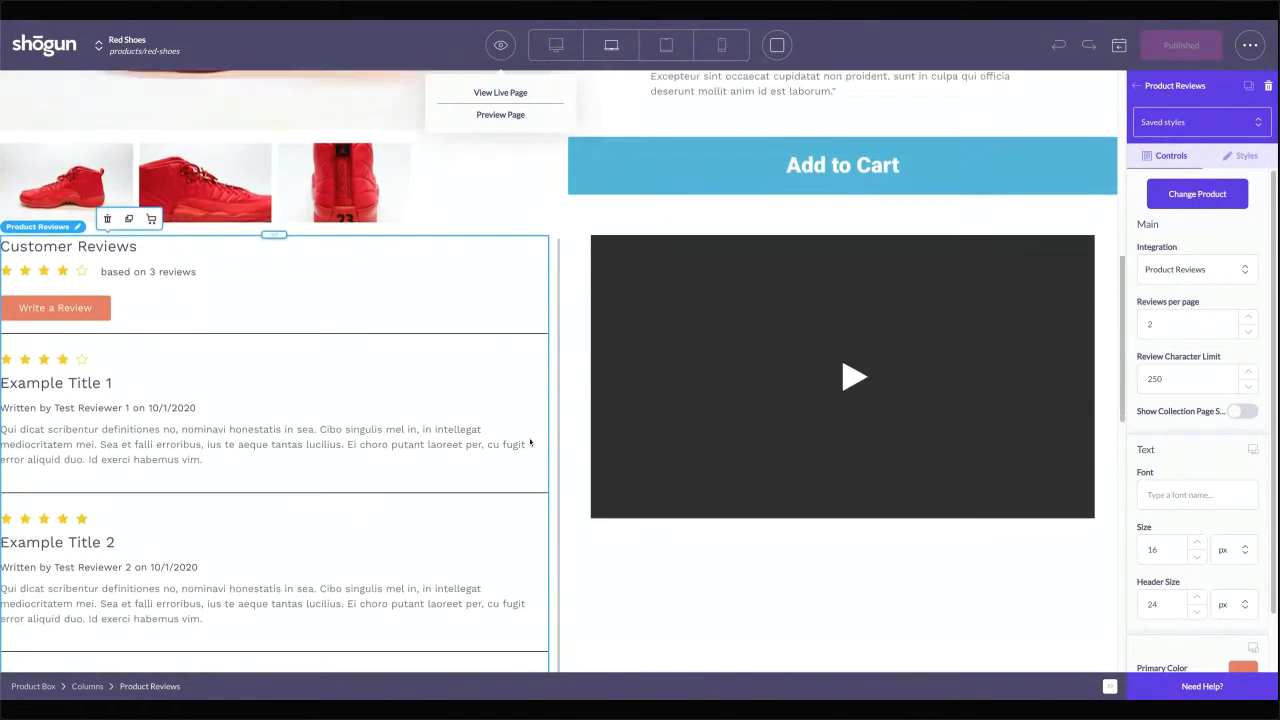
scroll(527, 460, "up", 5)
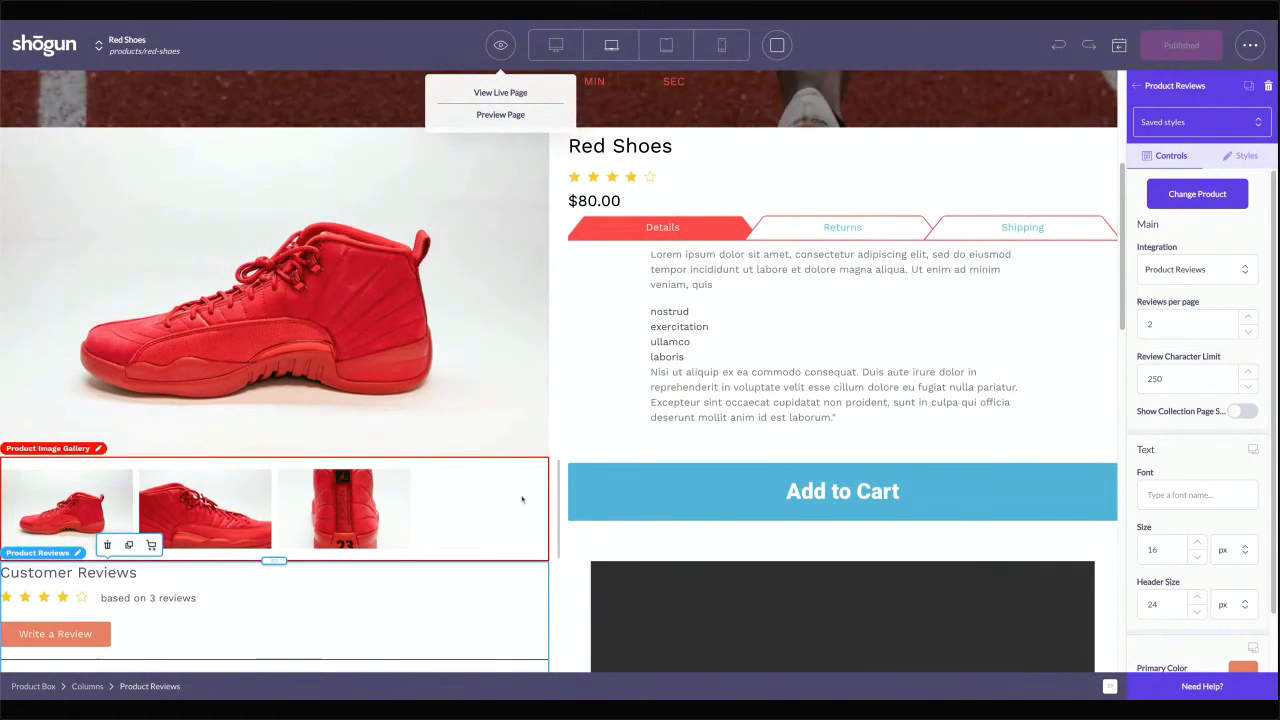
scroll(521, 498, "down", 3)
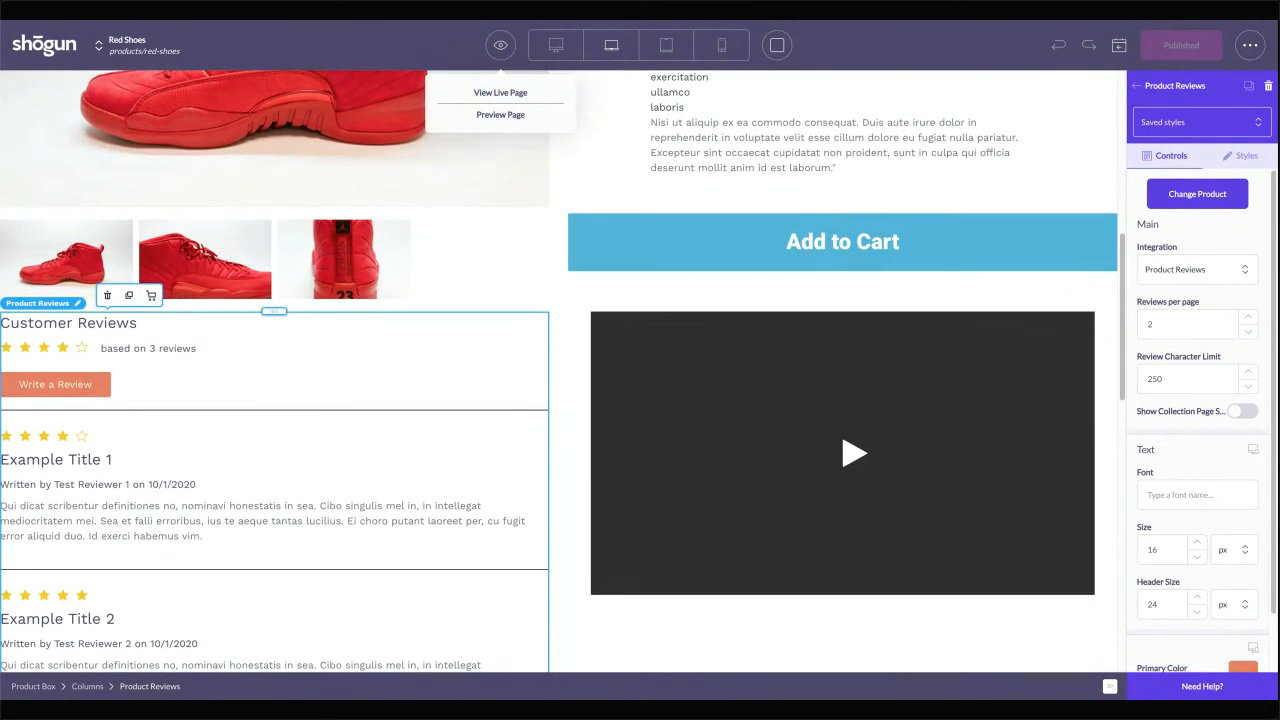
Open the page settings and examine the general settings and the SEO meta title and description fields
left_click(1250, 45)
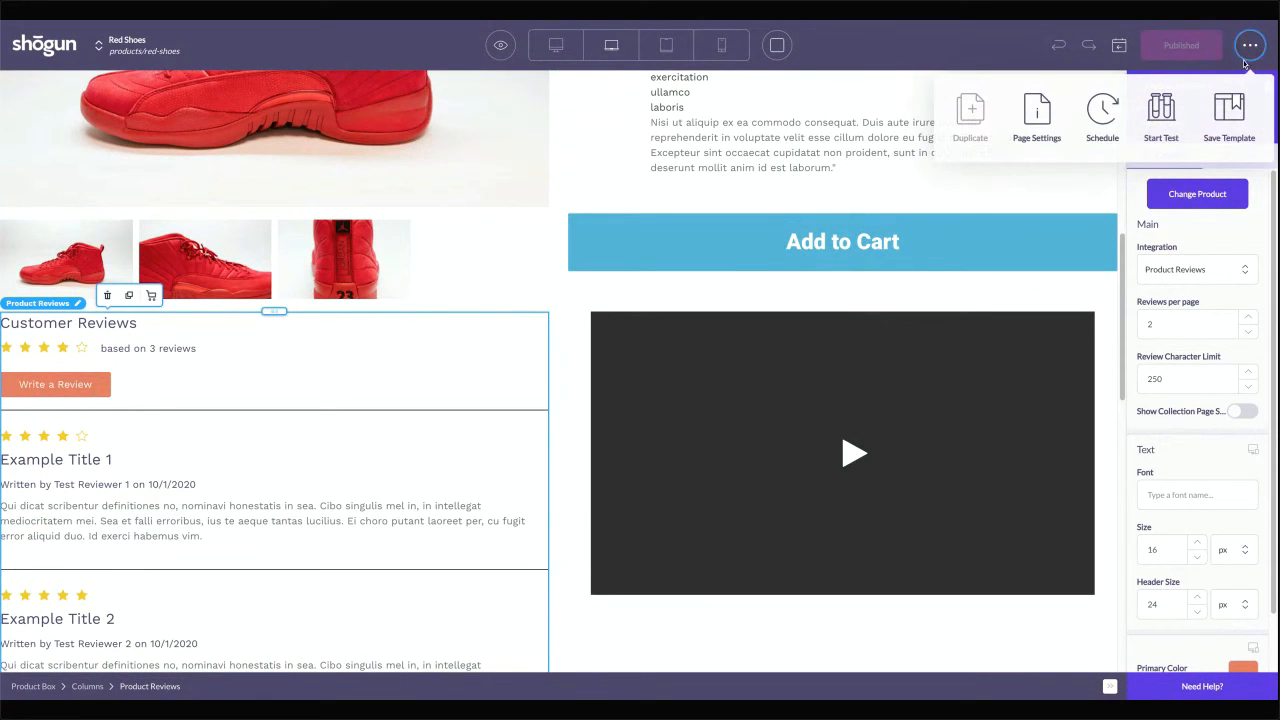
left_click(1036, 118)
scroll(992, 430, "down", 1)
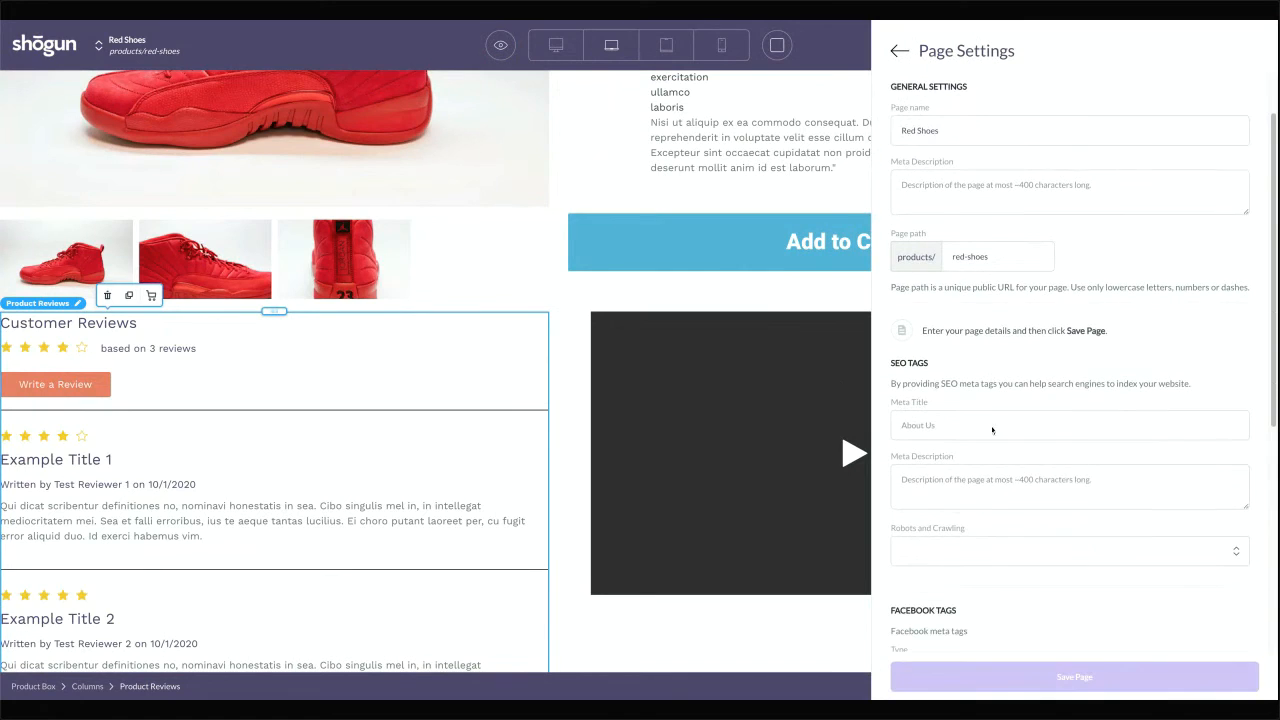
left_click(938, 430)
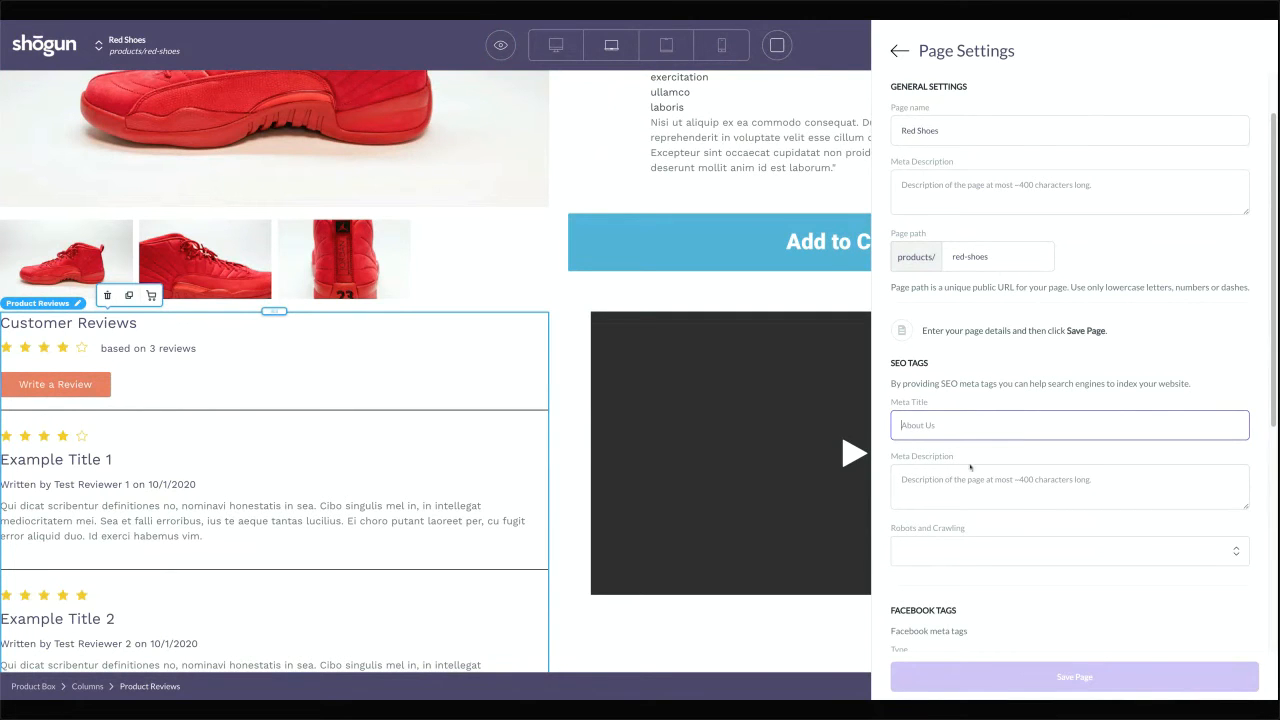
Examine the Facebook meta tag fields and the page layout setting, and close the page settings without changes
scroll(969, 467, "down", 4)
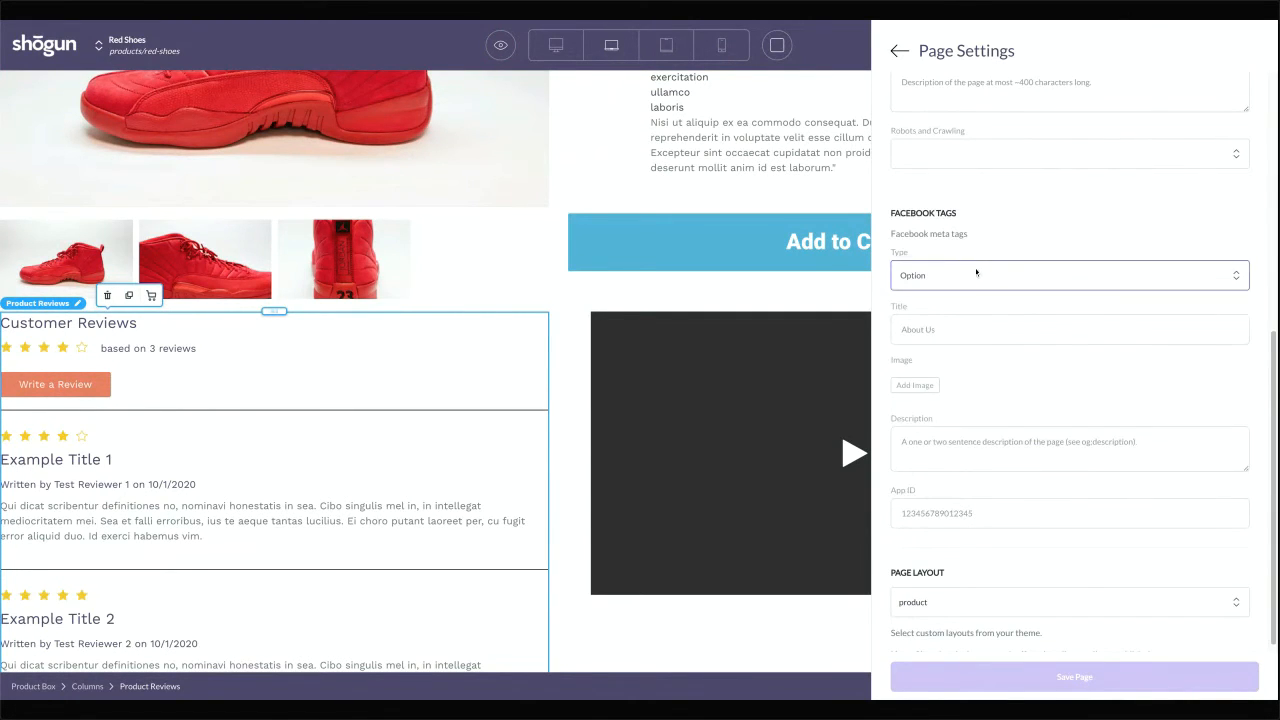
left_click_drag(914, 234, 969, 217)
left_click(950, 245)
left_click(970, 218)
scroll(984, 247, "up", 1)
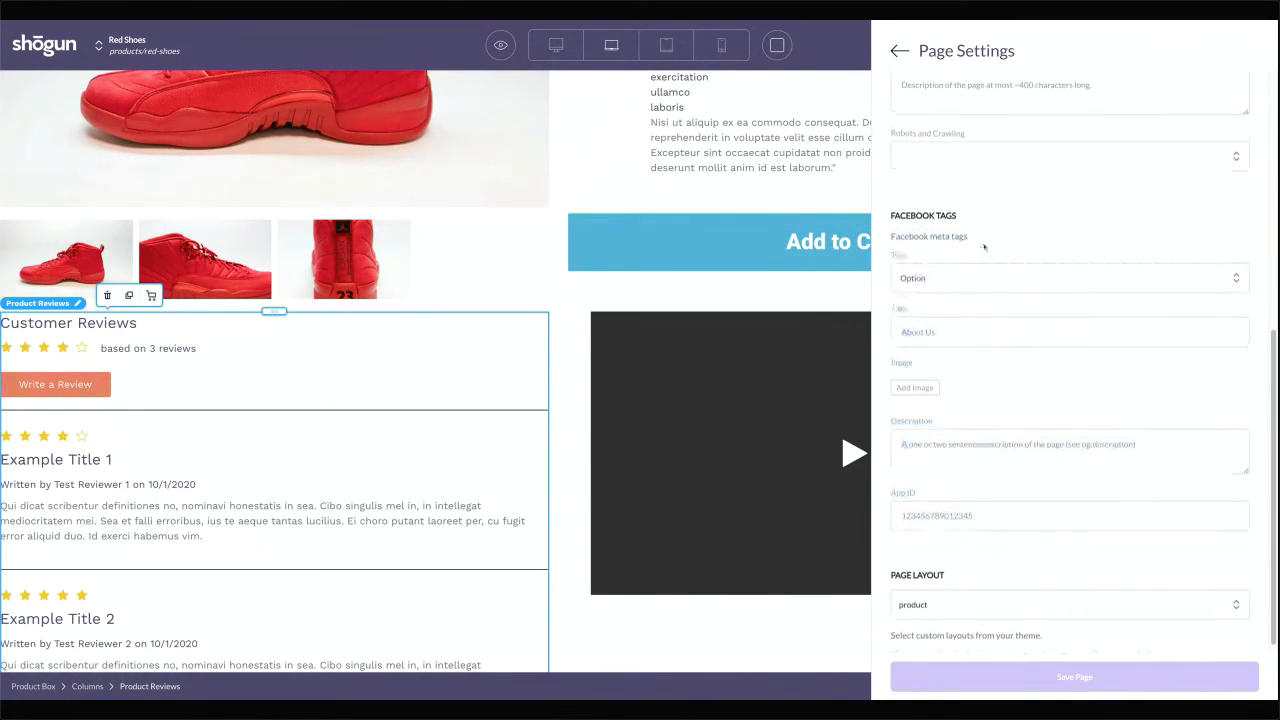
scroll(984, 247, "up", 1)
left_click_drag(985, 526, 954, 243)
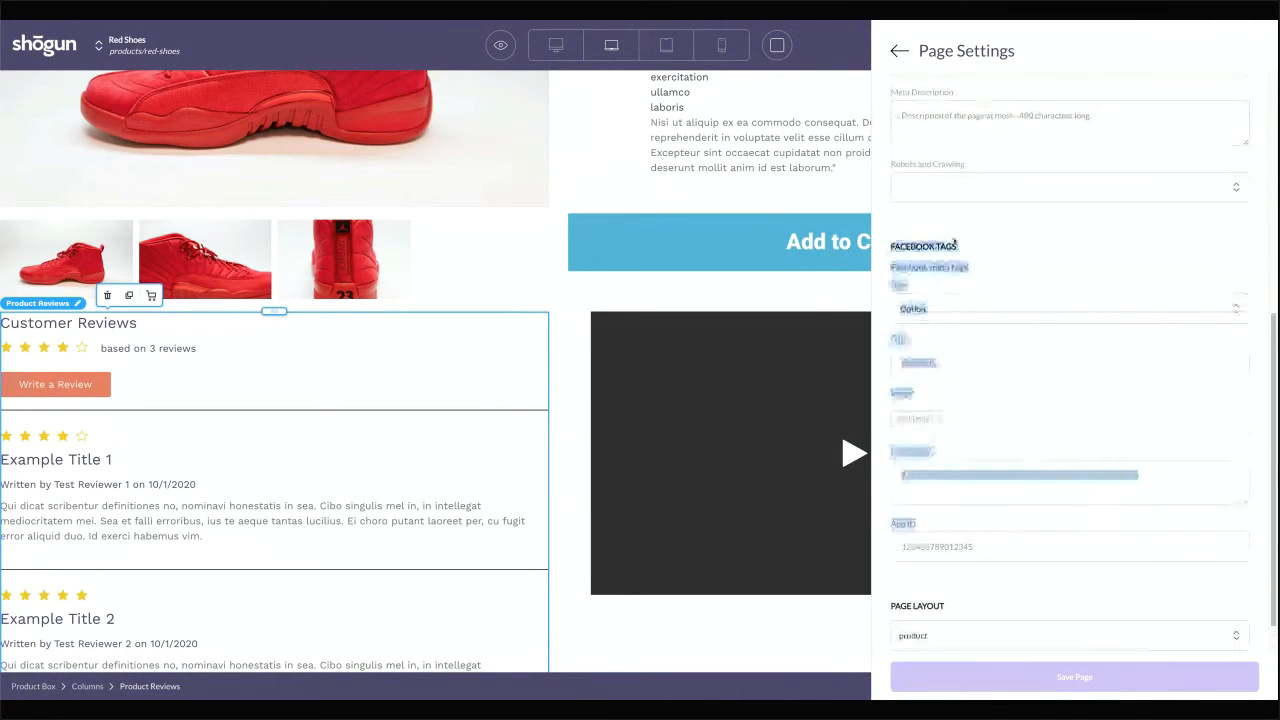
left_click(954, 243)
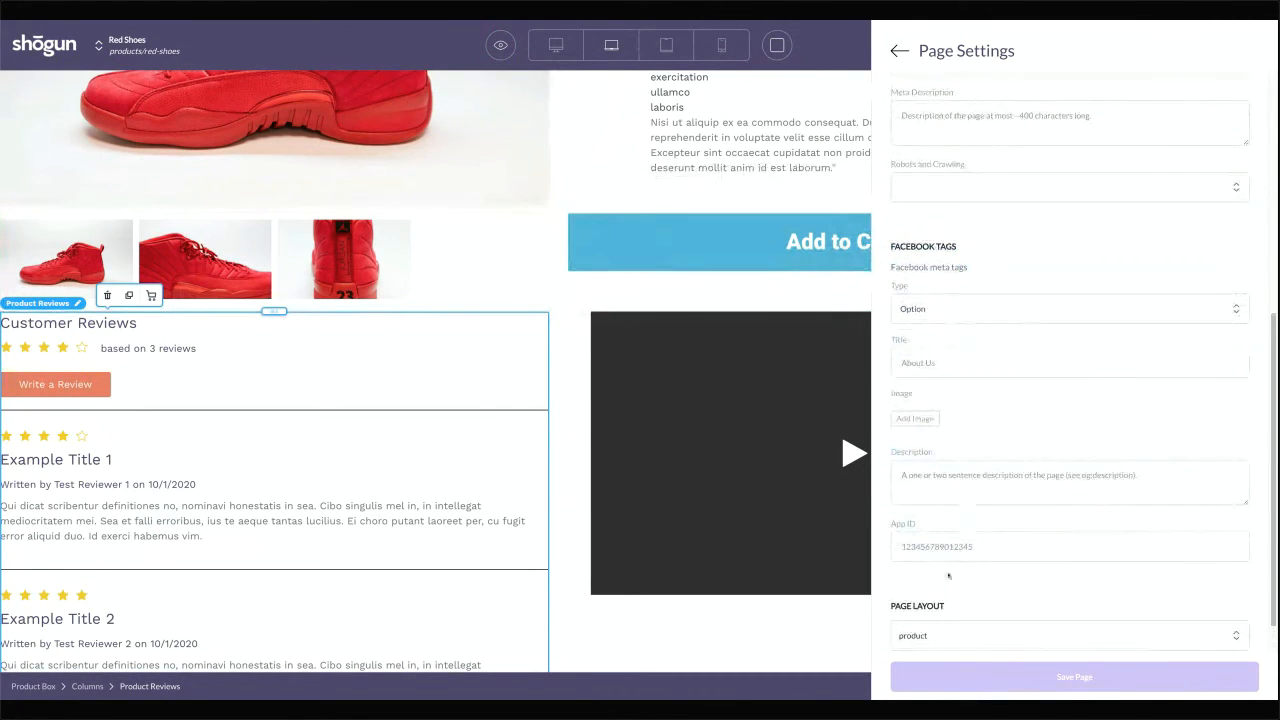
left_click(899, 50)
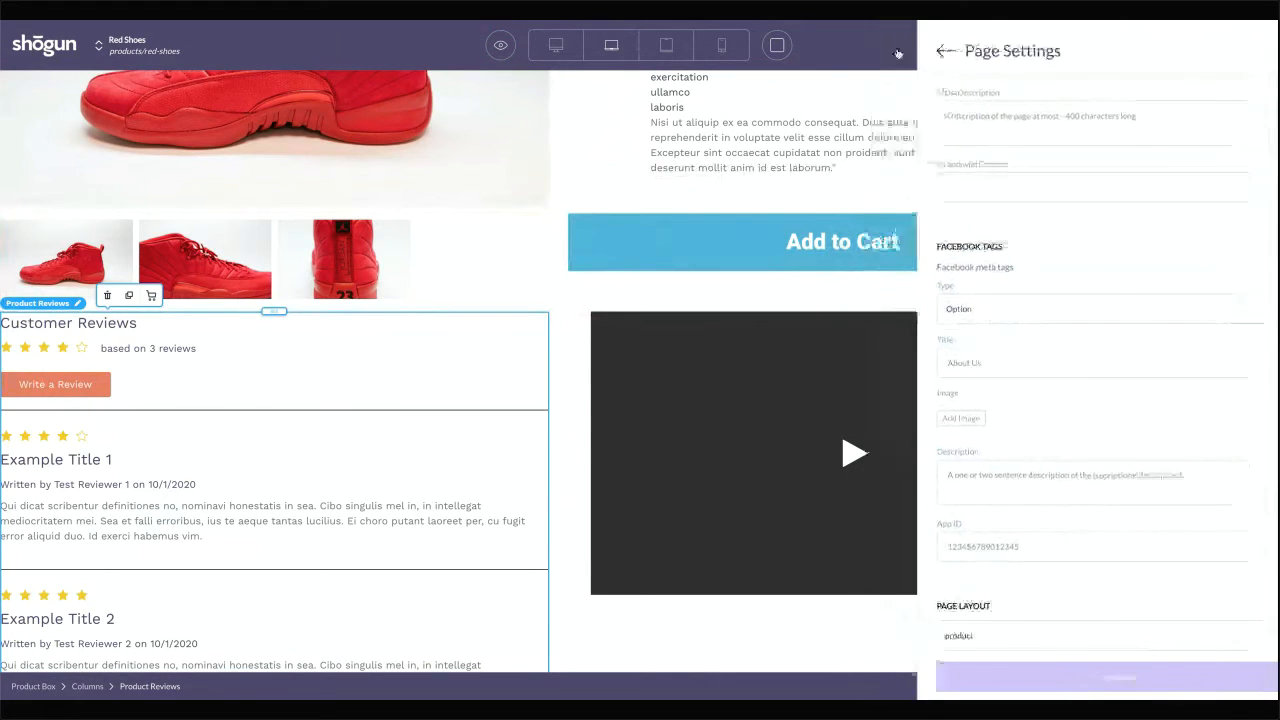
Set the space between columns to 0 px for the row holding the image gallery and Add to Cart
scroll(553, 326, "up", 2)
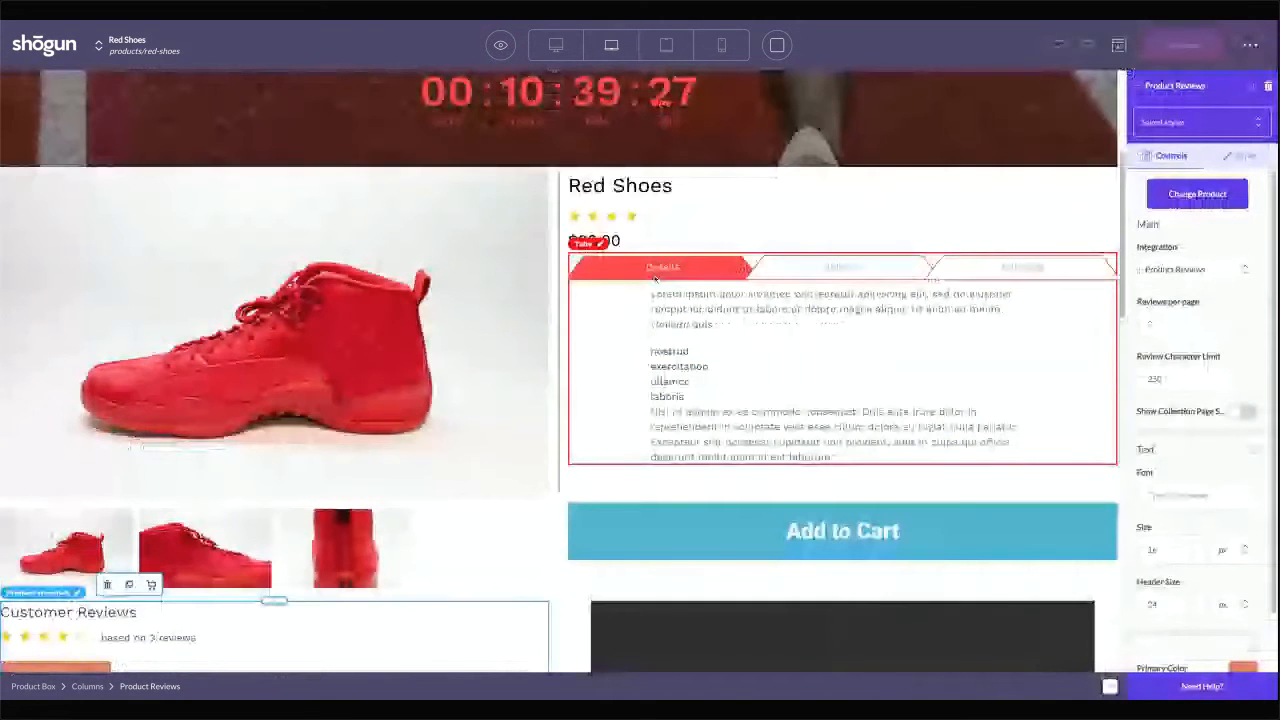
scroll(655, 278, "up", 3)
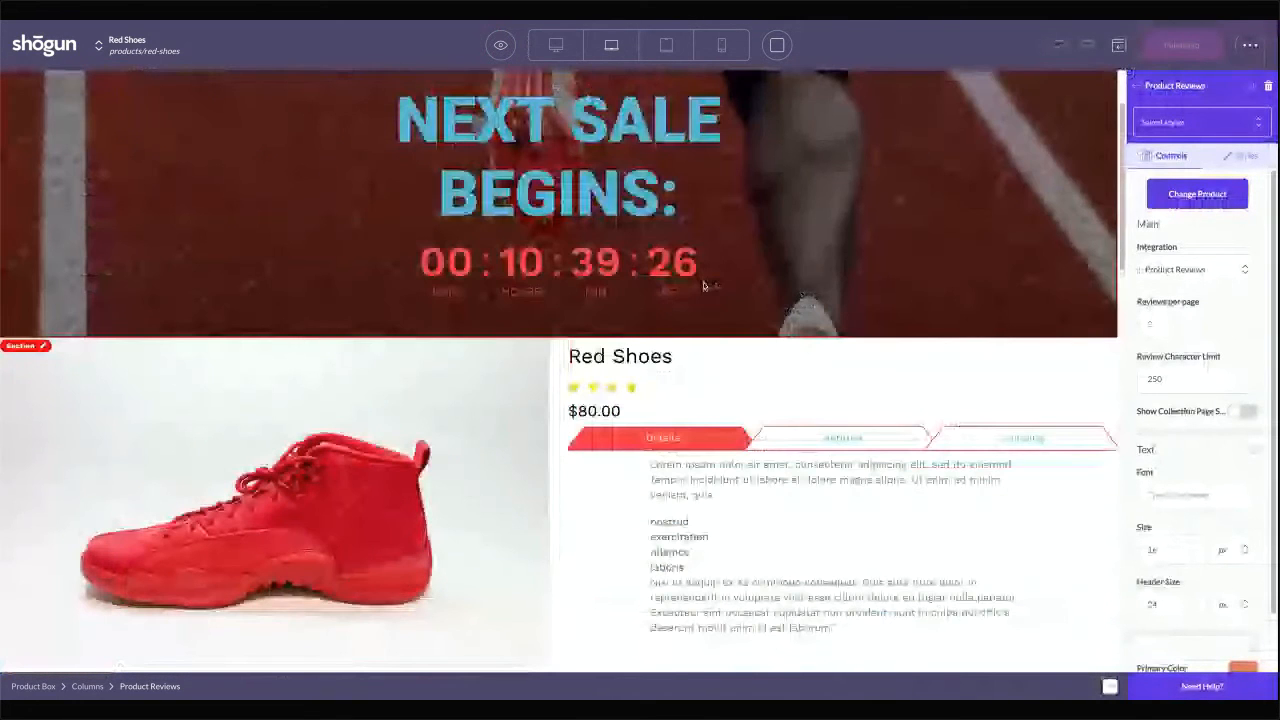
scroll(703, 287, "down", 5)
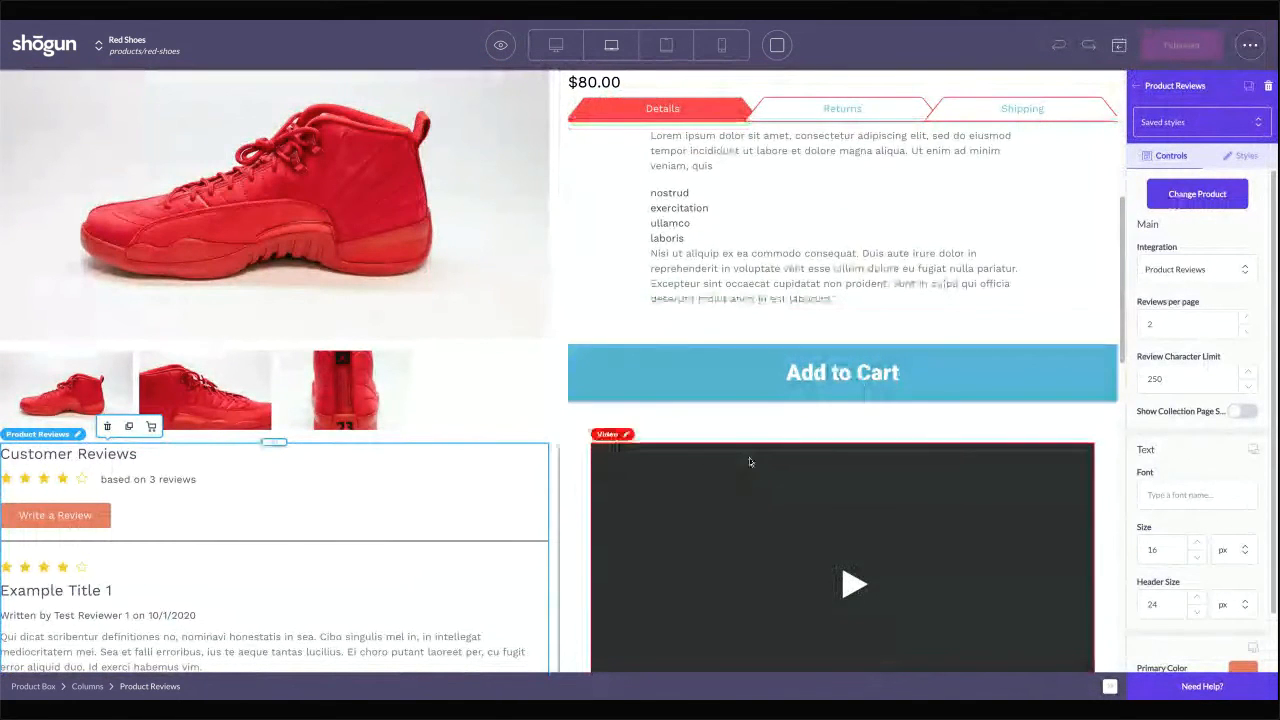
left_click(569, 412)
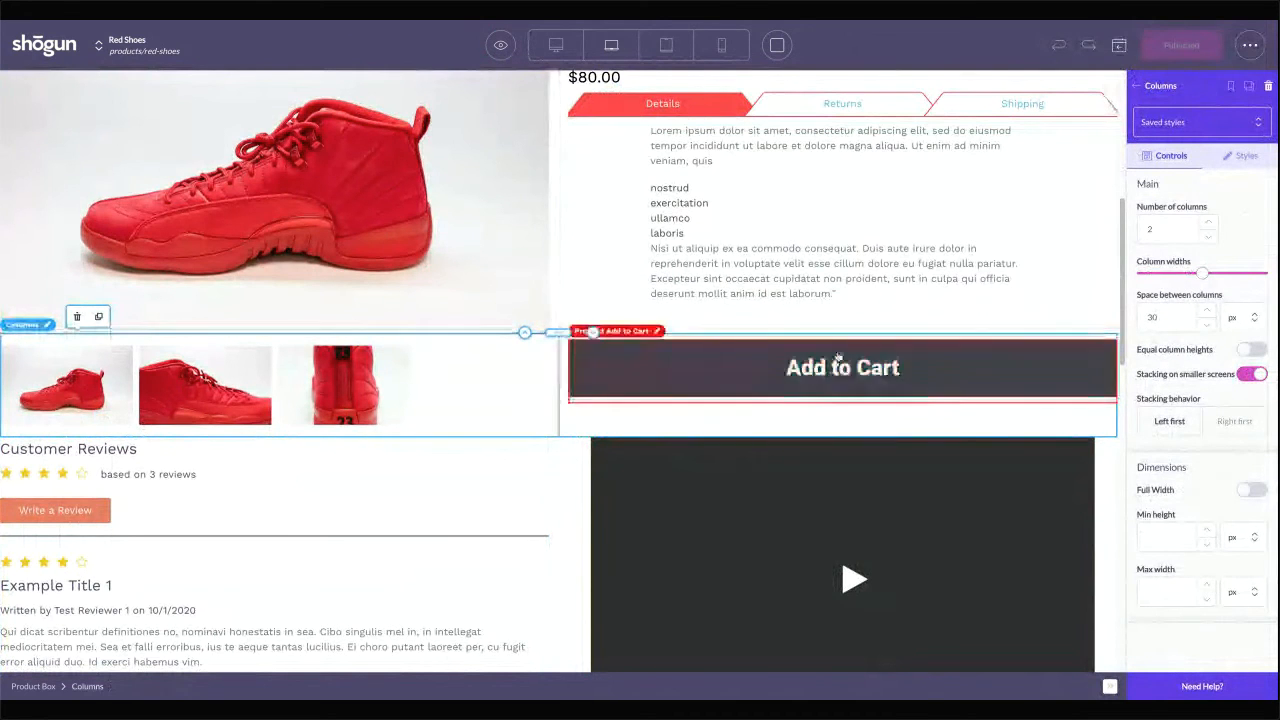
double_click(1162, 318)
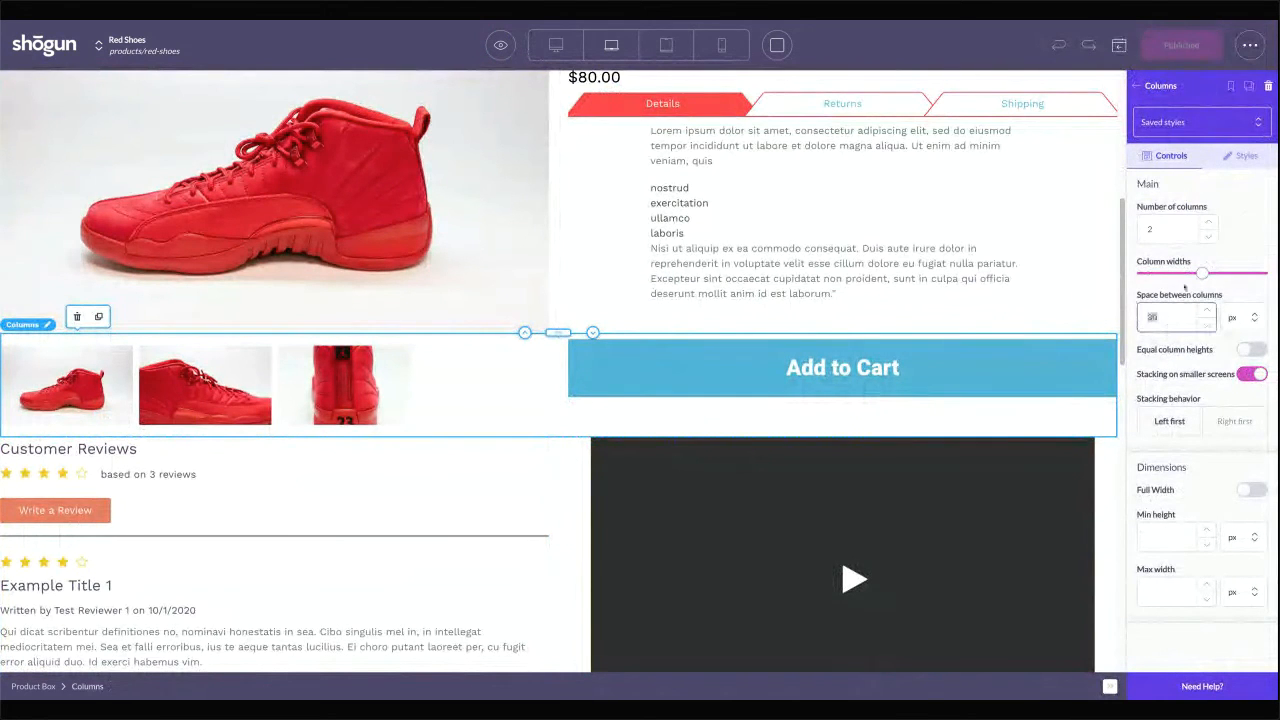
type("0")
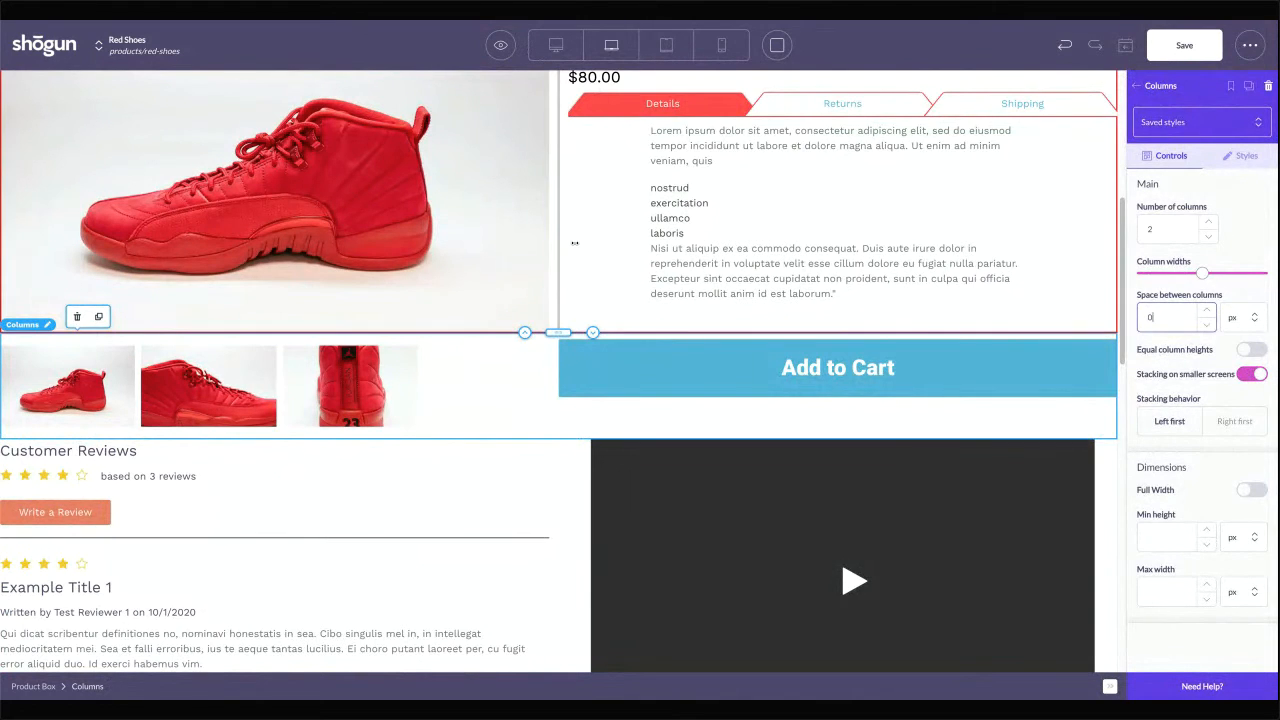
Move the Product Reviews element out of the columns to full width below them, and move the video into the left column
scroll(574, 271, "down", 2)
left_click(409, 388)
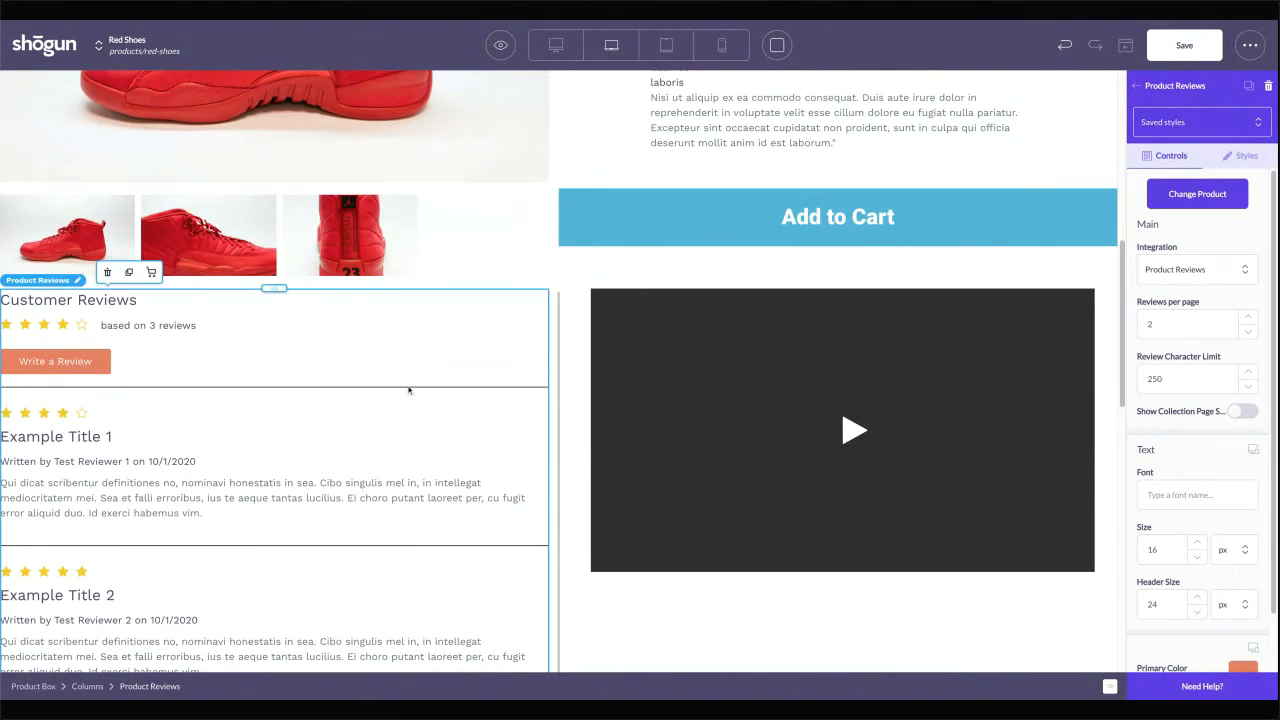
left_click_drag(274, 289, 540, 640)
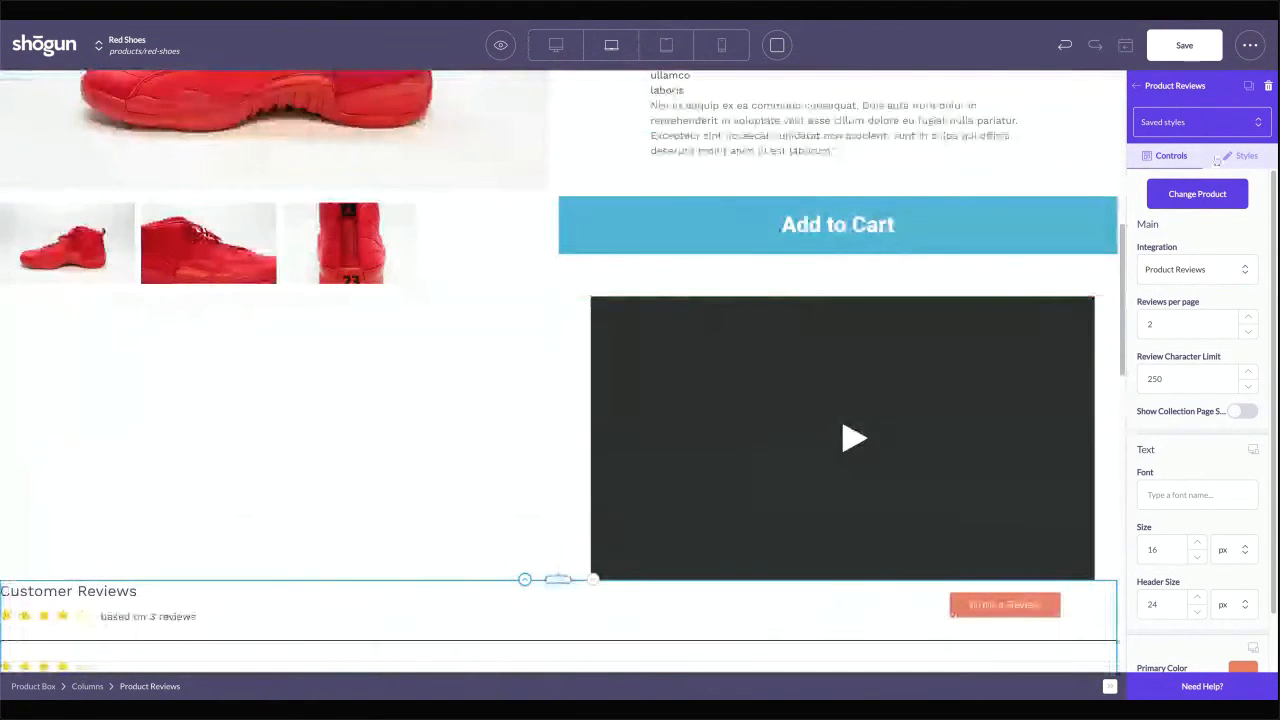
left_click(1150, 86)
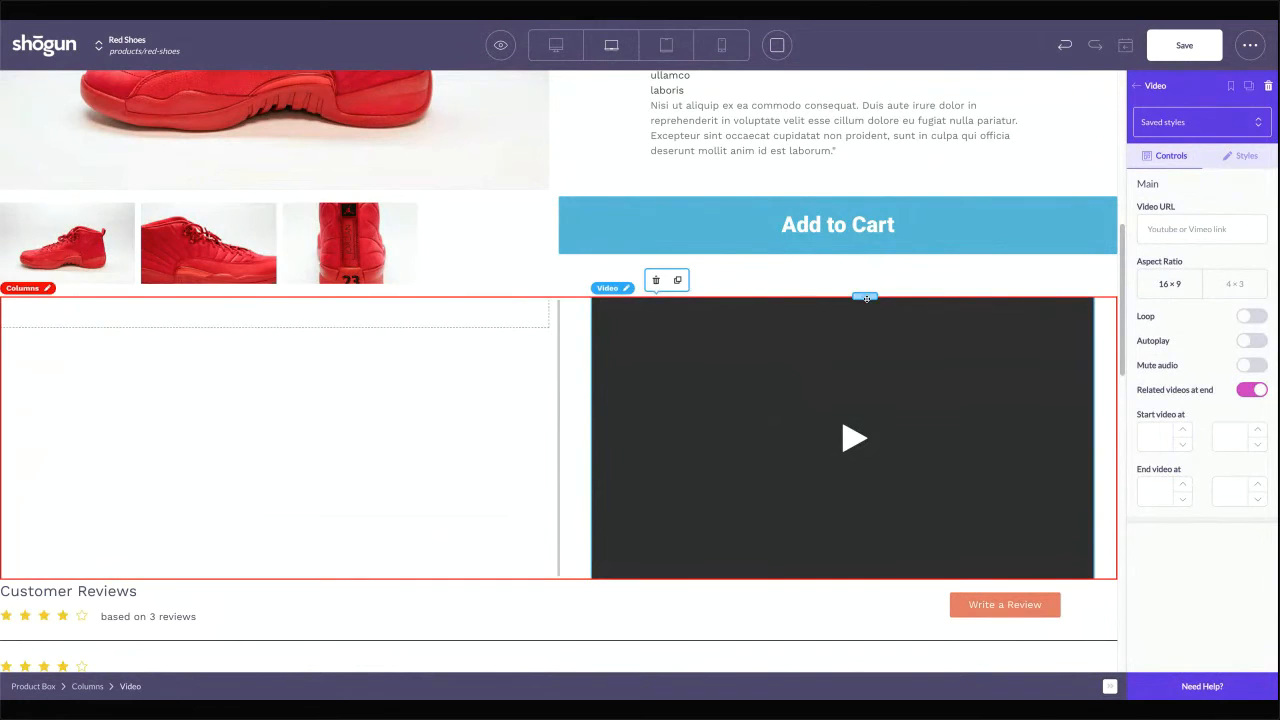
left_click_drag(865, 297, 370, 345)
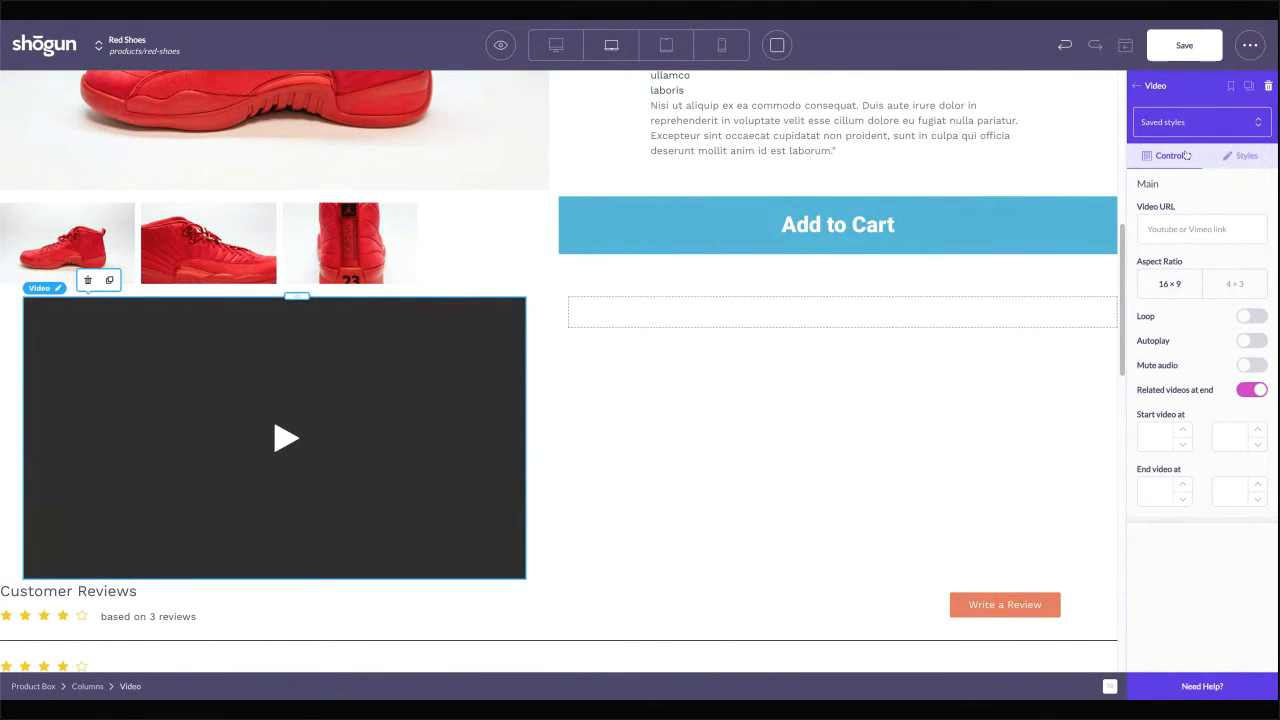
Add a Form Box in the empty column beside the video
left_click(1136, 85)
scroll(1188, 470, "down", 5)
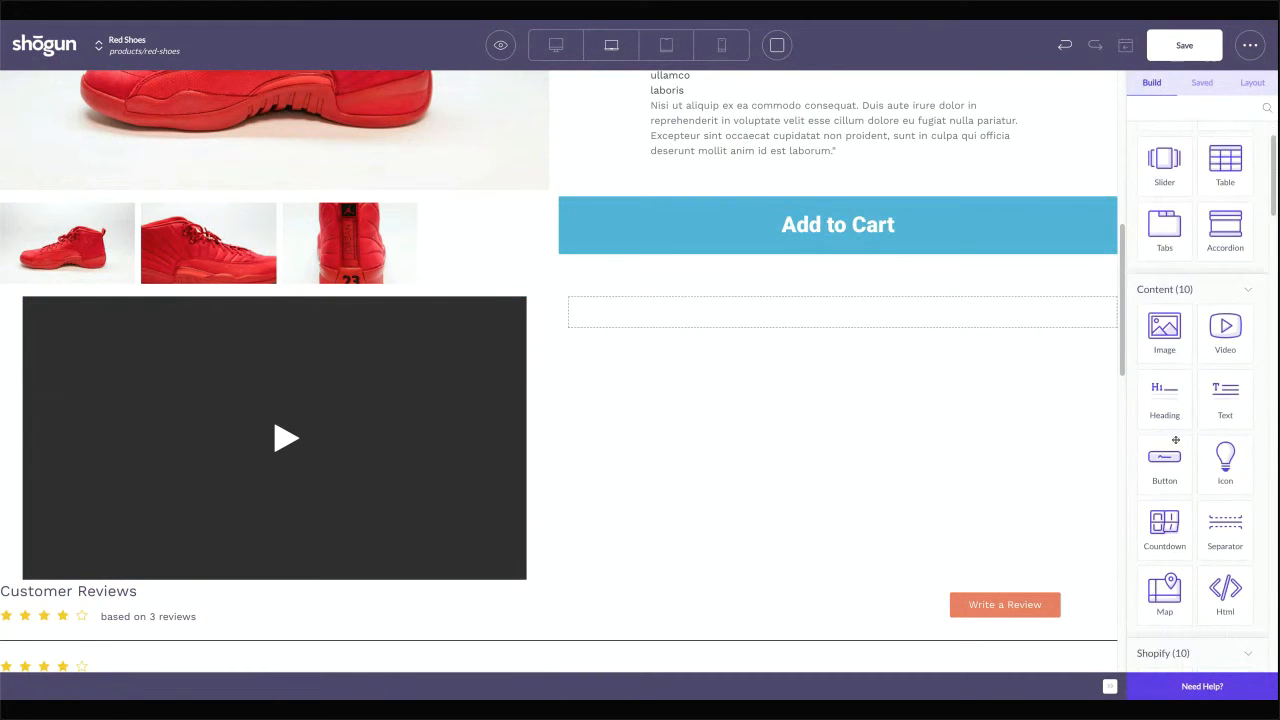
scroll(1188, 470, "down", 3)
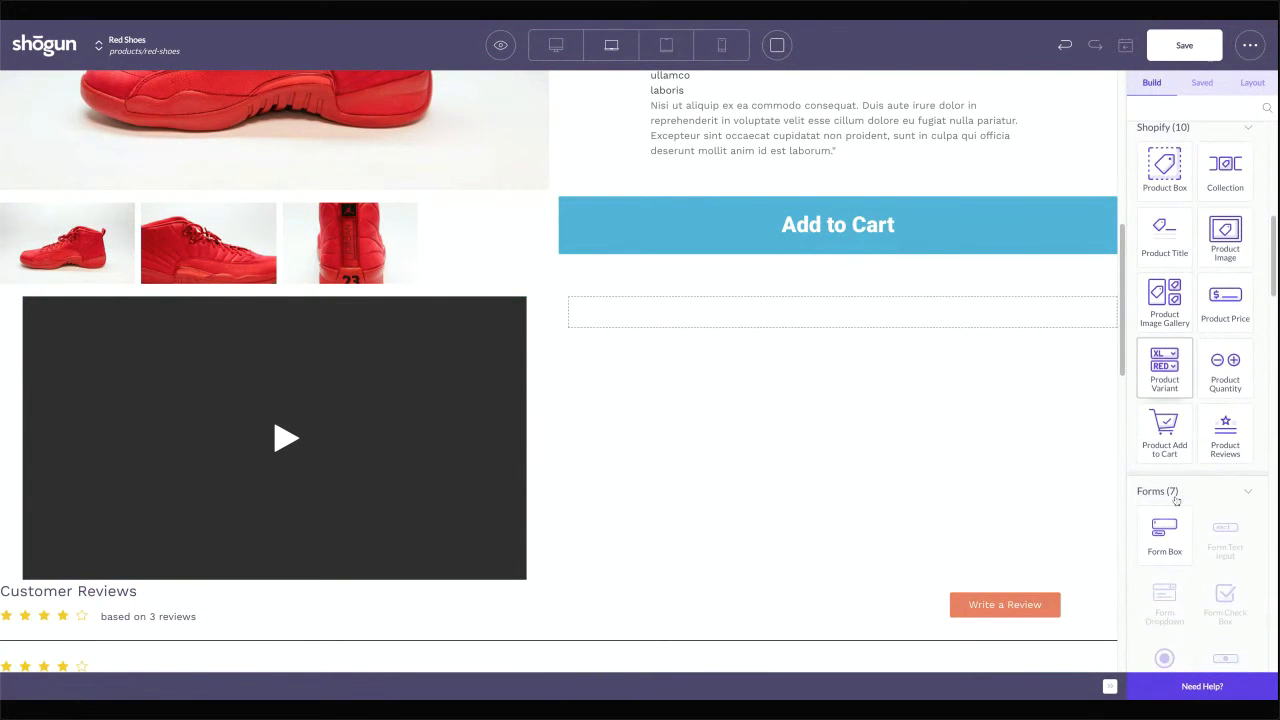
left_click_drag(1163, 530, 779, 355)
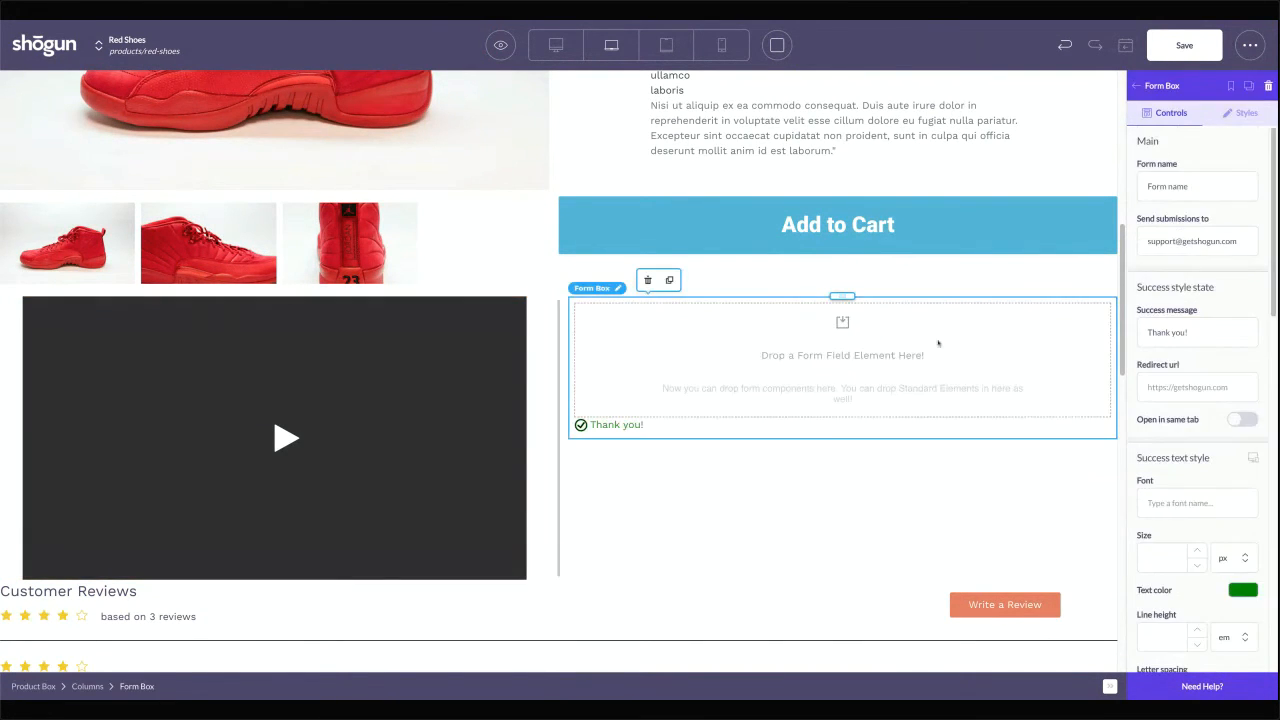
Name the form FUTURE SALES
left_click(1196, 200)
left_click_drag(1197, 205, 1082, 191)
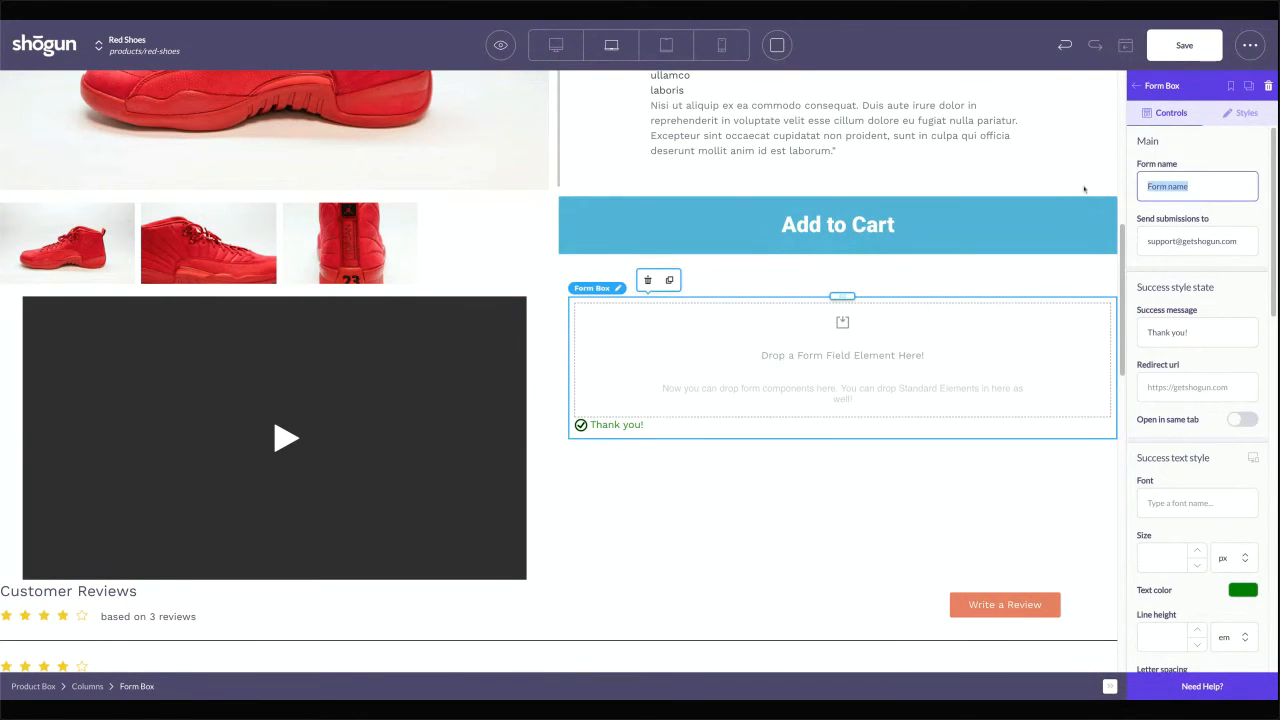
type("WAITLIST")
key("ctrl+a")
type("F")
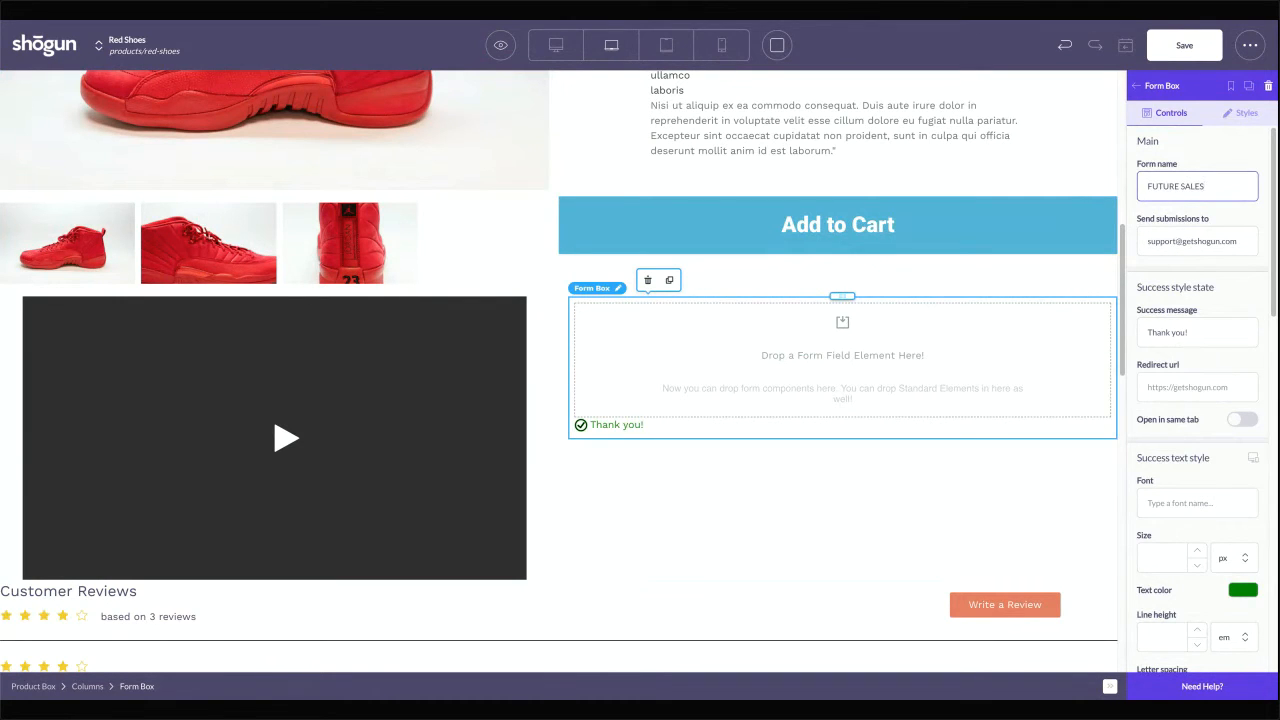
Examine the form's submission recipient field and its success message settings
left_click(1173, 242)
left_click_drag(1158, 245, 1187, 290)
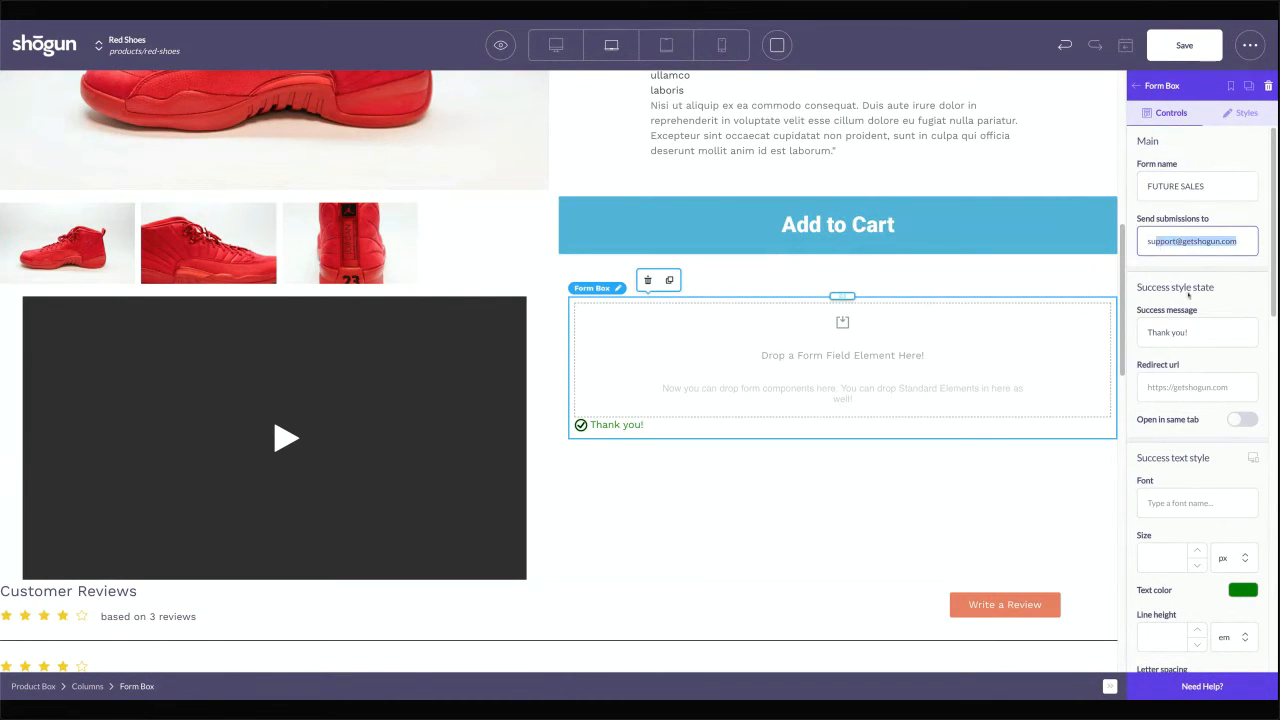
left_click(1191, 244)
triple_click(1245, 241)
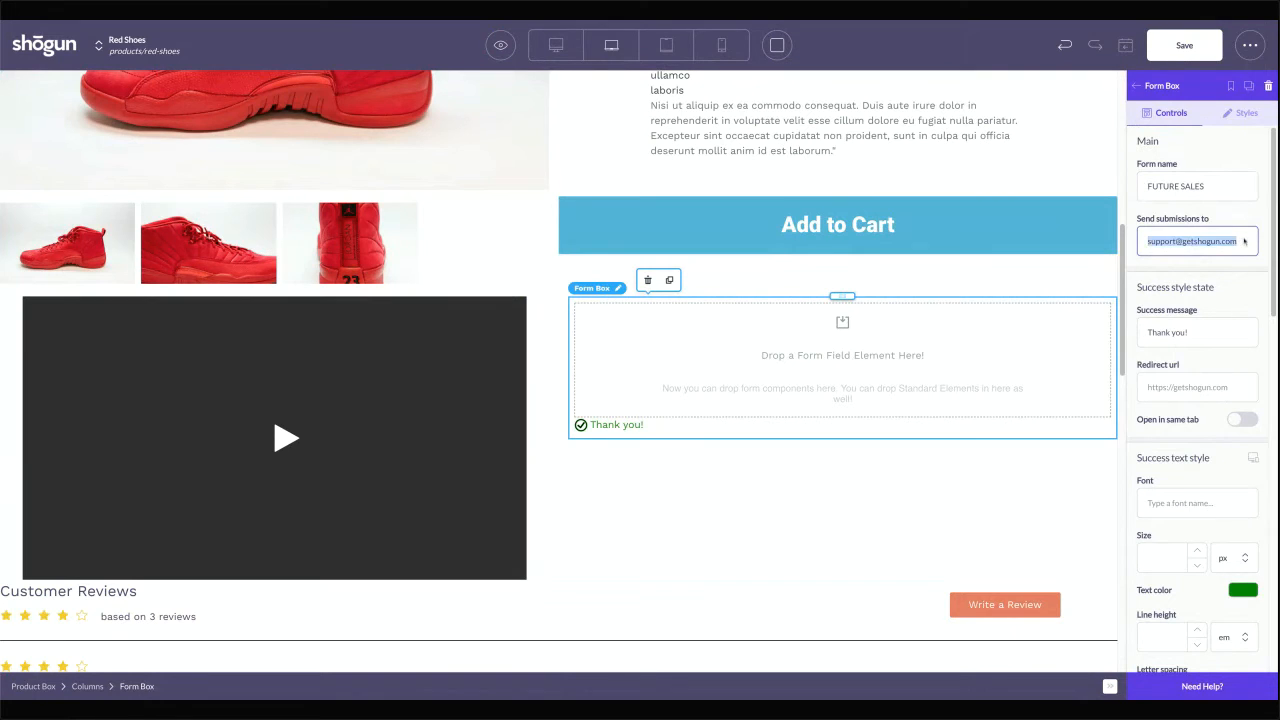
left_click(1155, 251)
triple_click(1250, 244)
left_click(1249, 243)
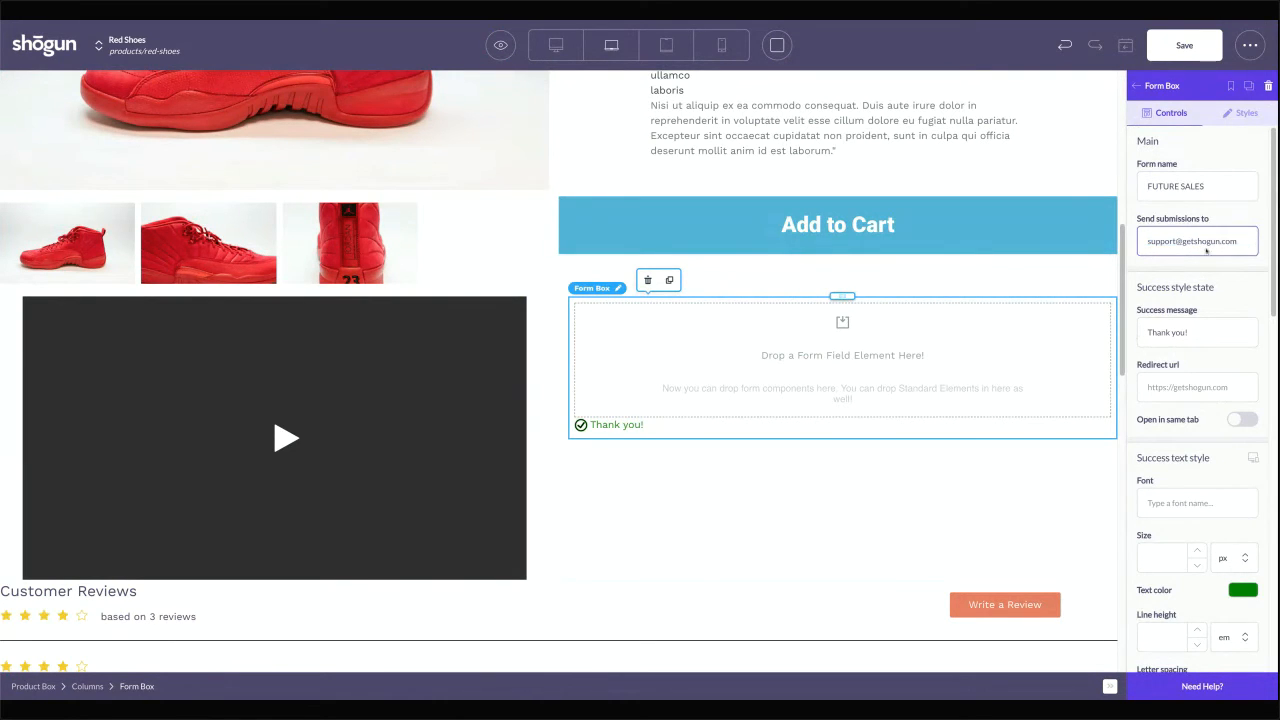
left_click_drag(1154, 246, 1151, 243)
double_click(1162, 246)
left_click(1185, 331)
left_click(1220, 289)
scroll(1250, 280, "down", 1)
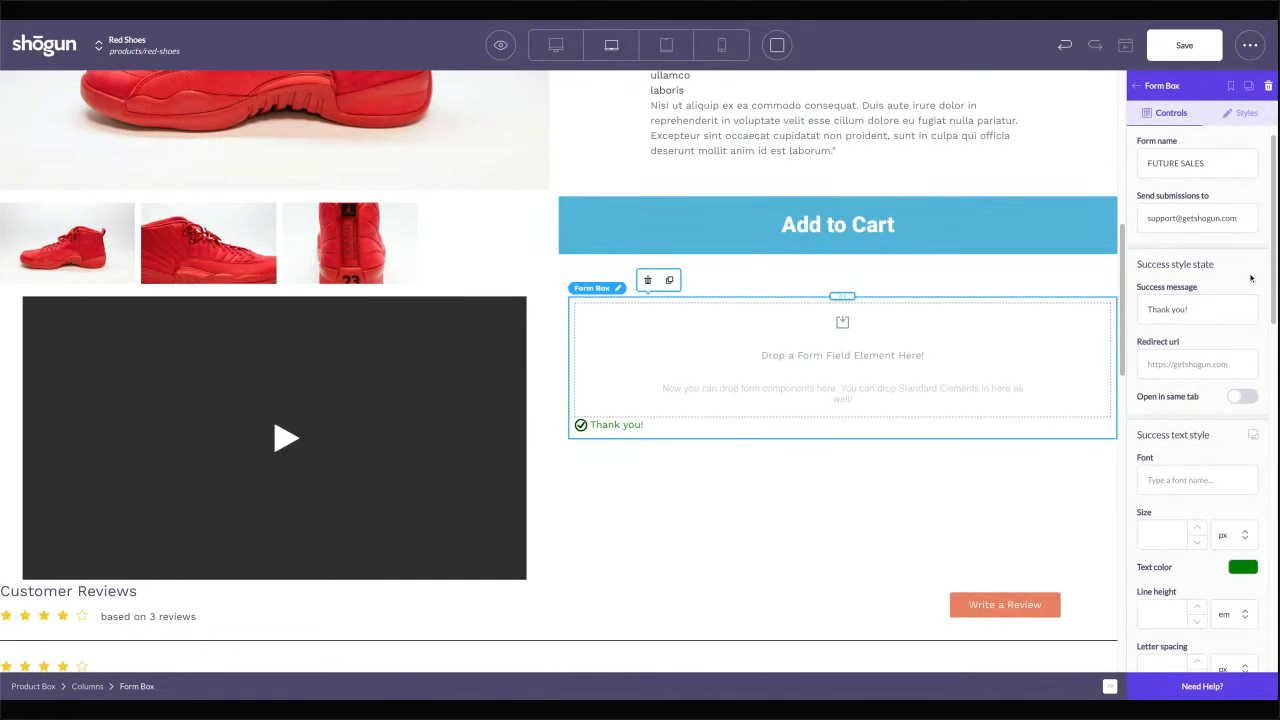
double_click(1187, 230)
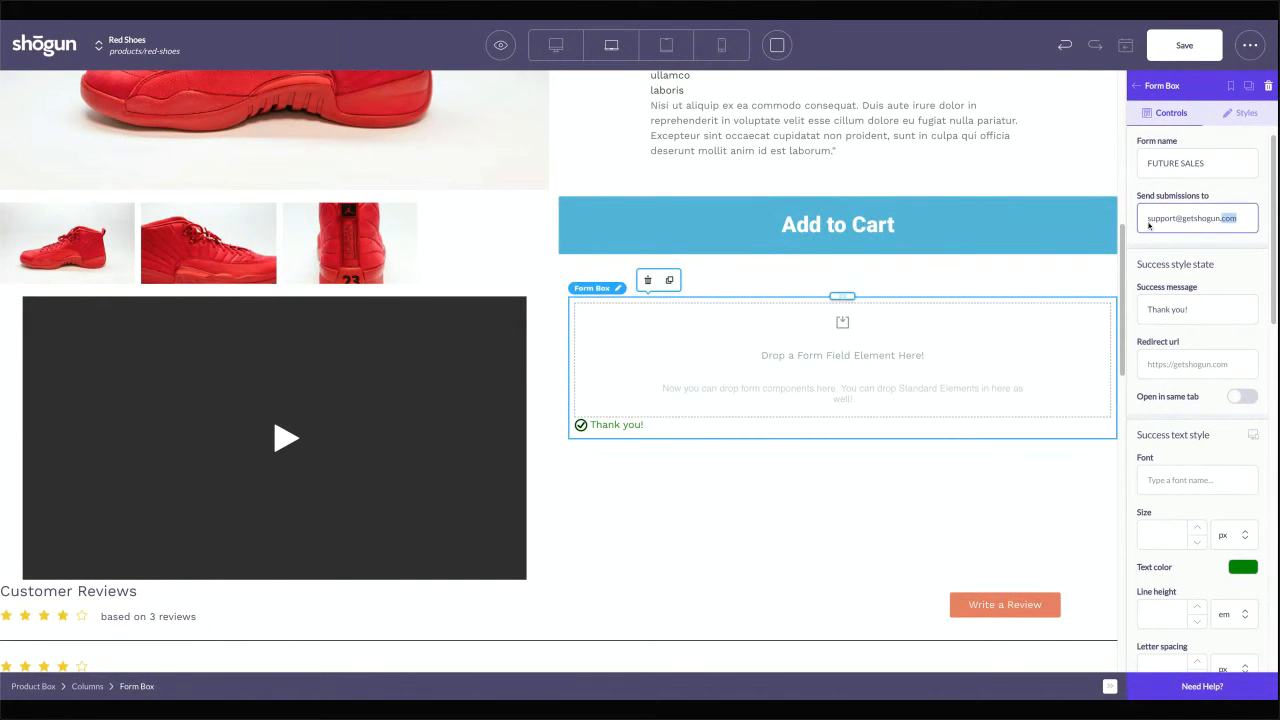
triple_click(1149, 224)
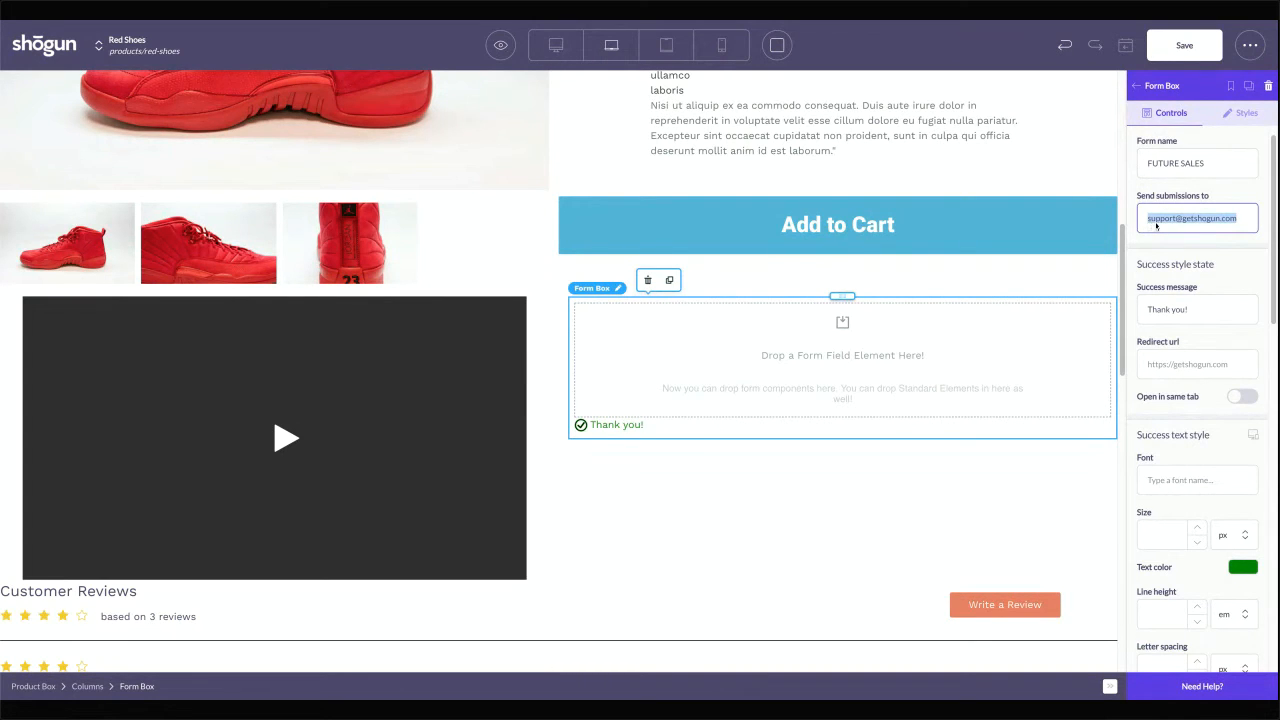
double_click(1156, 226)
triple_click(1238, 220)
left_click(1238, 218)
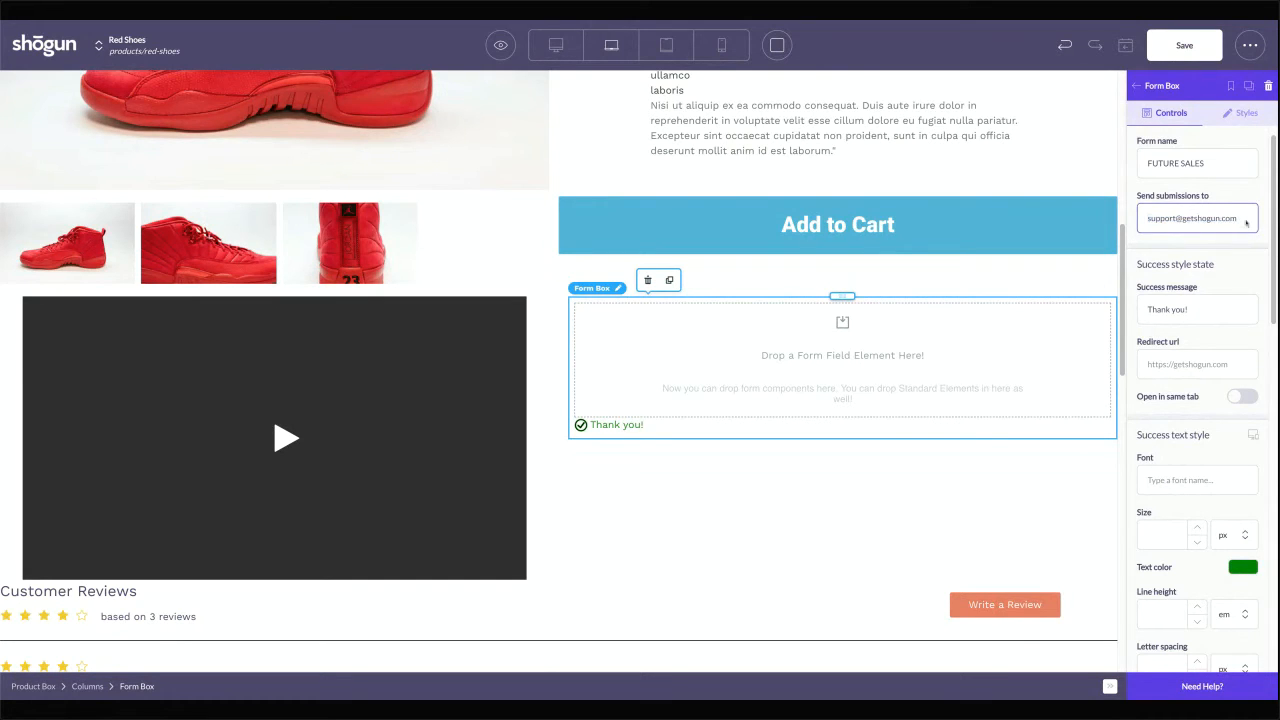
triple_click(1246, 222)
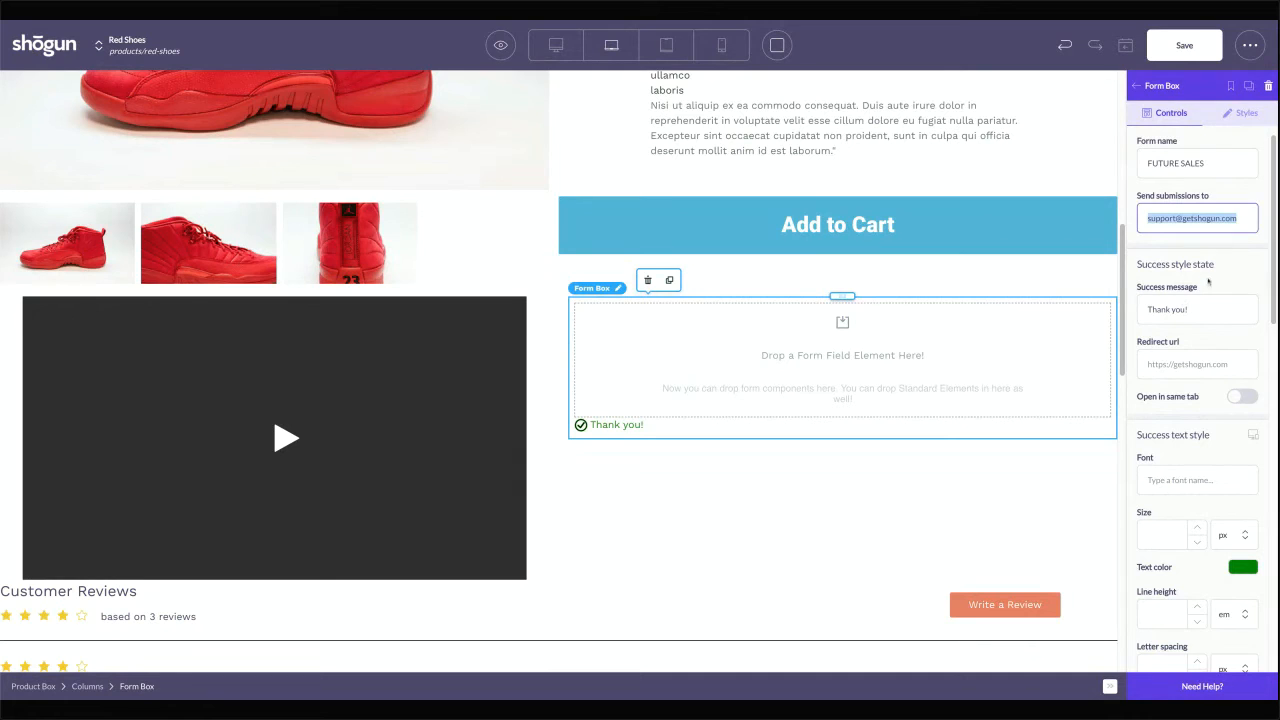
left_click(1208, 283)
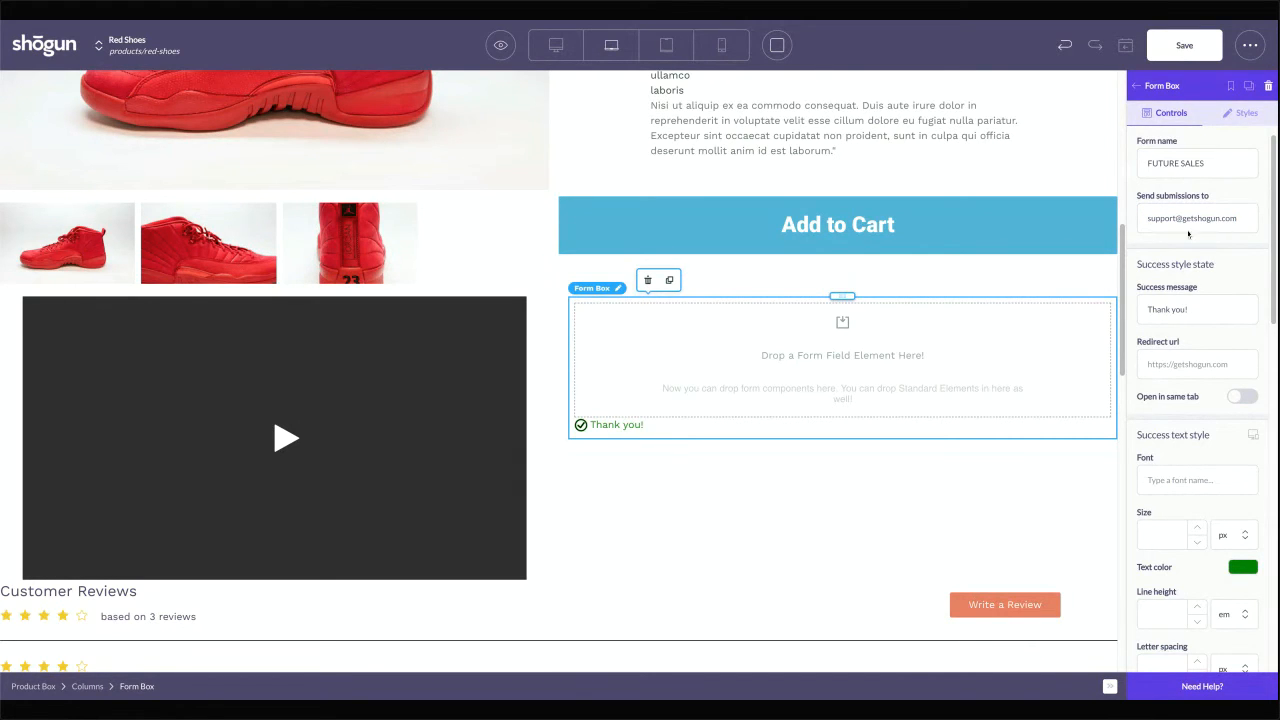
Replace the address that receives the form submissions with the store's own email address
double_click(1160, 220)
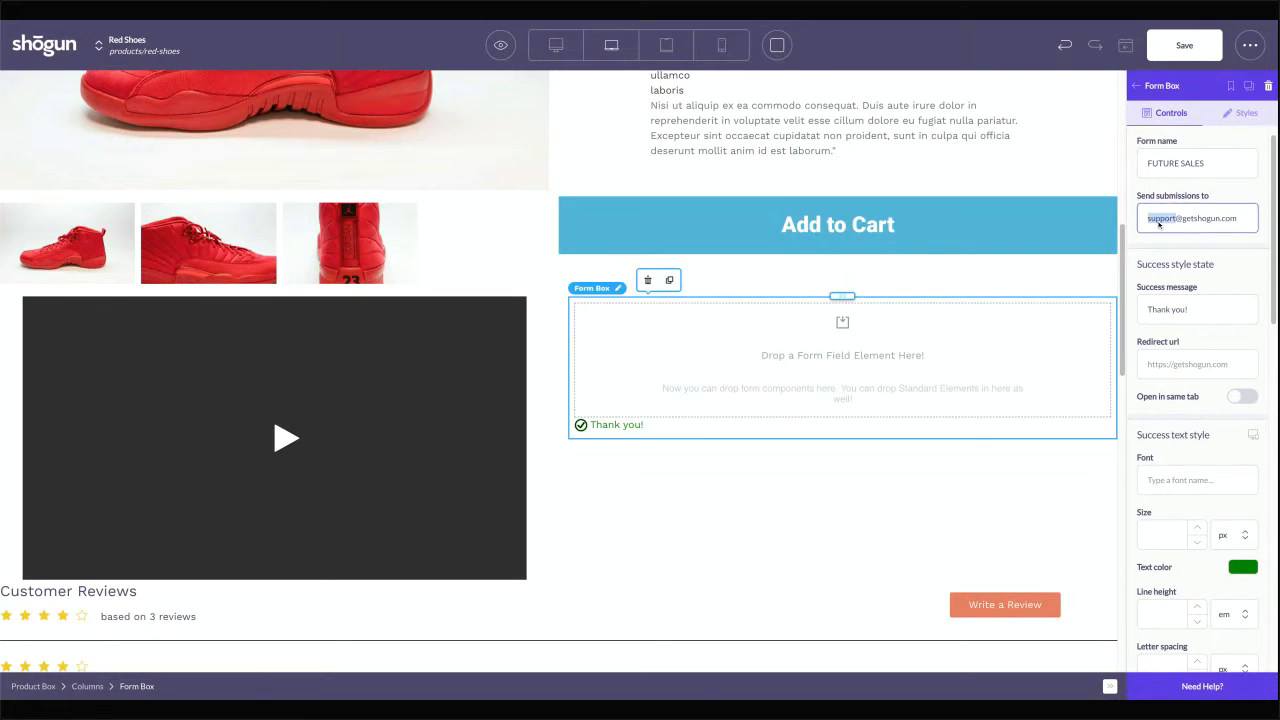
type("yourstore")
key("BackSpace")
key("BackSpace")
key("BackSpace")
key("BackSpace")
key("BackSpace")
type("remail")
double_click(1210, 219)
type("y")
Add a Heading element inside the Form Box above the thank-you message
left_click(1162, 88)
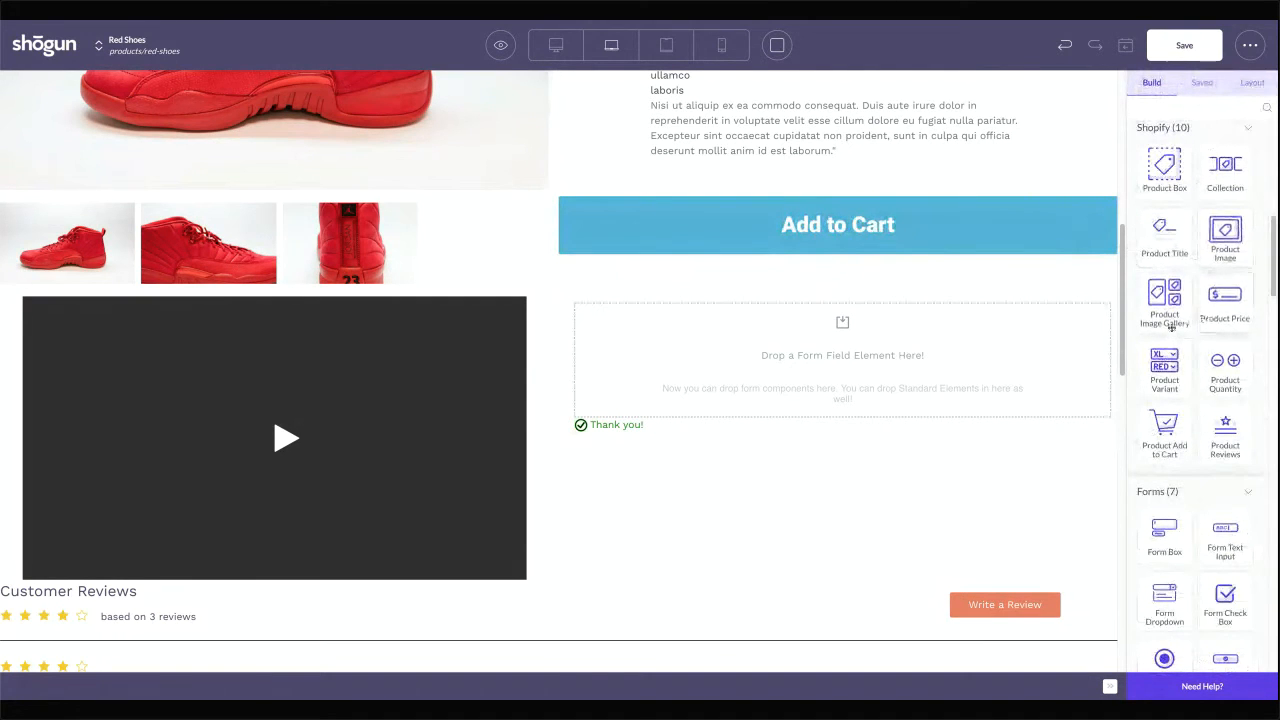
scroll(1181, 356, "up", 1)
scroll(1178, 360, "up", 3)
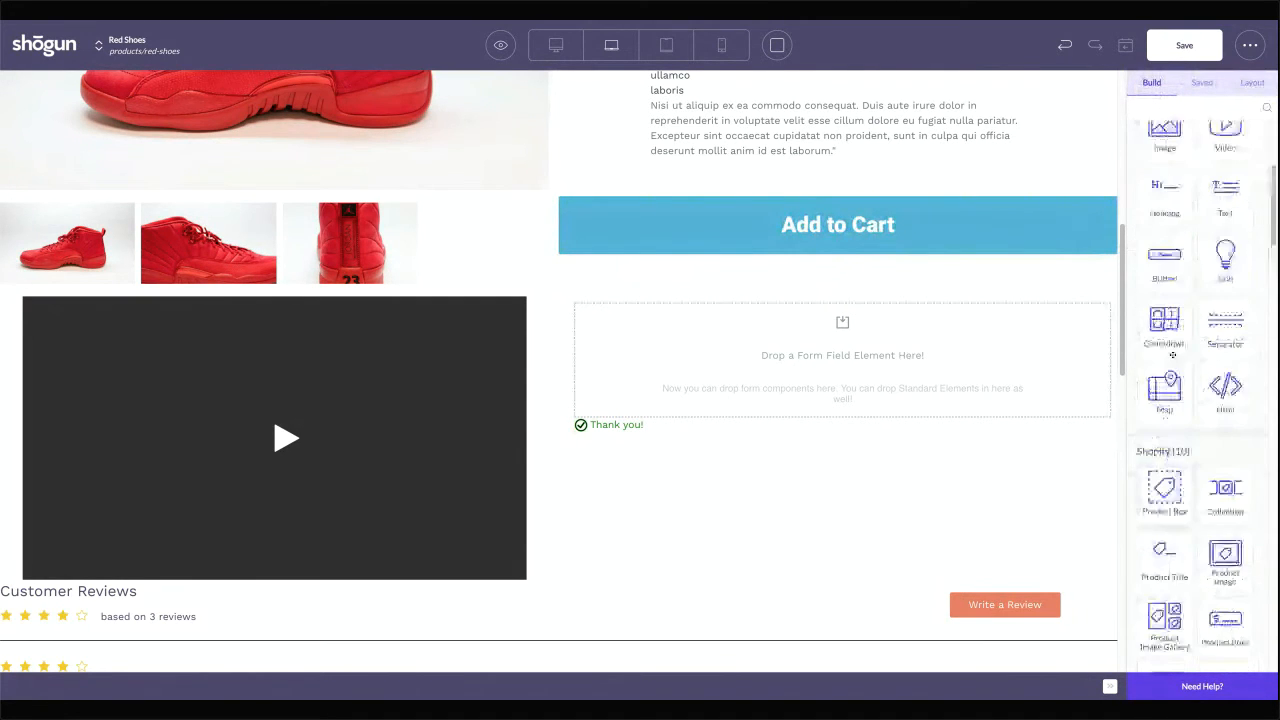
left_click_drag(1165, 200, 863, 340)
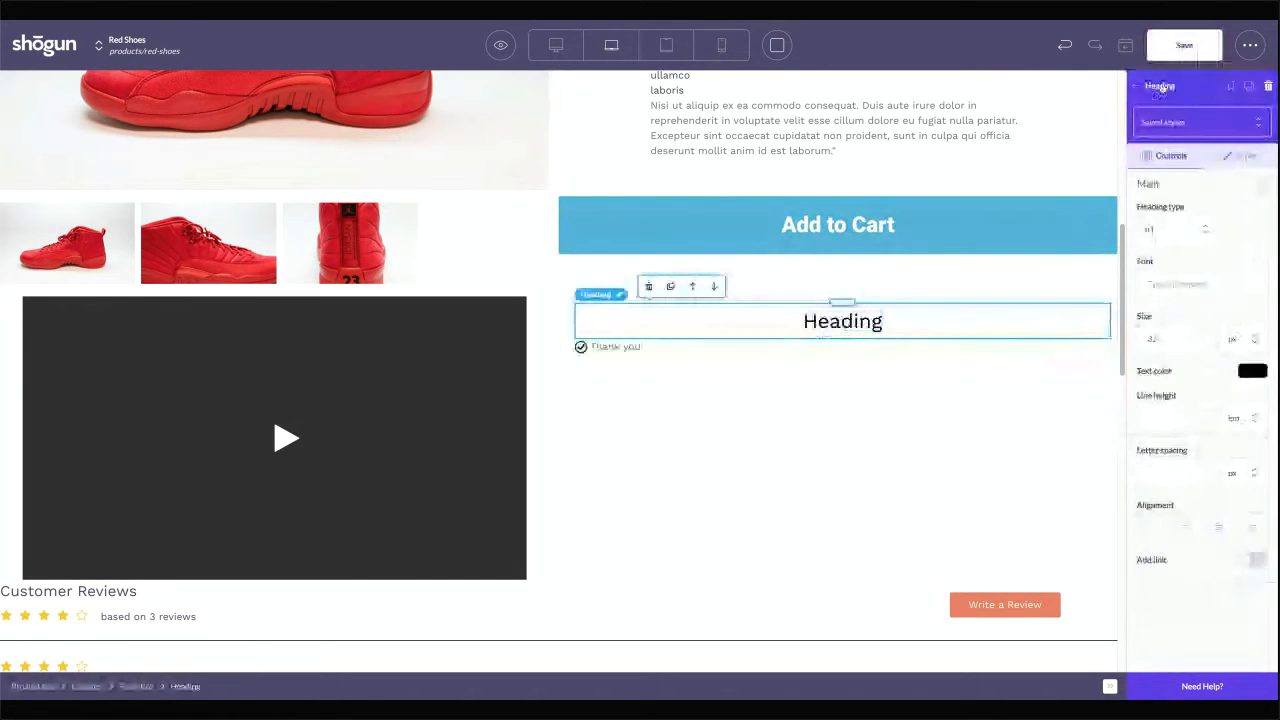
Set the form heading's text to "JOIN OUR MAILING LIST FOR DISOUNTS"
left_click(785, 381)
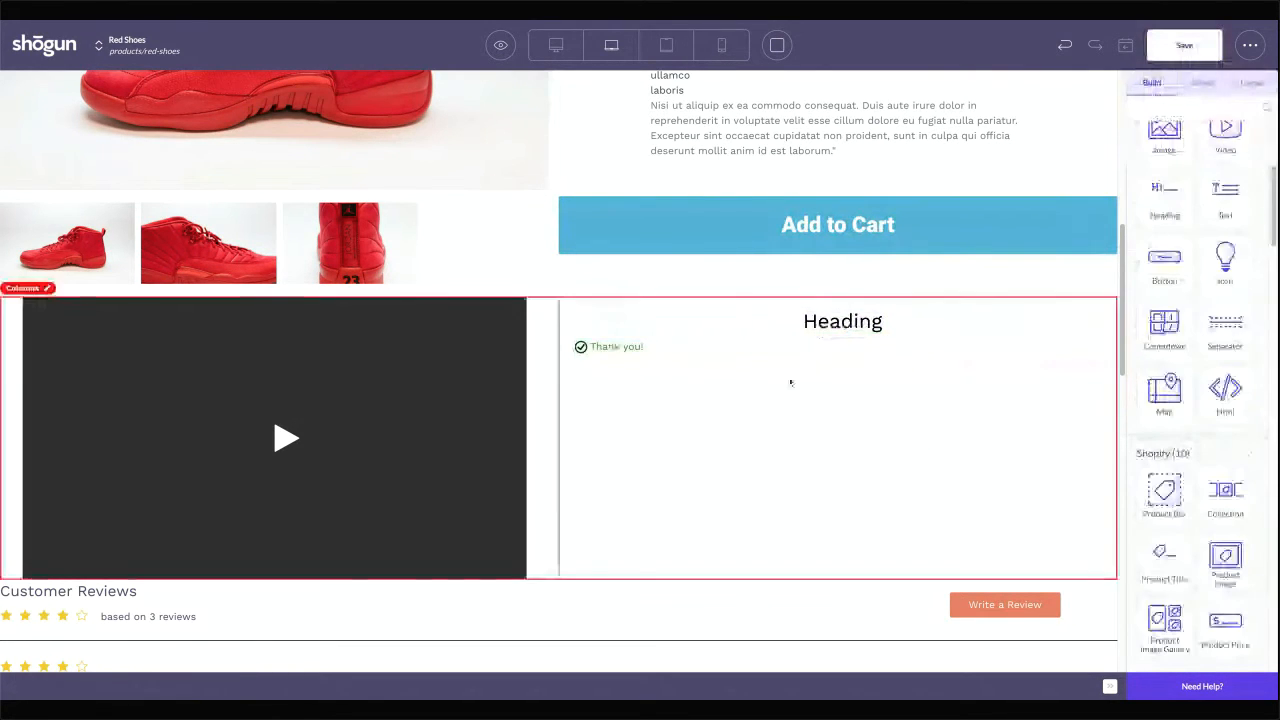
left_click(722, 357)
left_click(843, 321)
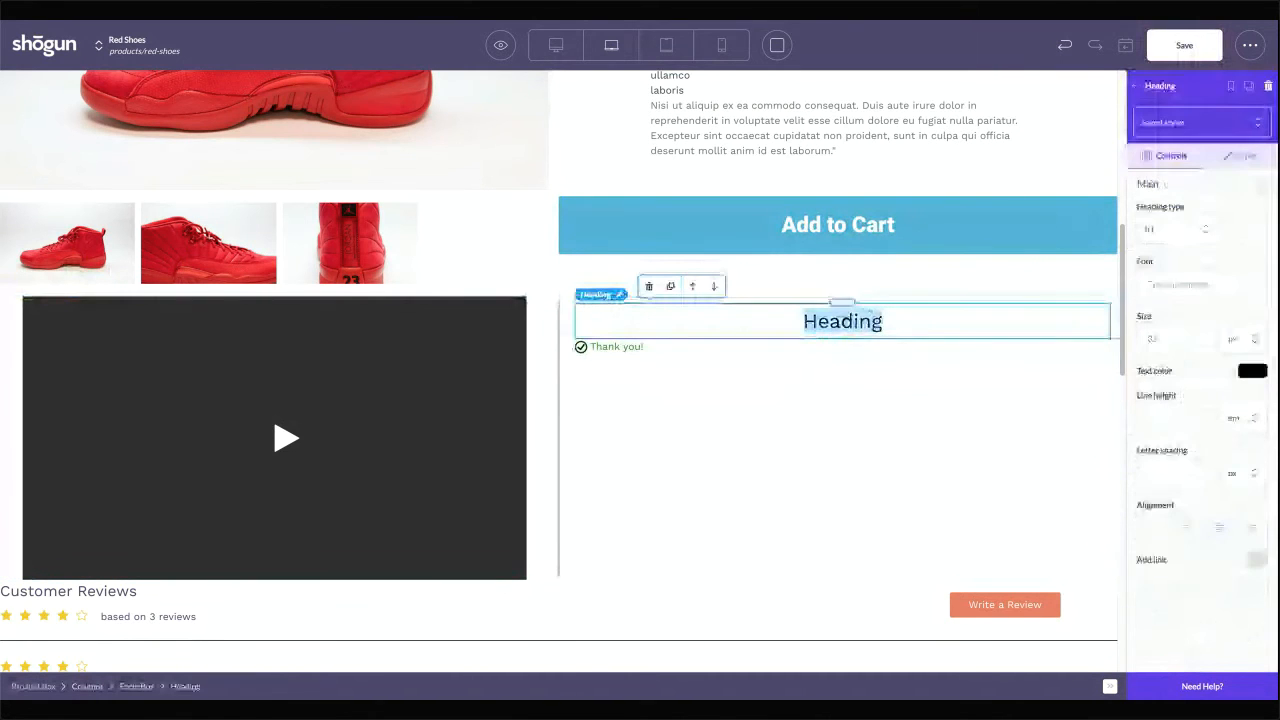
type("JO")
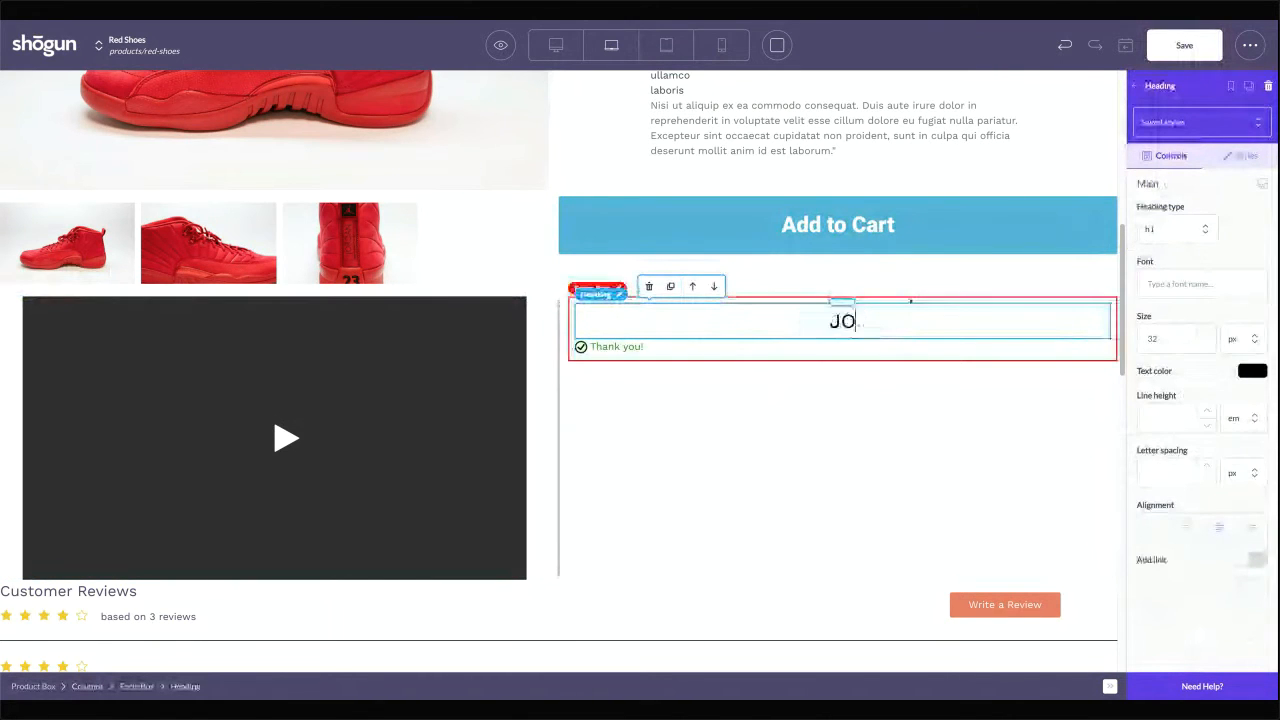
type("IN OUR MAILING LIST ")
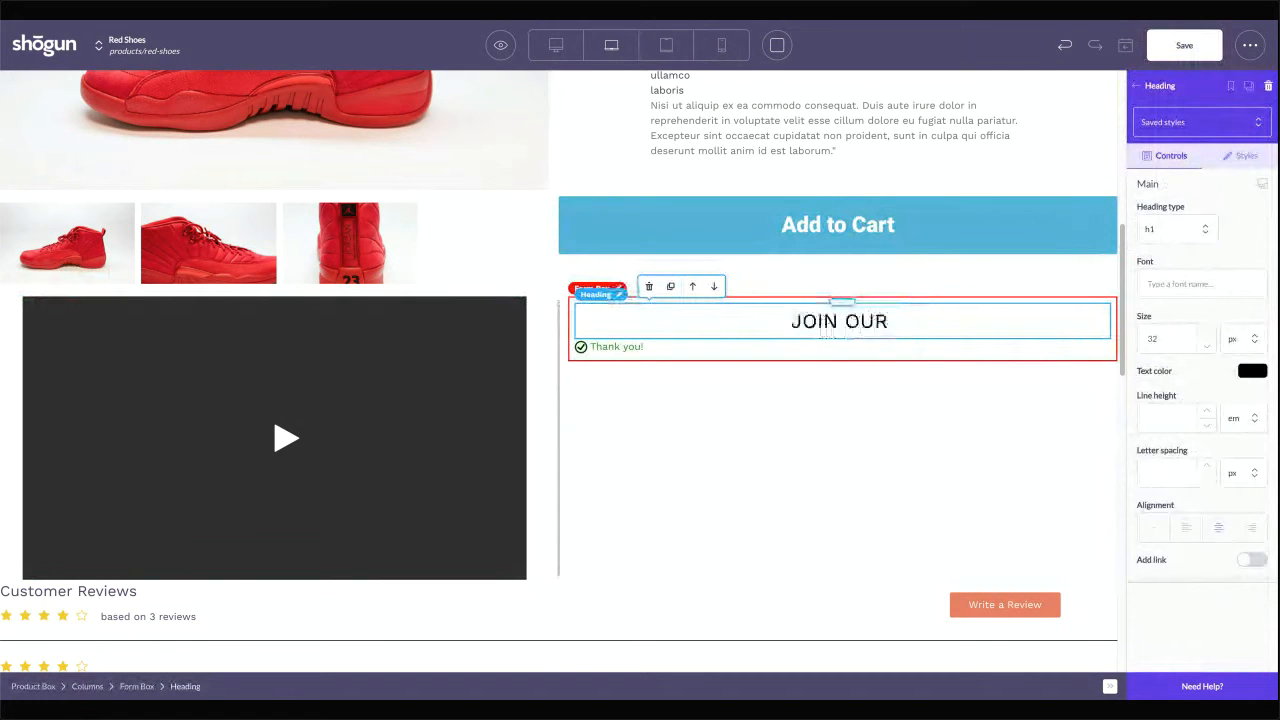
type("FOR DISOUNTS")
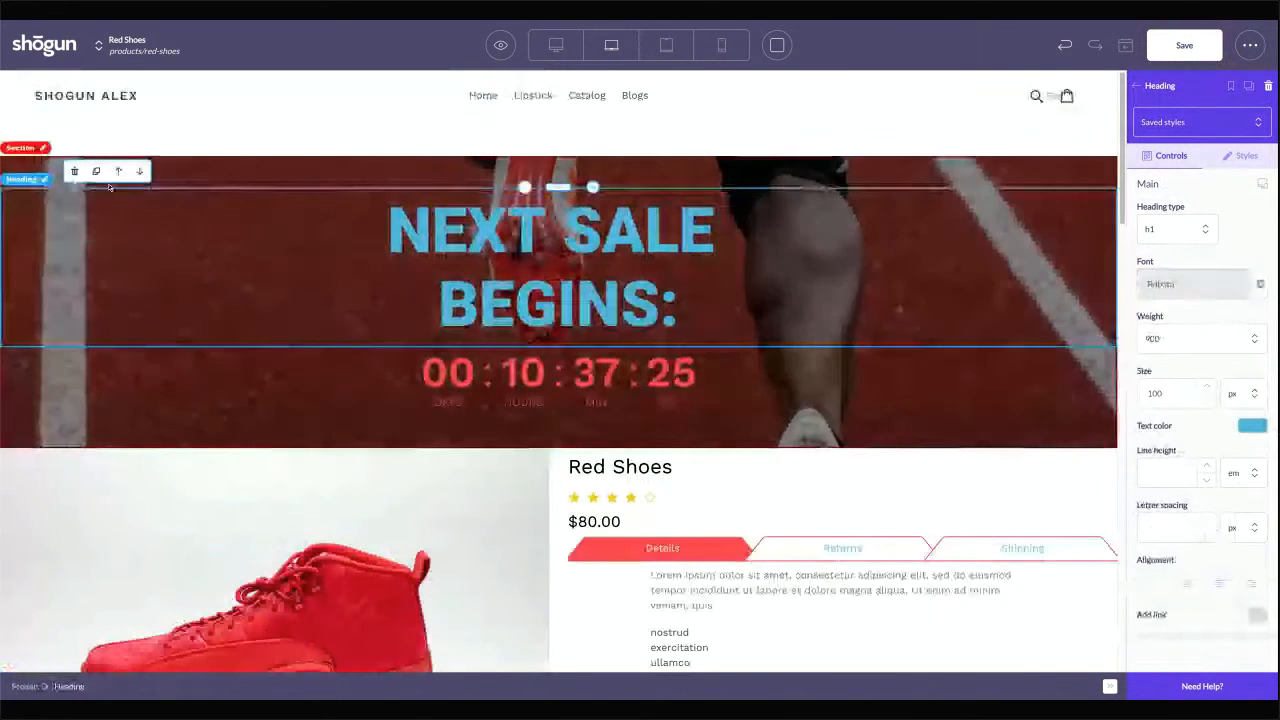
Check the text color code of the NEXT SALE BEGINS banner heading and compare it with the mailing list heading's color
left_click(1252, 426)
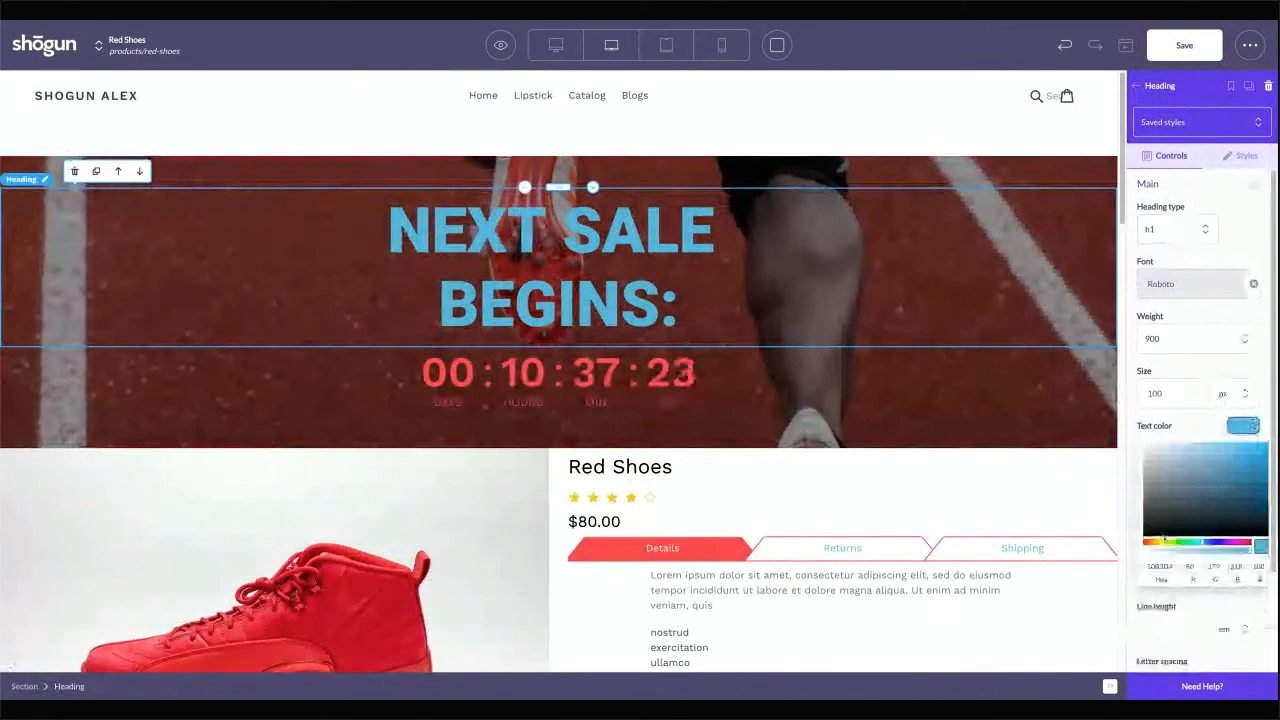
scroll(989, 495, "down", 1)
scroll(989, 495, "down", 3)
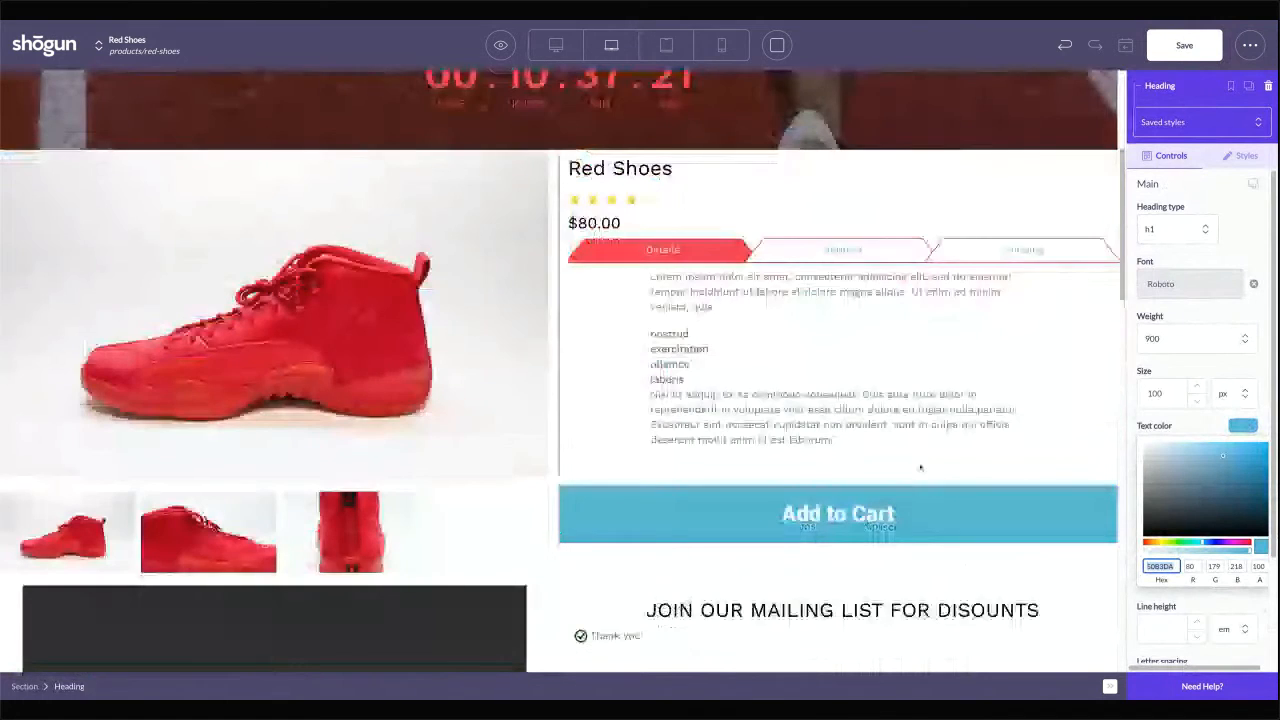
left_click(1015, 580)
scroll(1015, 591, "down", 2)
scroll(728, 326, "up", 1)
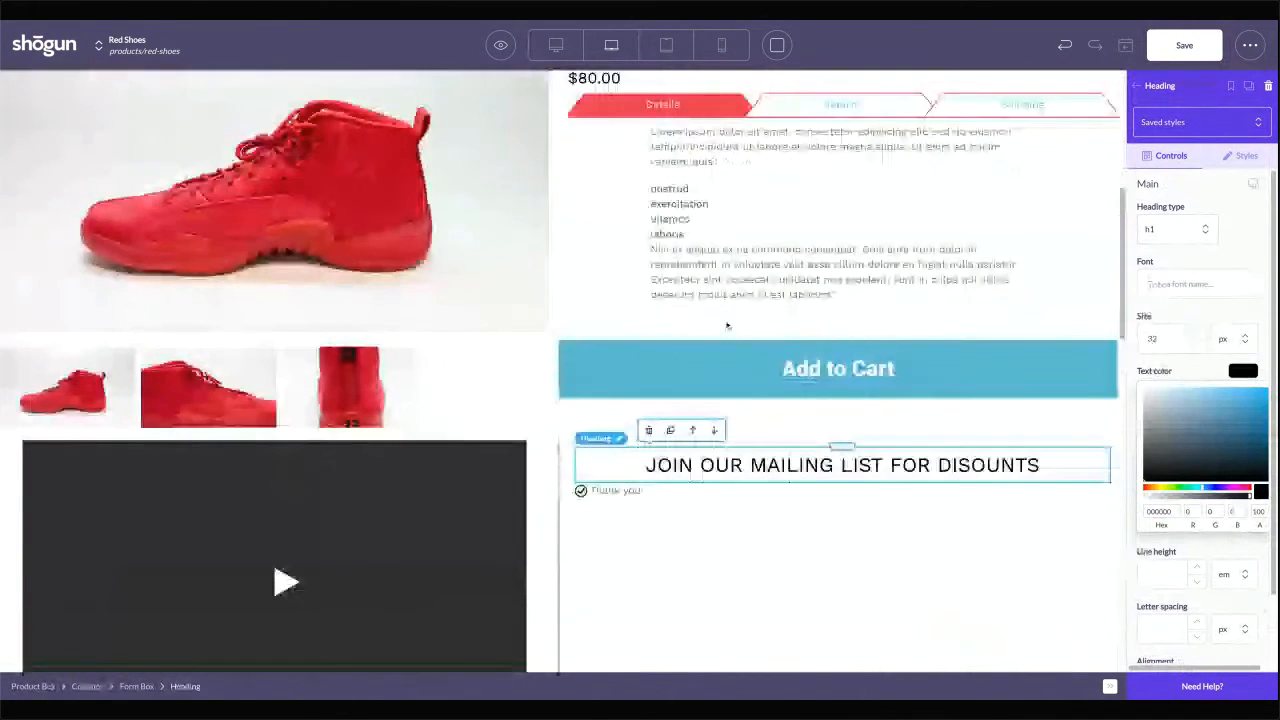
scroll(963, 431, "down", 1)
Add a Form Text Input below the mailing list heading and set its label to Your Name
left_click(1137, 90)
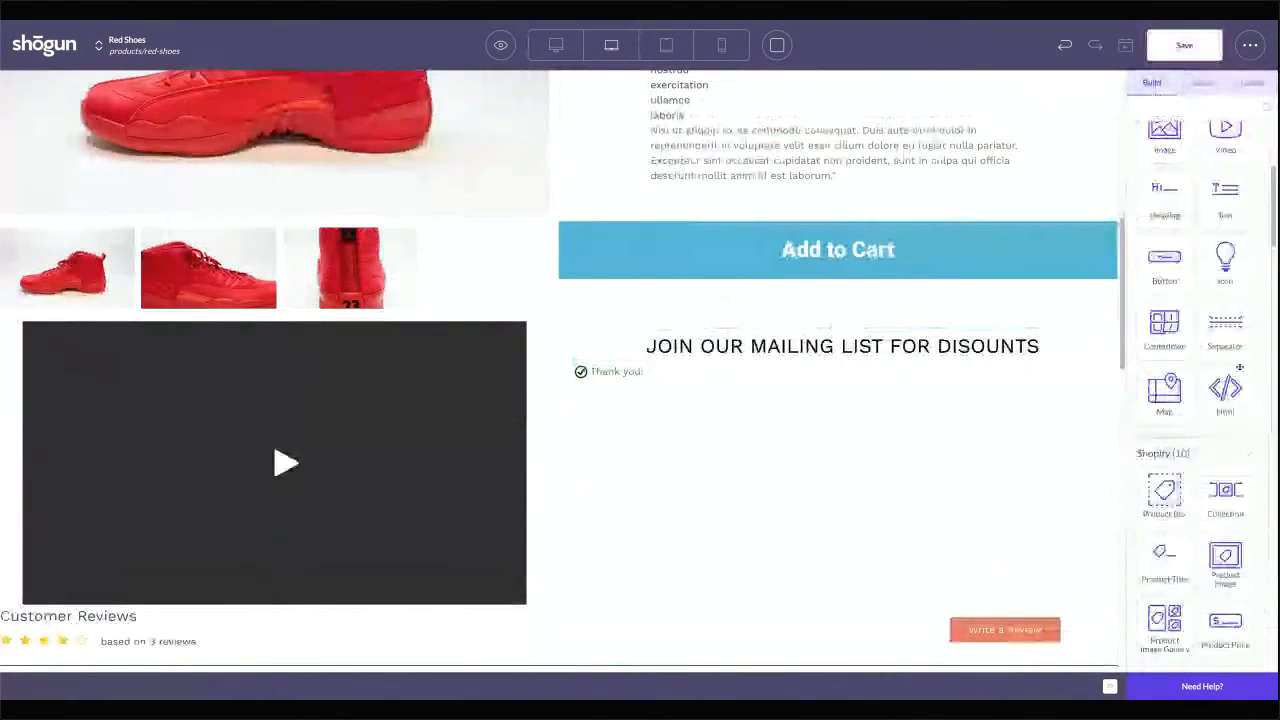
scroll(1204, 500, "down", 5)
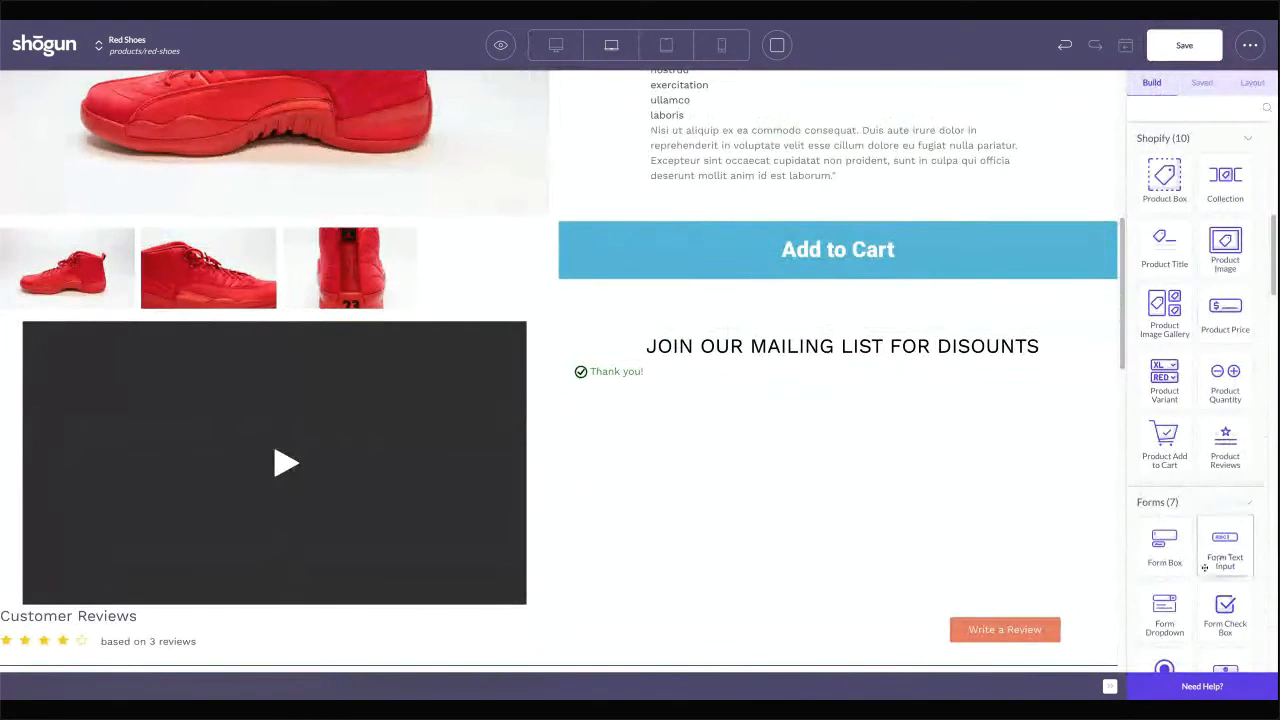
scroll(1190, 500, "down", 3)
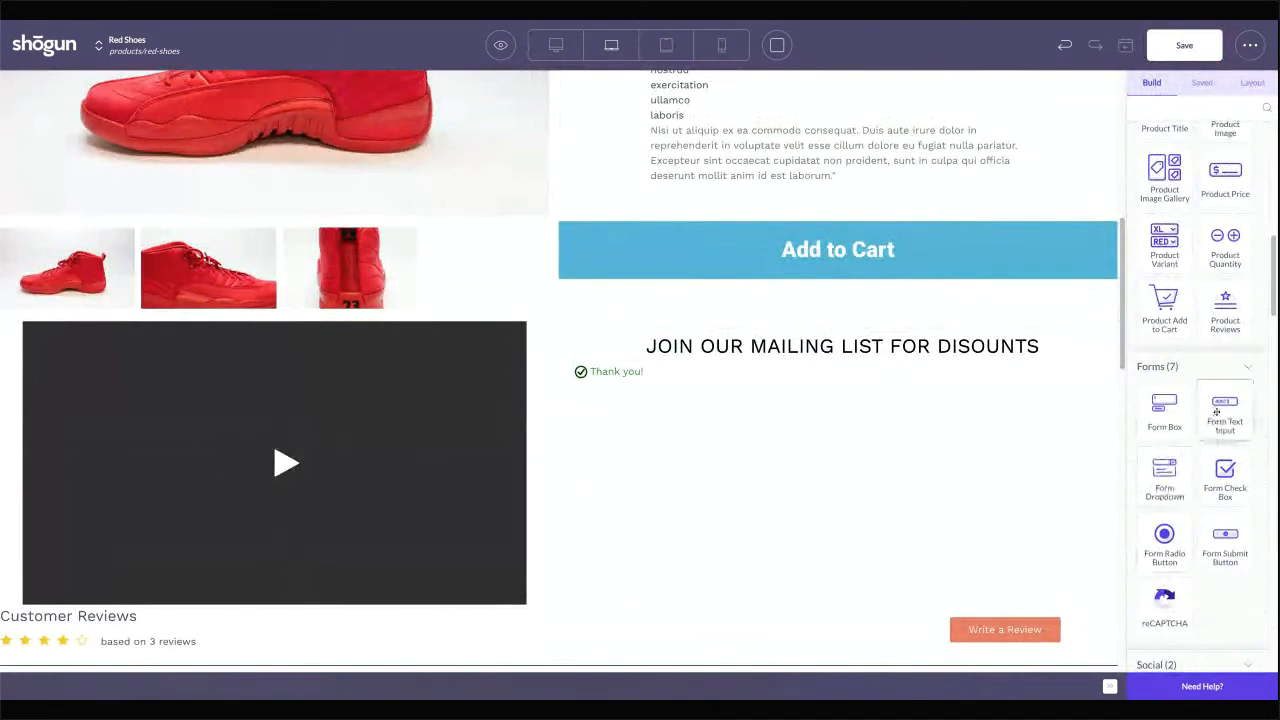
left_click_drag(1225, 412, 710, 421)
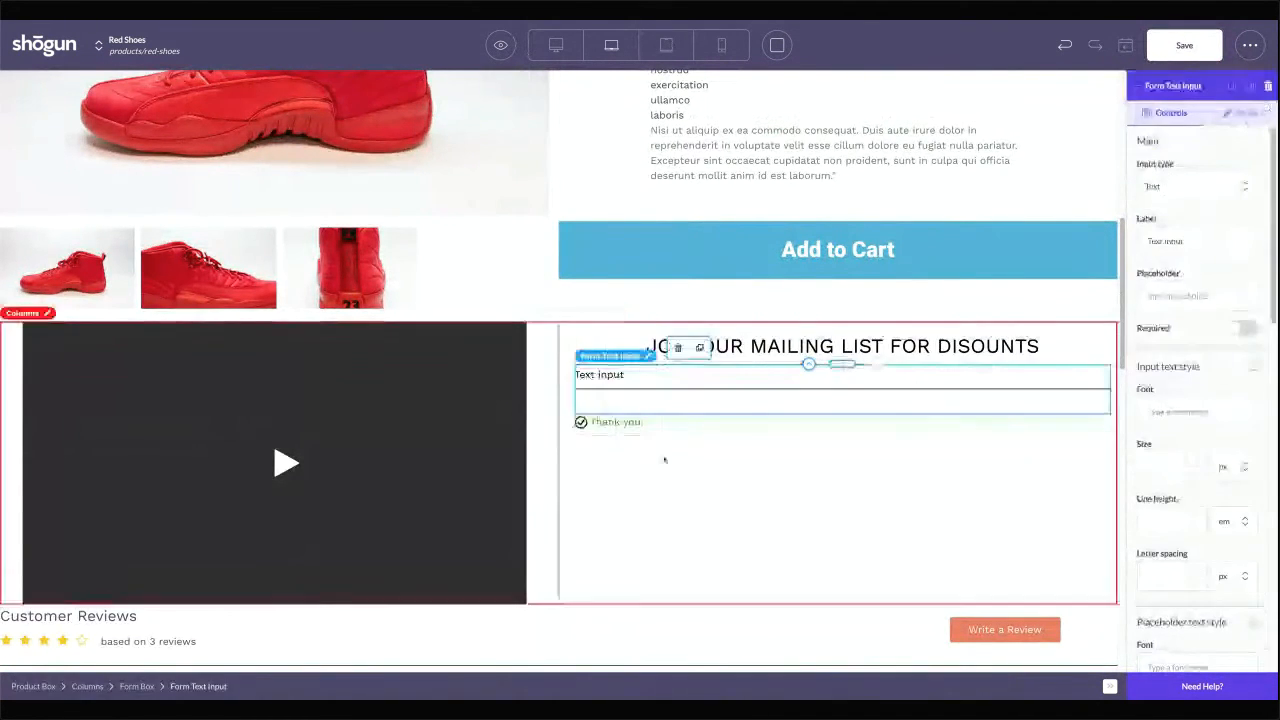
left_click(1172, 231)
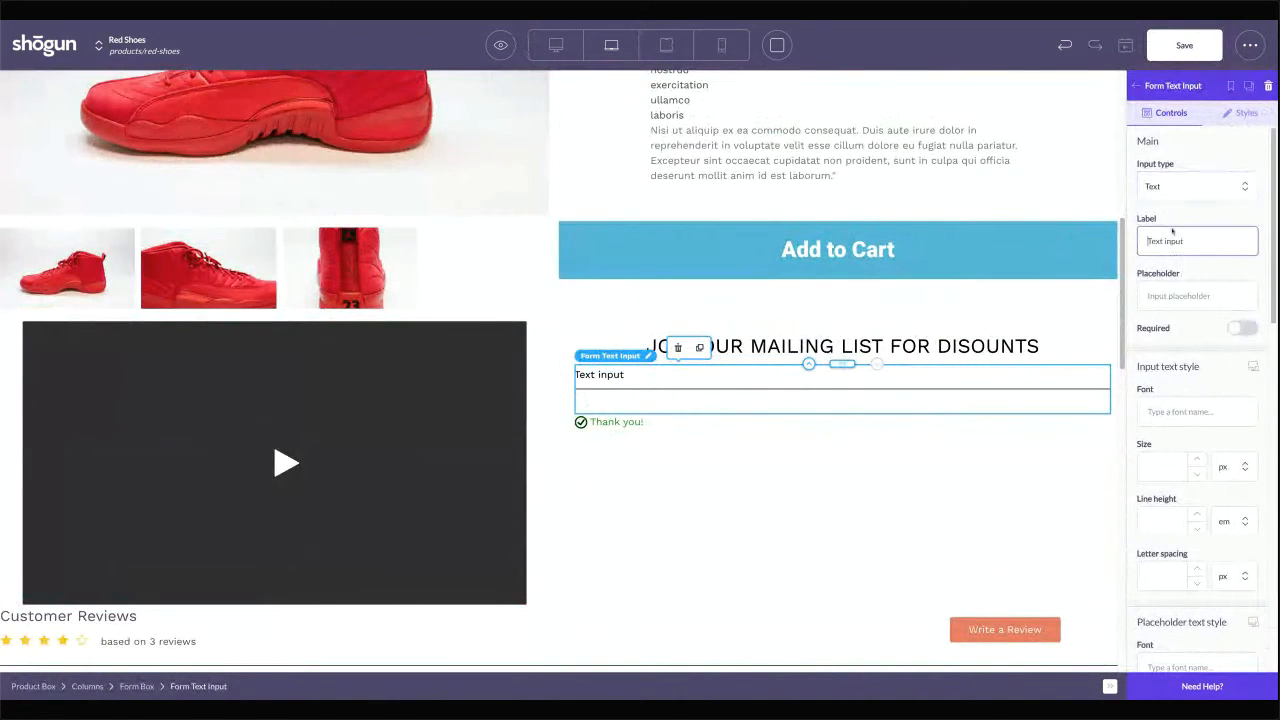
triple_click(1145, 241)
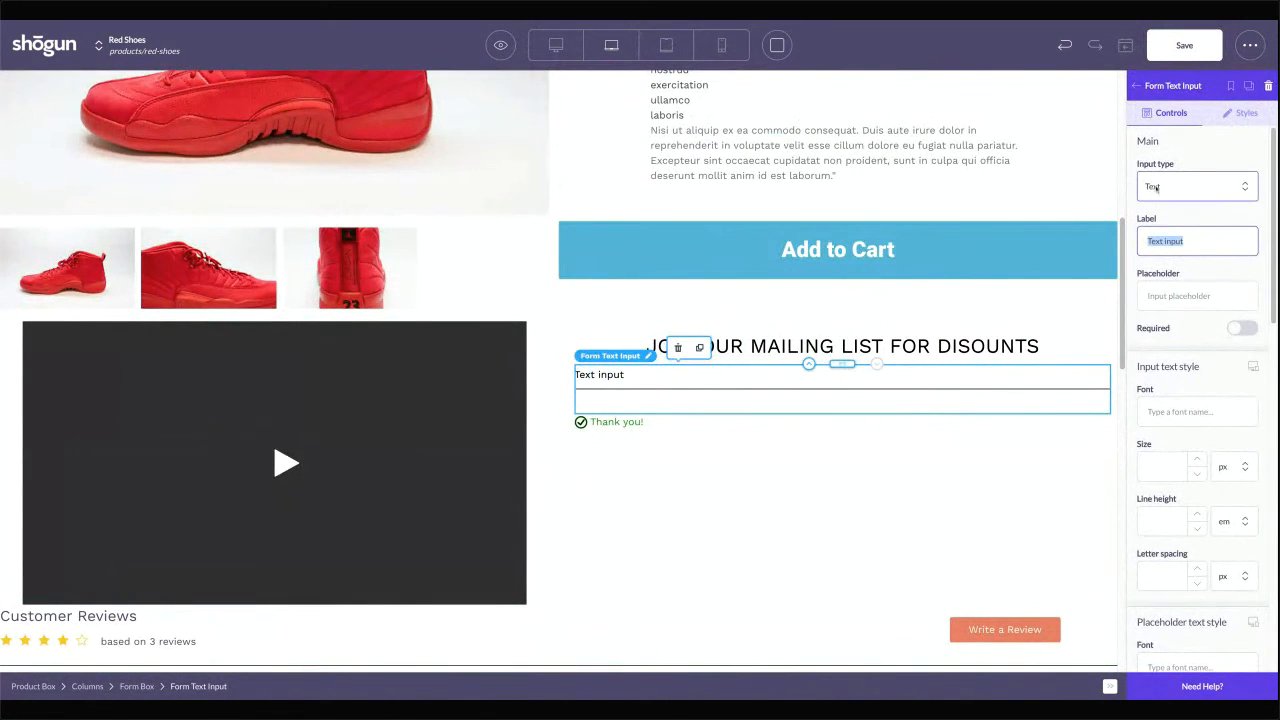
type("Your Name")
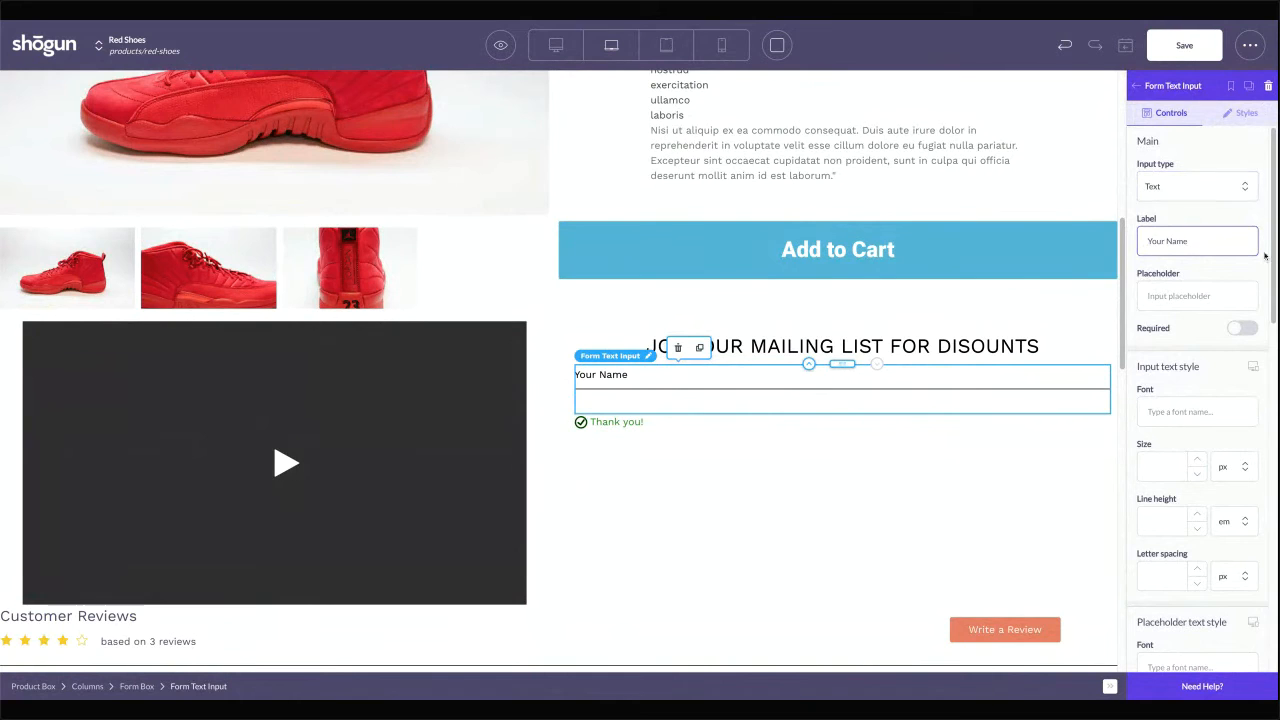
Duplicate the Your Name text input and make the copy an Email-type field labelled Your Email
left_click(699, 347)
left_click(1192, 244)
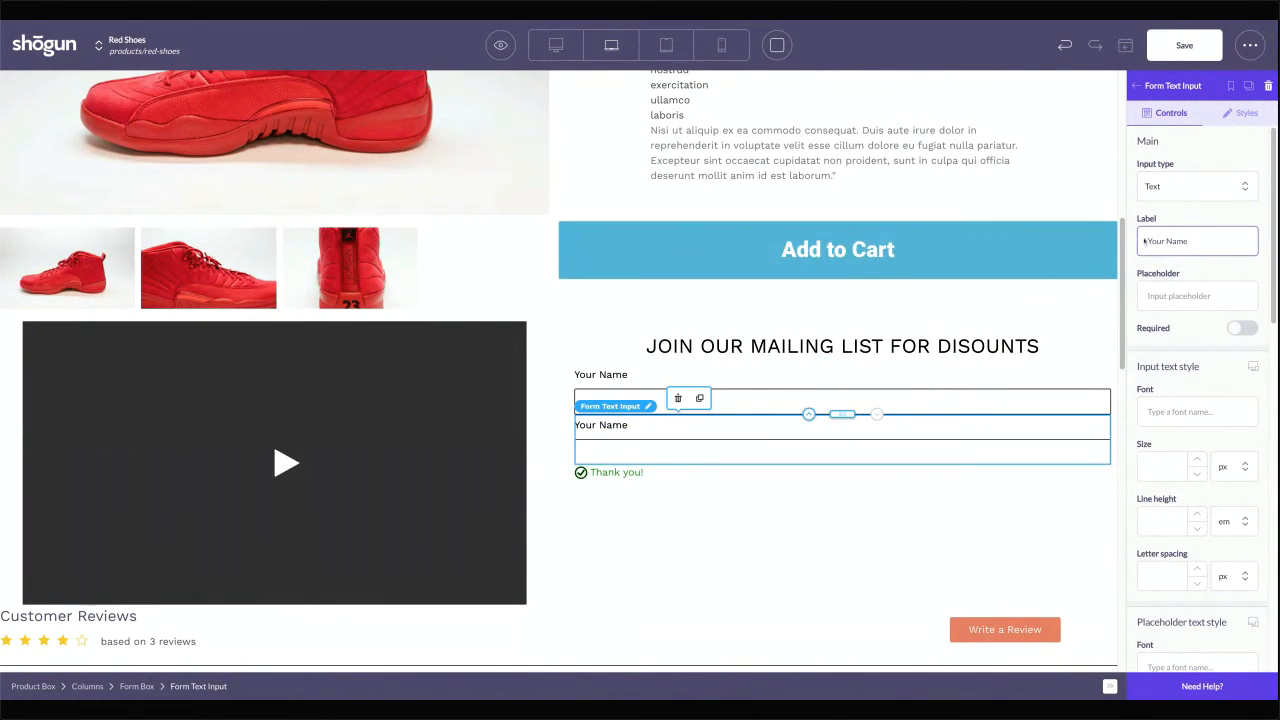
left_click_drag(1138, 256, 1147, 243)
type("Your")
left_click(1230, 188)
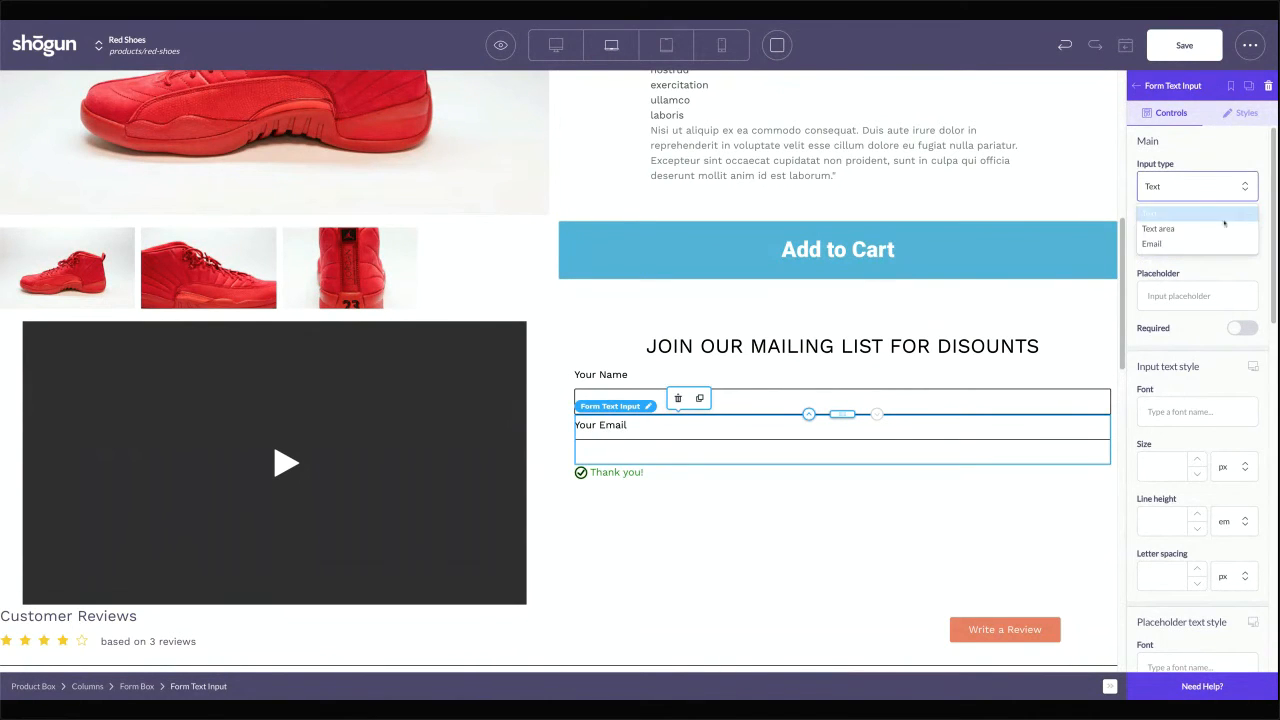
left_click(1206, 244)
left_click(698, 597)
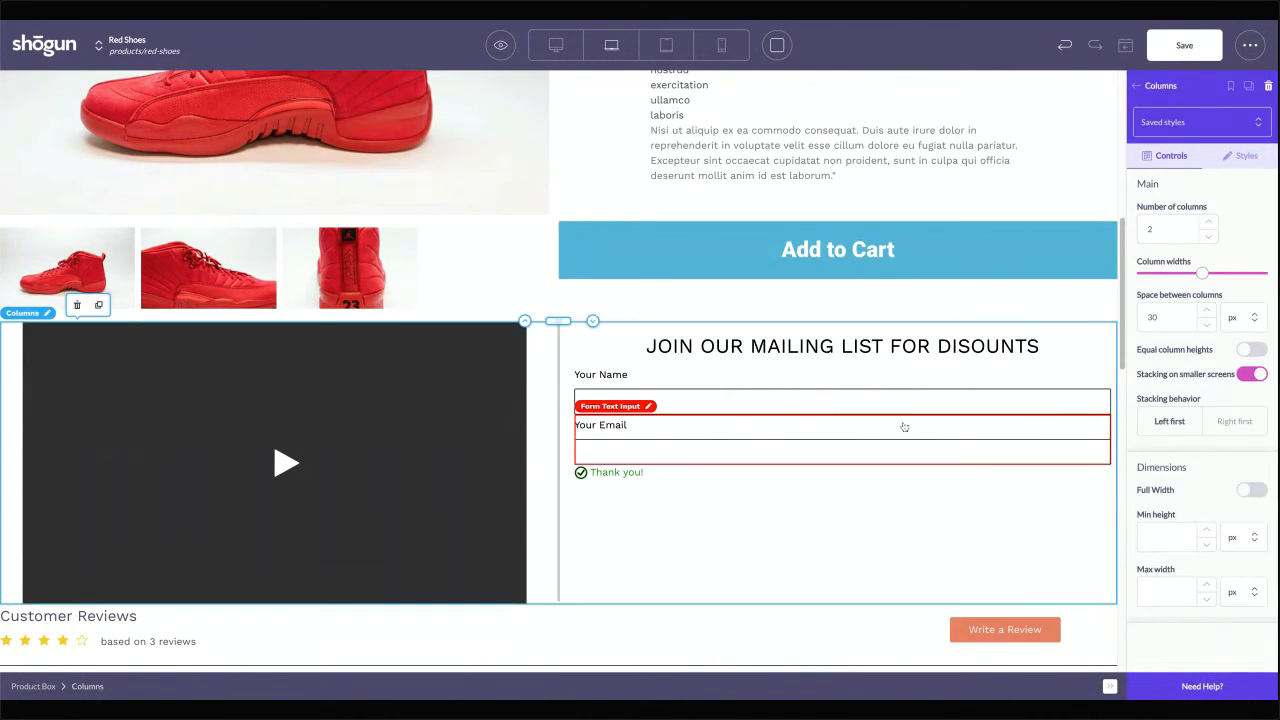
Add a Form Dropdown below the Your Email field and label it Where did you see this
left_click(778, 403)
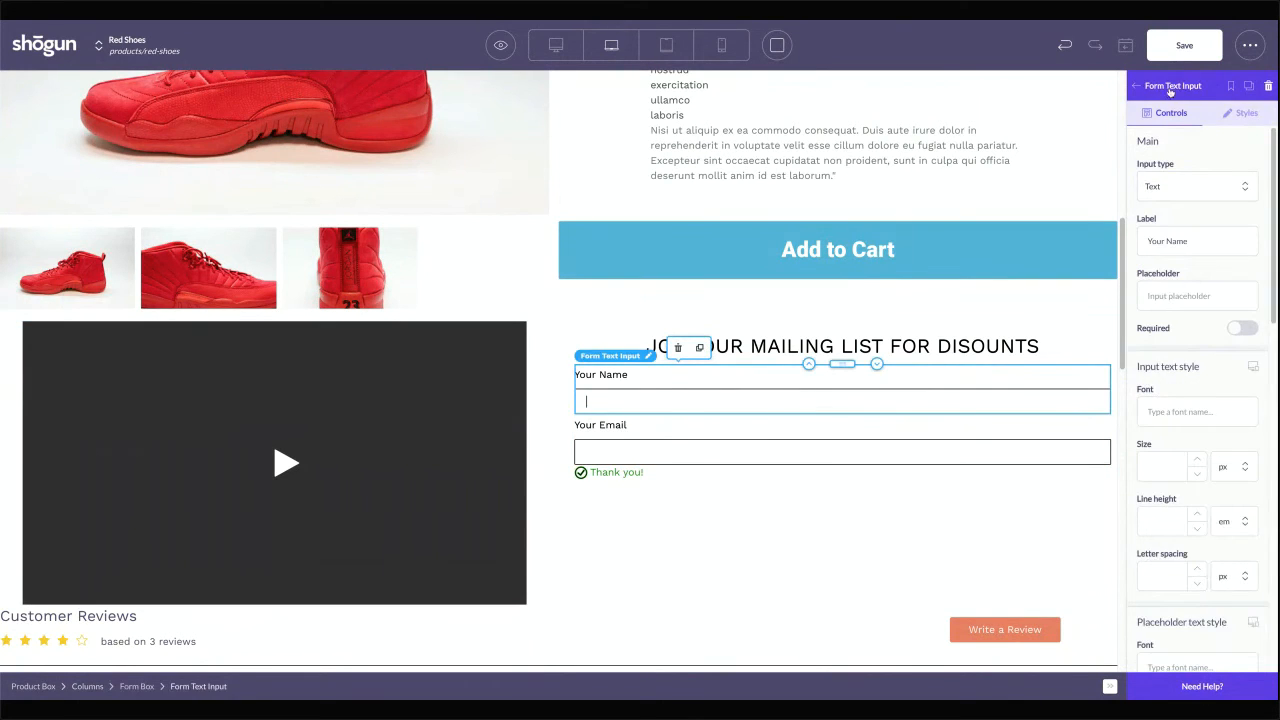
left_click(1167, 90)
left_click_drag(1164, 472, 749, 497)
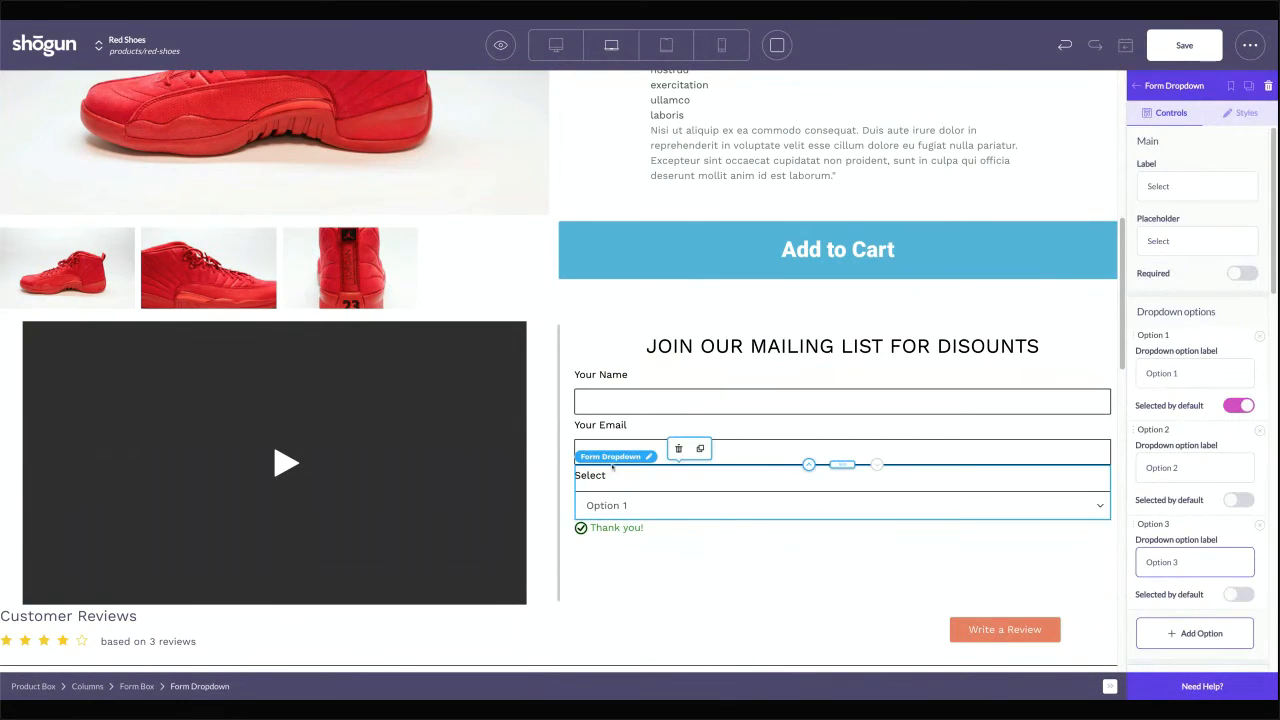
left_click(1182, 194)
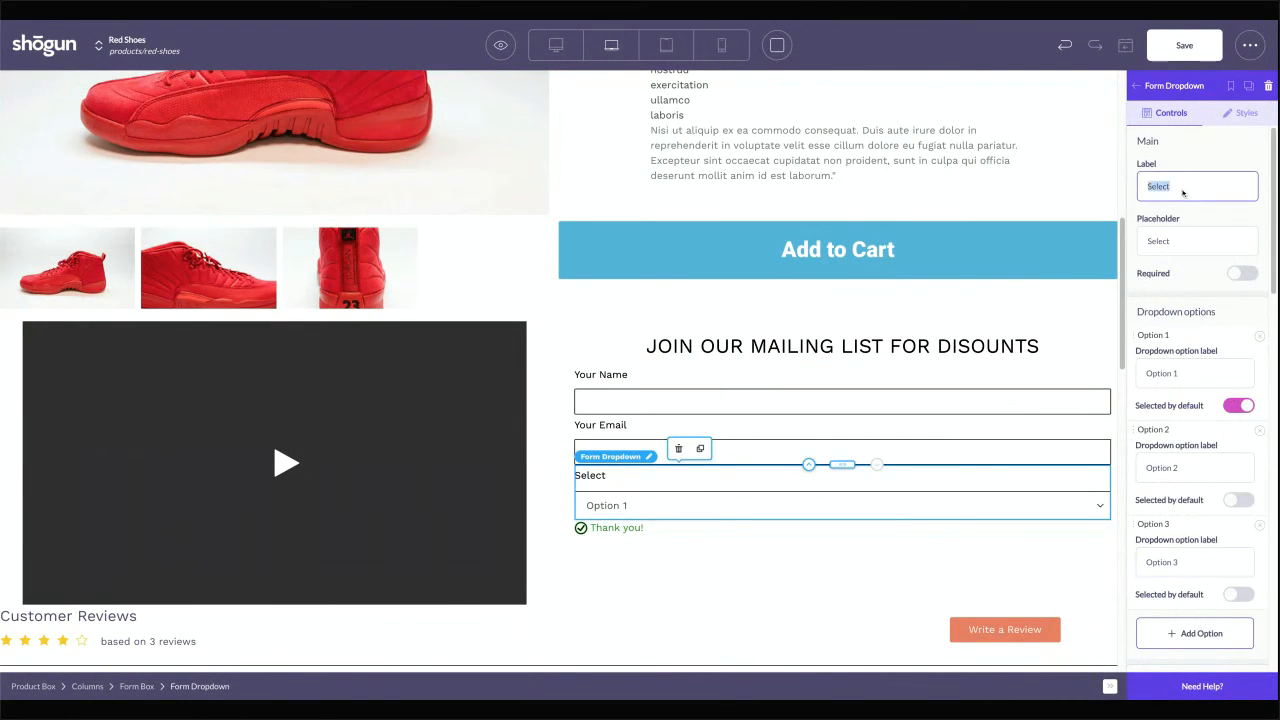
type("Where did you see this")
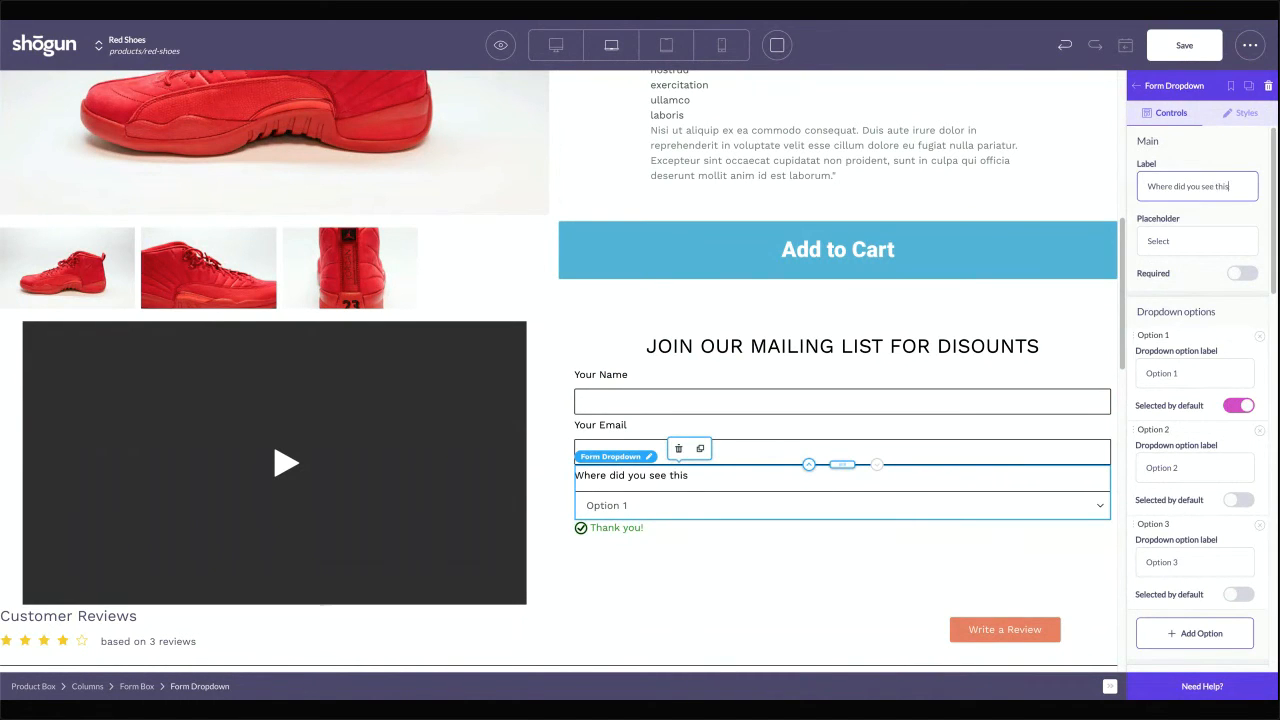
Name the first two dropdown options Facebook AD and Friends, and delete the dropdown from the form
left_click(1190, 373)
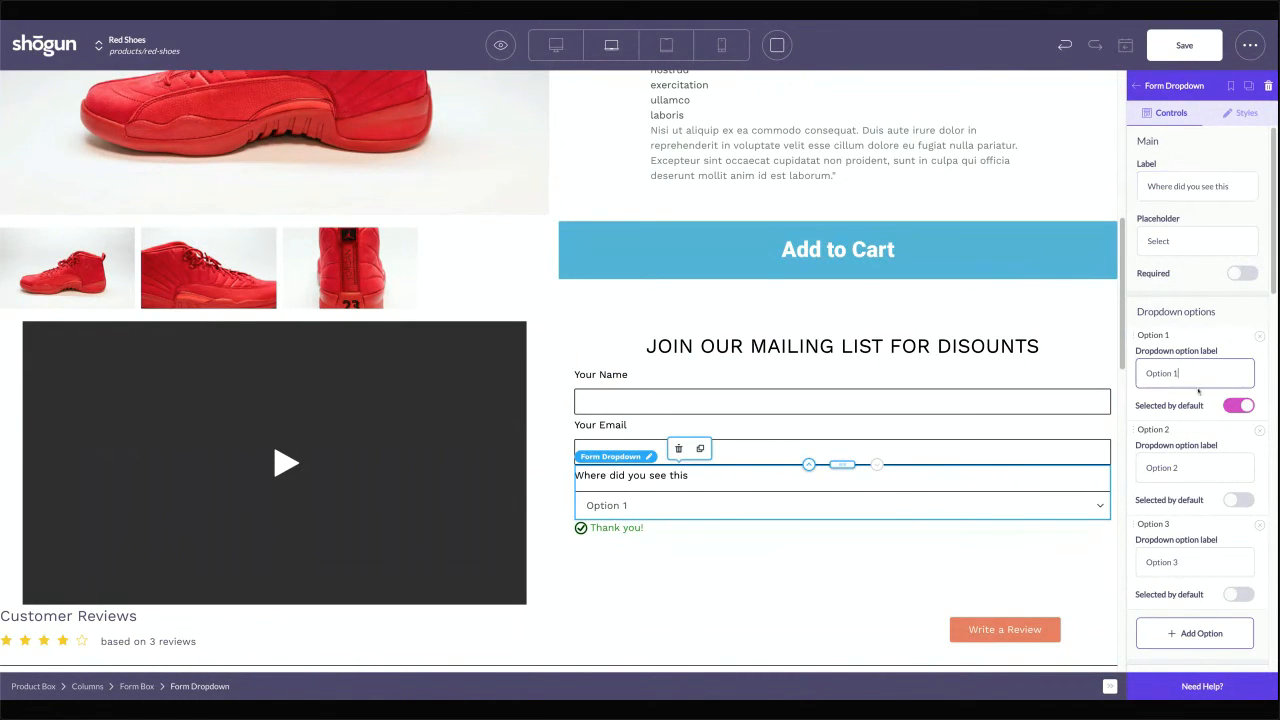
left_click_drag(1185, 373, 1146, 373)
type("Facebook AD")
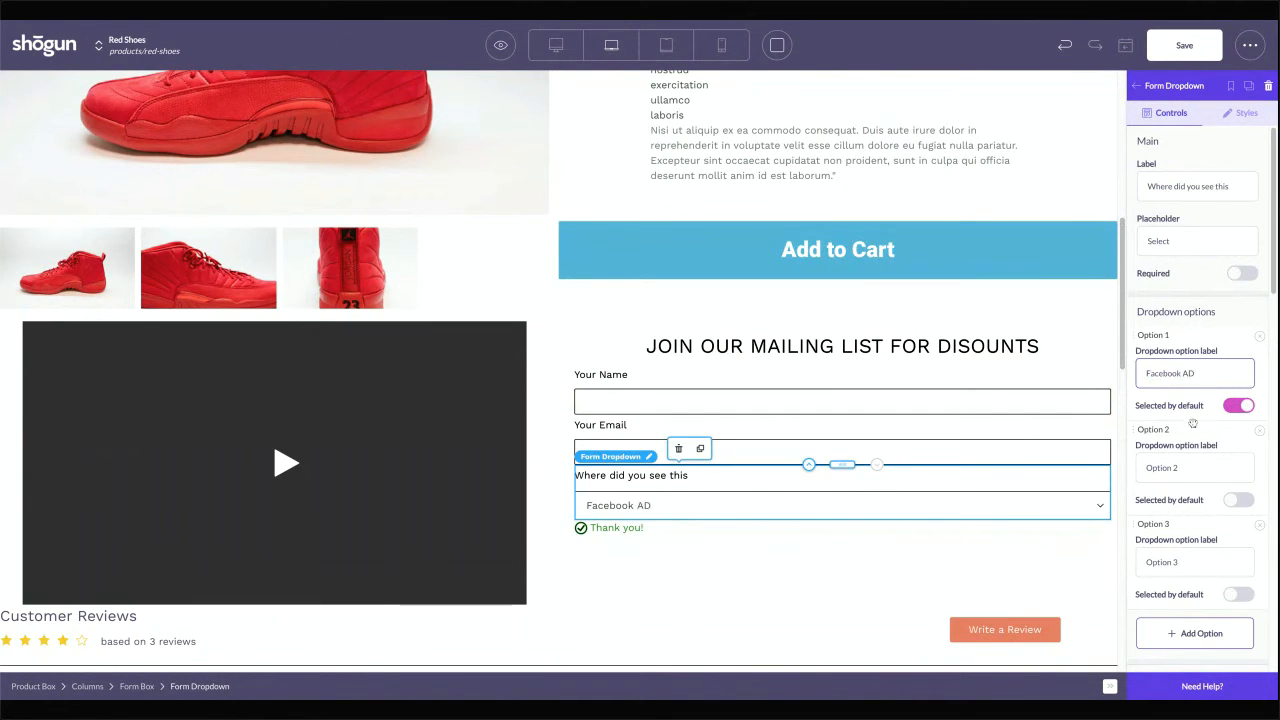
left_click(1191, 467)
left_click_drag(1191, 467, 1158, 442)
type("Friends")
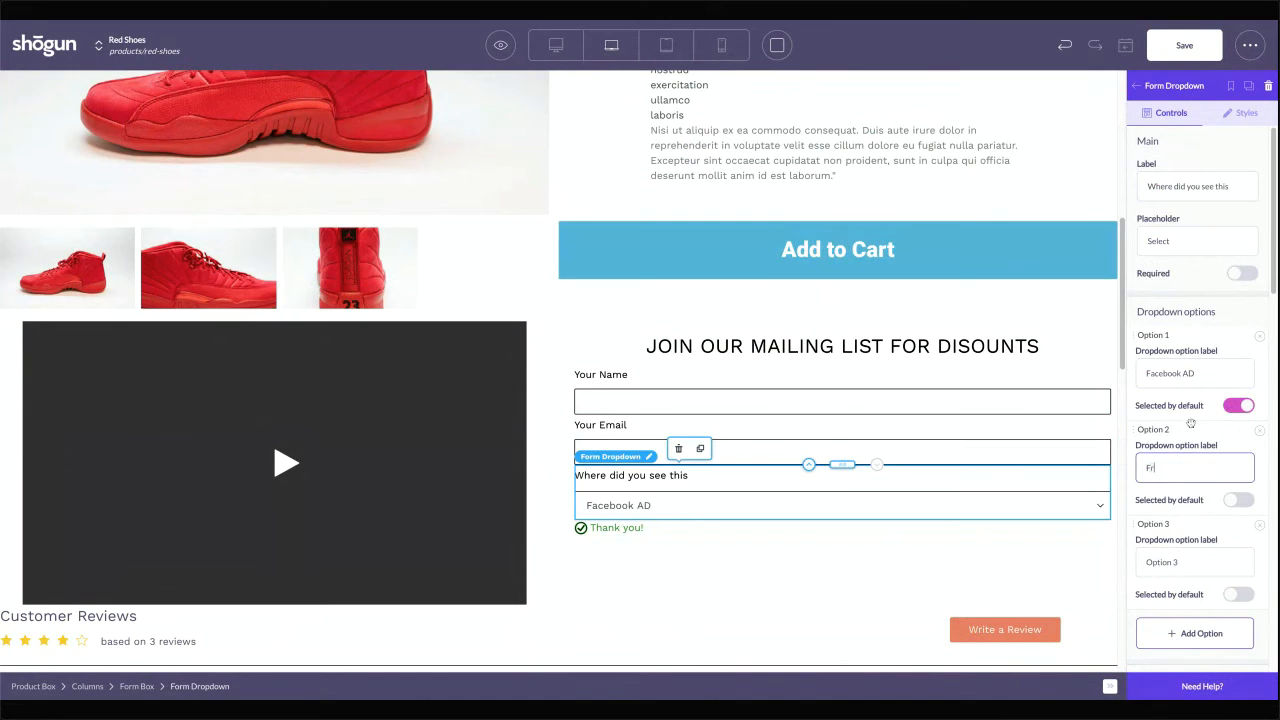
left_click(731, 499)
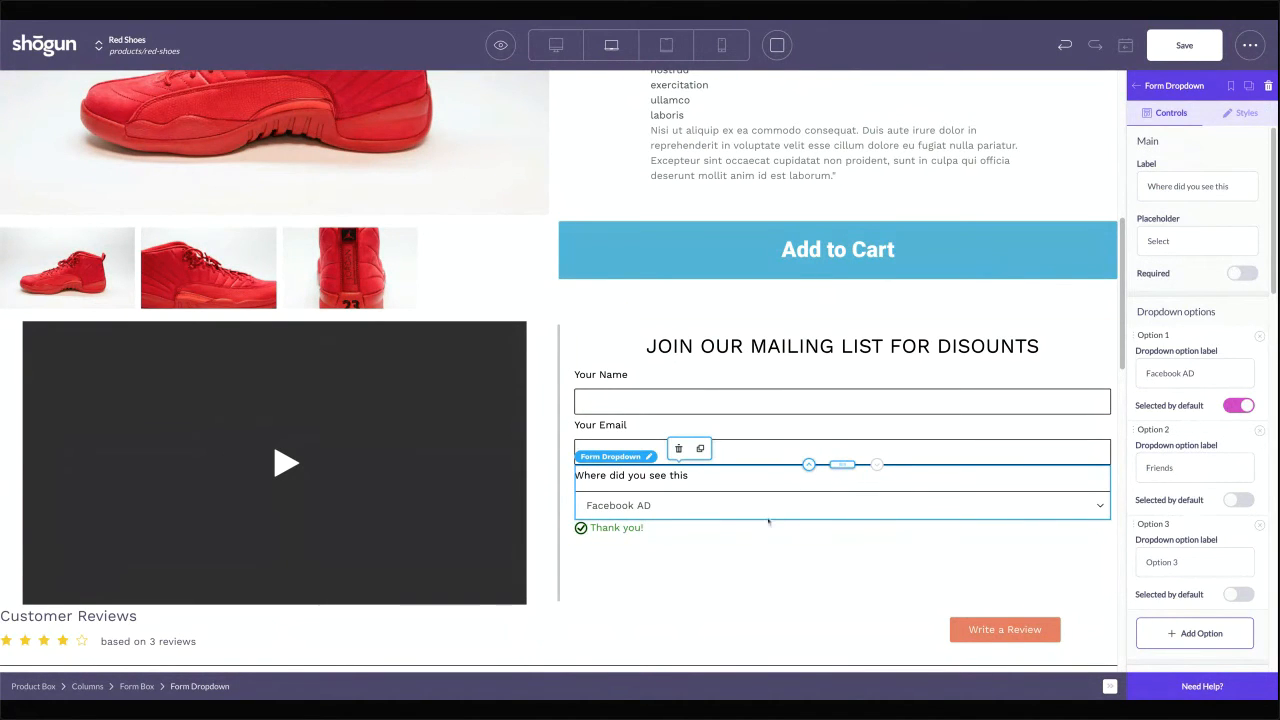
left_click(678, 448)
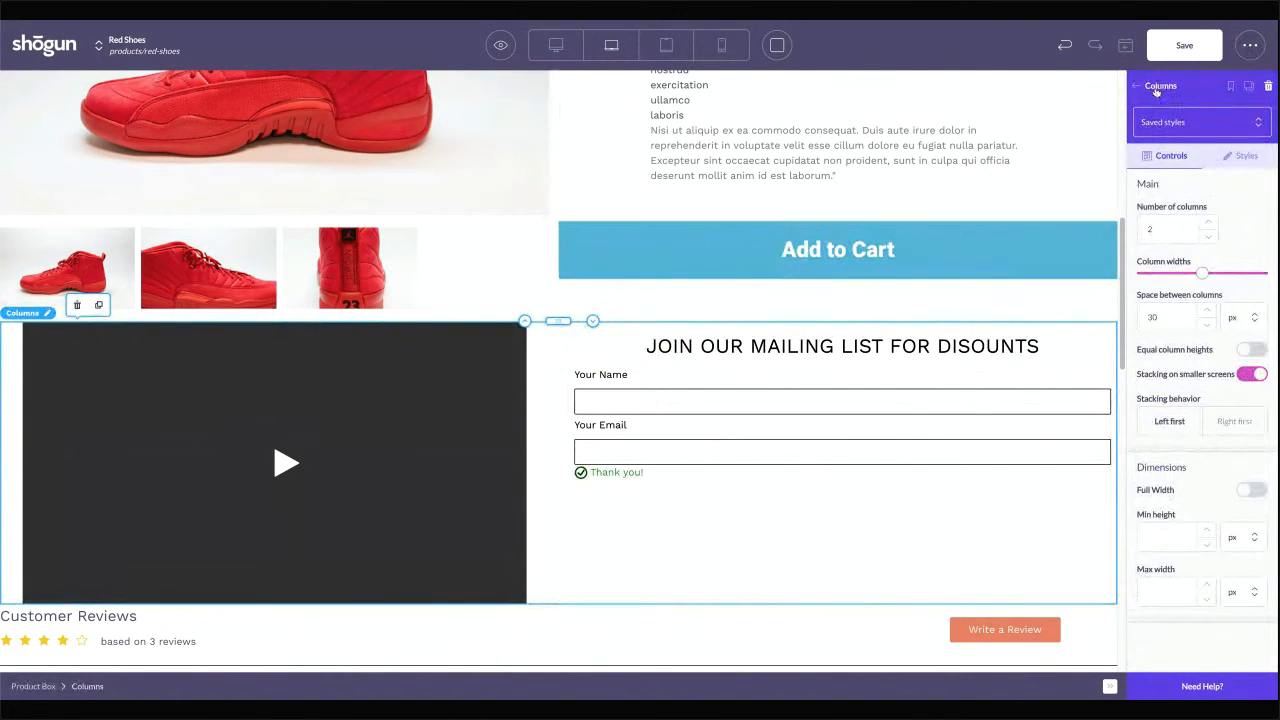
Add a left-aligned Form Submit Button below the Your Email field with a solid background color of 50B3DA
left_click(1157, 91)
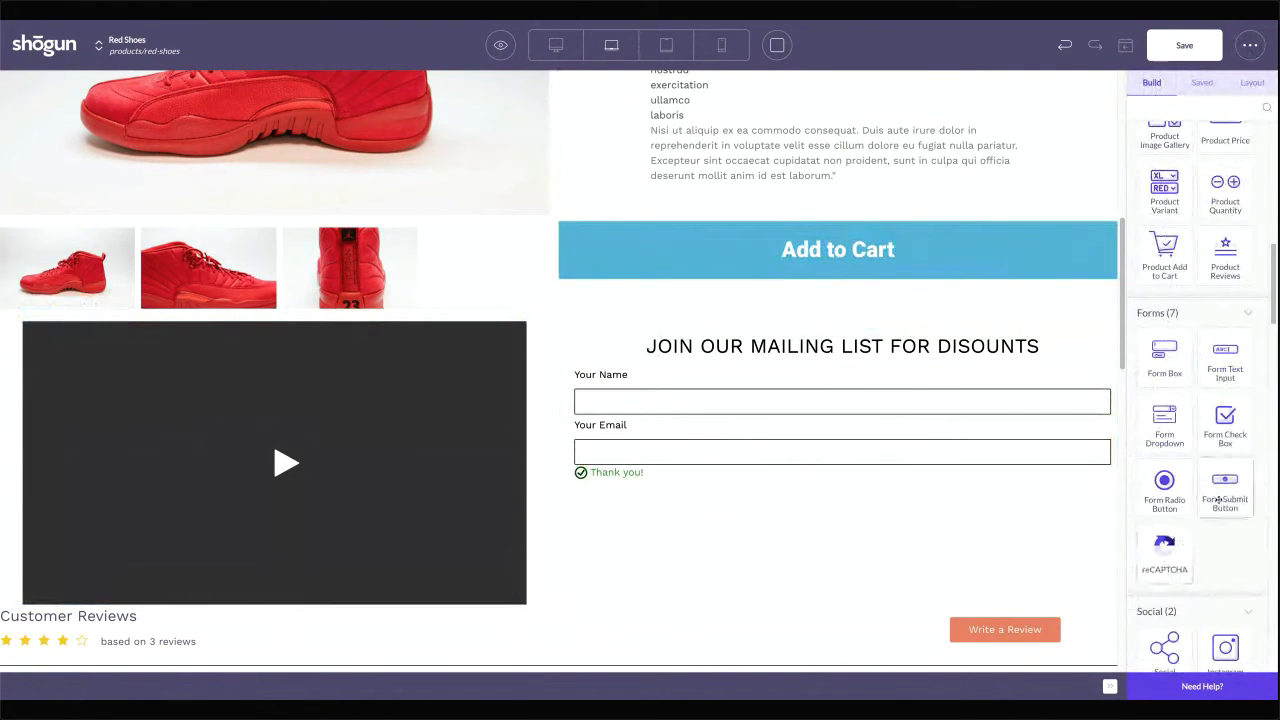
left_click_drag(1218, 499, 688, 474)
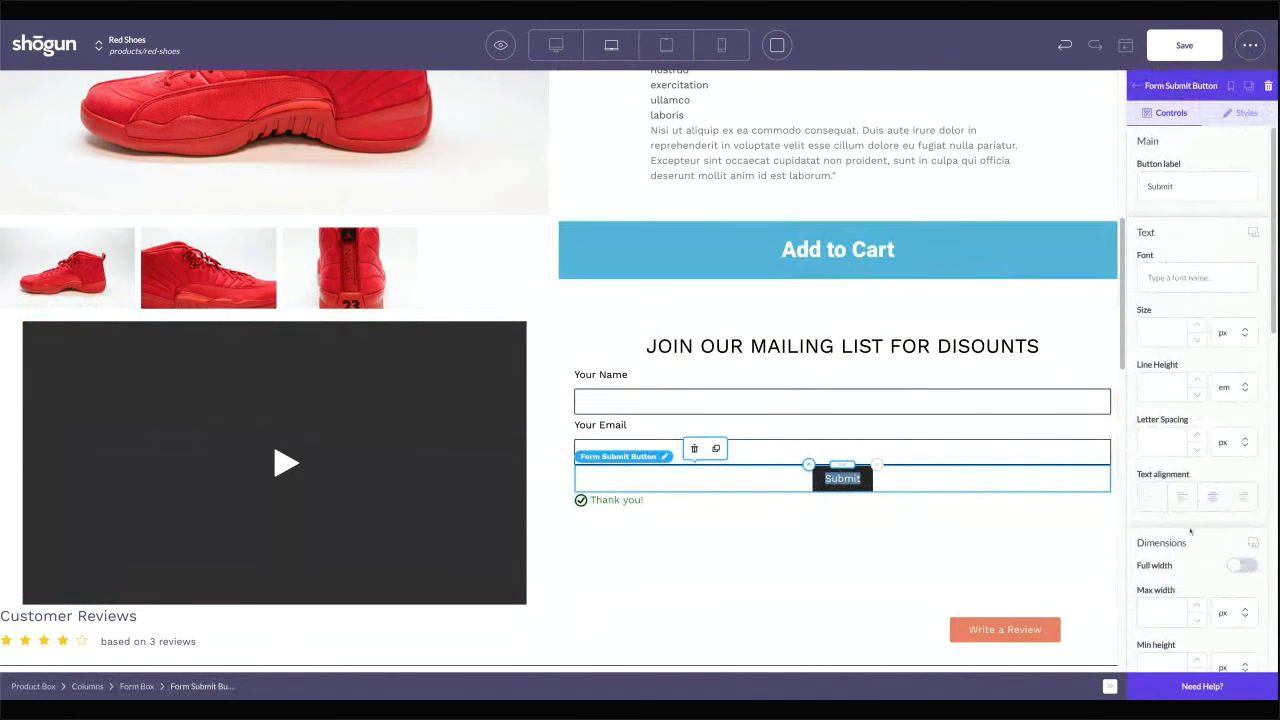
scroll(1190, 531, "down", 4)
left_click(1243, 483)
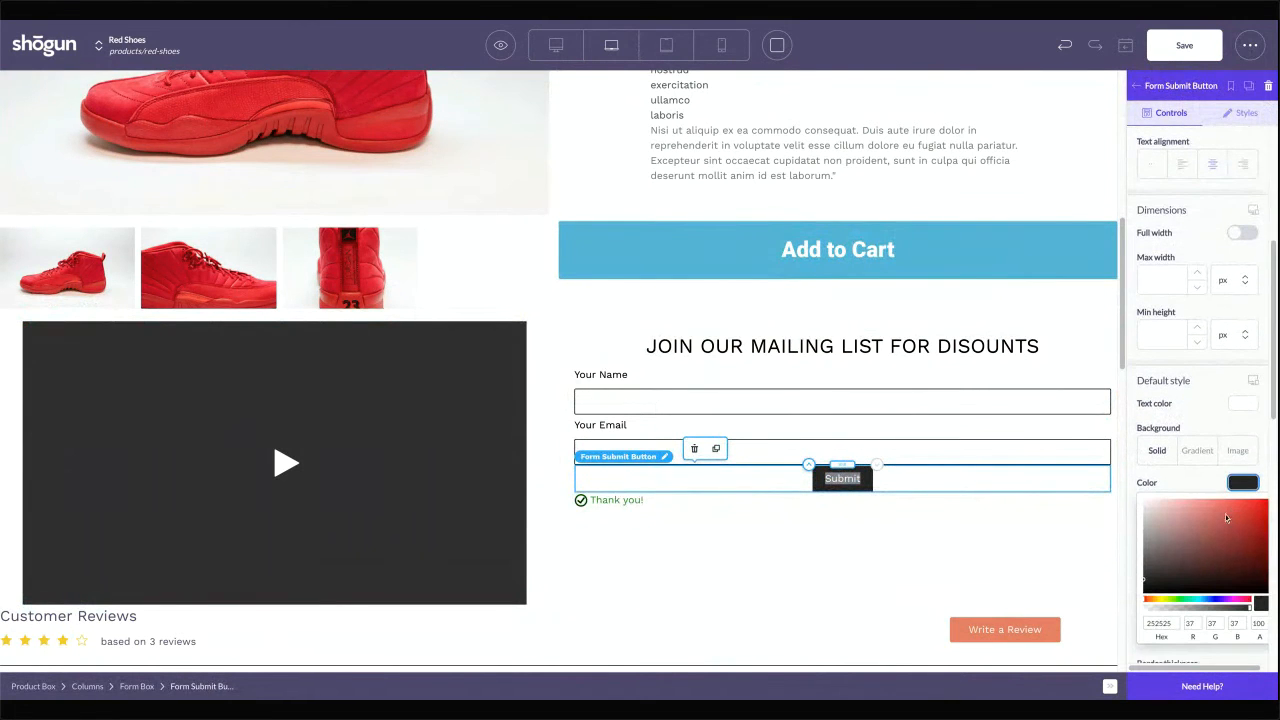
double_click(1158, 623)
type("50B3DA")
scroll(1240, 544, "down", 3)
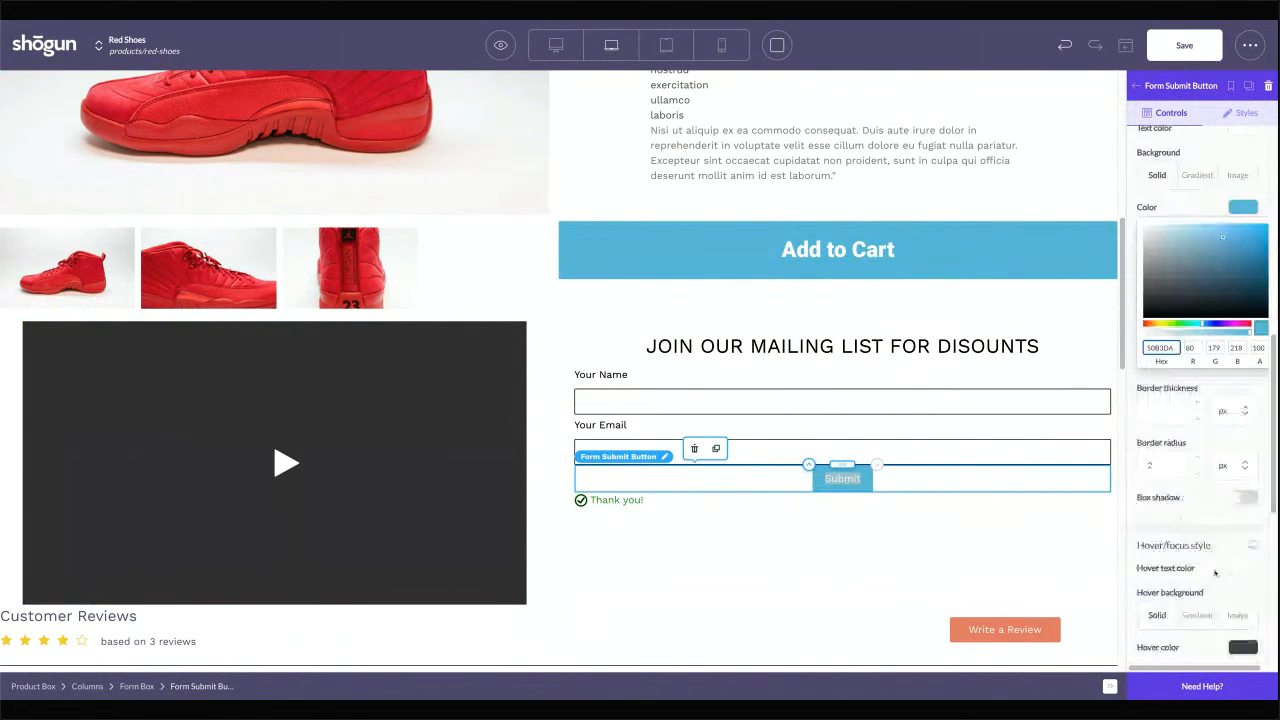
scroll(1241, 360, "up", 4)
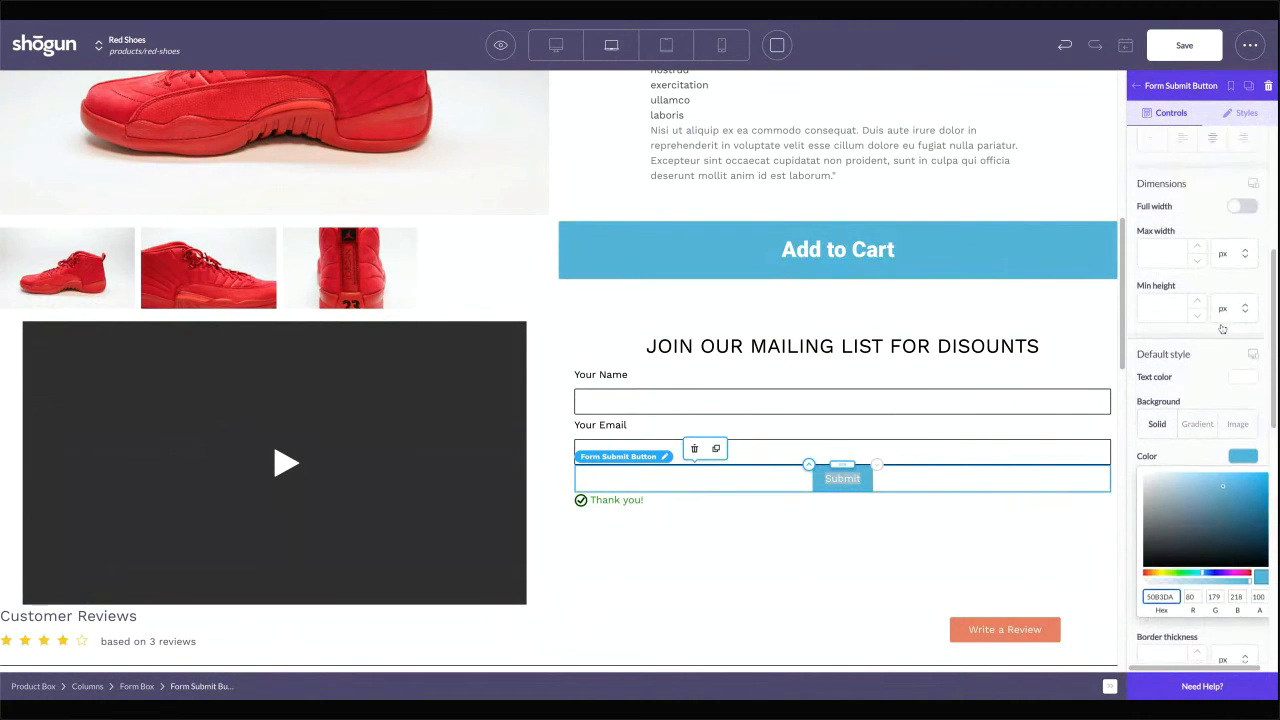
left_click(1182, 220)
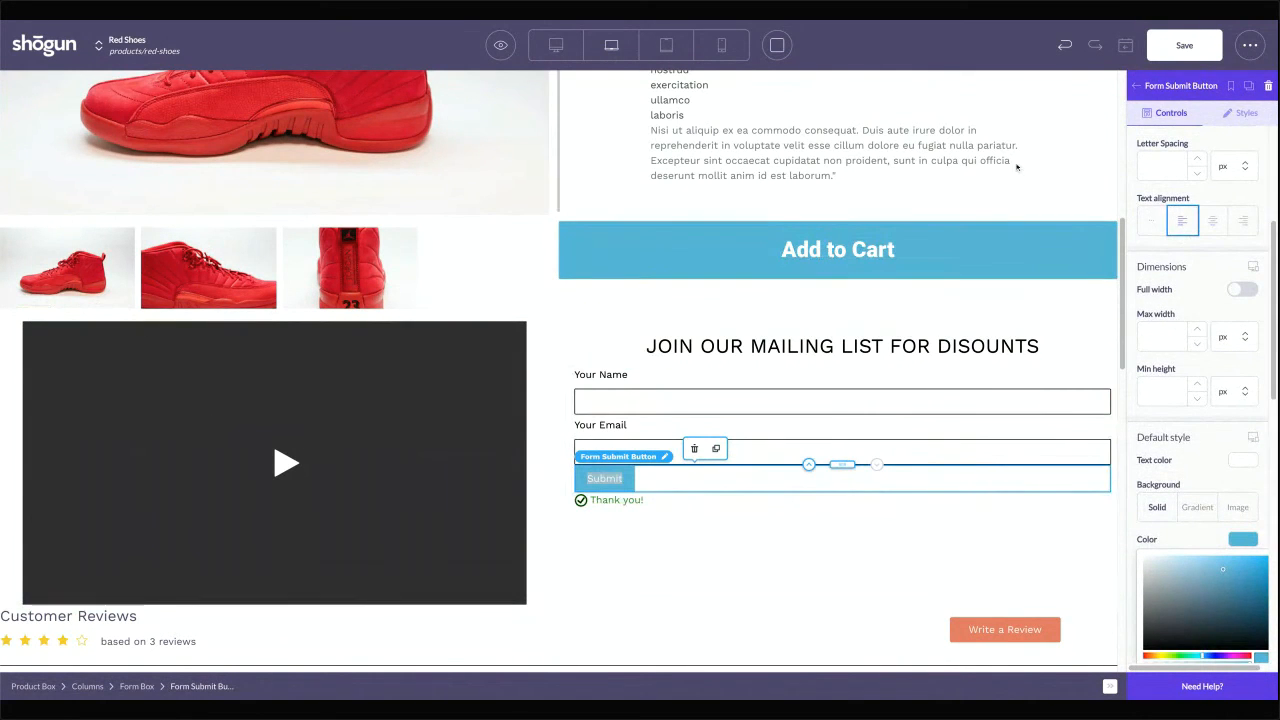
Add a reCAPTCHA element between the Your Email field and the Submit button, and save the page
left_click(1147, 86)
left_click_drag(1160, 545, 689, 474)
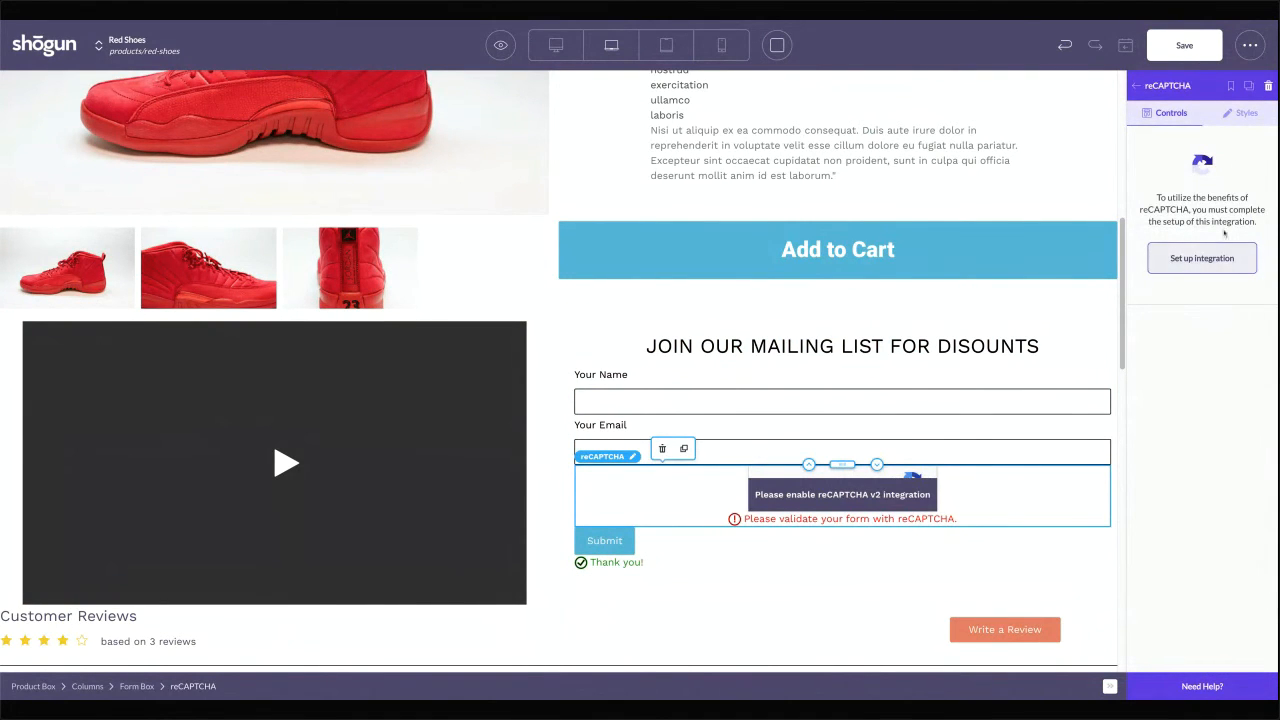
left_click(1184, 45)
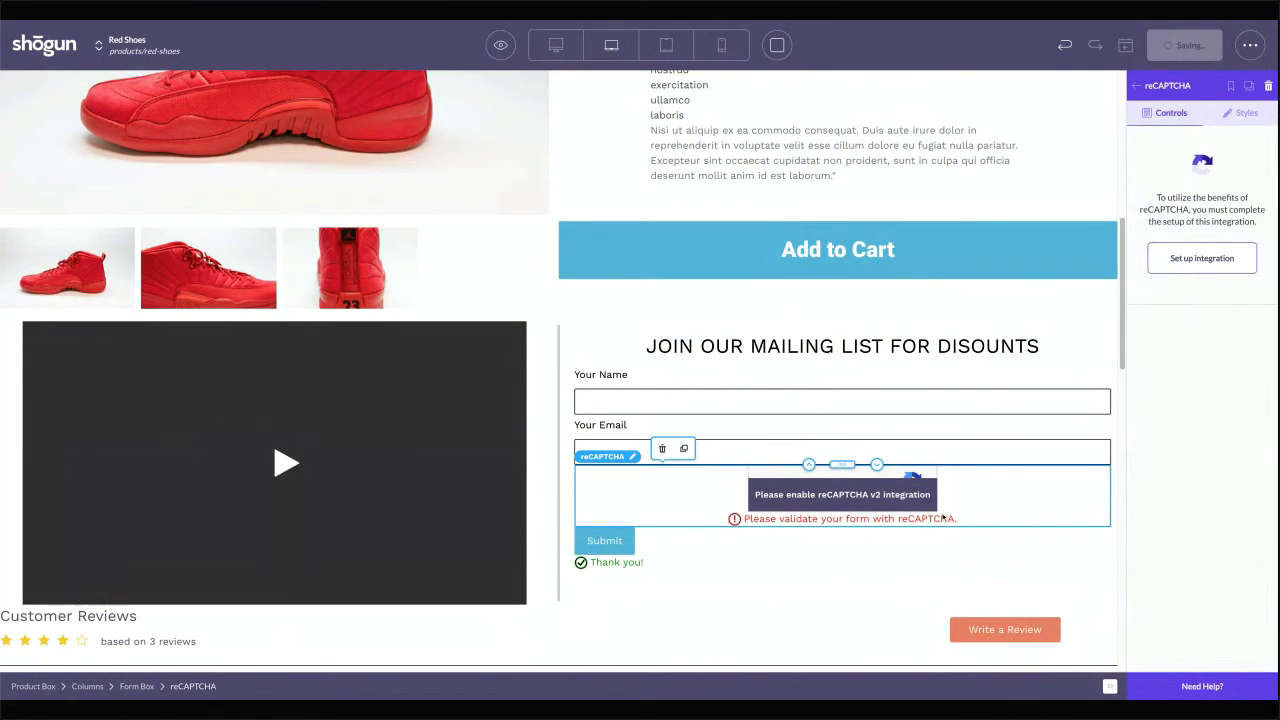
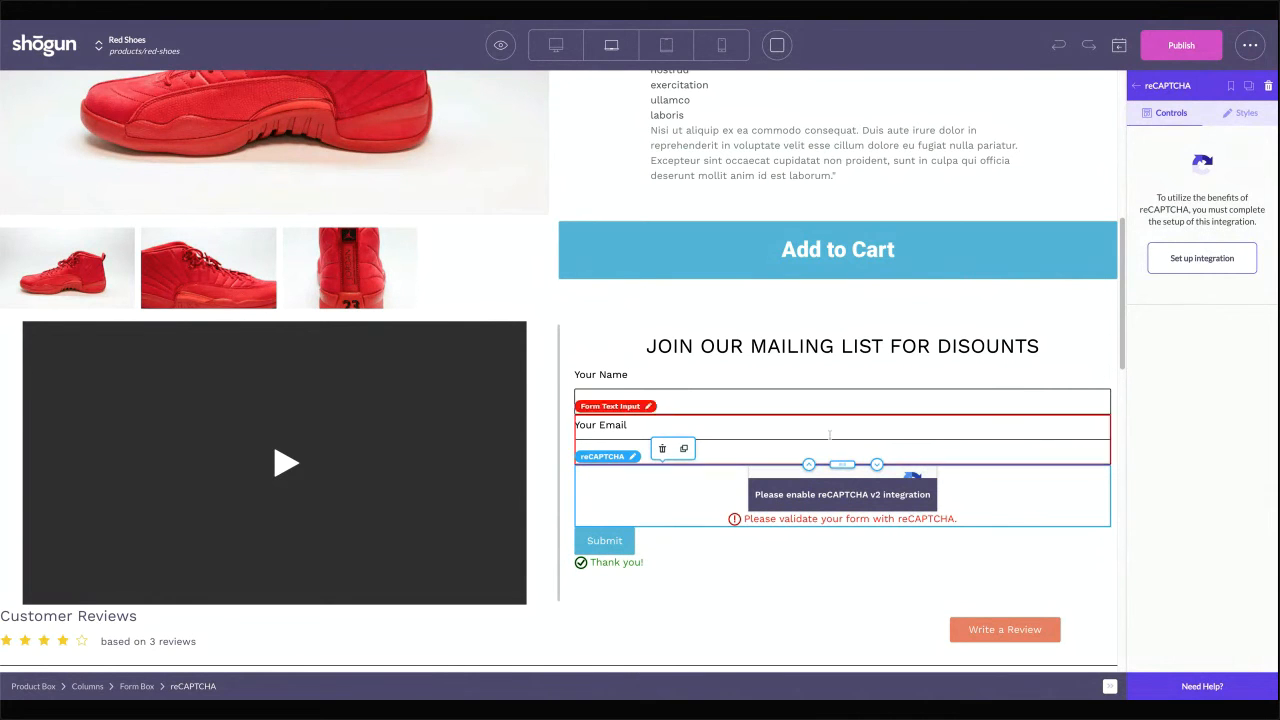
Review the page from the countdown and product details through the mailing list form to the customer reviews
scroll(700, 390, "up", 3)
scroll(700, 390, "up", 1)
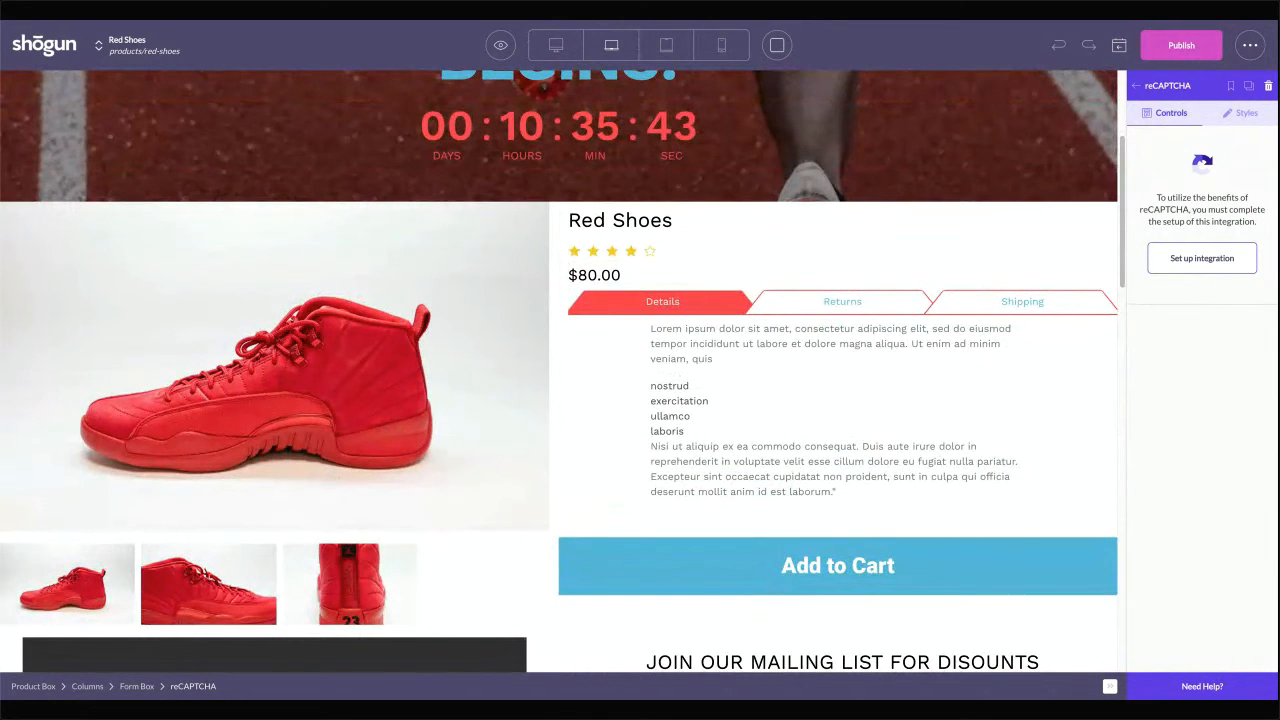
scroll(537, 403, "down", 4)
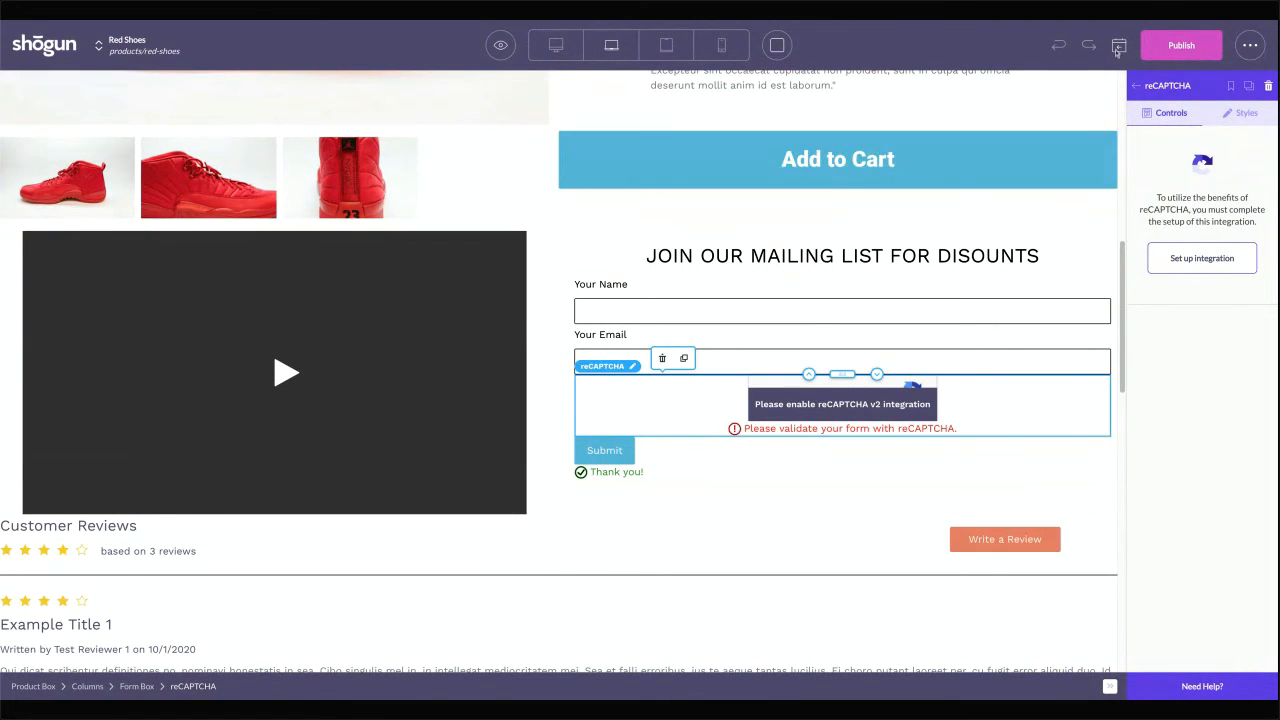
scroll(882, 287, "down", 1)
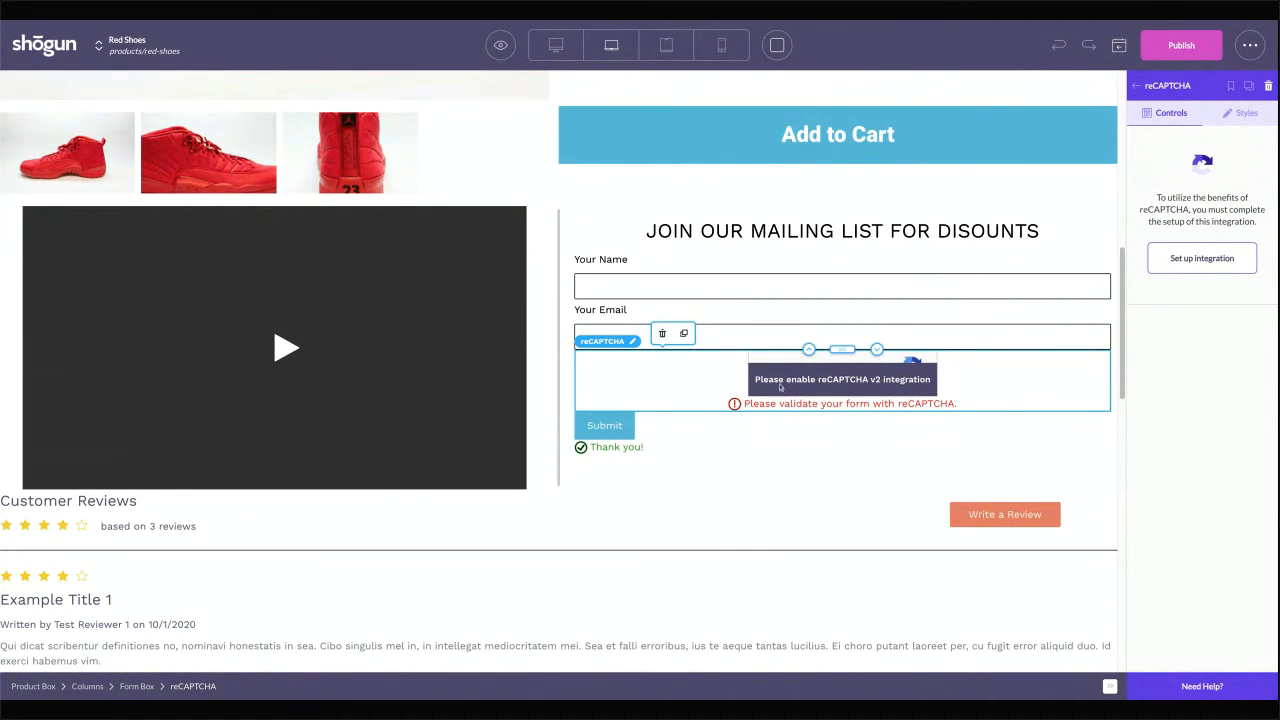
left_click(686, 503)
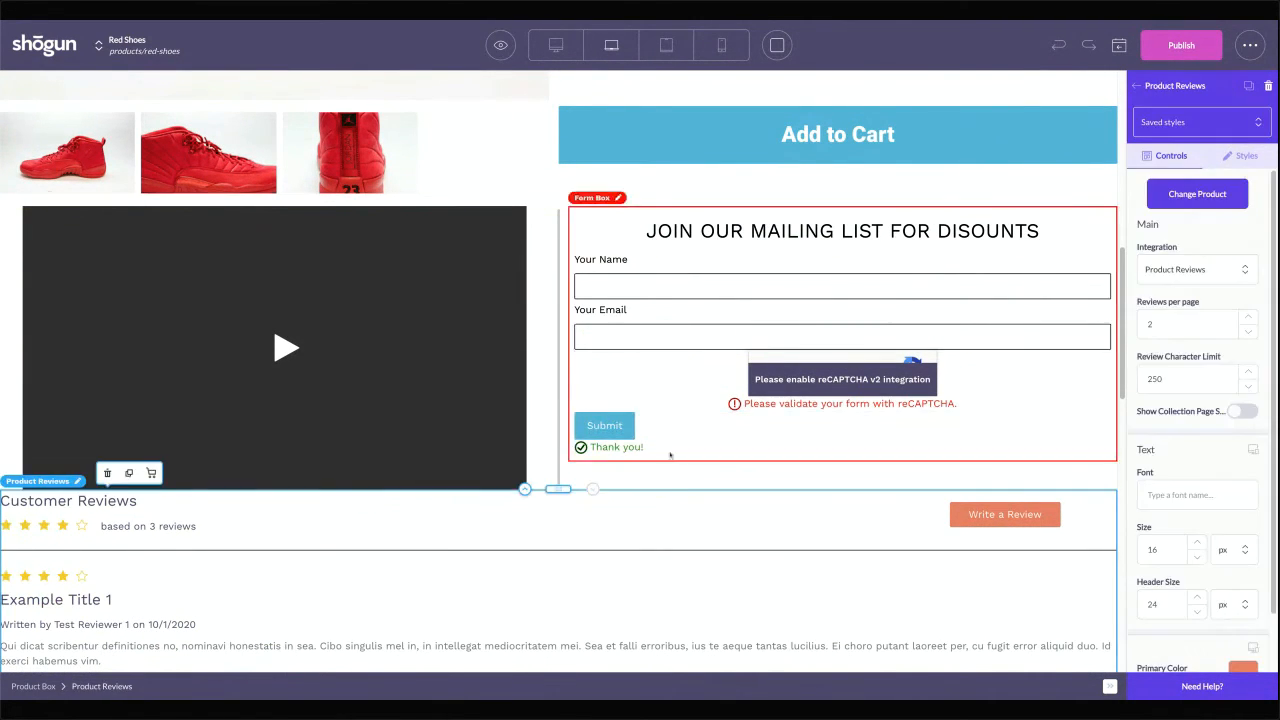
scroll(621, 438, "up", 3)
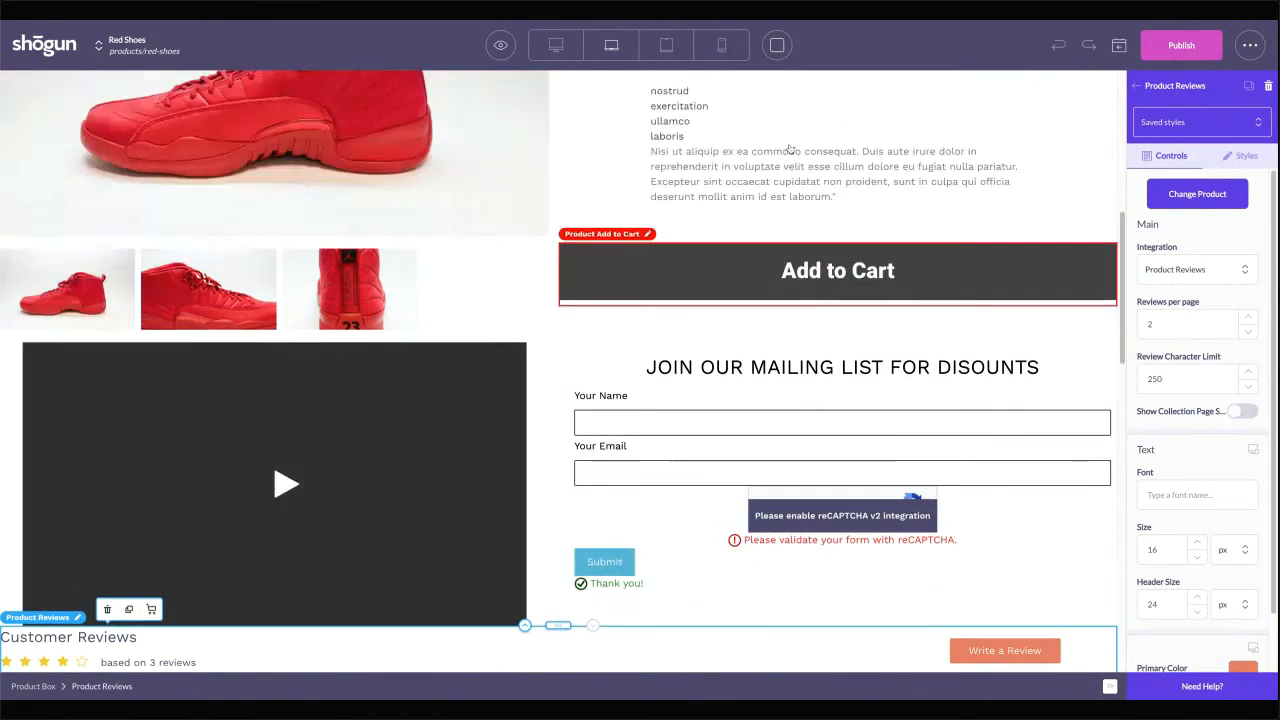
scroll(731, 408, "down", 5)
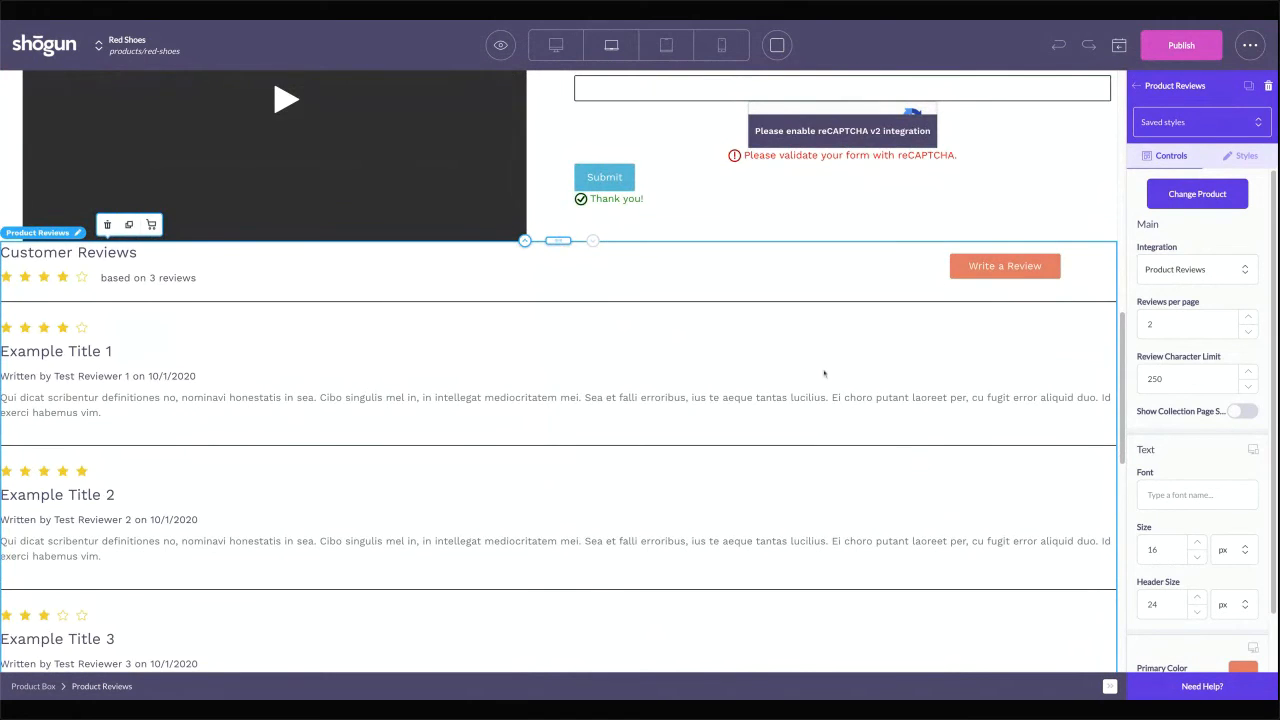
scroll(826, 369, "down", 2)
Browse the element library's product, form, social, custom and structural block sections, and check the Video element's settings
left_click(1186, 86)
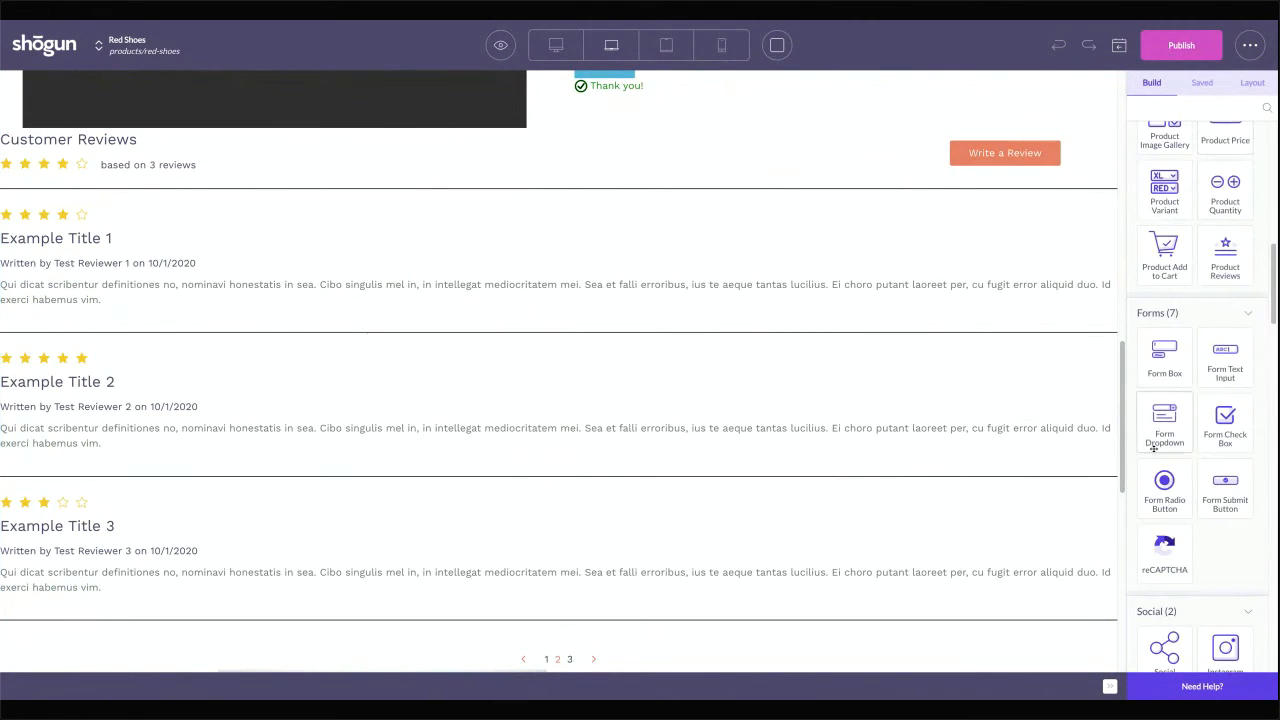
scroll(1160, 443, "down", 10)
scroll(1200, 380, "up", 5)
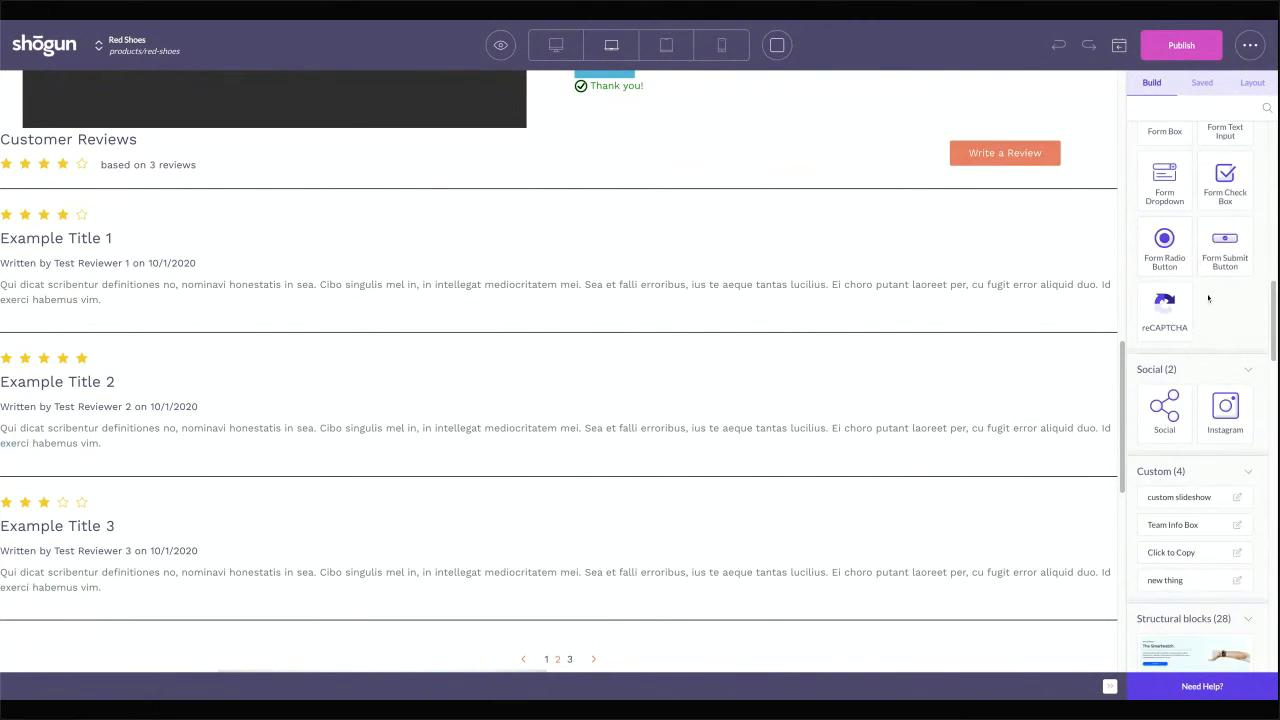
scroll(1190, 430, "down", 5)
scroll(1190, 446, "down", 3)
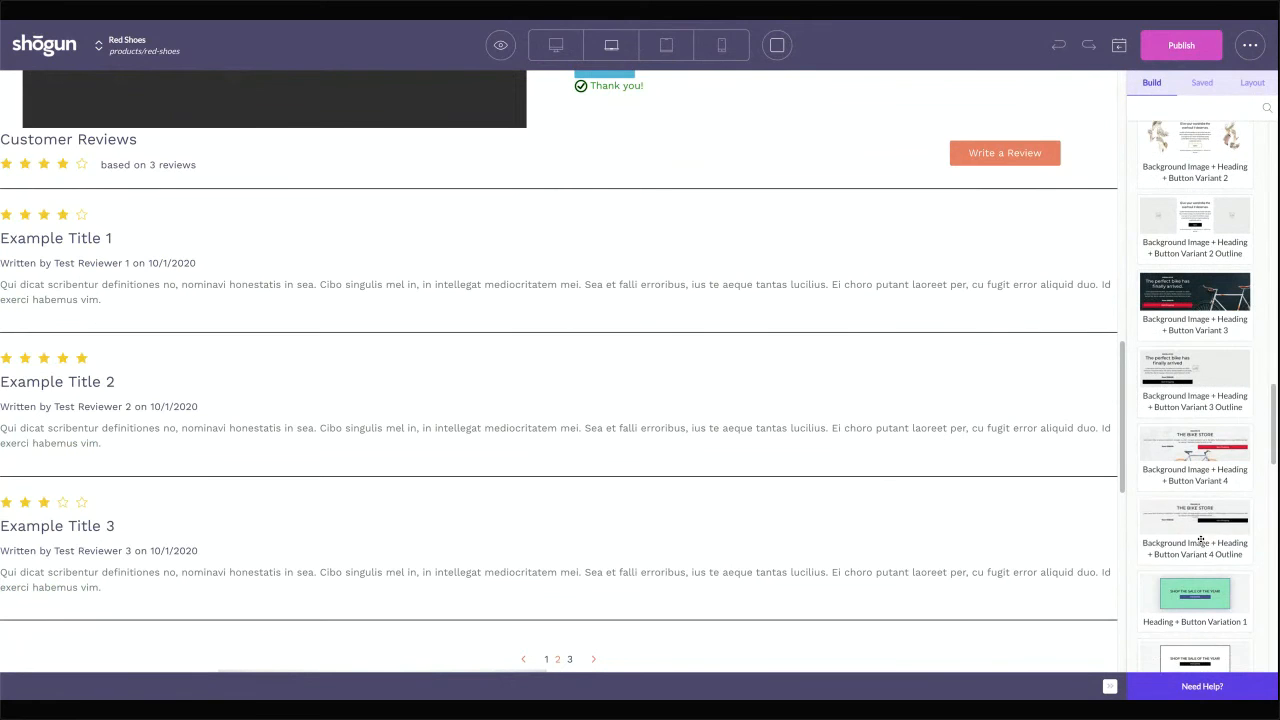
scroll(1230, 448, "up", 10)
scroll(190, 450, "up", 3)
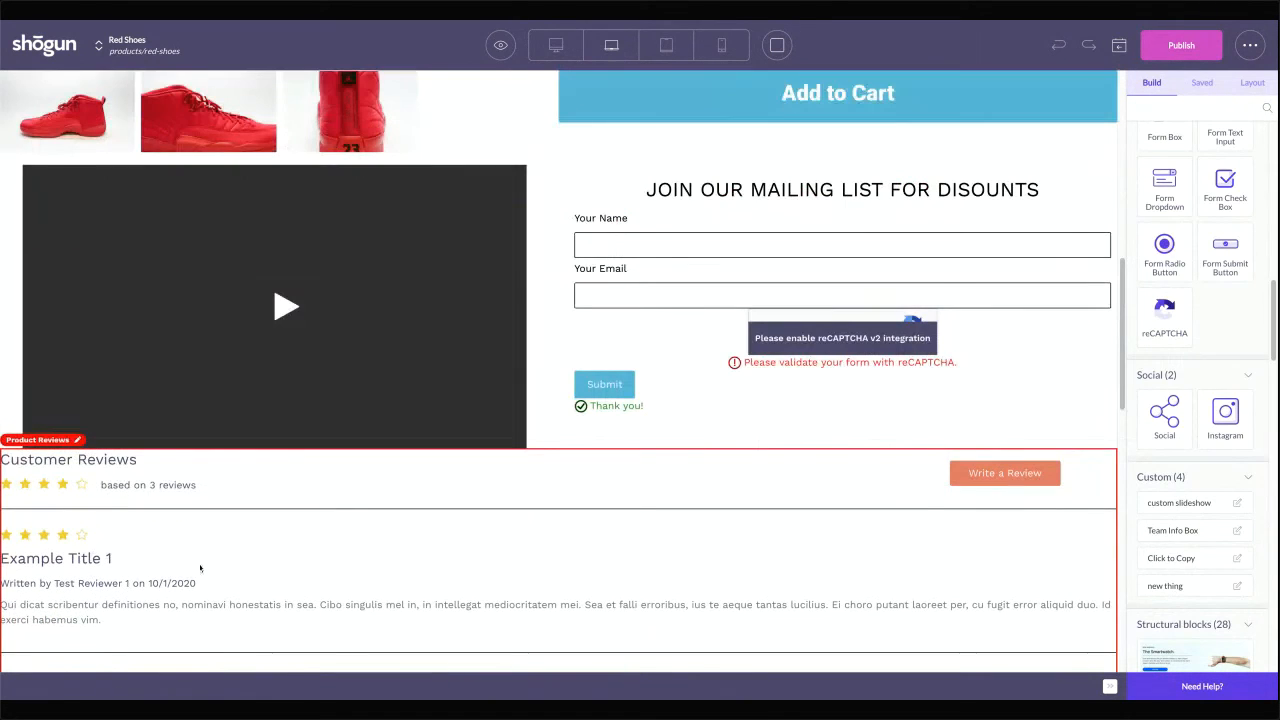
left_click(175, 289)
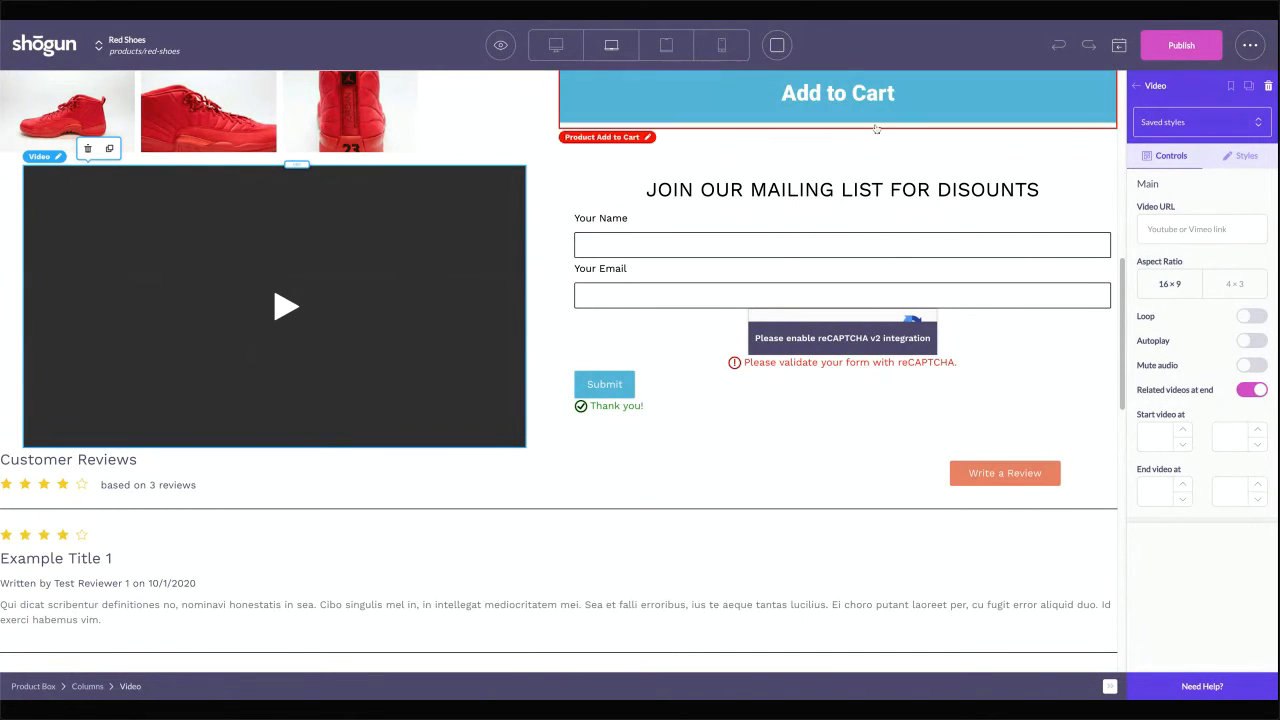
left_click(1140, 86)
scroll(1189, 368, "up", 3)
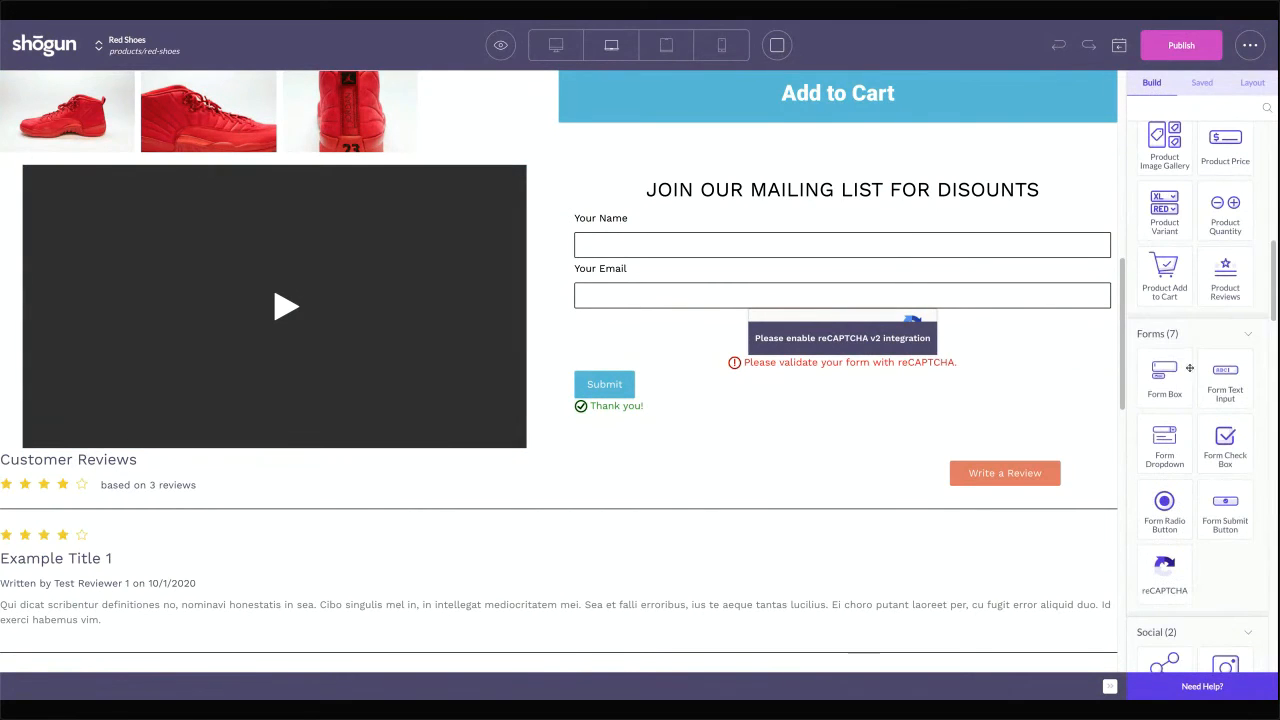
scroll(1189, 368, "up", 1)
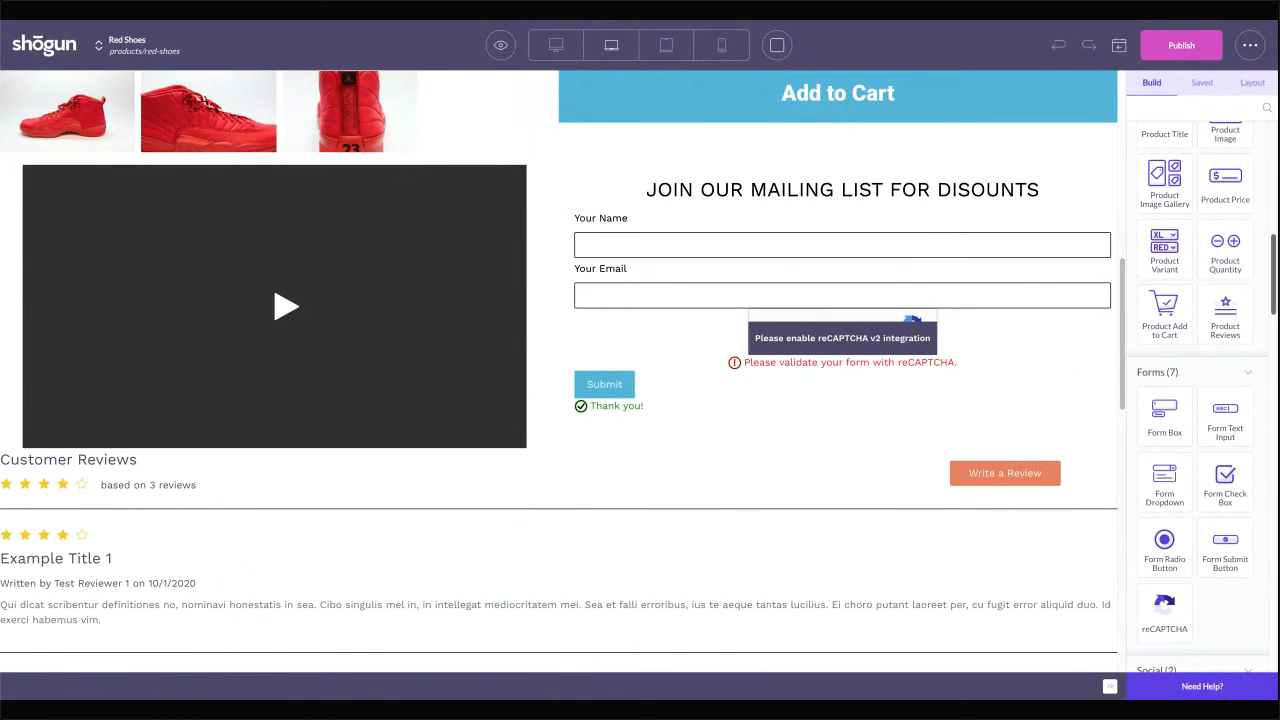
scroll(1236, 237, "up", 2)
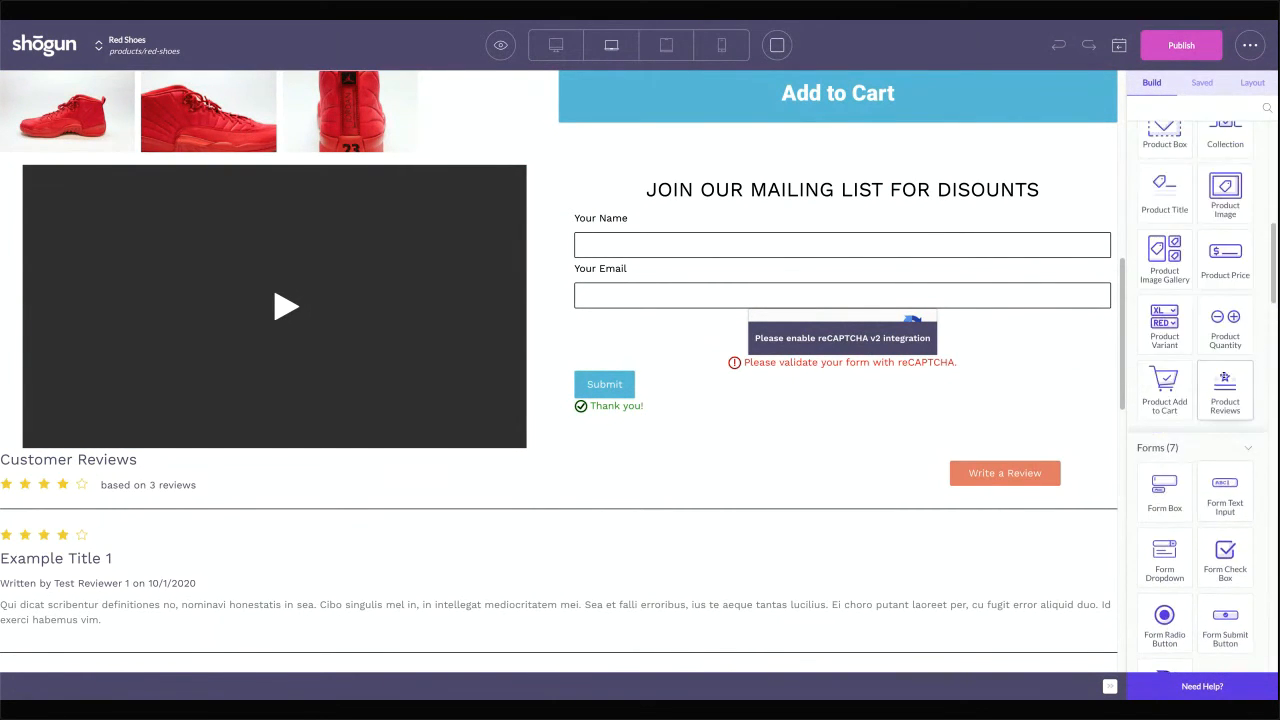
Check the Shopify, form, social and custom elements in the library, and view the list of saved snippets
scroll(1236, 237, "up", 2)
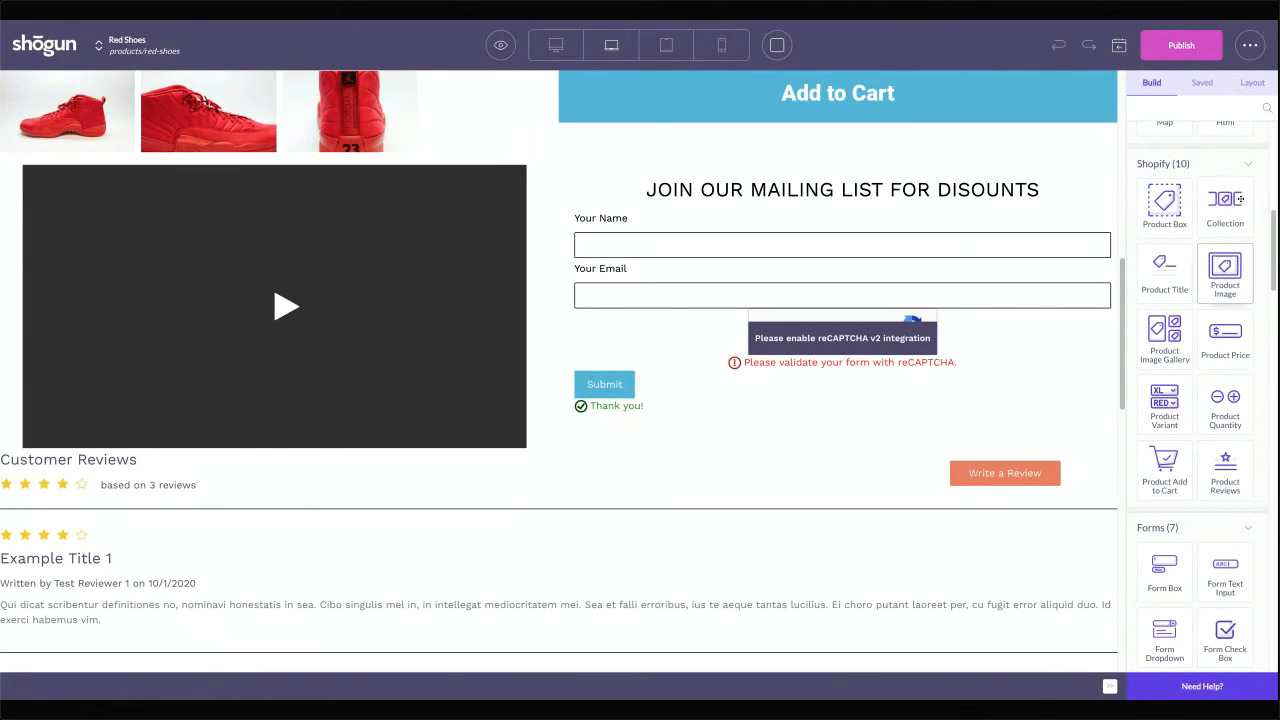
scroll(1238, 193, "up", 3)
scroll(1232, 225, "down", 10)
scroll(1080, 500, "down", 3)
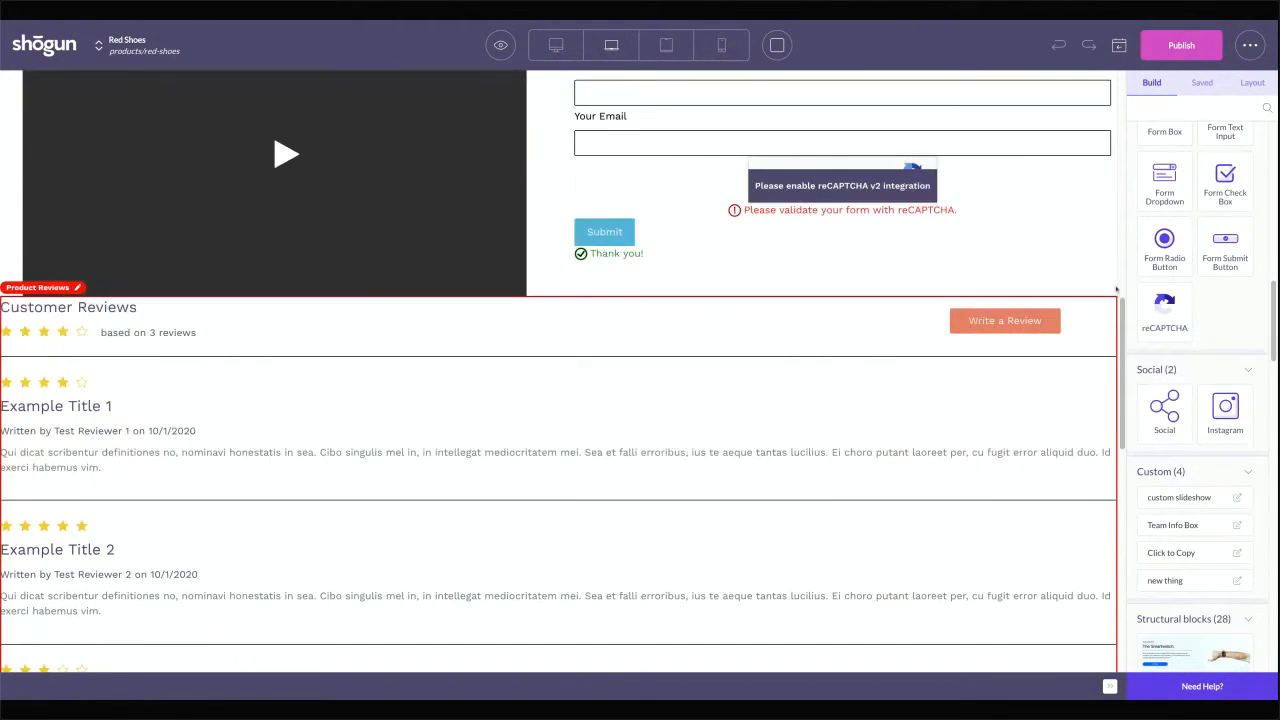
left_click(1203, 83)
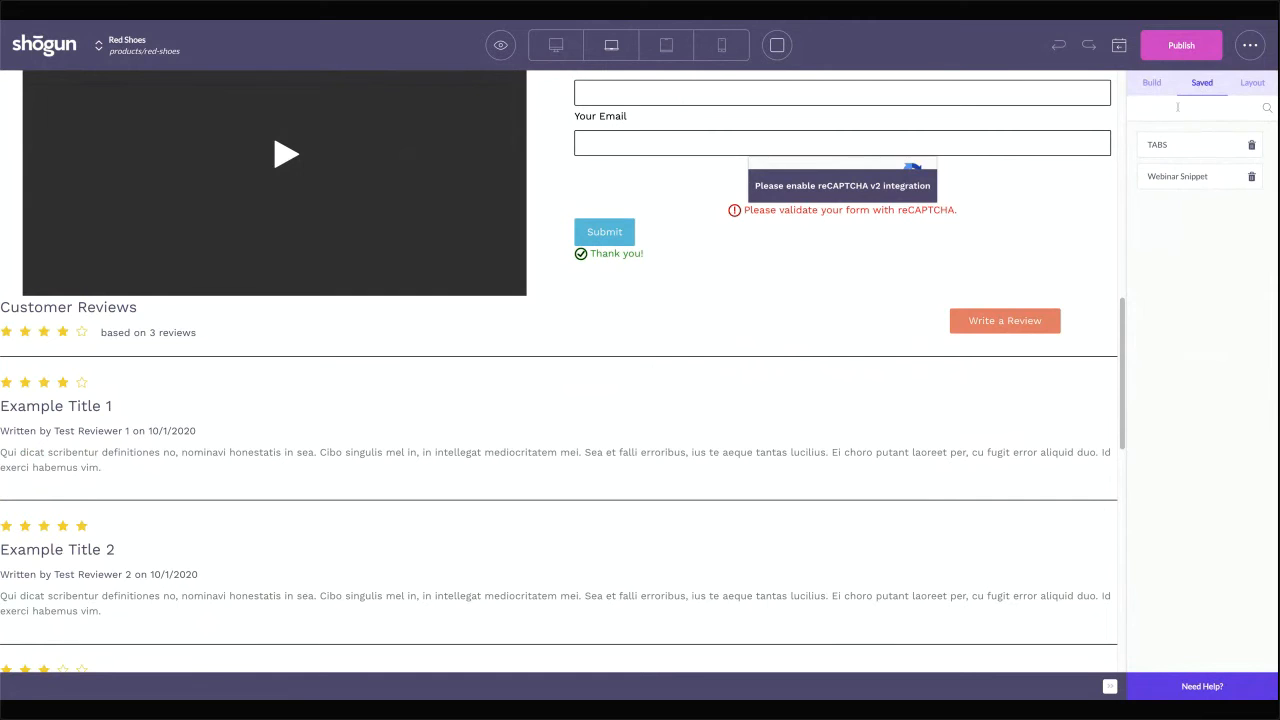
left_click(1154, 82)
Insert the Single Testimonial 2 structural block between the video and mailing list row and the Customer Reviews section
scroll(1204, 349, "down", 6)
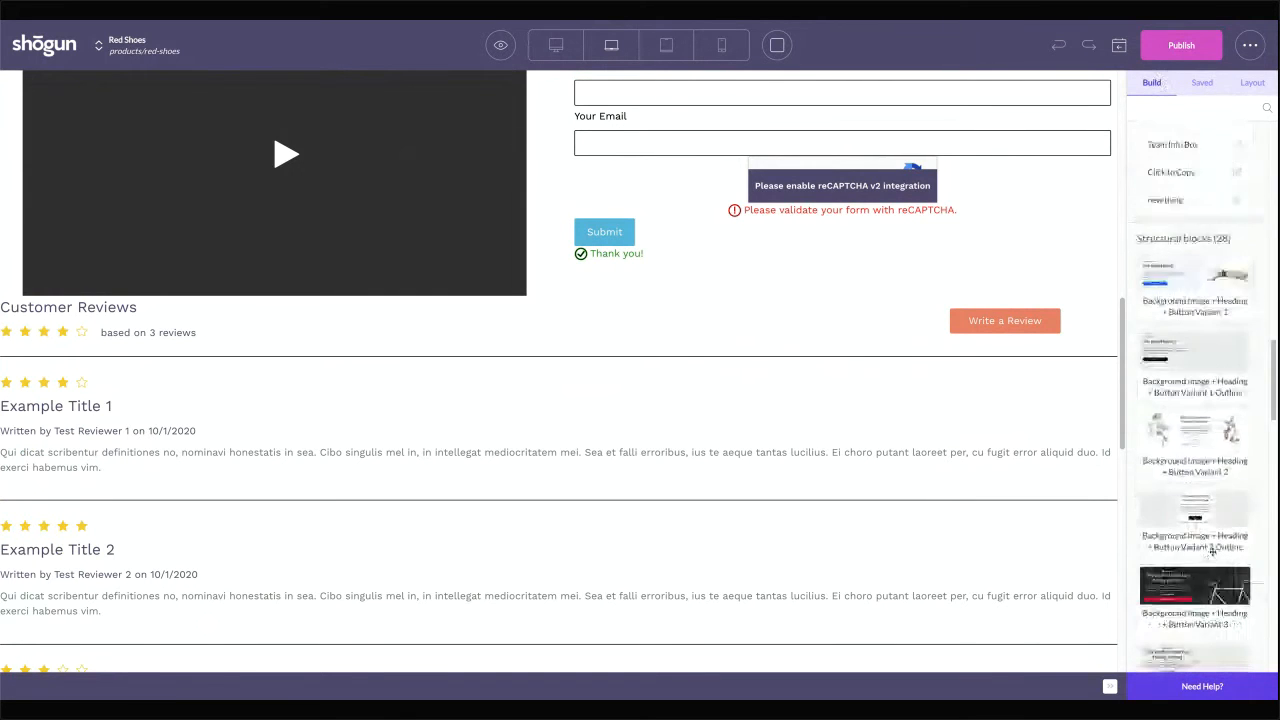
scroll(1204, 350, "down", 3)
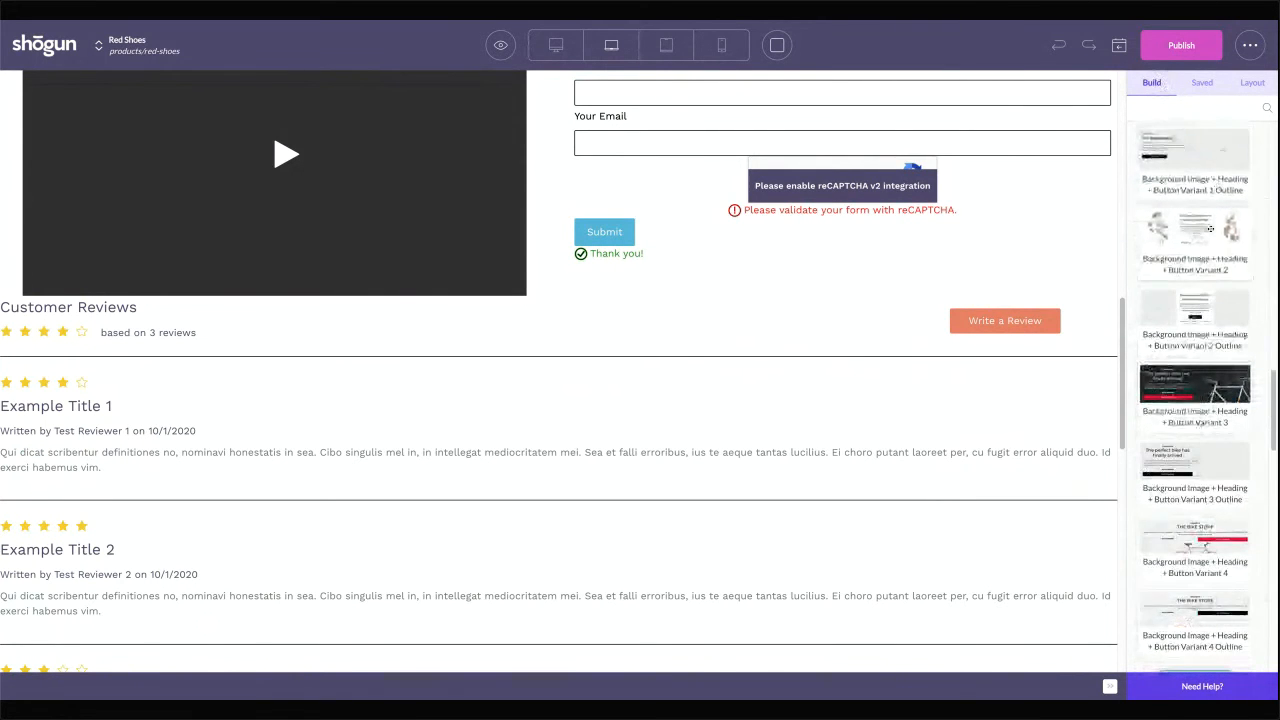
scroll(1212, 239, "down", 3)
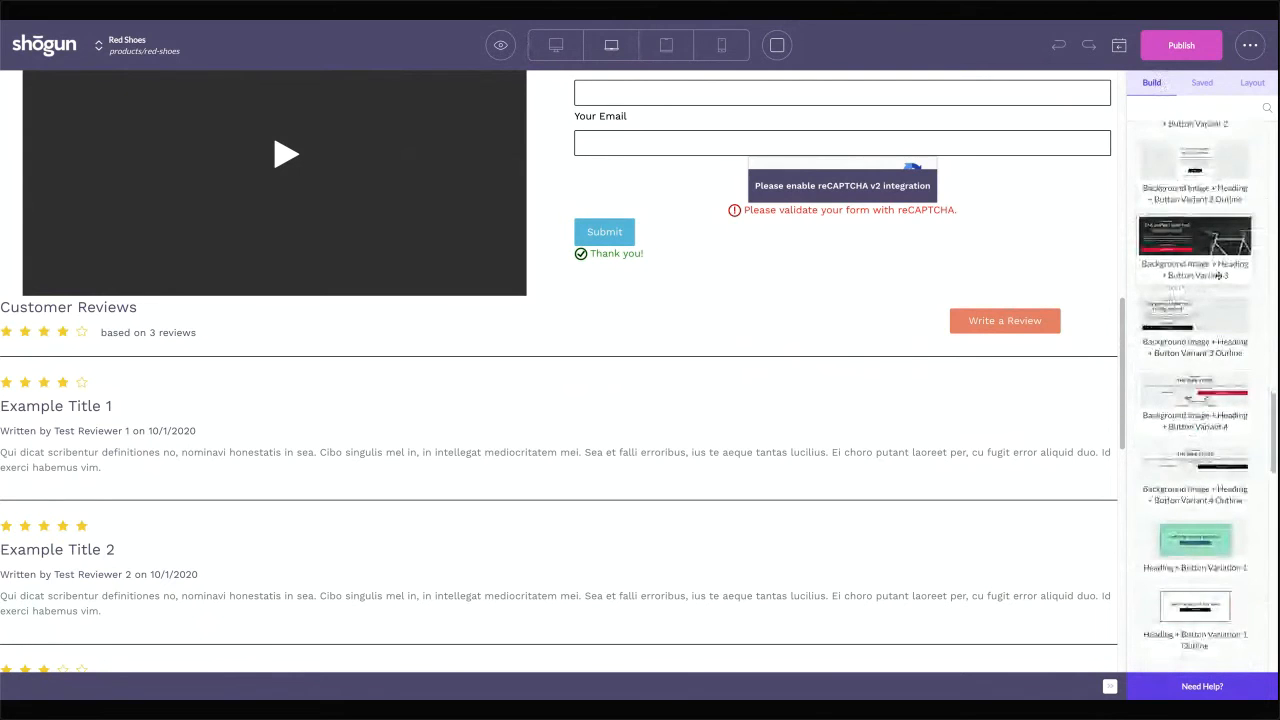
scroll(1220, 282, "down", 10)
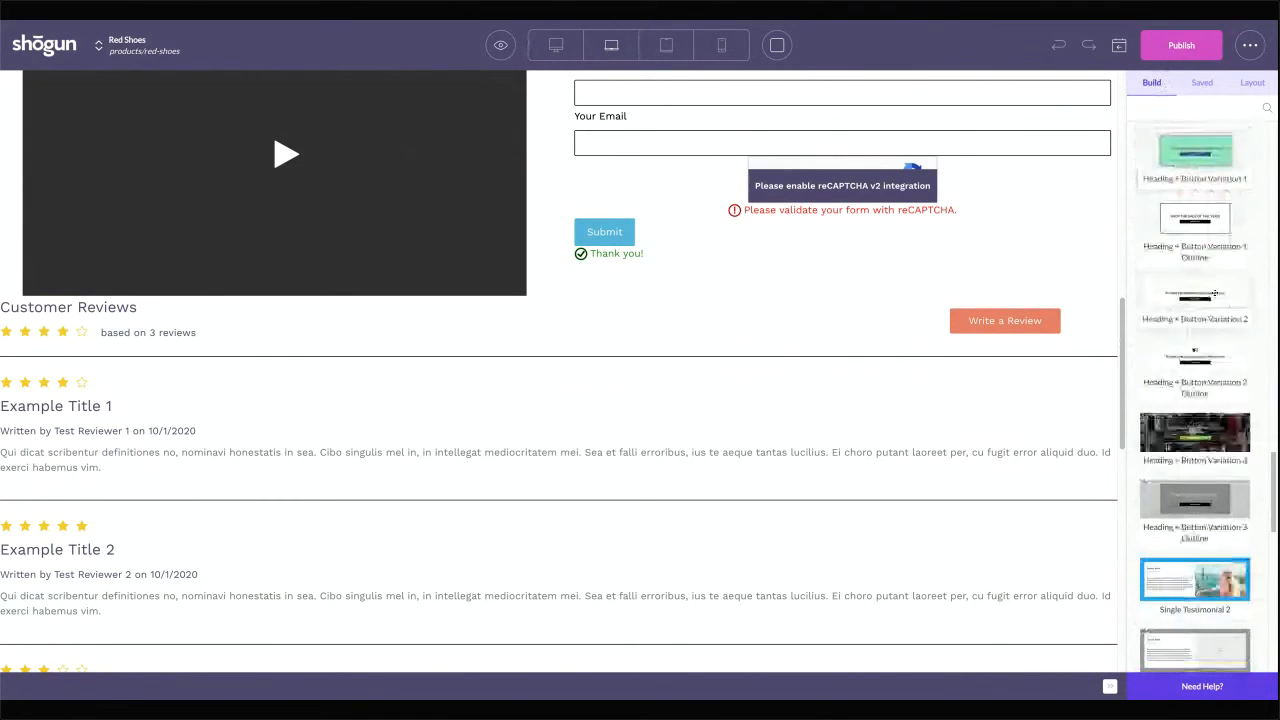
left_click_drag(1192, 433, 563, 414)
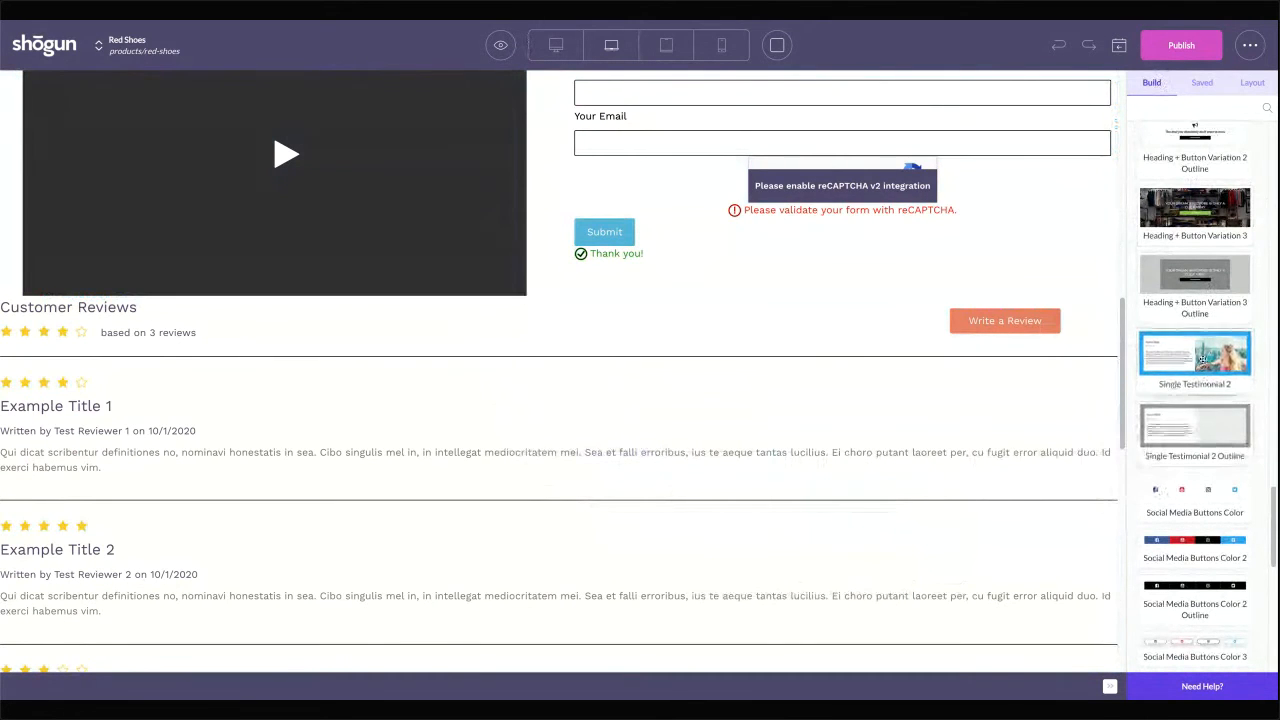
left_click_drag(1203, 358, 661, 357)
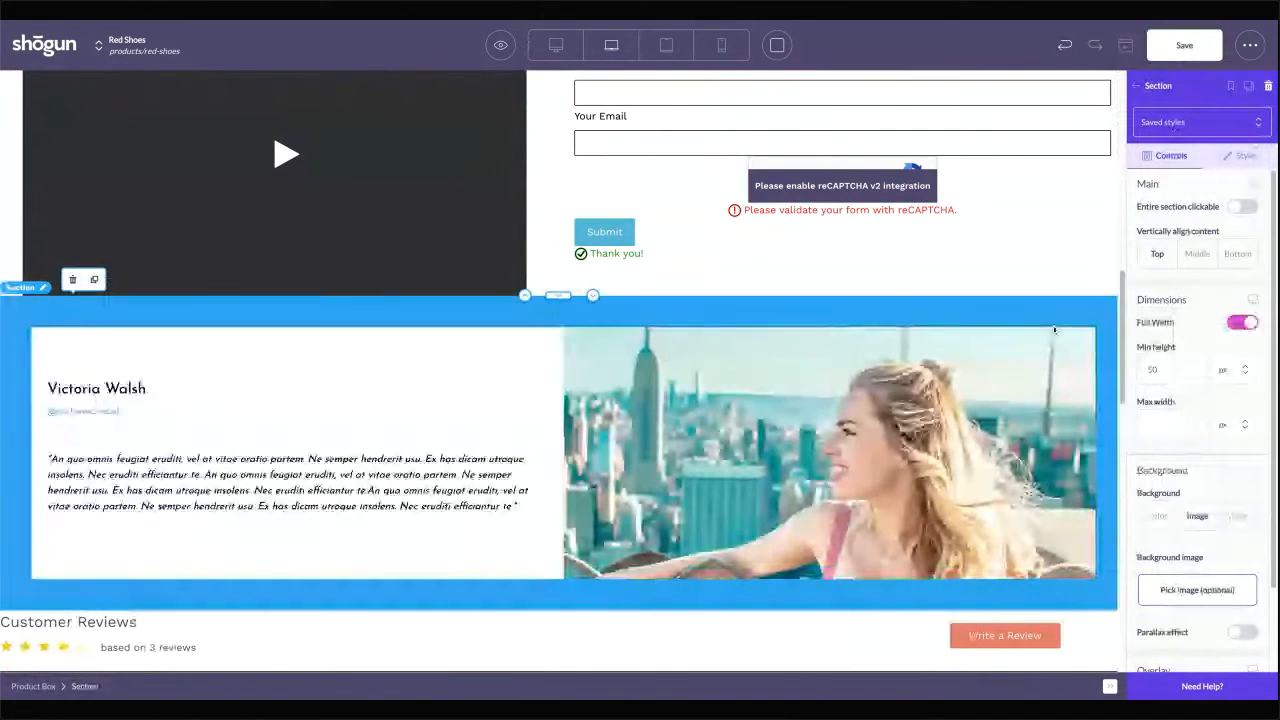
Set the testimonial section's background to the solid colour 50B3DA
left_click(978, 316)
scroll(1166, 529, "down", 2)
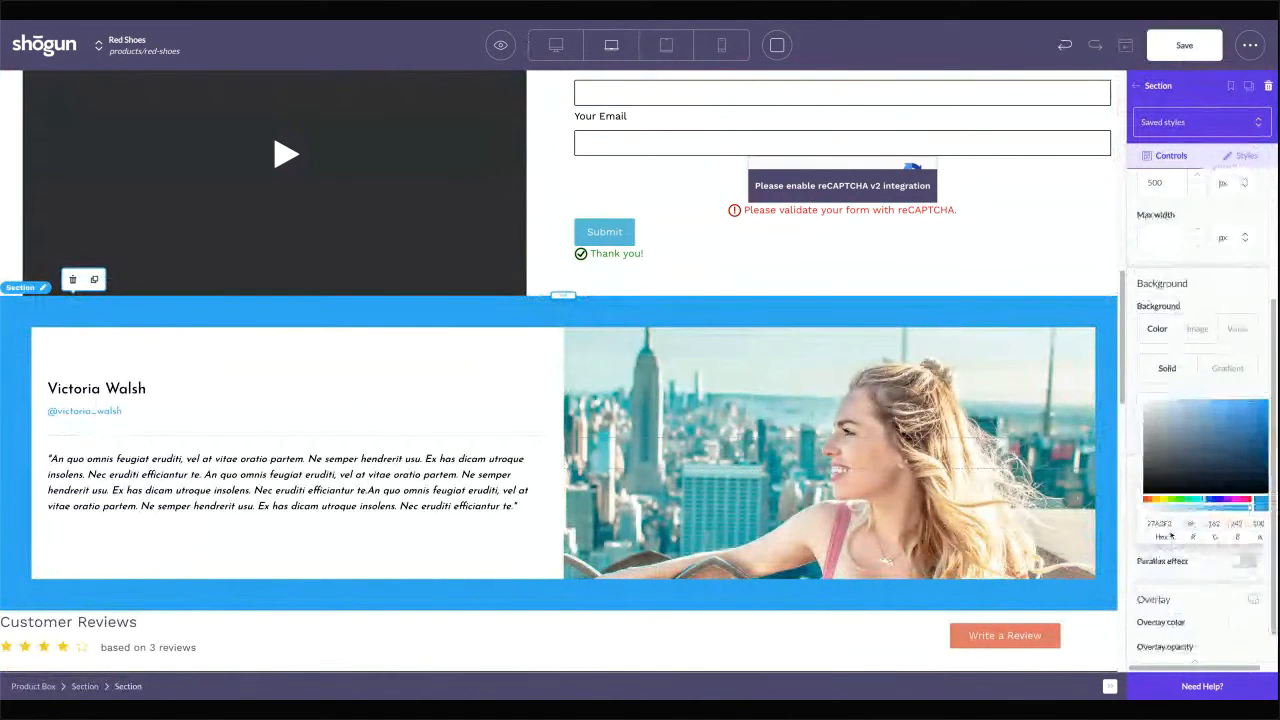
double_click(1167, 526)
type("50B3DA")
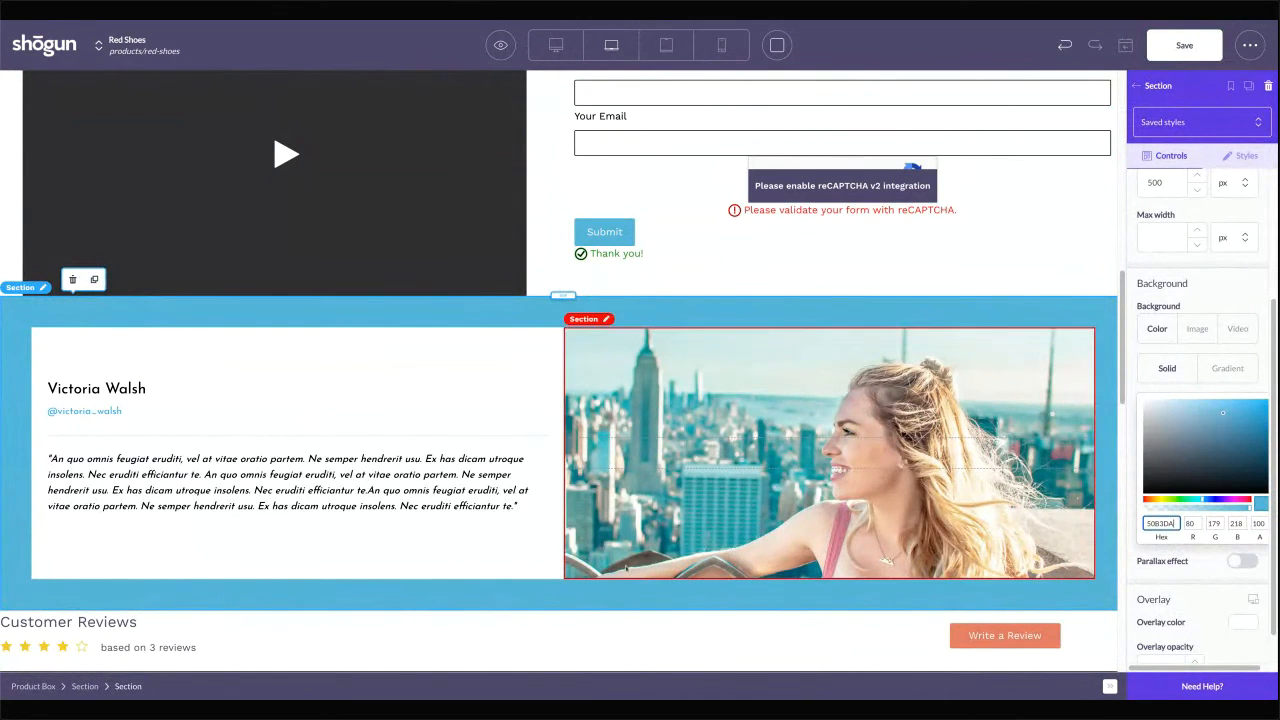
left_click(838, 403)
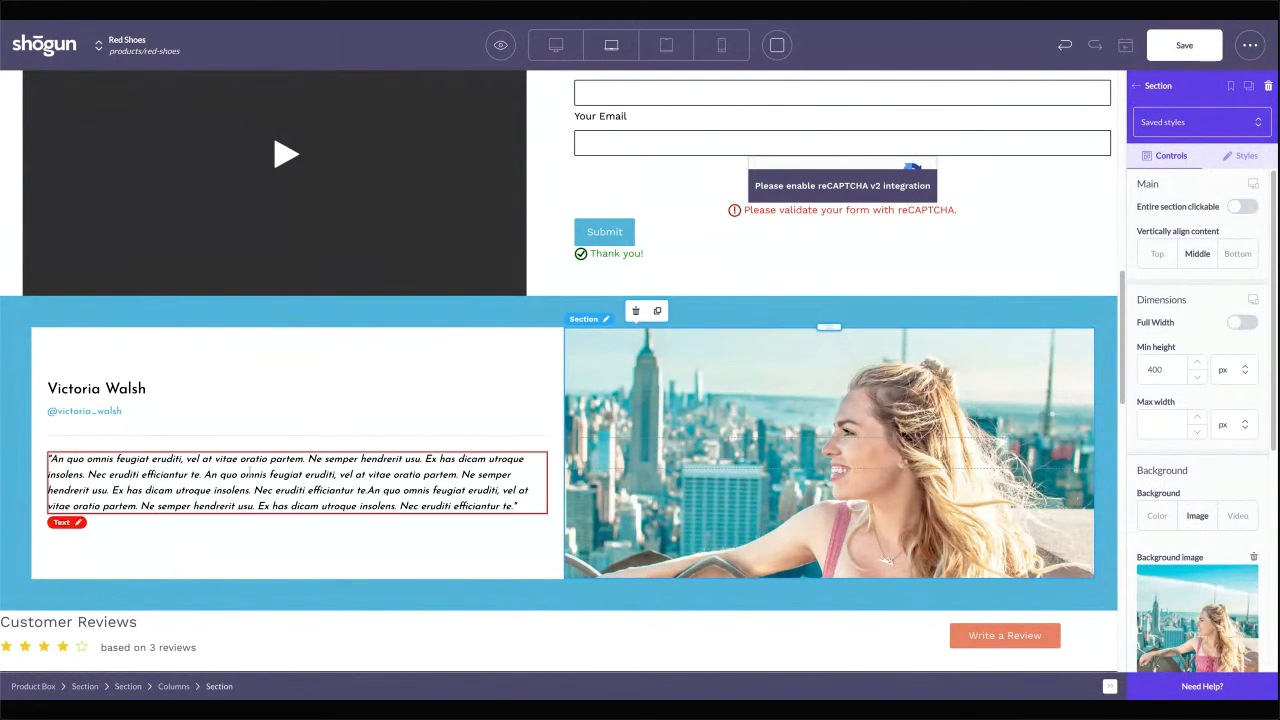
Examine the Customer Reviews block and the settings of the star rating under the Red Shoes title
scroll(308, 439, "down", 2)
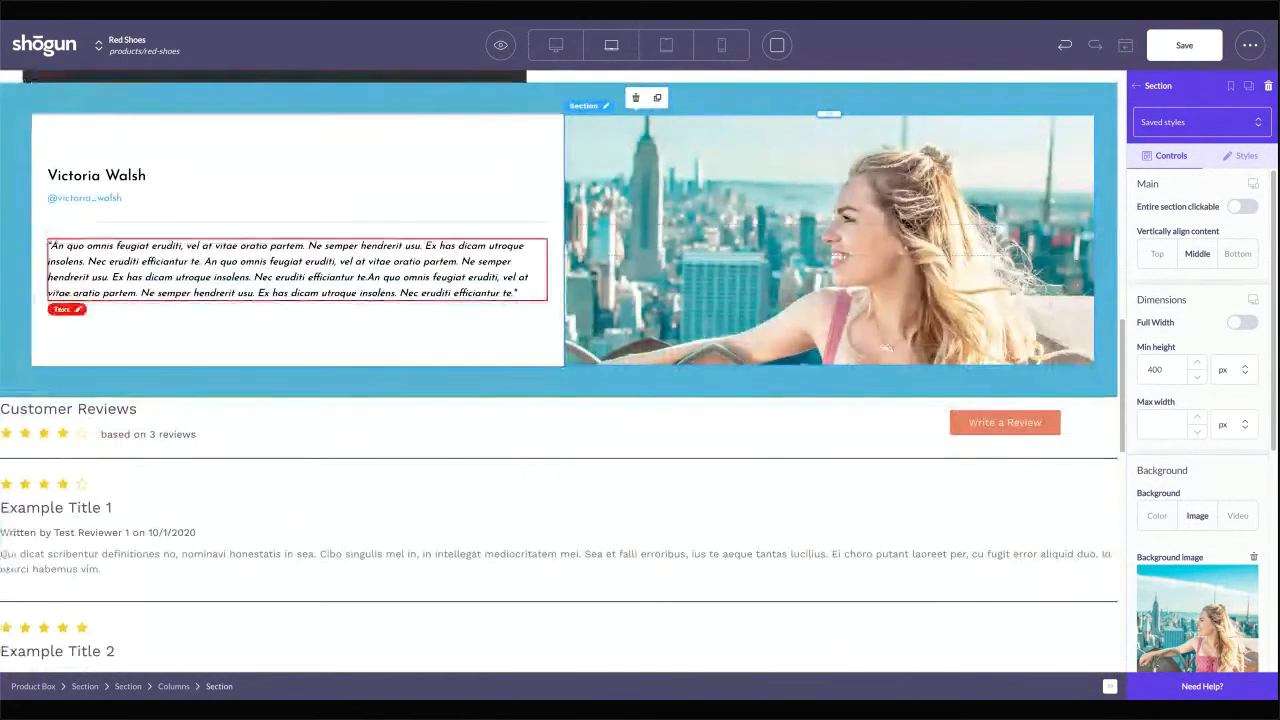
scroll(674, 365, "down", 3)
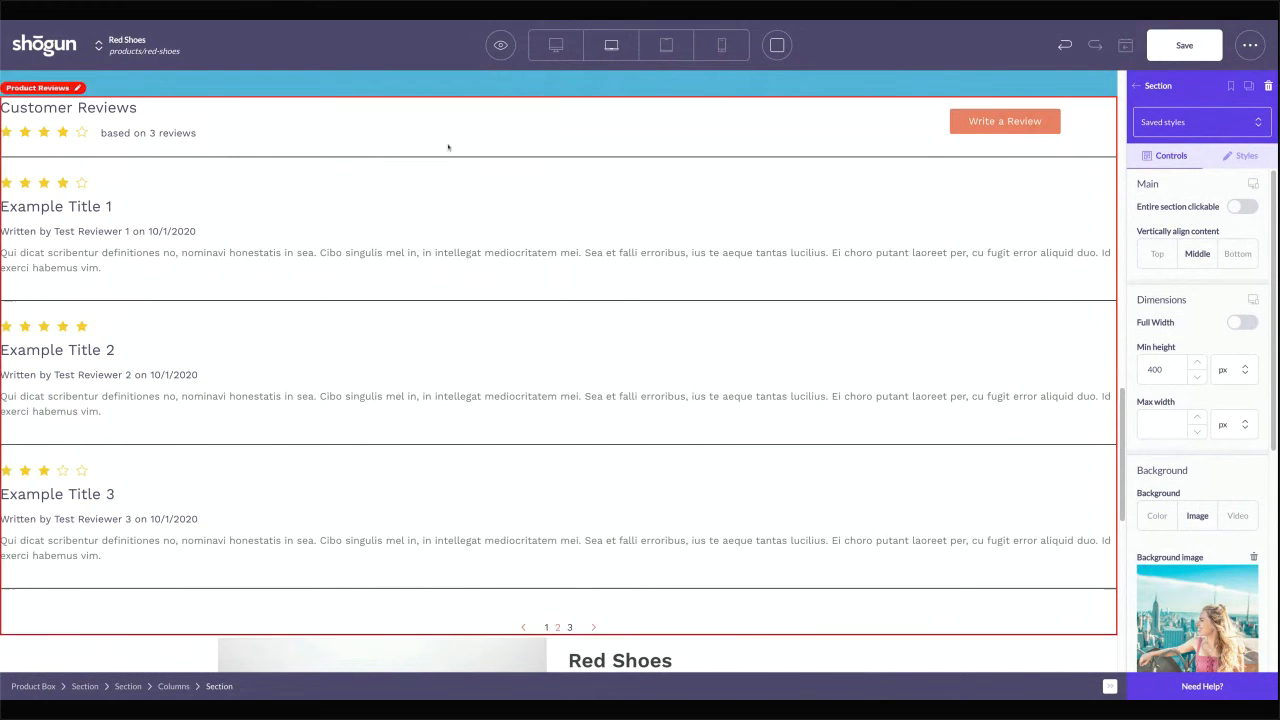
scroll(414, 330, "up", 5)
scroll(414, 340, "up", 5)
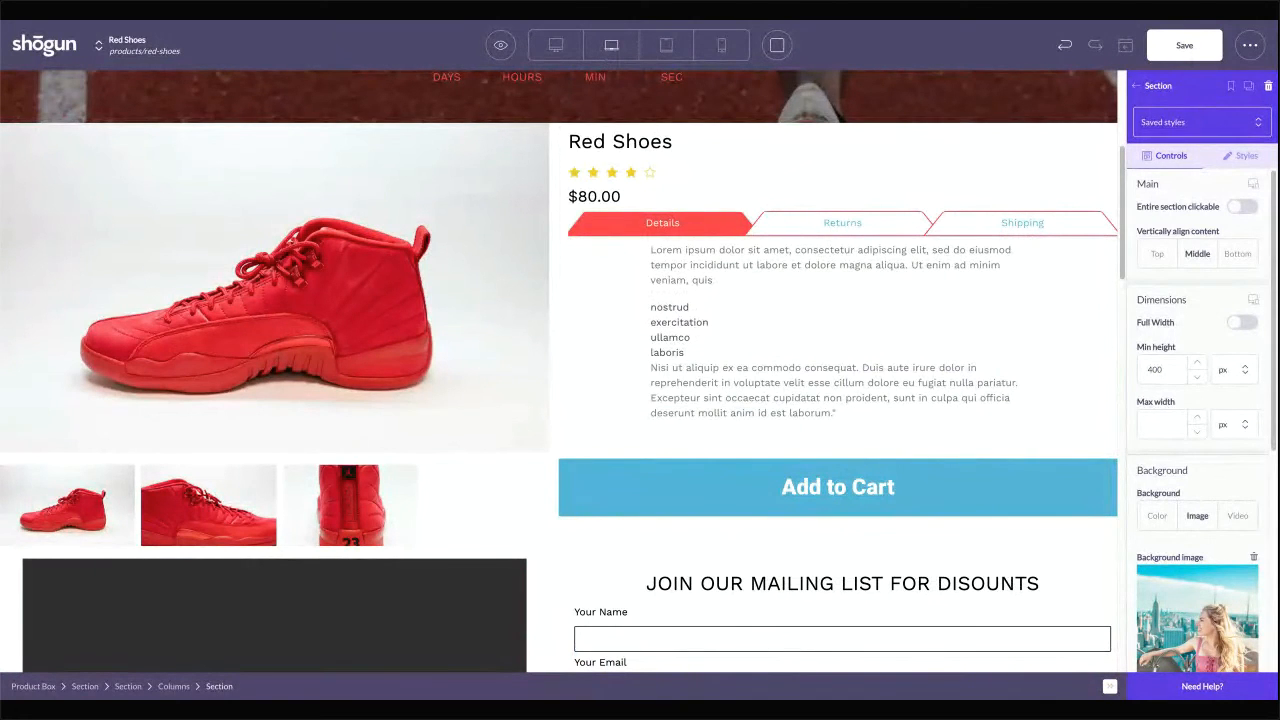
left_click(612, 172)
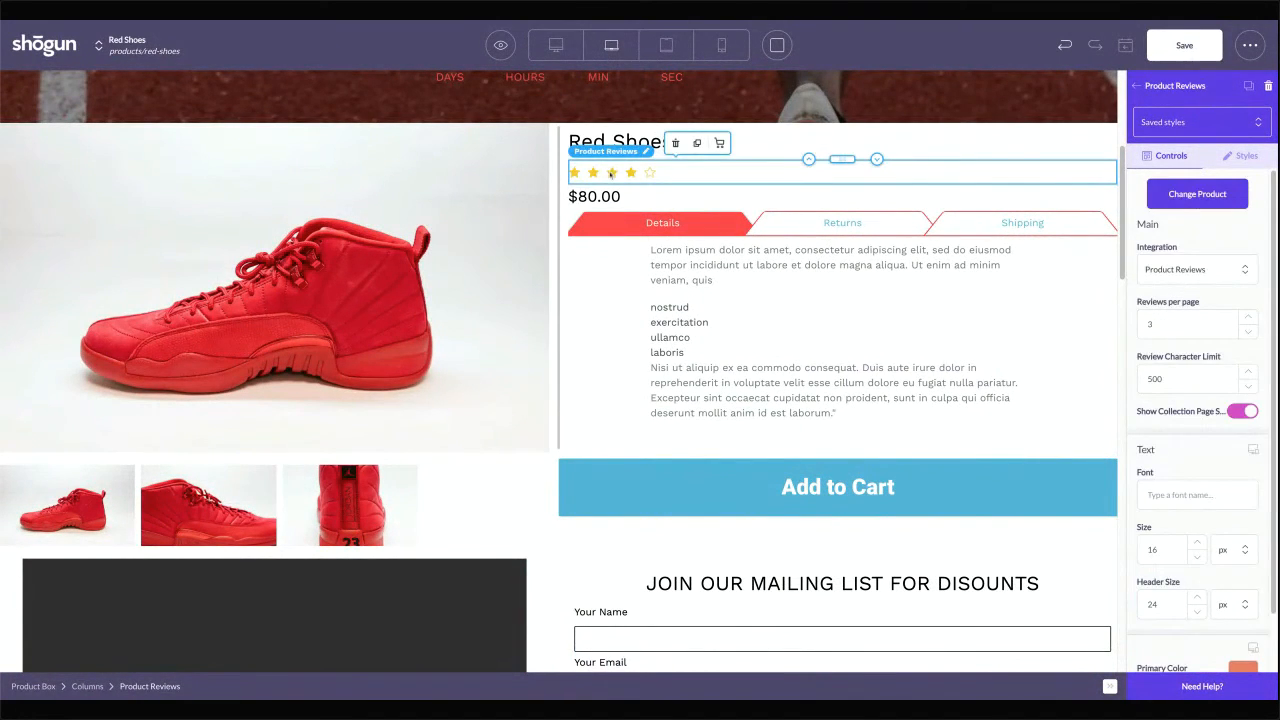
scroll(1212, 360, "down", 2)
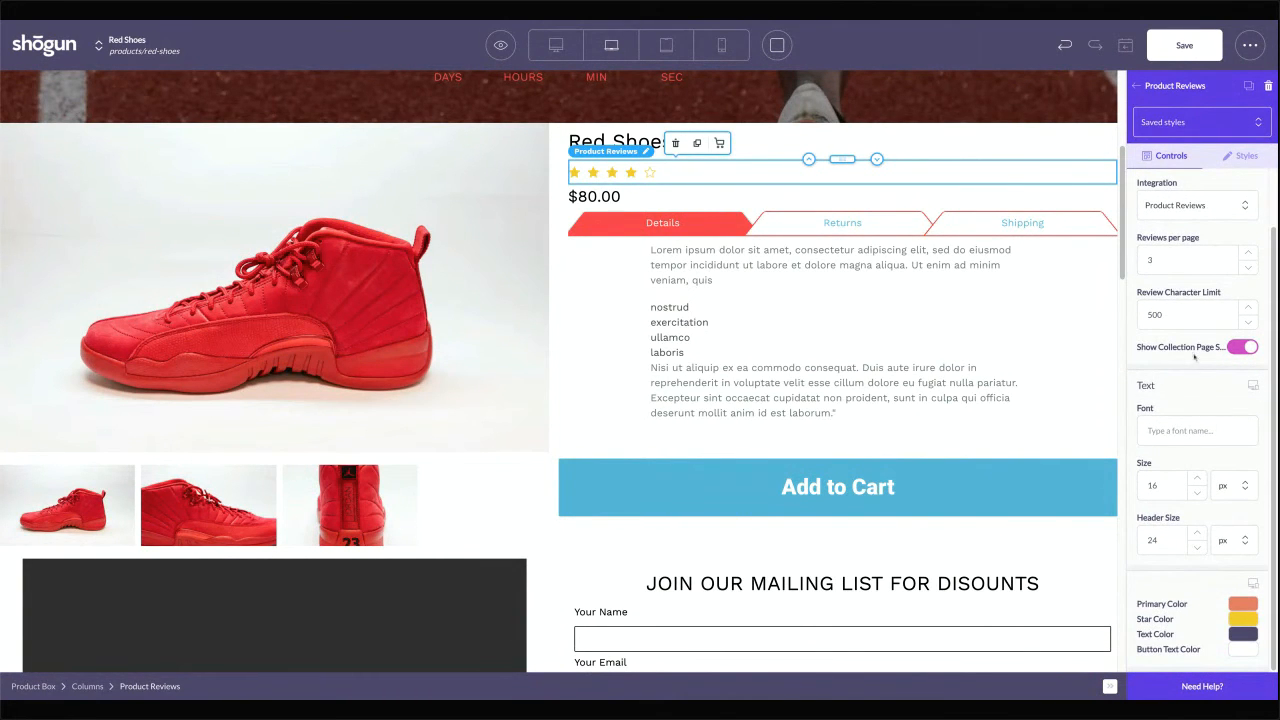
scroll(1195, 356, "up", 2)
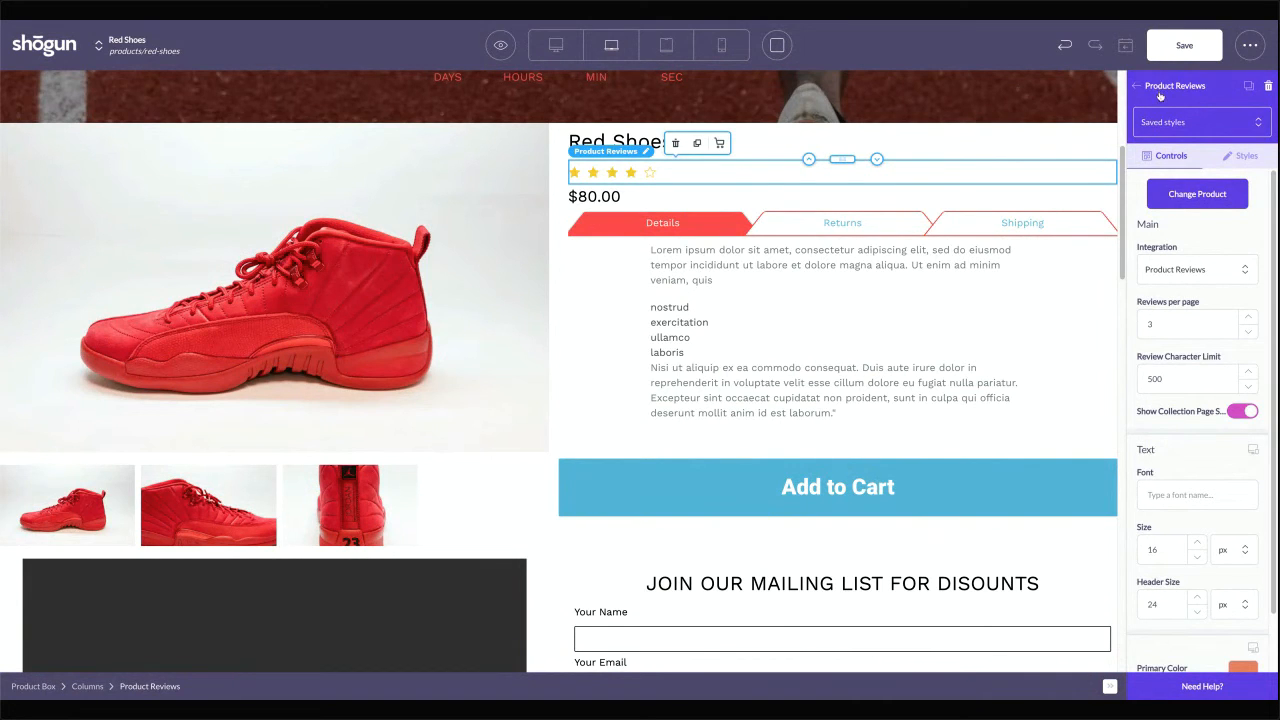
scroll(1180, 439, "down", 1)
scroll(1180, 439, "down", 2)
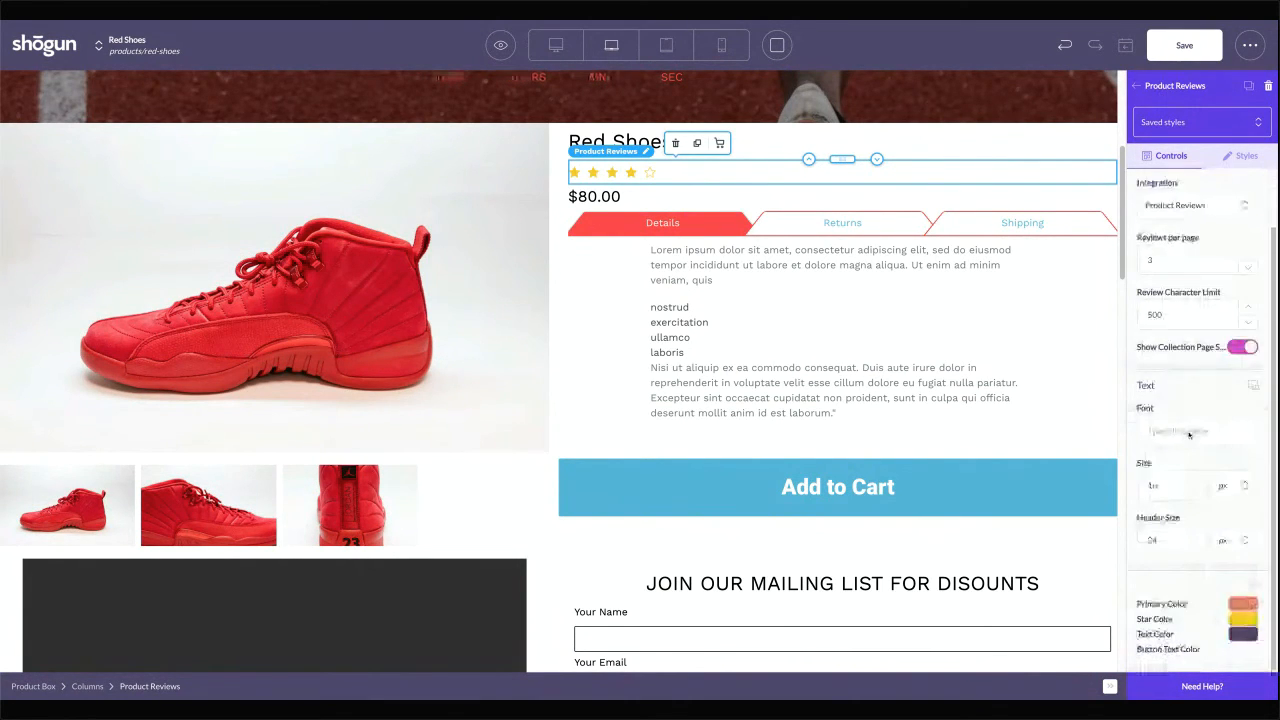
scroll(1189, 434, "up", 2)
Insert a Section element between the Red Shoes title and the star rating
left_click(1180, 88)
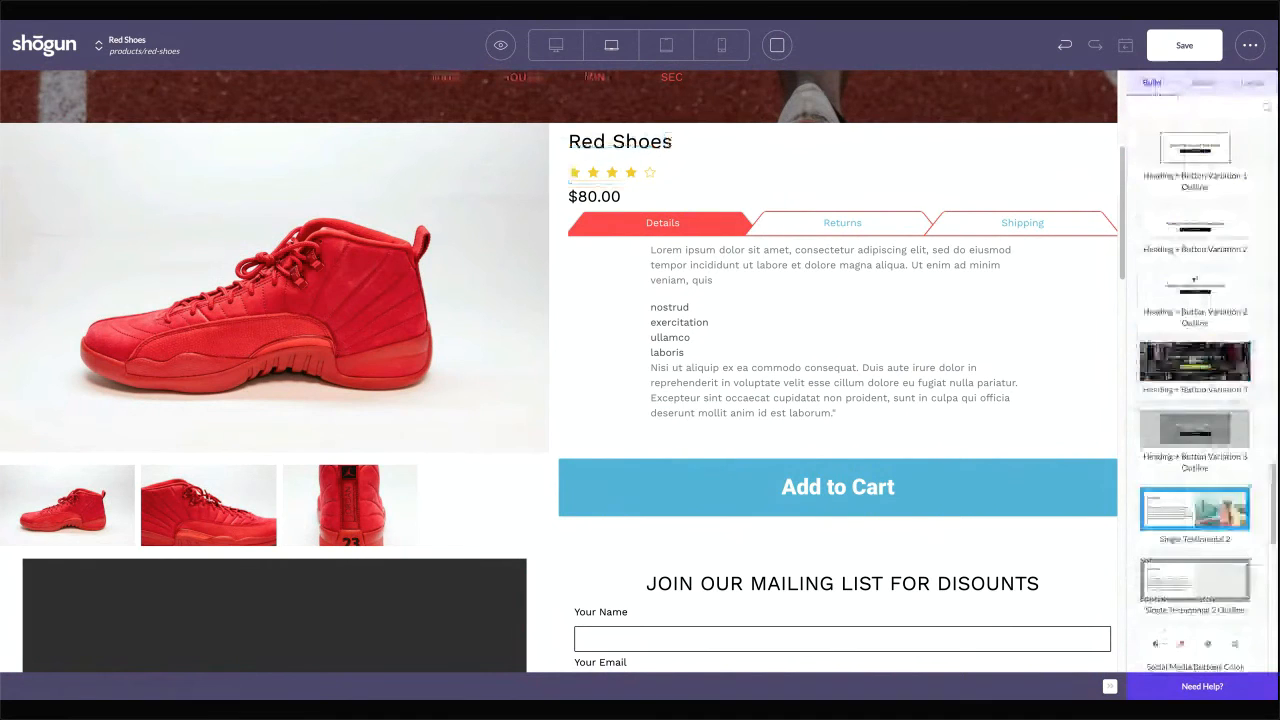
scroll(1194, 144, "up", 20)
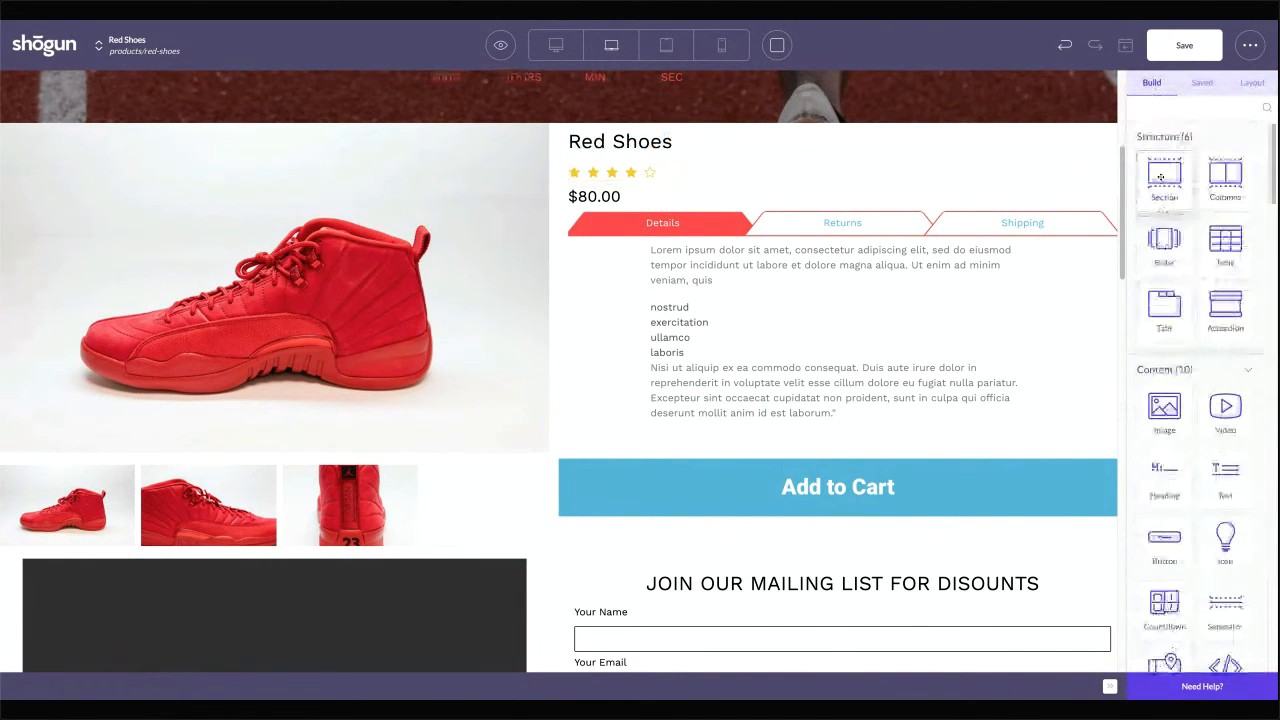
left_click_drag(1163, 178, 751, 212)
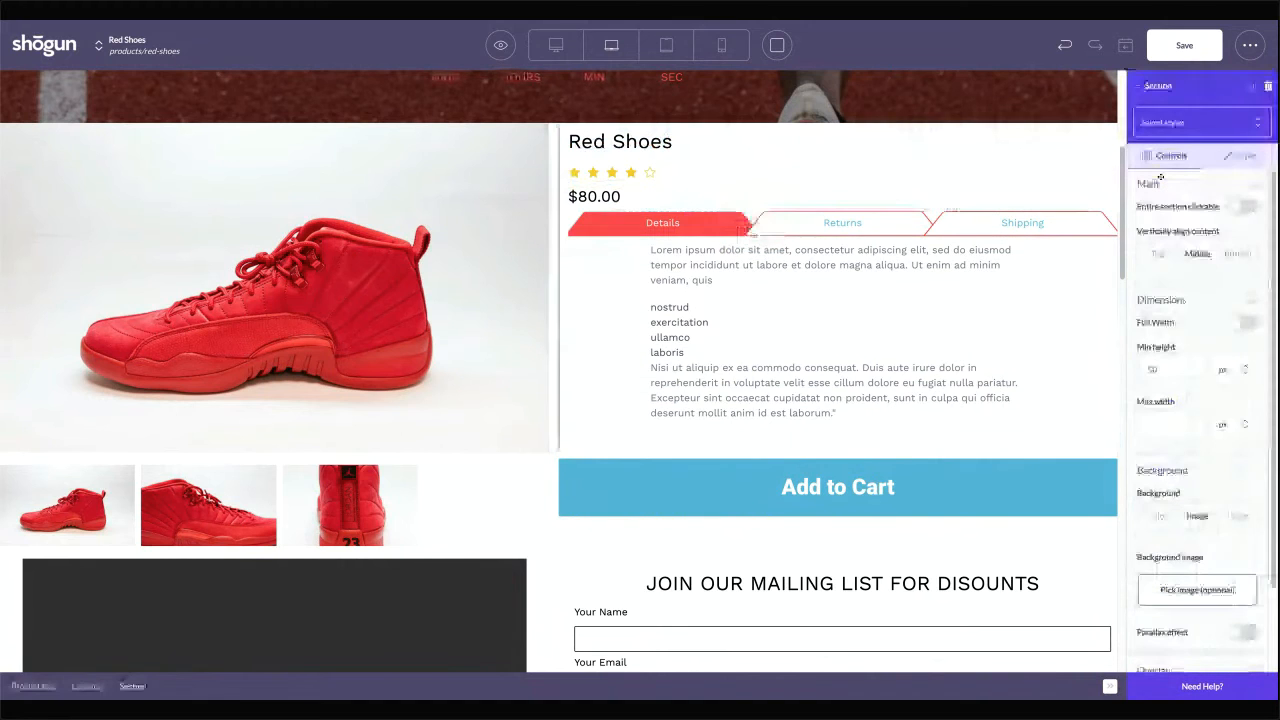
Make the entire new section clickable and link it to whereveryouwant.com
left_click(682, 197)
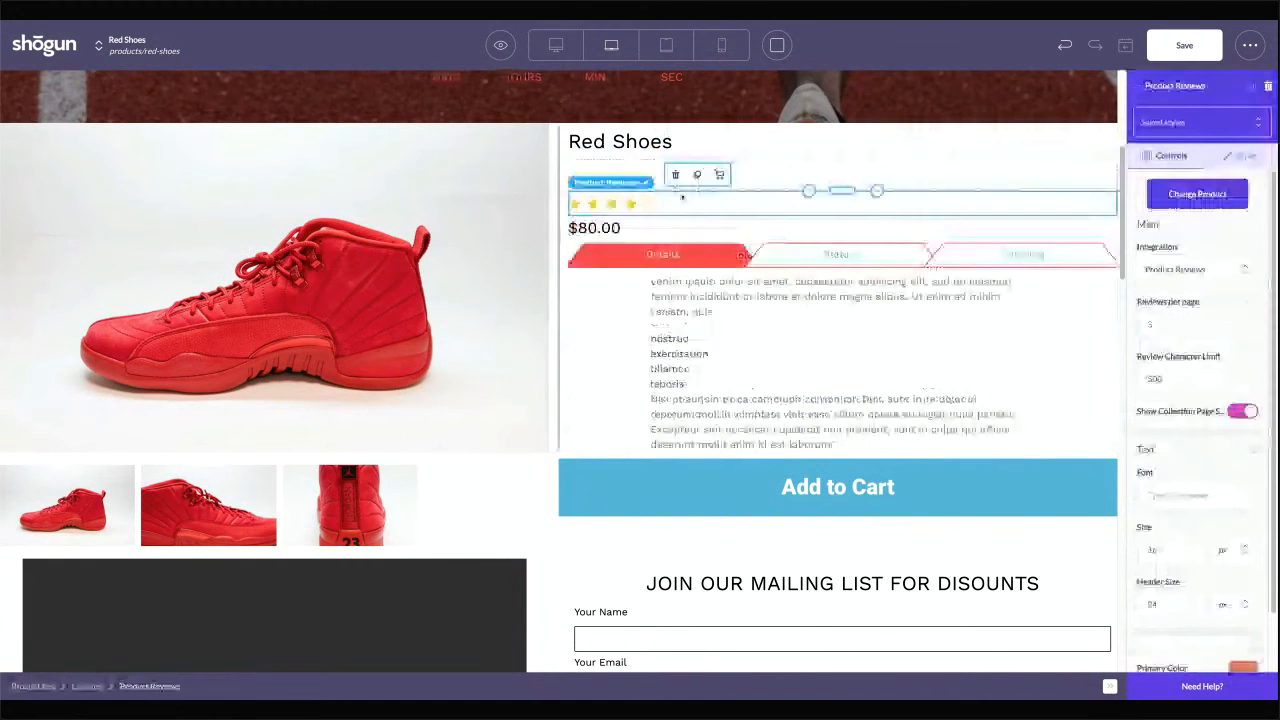
left_click(837, 185)
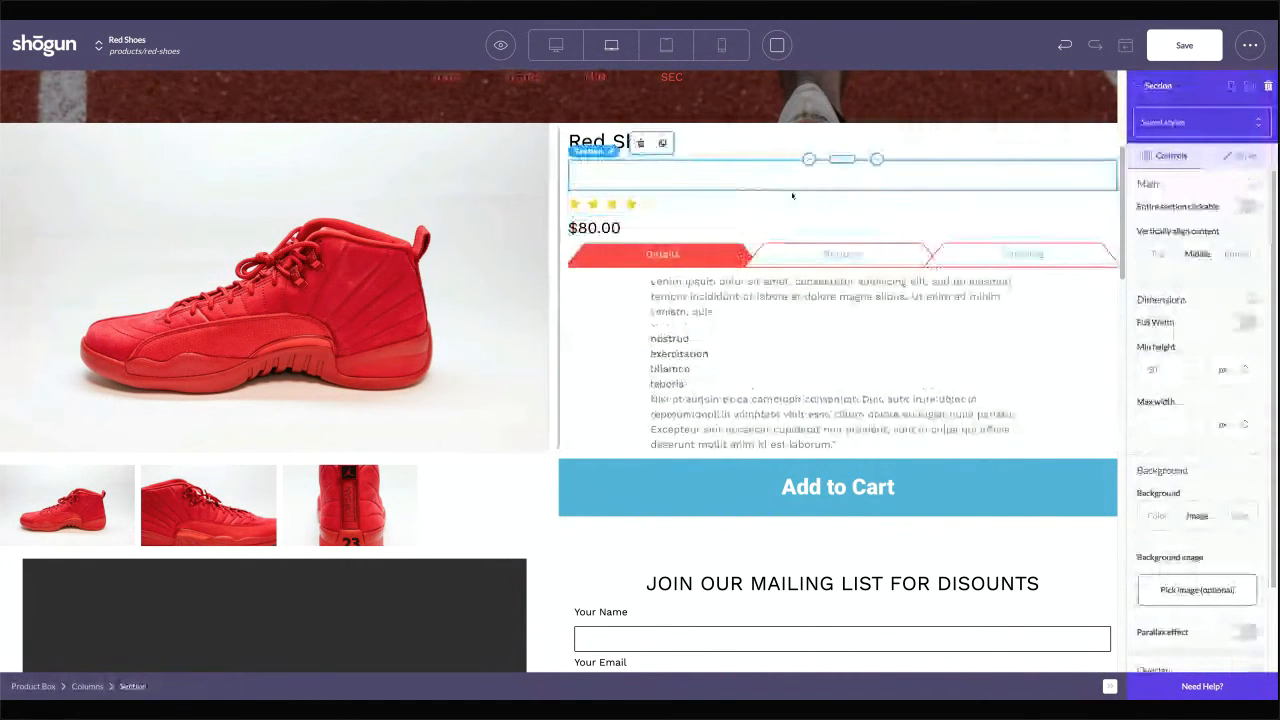
left_click(1243, 206)
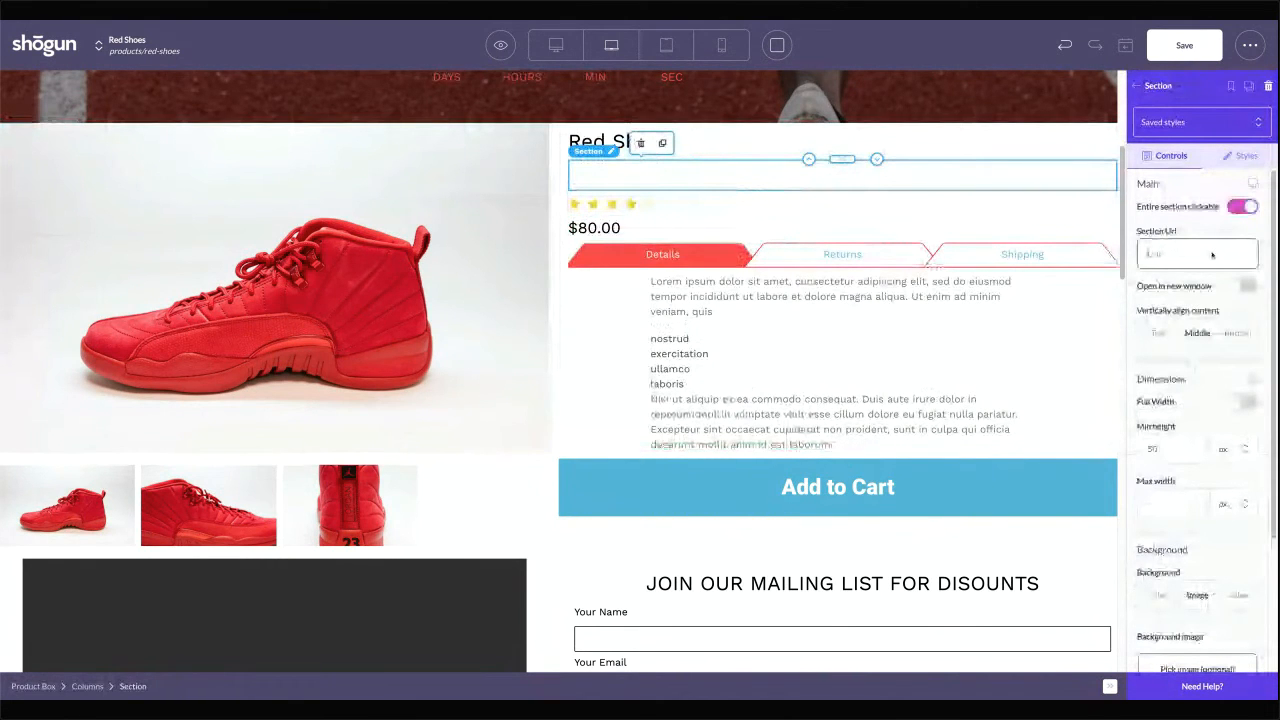
type("whateveryouare.com")
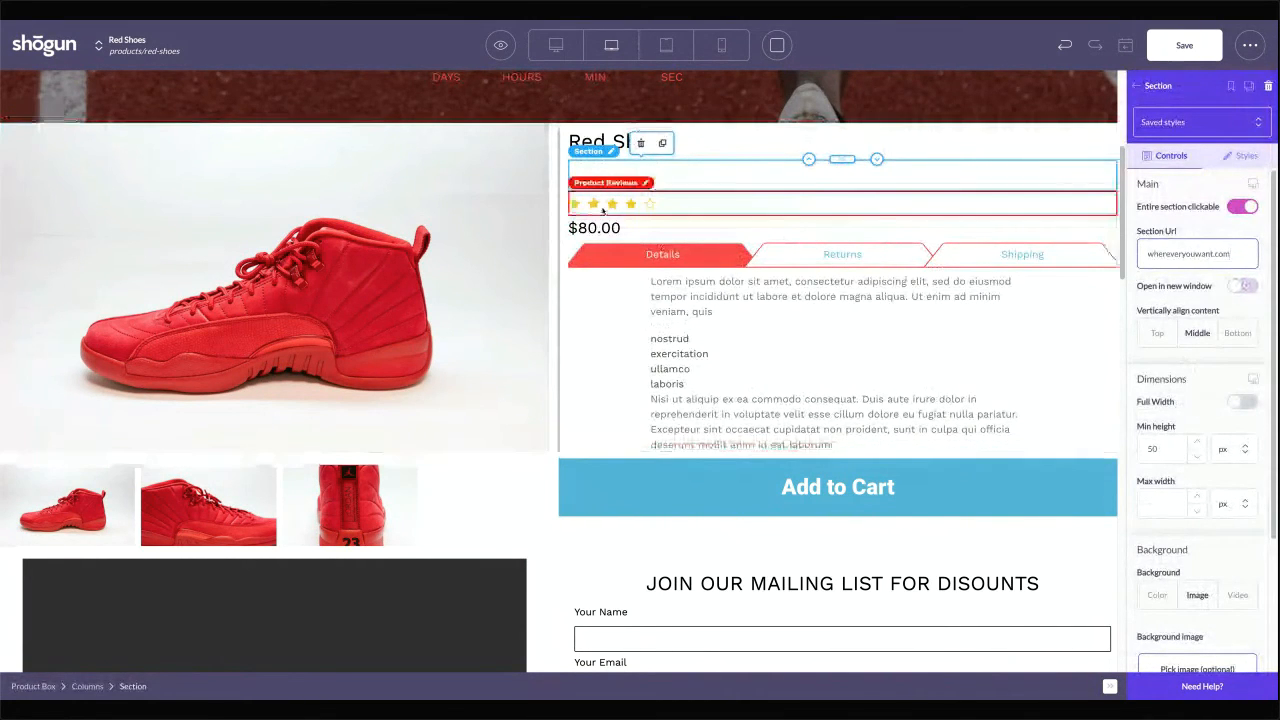
Move the star rating into the clickable section under the Red Shoes title
left_click(831, 174)
left_click_drag(831, 172, 807, 183)
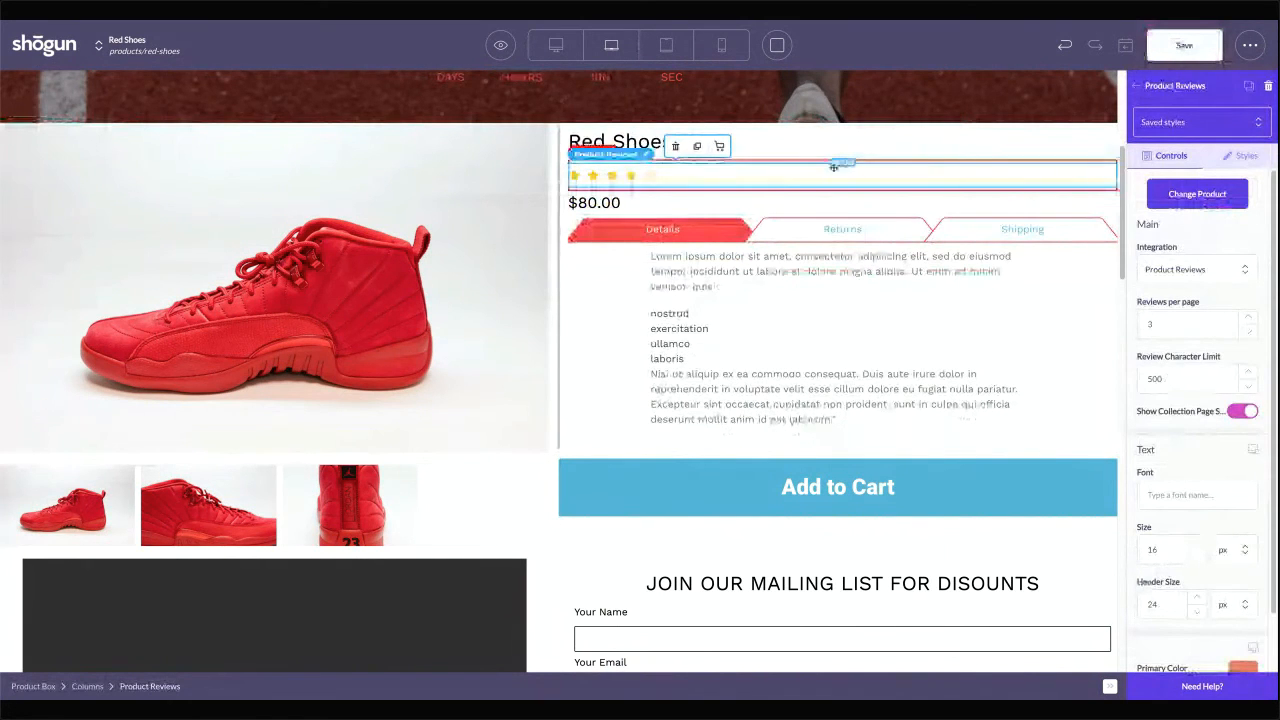
scroll(764, 285, "down", 4)
scroll(764, 285, "up", 2)
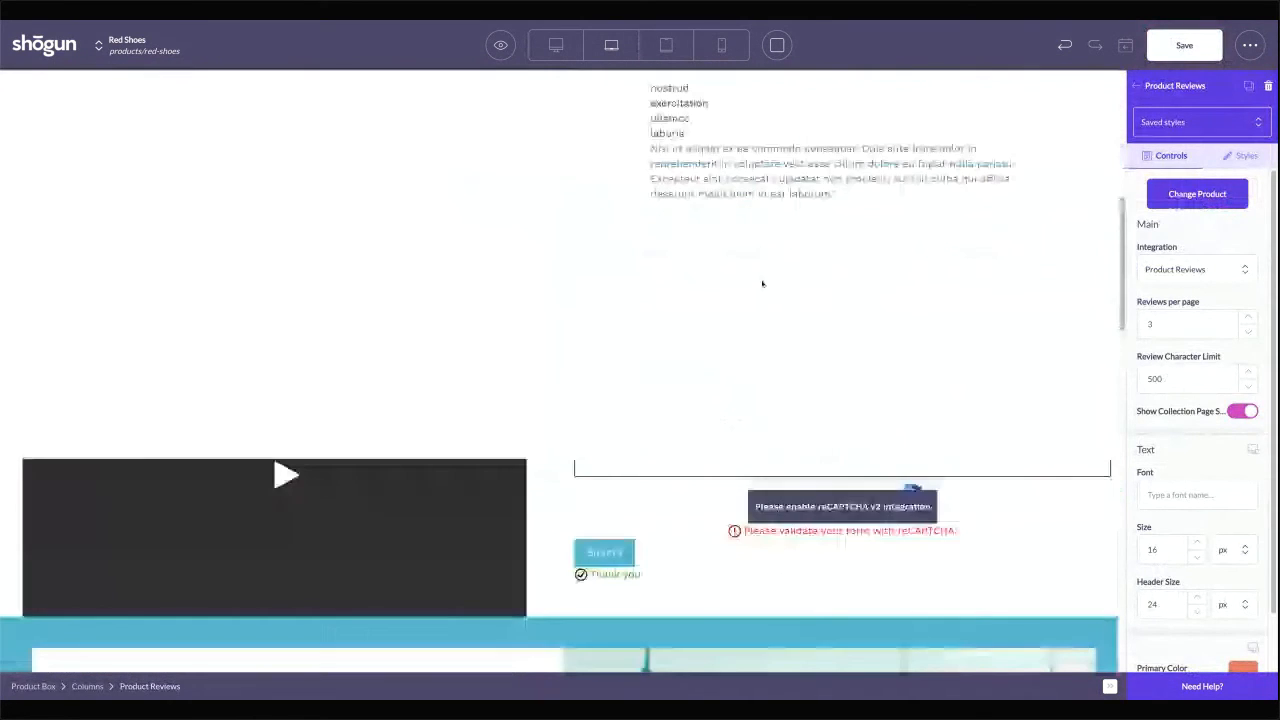
scroll(762, 284, "up", 3)
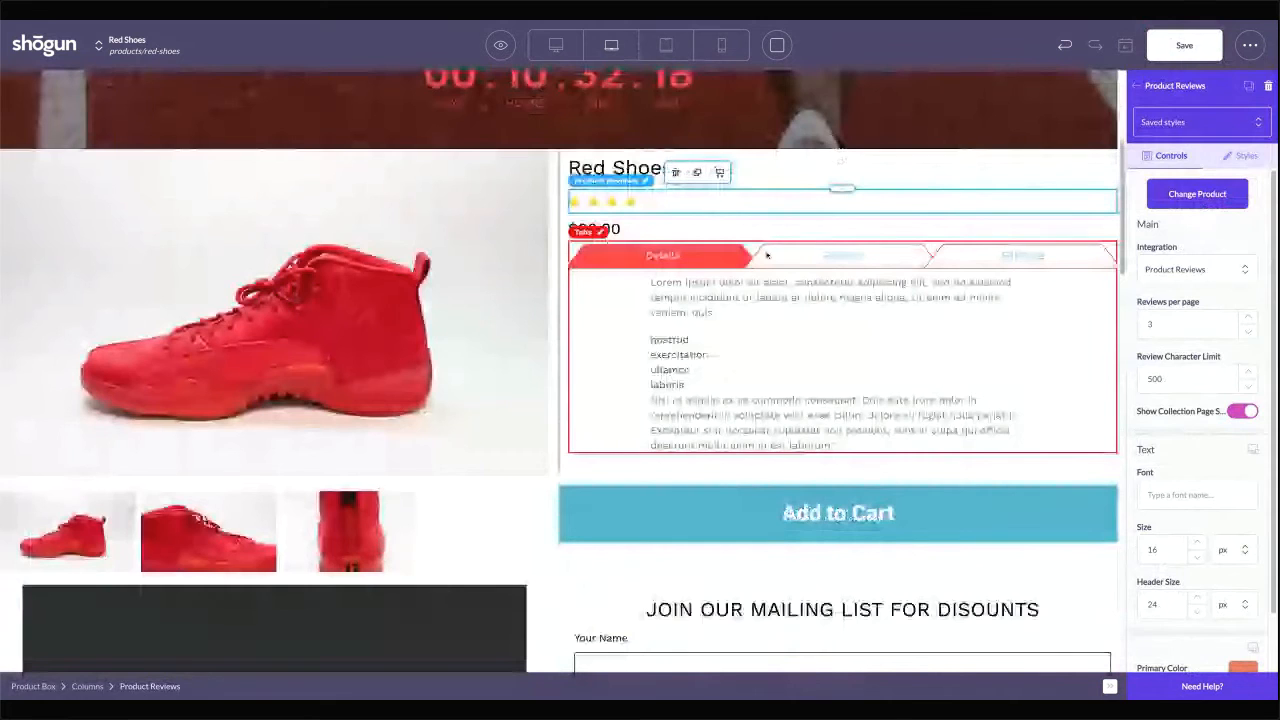
Change the URL of the section around the star rating to #whereveryouwant.com
left_click(1137, 86)
scroll(1220, 595, "down", 2)
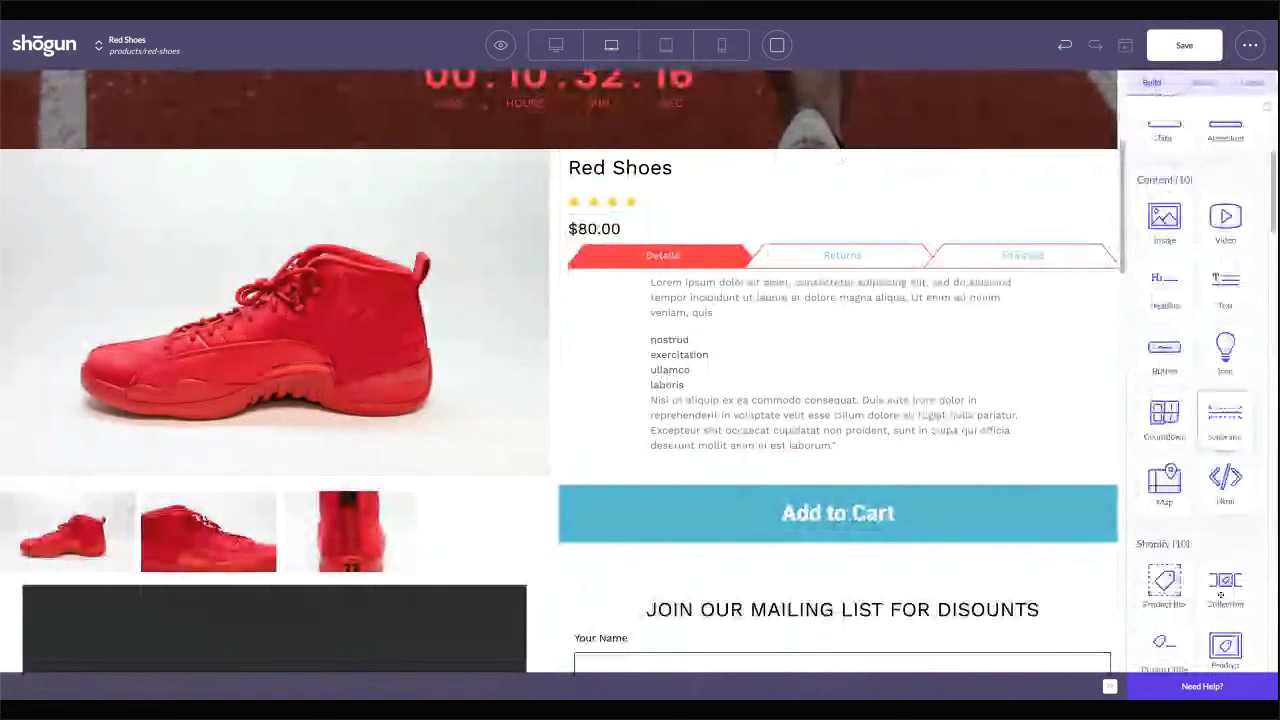
left_click(697, 201)
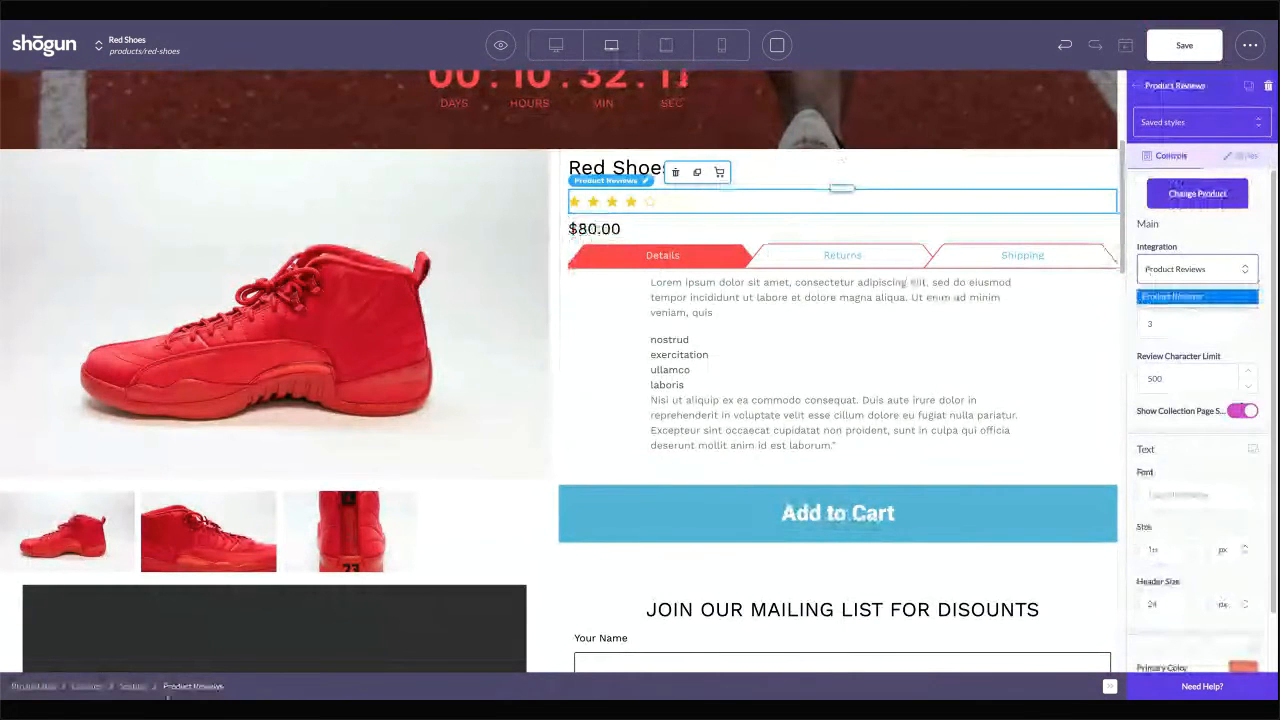
left_click(132, 686)
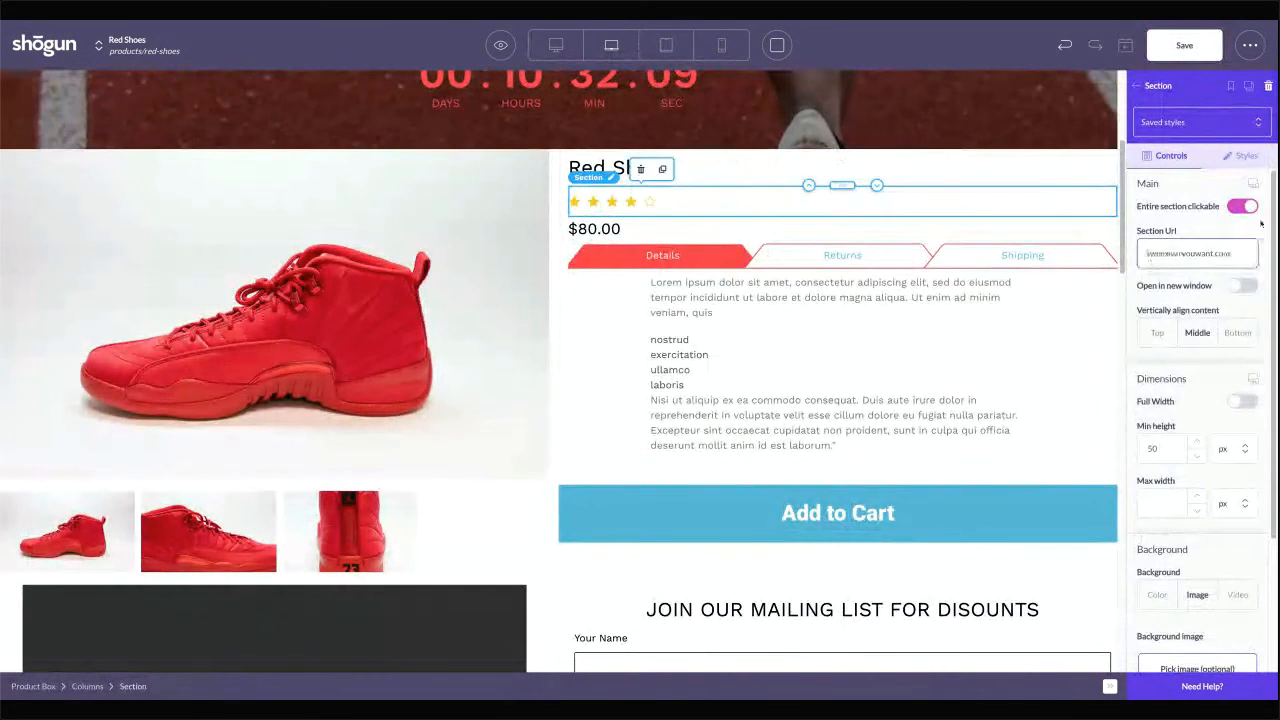
Insert an HTML element between the testimonial section and the Customer Reviews block
scroll(1020, 300, "down", 5)
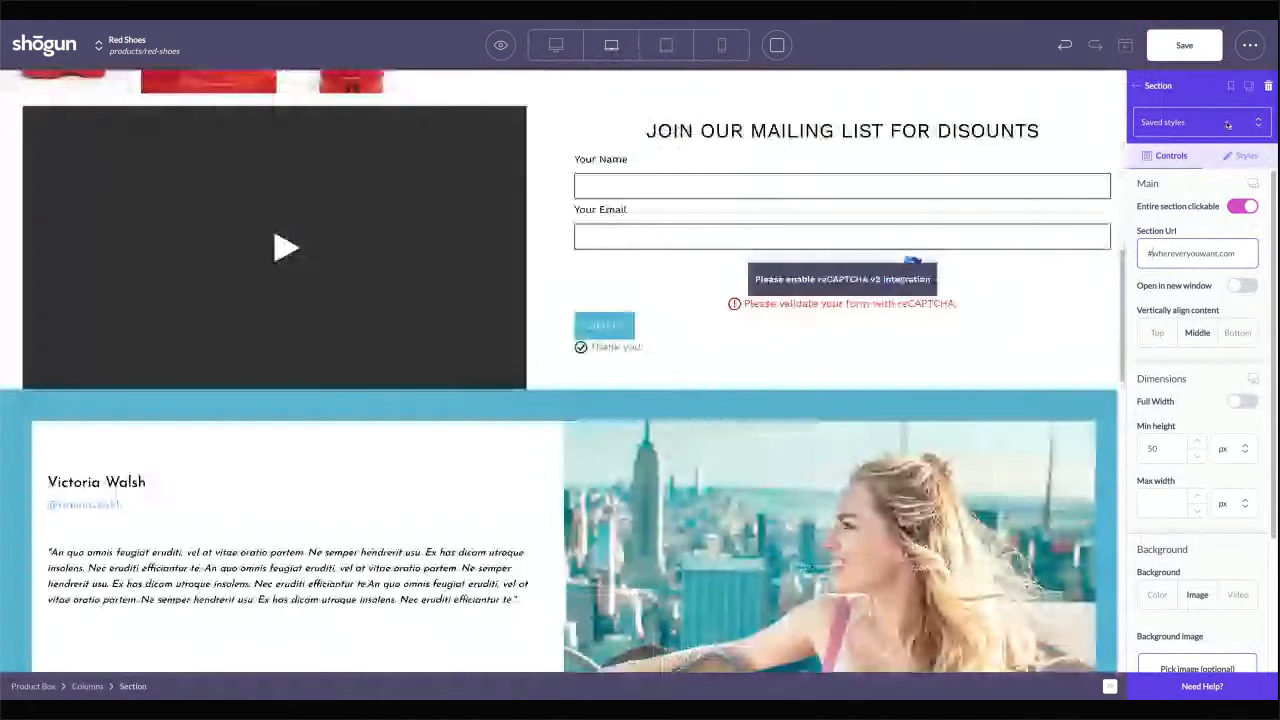
left_click(1138, 86)
scroll(1195, 400, "down", 2)
left_click_drag(1225, 478, 400, 384)
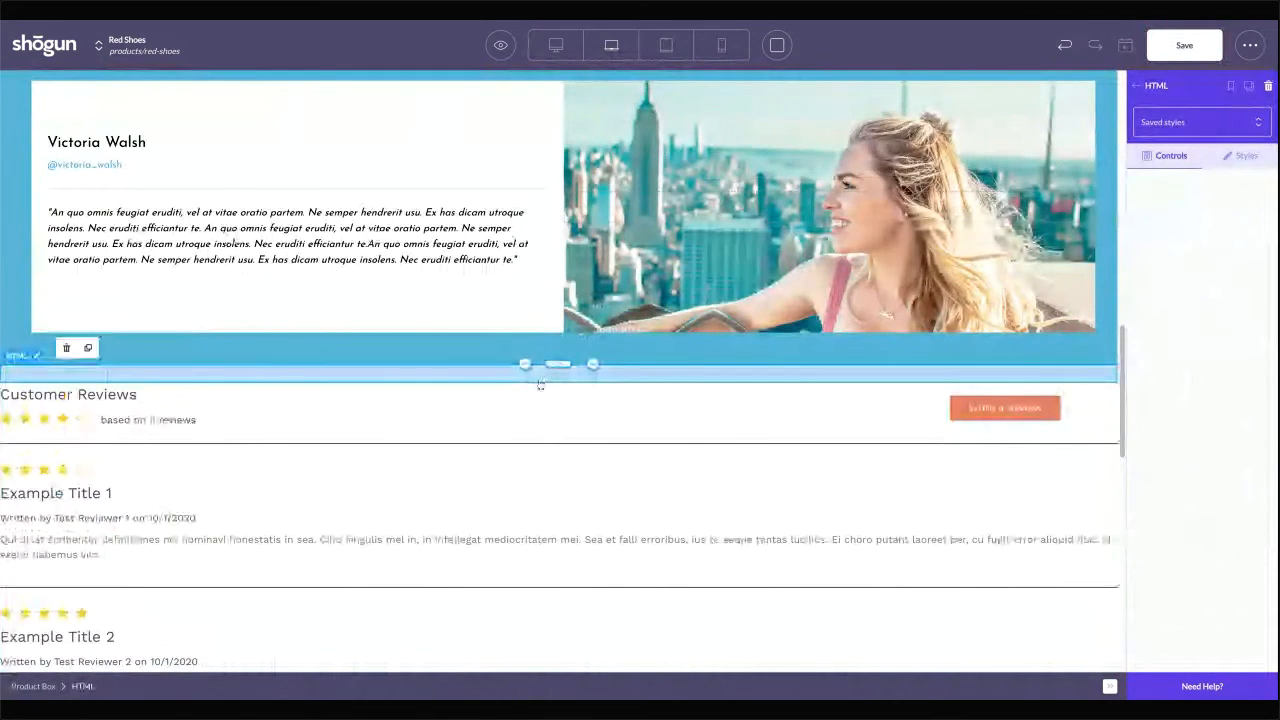
Enter the code <this place></this> in the new HTML element and close its editor
double_click(540, 382)
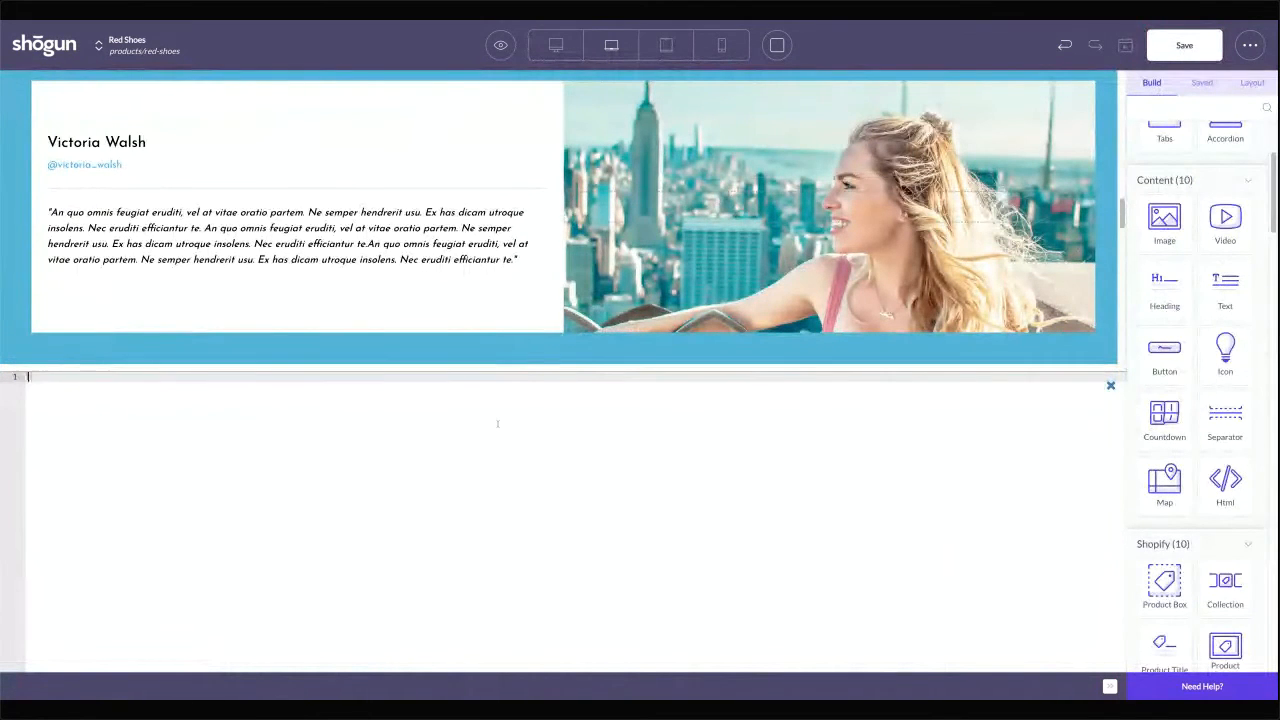
type("<this place")
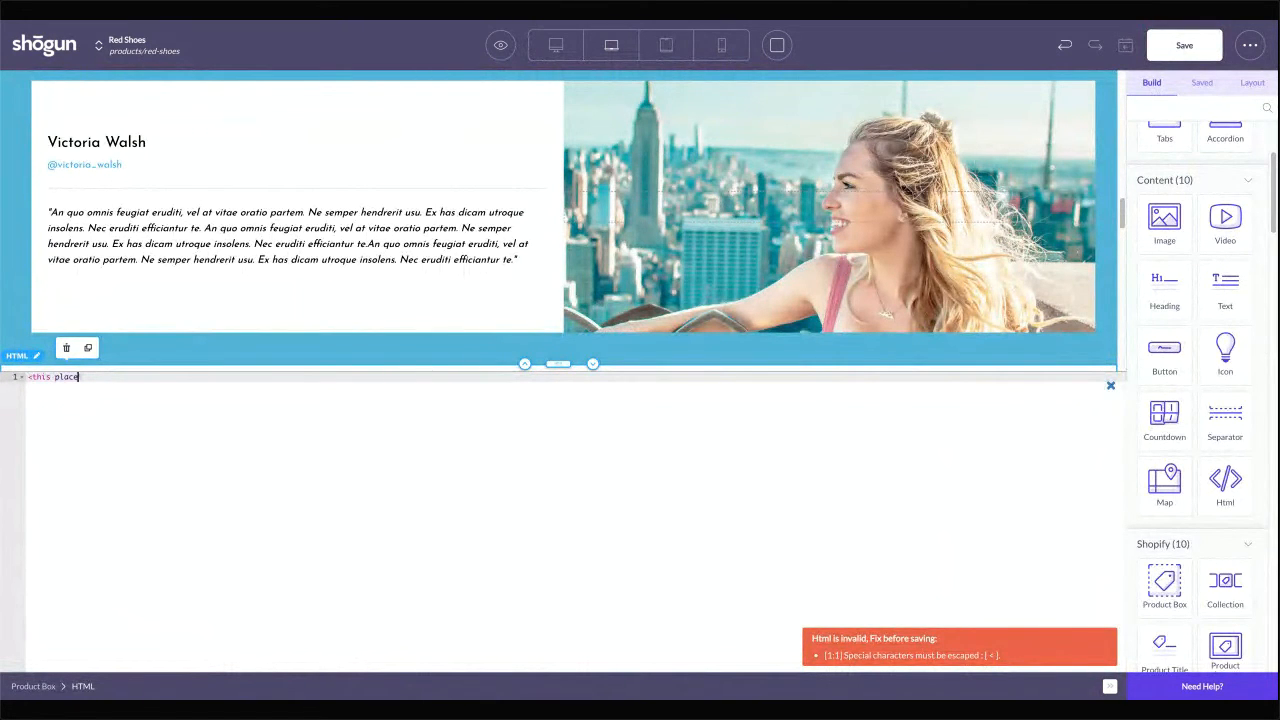
type("></this>")
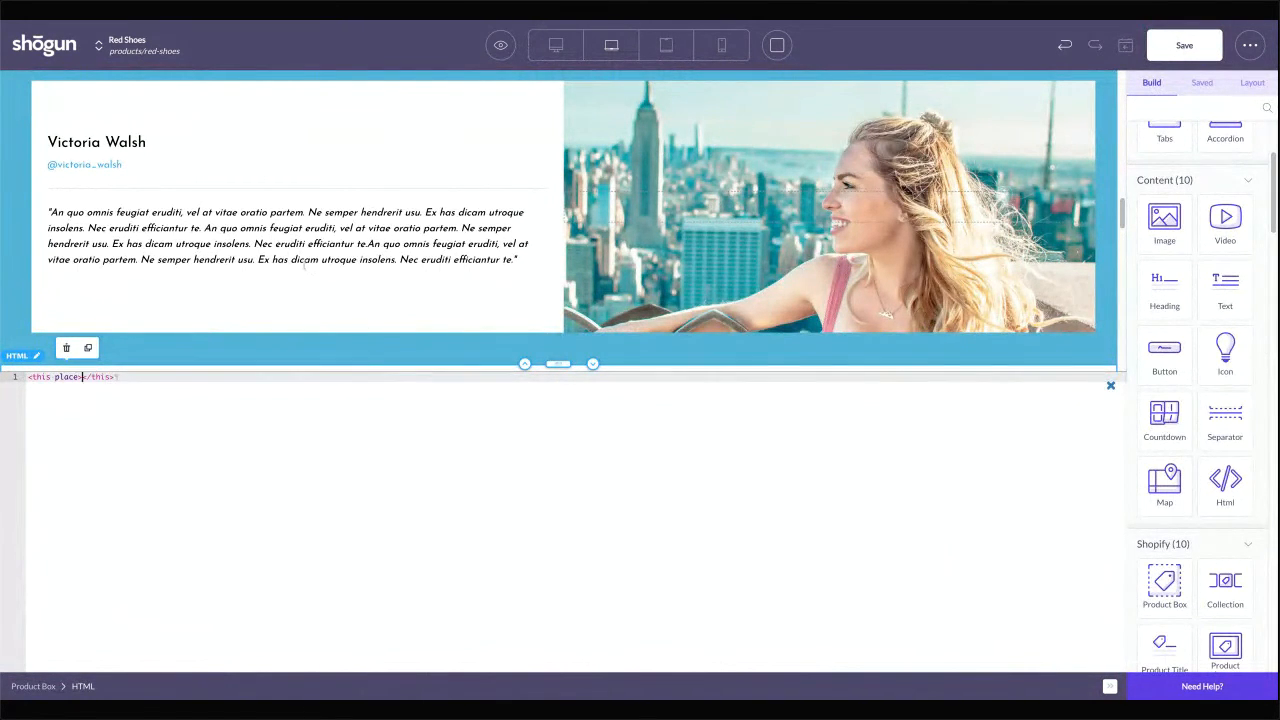
left_click(303, 268)
left_click(203, 442)
scroll(390, 186, "up", 5)
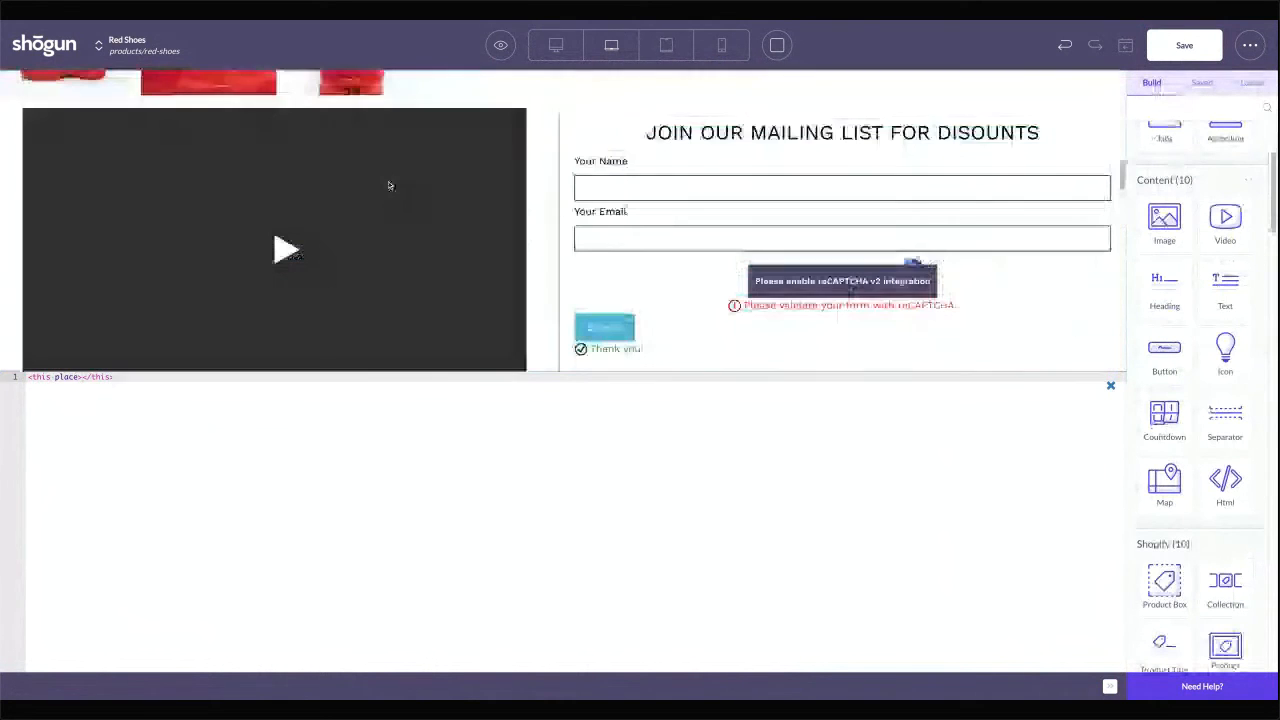
left_click(1110, 385)
Centre the Customer Reviews block with automatic left and right margins and set its max width to 1200 px
scroll(938, 354, "down", 1)
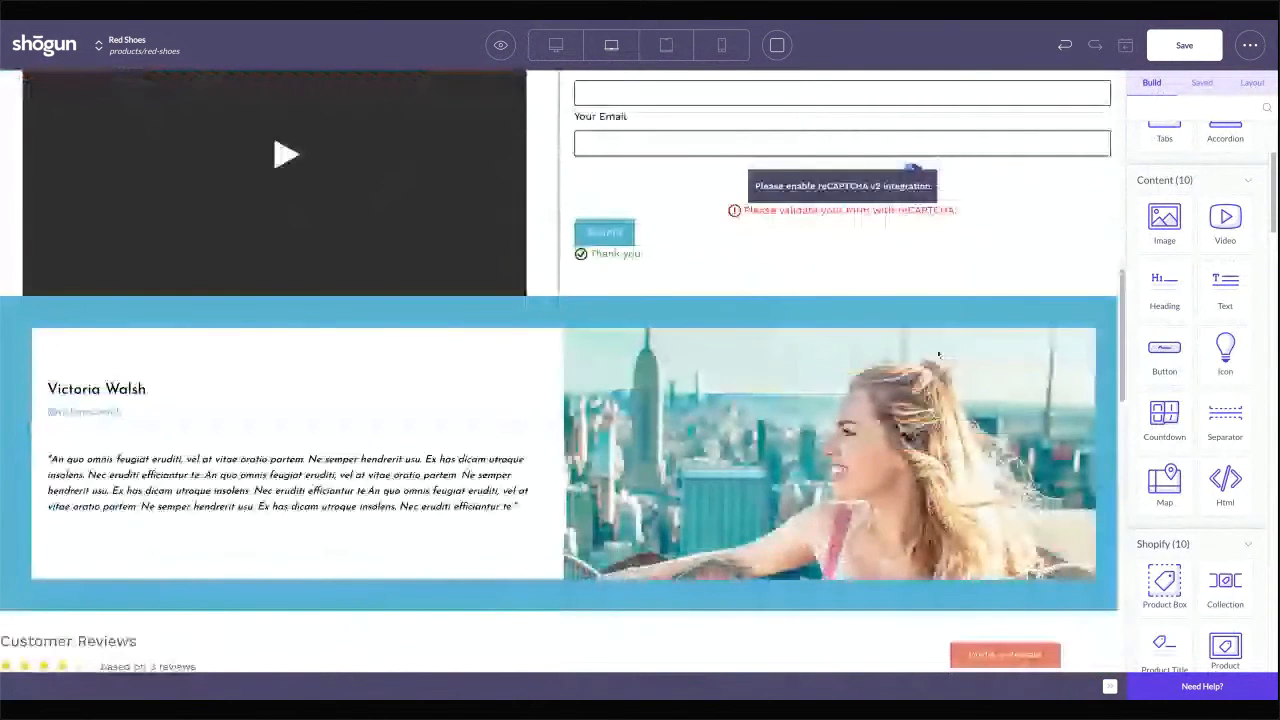
scroll(938, 354, "down", 3)
left_click(866, 443)
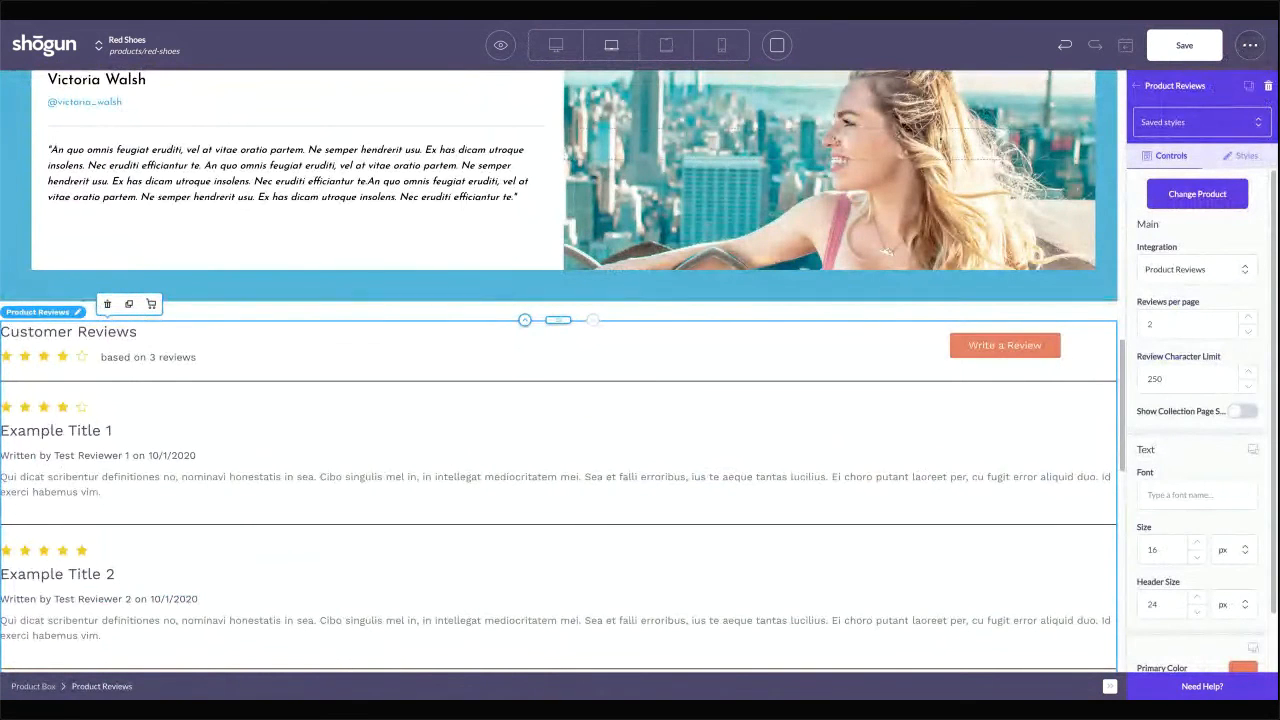
left_click(1240, 155)
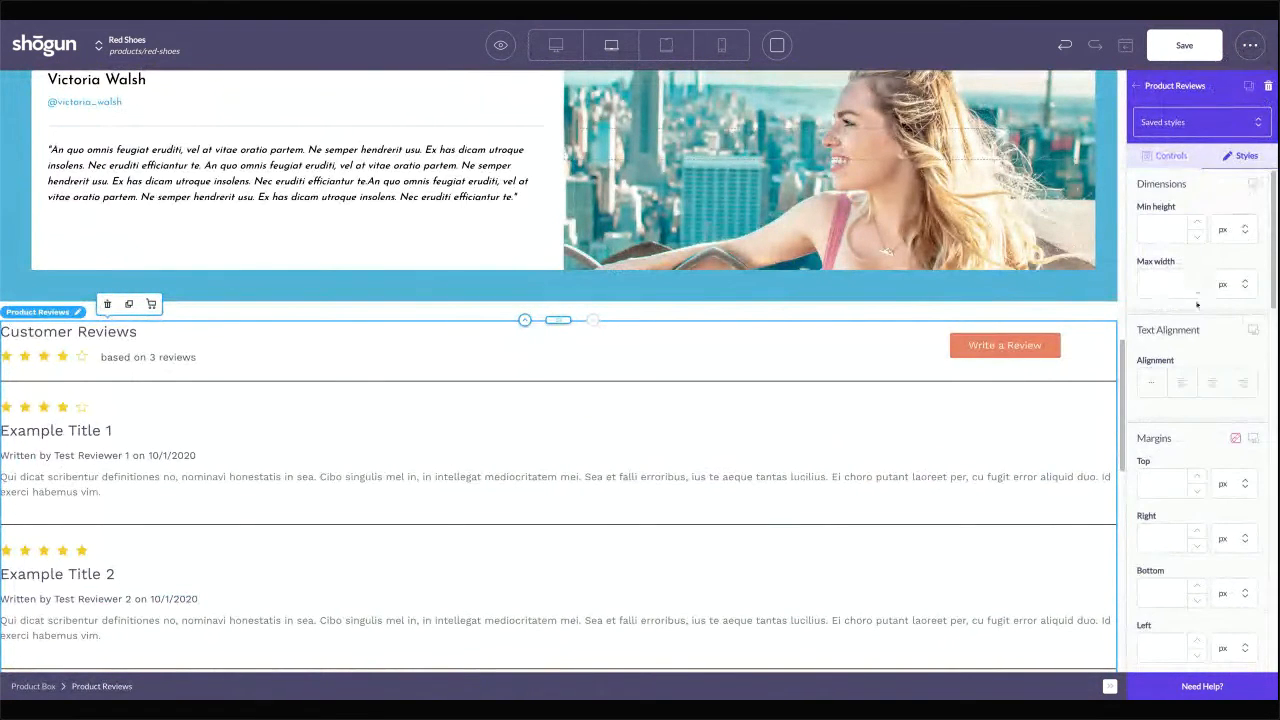
type("120")
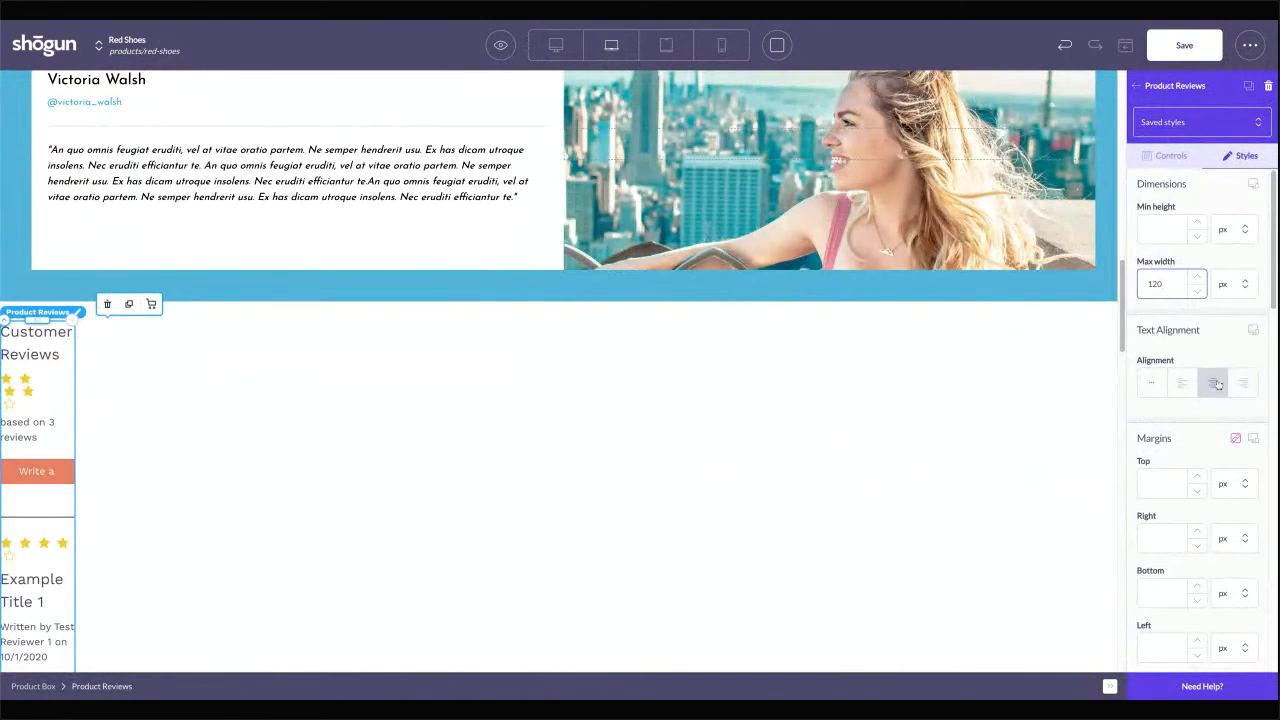
left_click(1235, 611)
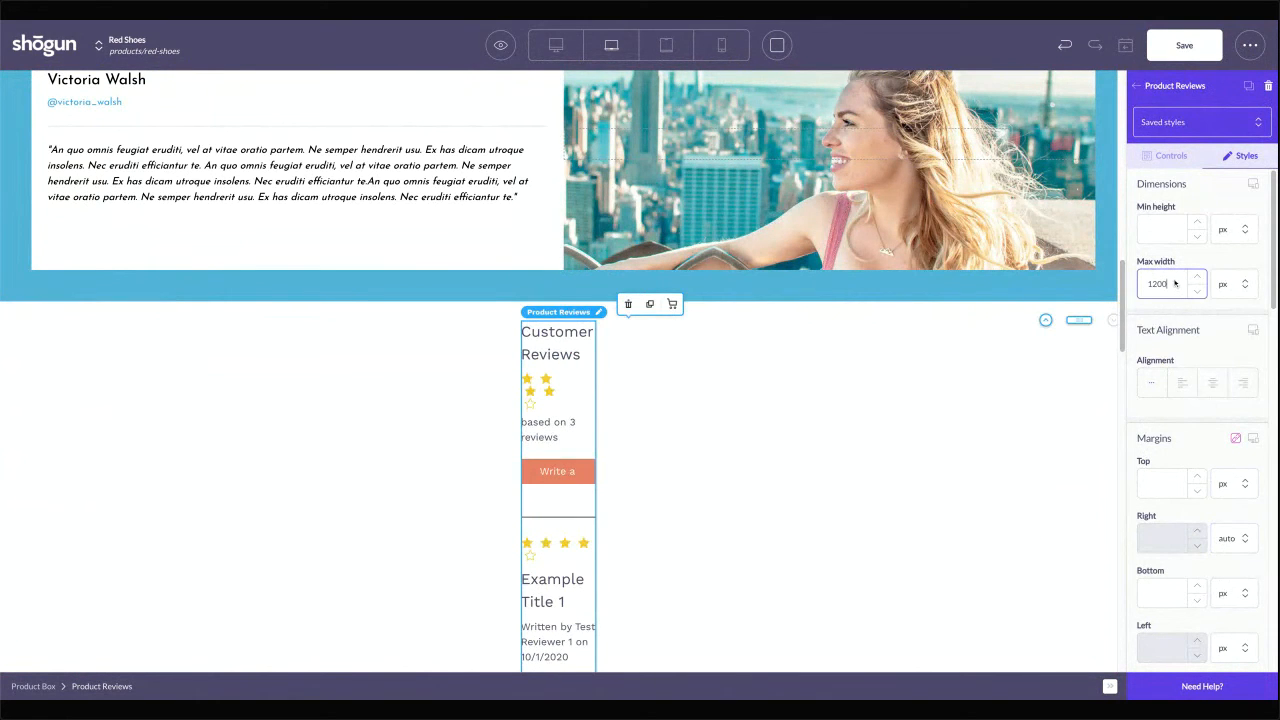
scroll(660, 331, "down", 1)
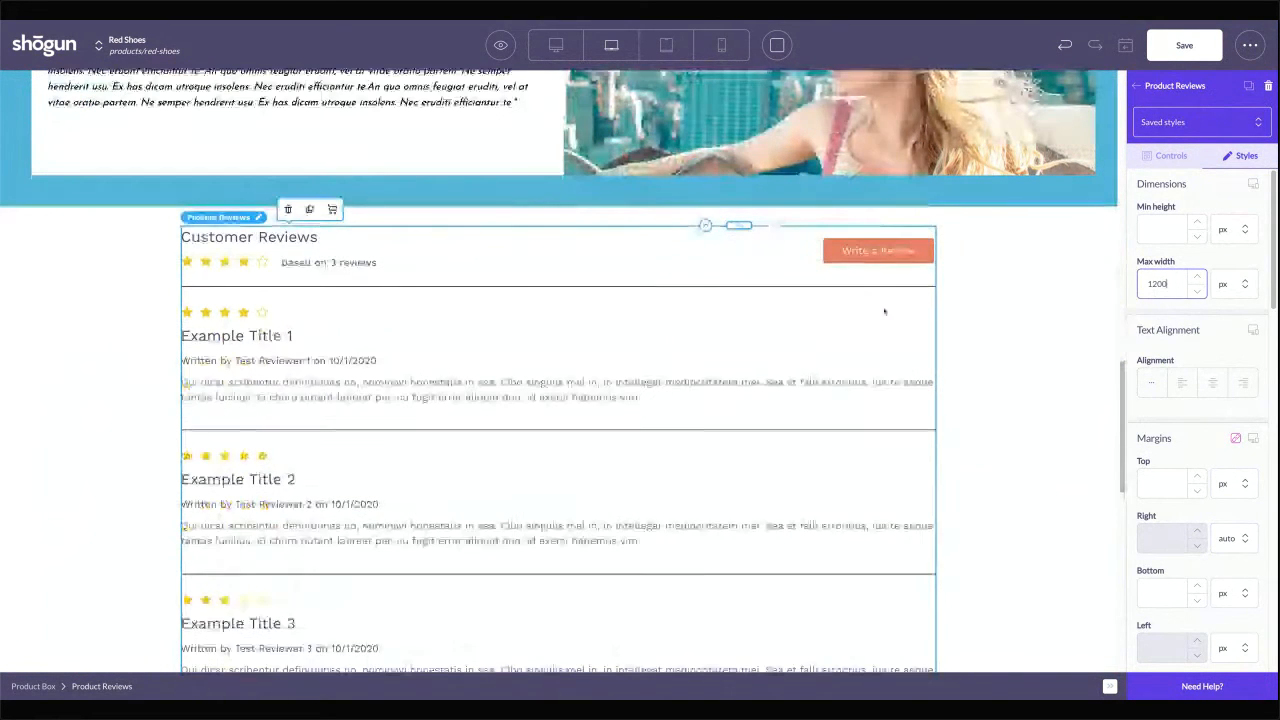
Save the page with the centred Customer Reviews block
left_click(1156, 56)
scroll(1015, 307, "down", 2)
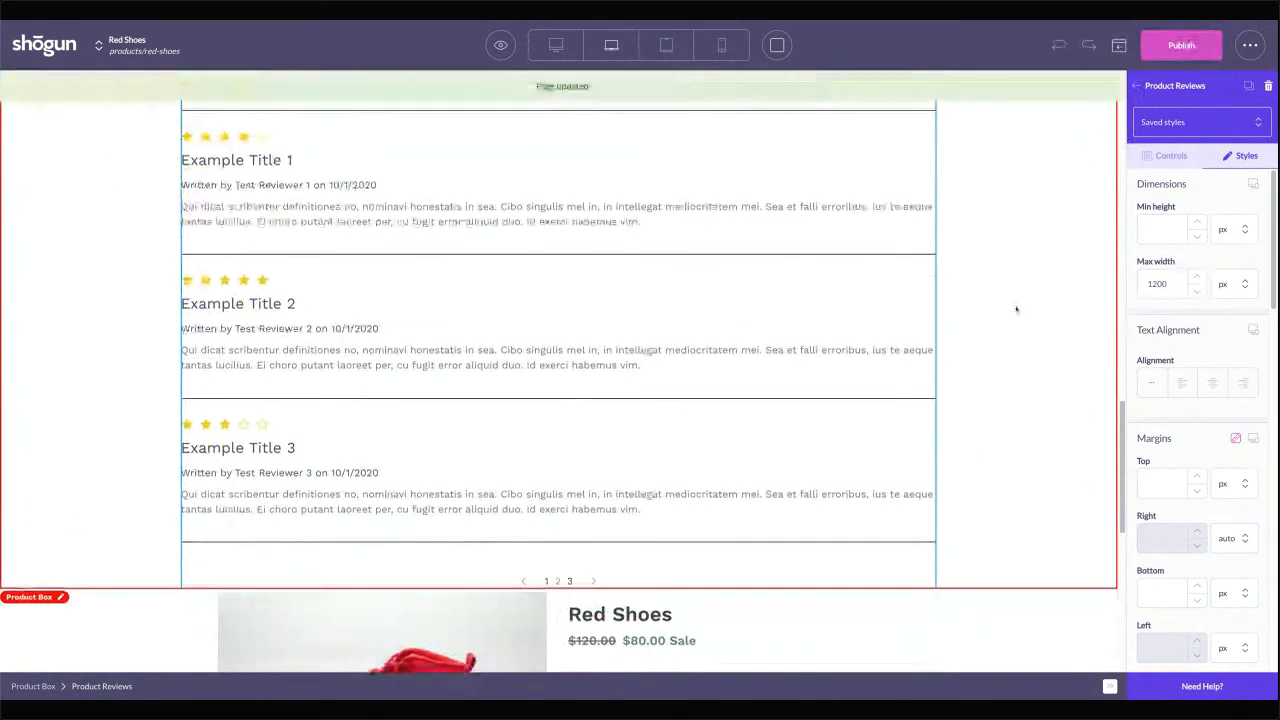
left_click(1016, 309)
scroll(1016, 309, "down", 1)
scroll(1000, 322, "up", 14)
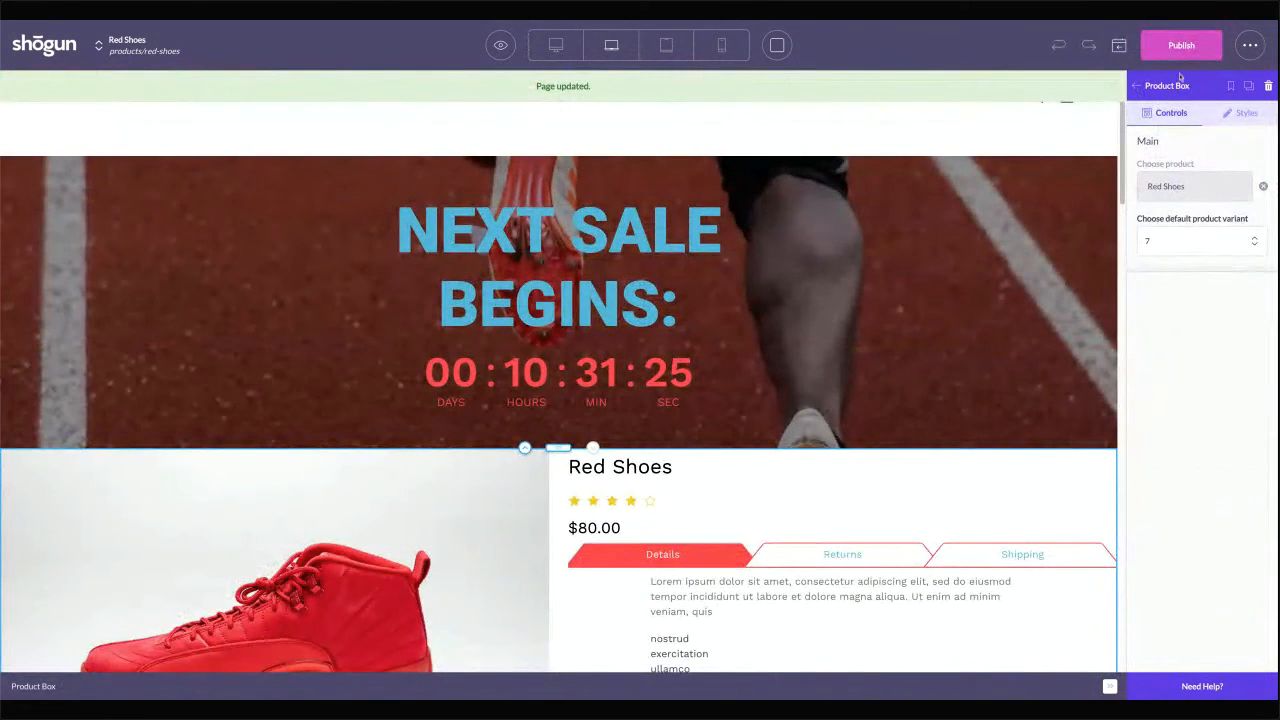
Insert a new section above the Next Sale Begins banner and move the banner section into it
left_click(1142, 86)
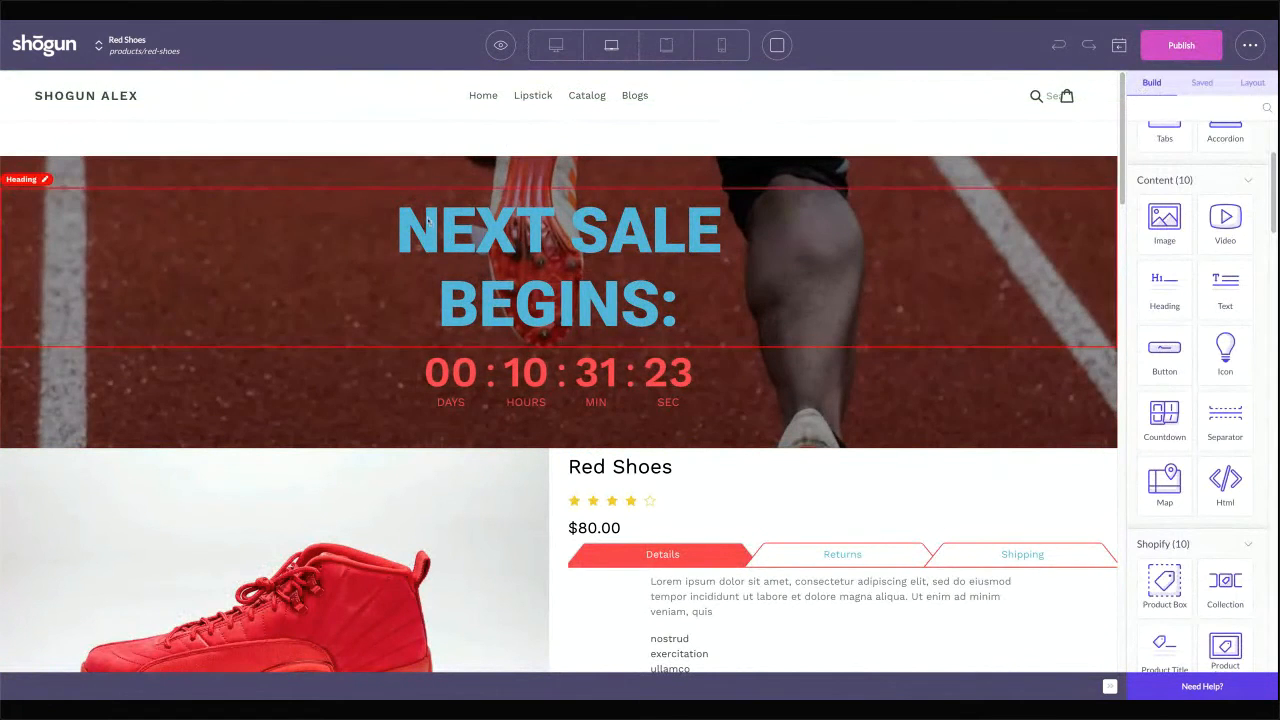
left_click(418, 176)
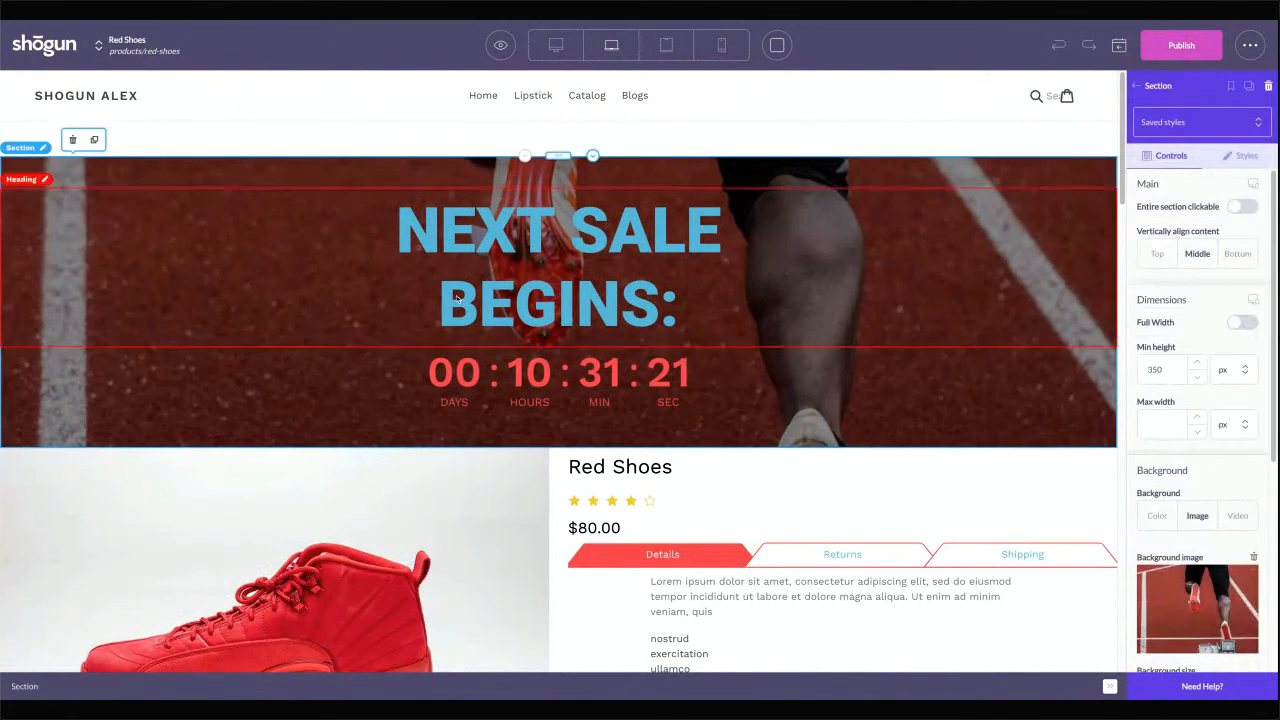
left_click(573, 395)
left_click(552, 268)
left_click(1140, 86)
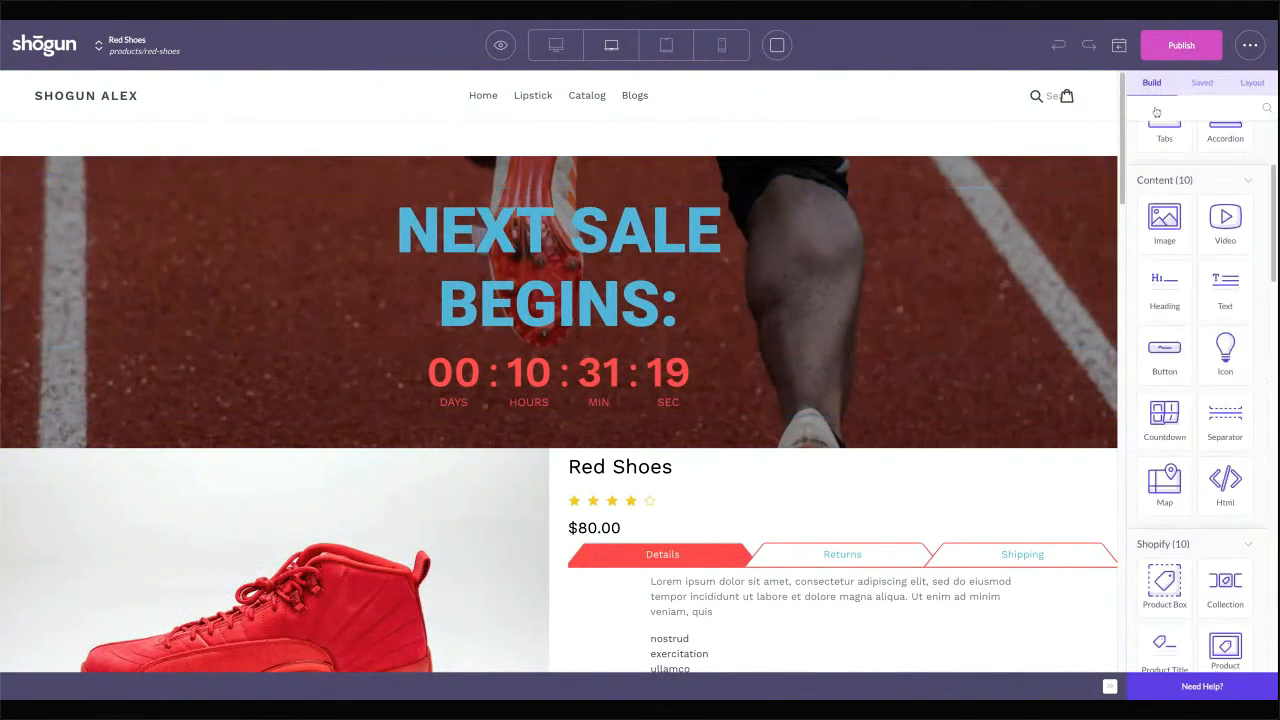
scroll(1182, 234, "up", 3)
left_click_drag(1170, 180, 612, 145)
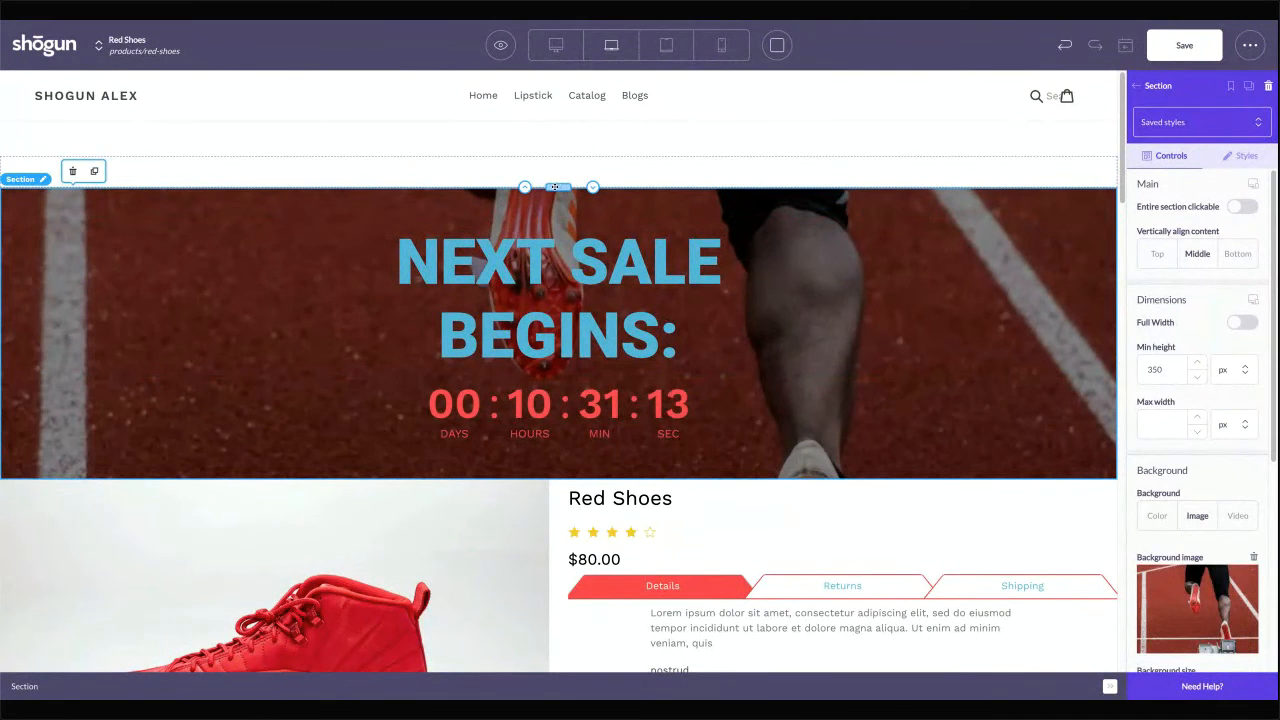
left_click_drag(555, 187, 563, 168)
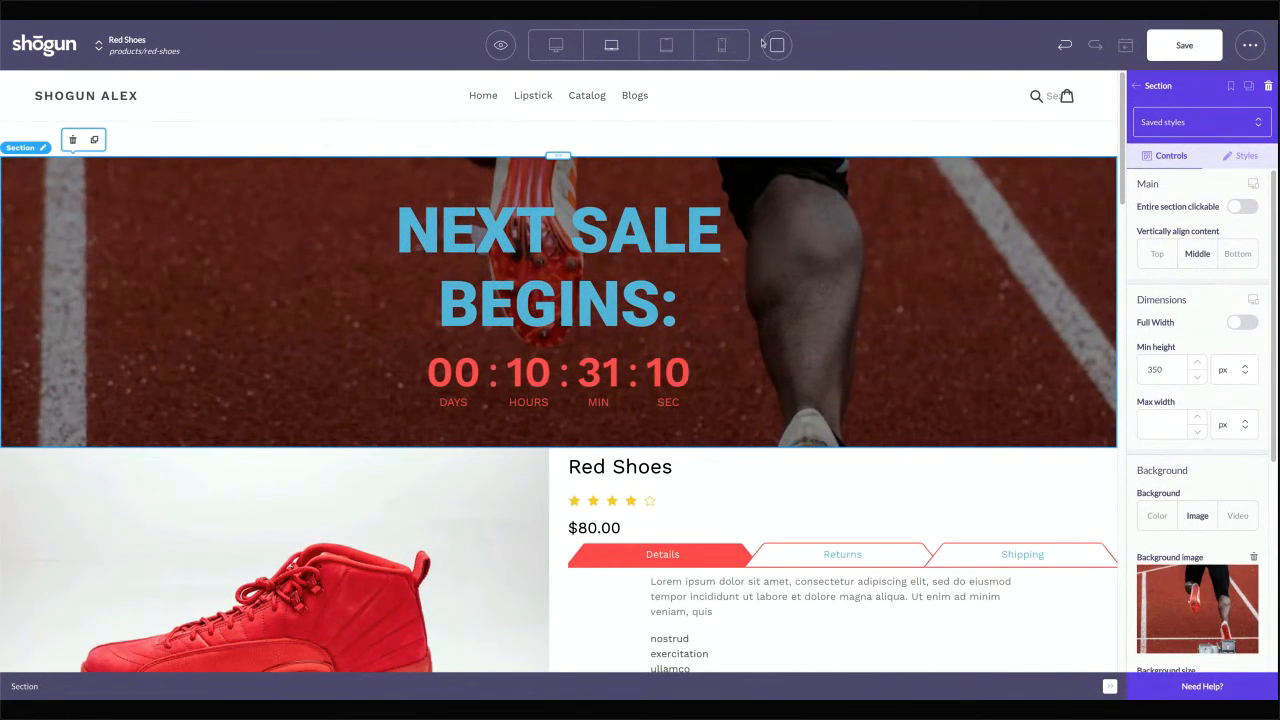
Show the element outlines and move the Product Box into the new outer section, beneath the banner
left_click(777, 45)
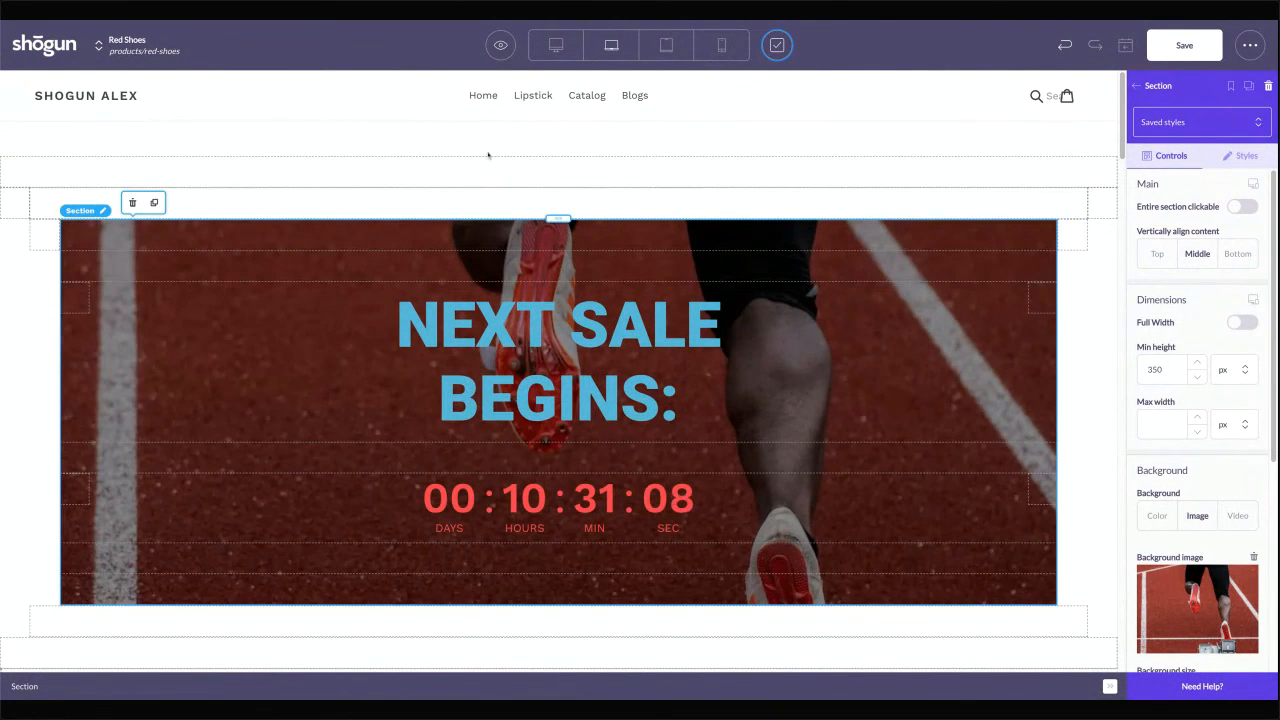
scroll(566, 573, "down", 3)
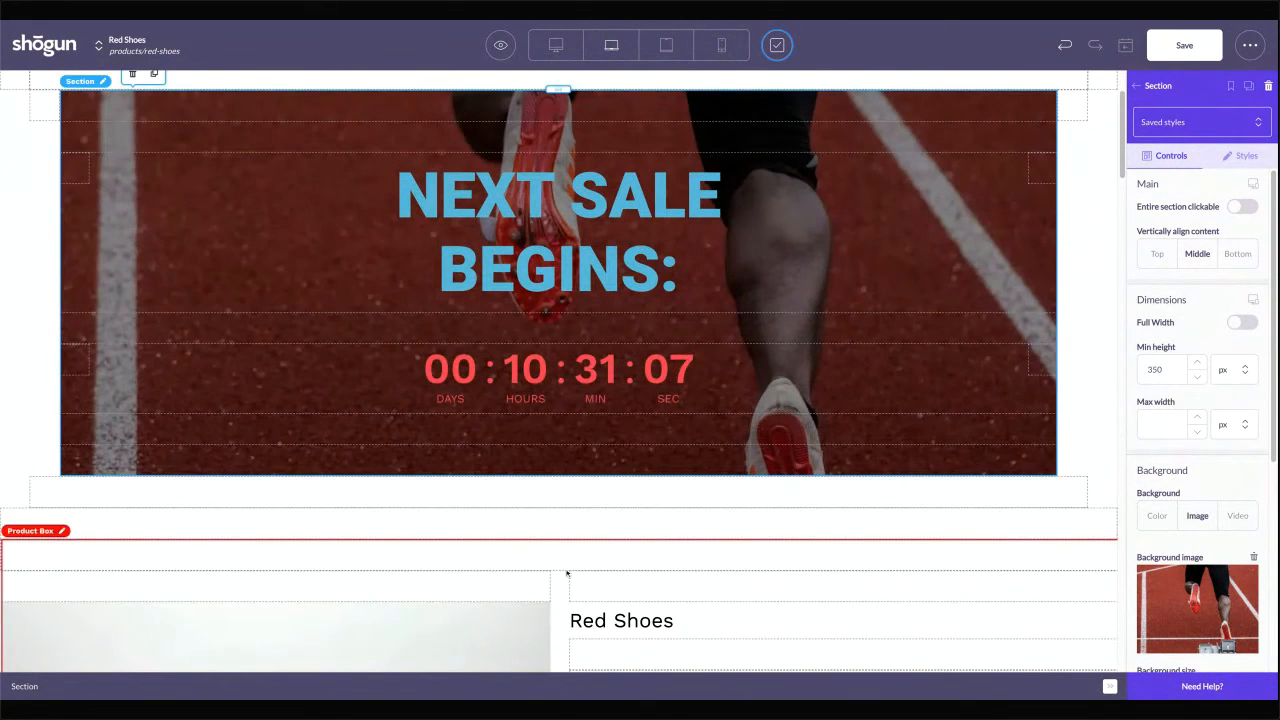
left_click(552, 563)
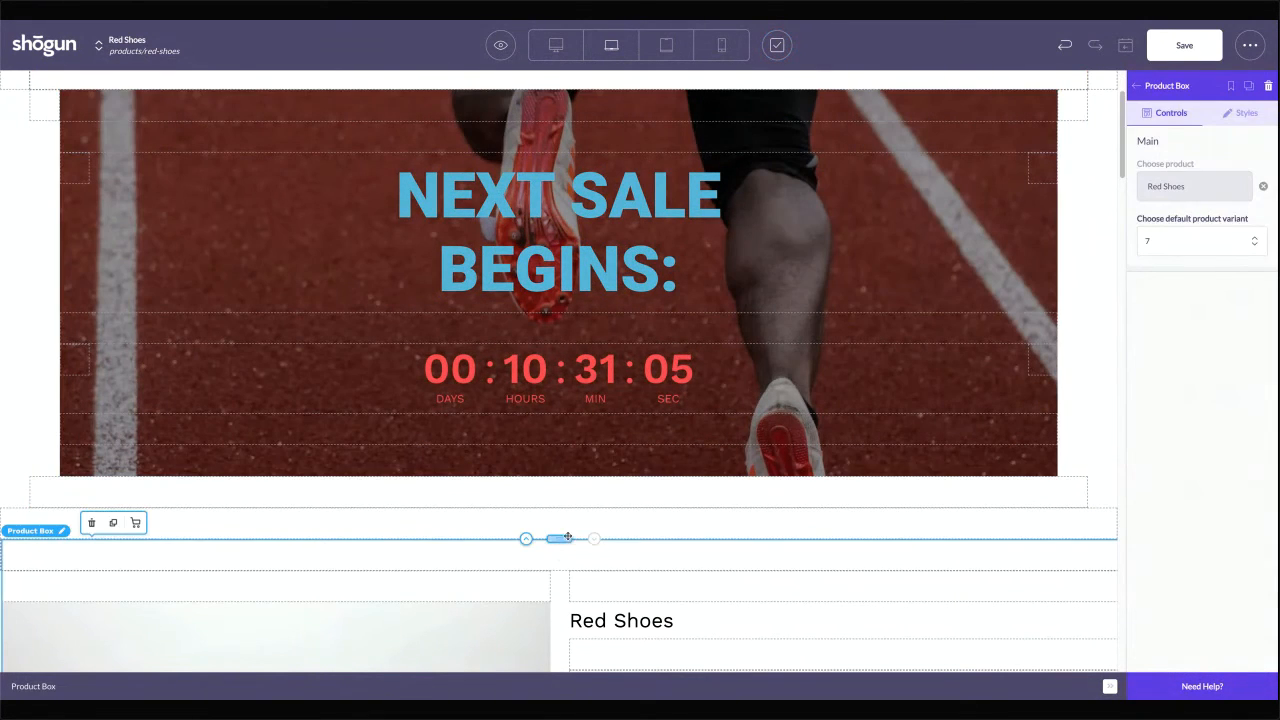
left_click_drag(567, 537, 594, 466)
Save the outer section holding all the page content as a reusable snippet named WHOLE PAGE SNIPPET
scroll(596, 470, "down", 8)
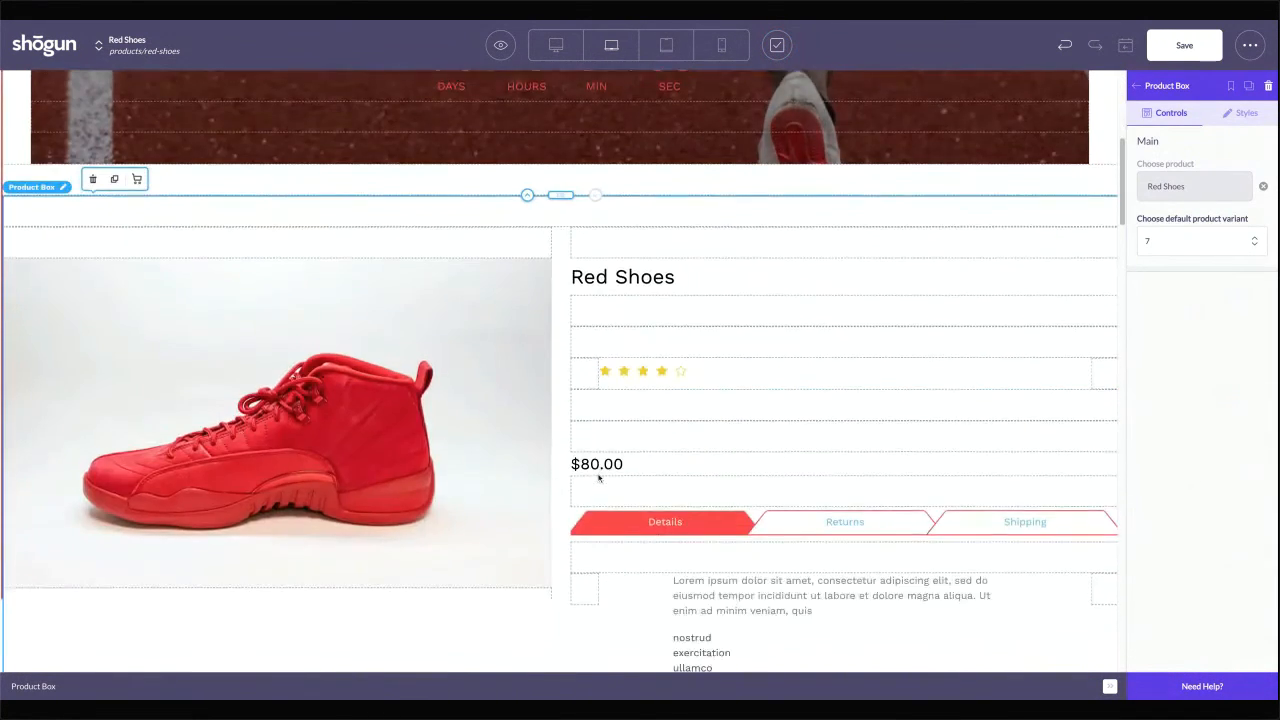
scroll(598, 478, "down", 10)
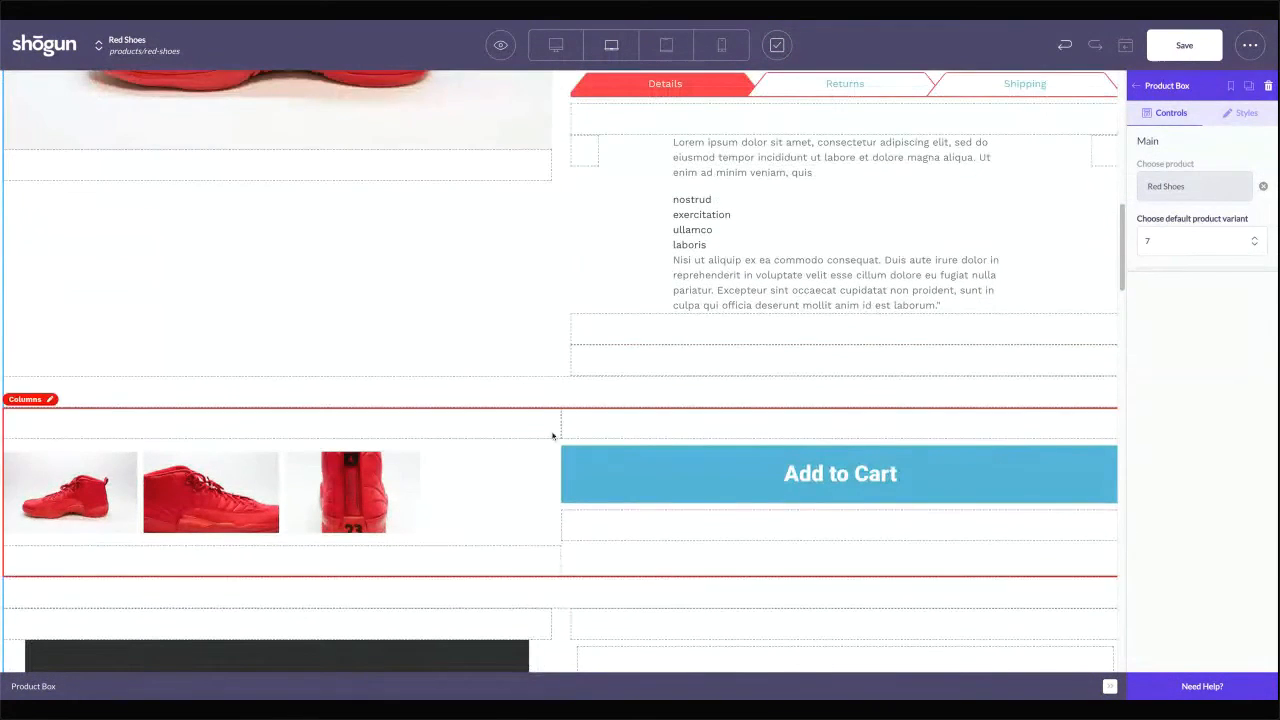
left_click(566, 418)
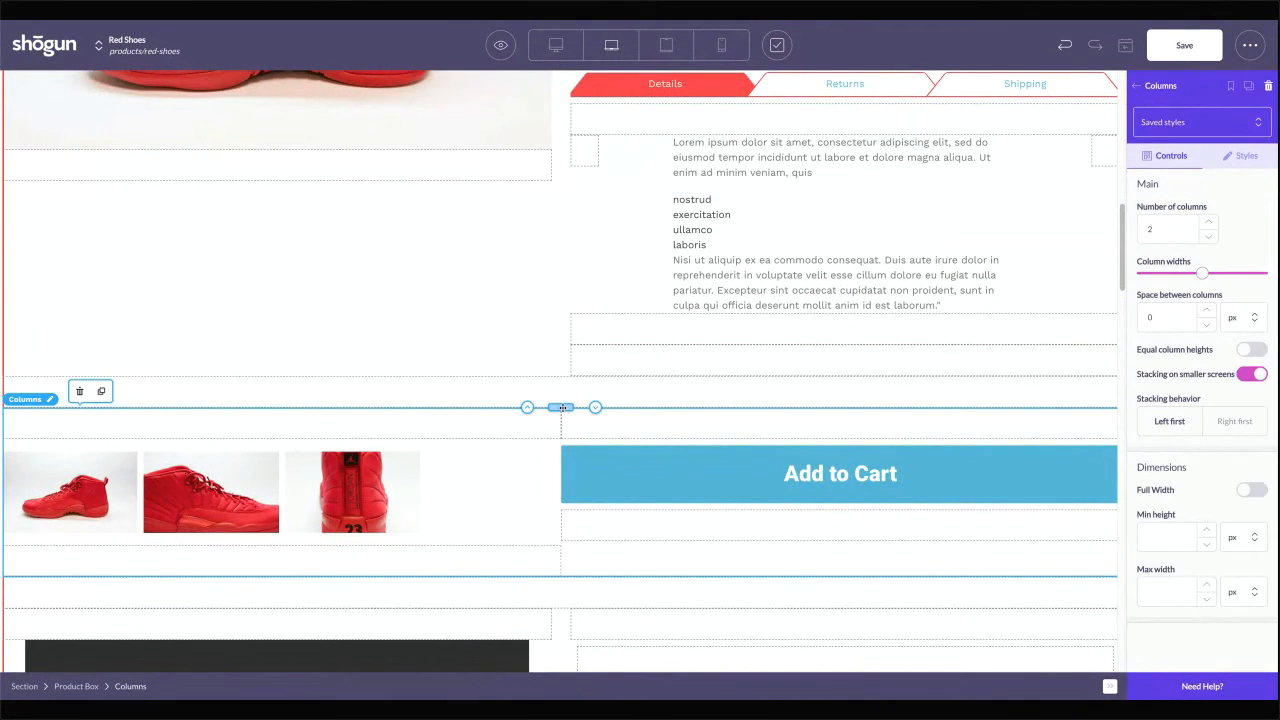
scroll(566, 420, "down", 3)
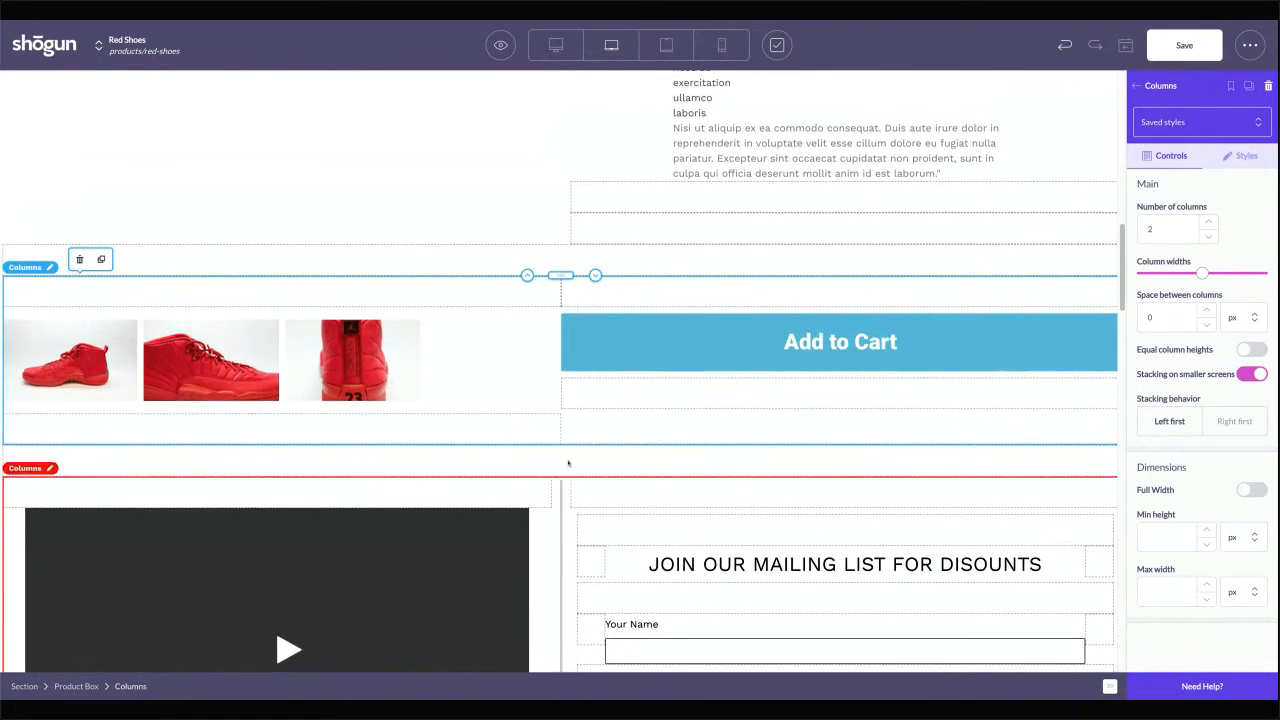
scroll(568, 463, "down", 10)
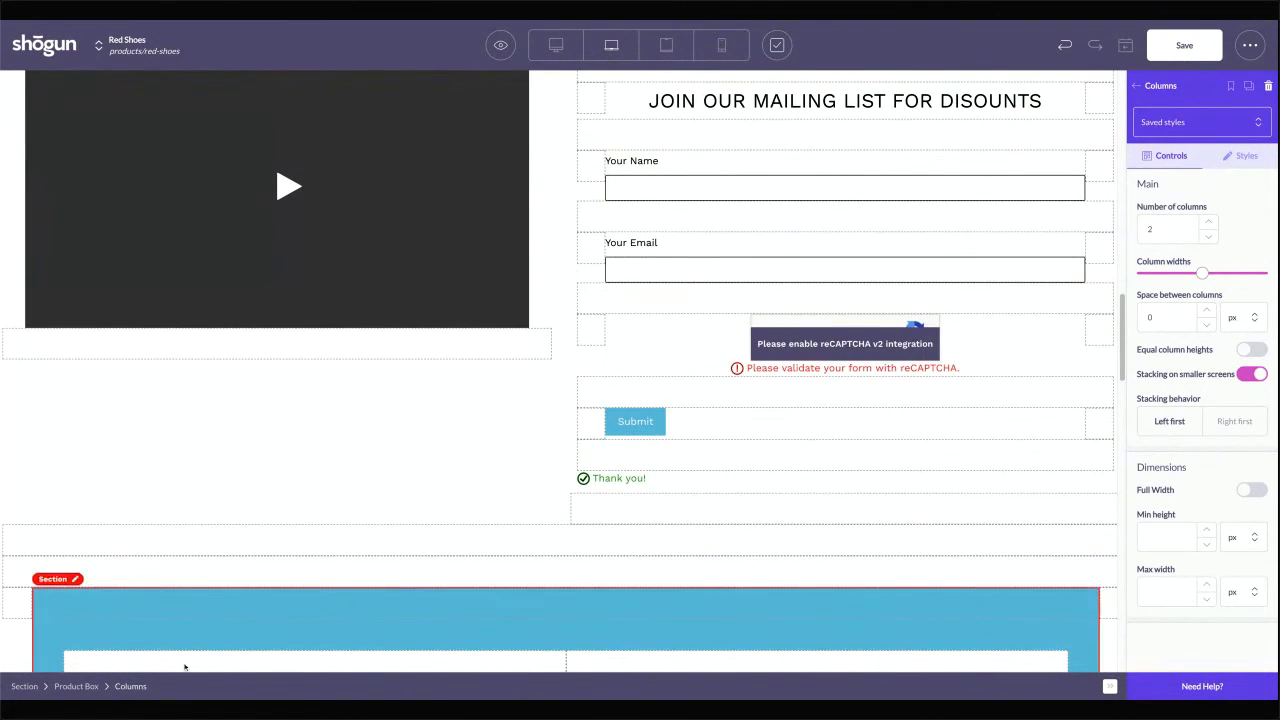
left_click(440, 289)
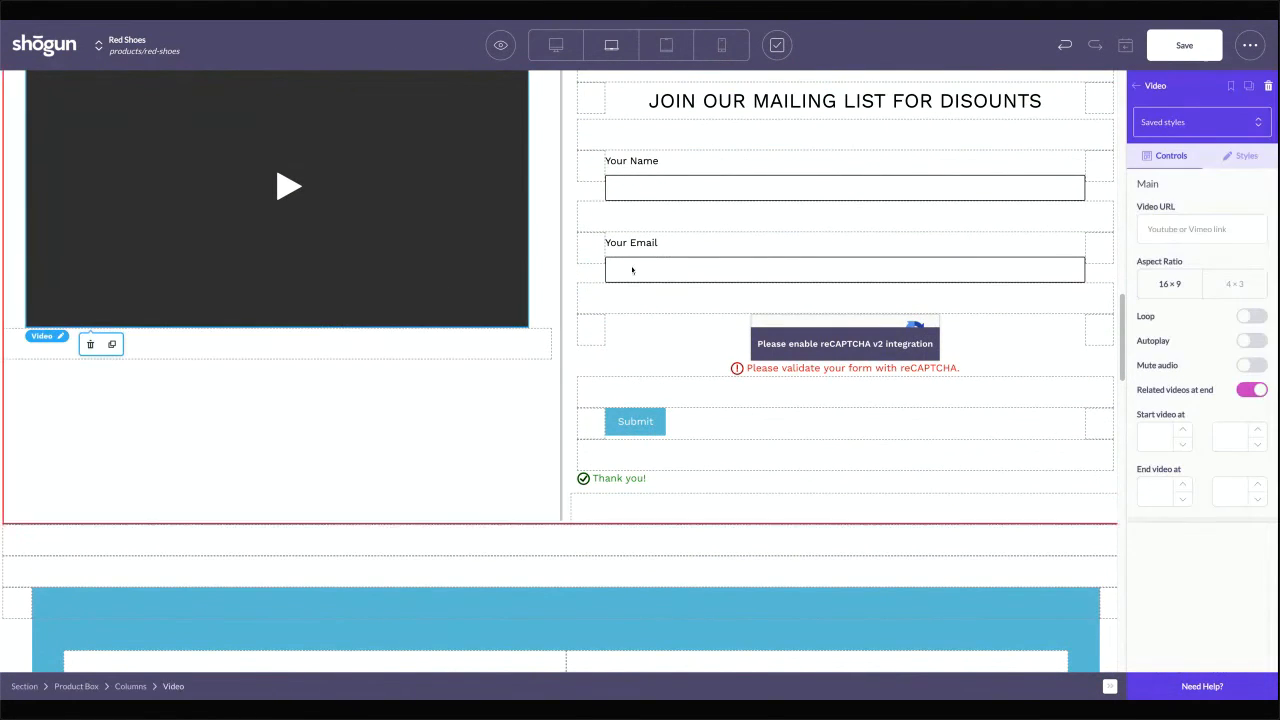
left_click(25, 688)
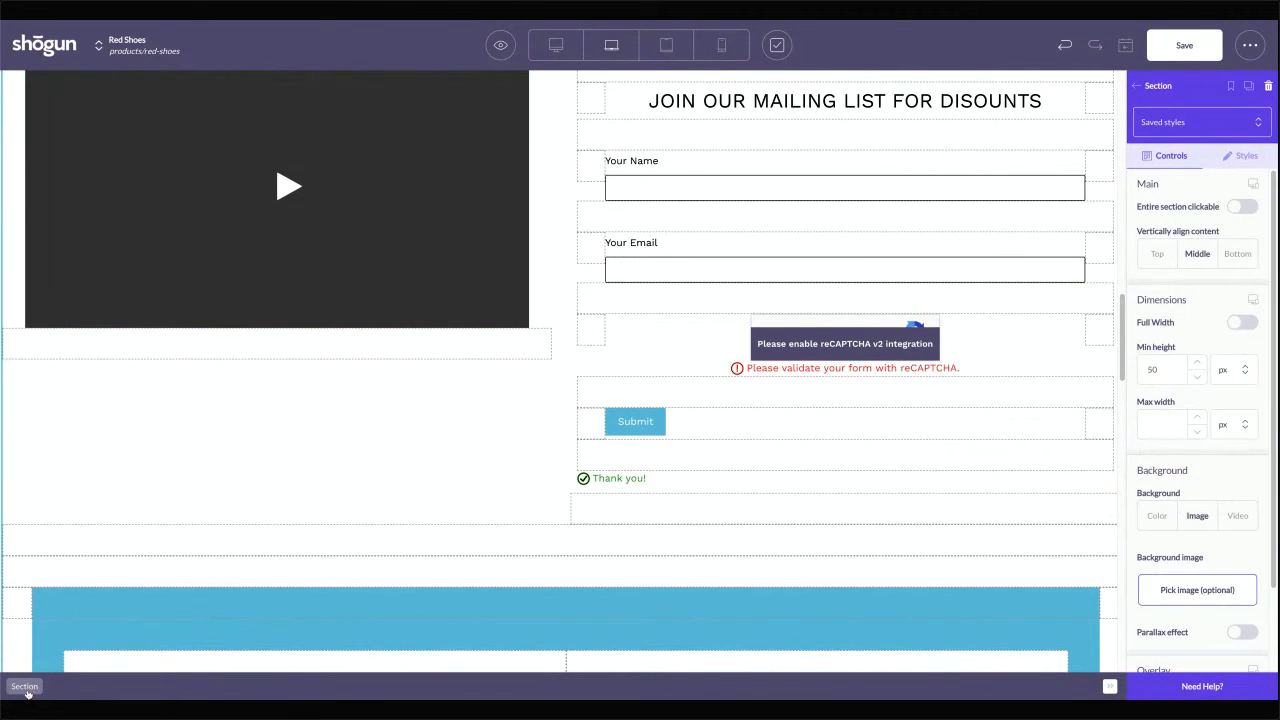
left_click(1231, 86)
type("WHOLE PAGE SNIPPET")
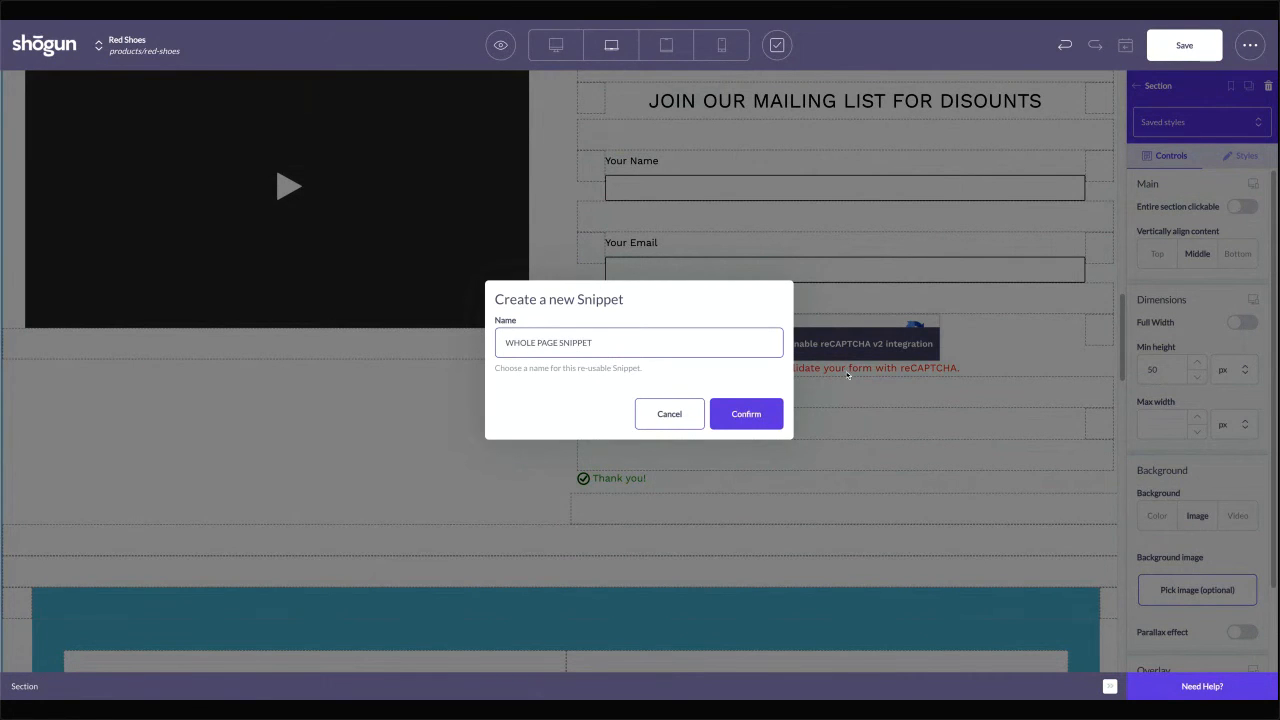
left_click(746, 413)
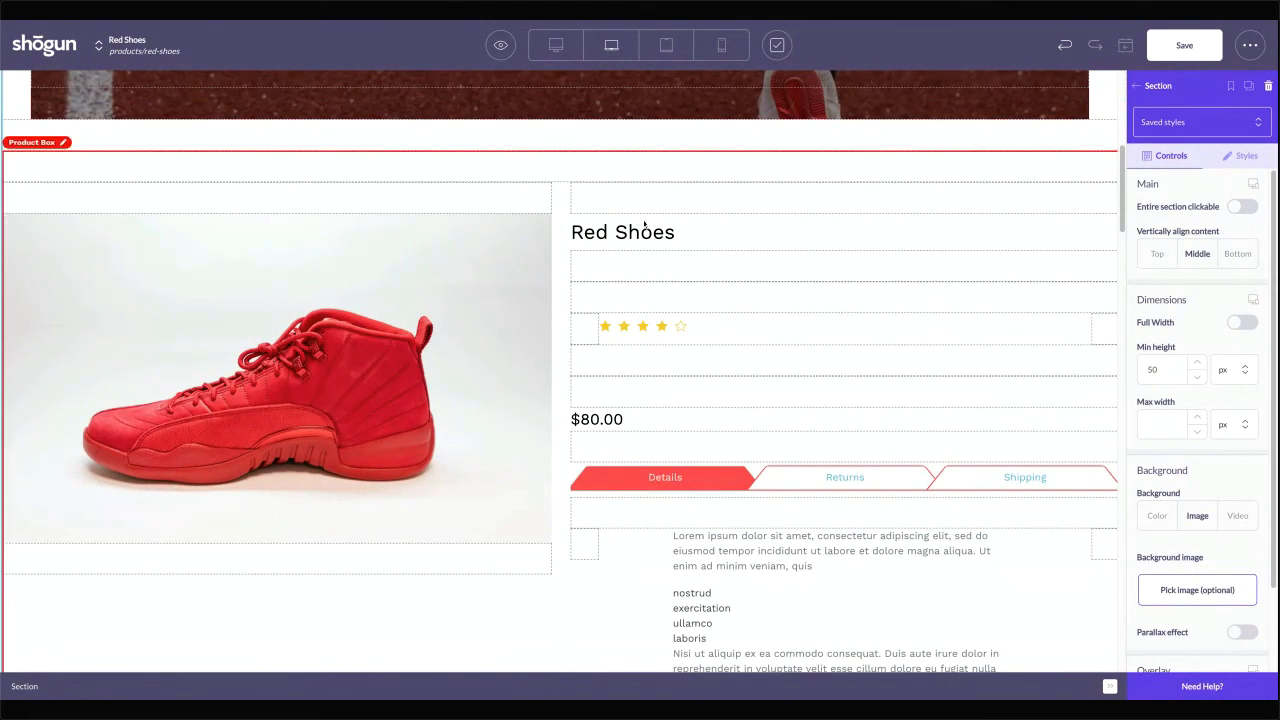
Hide the element outlines on the page
scroll(644, 226, "up", 4)
left_click(779, 66)
left_click(778, 47)
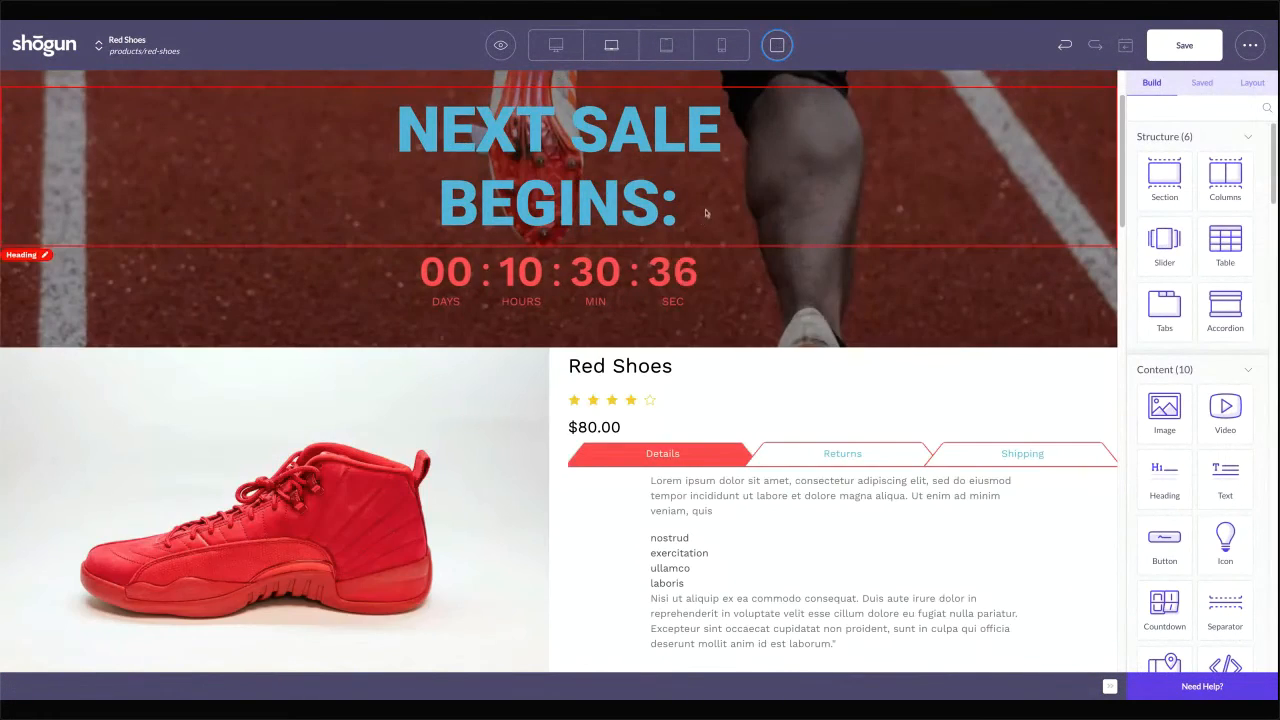
Delete the outer section with all its content and place the saved WHOLE PAGE SNIPPET in the empty drop area above the default product
scroll(600, 200, "up", 2)
left_click(478, 161)
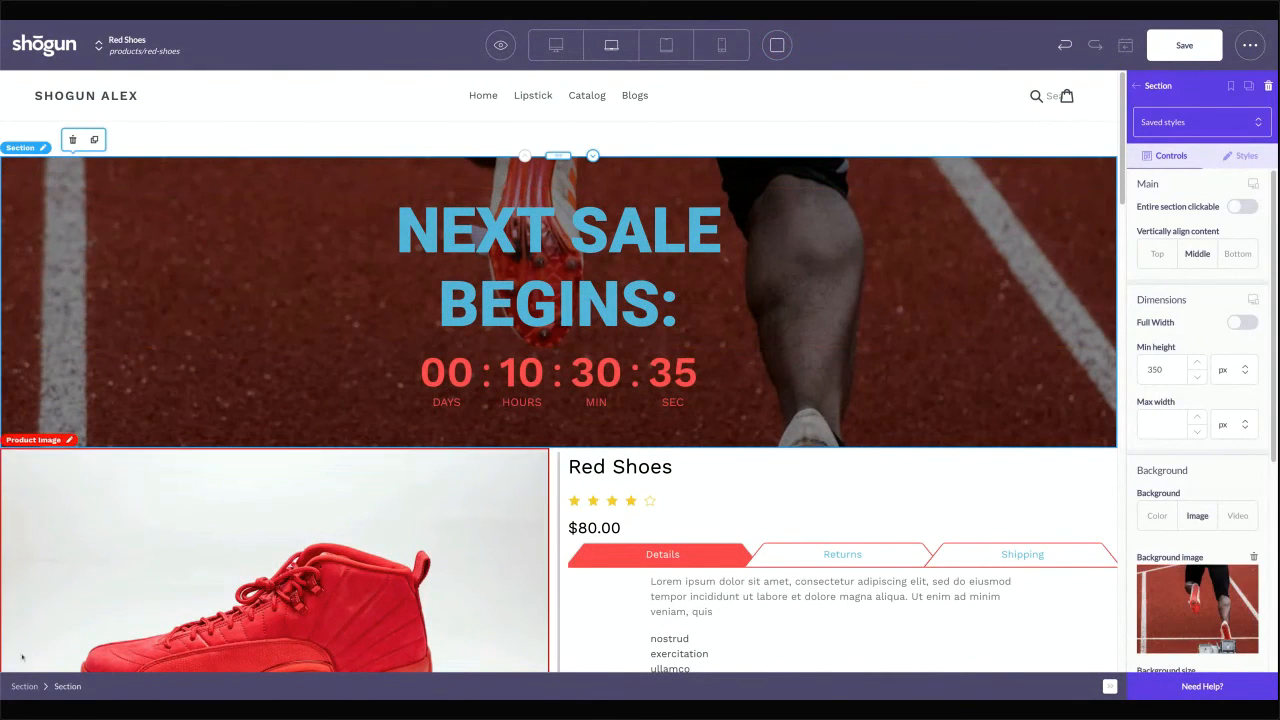
left_click(20, 688)
left_click(19, 661)
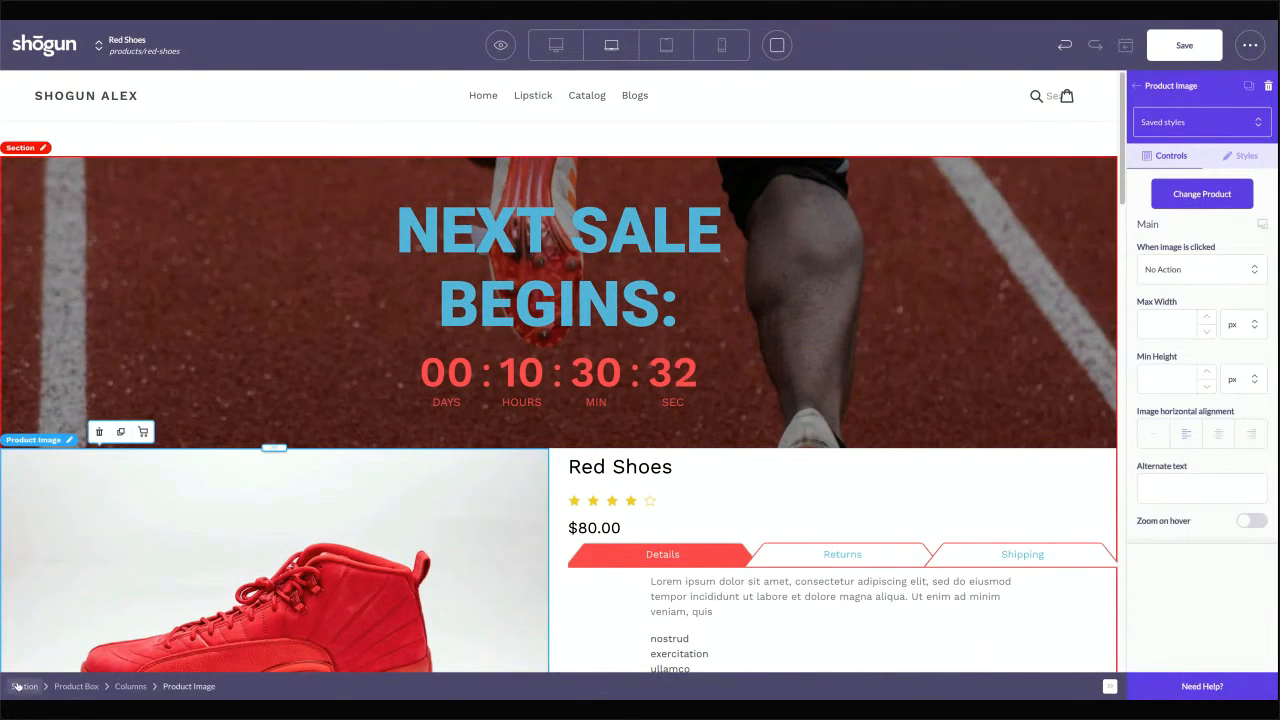
left_click(22, 687)
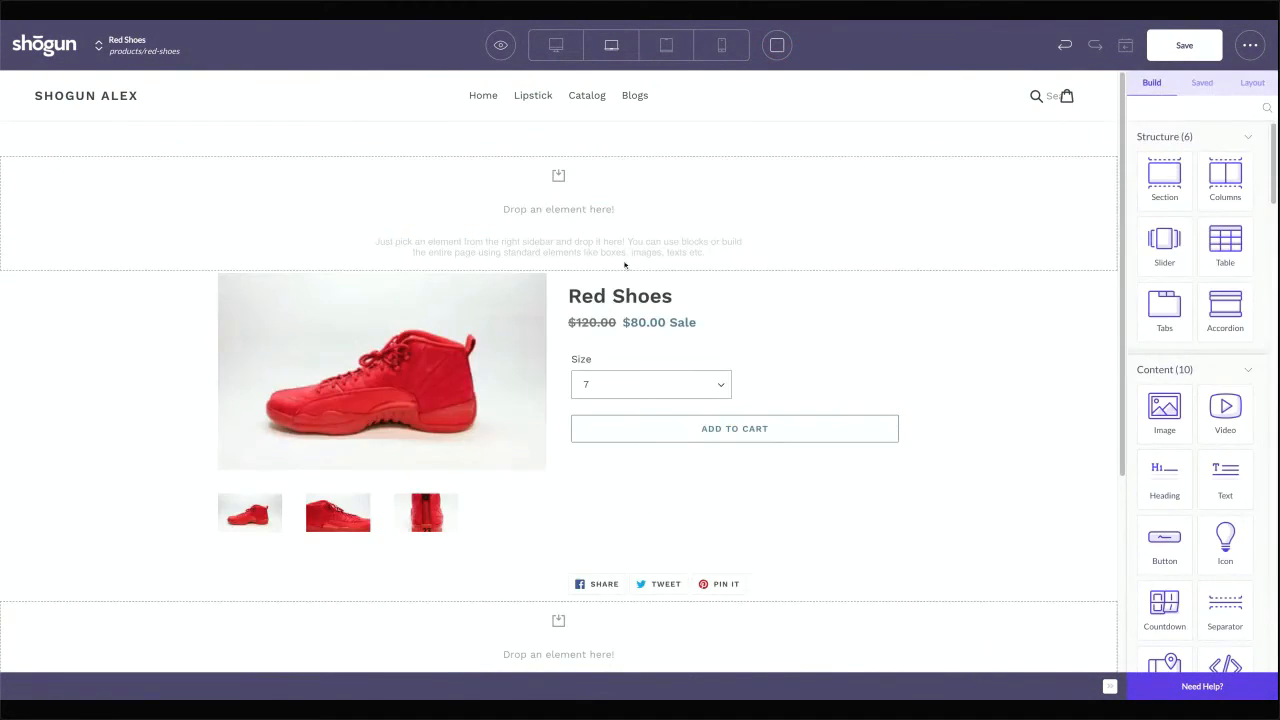
left_click(1200, 82)
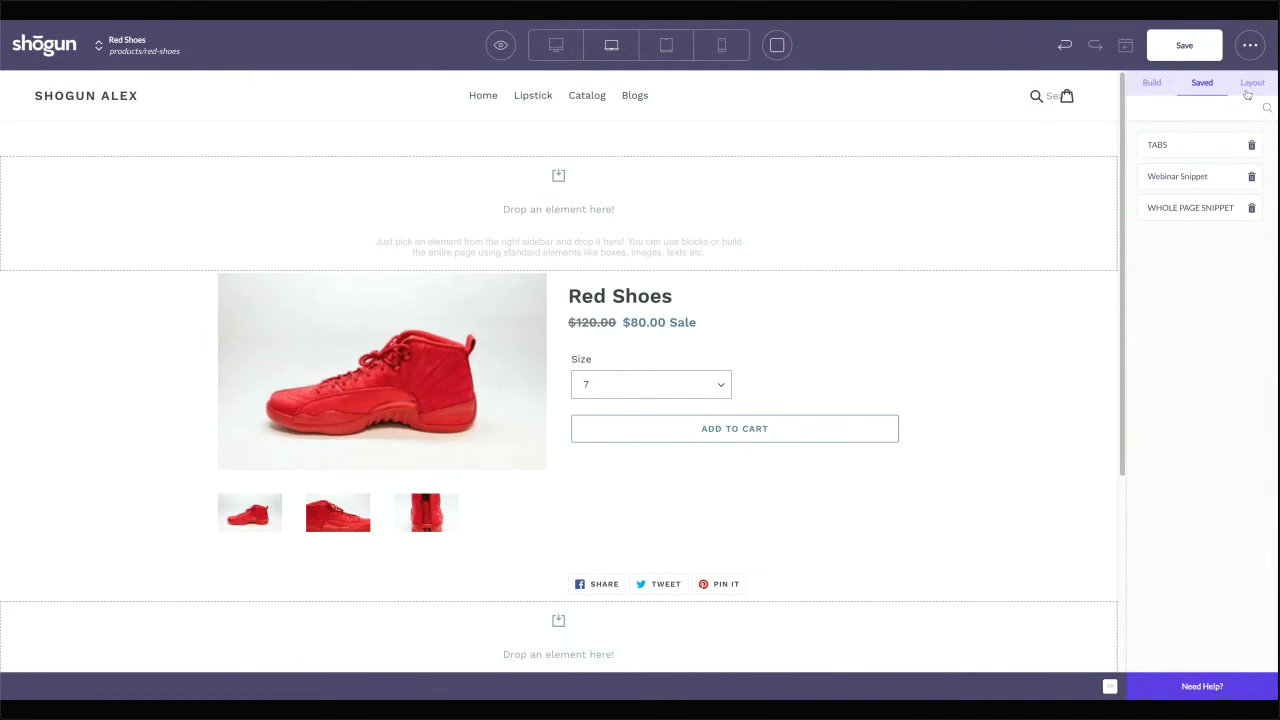
left_click_drag(1210, 214, 406, 210)
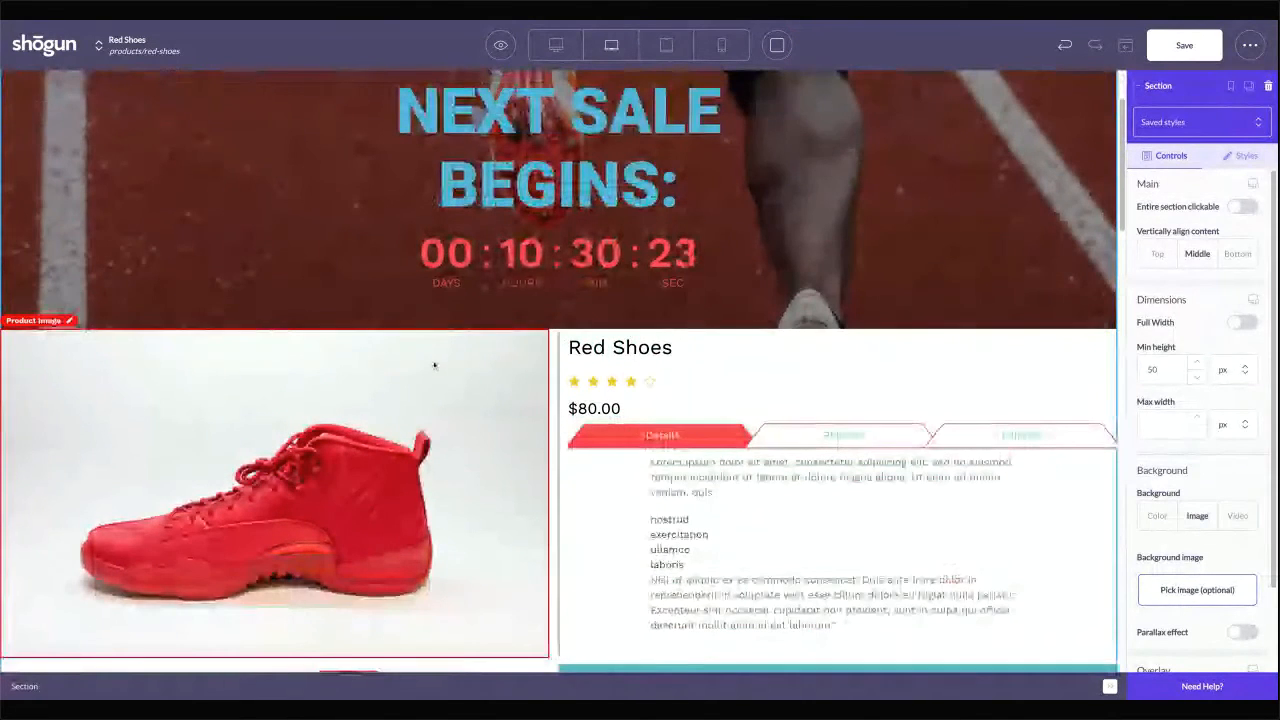
Open the product selection for the main product image and remove Red Shoes as the chosen product
left_click(434, 365)
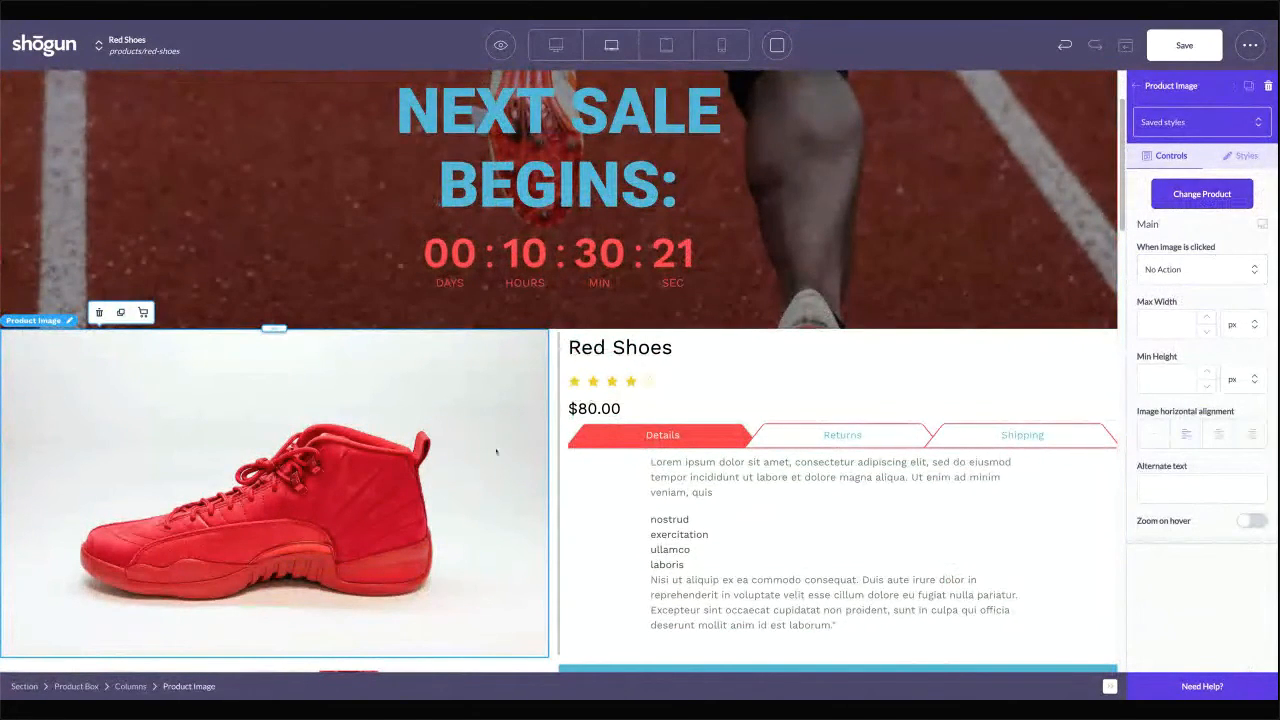
scroll(460, 460, "down", 1)
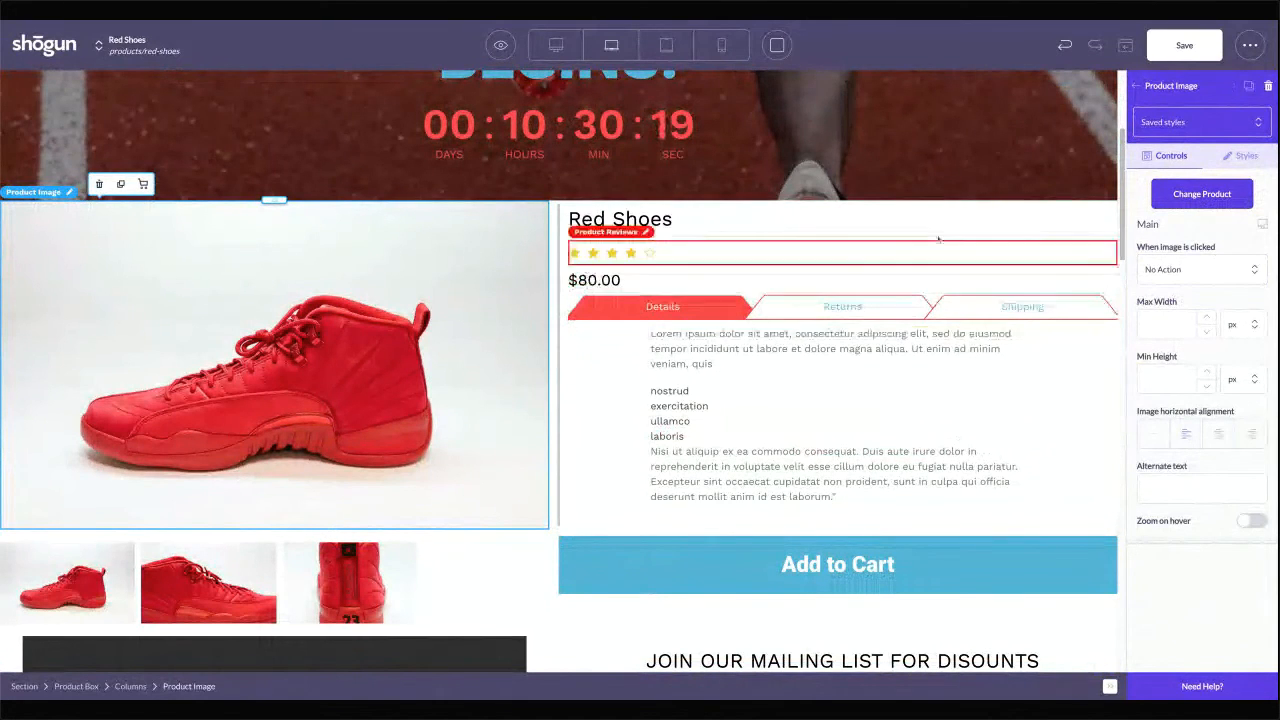
left_click(1202, 193)
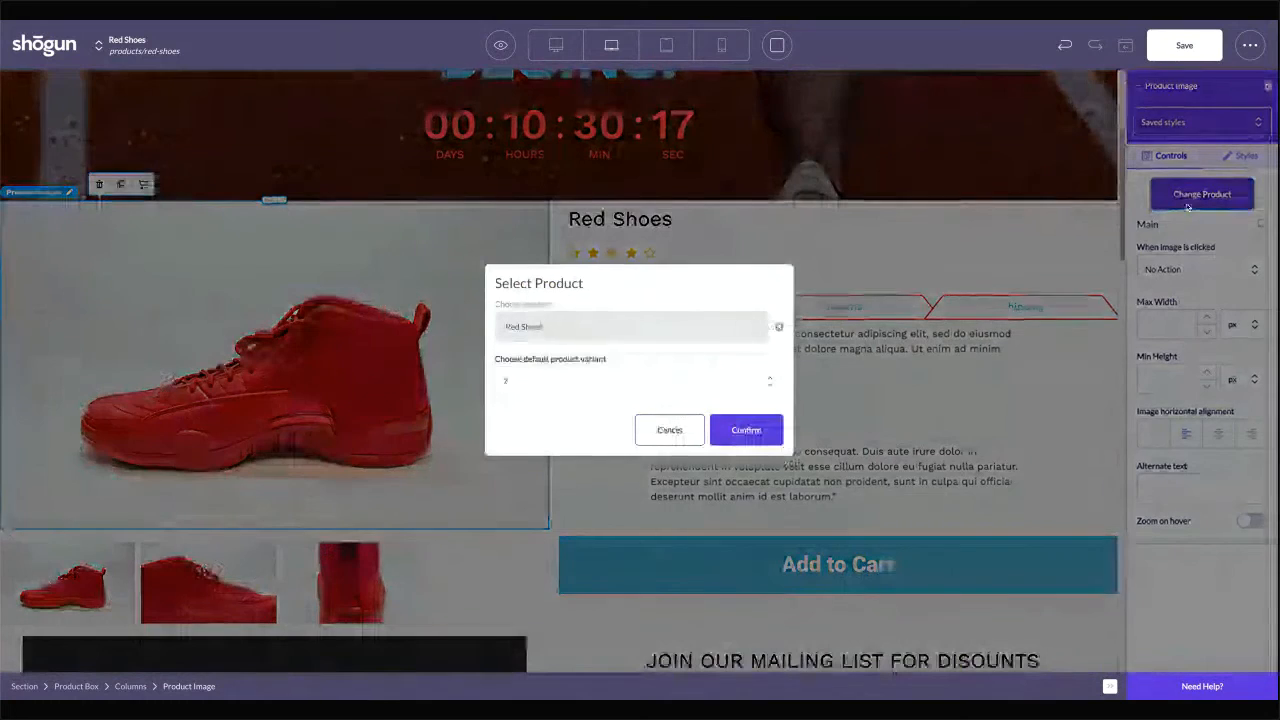
left_click(779, 327)
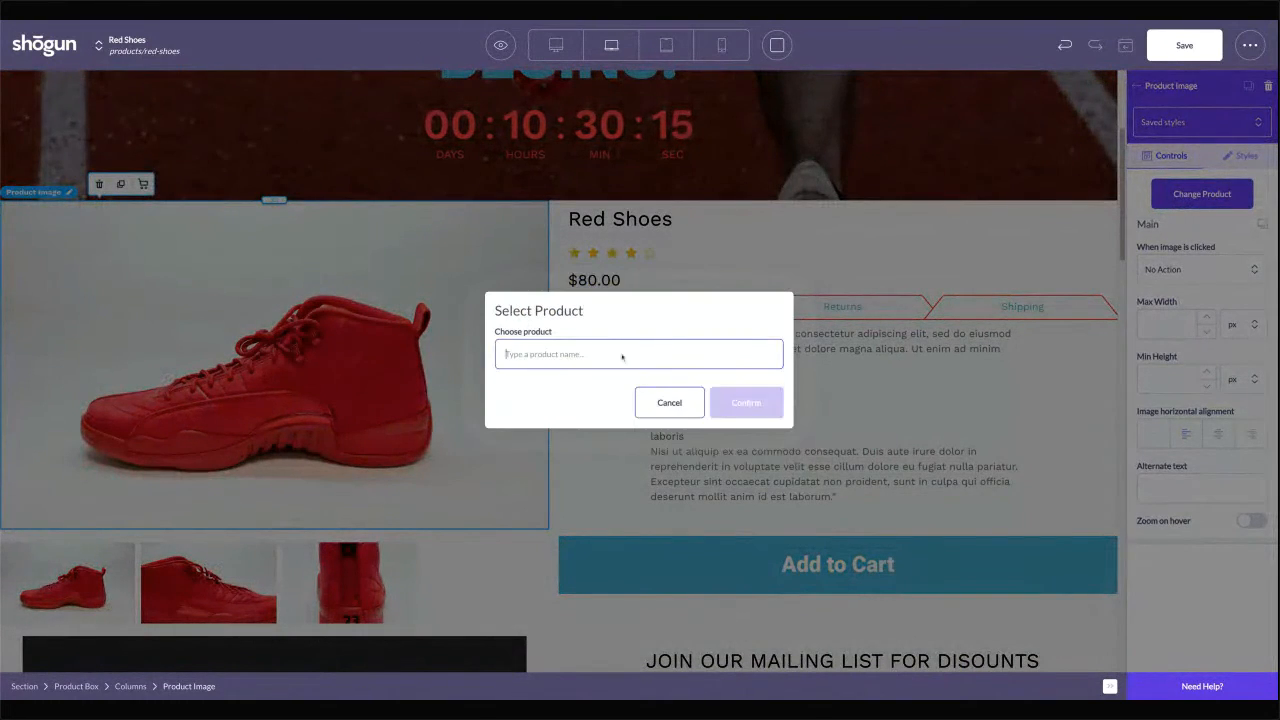
Choose Black Shoes as the product with 7 as the default variant and confirm the selection
type("BLUE")
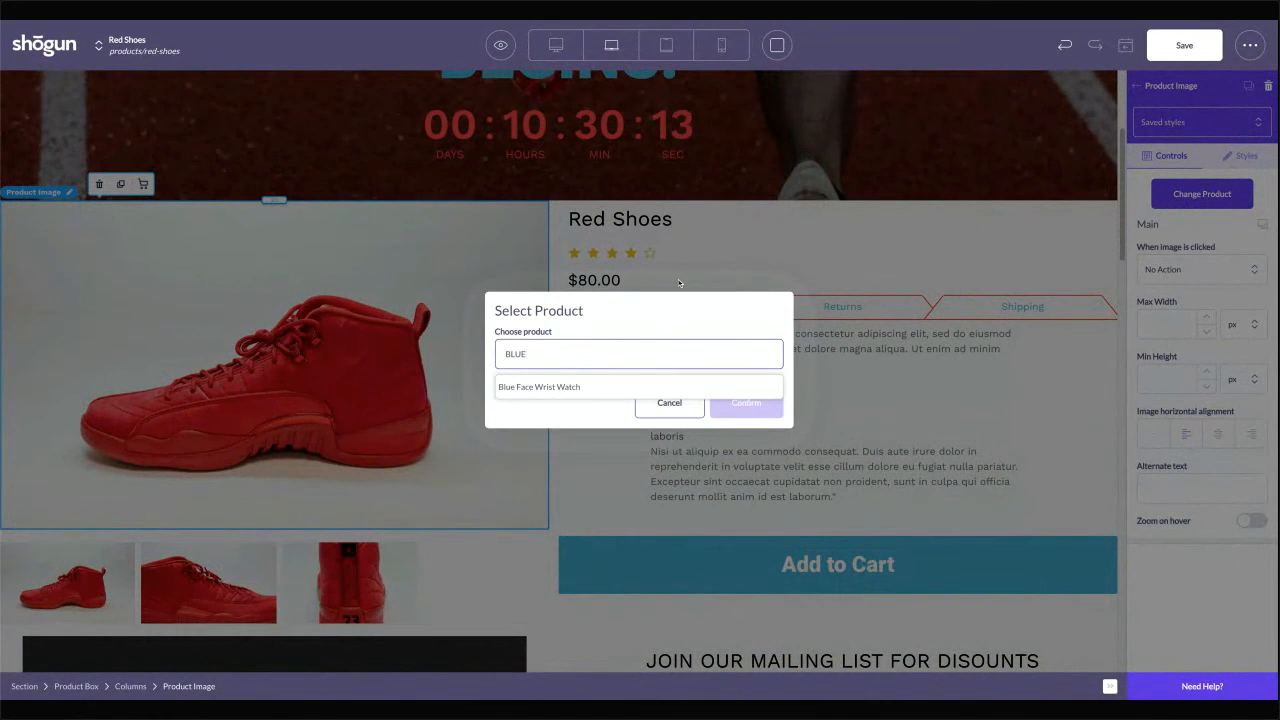
key("BackSpace")
key("BackSpace")
key("BackSpace")
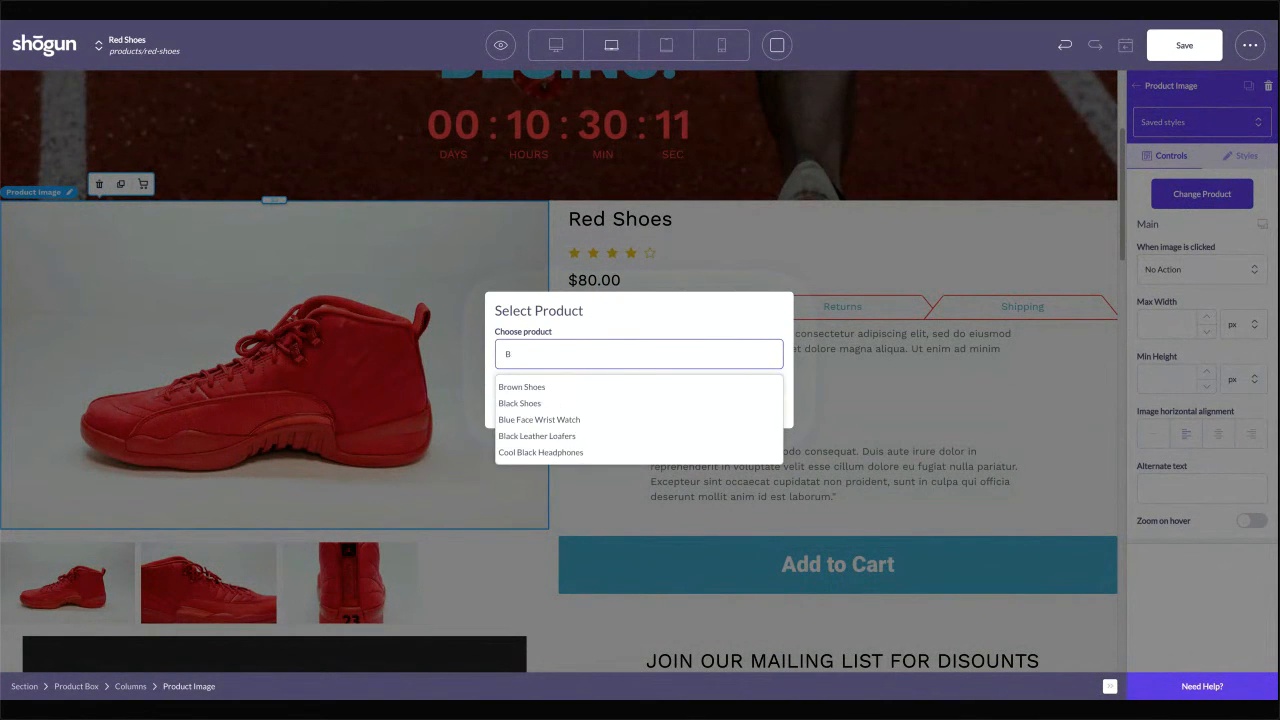
type("BLA")
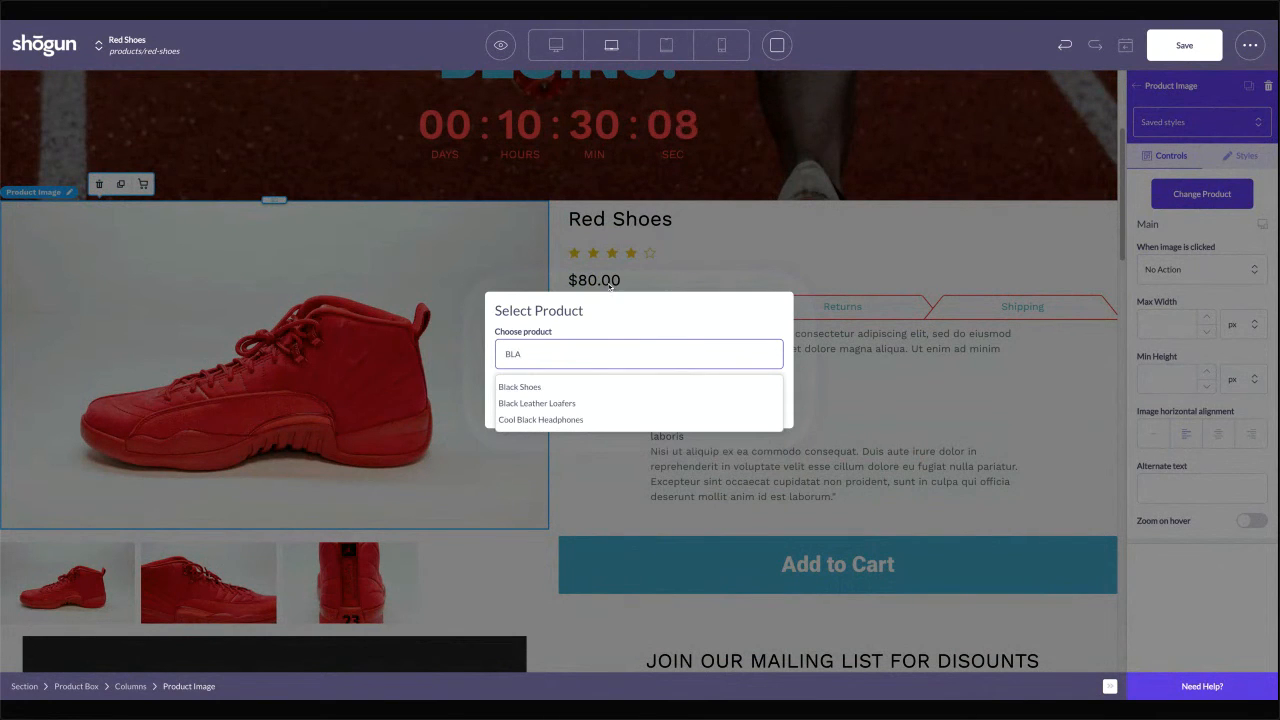
left_click(538, 388)
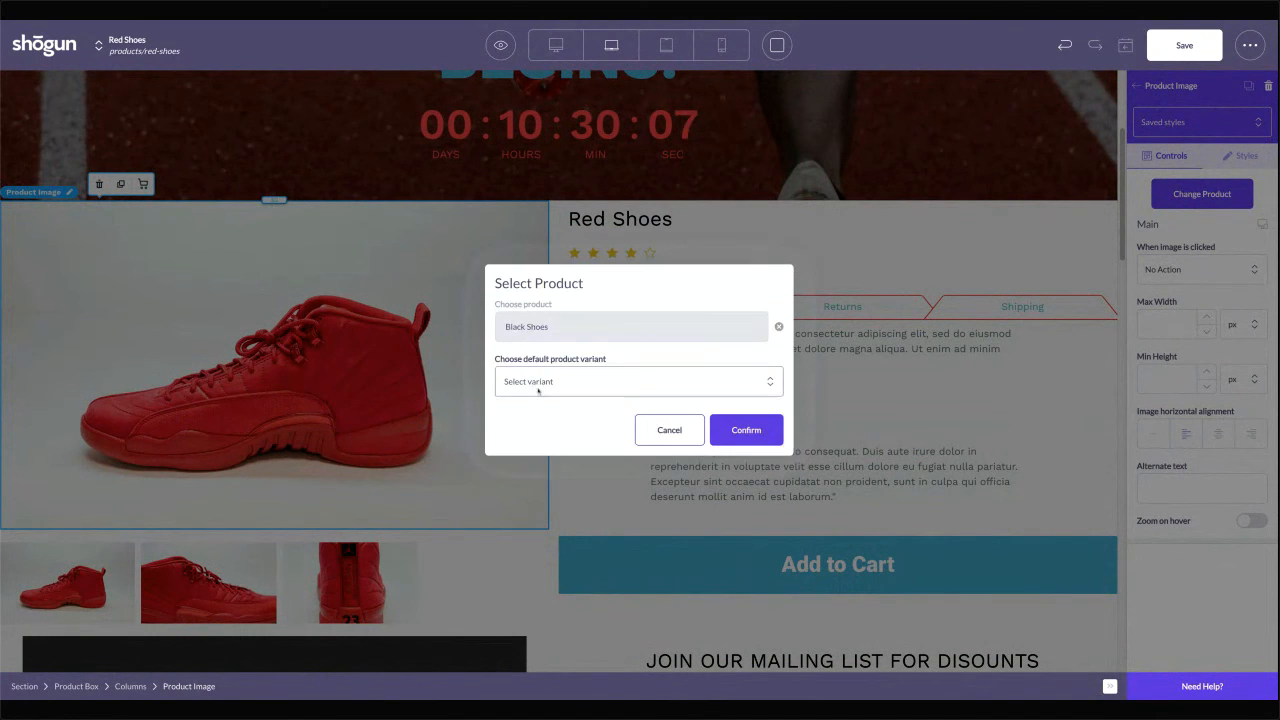
left_click(560, 381)
left_click(557, 414)
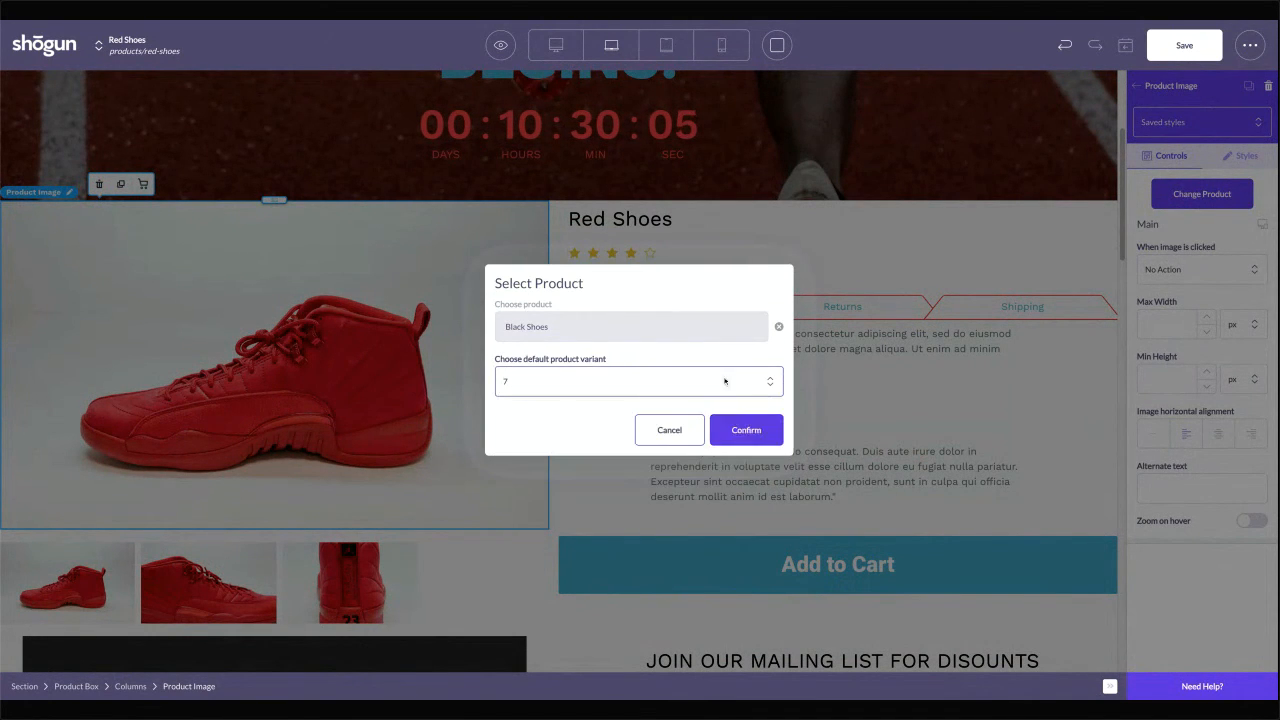
left_click(746, 430)
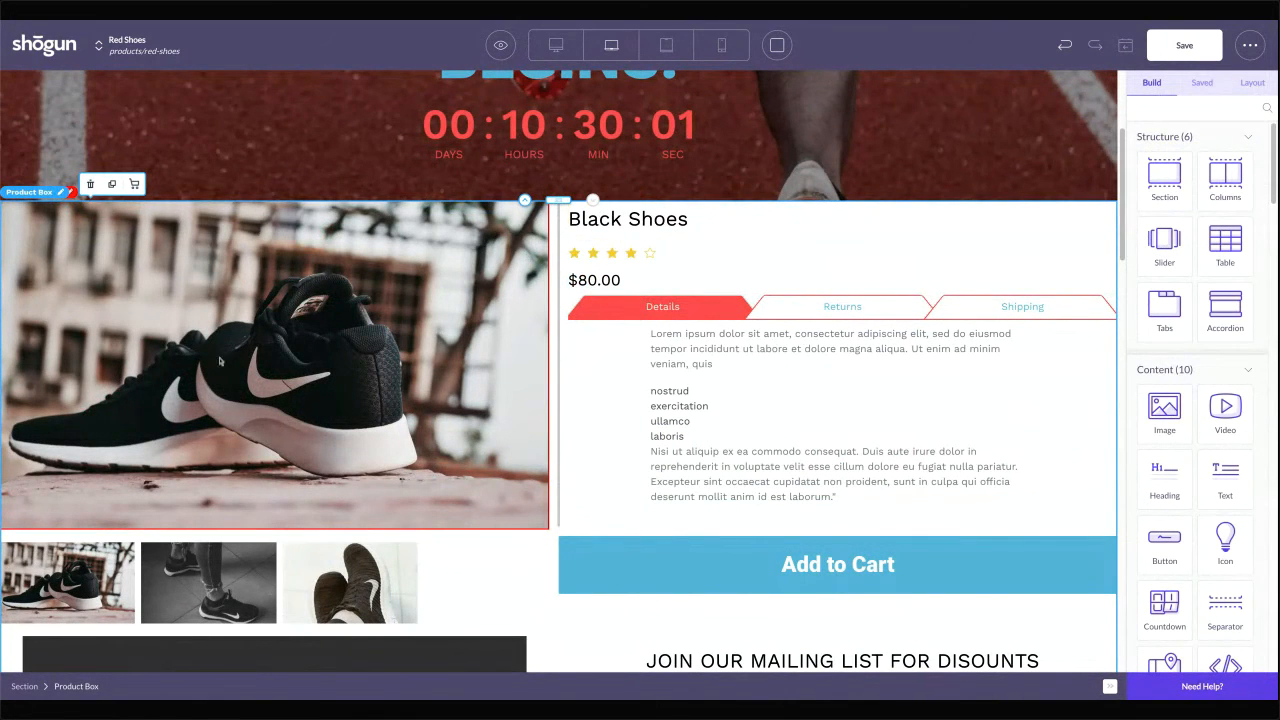
Look through the page from the Black Shoes product area down to the customer reviews and back
scroll(308, 468, "down", 5)
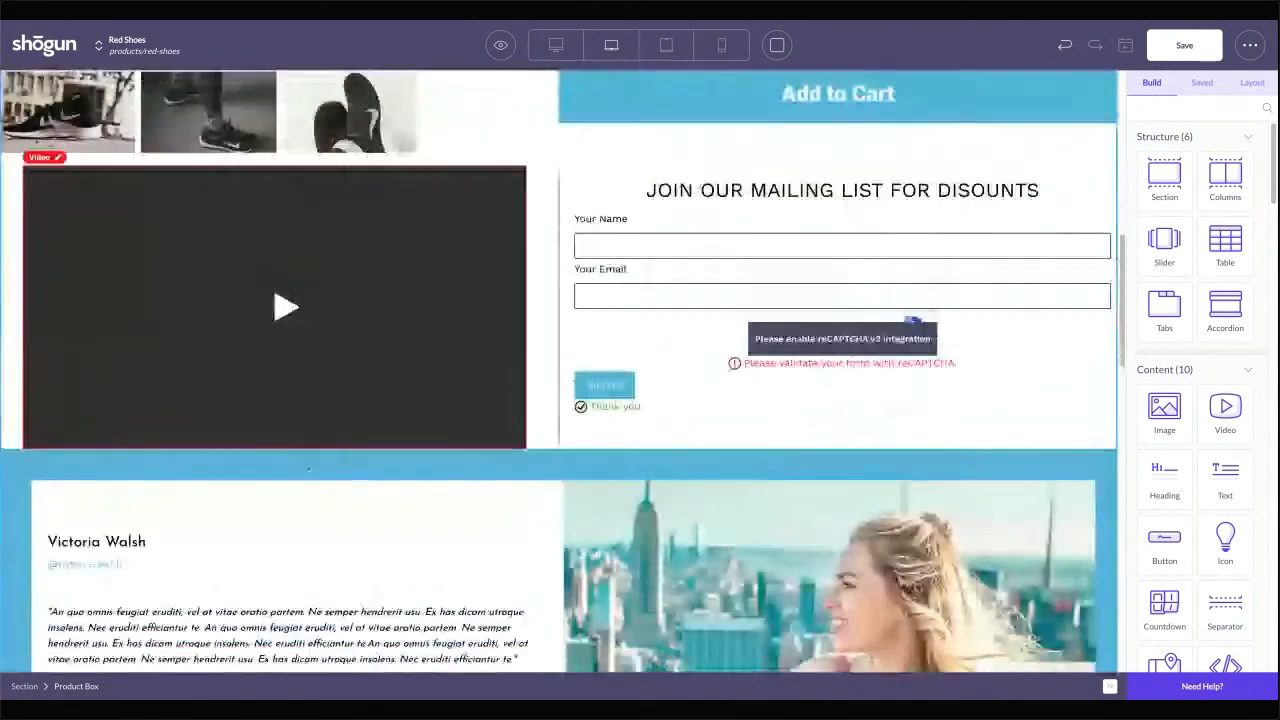
scroll(308, 468, "down", 8)
scroll(371, 410, "up", 3)
scroll(546, 353, "up", 2)
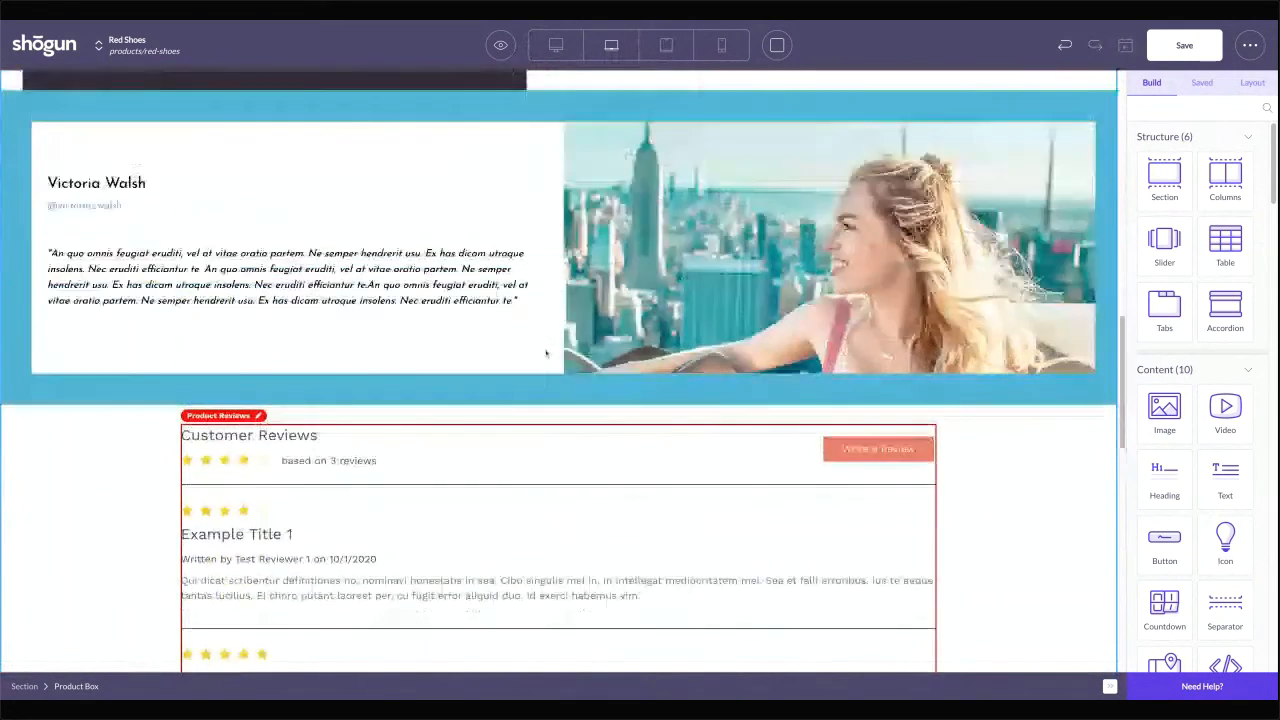
scroll(546, 353, "up", 5)
scroll(278, 386, "down", 1)
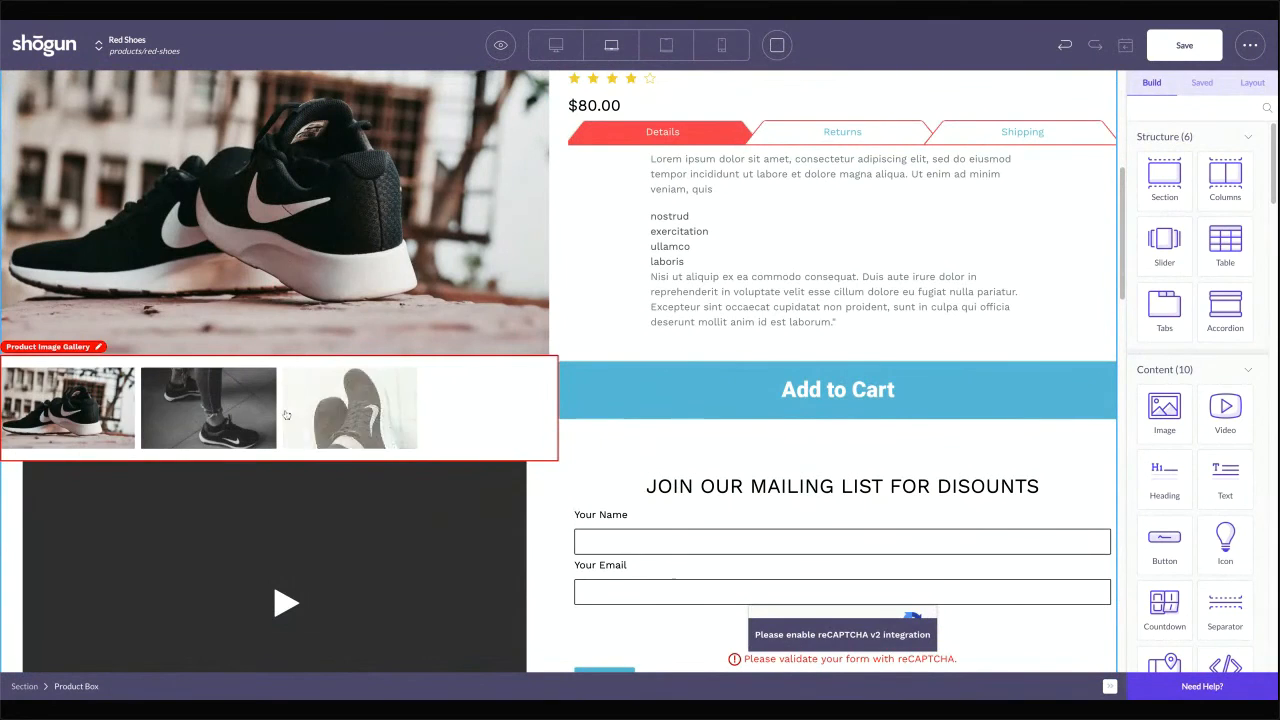
scroll(286, 414, "up", 3)
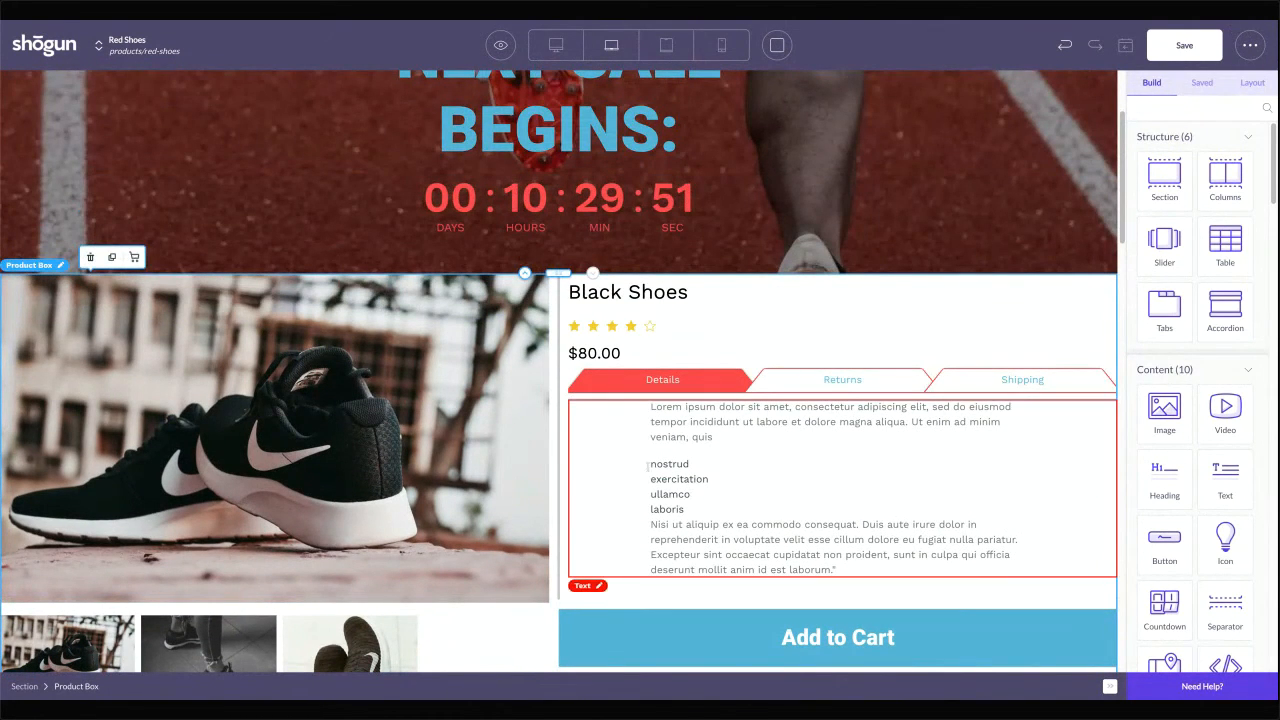
Examine the contents of the Details, Returns and Shipping tabs in the Black Shoes product area
left_click(648, 465)
left_click(648, 465)
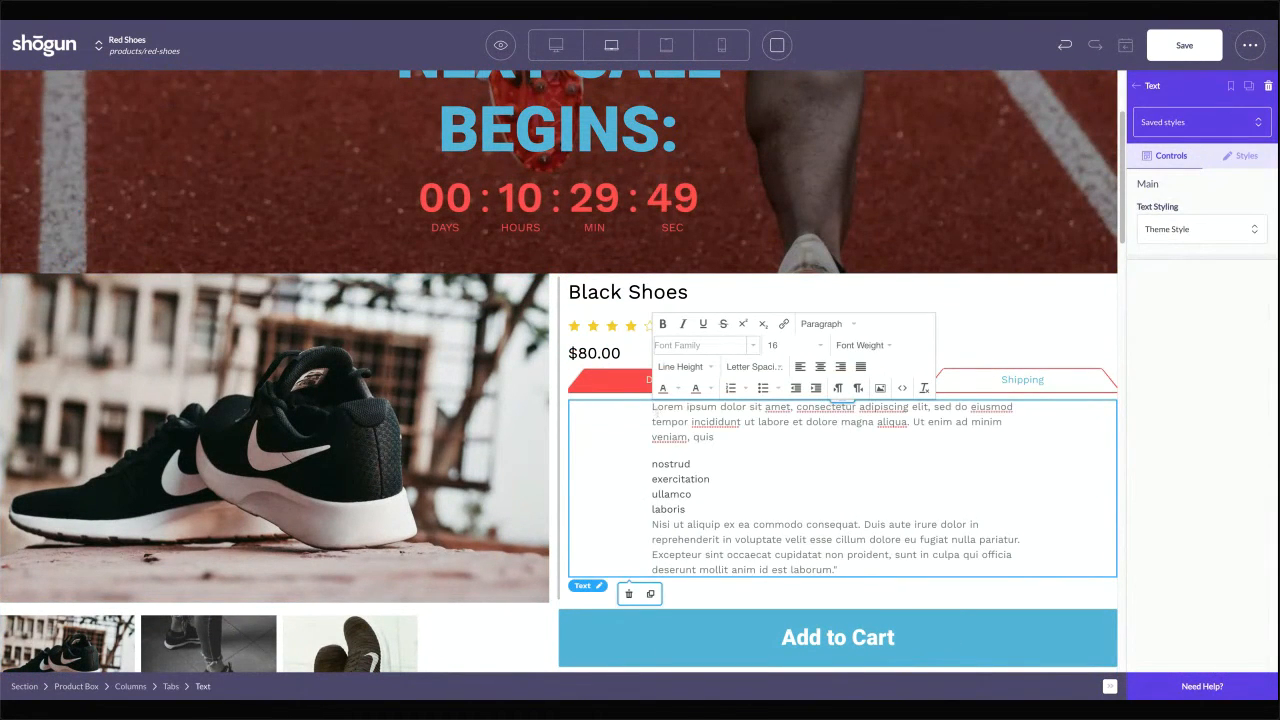
left_click_drag(654, 409, 692, 494)
left_click(768, 293)
left_click(798, 381)
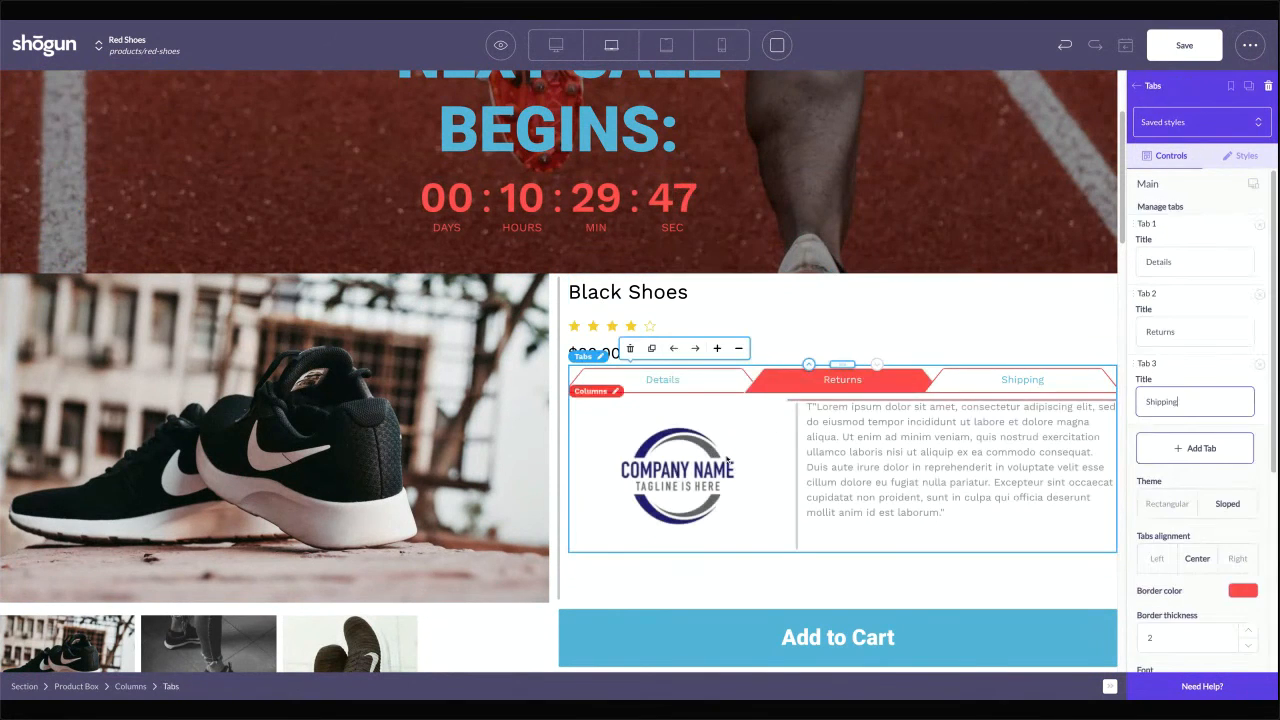
left_click(728, 460)
left_click(888, 454)
left_click(1022, 380)
scroll(786, 398, "down", 5)
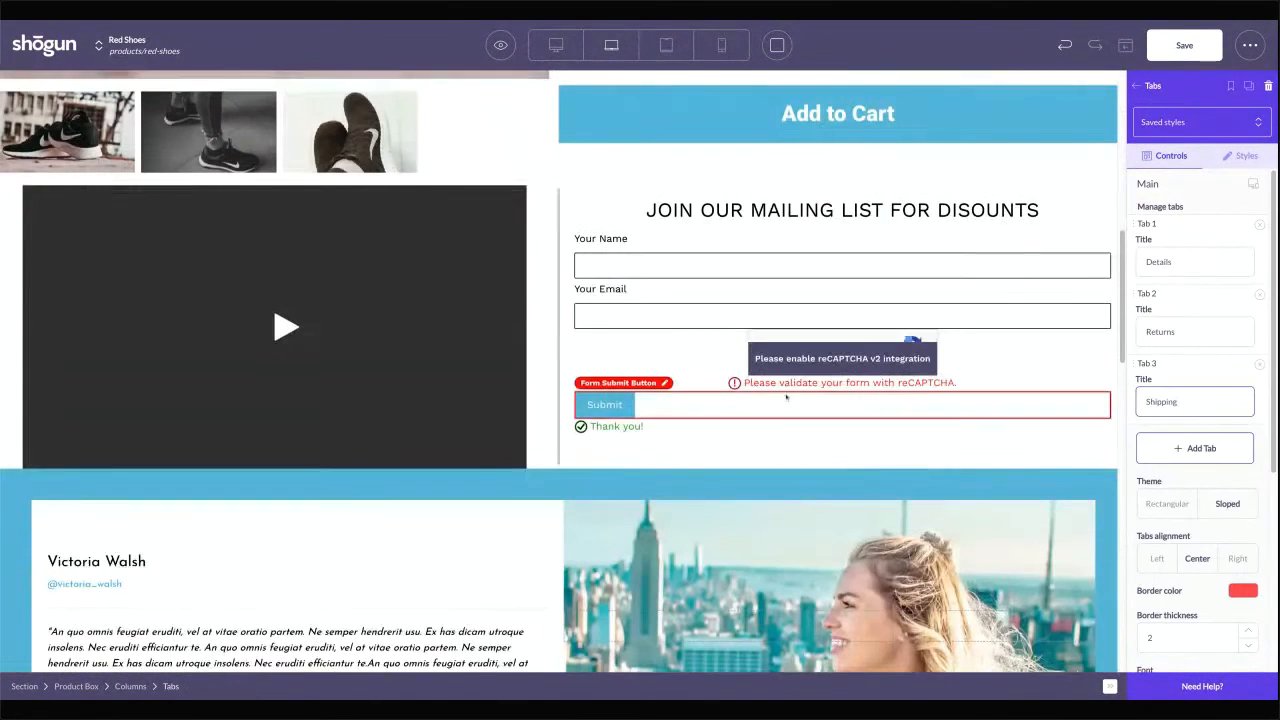
Inspect the video element's settings and review the rest of the page, from the countdown banner to the customer reviews
left_click(136, 379)
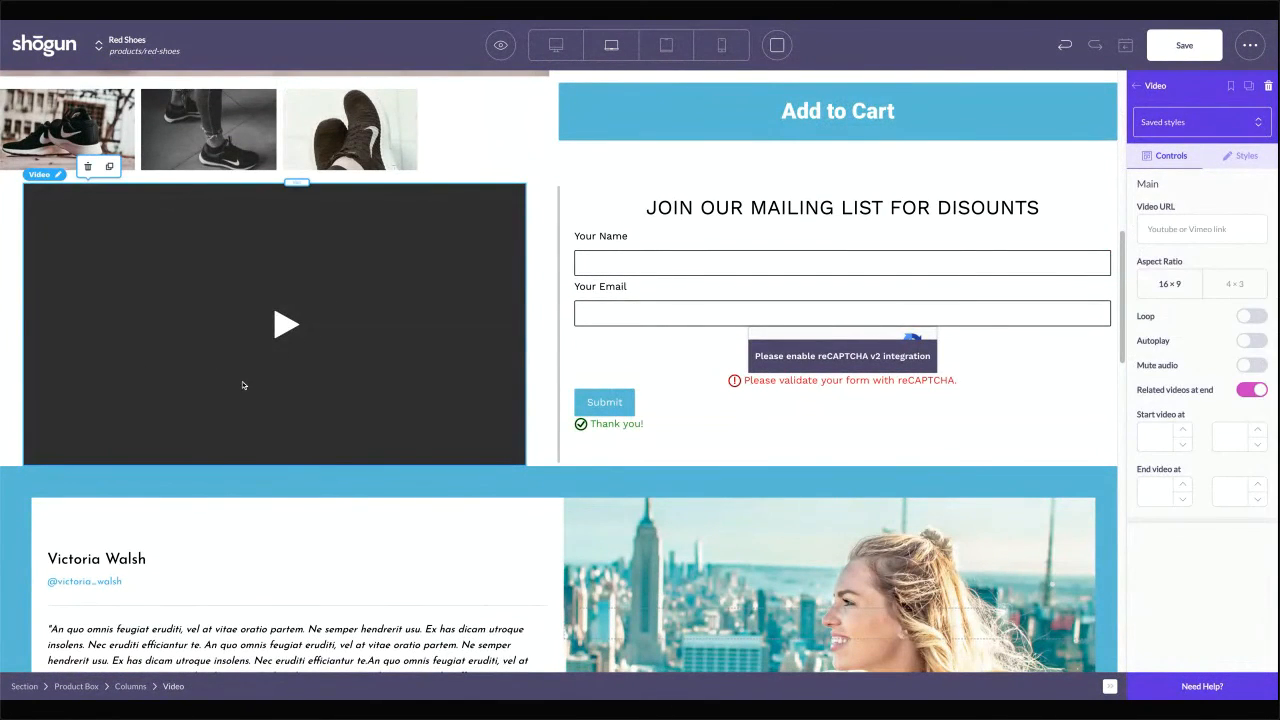
scroll(455, 280, "up", 1)
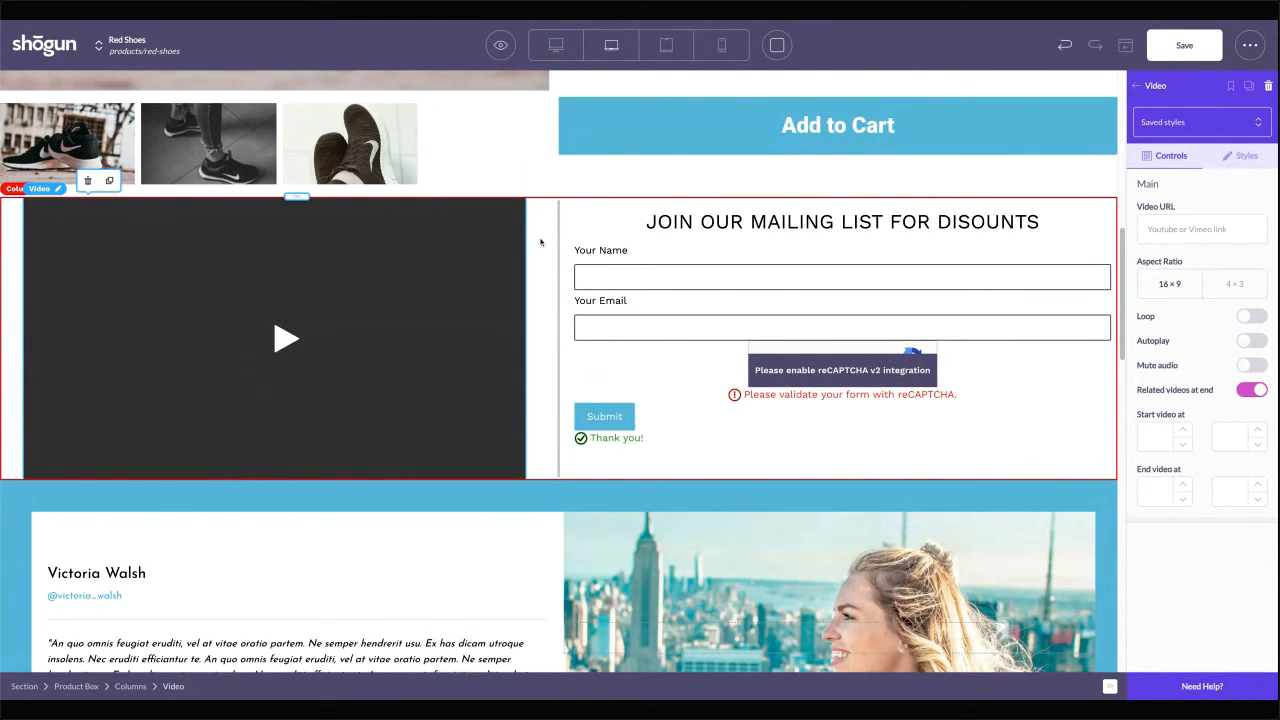
scroll(526, 240, "up", 3)
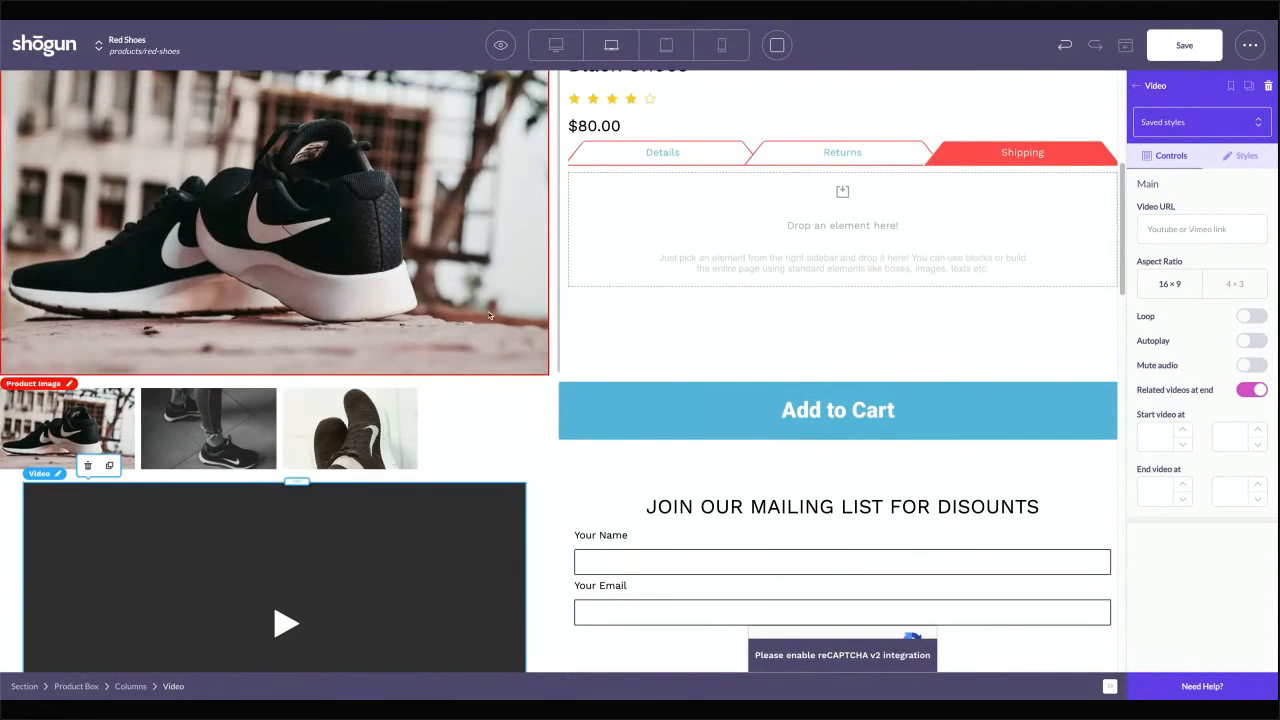
scroll(272, 640, "up", 2)
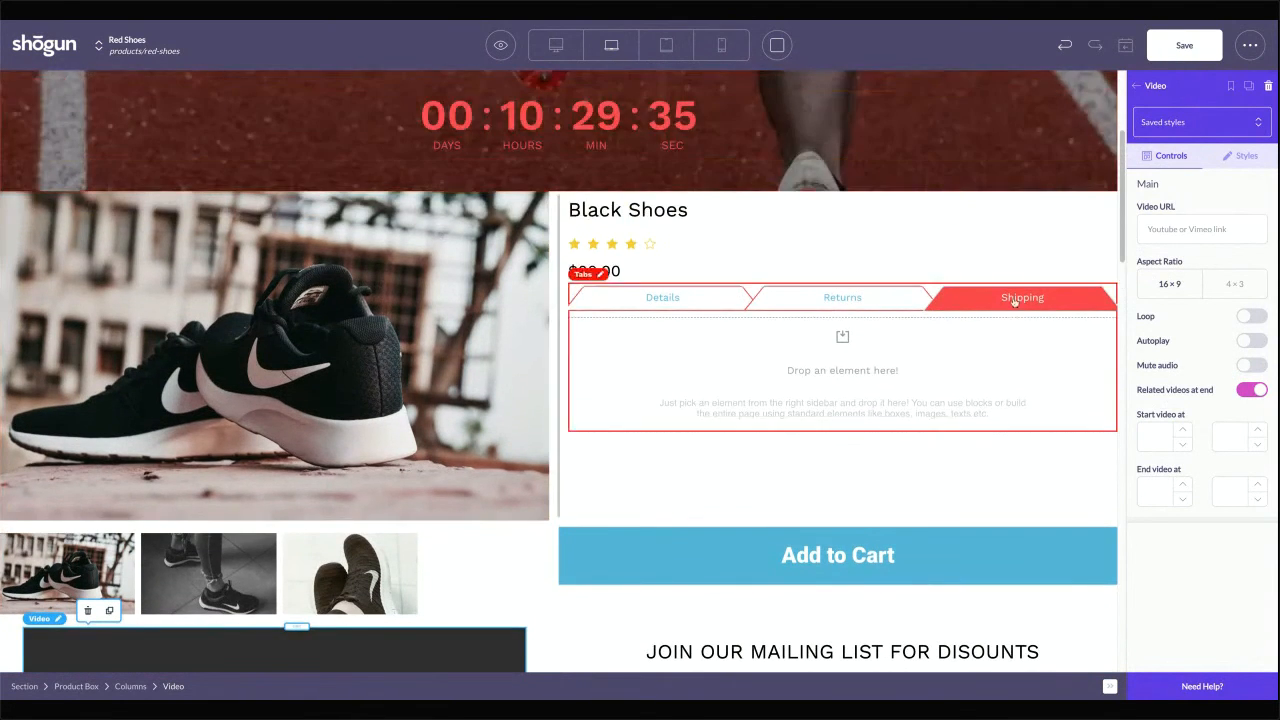
scroll(758, 378, "down", 6)
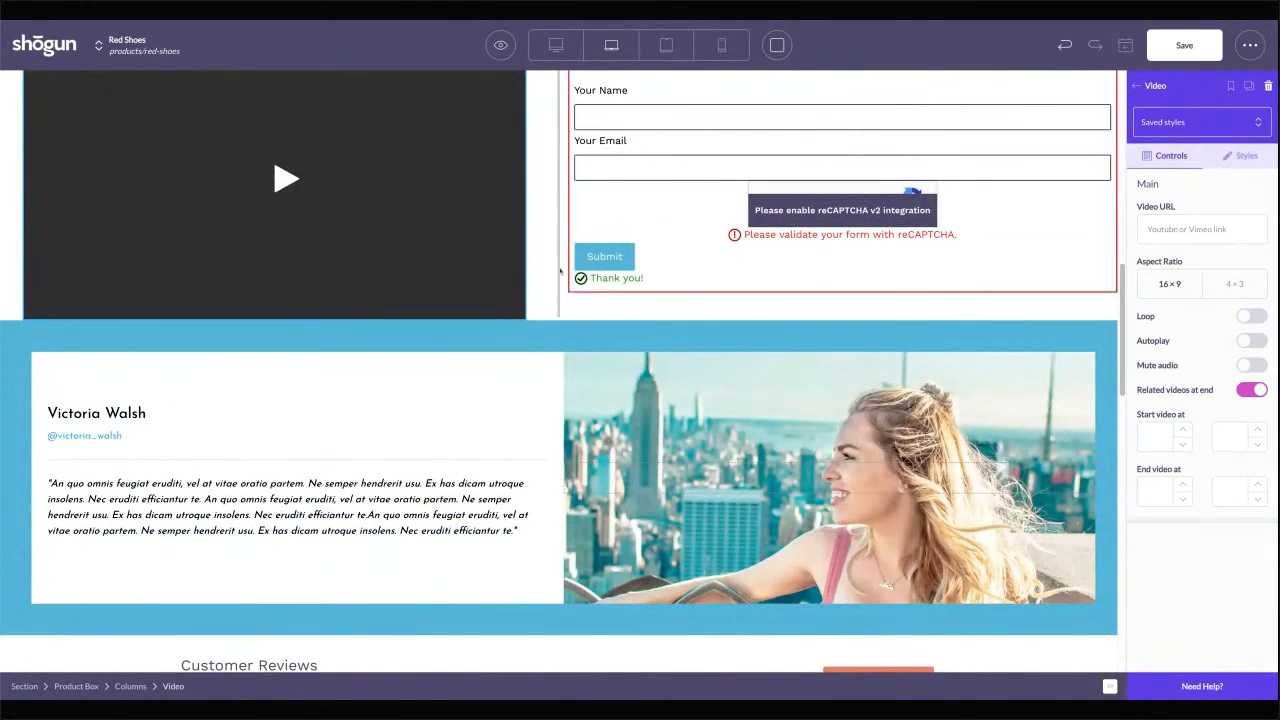
scroll(380, 375, "up", 5)
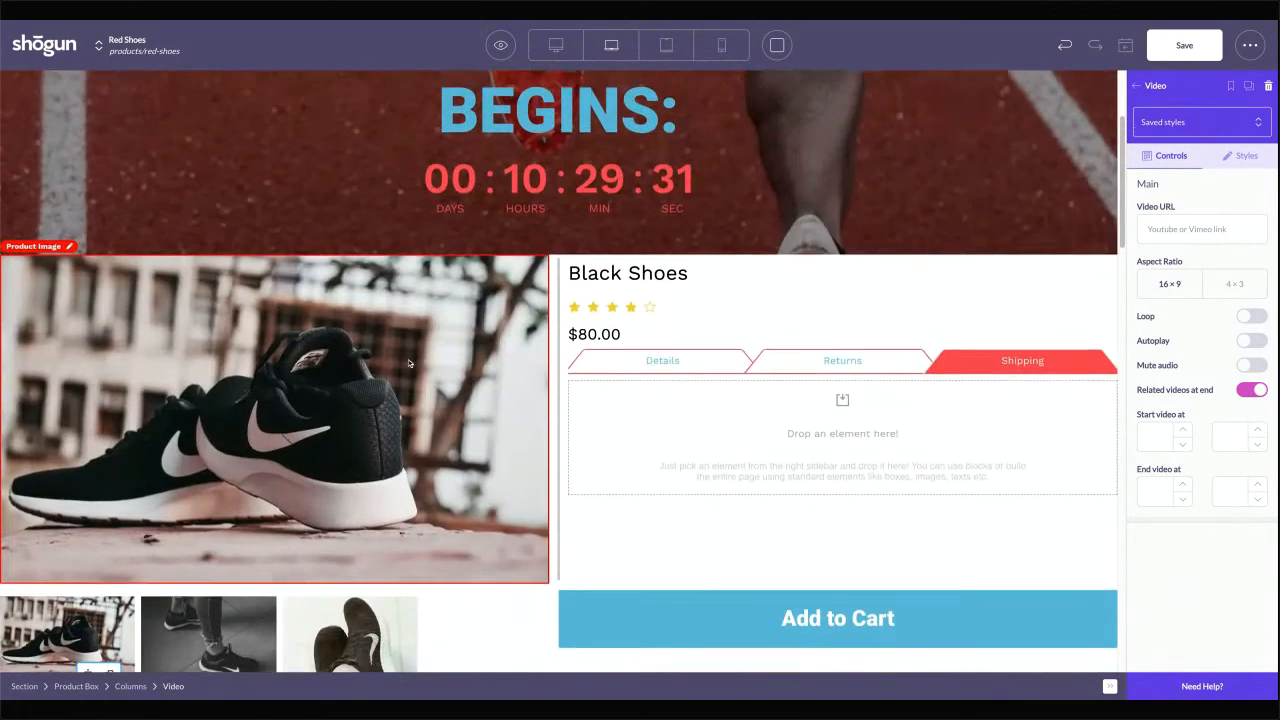
scroll(409, 363, "up", 2)
scroll(708, 287, "down", 2)
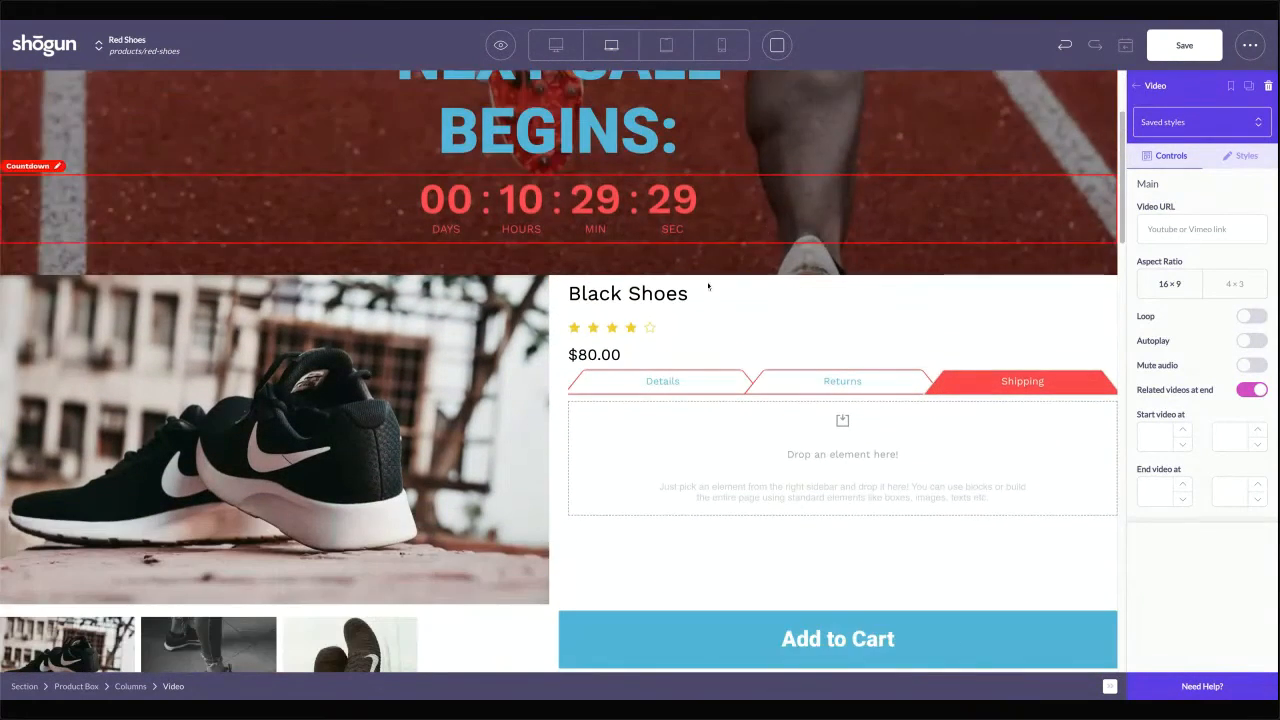
scroll(708, 287, "down", 4)
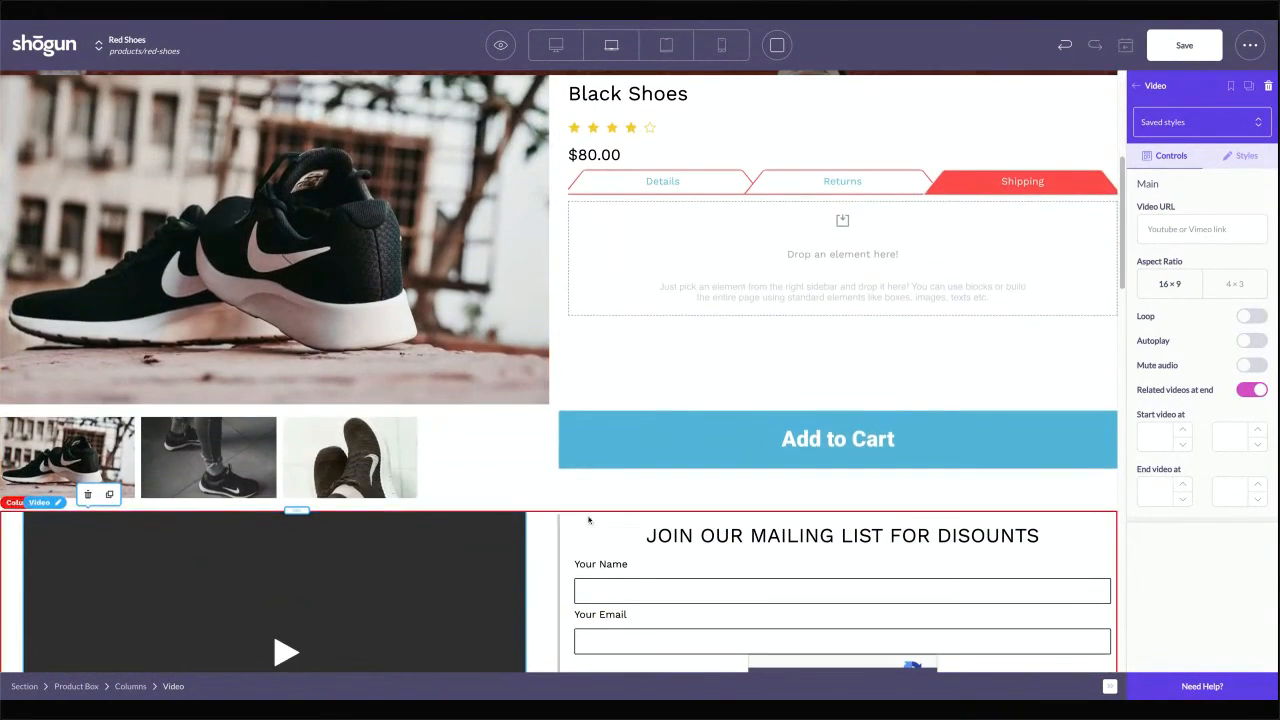
scroll(650, 510, "down", 3)
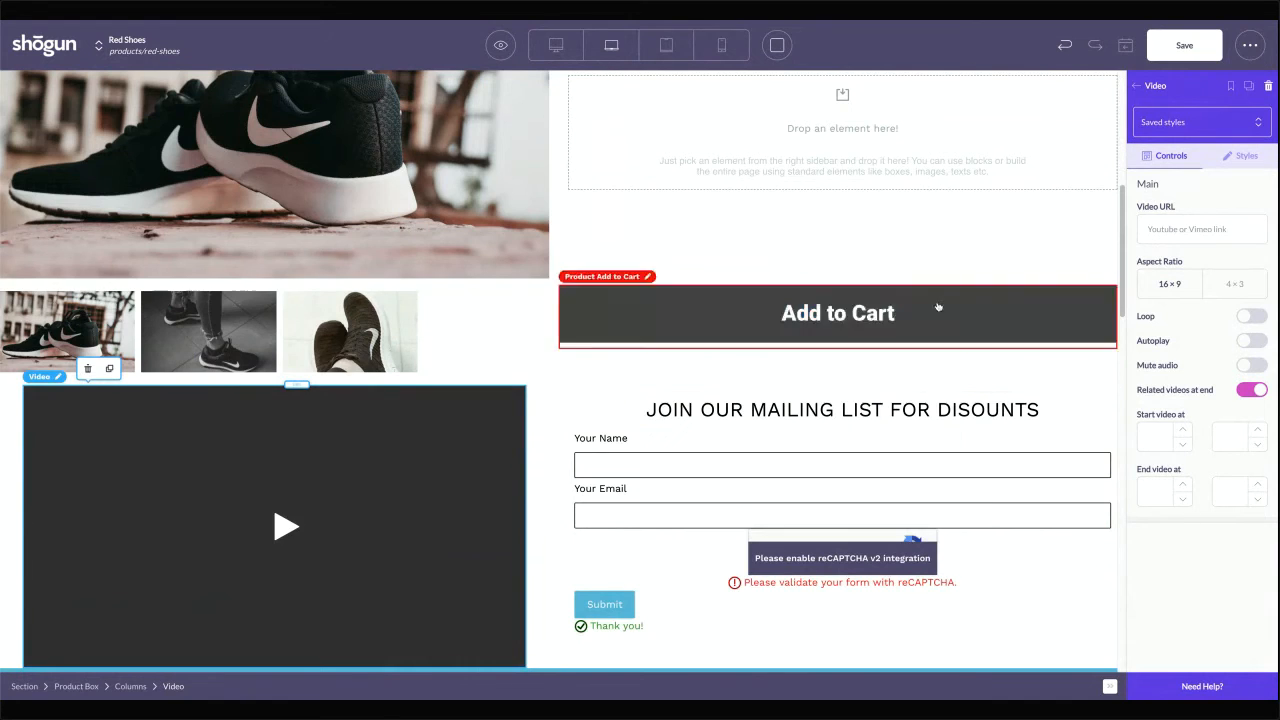
scroll(1031, 271, "down", 7)
scroll(746, 337, "down", 3)
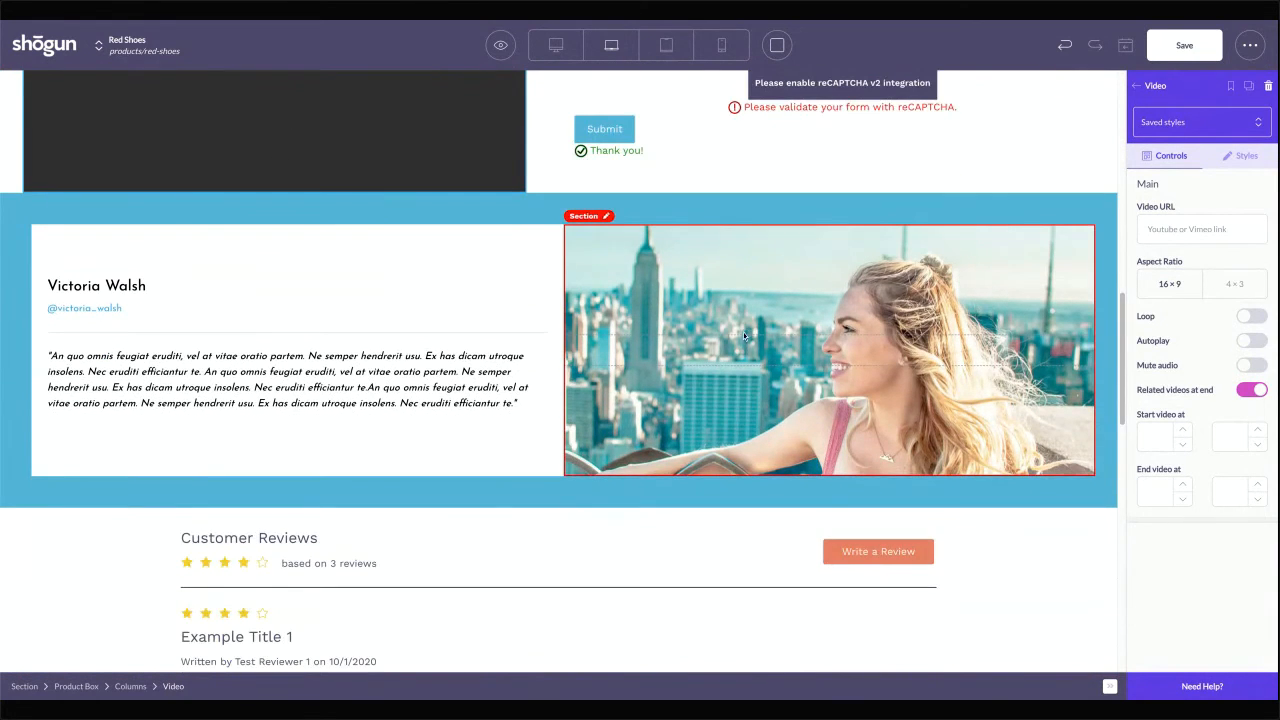
scroll(716, 354, "down", 4)
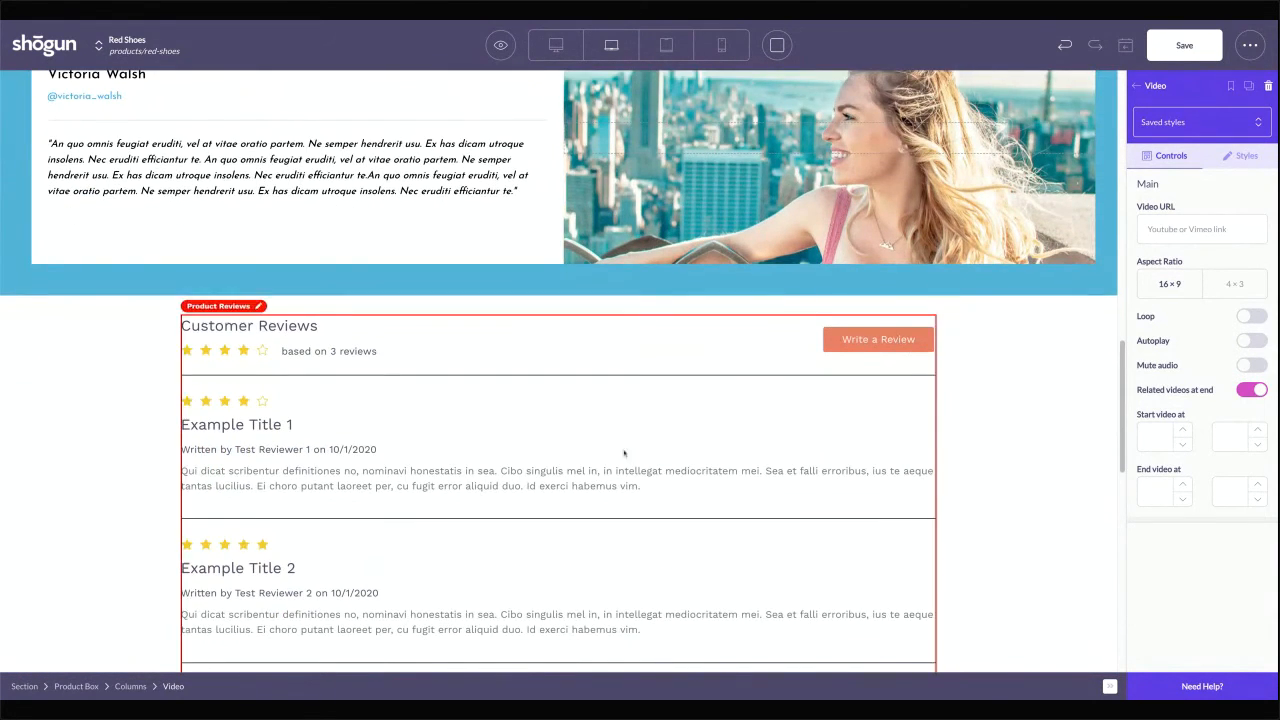
Save the page with the reused snippet and the Black Shoes product
scroll(623, 451, "up", 20)
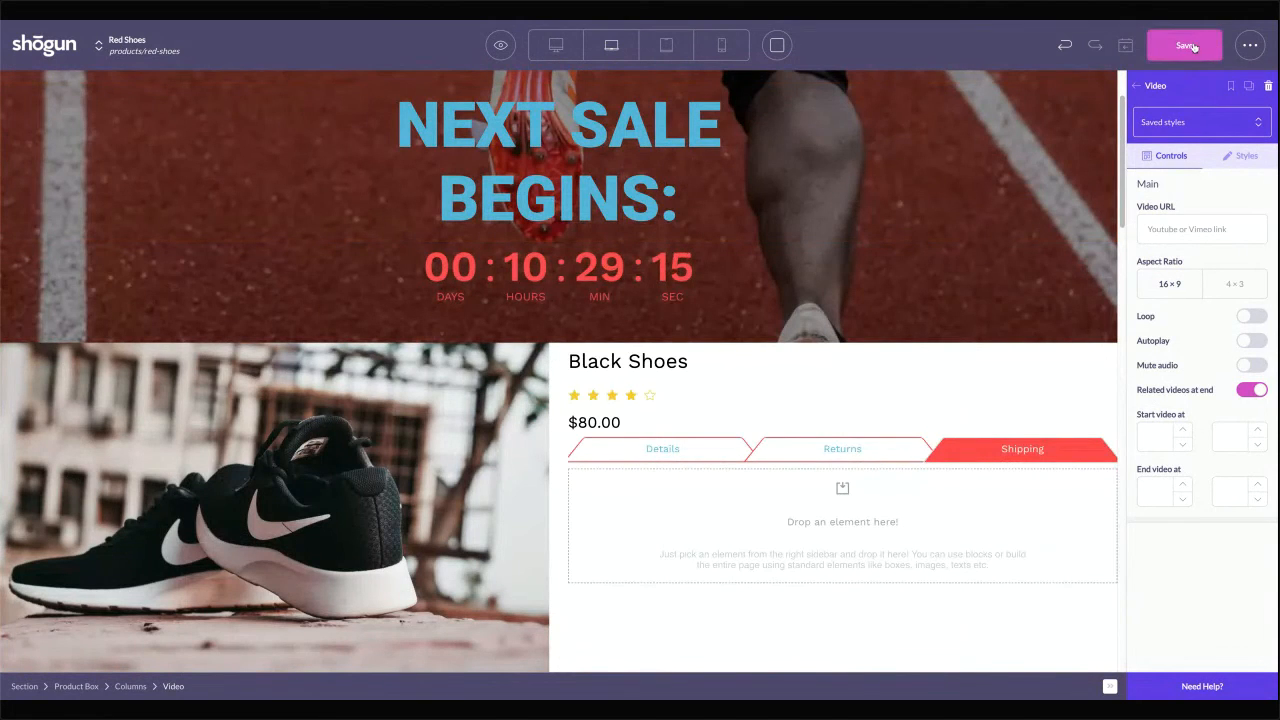
left_click(1193, 47)
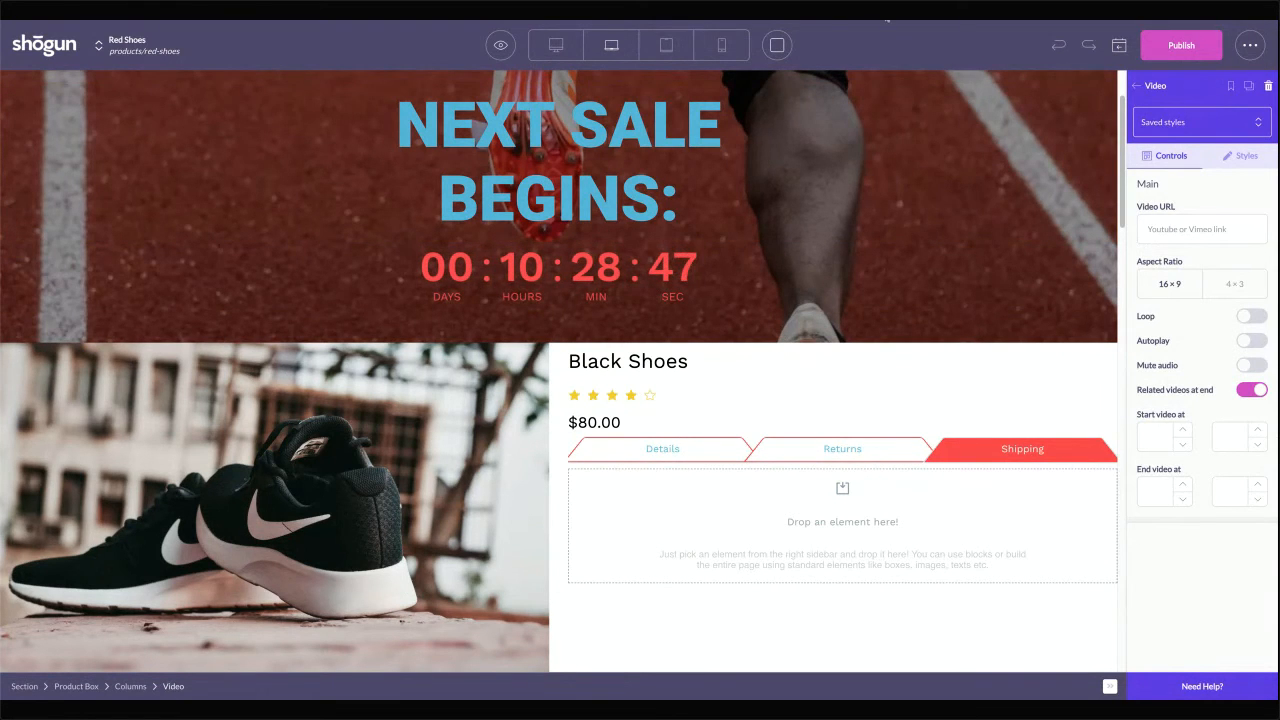
Review the saved page's product area, mailing list form, testimonial and sale banner
scroll(521, 475, "down", 3)
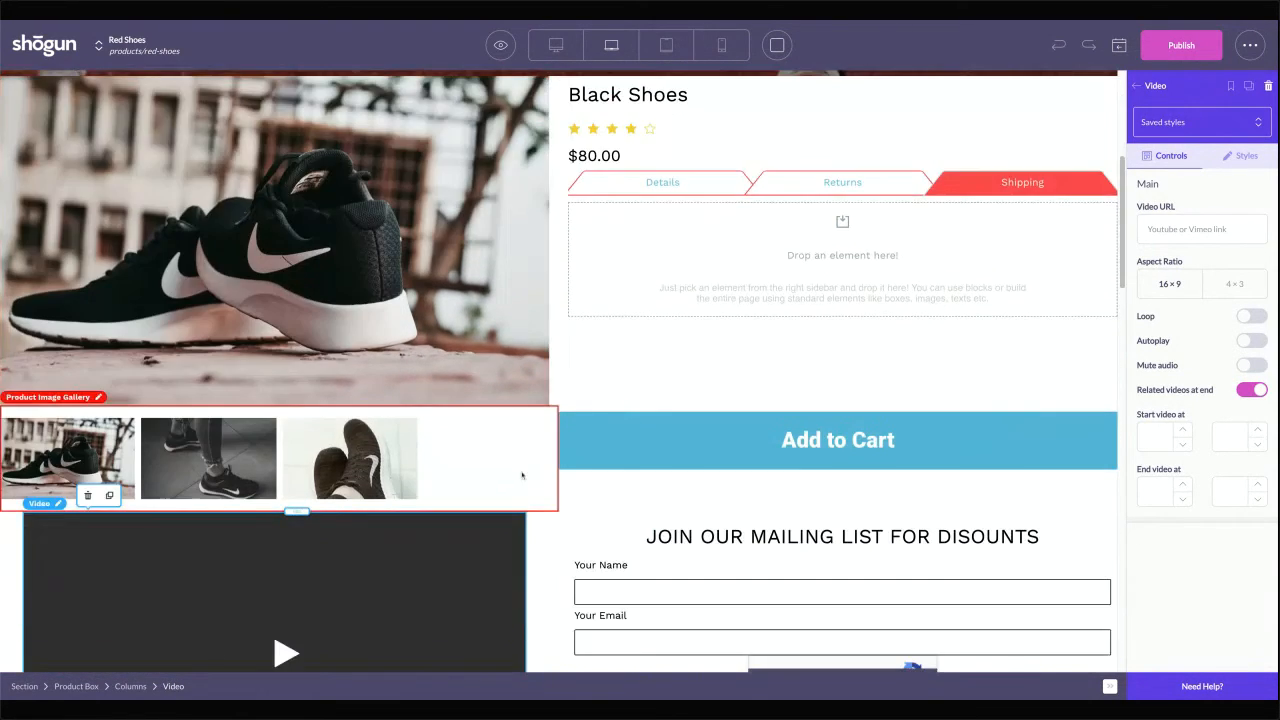
scroll(521, 475, "down", 5)
scroll(546, 503, "up", 4)
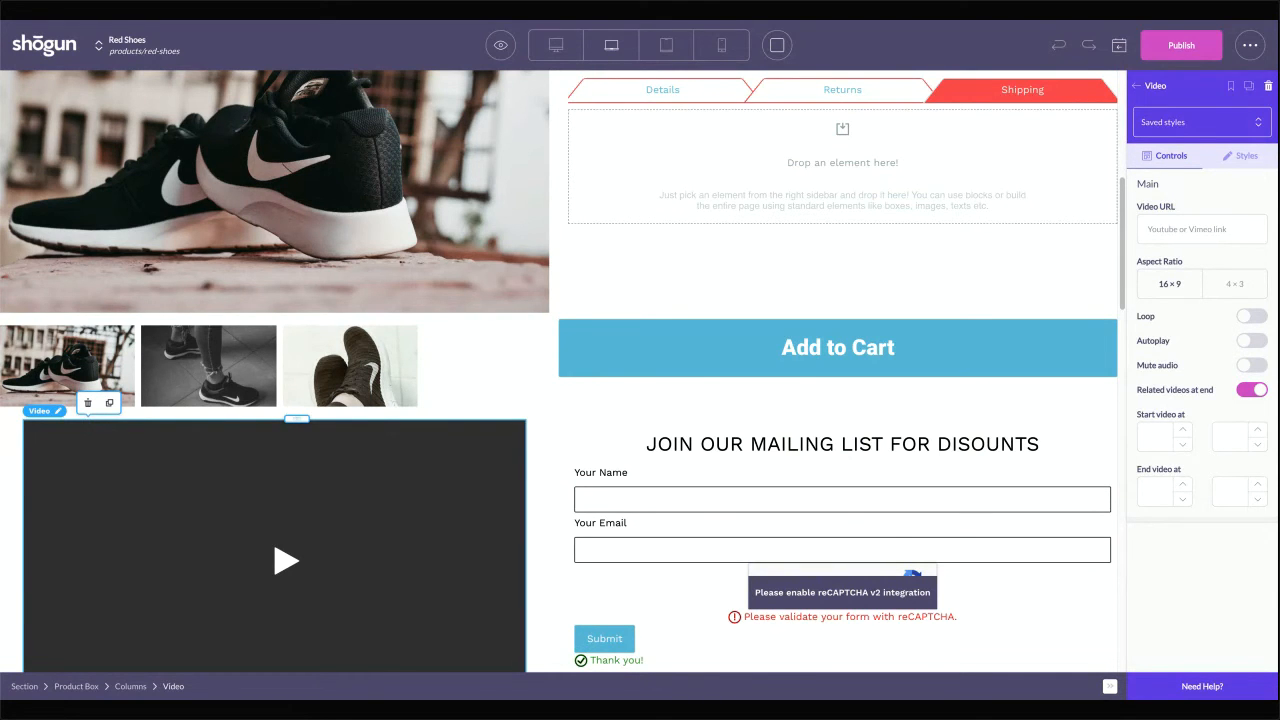
scroll(560, 370, "down", 3)
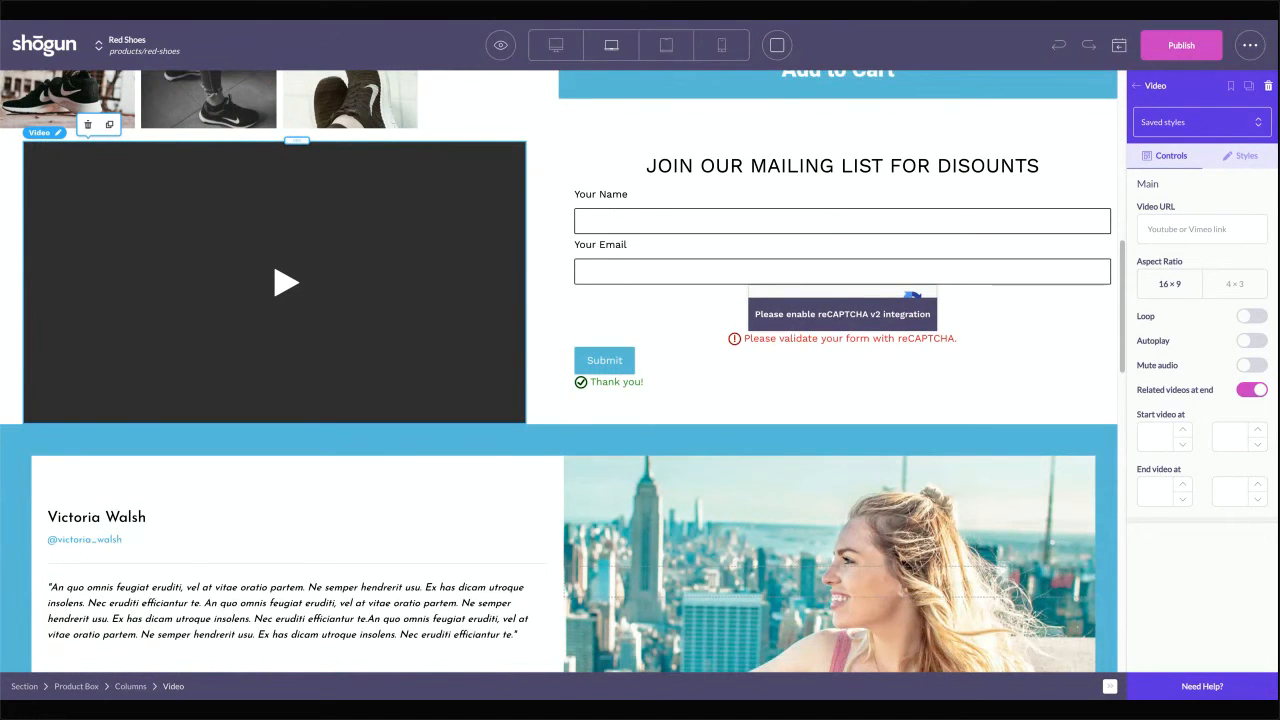
scroll(708, 240, "down", 4)
scroll(709, 234, "up", 12)
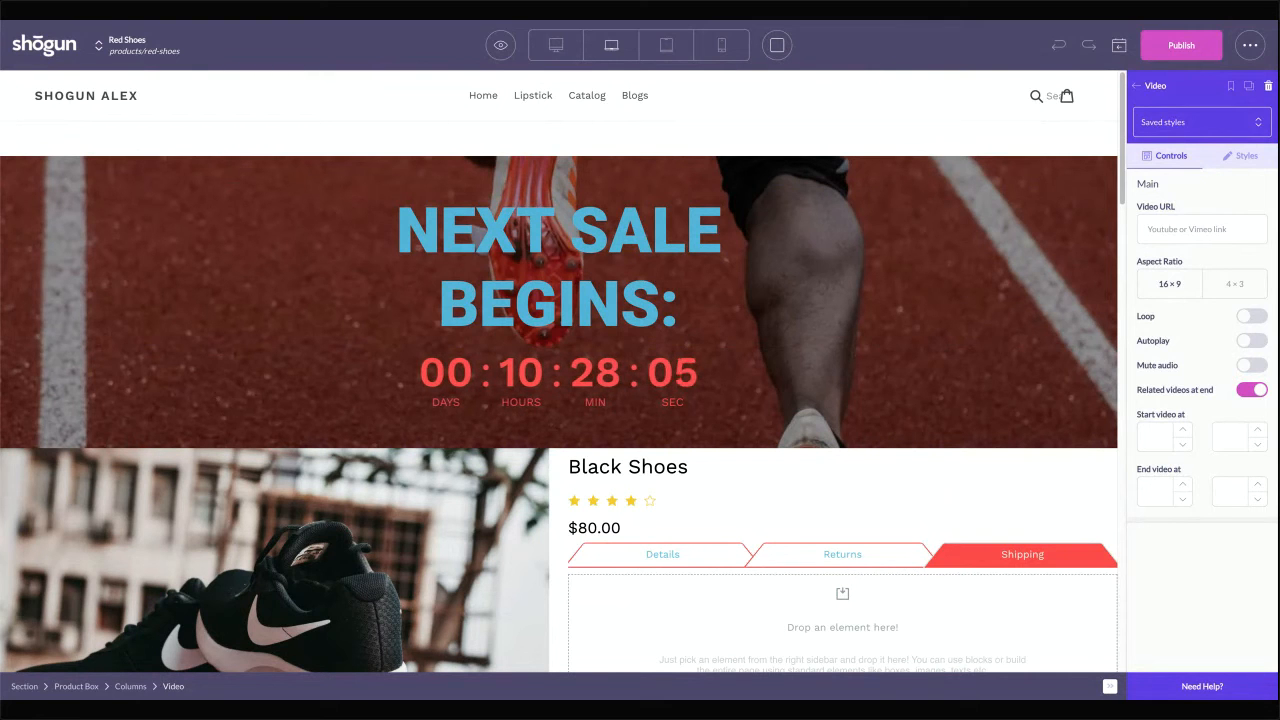
scroll(580, 405, "down", 2)
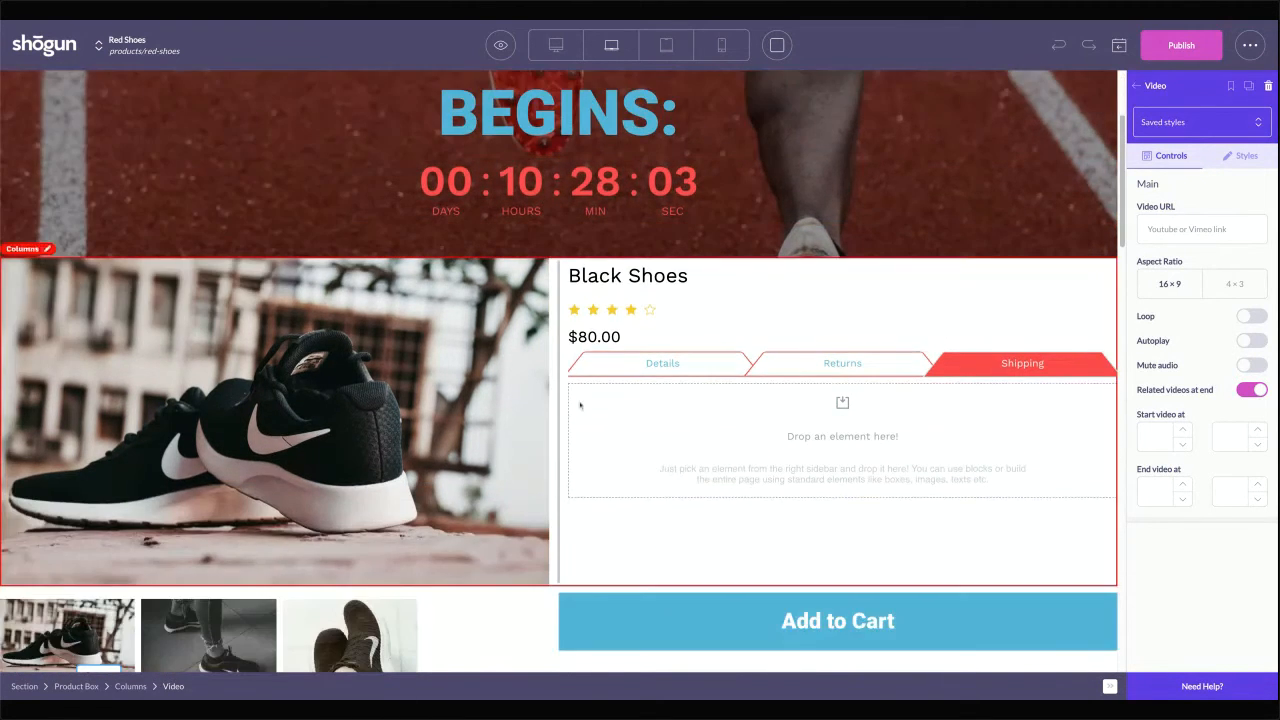
scroll(591, 427, "down", 1)
scroll(592, 428, "up", 3)
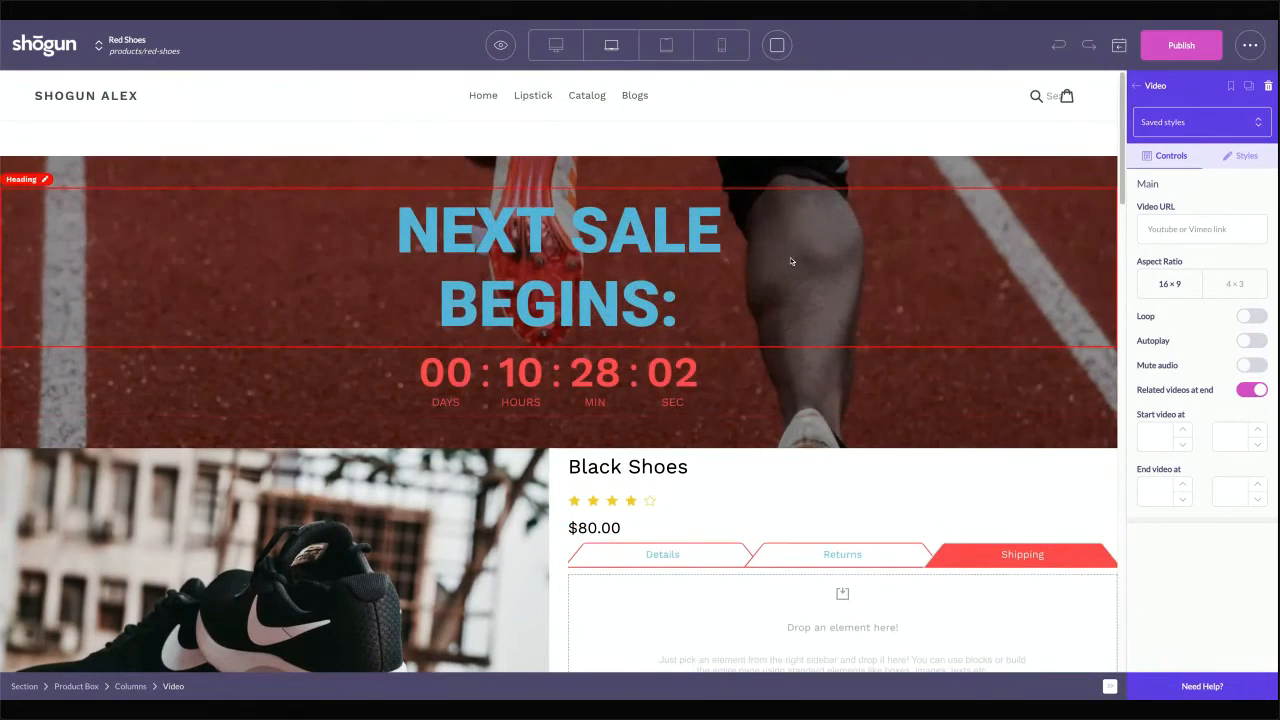
Add an empty section above the NEXT SALE BEGINS banner
left_click(1157, 84)
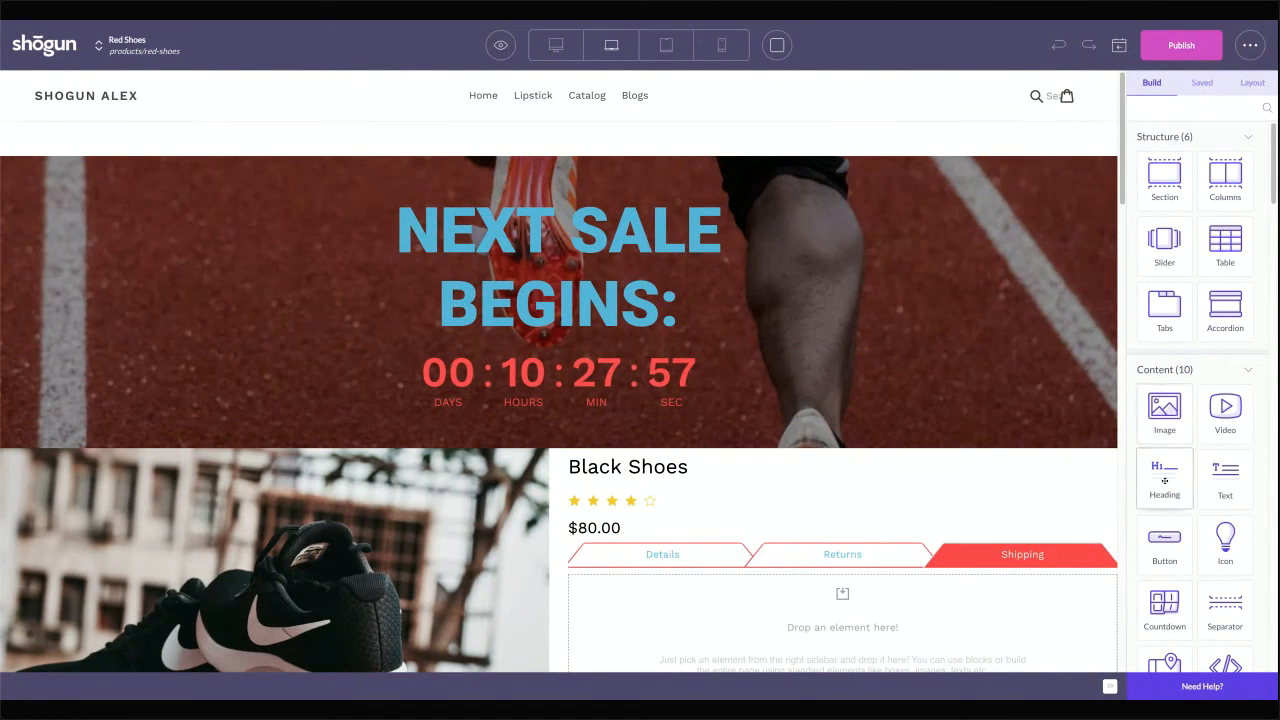
scroll(1163, 450, "down", 5)
scroll(1163, 486, "up", 5)
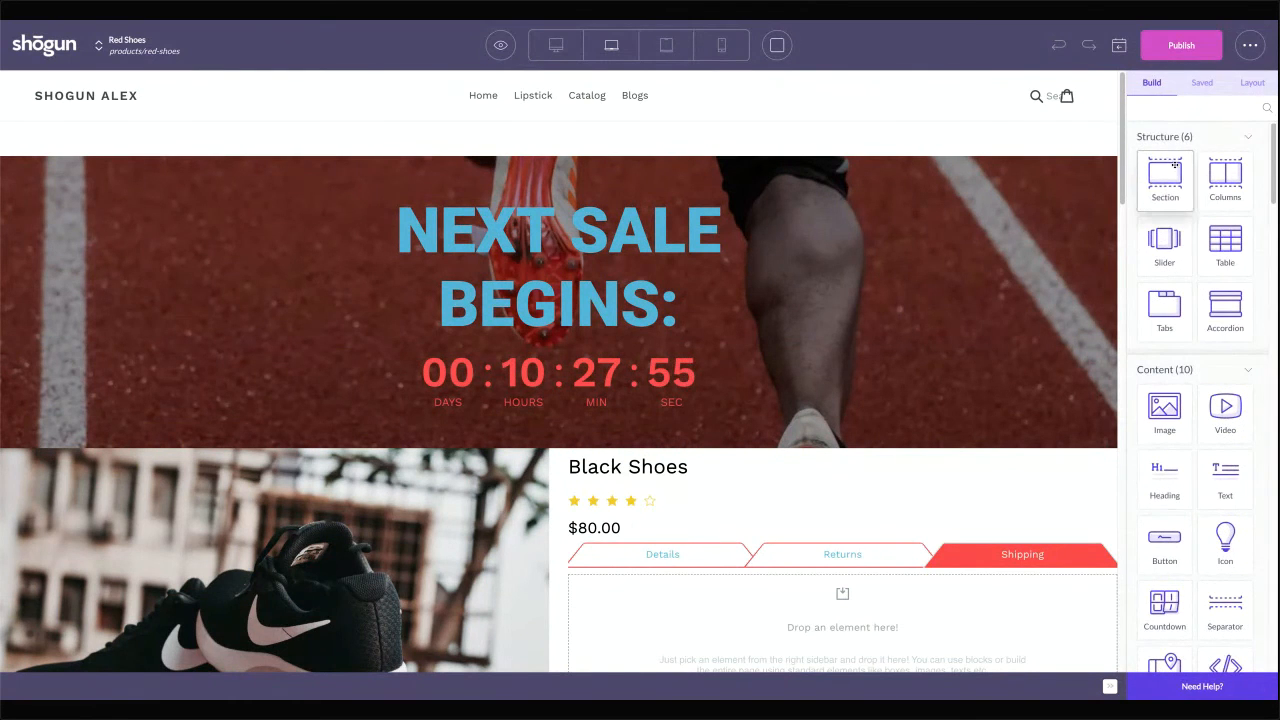
left_click_drag(1175, 165, 628, 152)
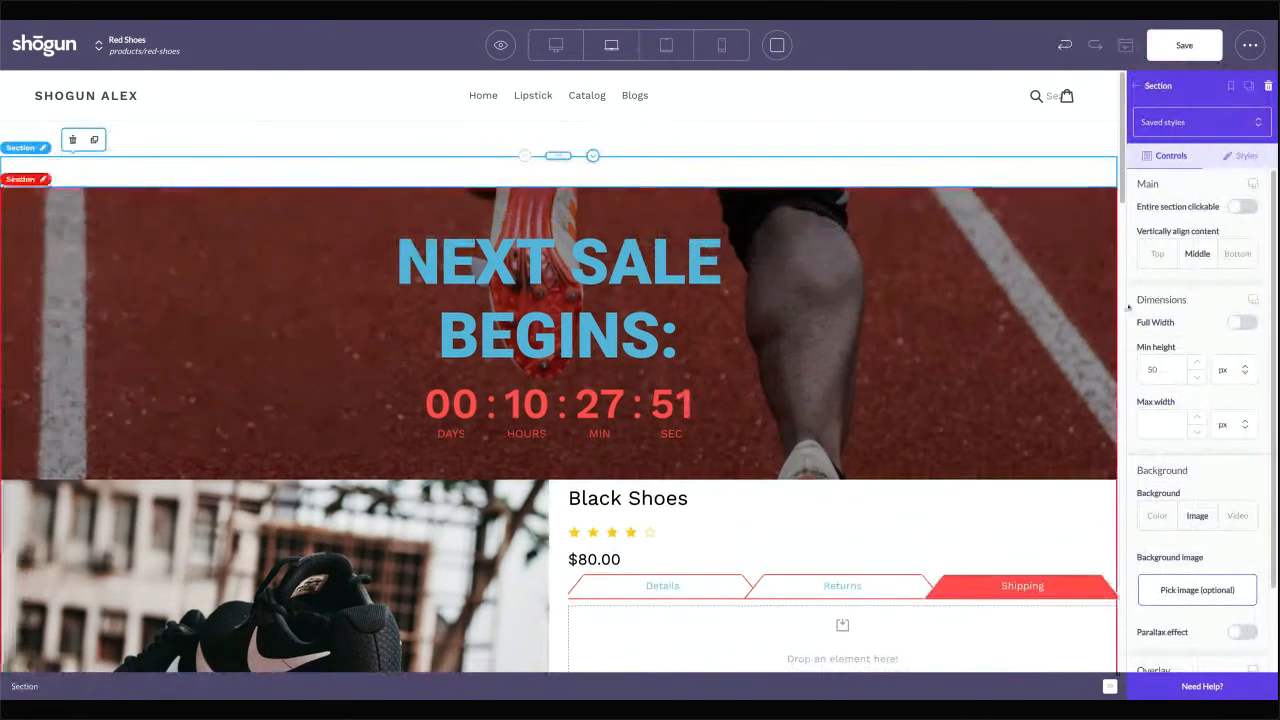
Give the new section a solid black background color (000000)
left_click(1157, 425)
scroll(1187, 425, "down", 2)
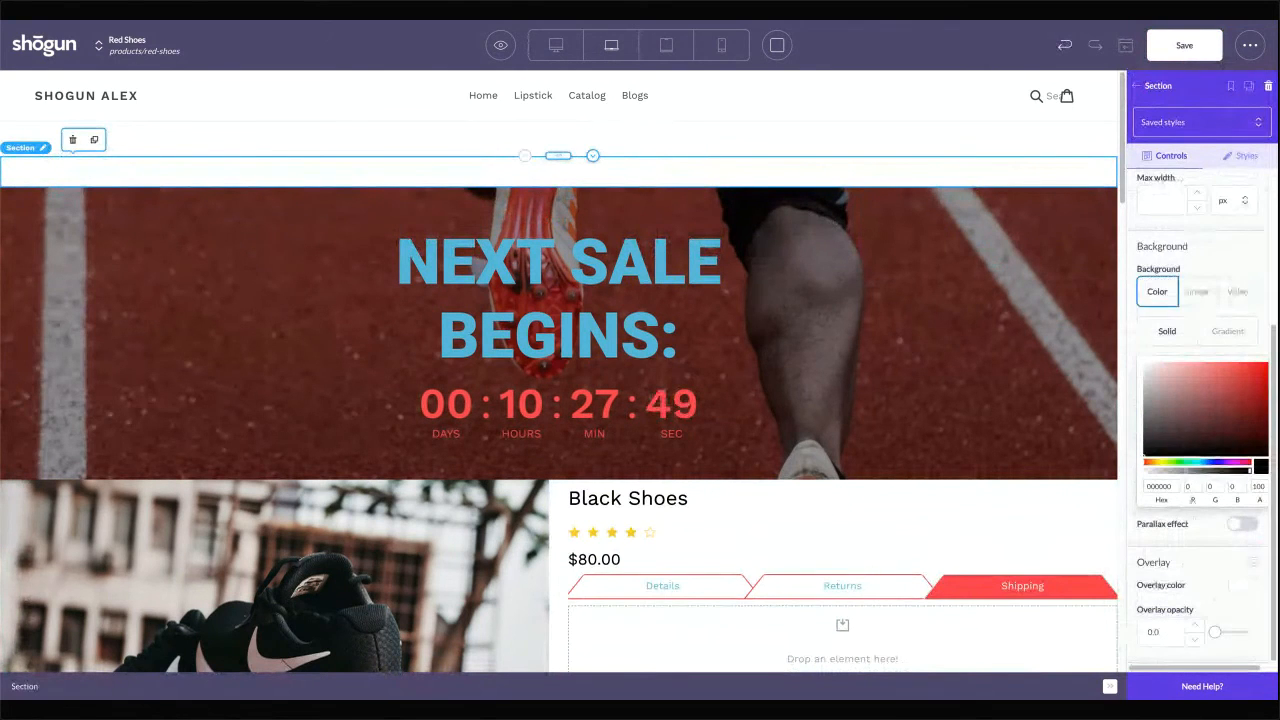
left_click(1187, 425)
scroll(1172, 240, "up", 3)
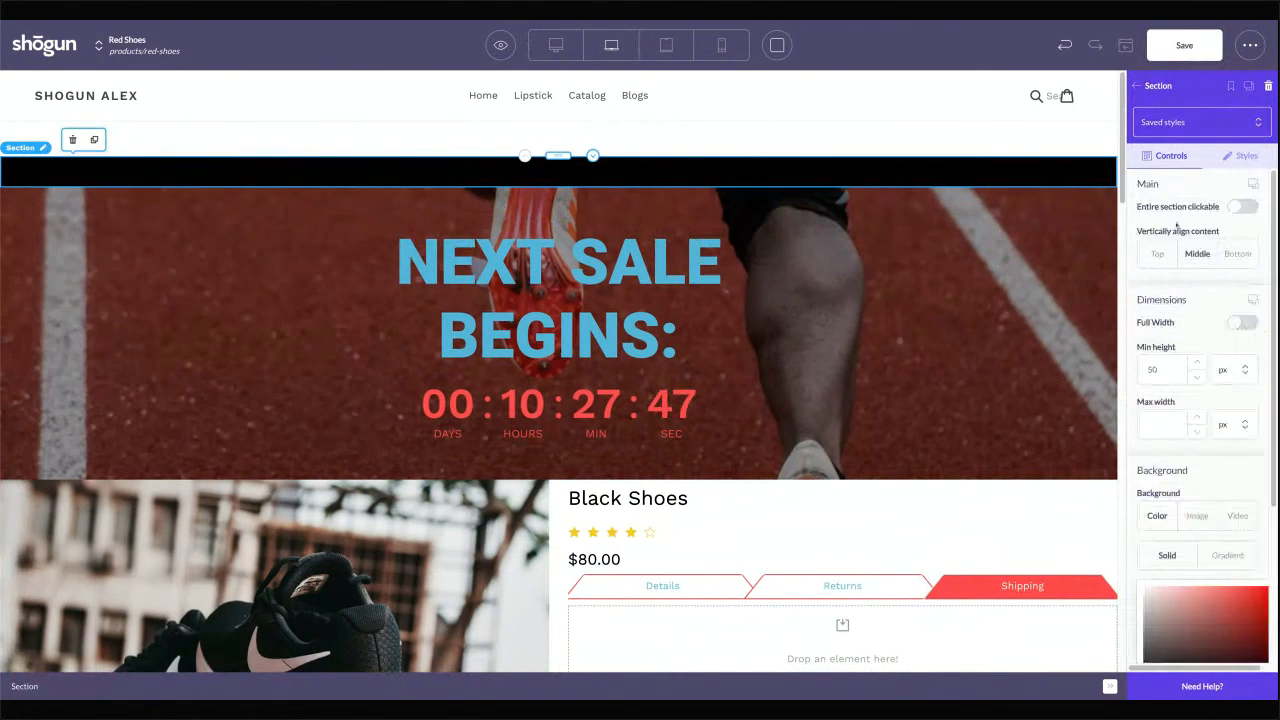
Place a heading inside the black section and set its text color to white (FFFFFF)
left_click(1140, 86)
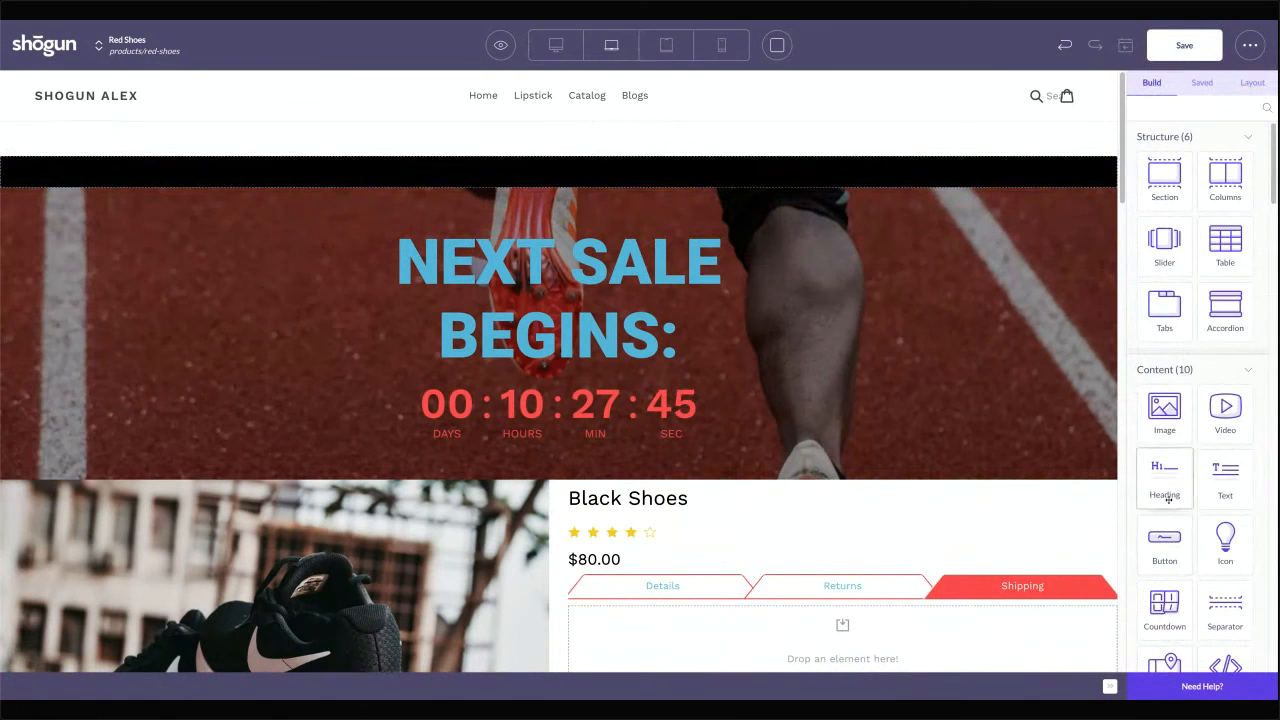
left_click_drag(1164, 478, 600, 190)
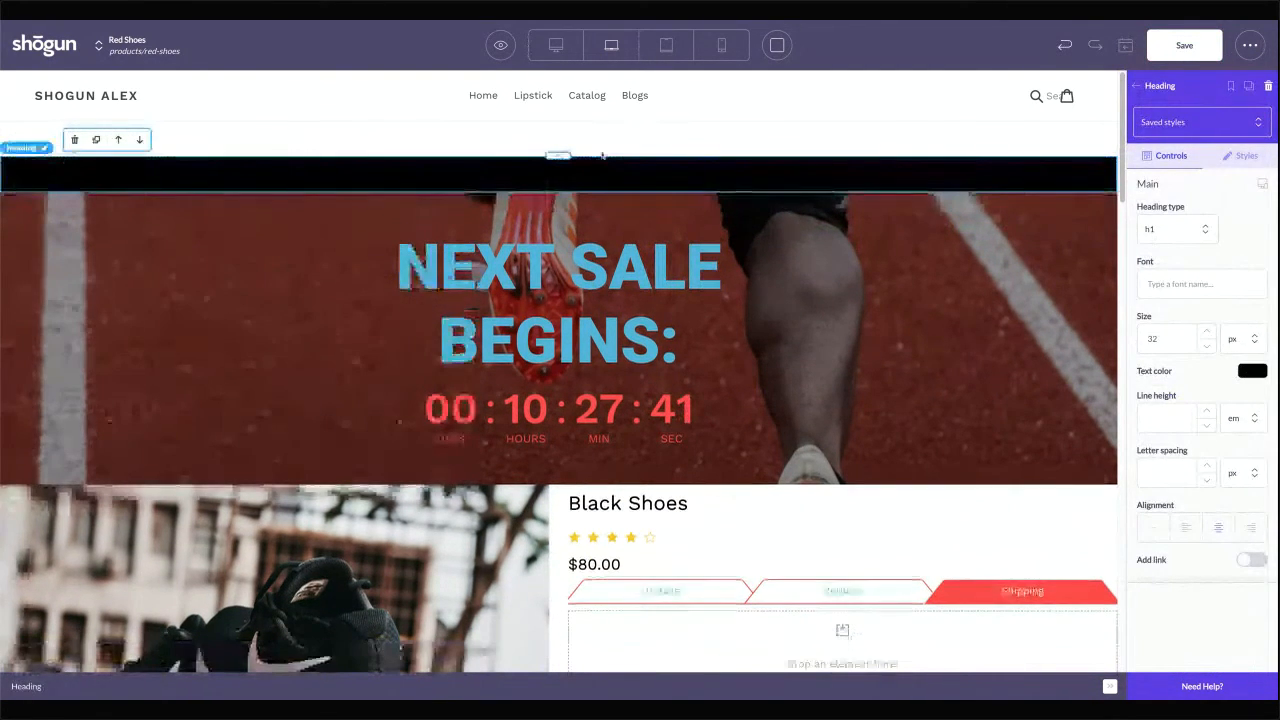
left_click(1253, 374)
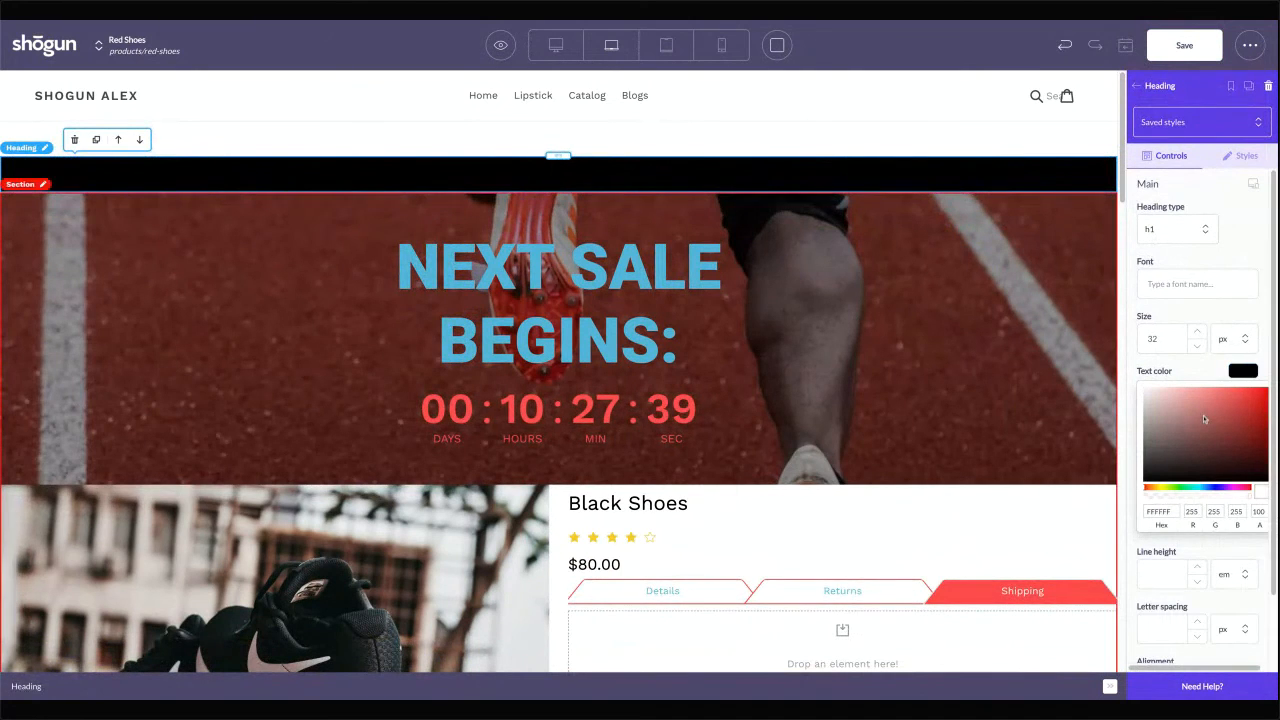
Replace the white heading's text in the black section with "FREE SHIPPING ON ALL DOMESTIC ORDERS!"
left_click(532, 180)
type("FREE eading")
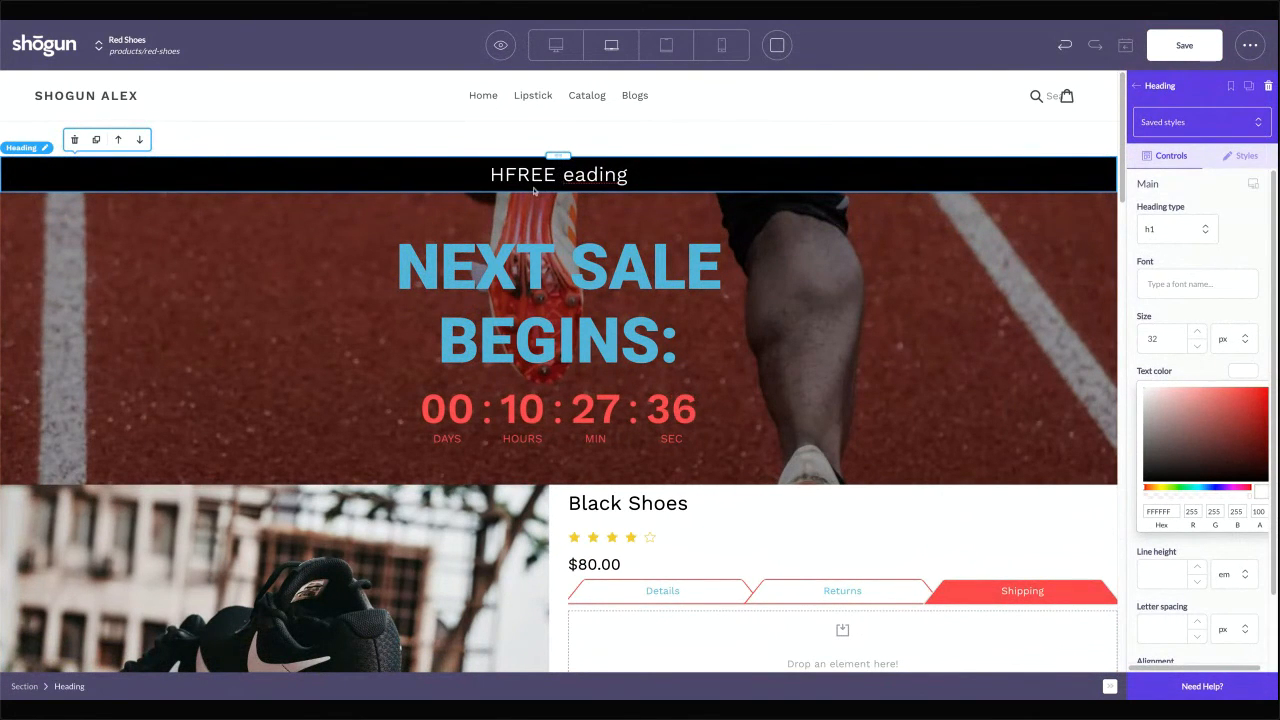
key("ctrl+a")
key("BackSpace")
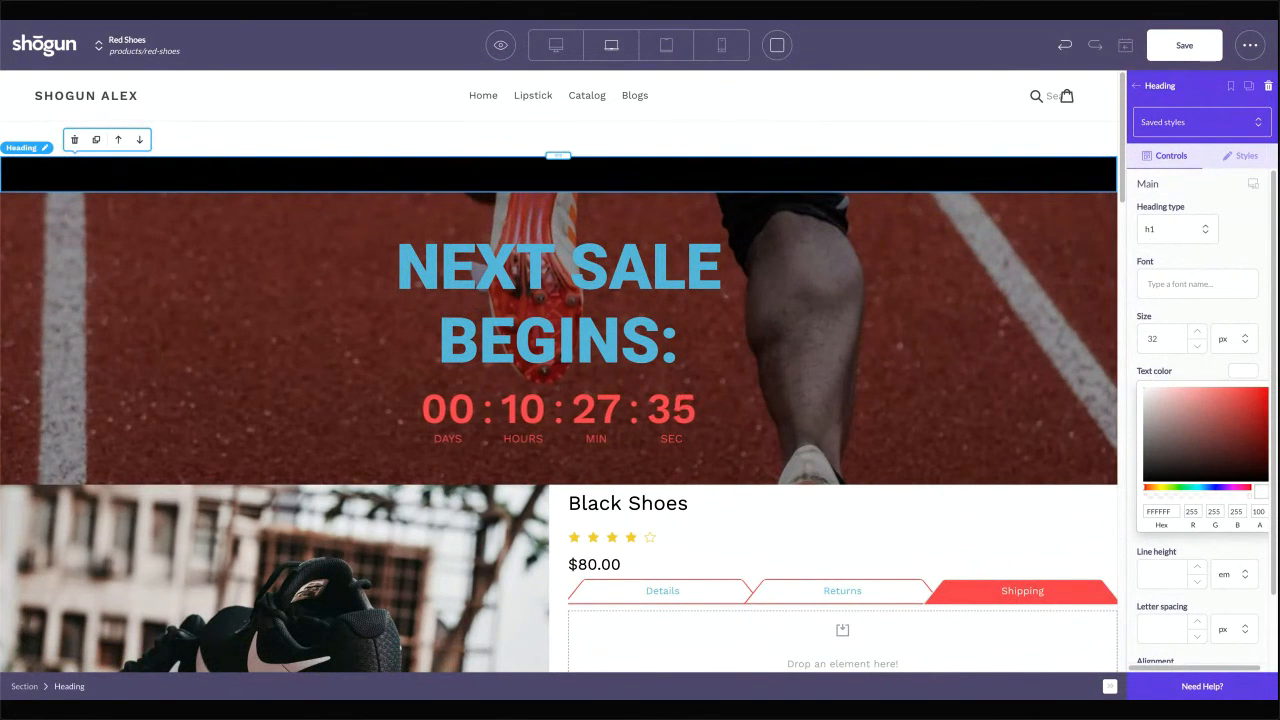
type("FREE SHIPPING ON A")
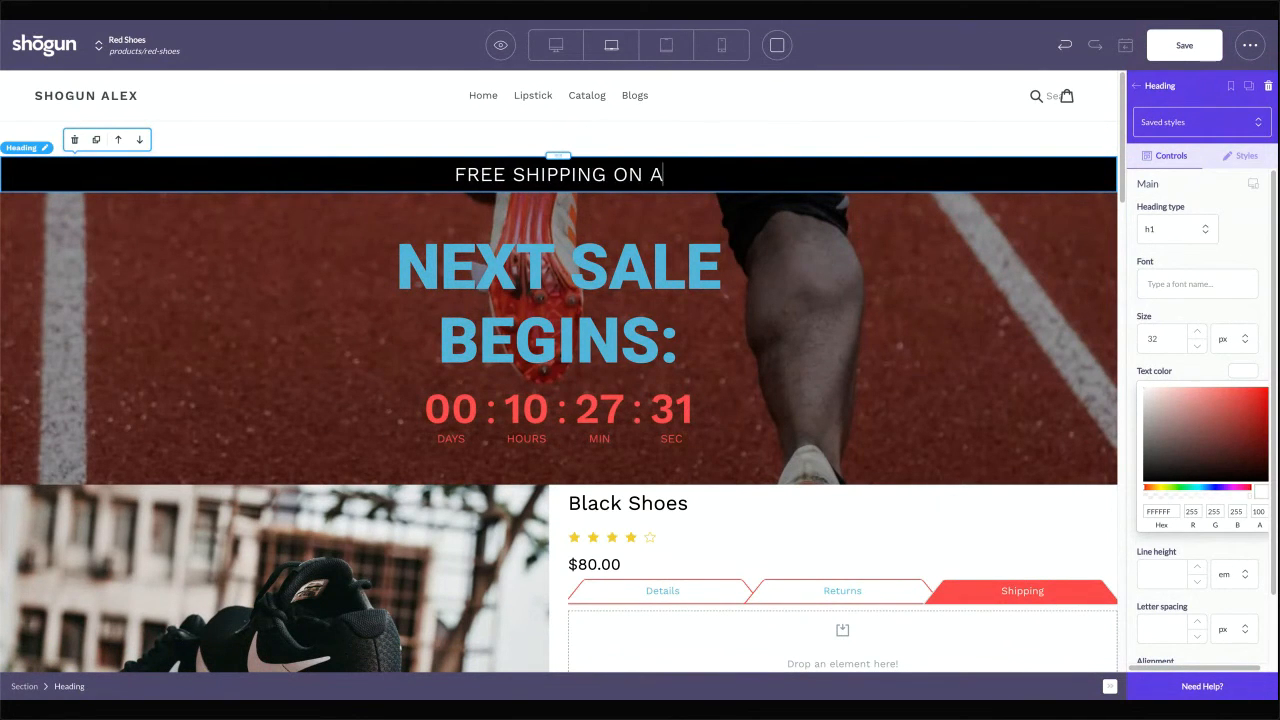
type("LL DOMESTIC ORD")
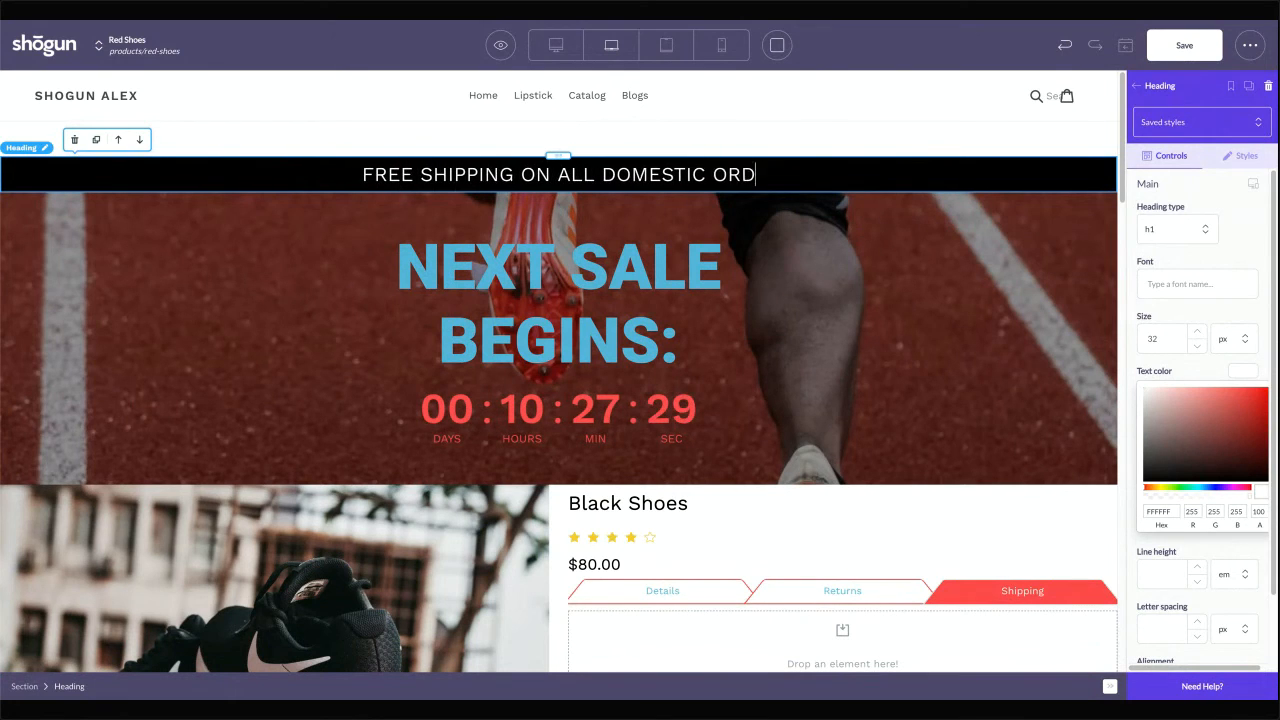
type("ERS!")
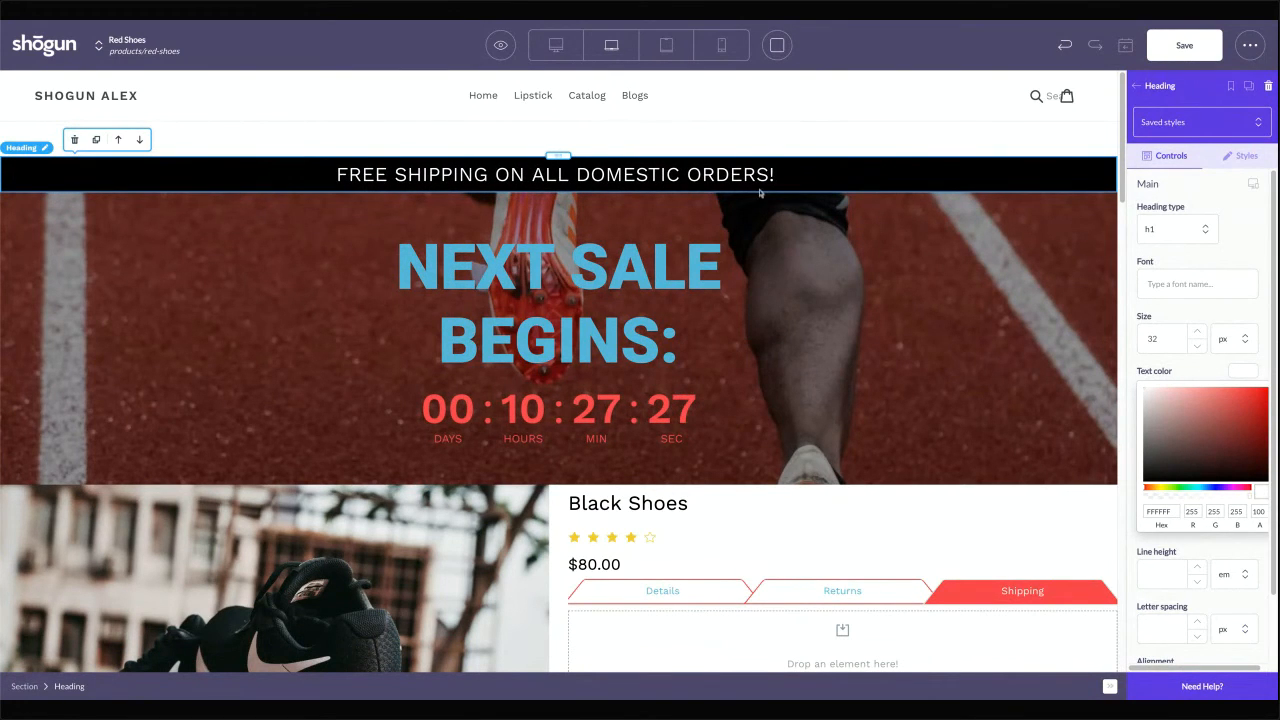
Add a two-column element inside the black section and move the free shipping heading into its first column
left_click(1137, 86)
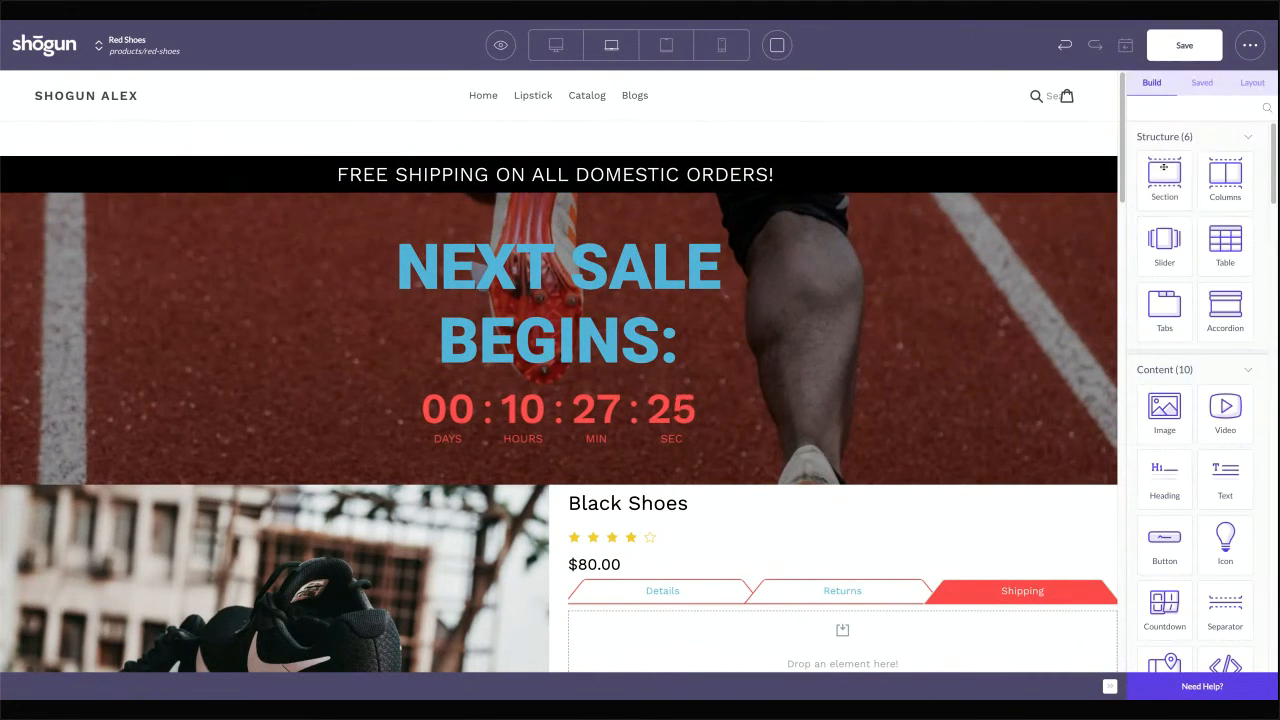
left_click_drag(1222, 181, 768, 197)
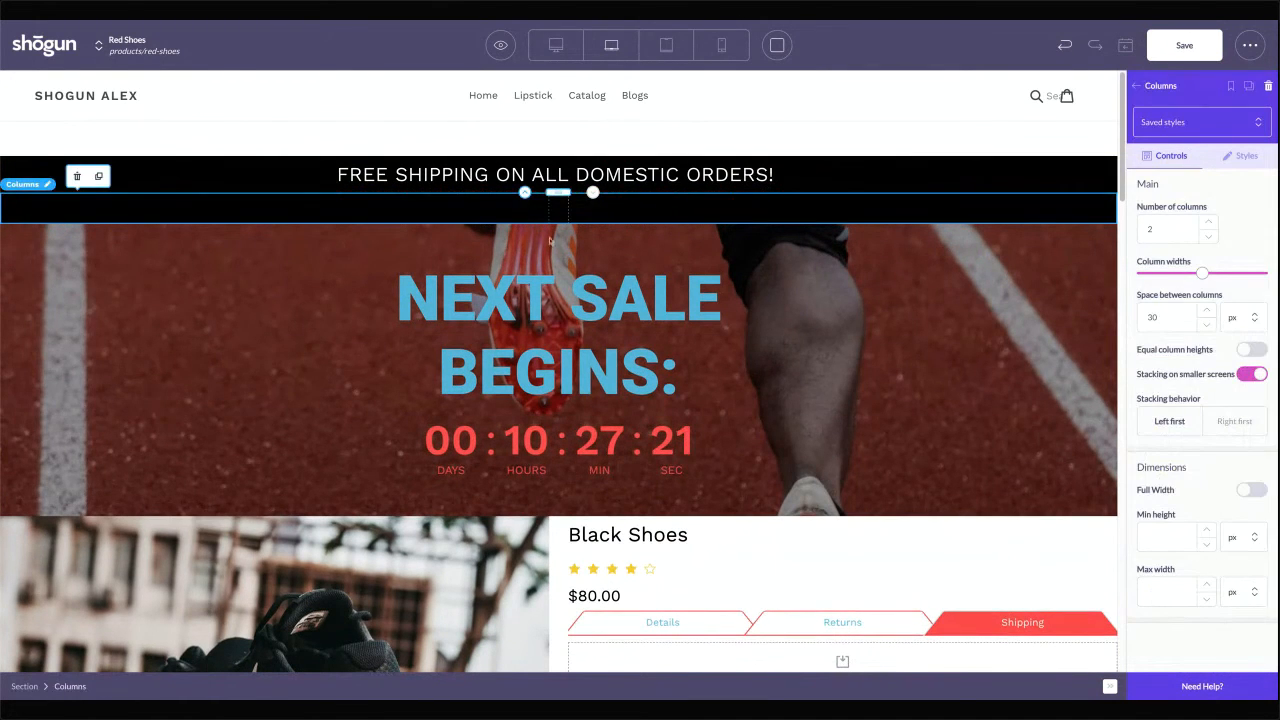
left_click(565, 160)
left_click_drag(565, 157, 380, 205)
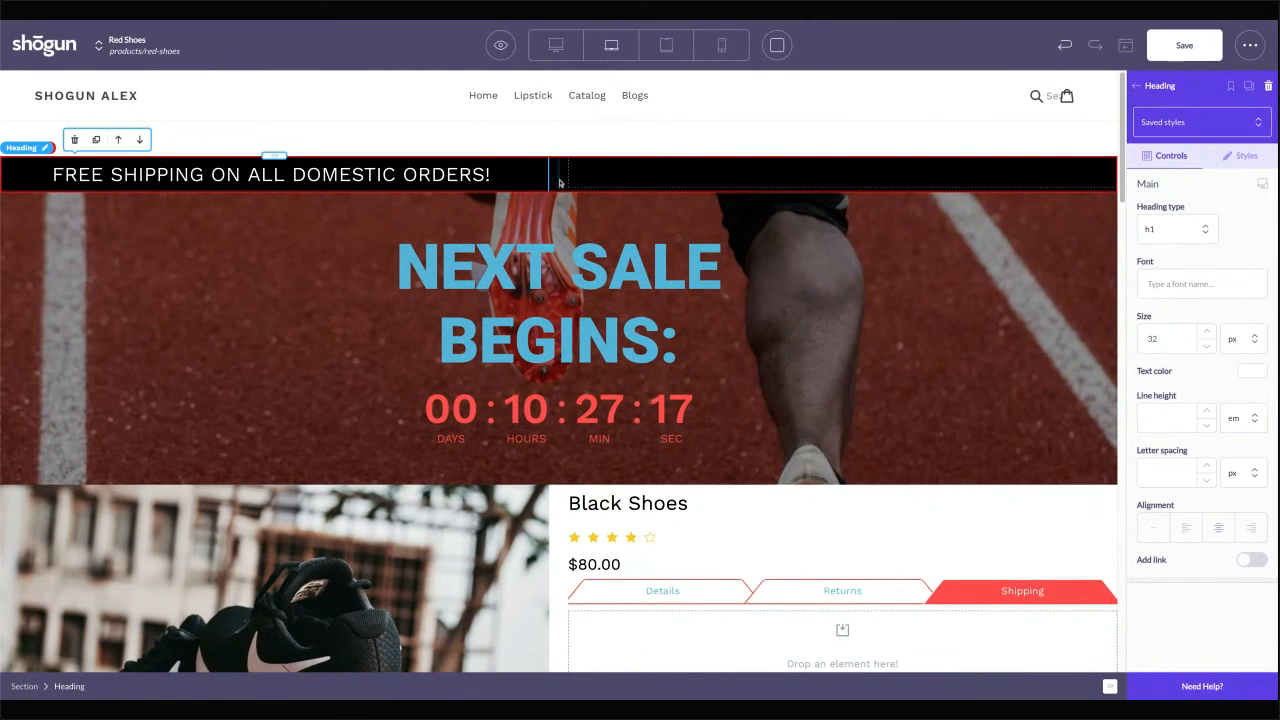
Widen the first column of the announcement bar to about two thirds and set the space between columns to 0 px
left_click_drag(560, 183, 797, 168)
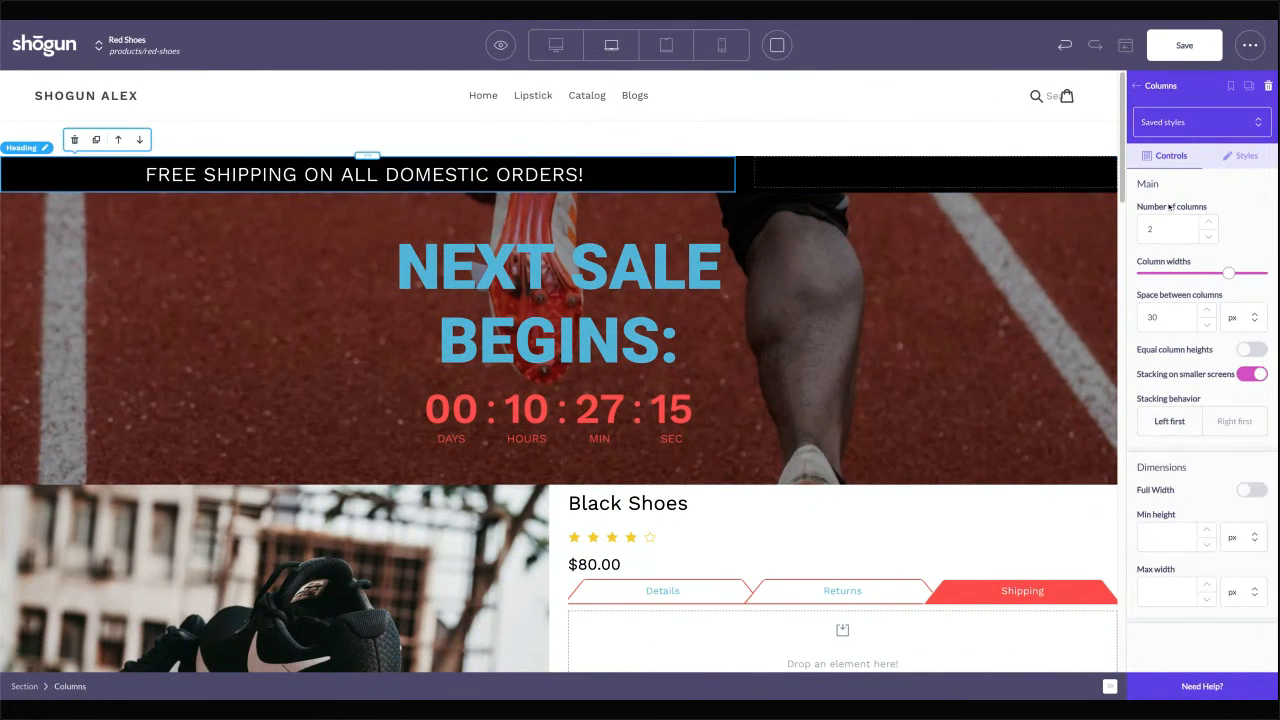
left_click(1176, 231)
double_click(1176, 317)
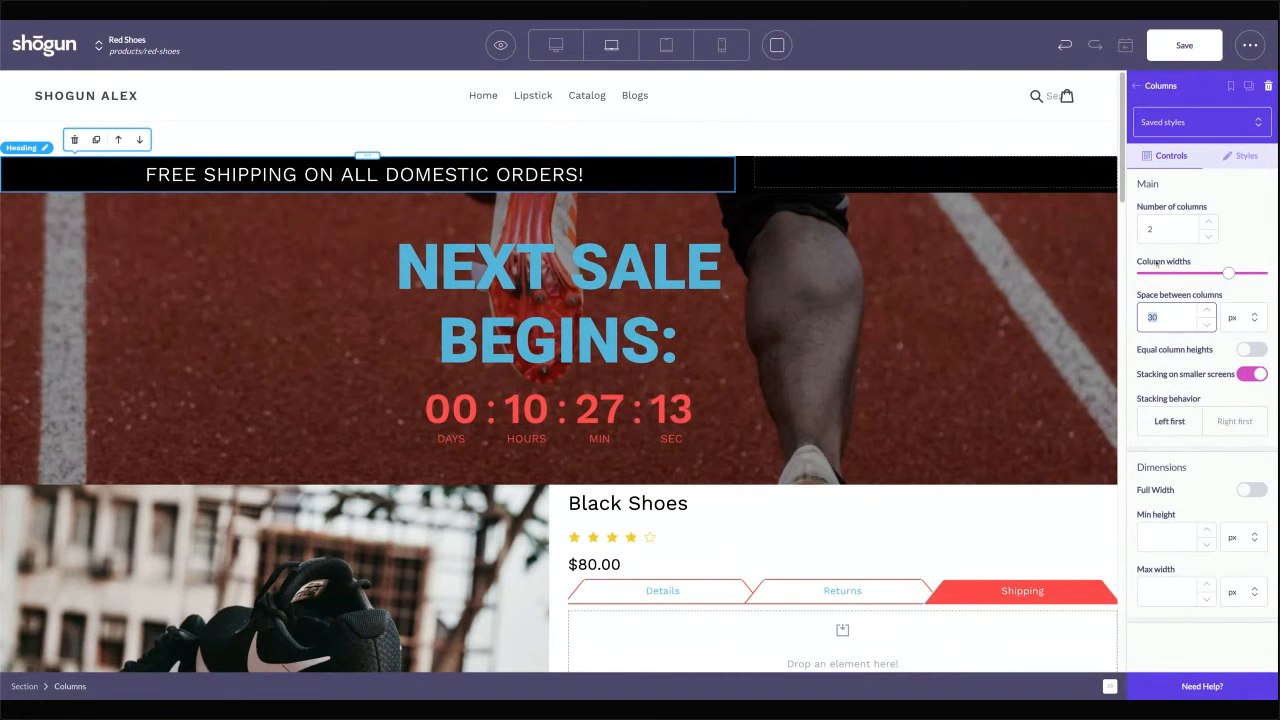
type("0")
left_click(909, 173)
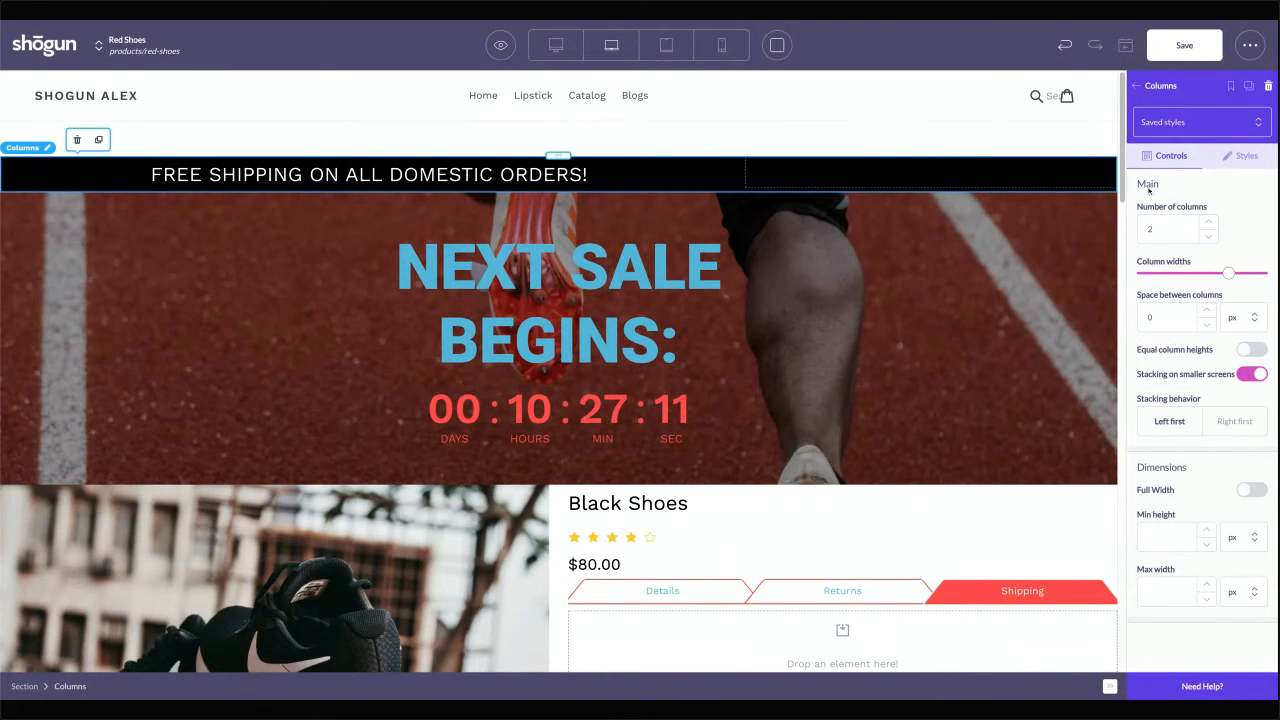
Set the announcement bar to 3 columns and widen the first column to more than half of the bar
left_click(1209, 224)
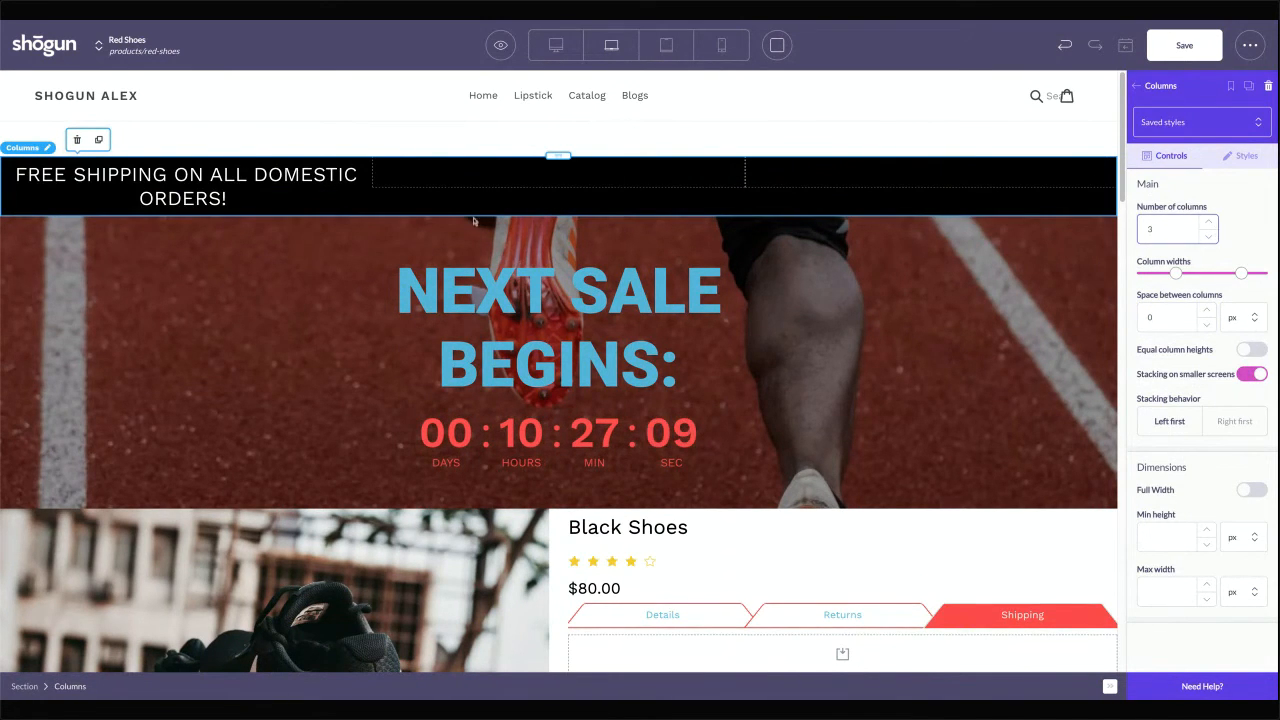
left_click(365, 176)
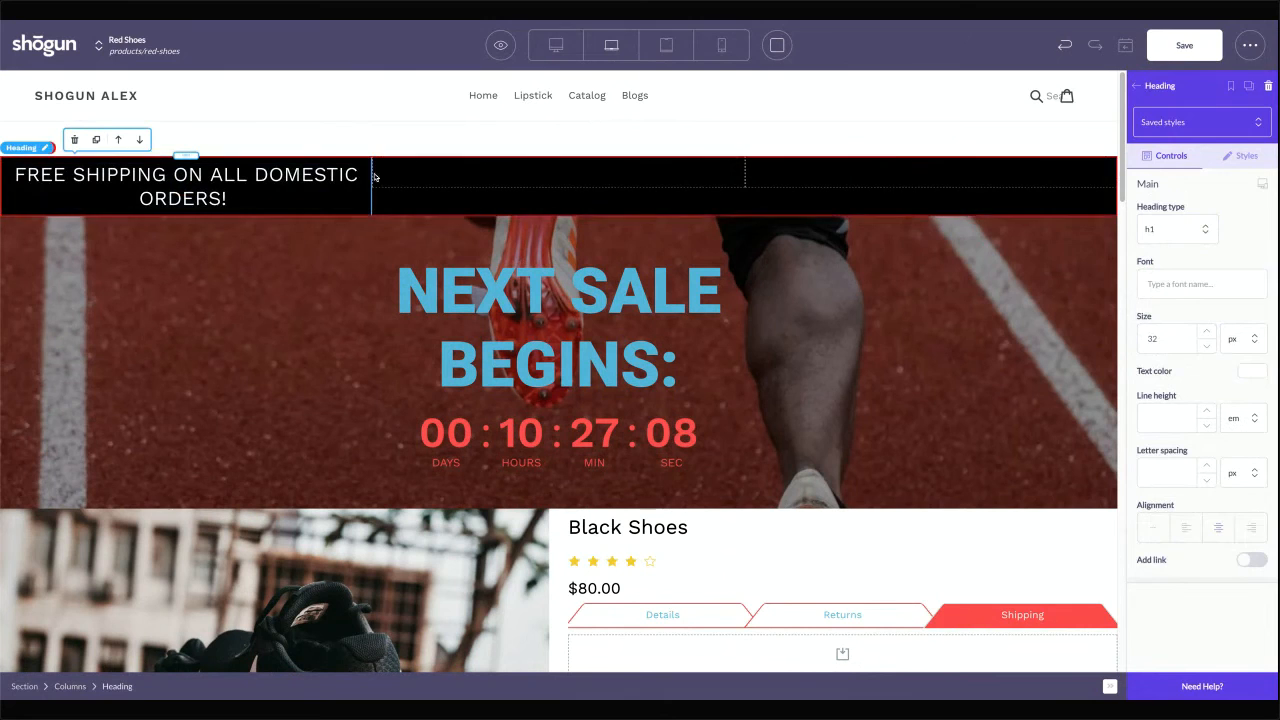
left_click(715, 169)
left_click_drag(1176, 273, 1215, 273)
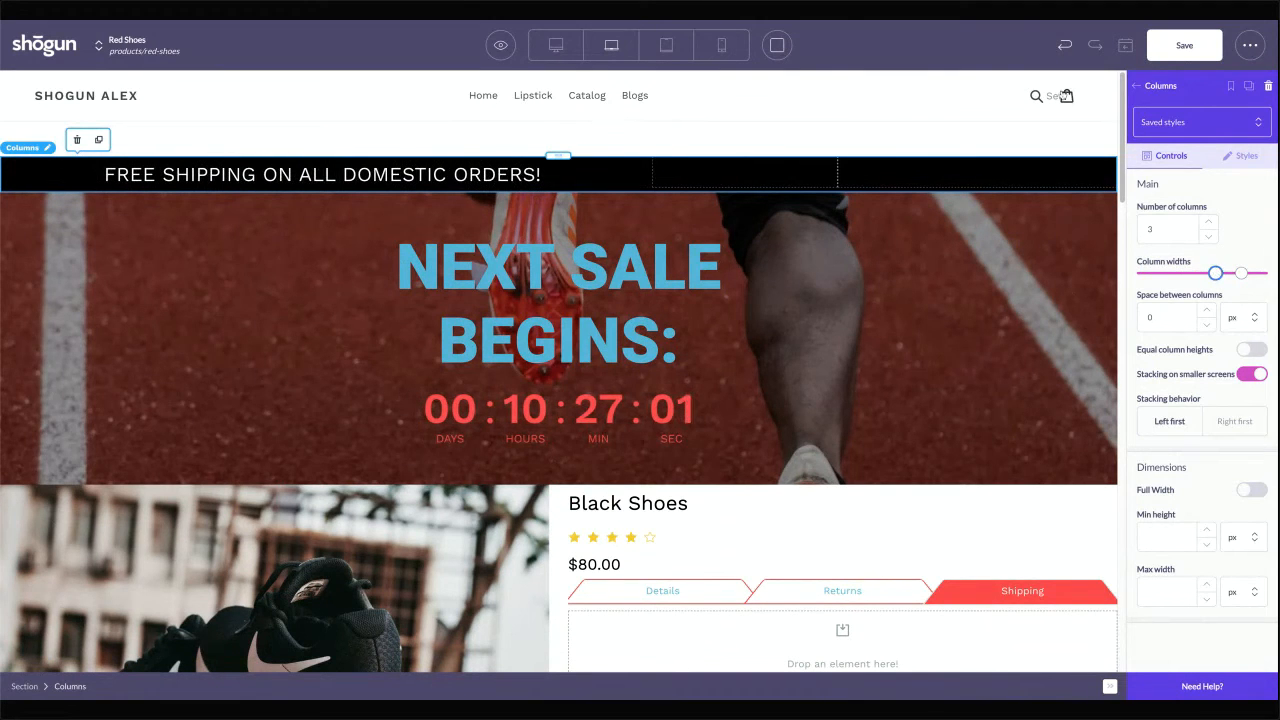
left_click(1142, 86)
scroll(797, 562, "down", 3)
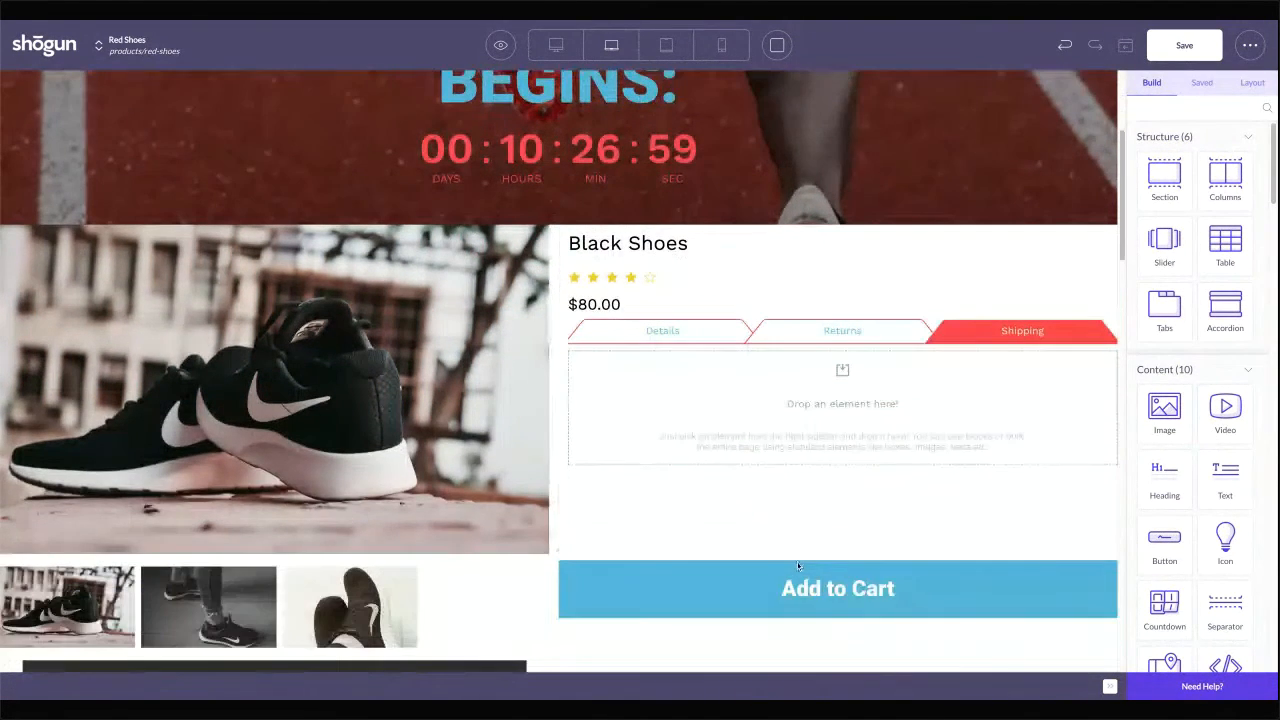
left_click(714, 346)
scroll(667, 150, "up", 3)
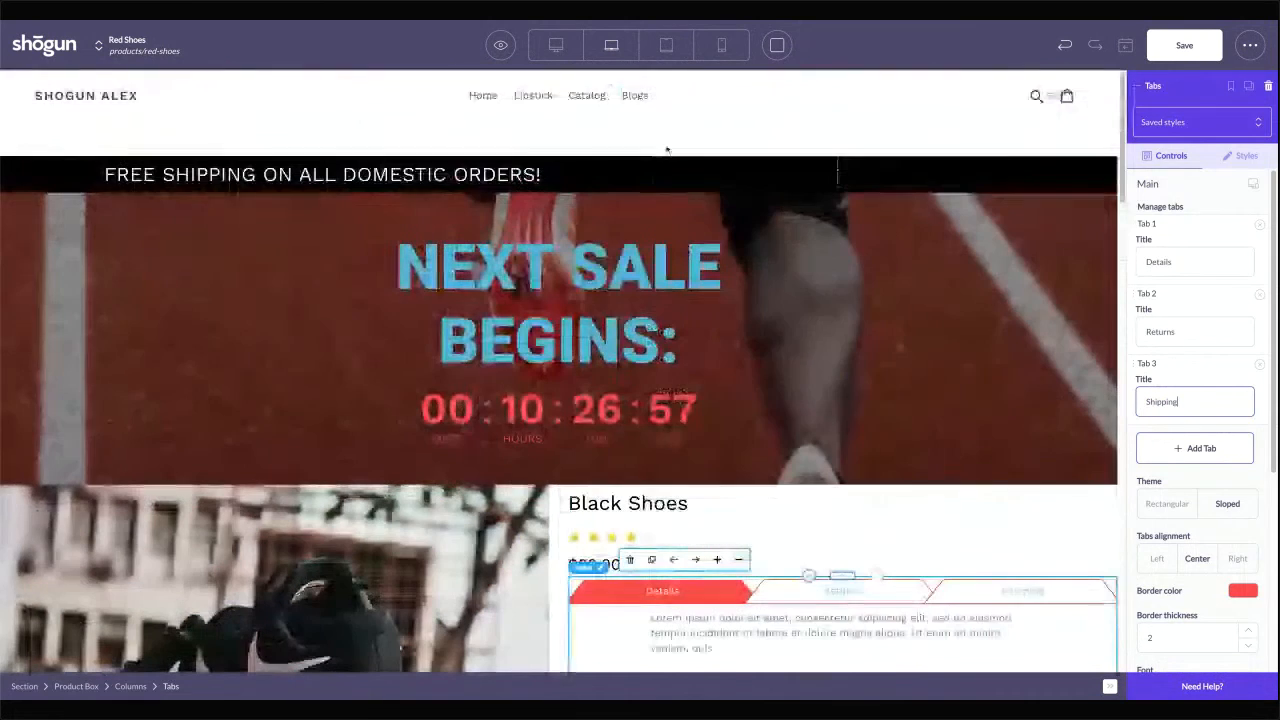
Align the free shipping heading to the right within its column
left_click(255, 172)
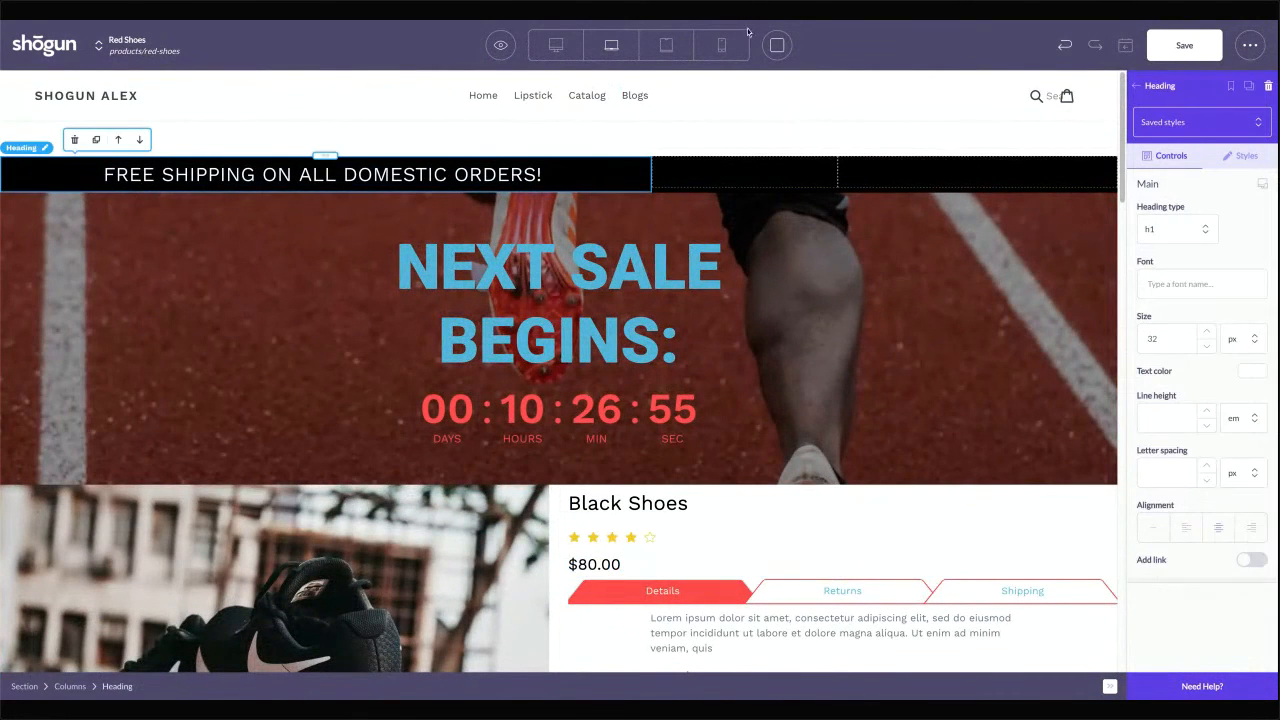
left_click(1250, 527)
scroll(882, 335, "down", 3)
scroll(967, 221, "up", 3)
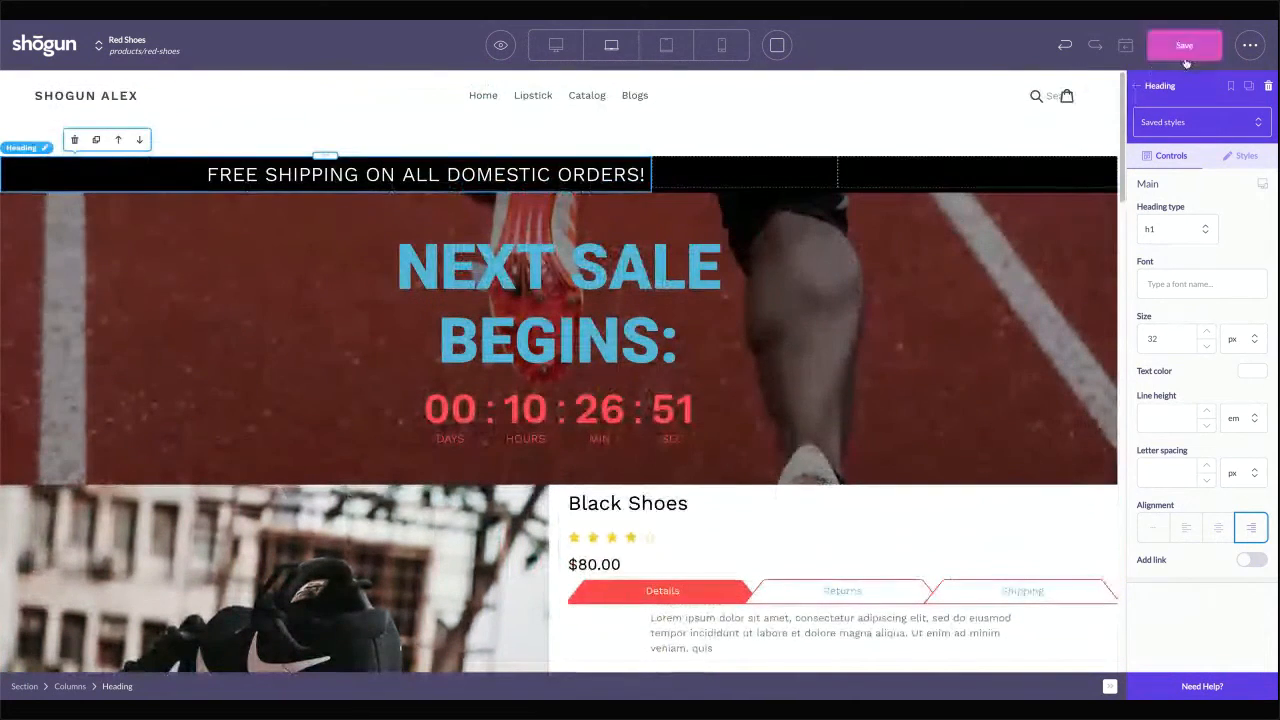
Add a button to the middle column of the announcement bar and open the product's Shipping tab
left_click(1137, 86)
left_click_drag(1177, 492, 709, 180)
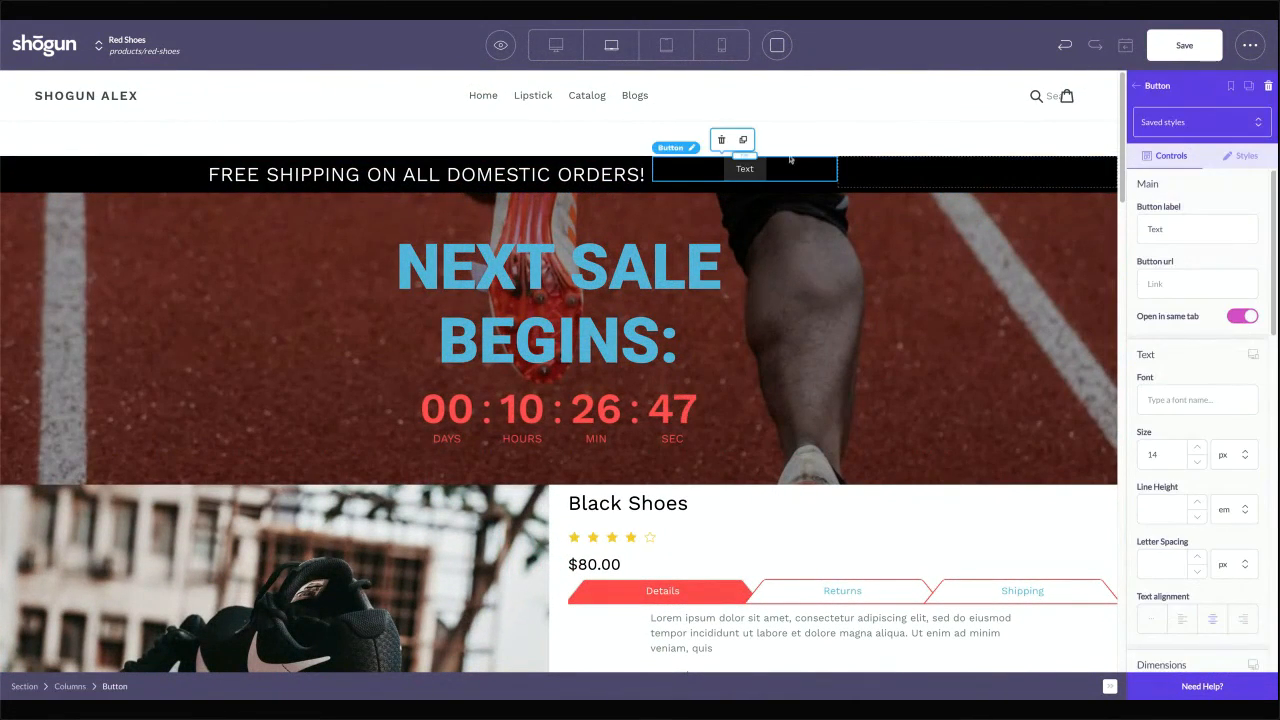
scroll(790, 300, "down", 3)
left_click(984, 283)
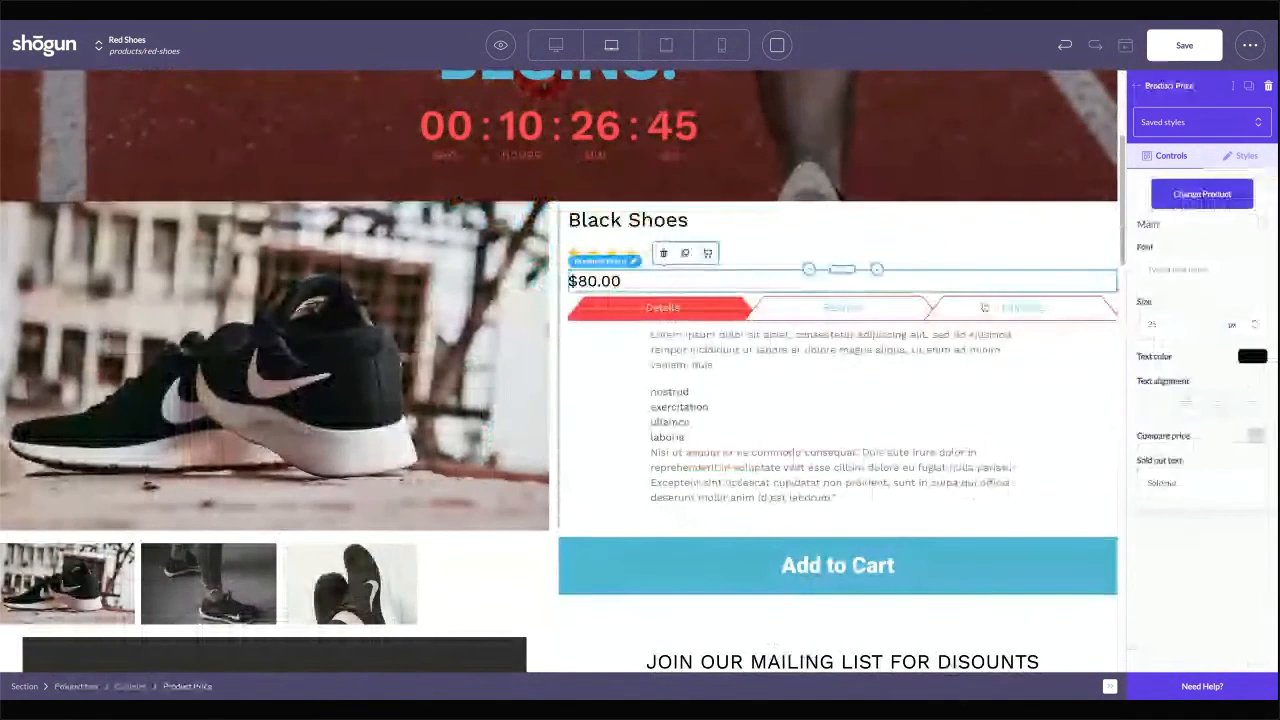
left_click(984, 307)
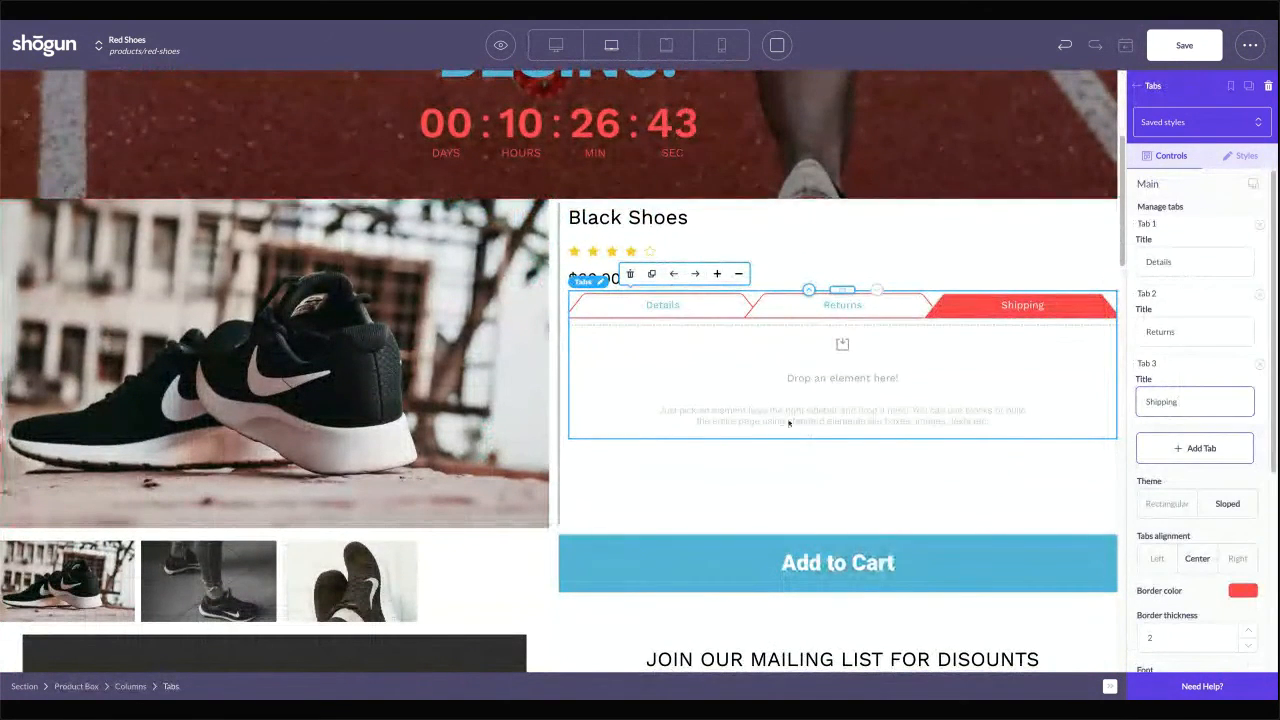
Change the label of the announcement bar's button to LEARN MORE
scroll(466, 263, "up", 3)
left_click(744, 170)
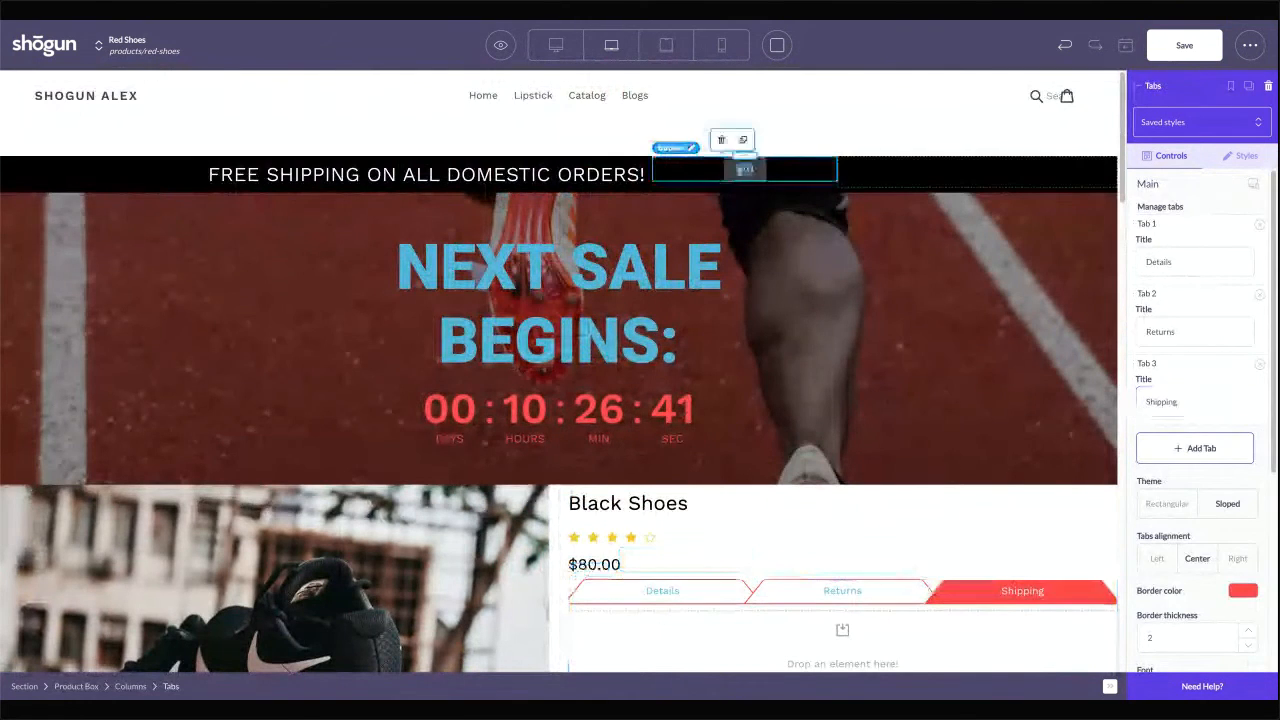
double_click(744, 169)
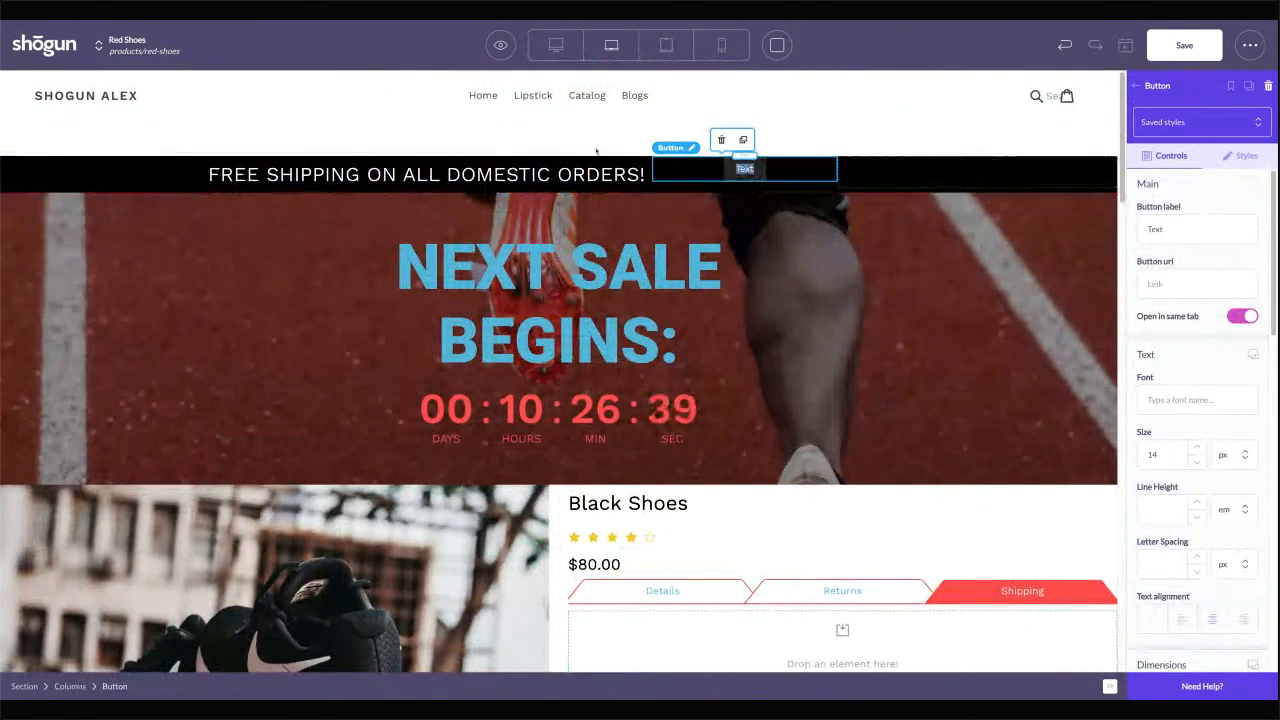
scroll(391, 345, "down", 2)
scroll(391, 345, "up", 2)
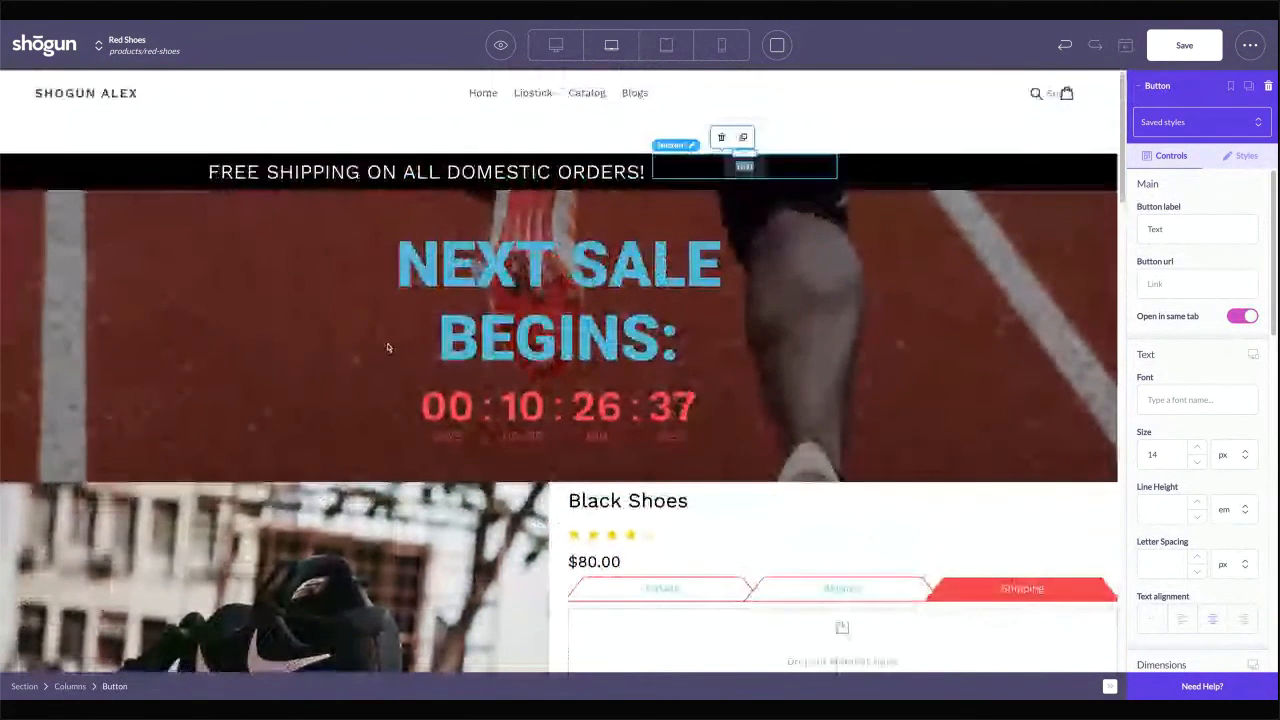
left_click(389, 346)
left_click(267, 158)
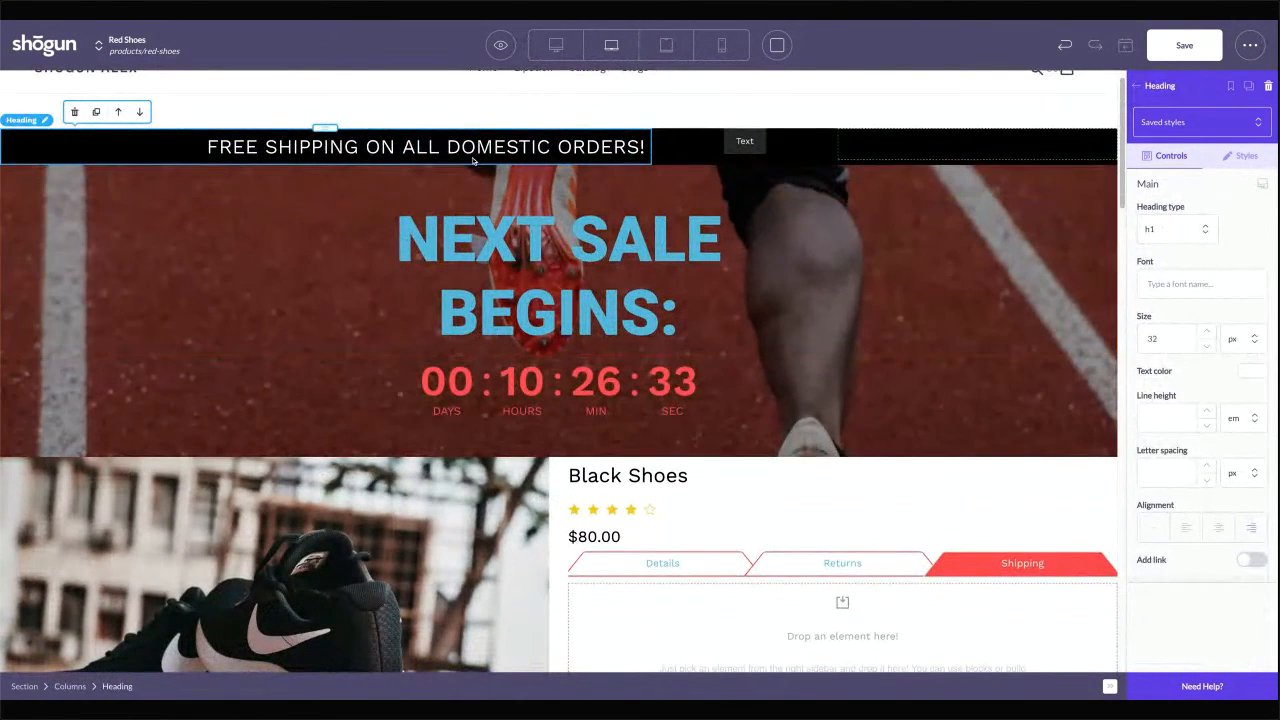
double_click(745, 142)
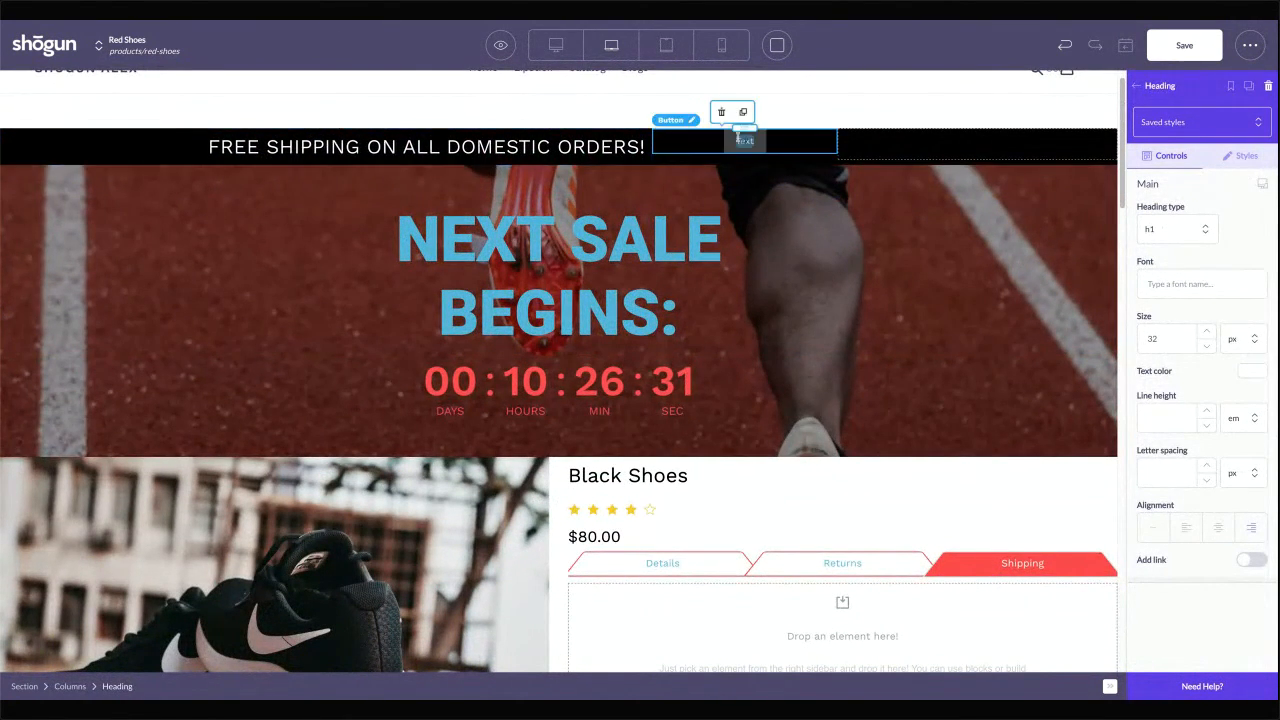
type("LEARN MORE")
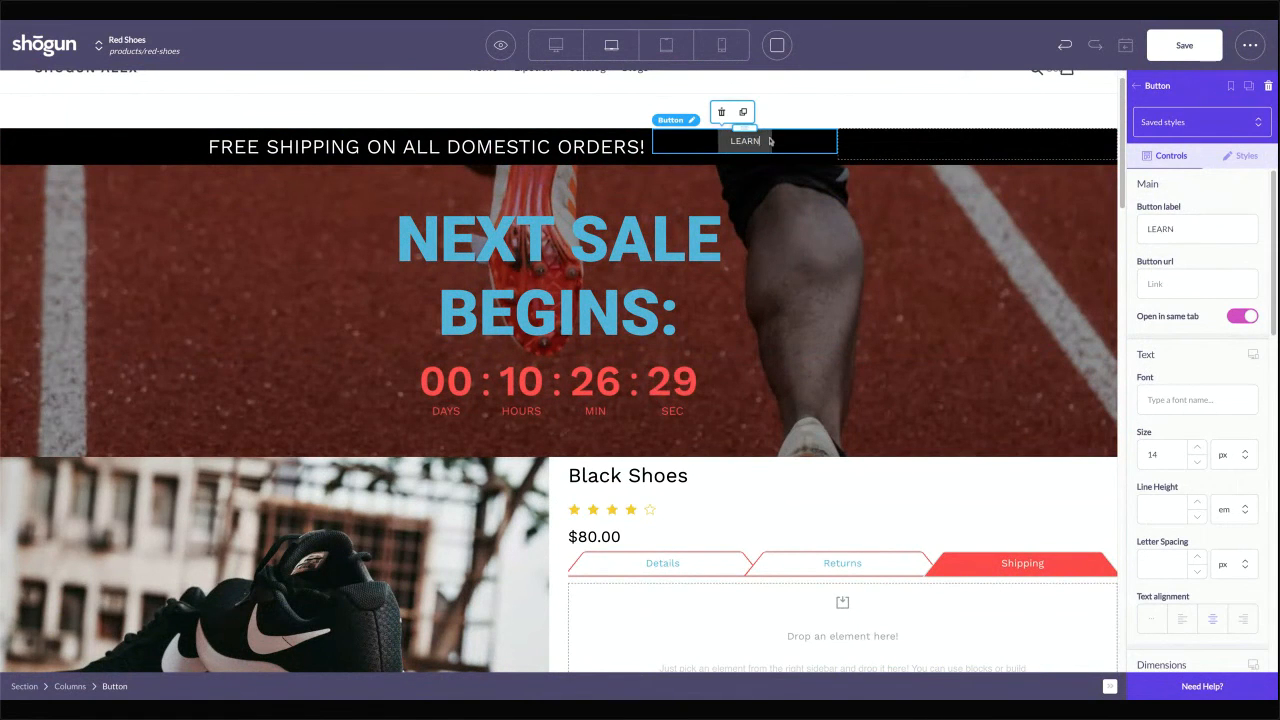
left_click(657, 207)
left_click(745, 141)
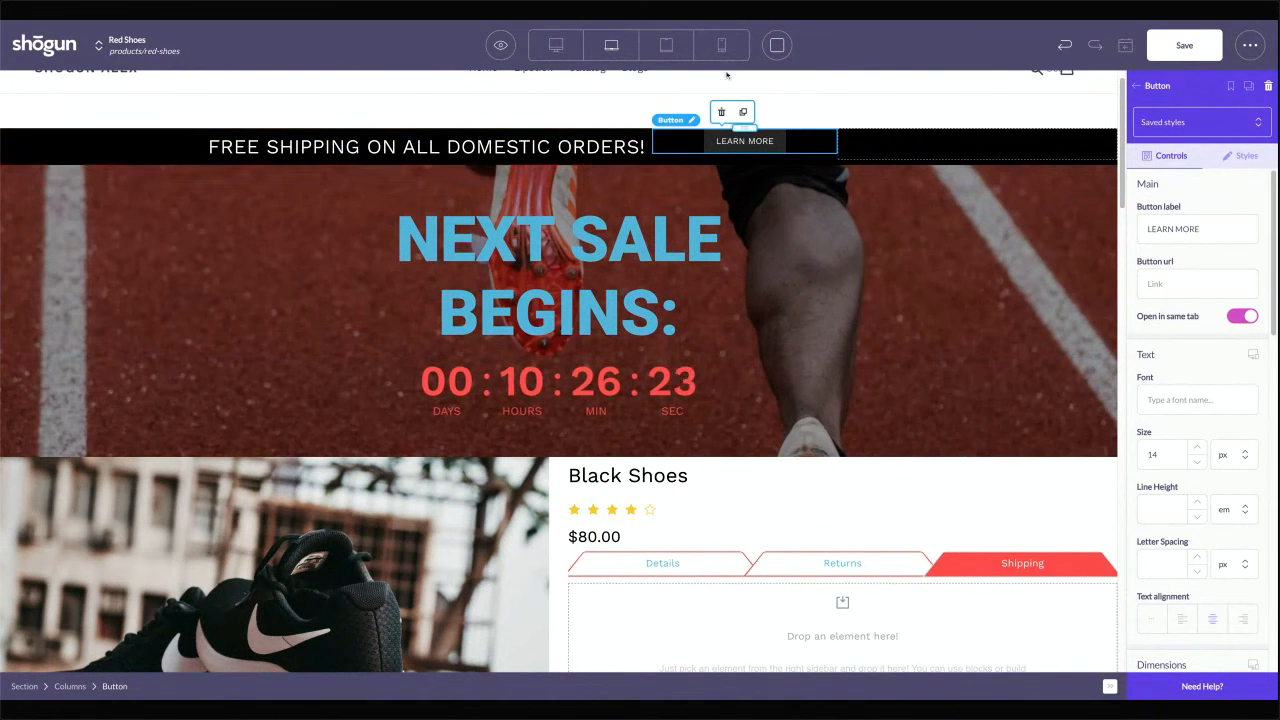
Reposition the black announcement section near the NEXT SALE BEGINS banner with the element outlines shown
left_click(777, 45)
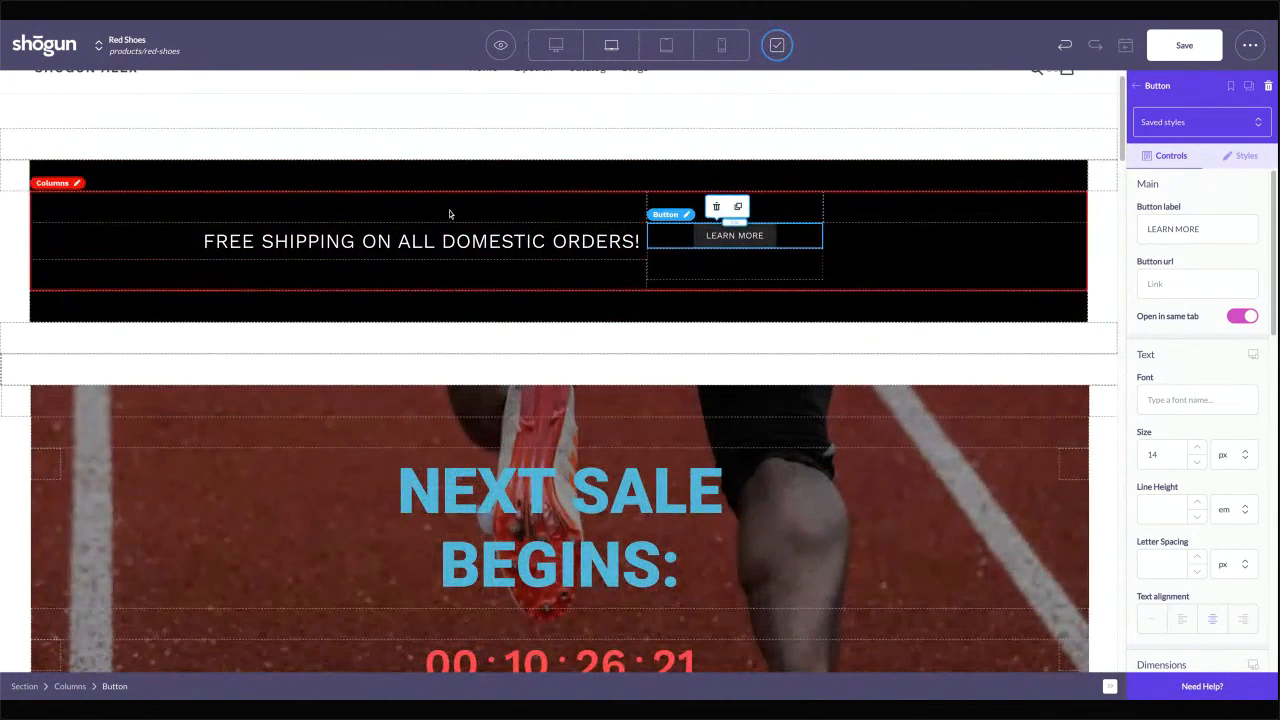
left_click(449, 183)
left_click_drag(558, 159, 465, 375)
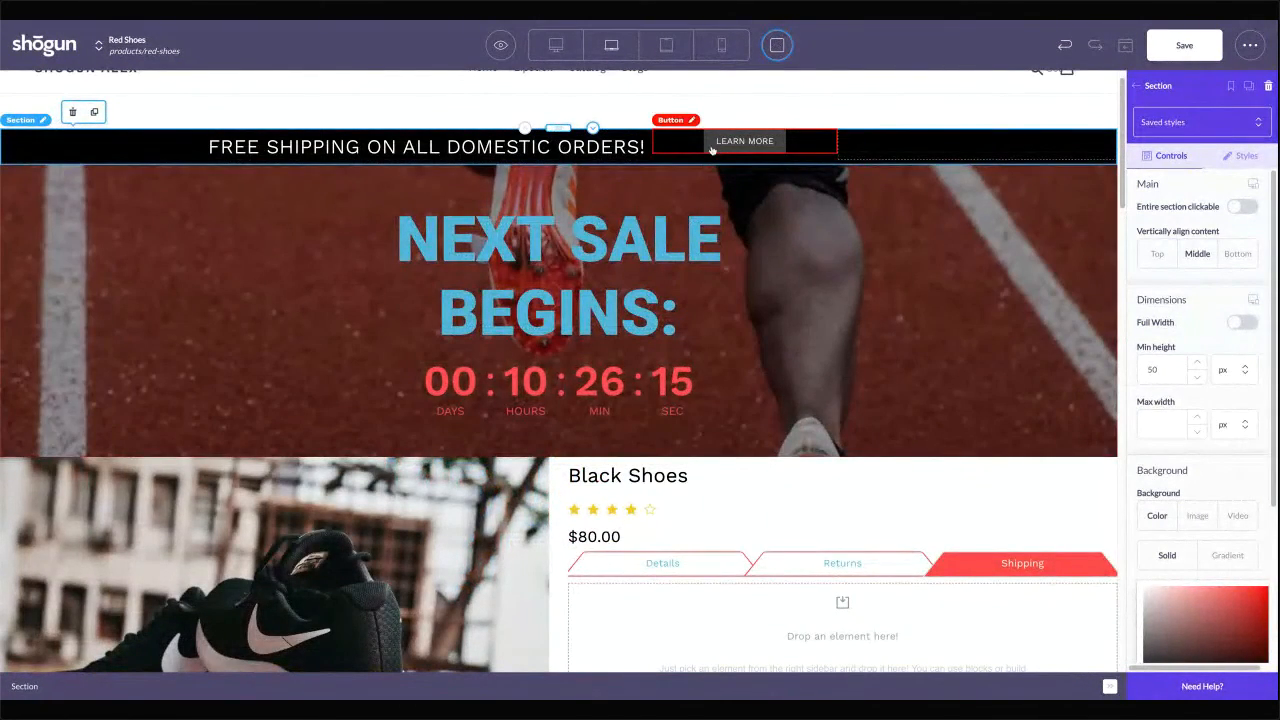
Delete the LEARN MORE button and try to reduce the announcement bar's number of columns to 1
left_click(684, 141)
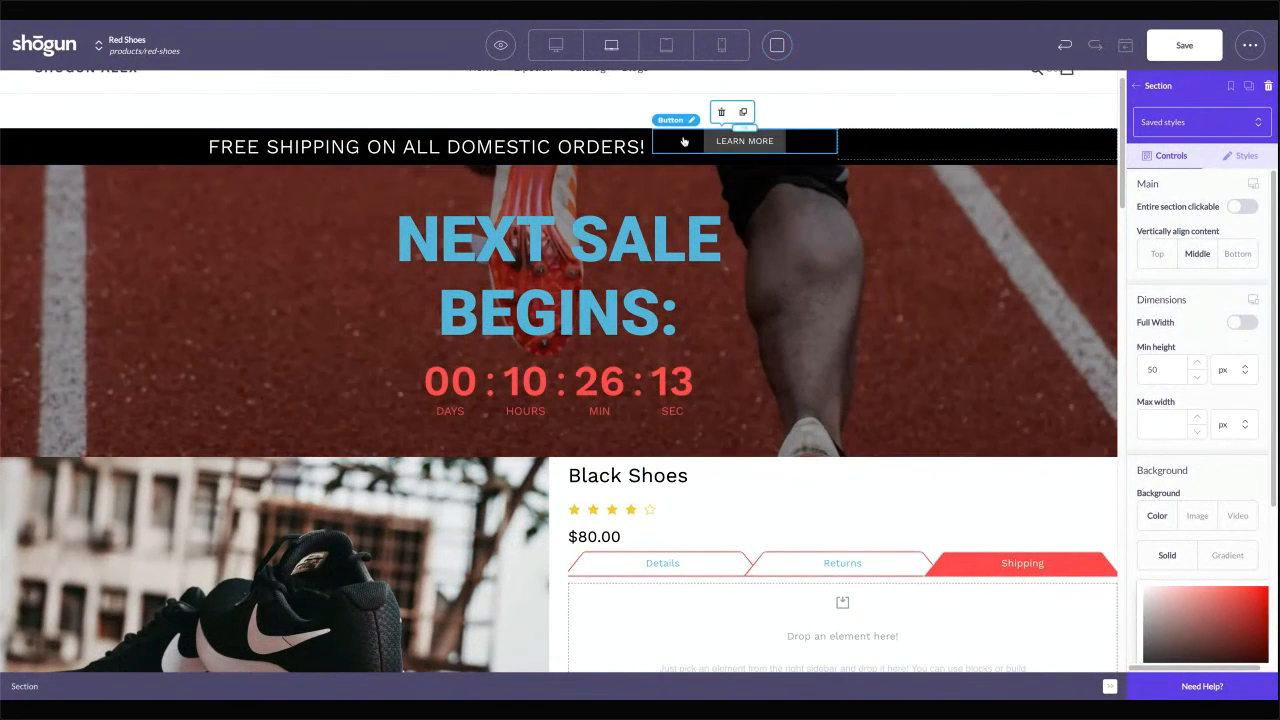
left_click(721, 112)
left_click(640, 150)
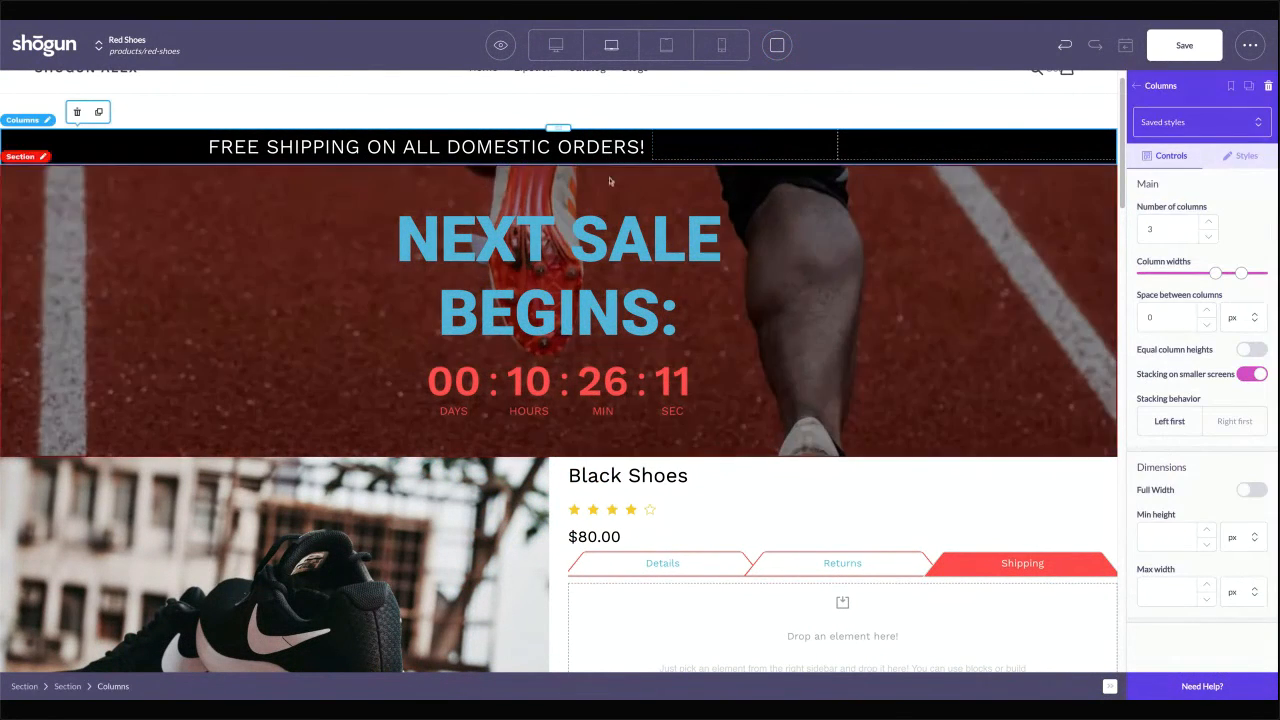
double_click(1212, 236)
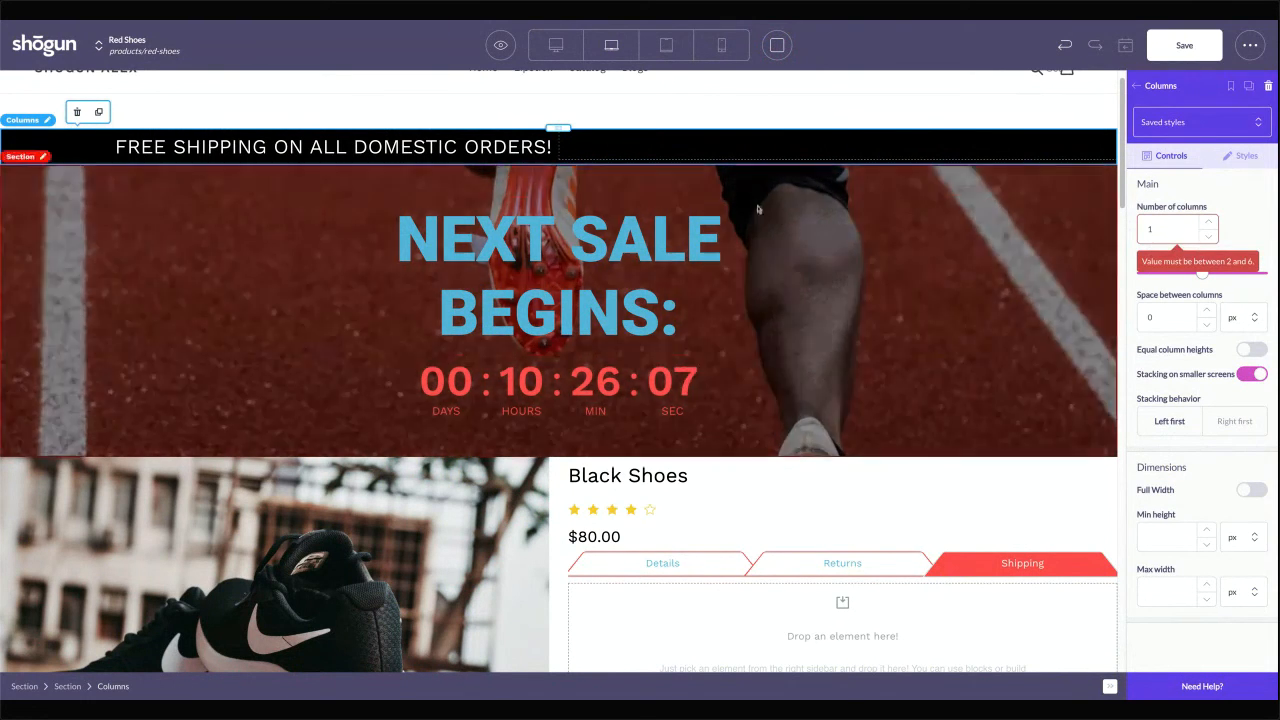
Move the FREE SHIPPING heading out of the announcement bar's columns and delete the emptied columns element
left_click(358, 147)
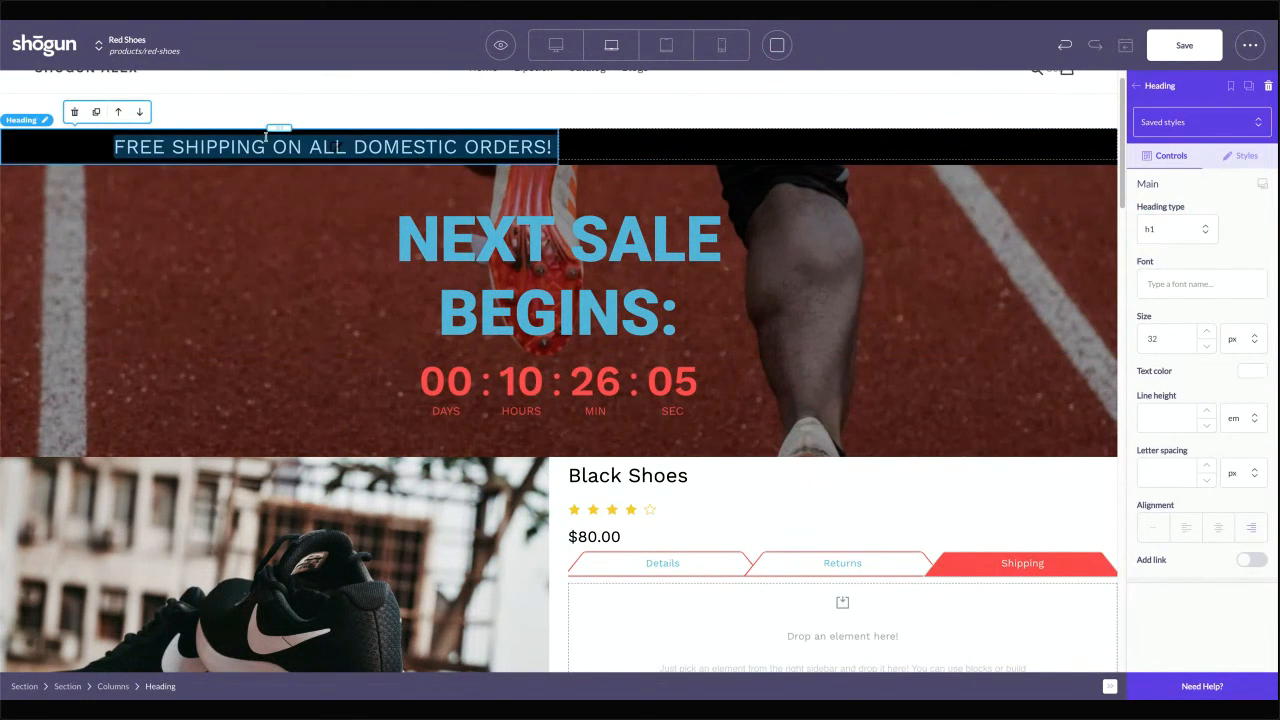
left_click(279, 129)
left_click(282, 142)
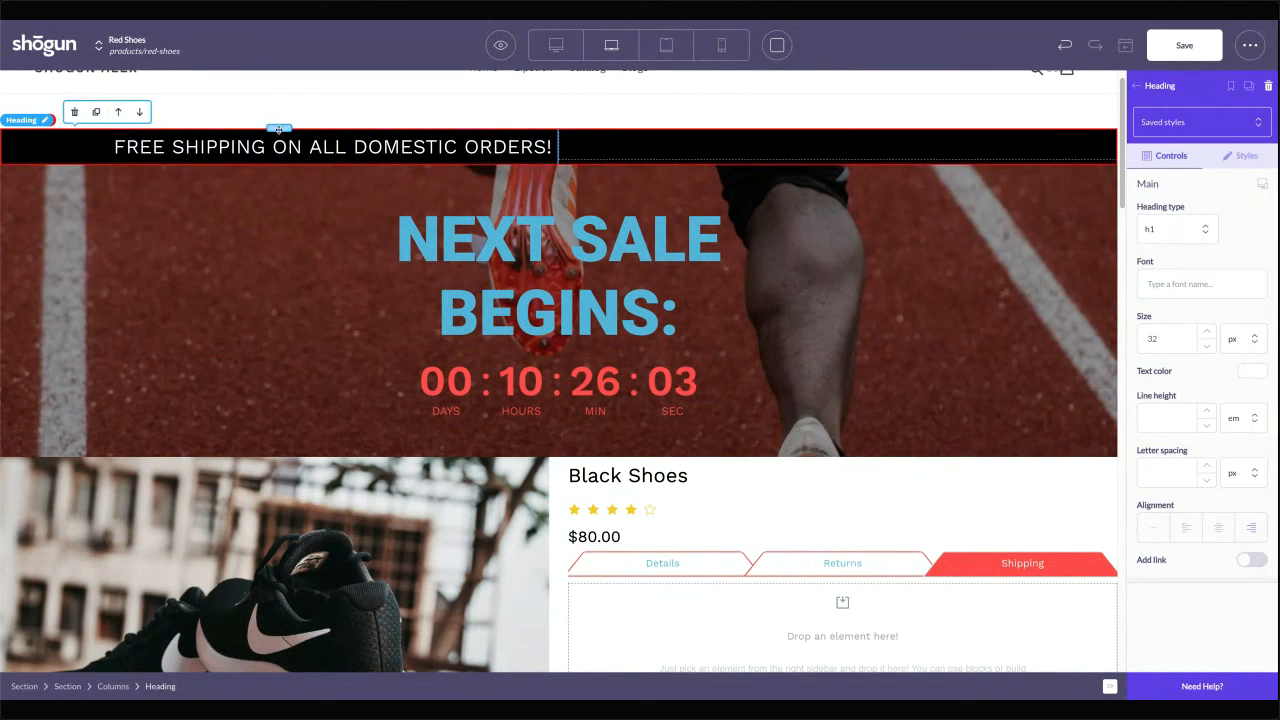
left_click_drag(279, 129, 570, 183)
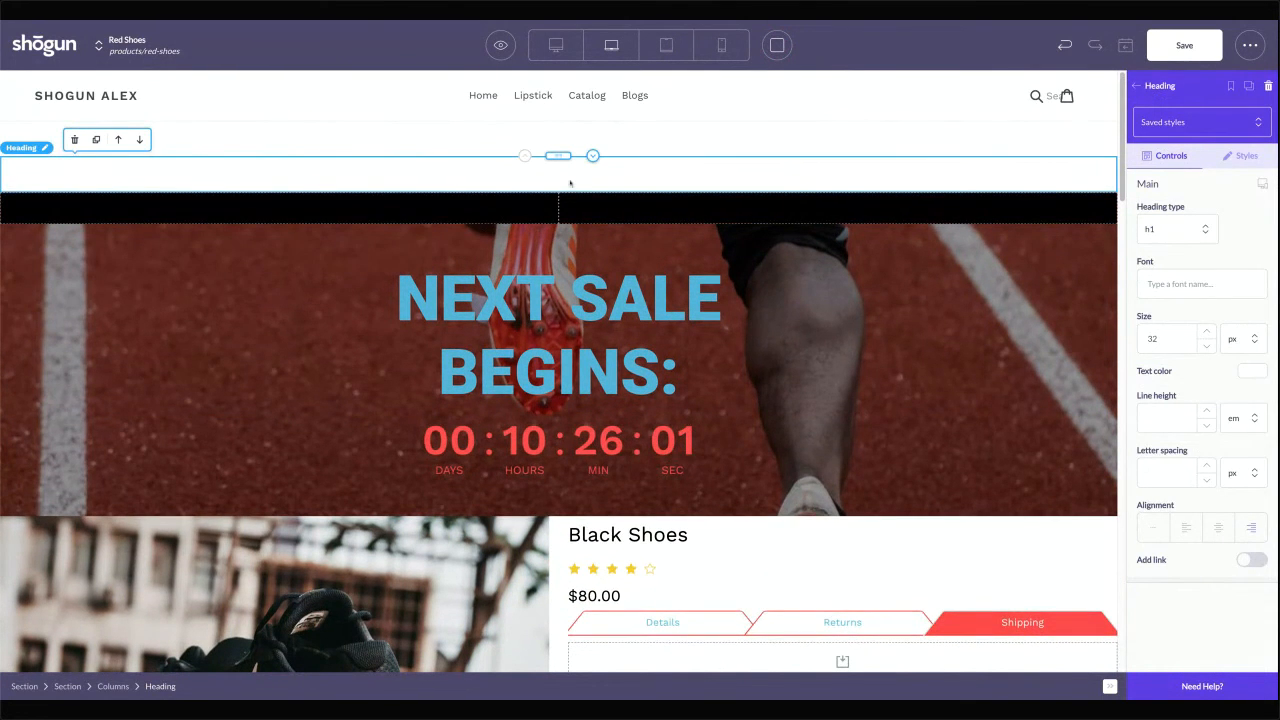
left_click(528, 237)
left_click(518, 218)
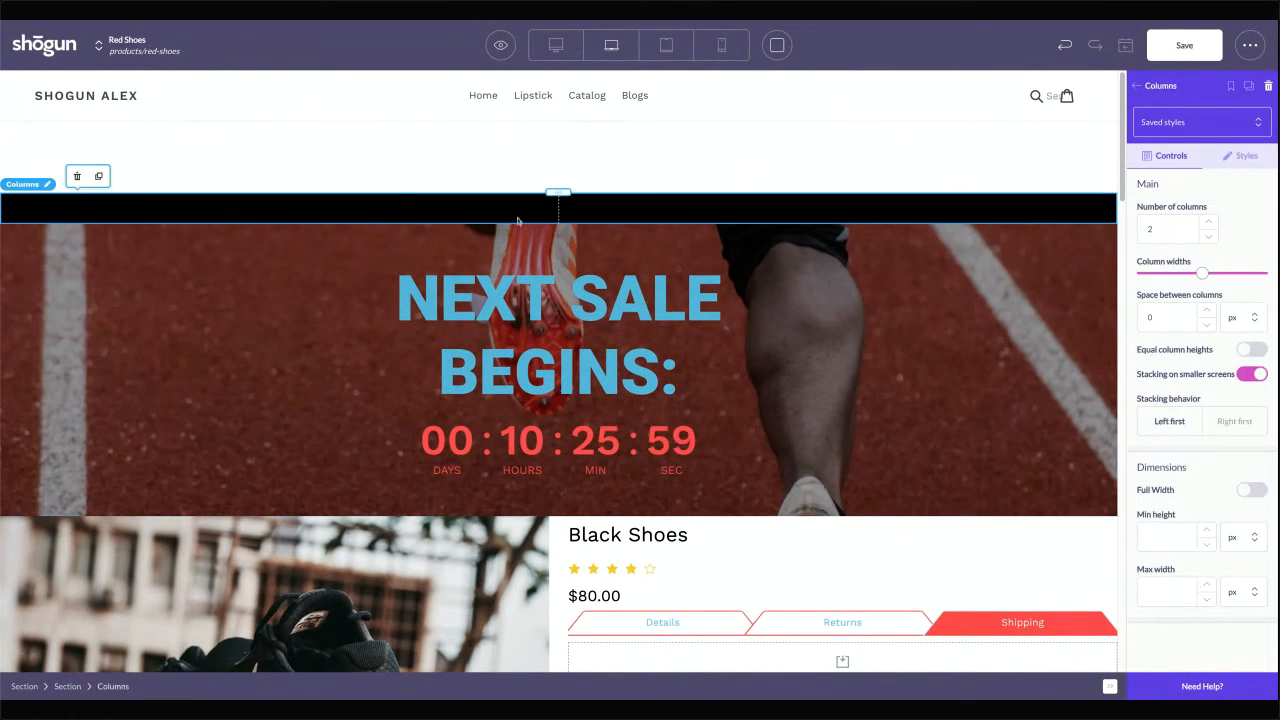
left_click(112, 166)
Place the FREE SHIPPING heading directly in the black section and center its alignment
left_click(562, 173)
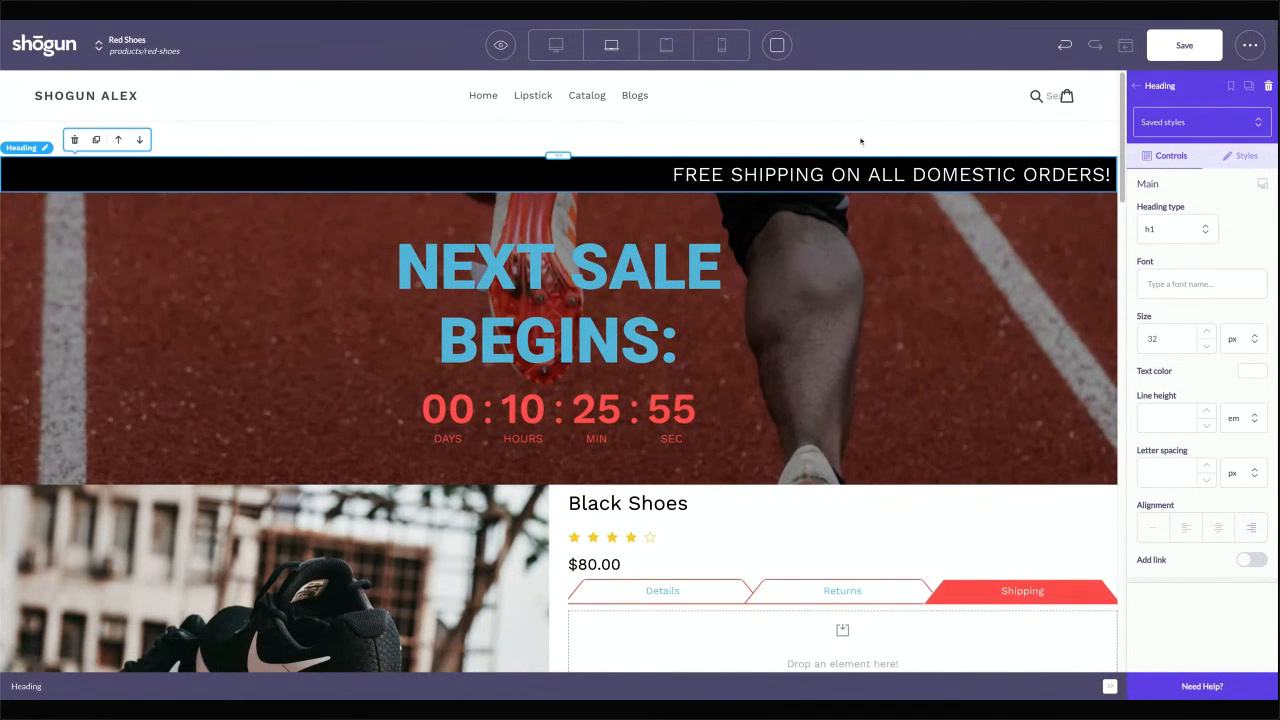
left_click(1218, 527)
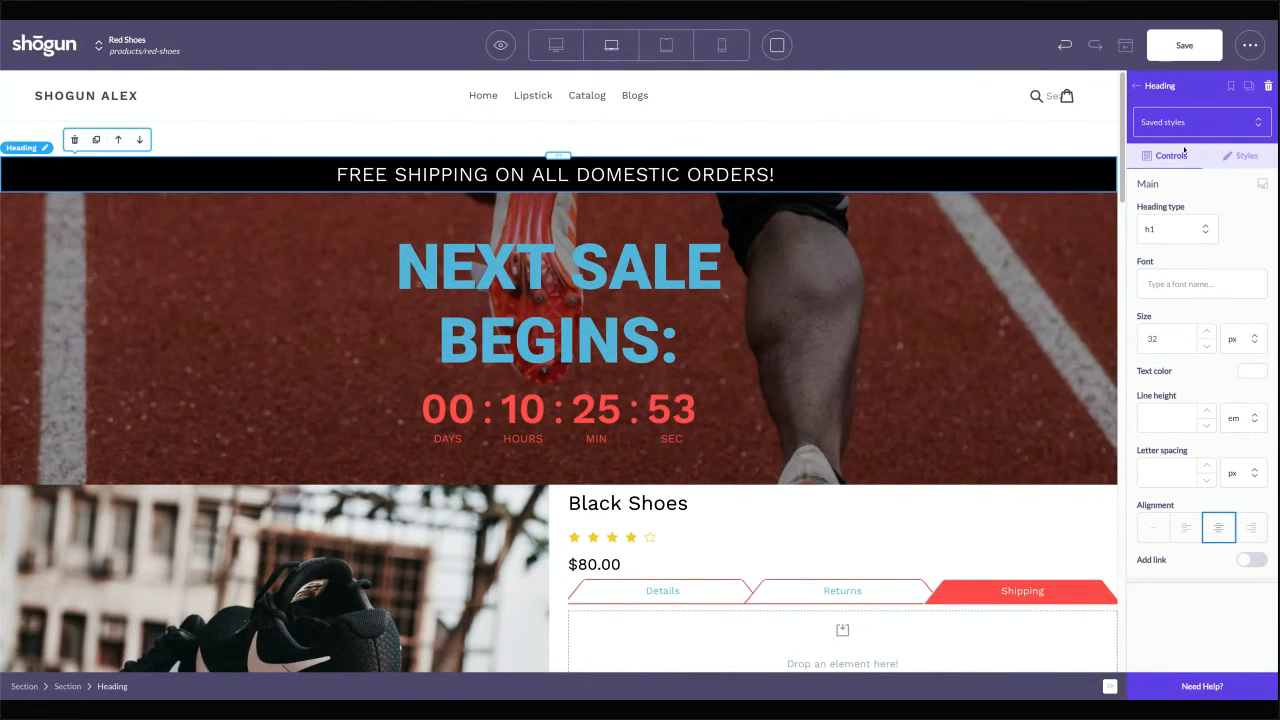
left_click(1150, 86)
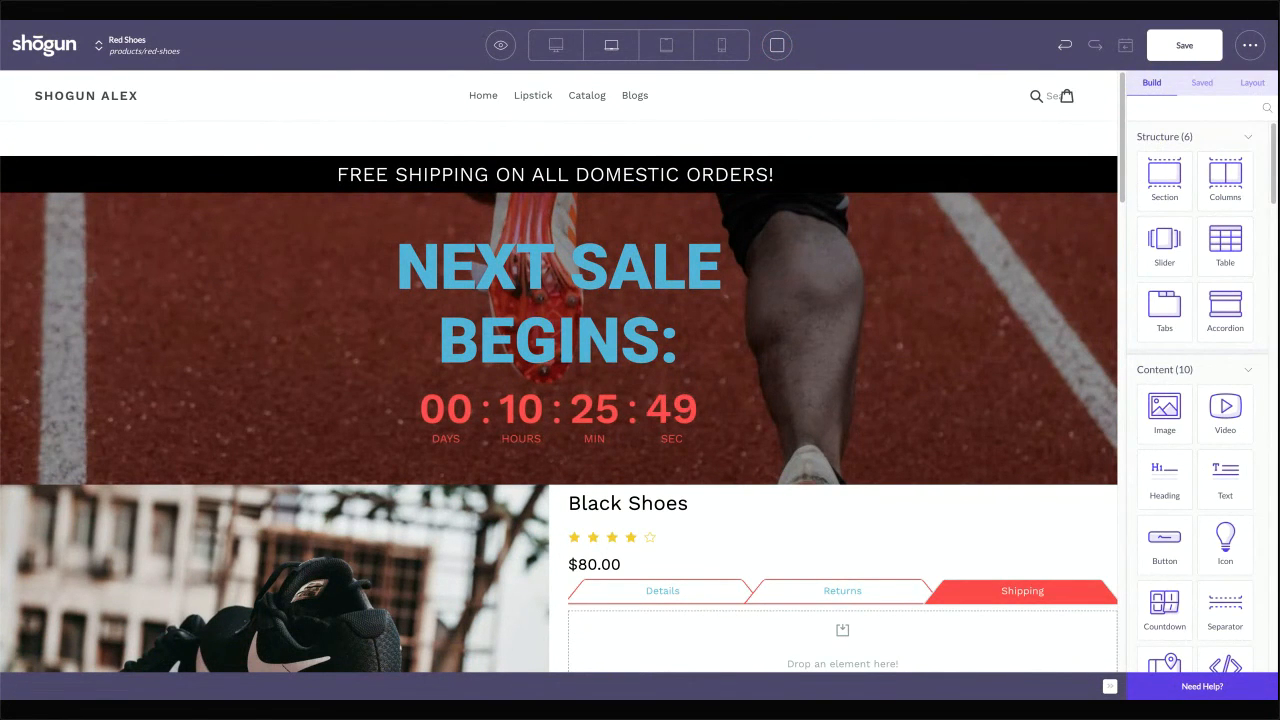
Add an empty section above the black announcement bar, directly under the store header
scroll(886, 222, "down", 1)
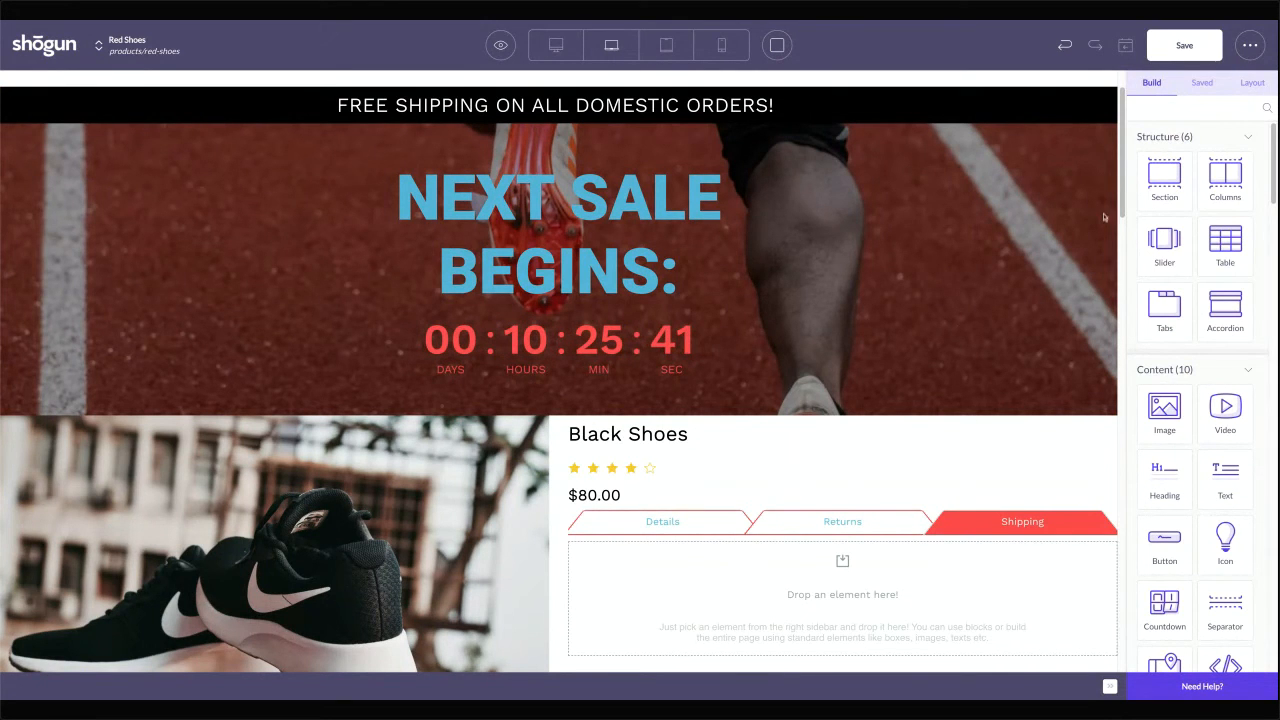
scroll(710, 470, "down", 2)
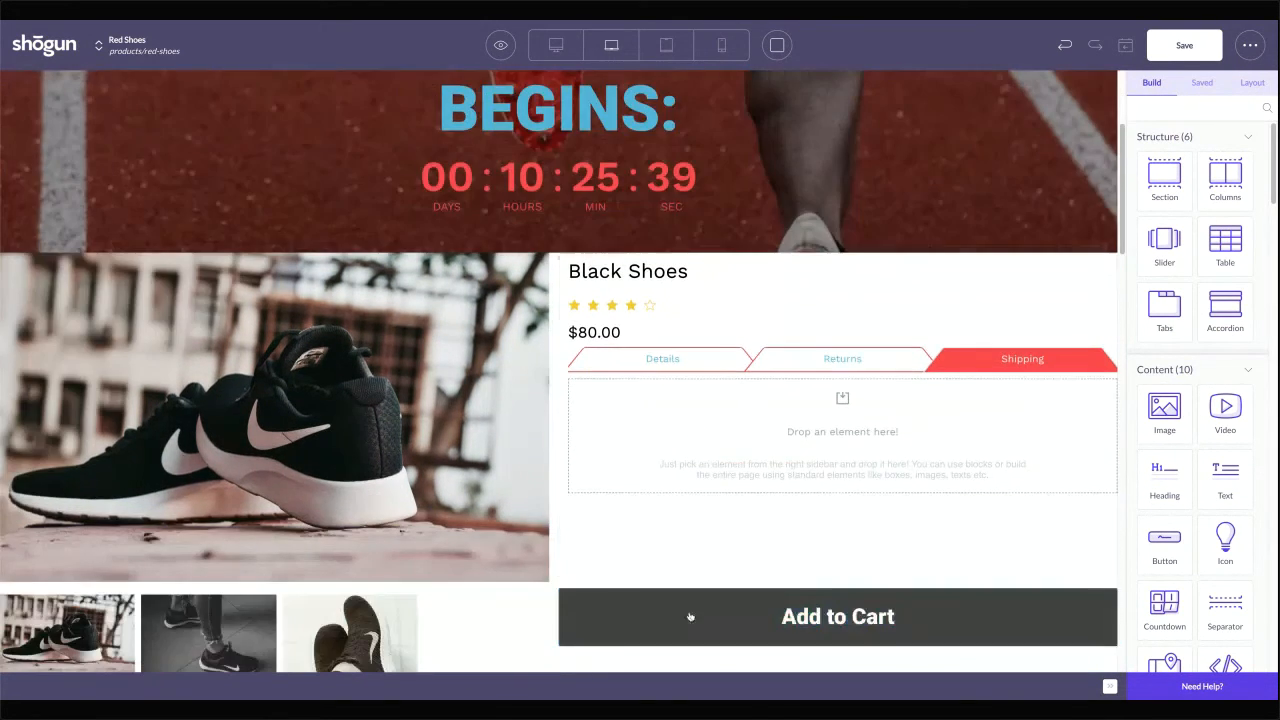
scroll(700, 605, "up", 2)
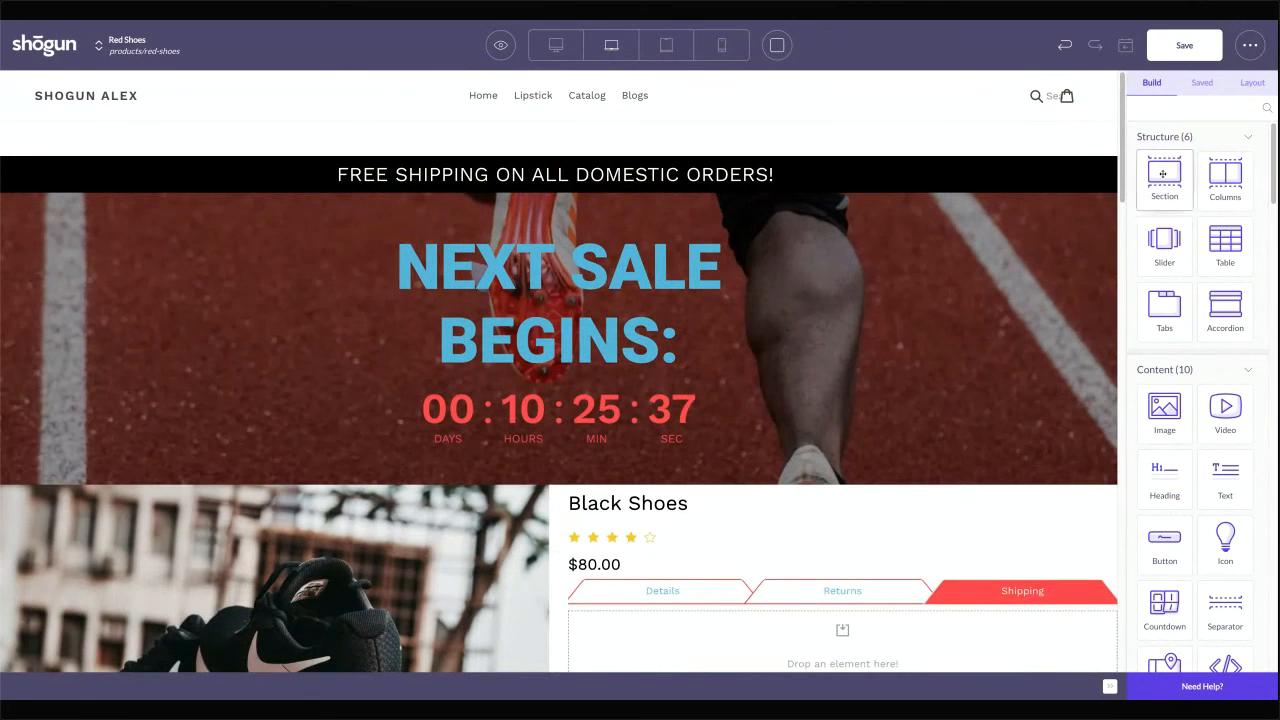
left_click_drag(1164, 178, 545, 111)
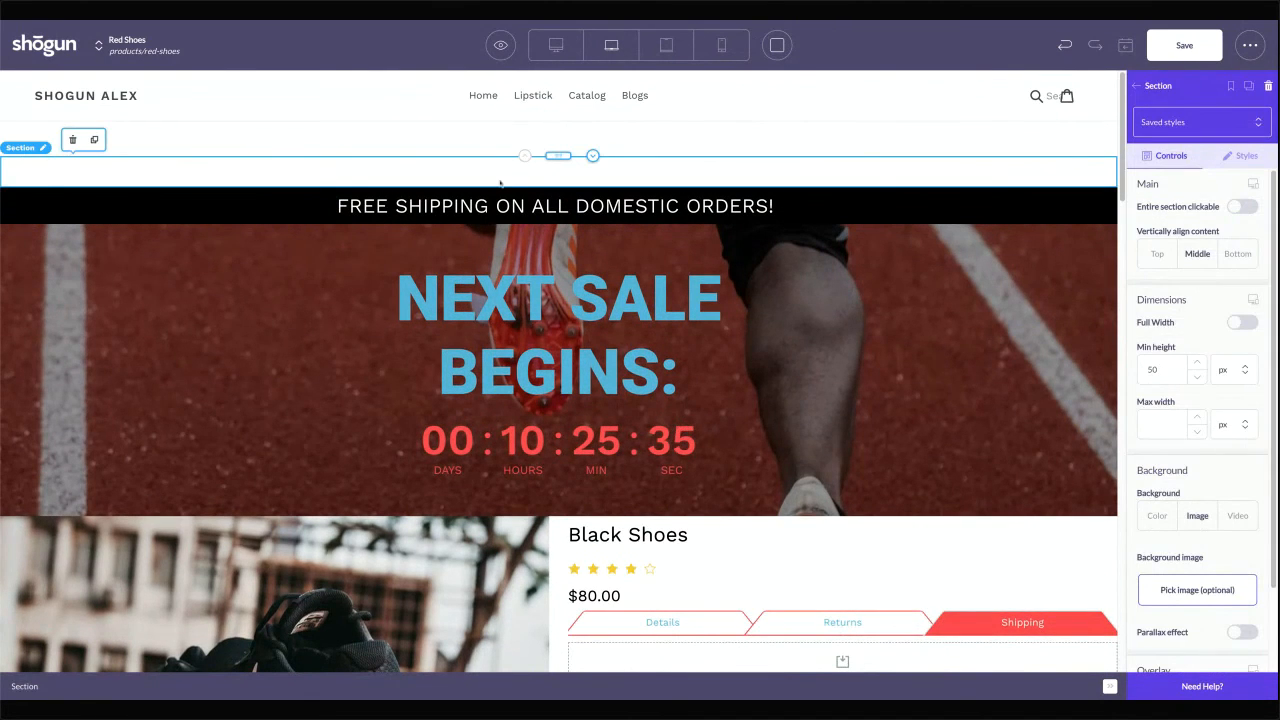
left_click(765, 154)
left_click(759, 165)
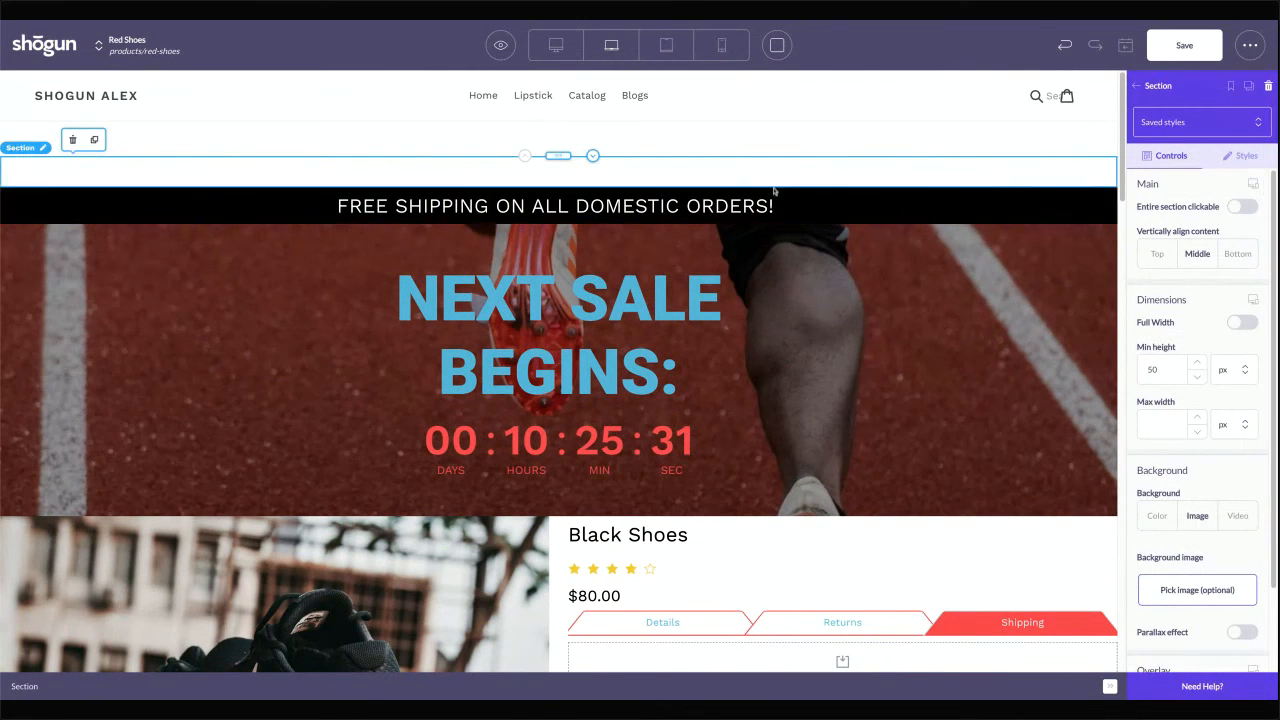
Try to move the black announcement section into the empty section above it, and undo the move
left_click(750, 208)
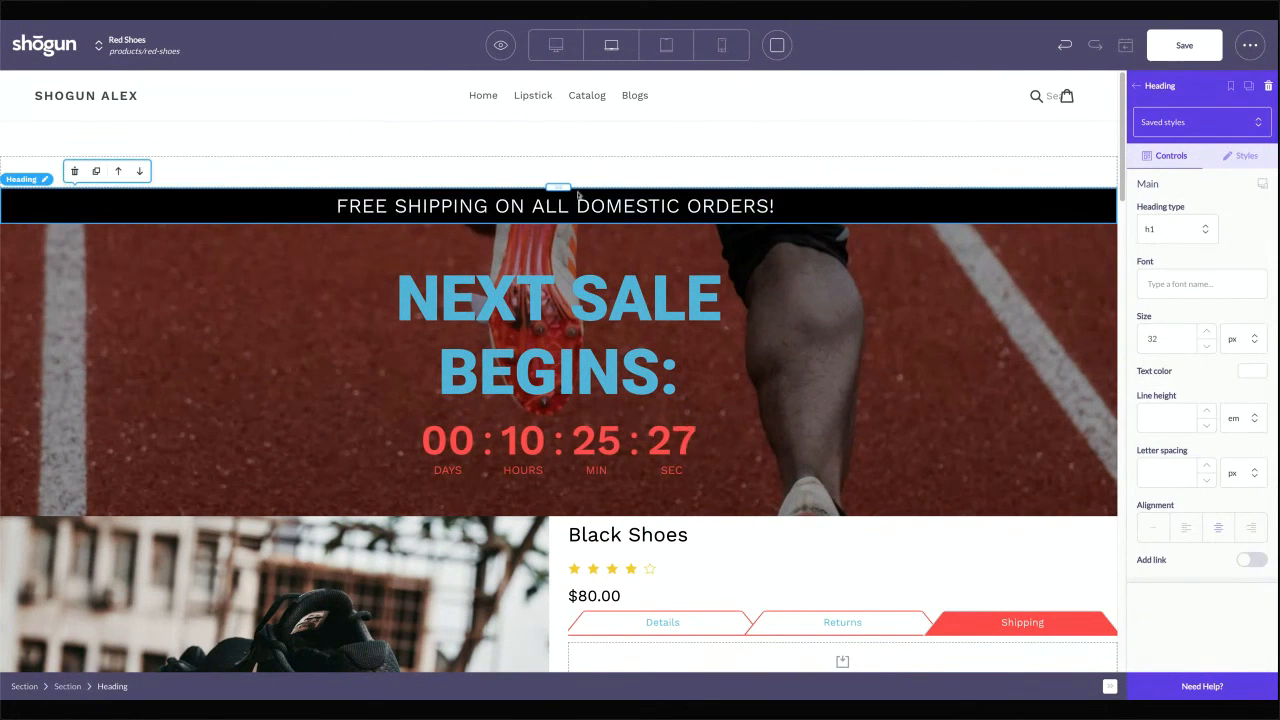
left_click_drag(558, 187, 531, 238)
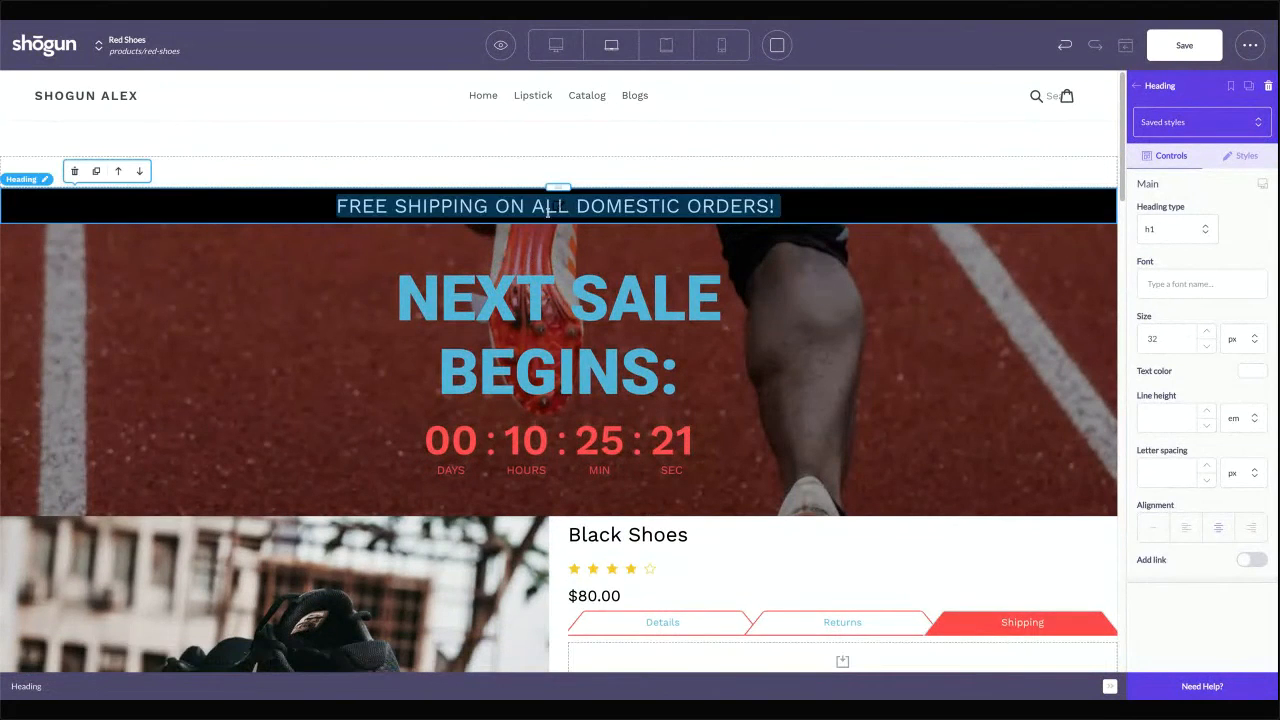
left_click(453, 207)
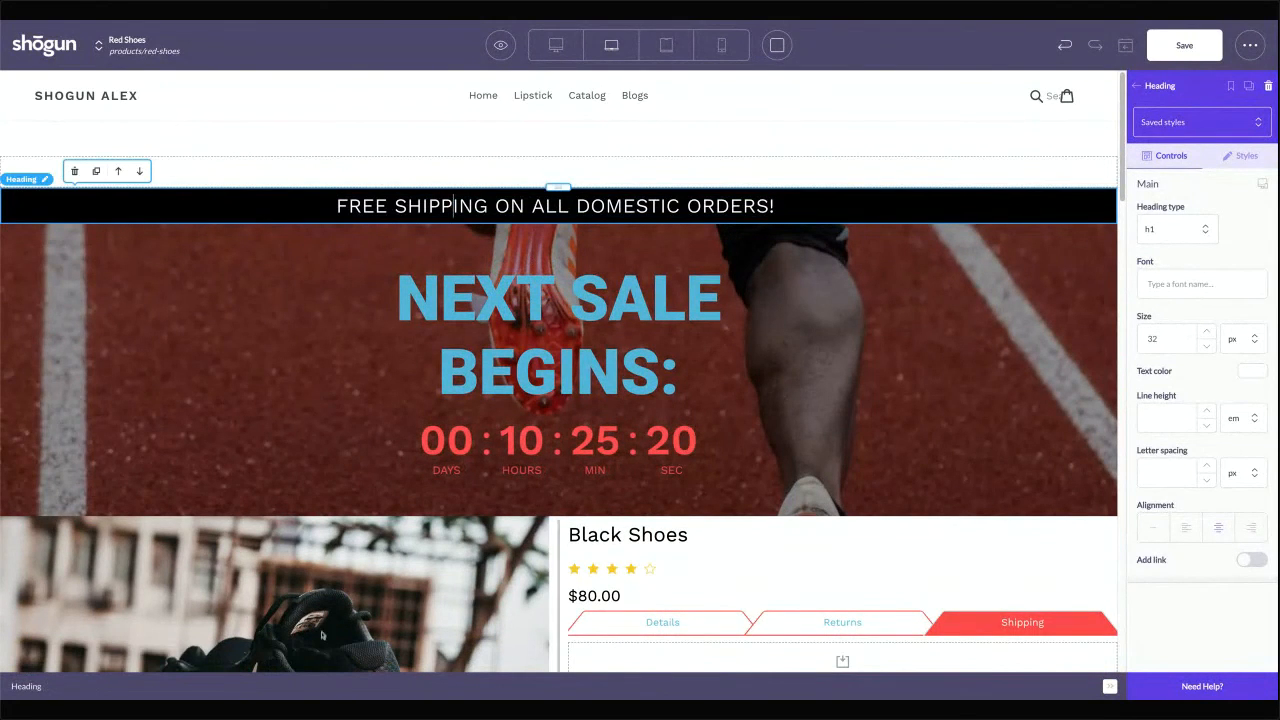
left_click(659, 231)
left_click(661, 205)
left_click(661, 205)
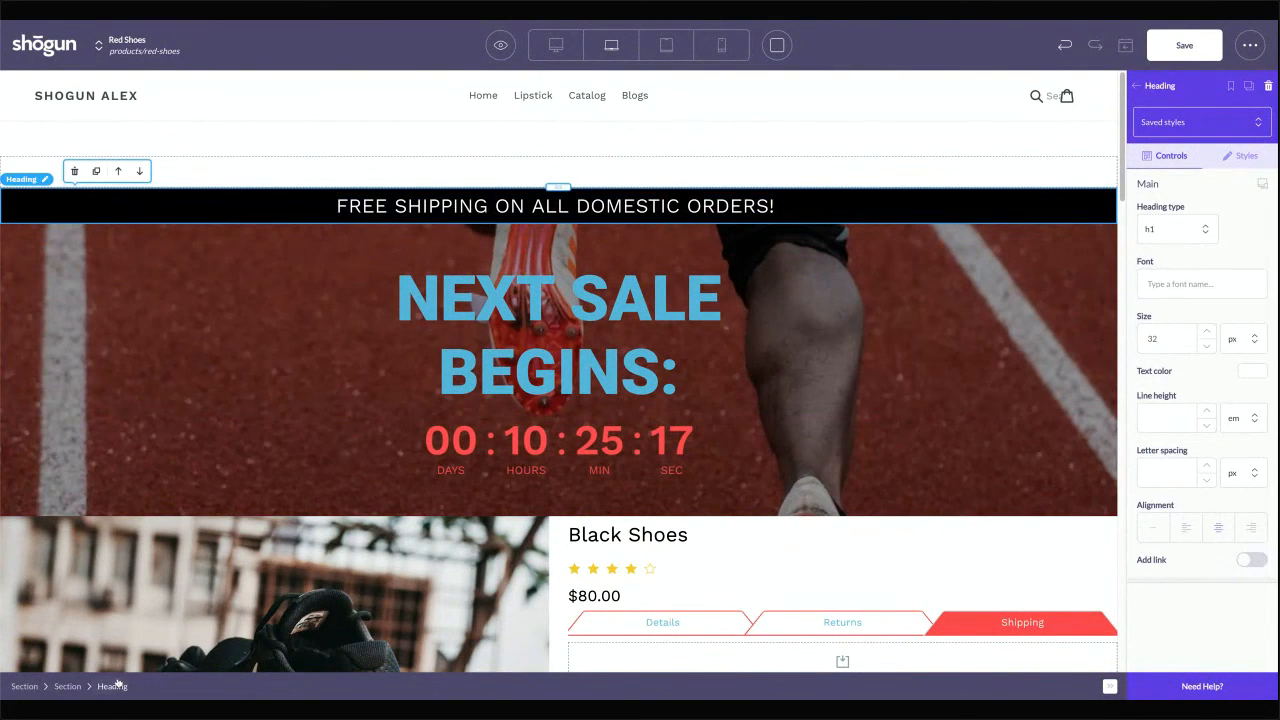
left_click(63, 687)
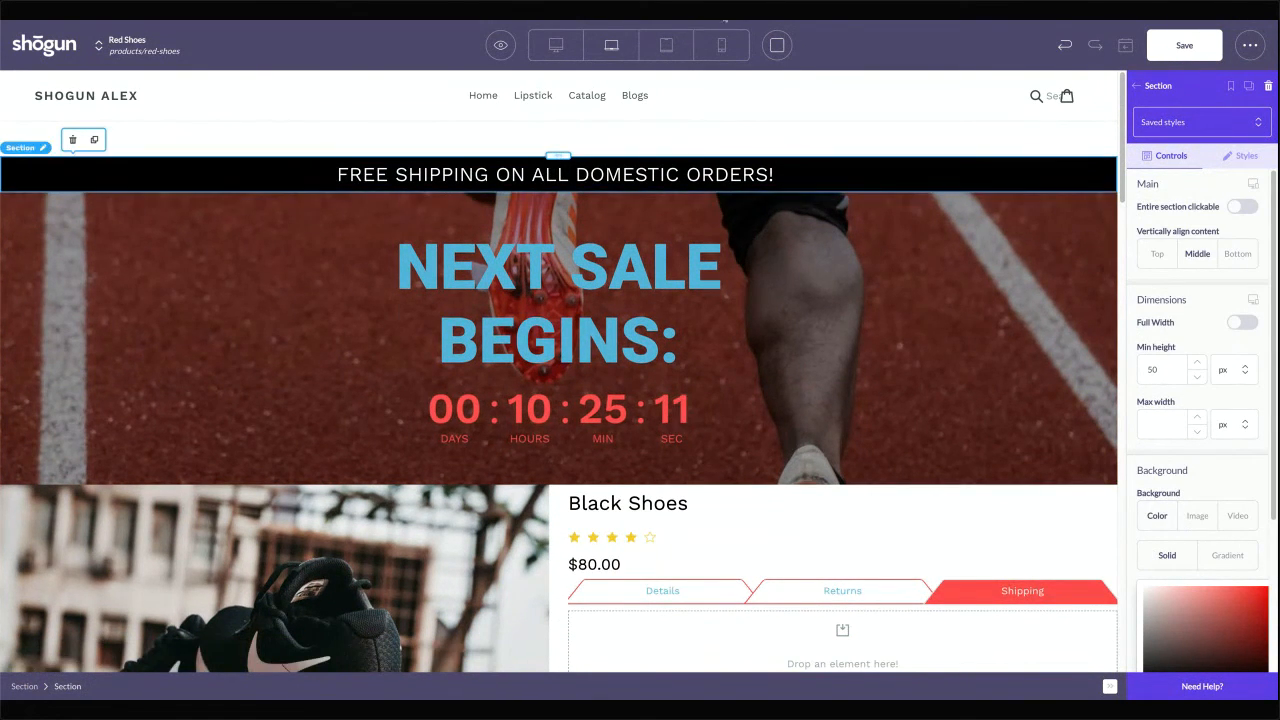
left_click(1064, 45)
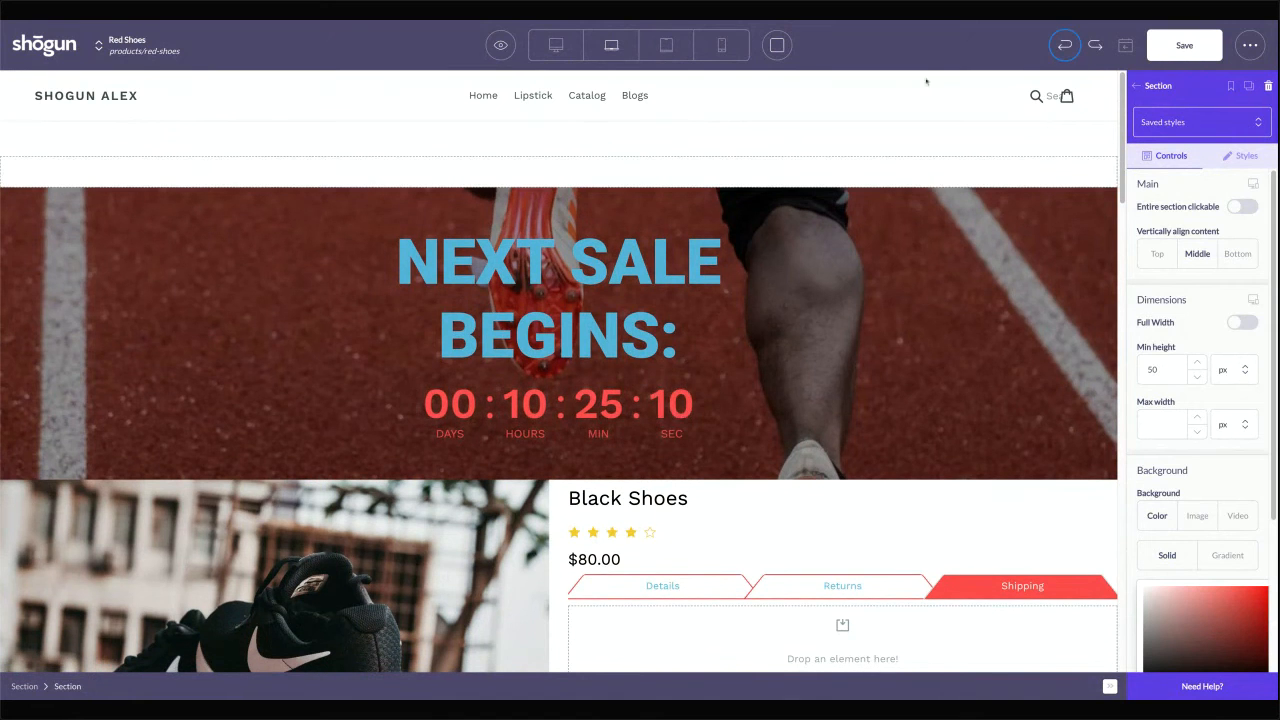
Select the outermost section around the announcement heading and check how far down the page it extends, temporarily showing the dropzones
left_click(840, 260)
left_click(440, 206)
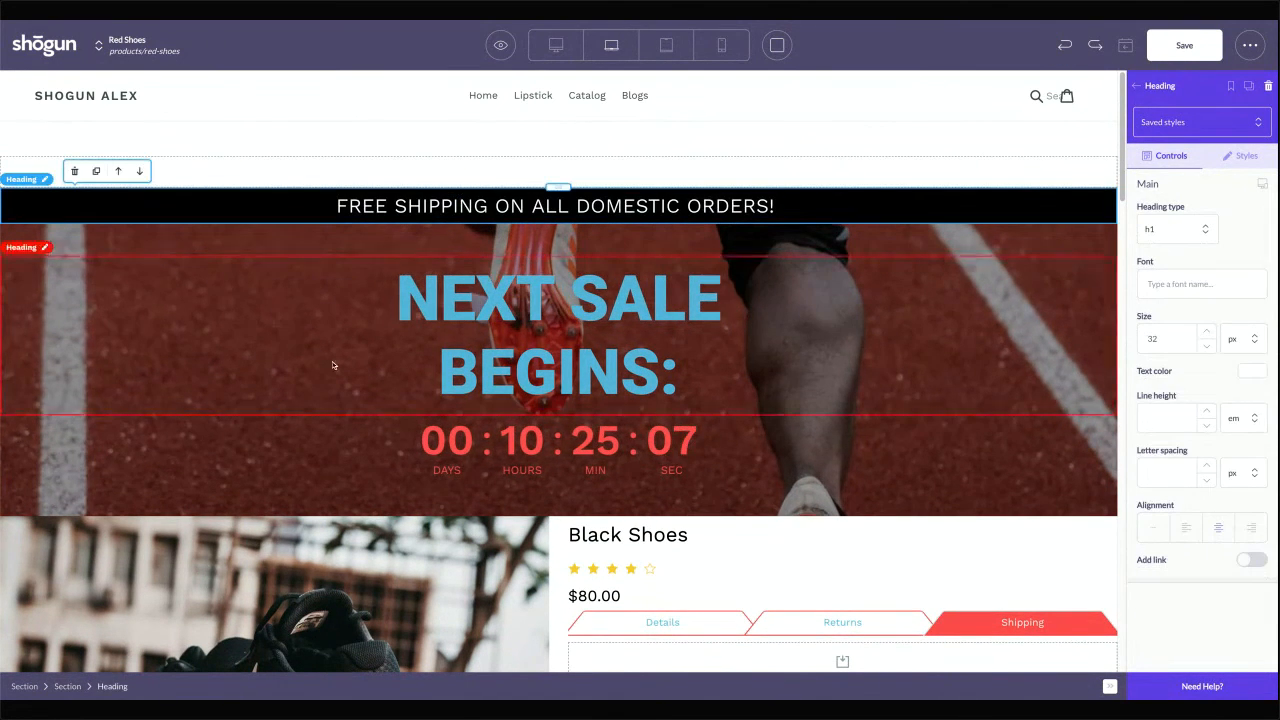
scroll(671, 425, "down", 1)
scroll(671, 425, "down", 2)
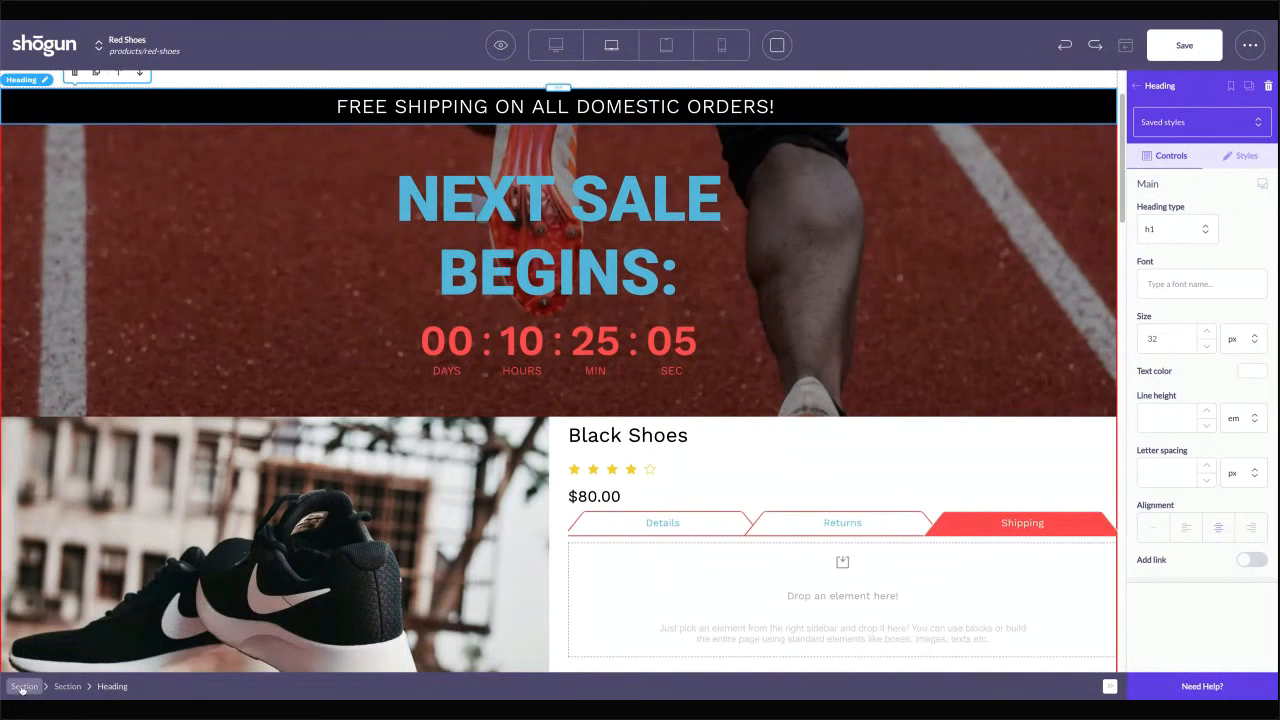
left_click(777, 45)
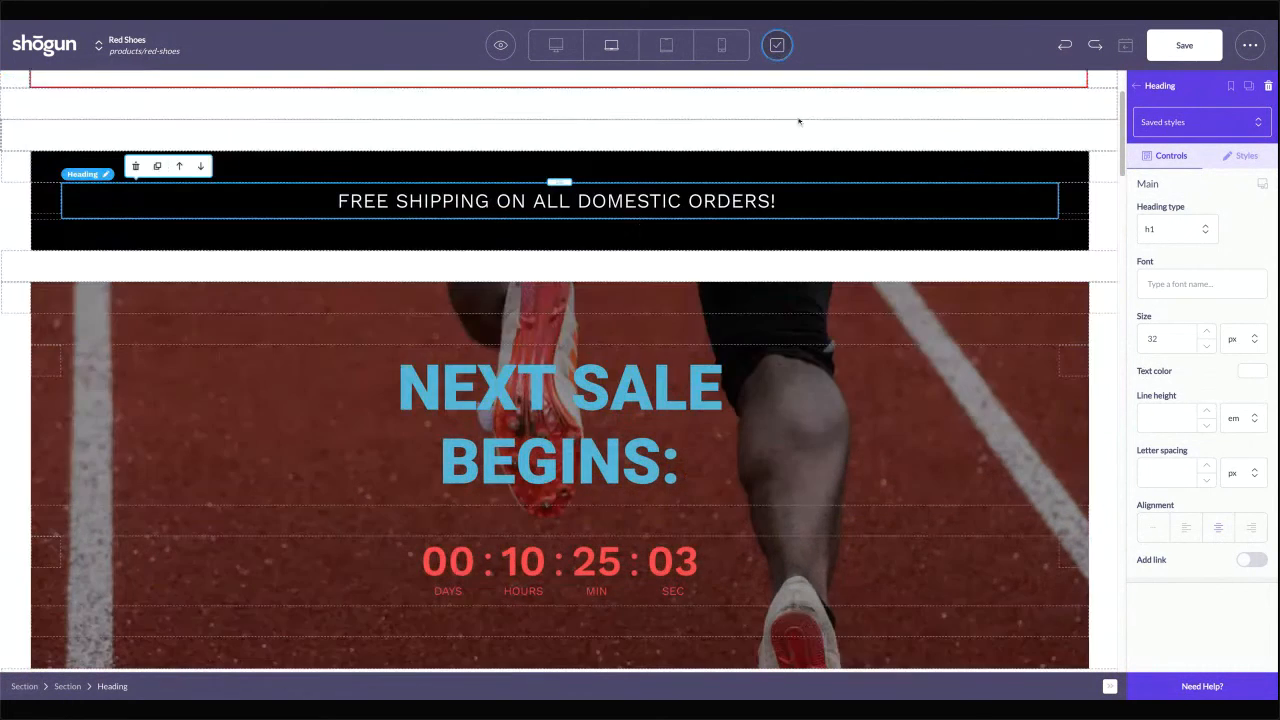
left_click(33, 687)
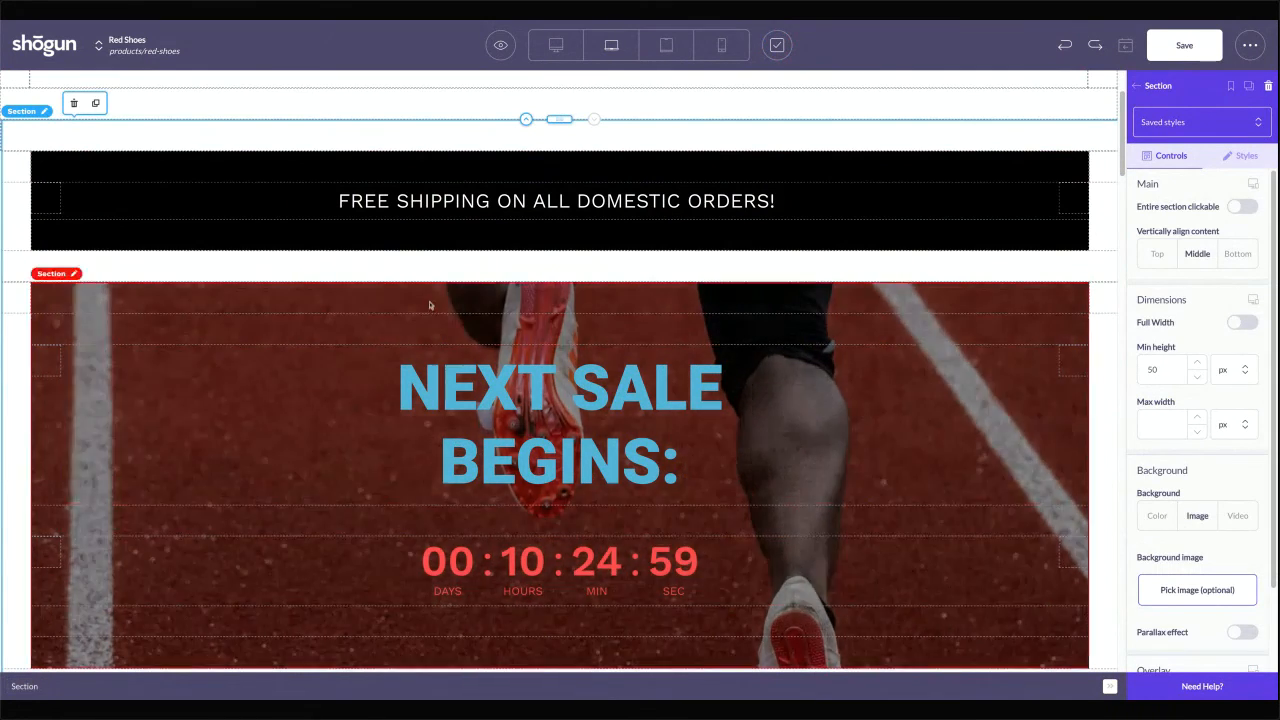
scroll(738, 150, "down", 5)
scroll(738, 159, "down", 1)
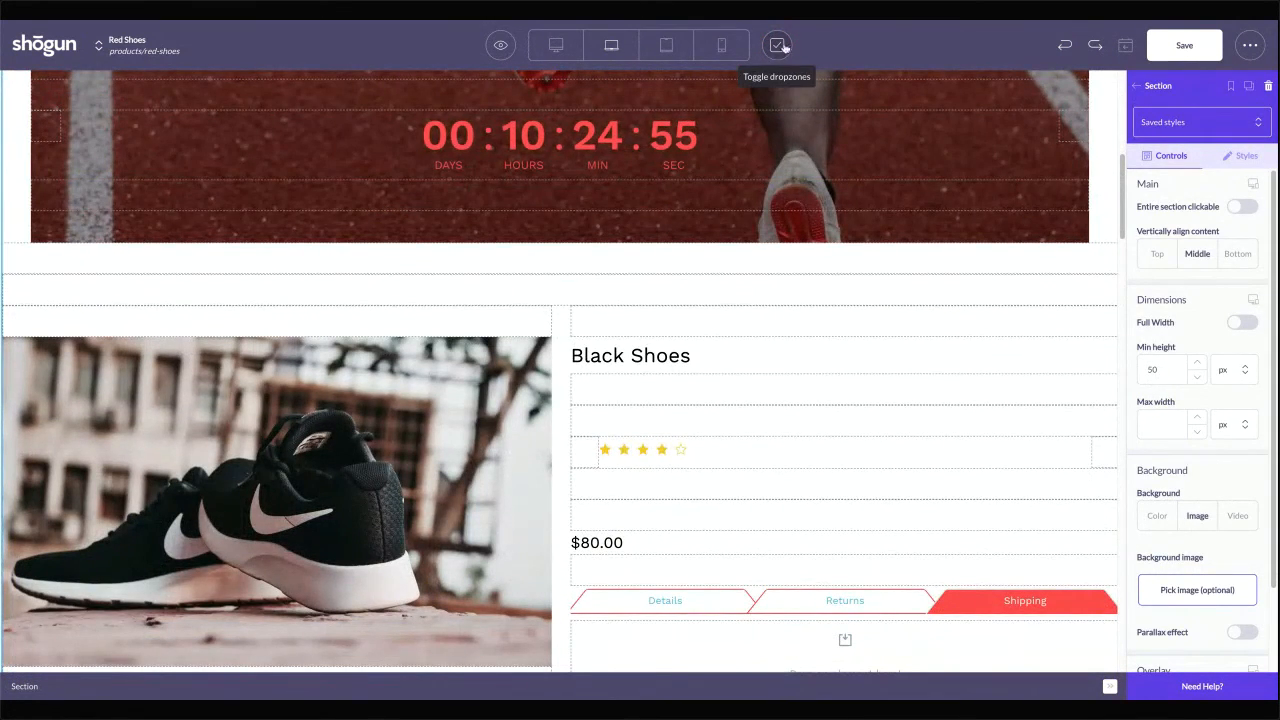
scroll(404, 202, "down", 2)
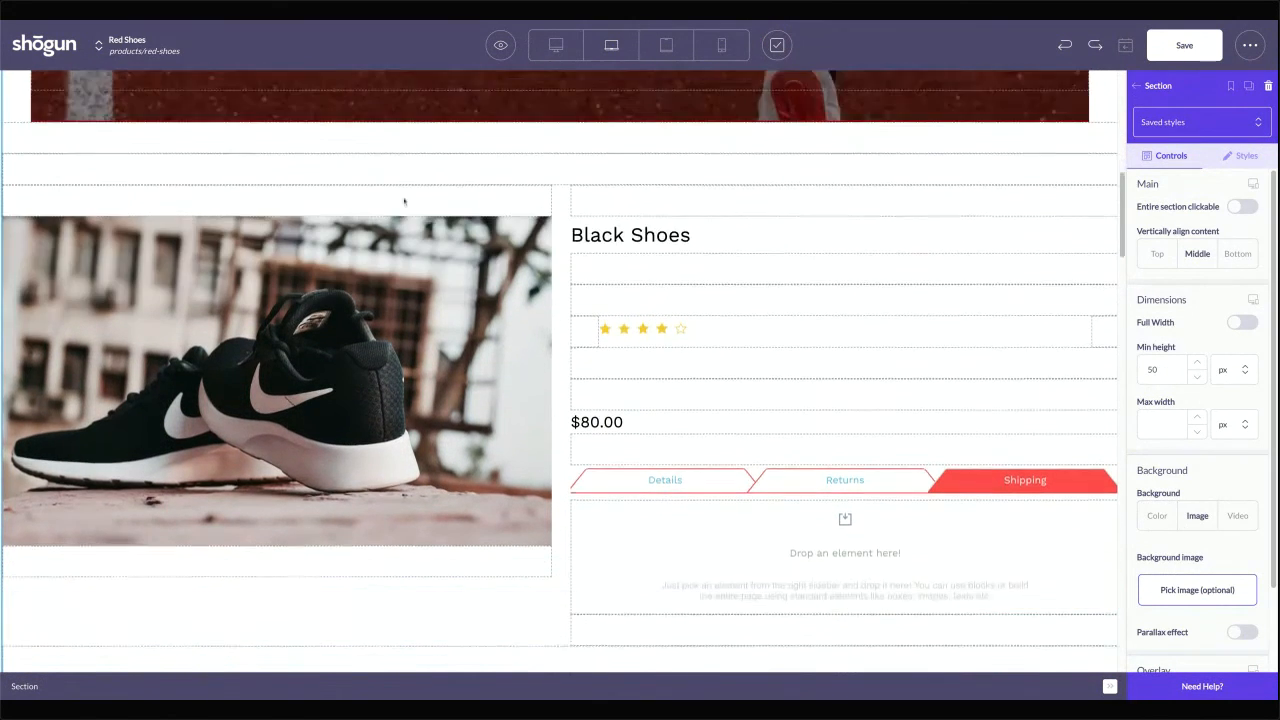
scroll(404, 202, "down", 15)
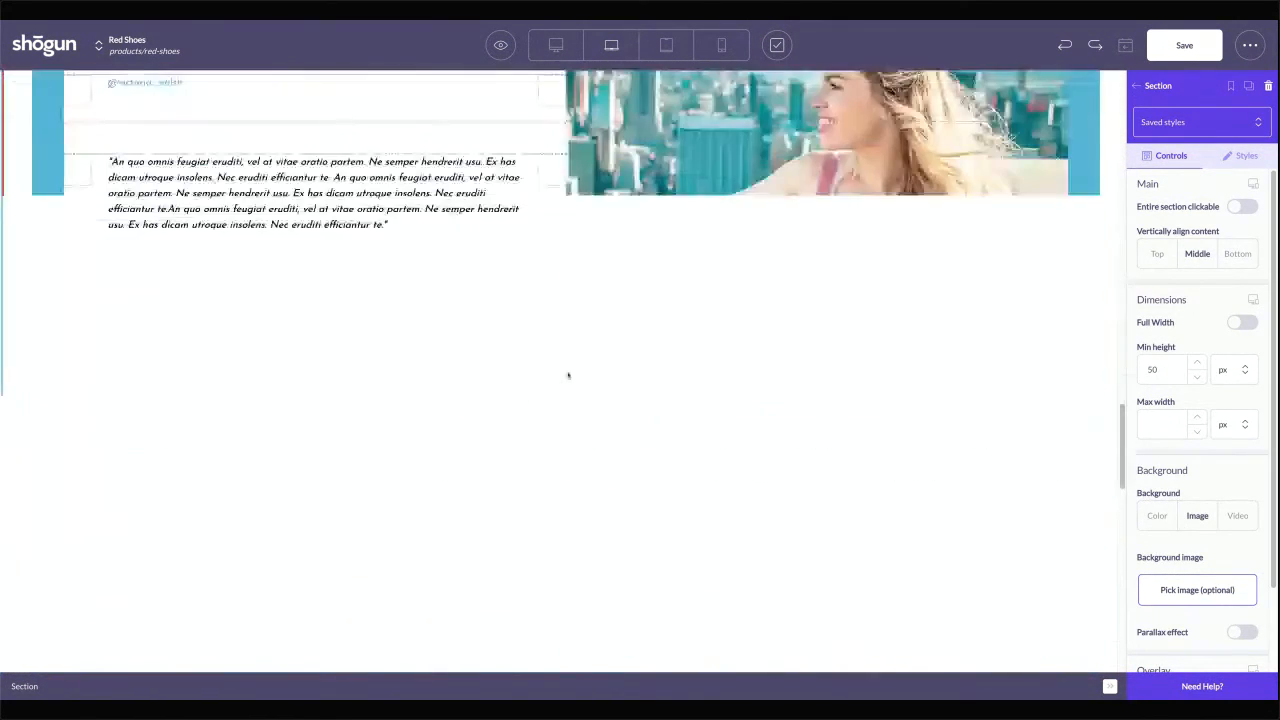
left_click(777, 45)
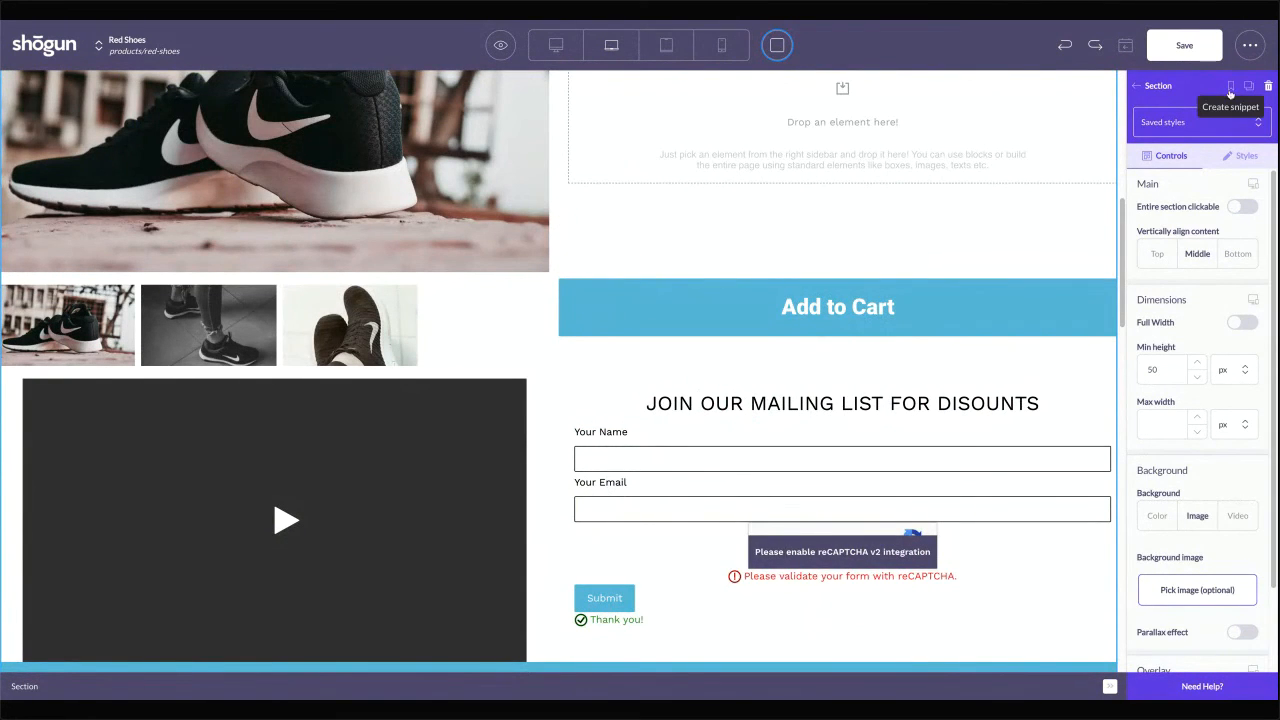
Save the outermost section as a new snippet named My NEW PAGE
left_click(1230, 88)
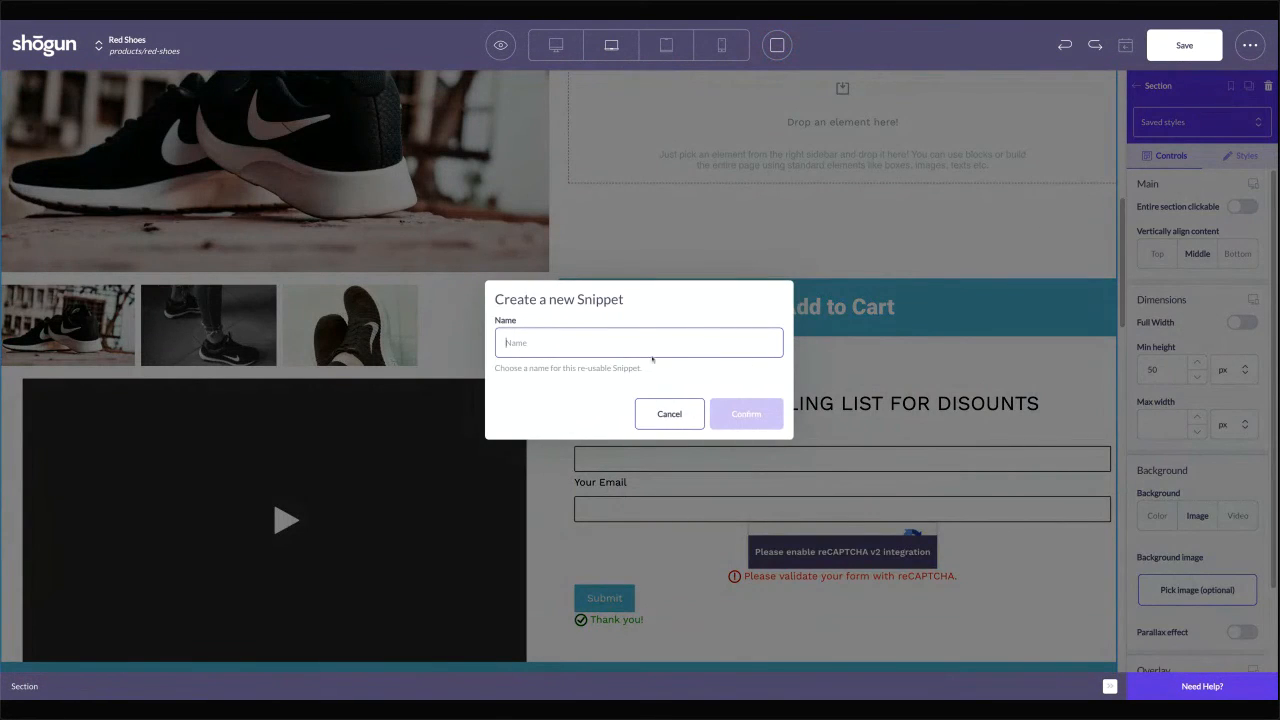
type("My NEW P")
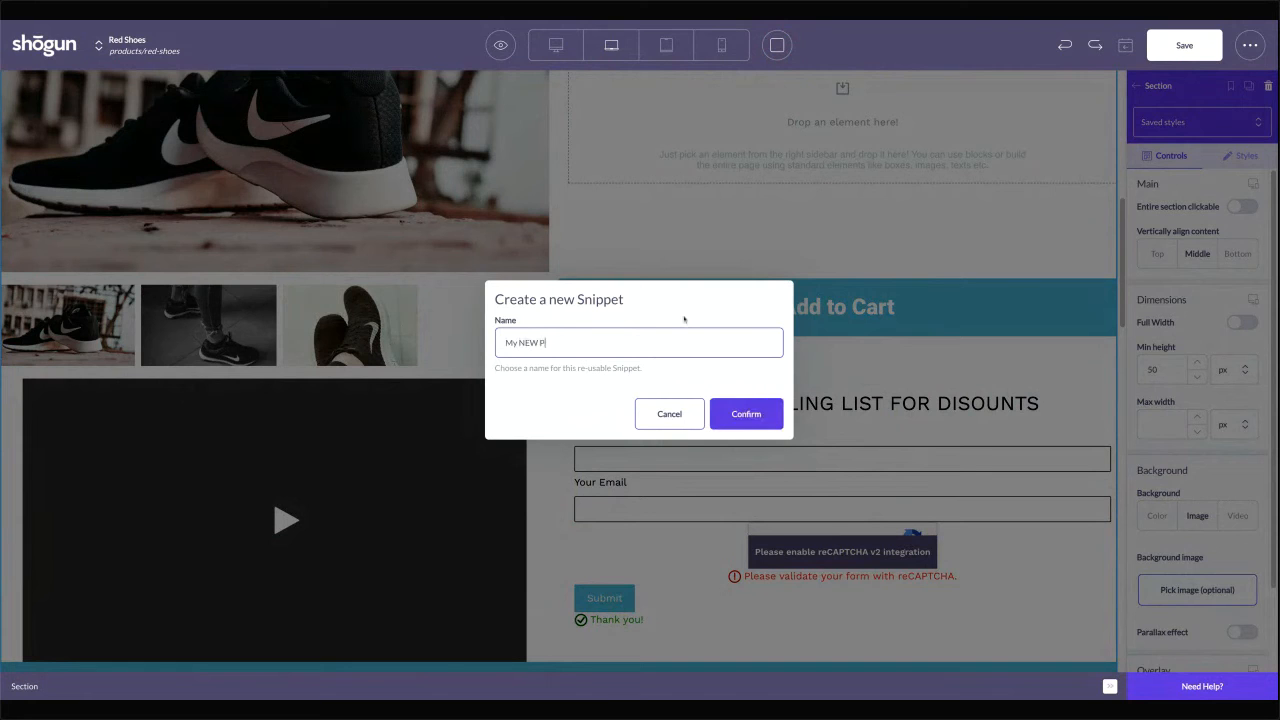
type("AGE")
left_click(748, 412)
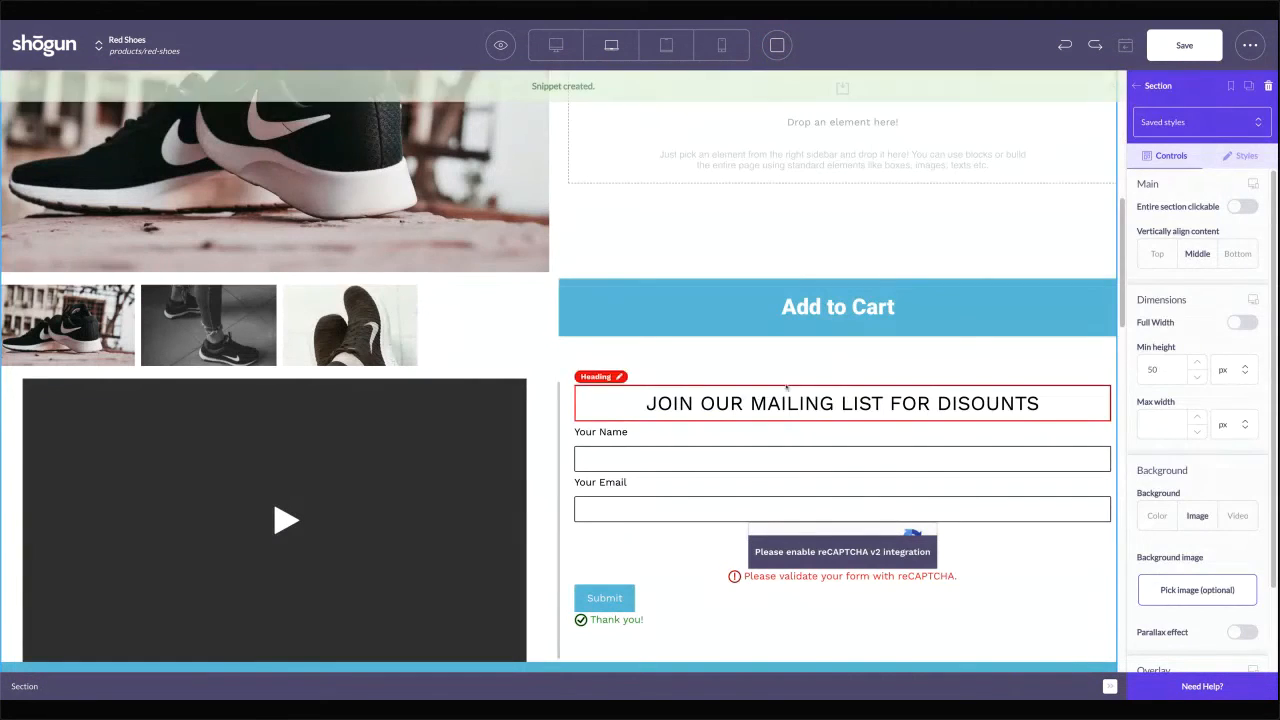
Delete the outermost section from the page and insert the saved My NEW PAGE snippet above the Red Shoes product
left_click(1160, 95)
scroll(984, 250, "up", 6)
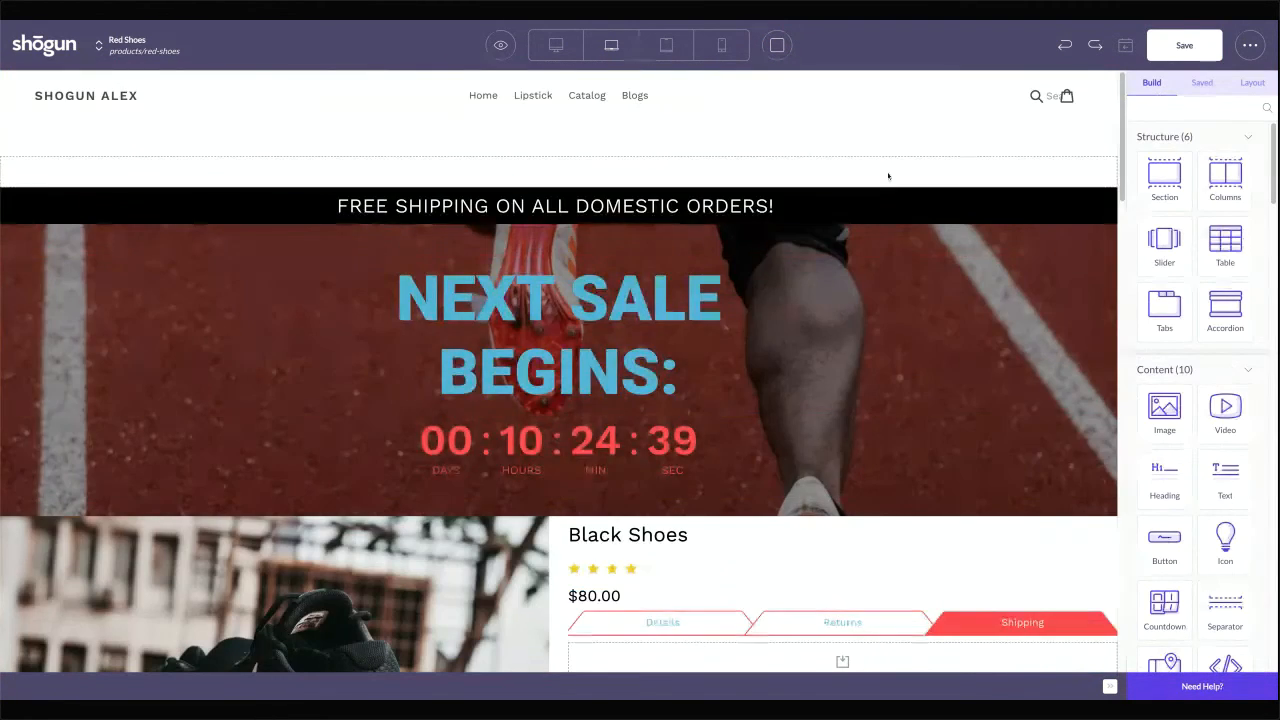
left_click(662, 205)
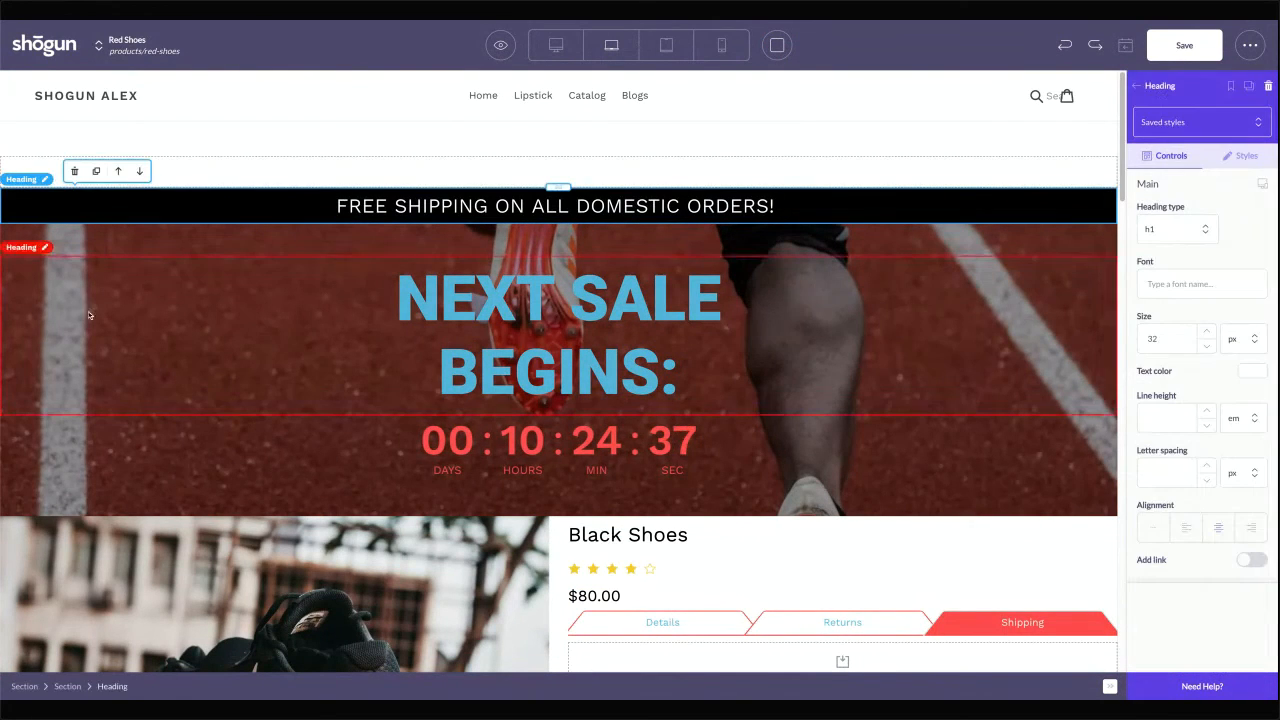
left_click(24, 686)
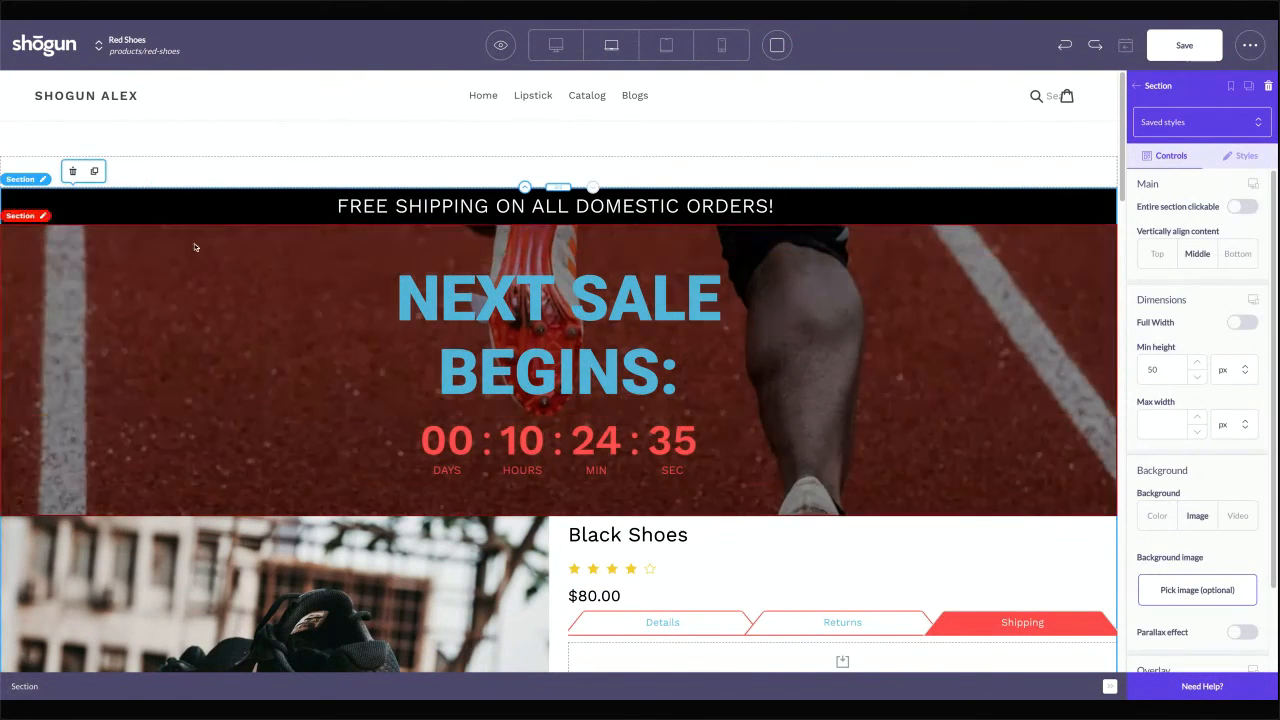
left_click(73, 172)
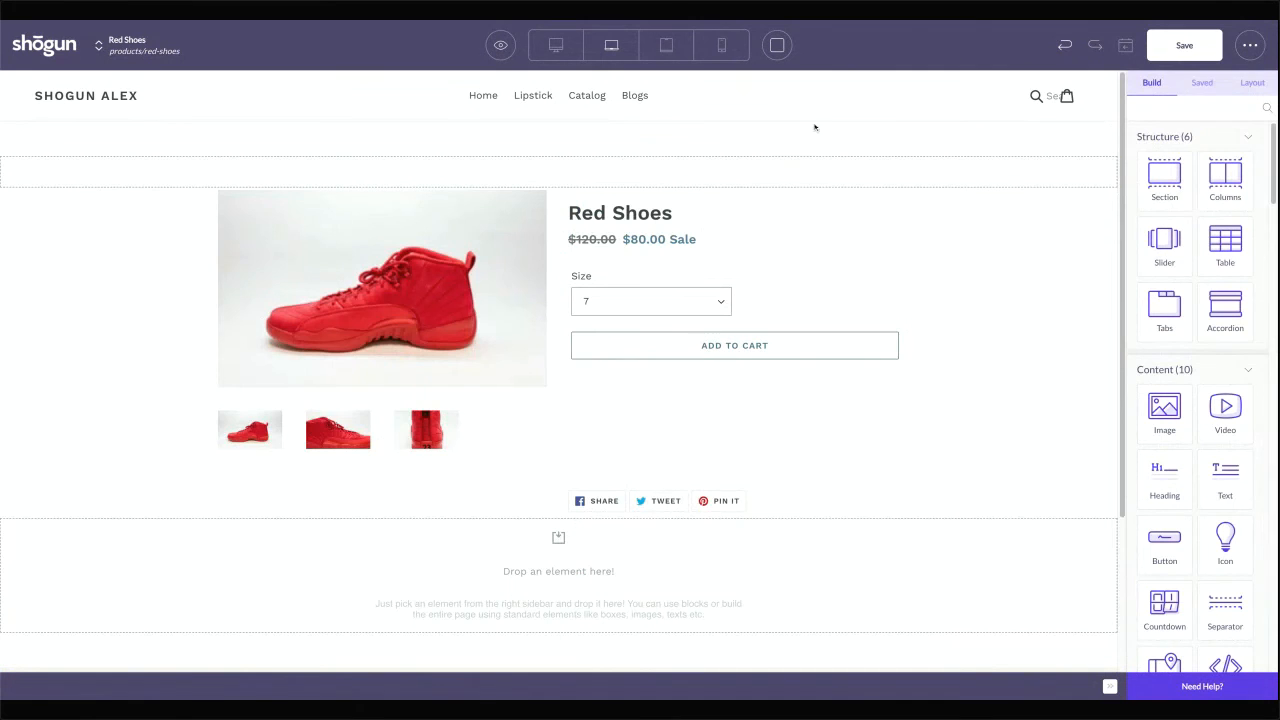
left_click(1202, 83)
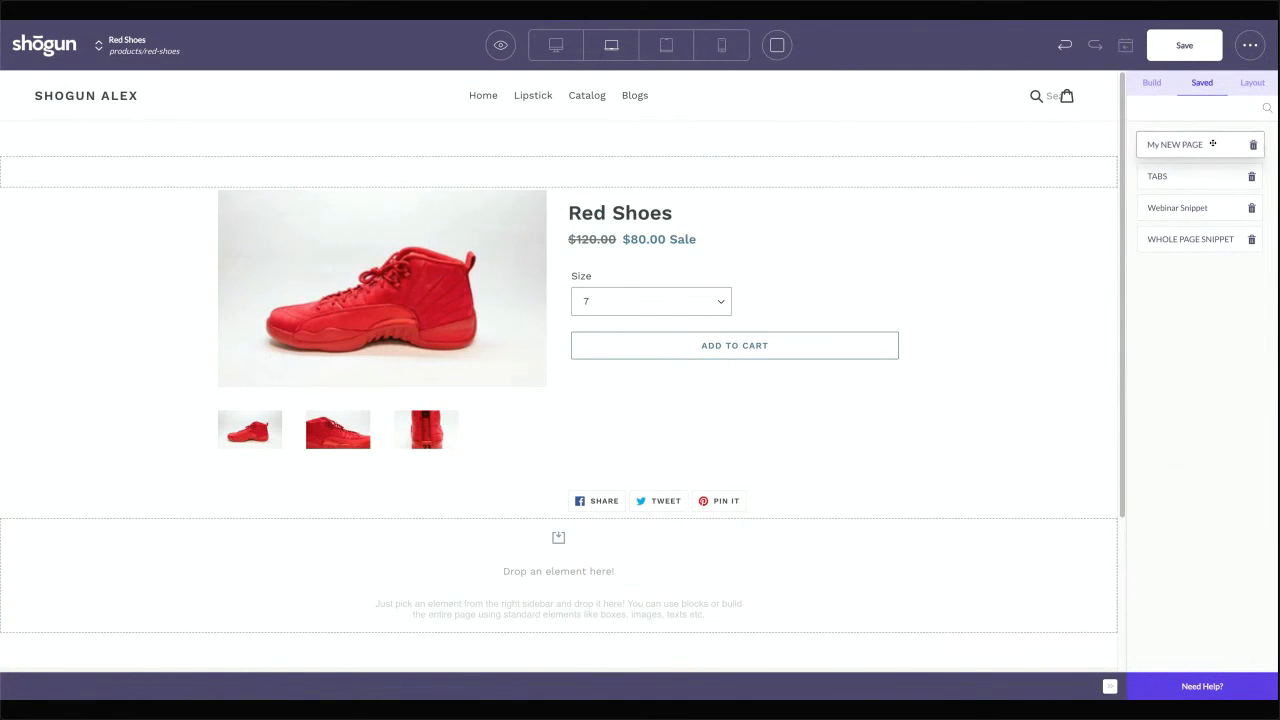
left_click_drag(1166, 141, 455, 143)
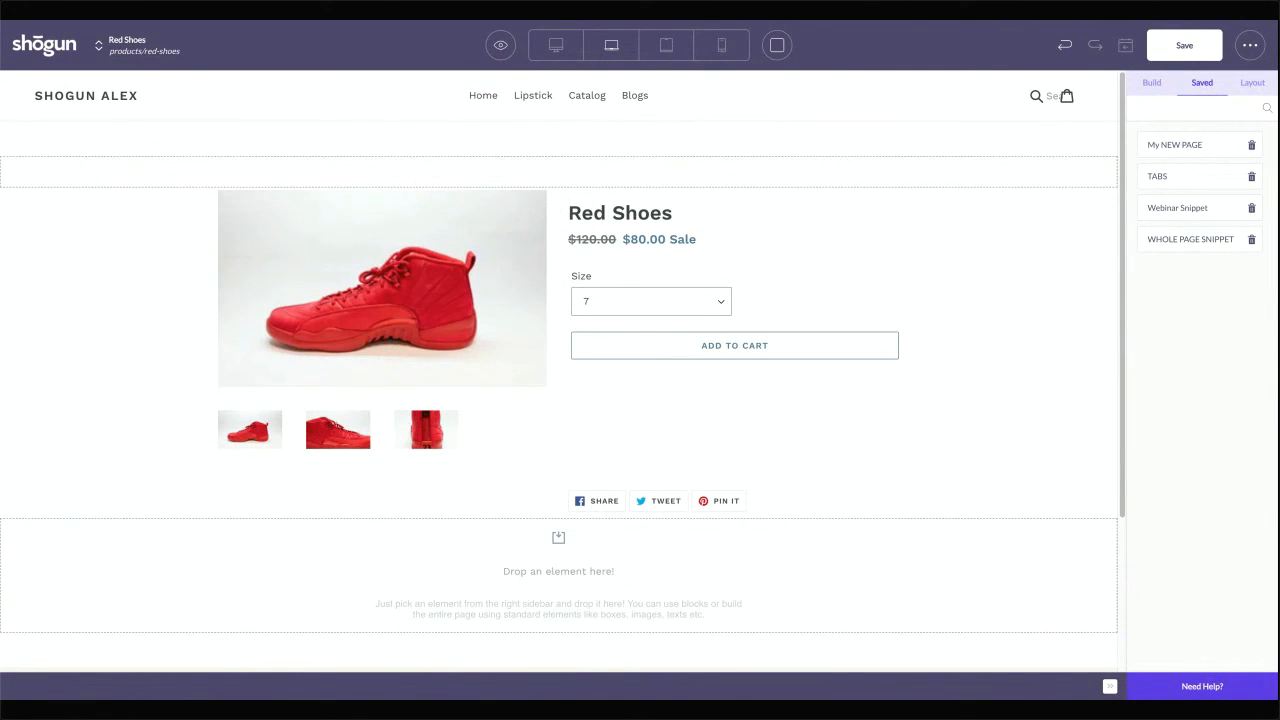
Change the product shown in the inserted snippet's product box from its product image, picking White Shoes
scroll(619, 213, "down", 5)
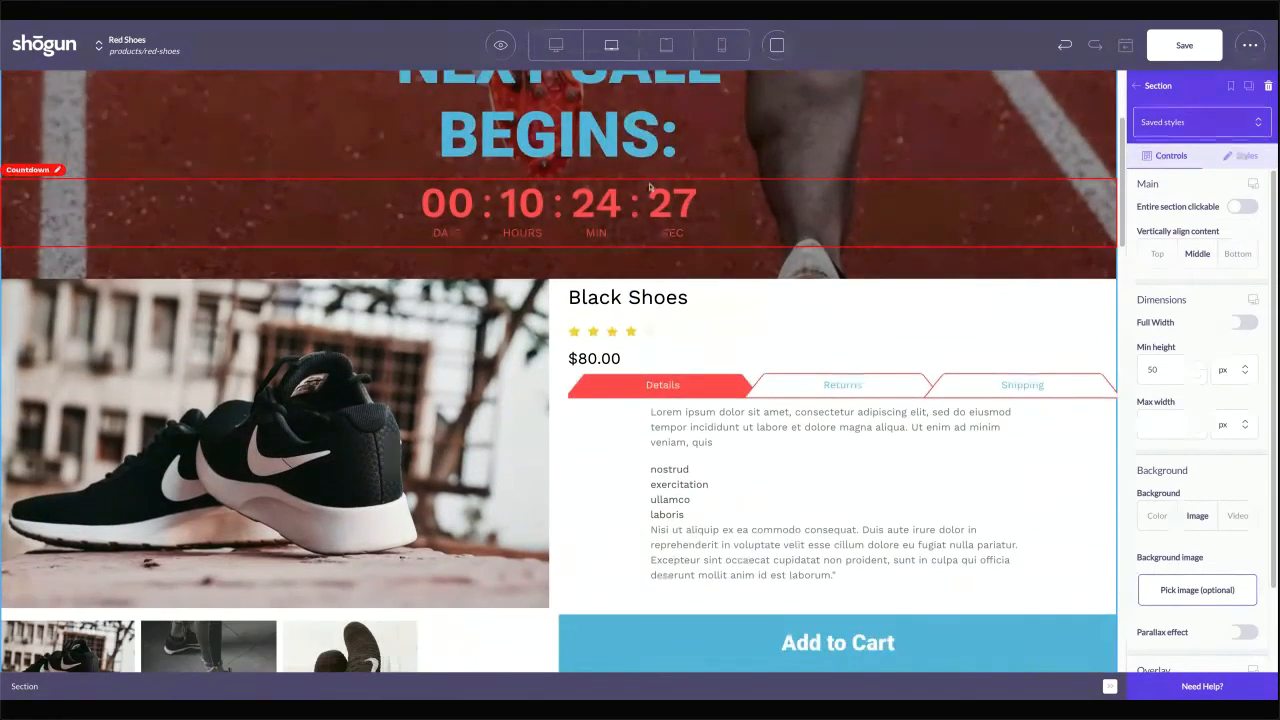
scroll(619, 214, "down", 5)
scroll(505, 418, "up", 8)
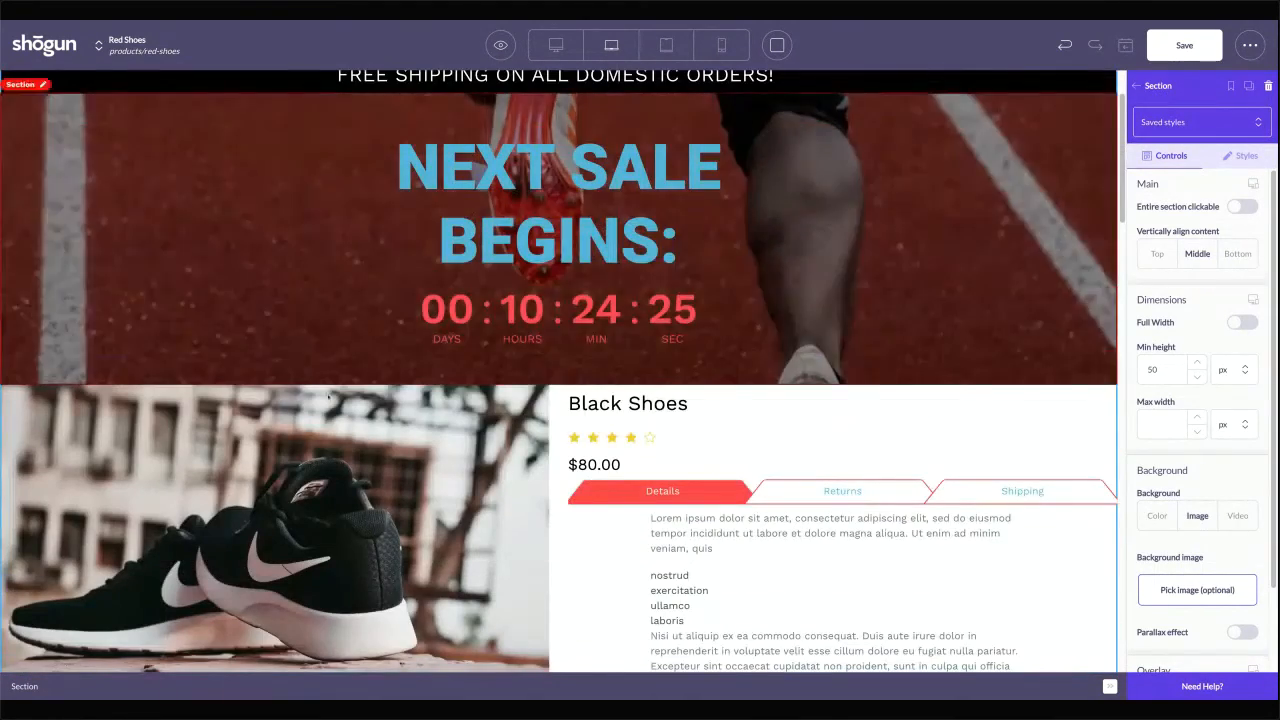
left_click(505, 418)
left_click(1208, 192)
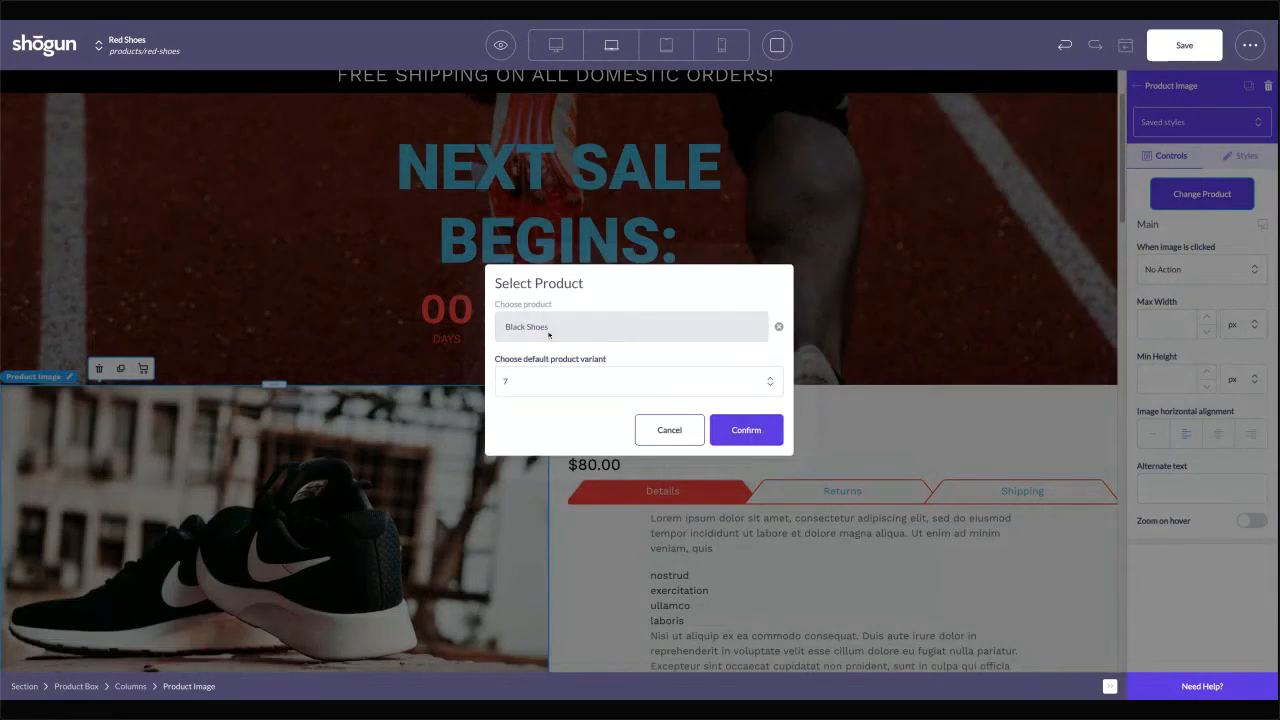
type("w")
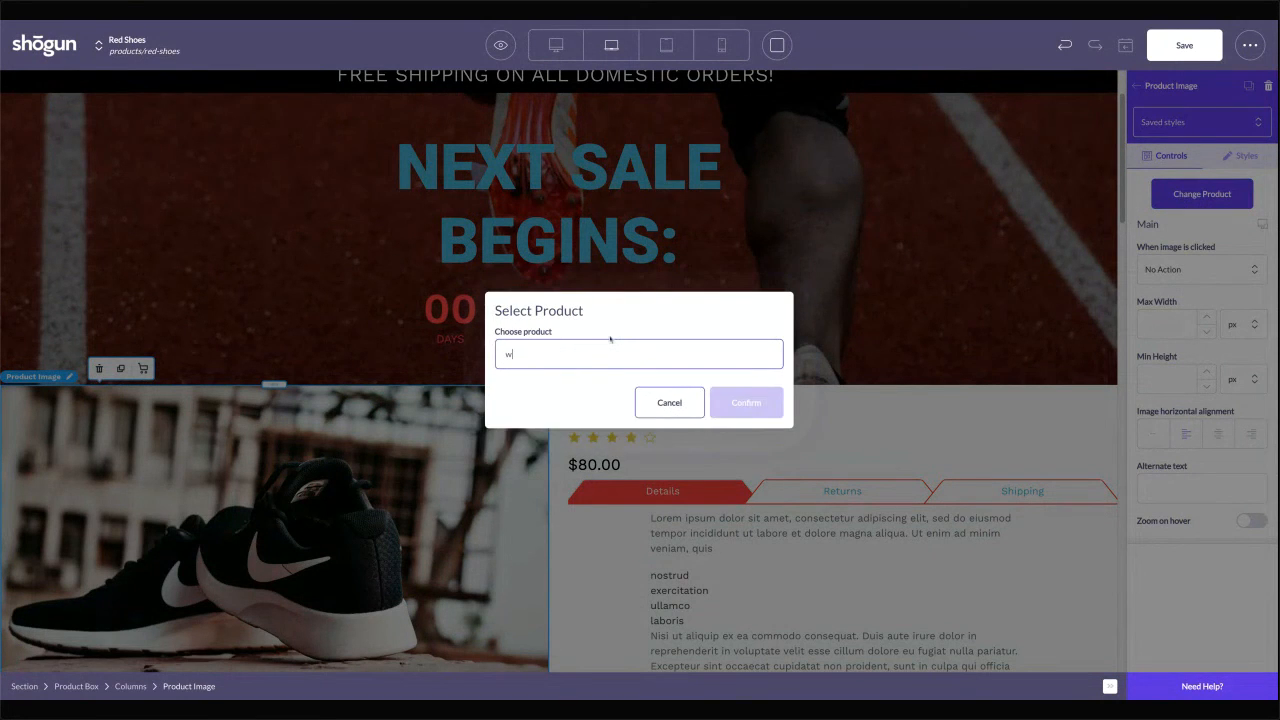
type("hite")
left_click(575, 403)
type("white")
left_click(629, 382)
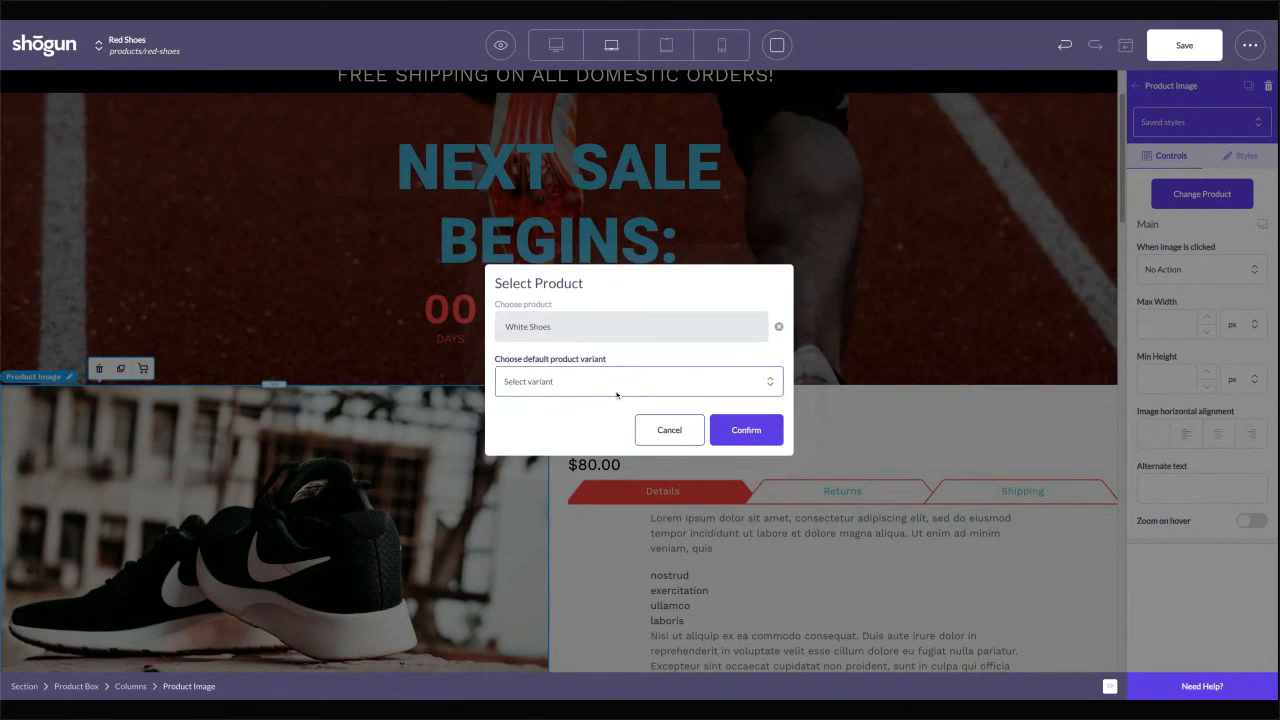
left_click(742, 430)
Review the page from the countdown banner through the product image, thumbnails and Add to Cart button to the mailing list form
scroll(193, 500, "down", 3)
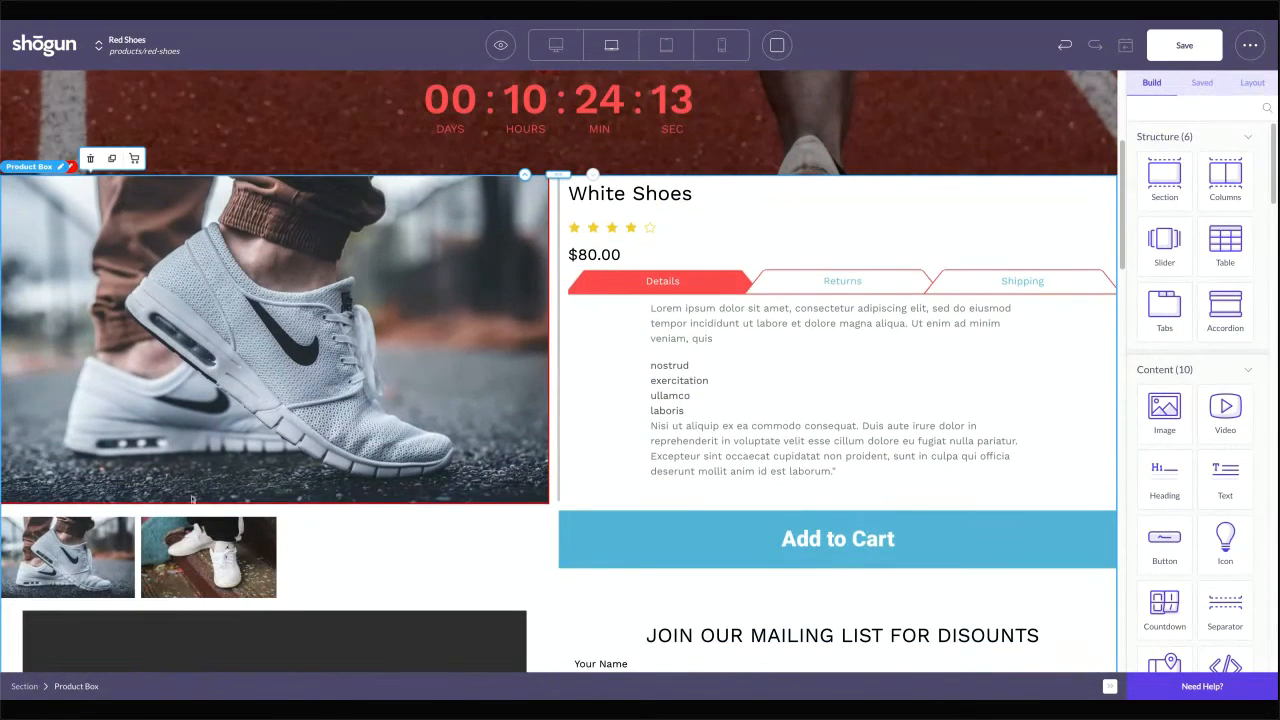
scroll(608, 355, "down", 3)
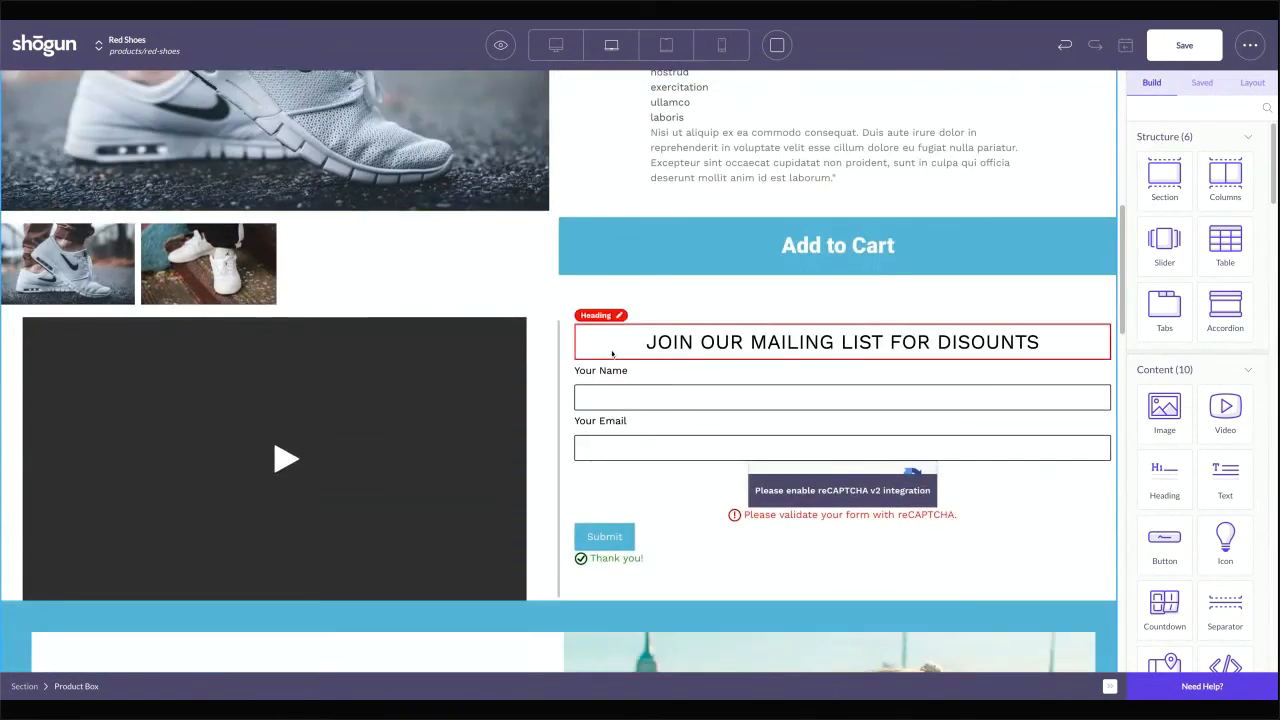
scroll(608, 355, "up", 5)
scroll(606, 357, "down", 5)
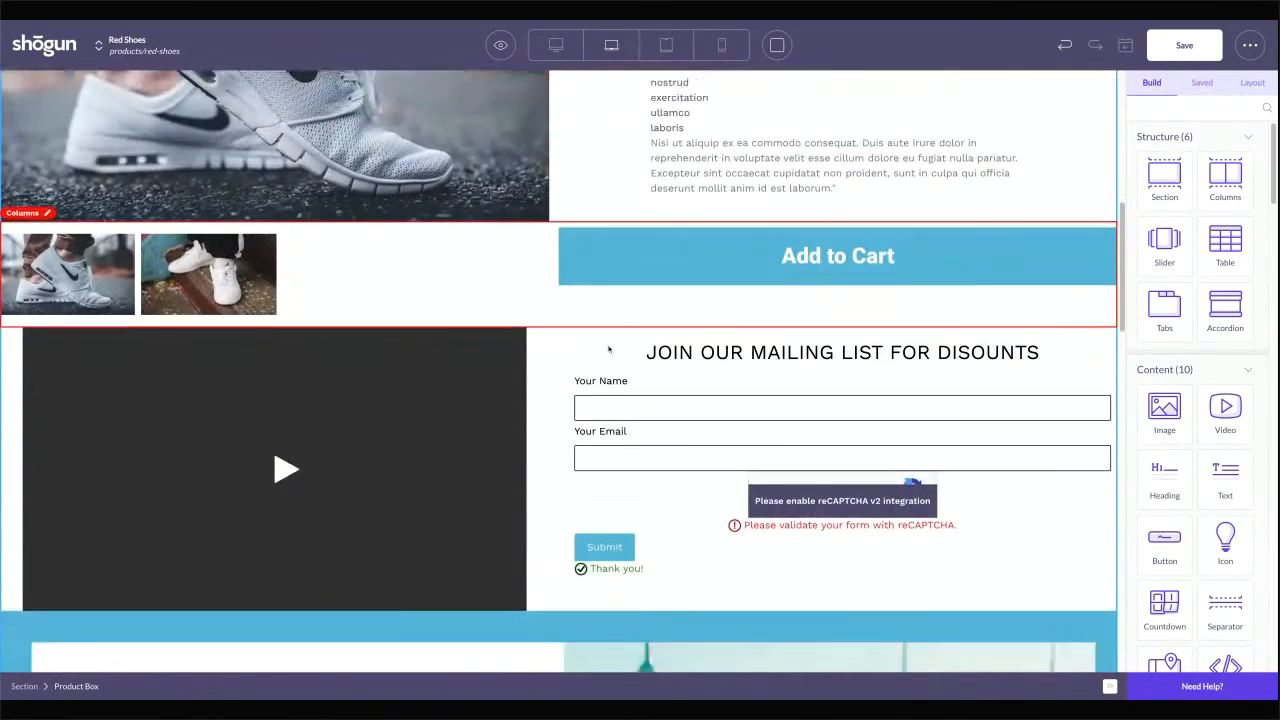
scroll(609, 349, "down", 1)
scroll(605, 347, "up", 6)
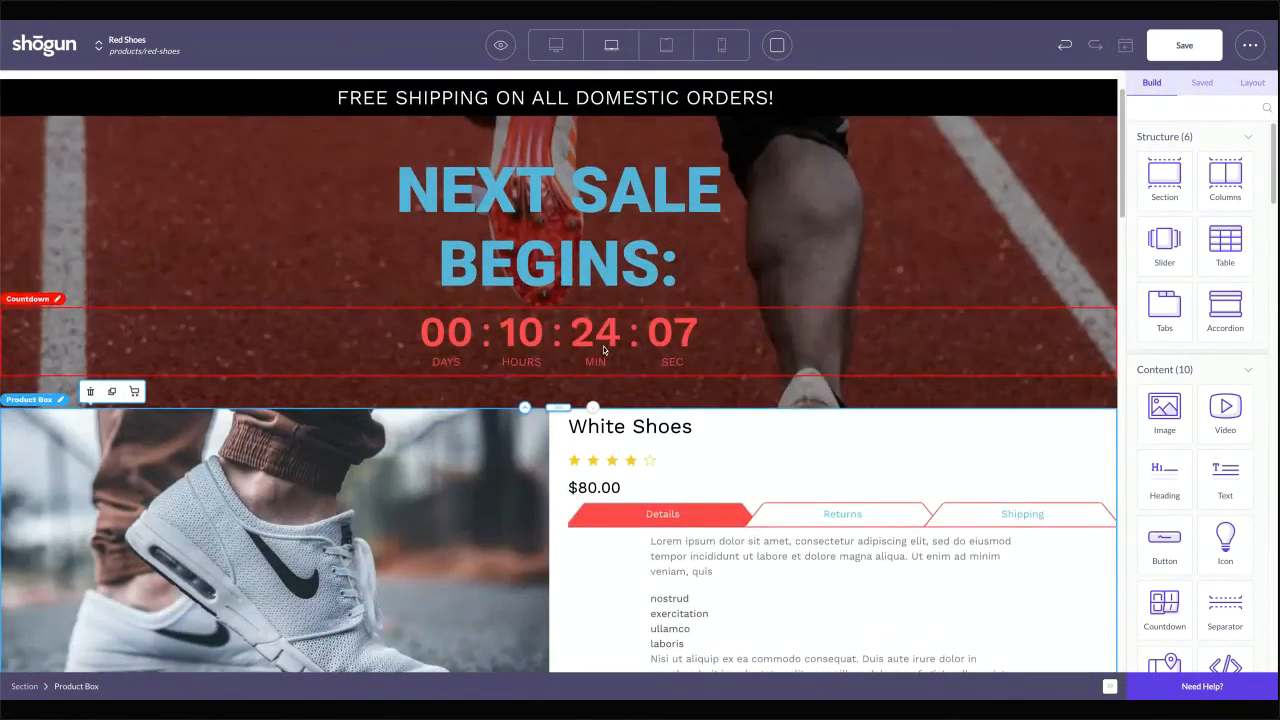
scroll(603, 347, "down", 3)
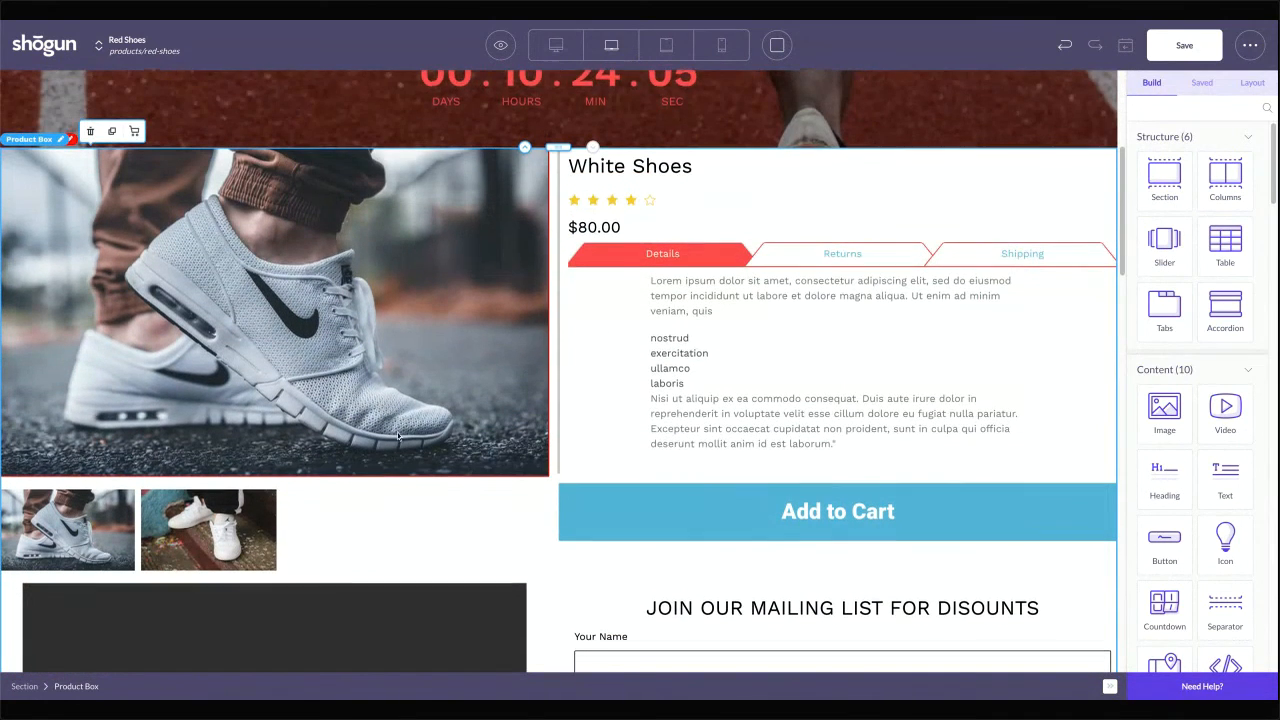
scroll(395, 438, "down", 1)
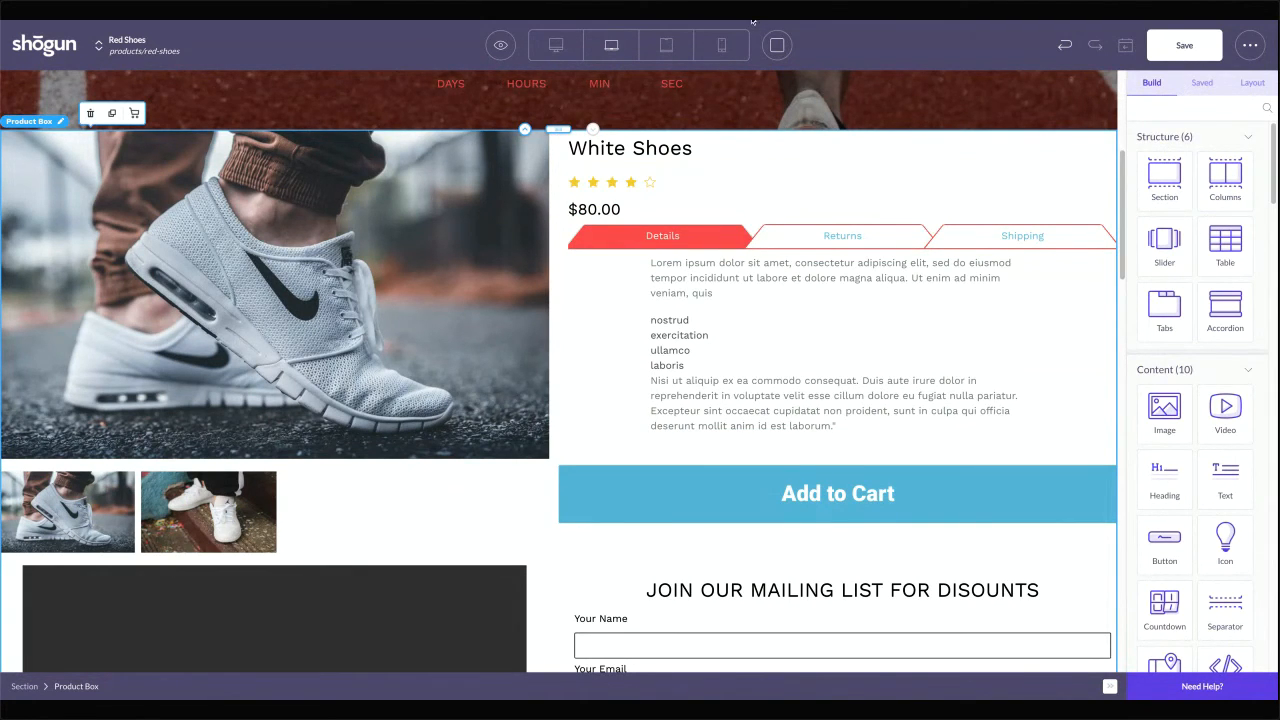
Switch the product's tabs to Shipping and place an HTML element inside that tab
scroll(1224, 540, "down", 1)
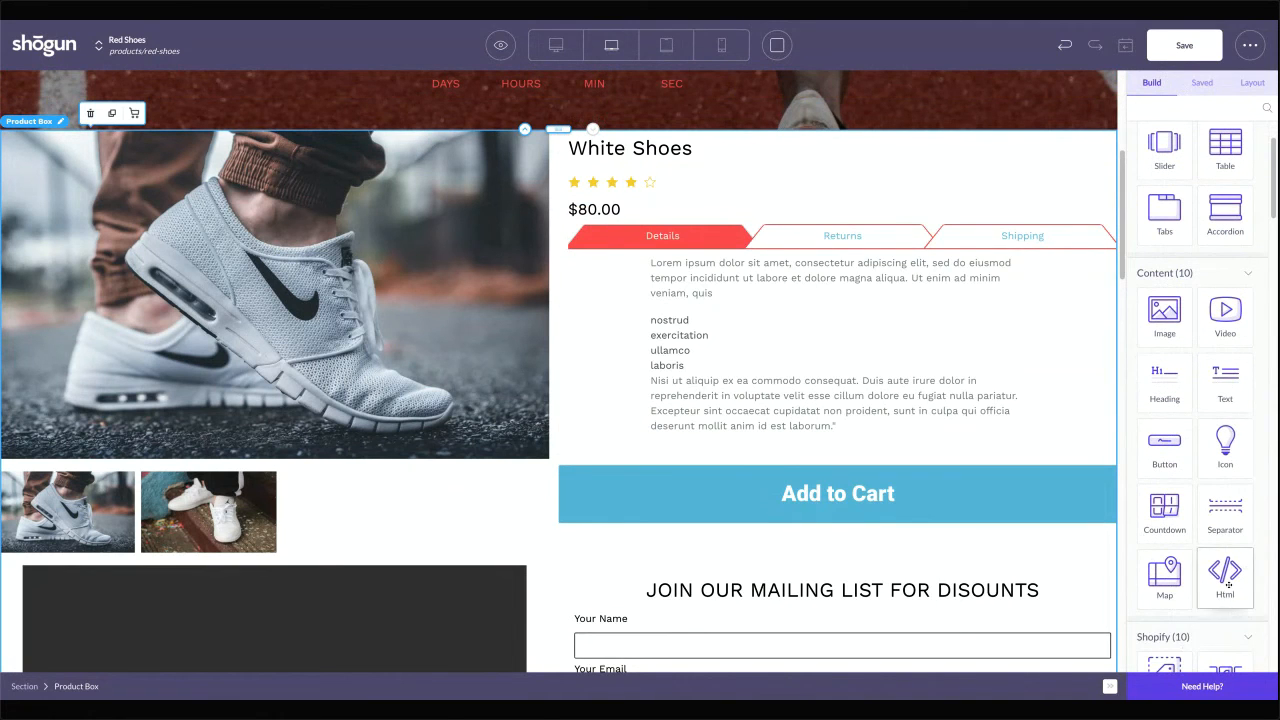
mouse_move(1226, 580)
left_mouse_down()
mouse_move(957, 383)
mouse_move(897, 249)
mouse_move(1149, 423)
mouse_move(1222, 560)
left_mouse_up()
left_click(1024, 237)
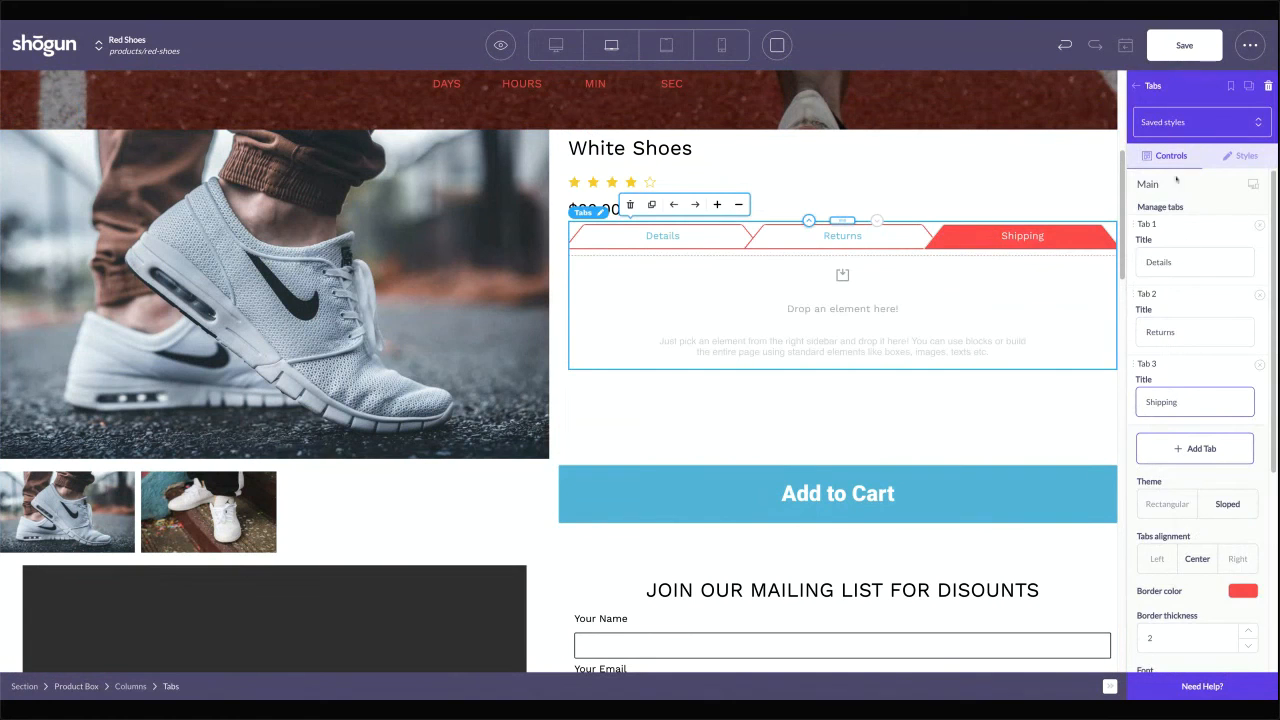
left_click(1153, 87)
left_click_drag(1226, 584, 882, 315)
Try entering "<" in the HTML element's code, remove it, and close the code editor
double_click(766, 266)
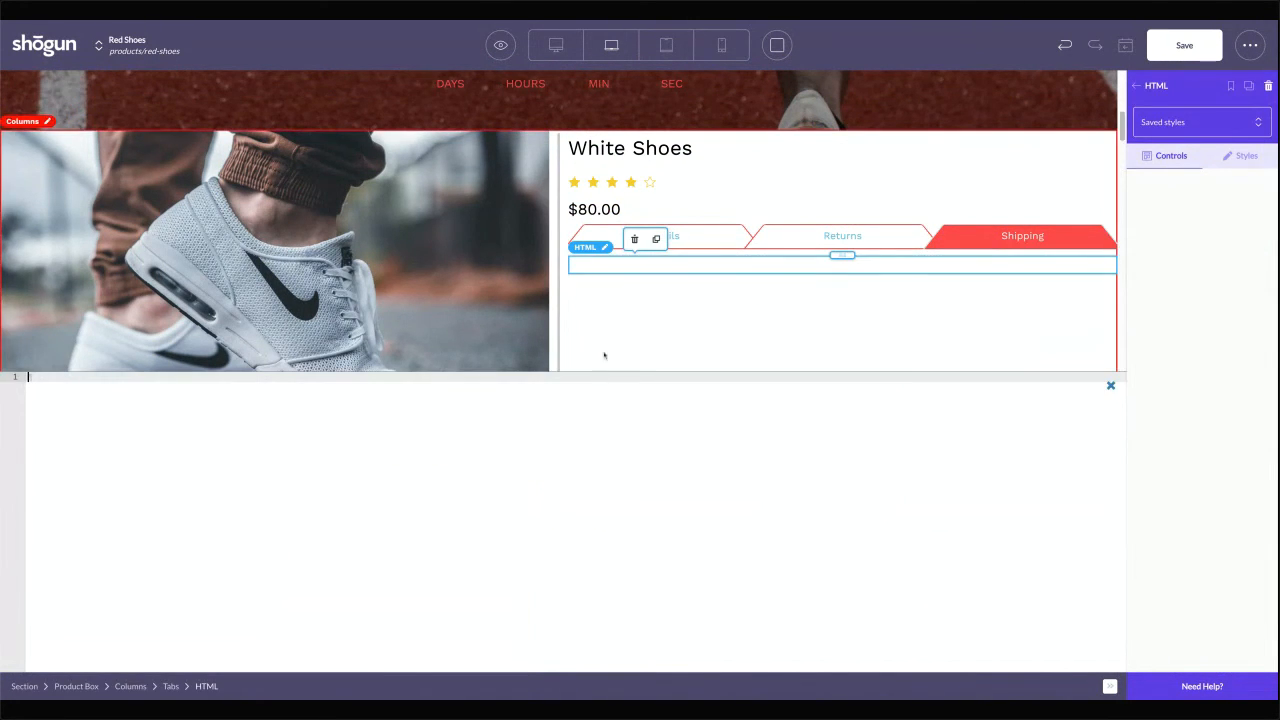
left_click(470, 465)
type("<")
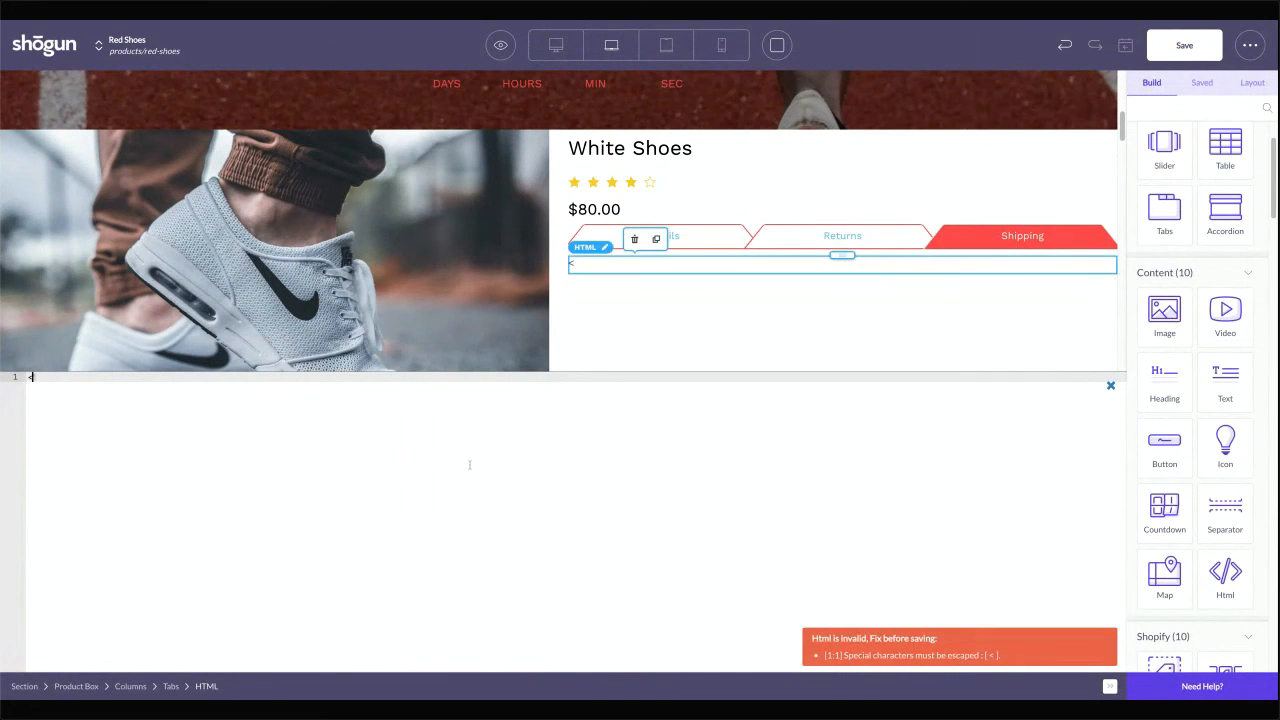
key("BackSpace")
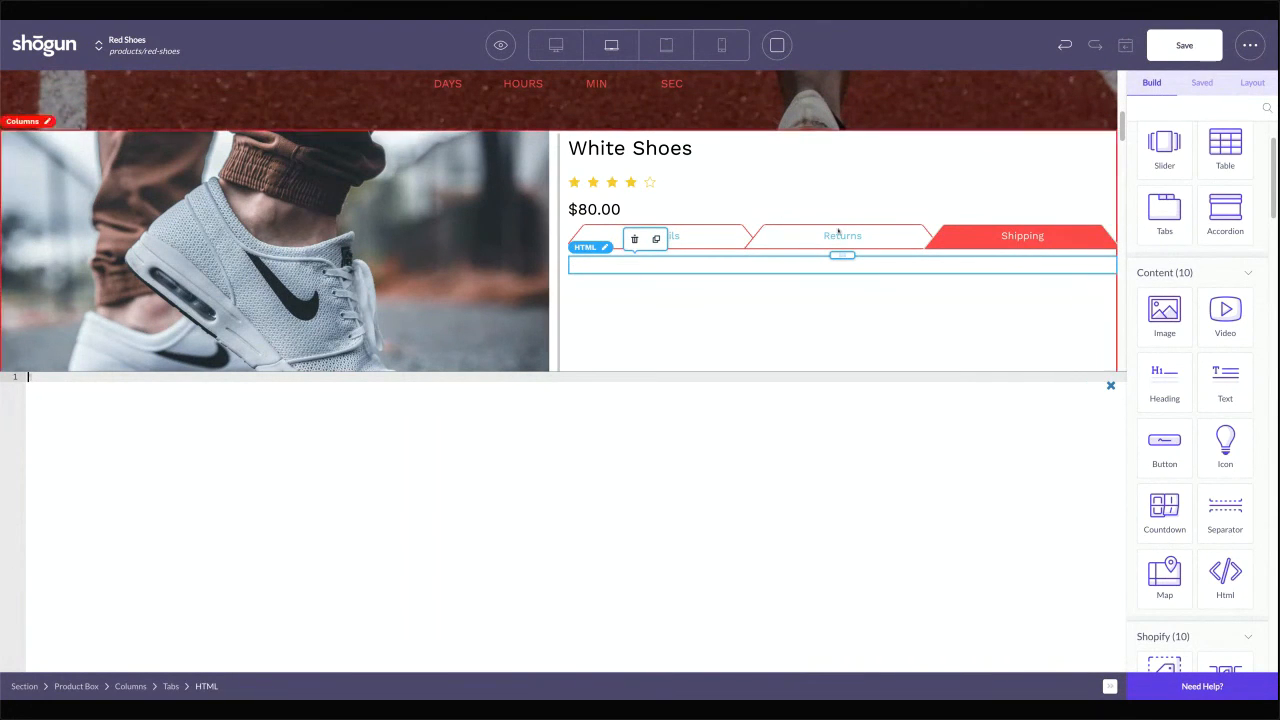
left_click(1111, 386)
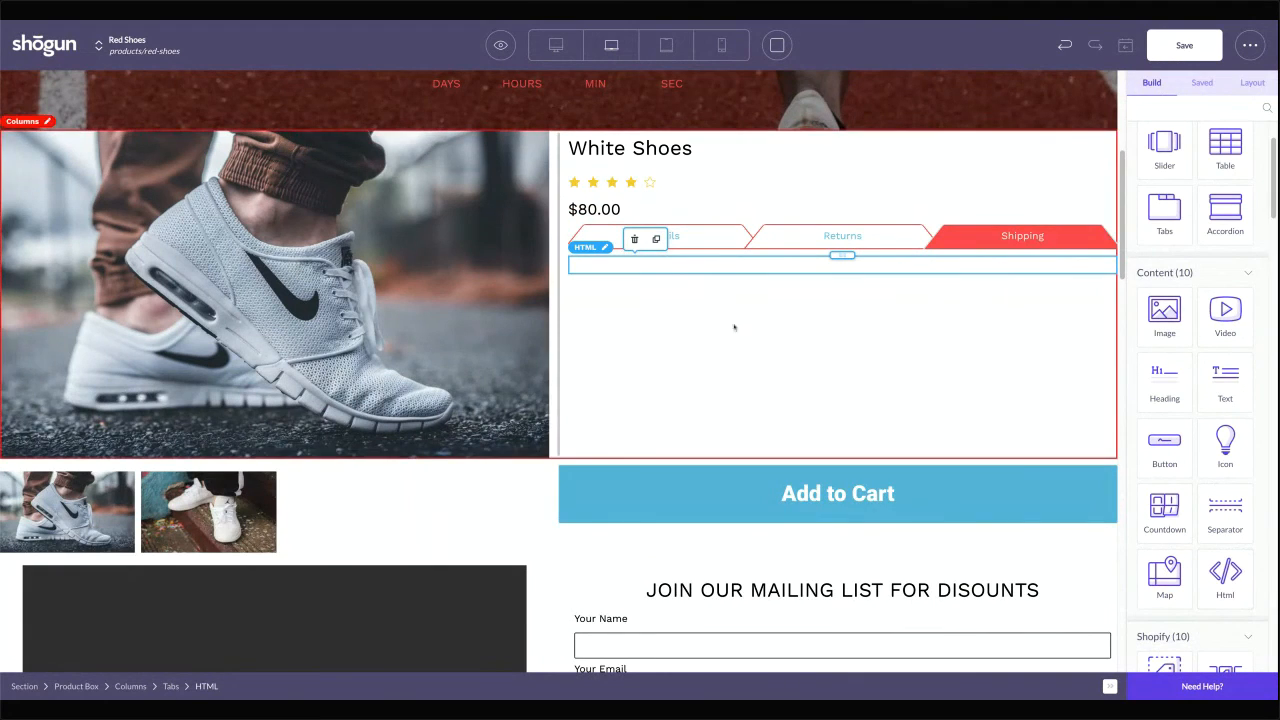
left_click(840, 264)
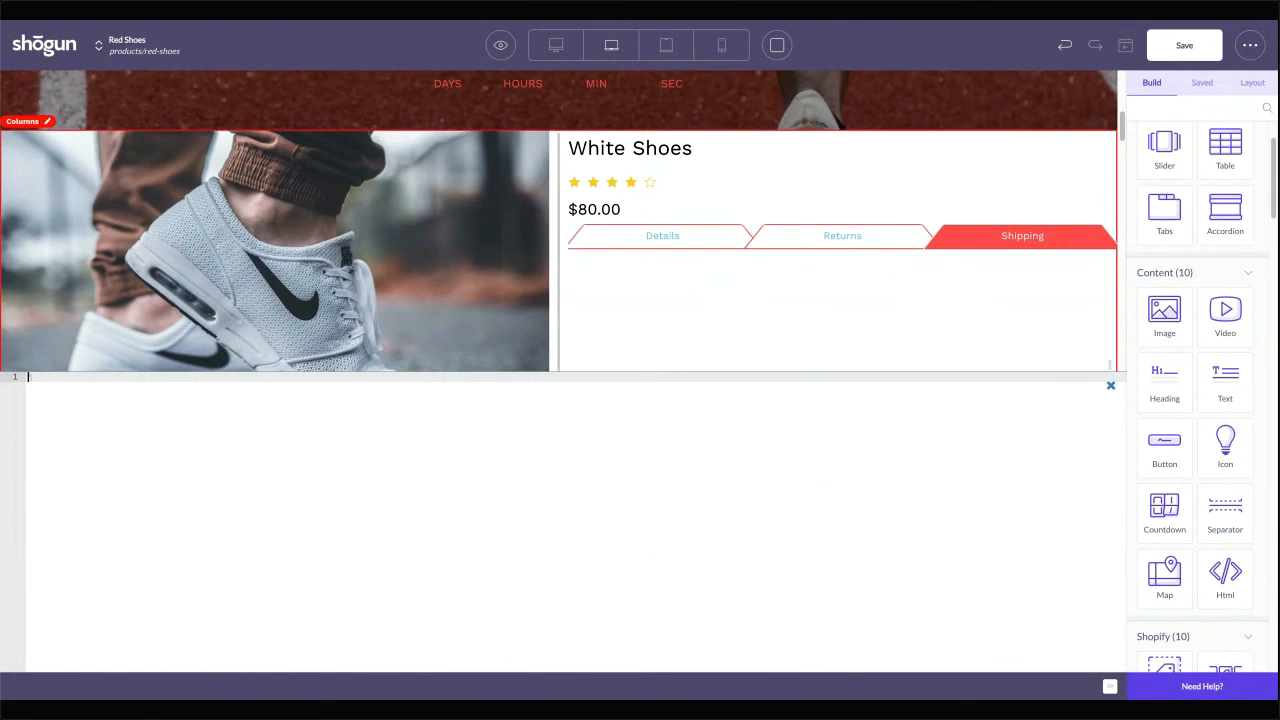
left_click(1110, 386)
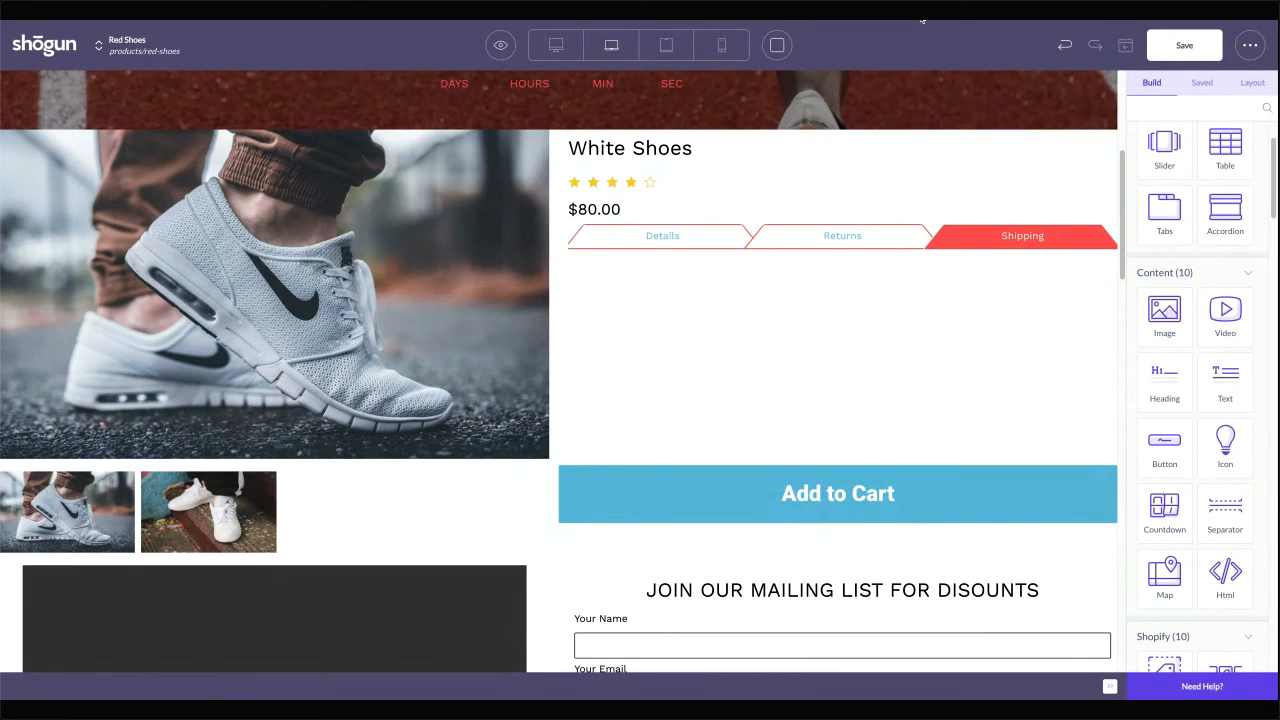
Select the tabs element on its Details tab and look over the page from the store header to the mailing list and testimonial
left_click(654, 278)
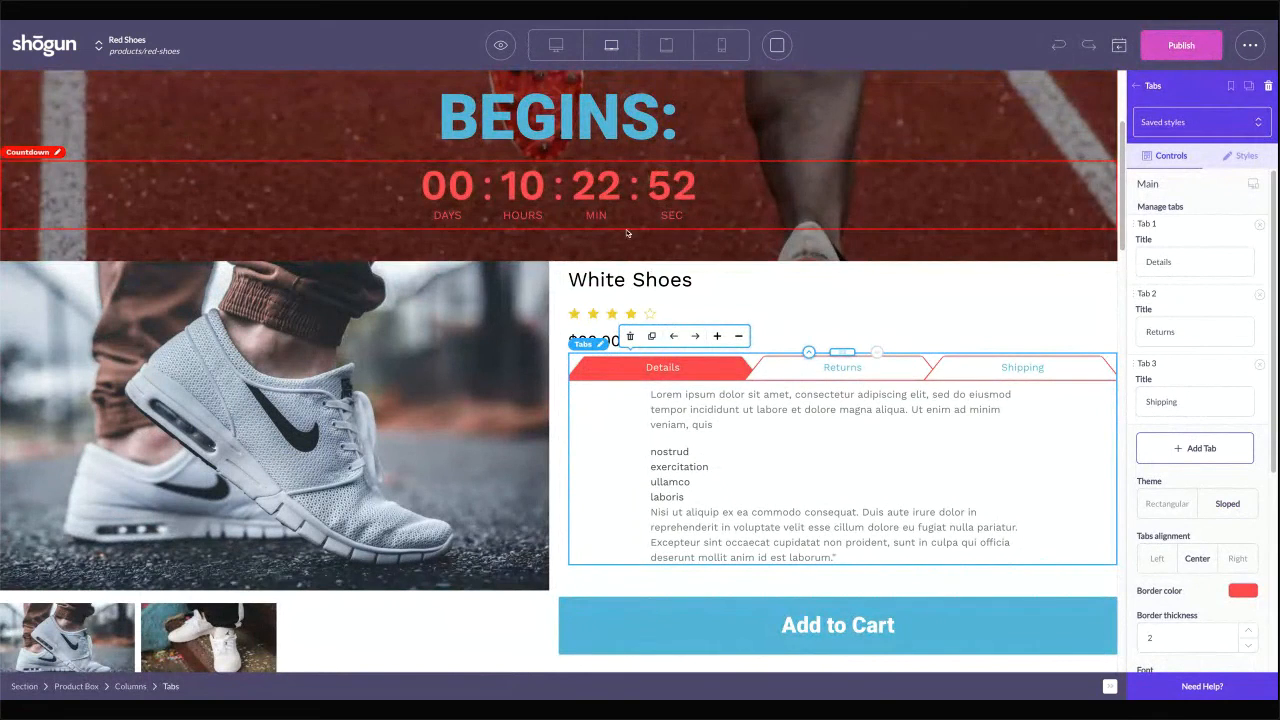
scroll(459, 369, "down", 1)
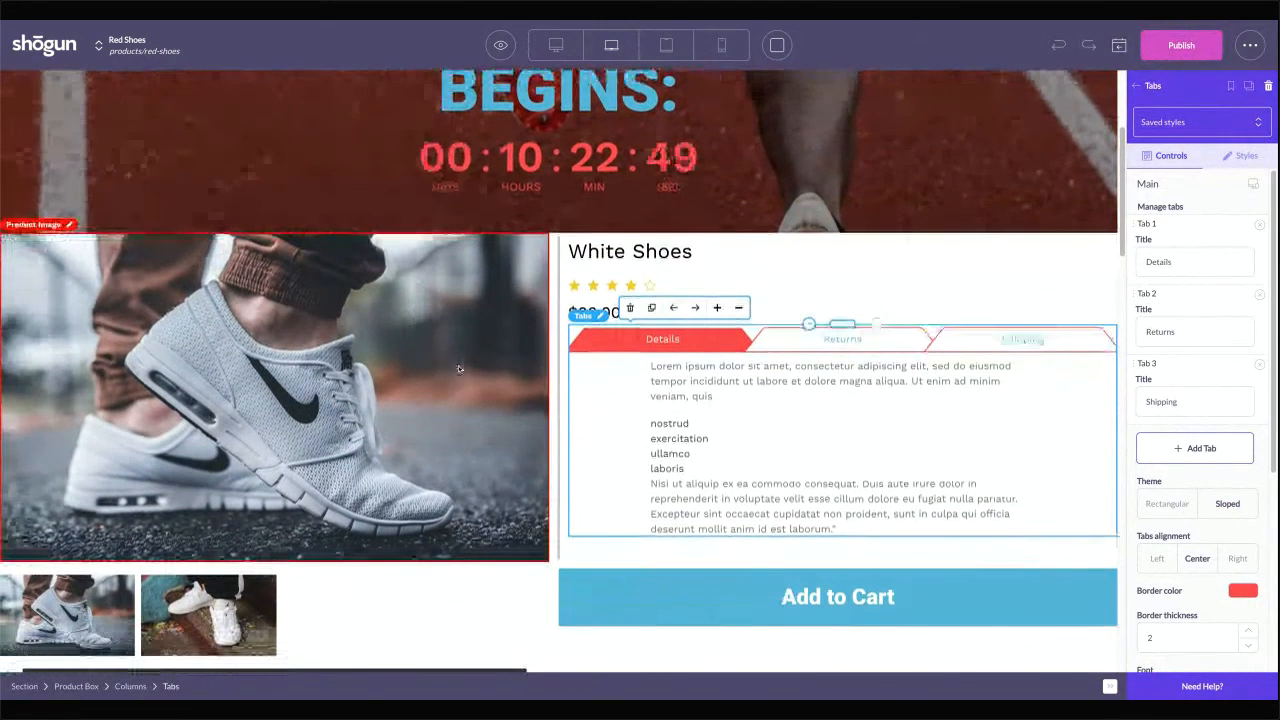
scroll(466, 363, "down", 5)
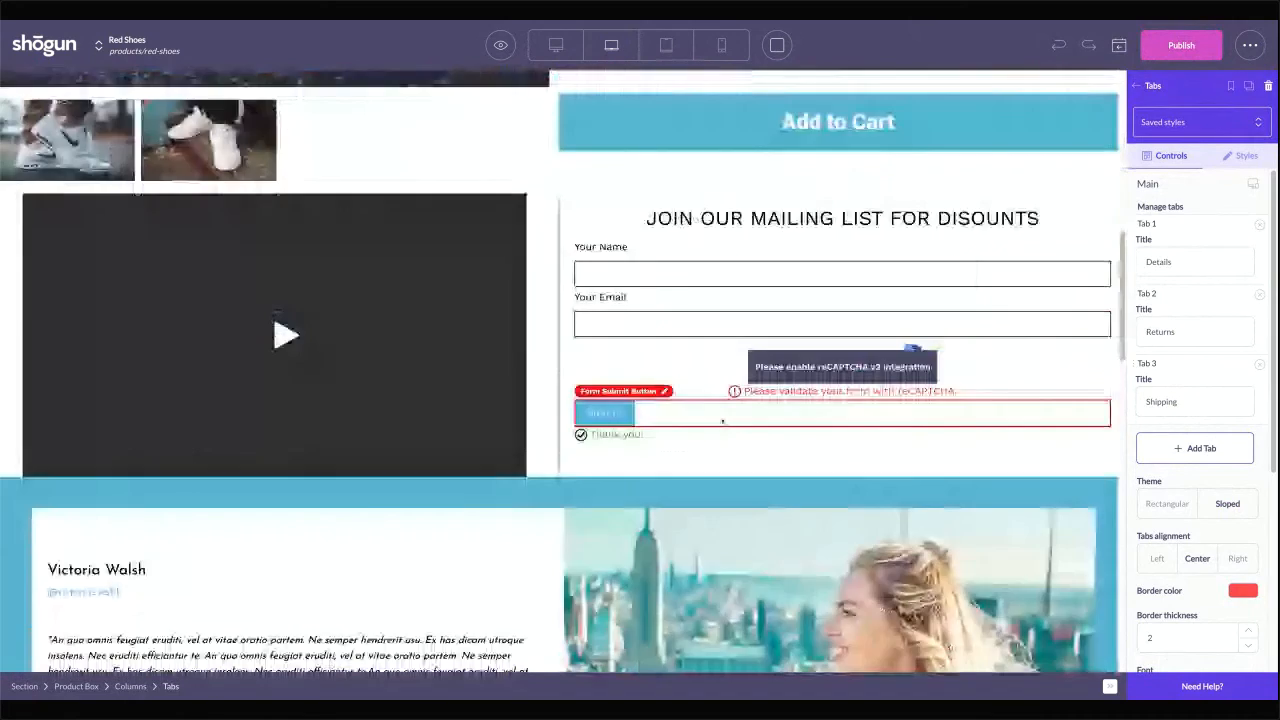
scroll(722, 421, "up", 8)
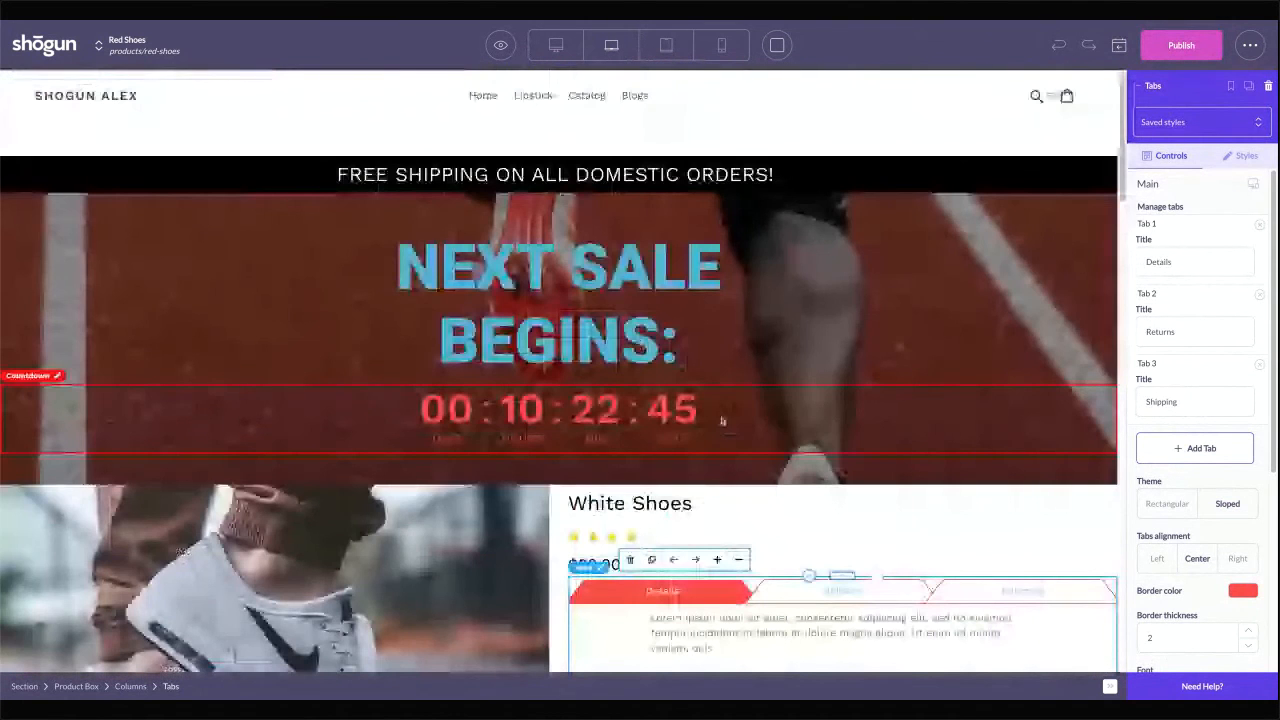
scroll(629, 286, "down", 2)
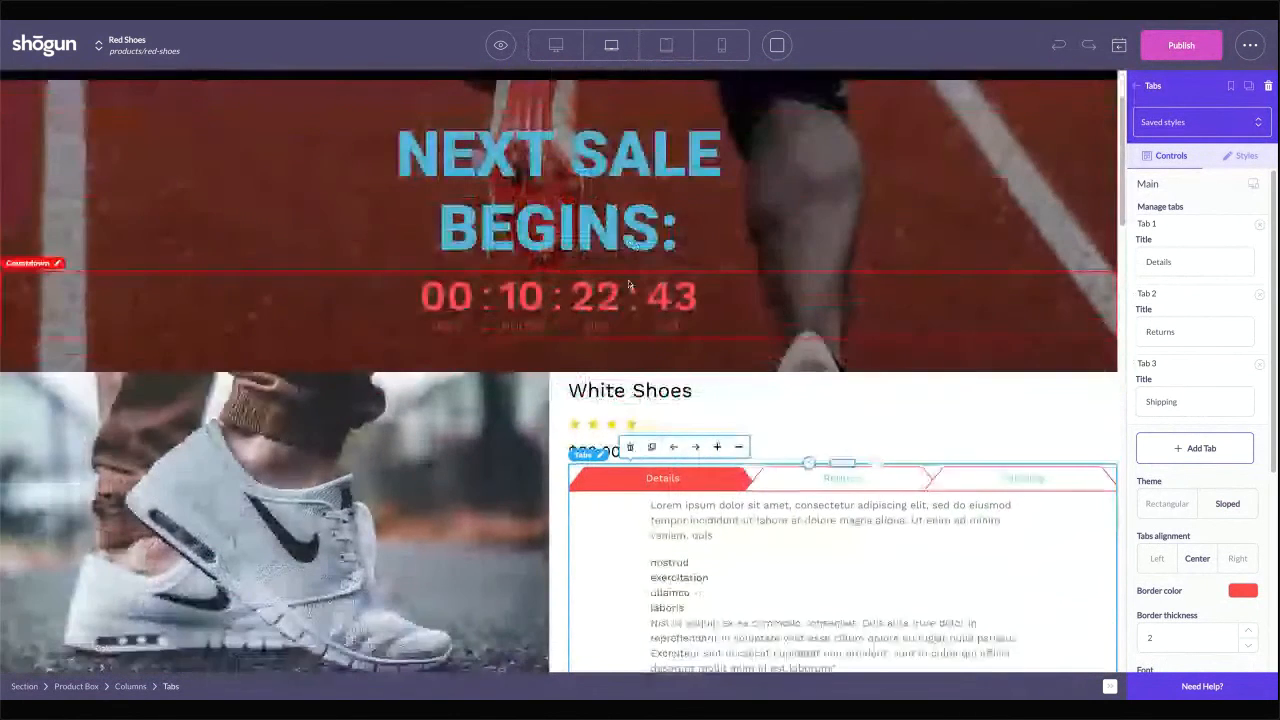
scroll(629, 286, "up", 2)
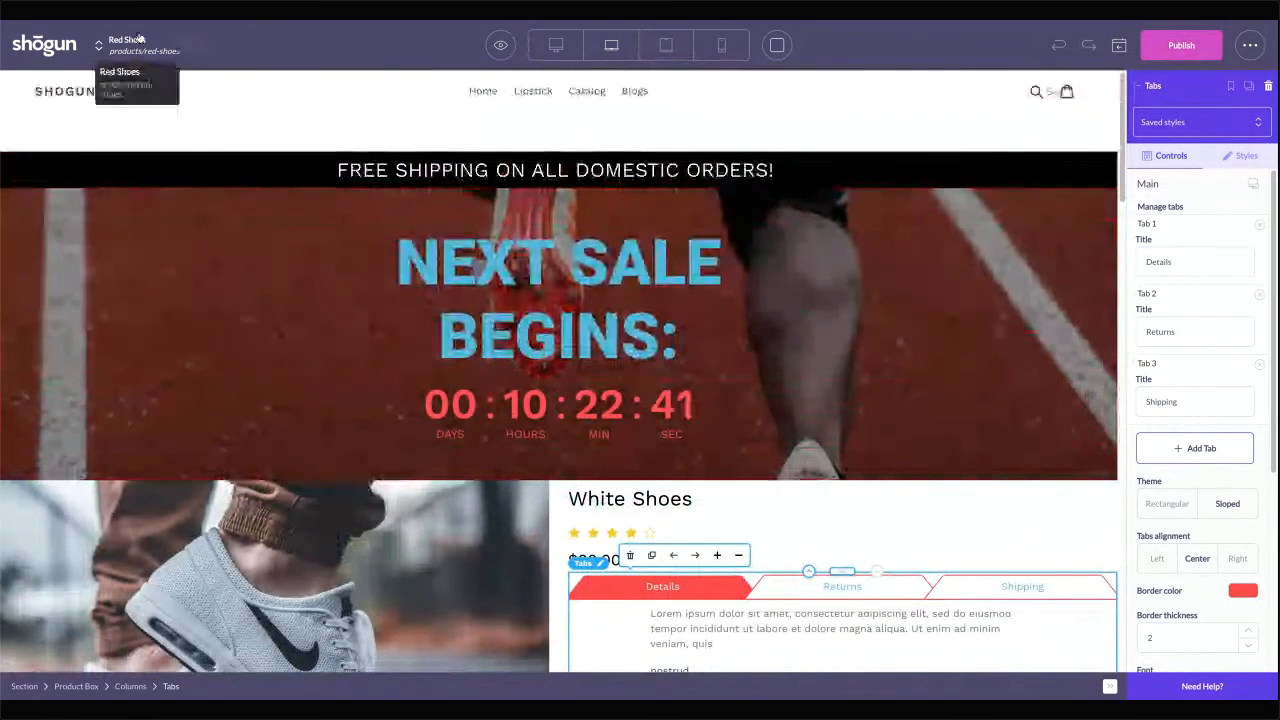
scroll(300, 120, "down", 2)
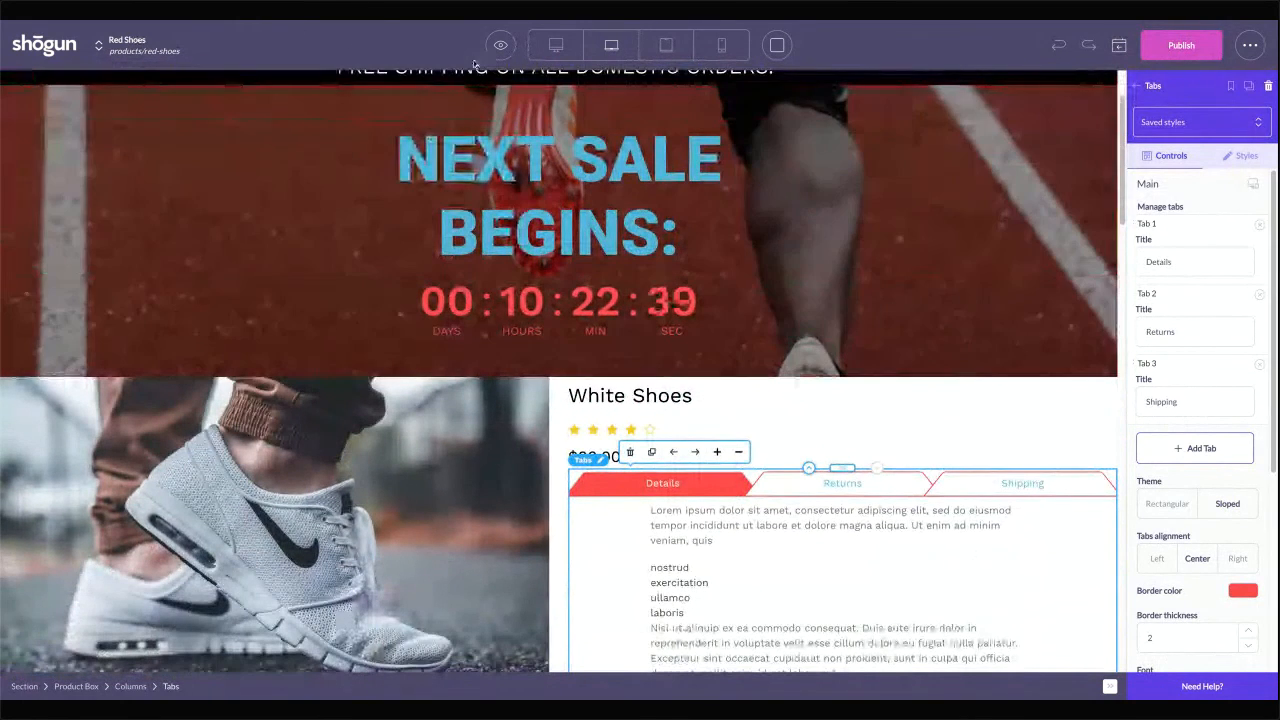
scroll(280, 300, "down", 3)
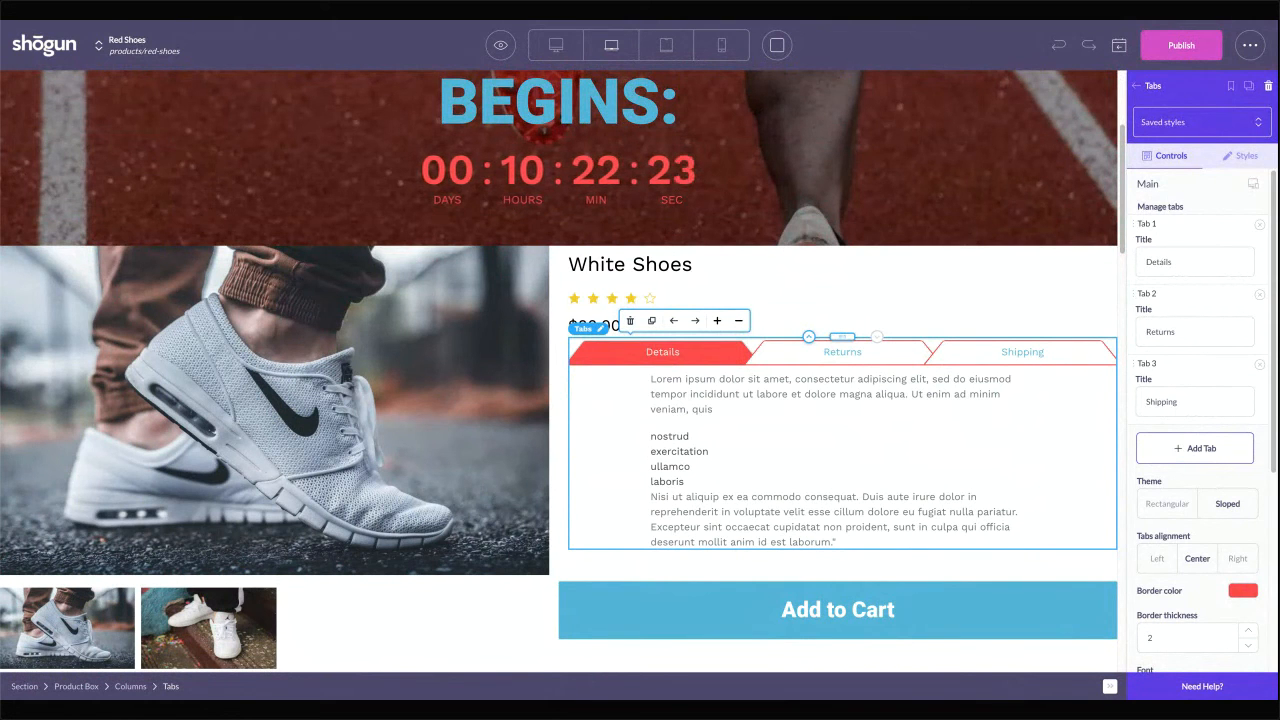
scroll(601, 313, "up", 3)
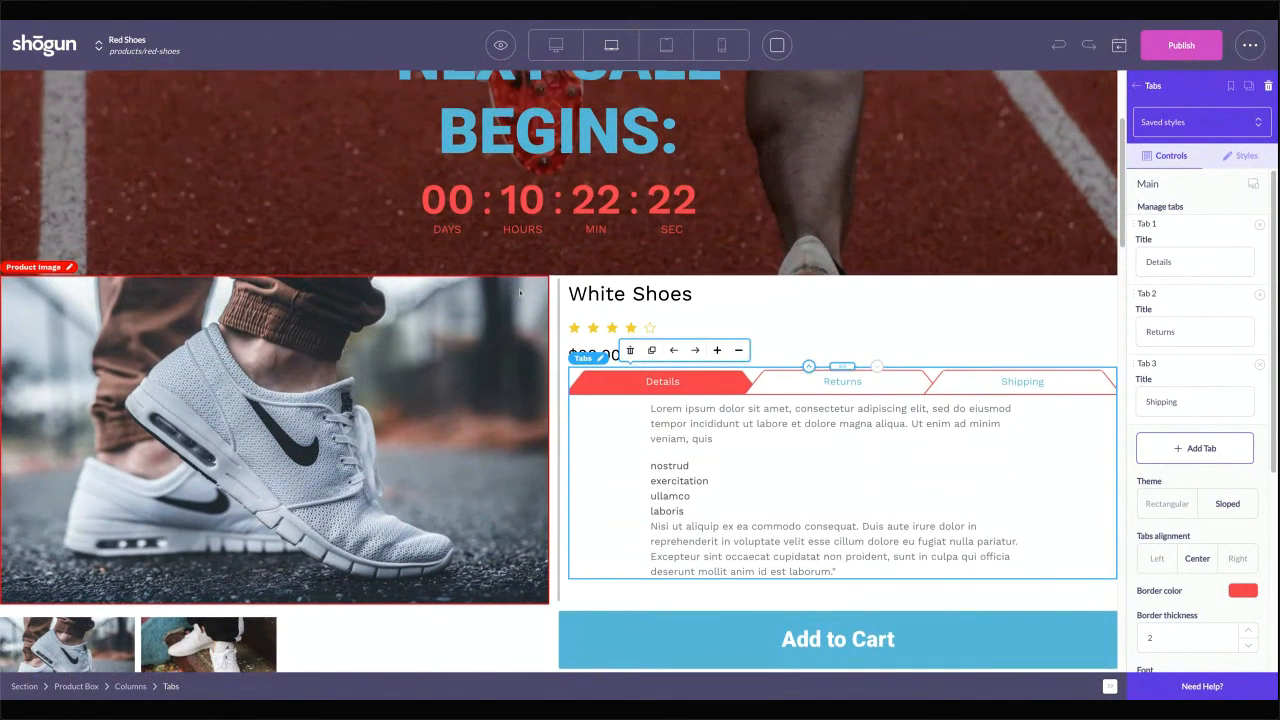
scroll(601, 313, "down", 2)
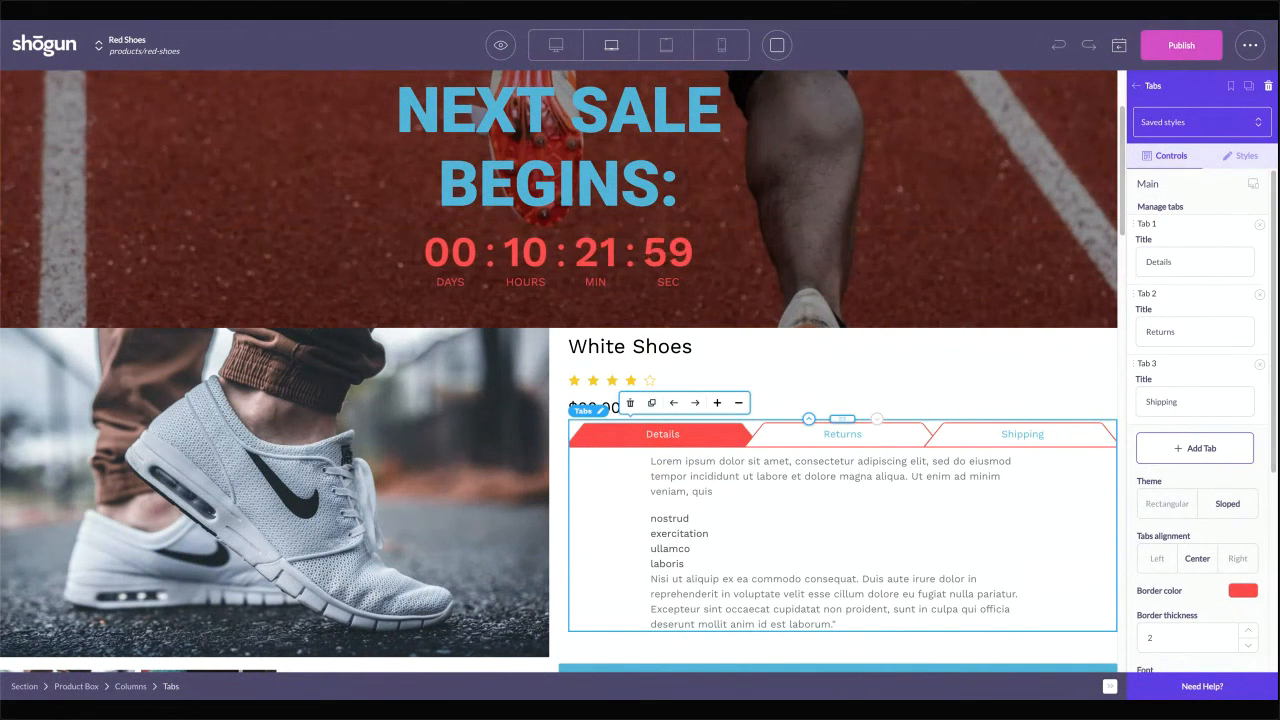
Add a Product Variant element between the price and the tabs, and group its variants separately
scroll(555, 228, "down", 1)
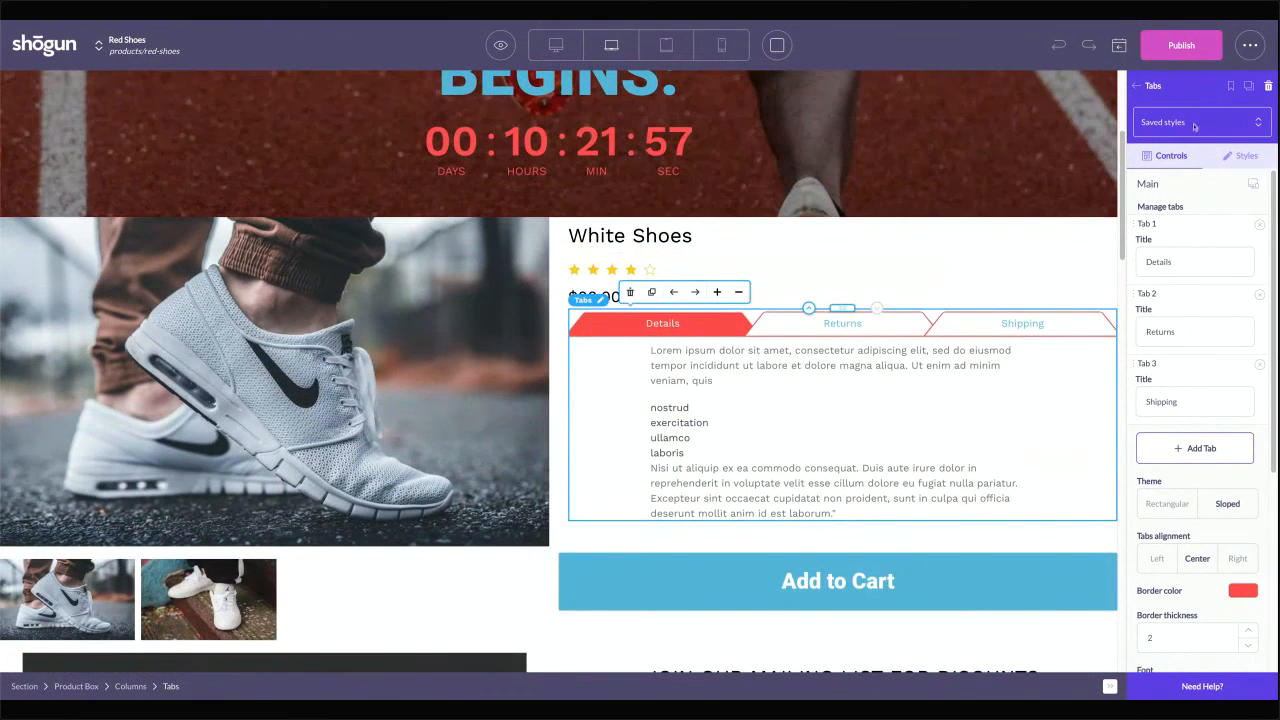
left_click(1155, 90)
scroll(1220, 516, "down", 5)
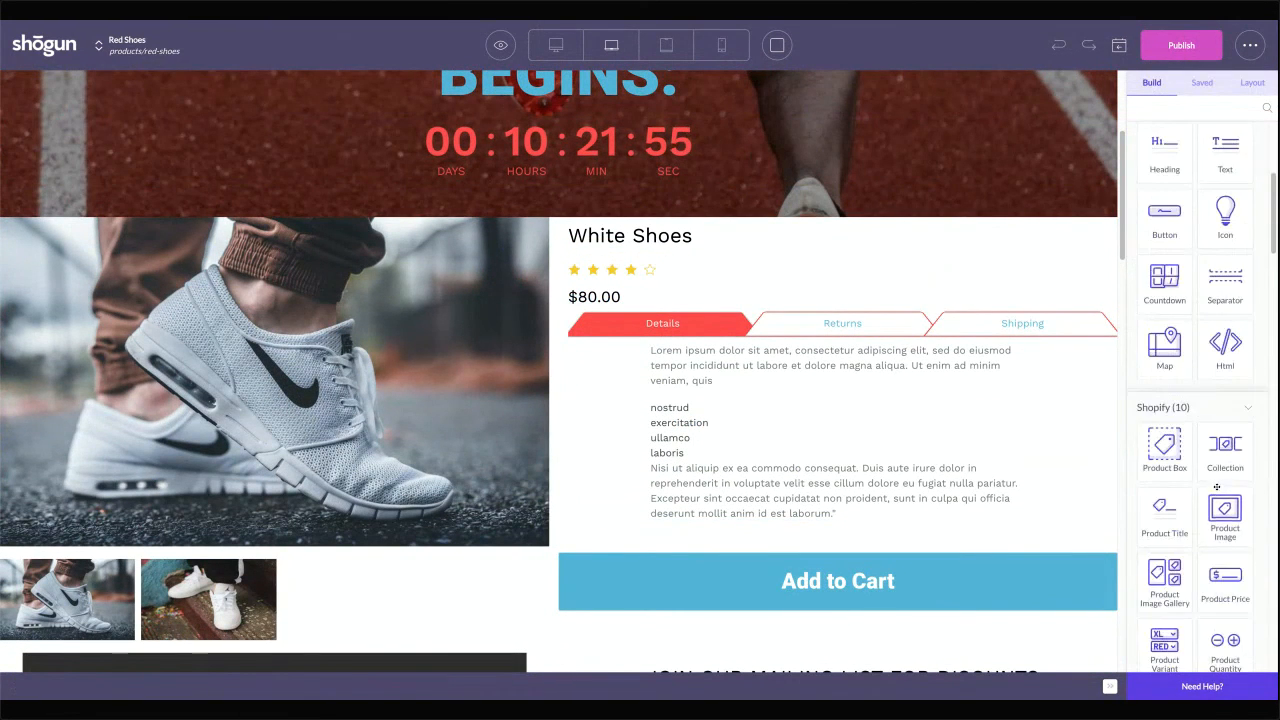
scroll(1220, 516, "down", 2)
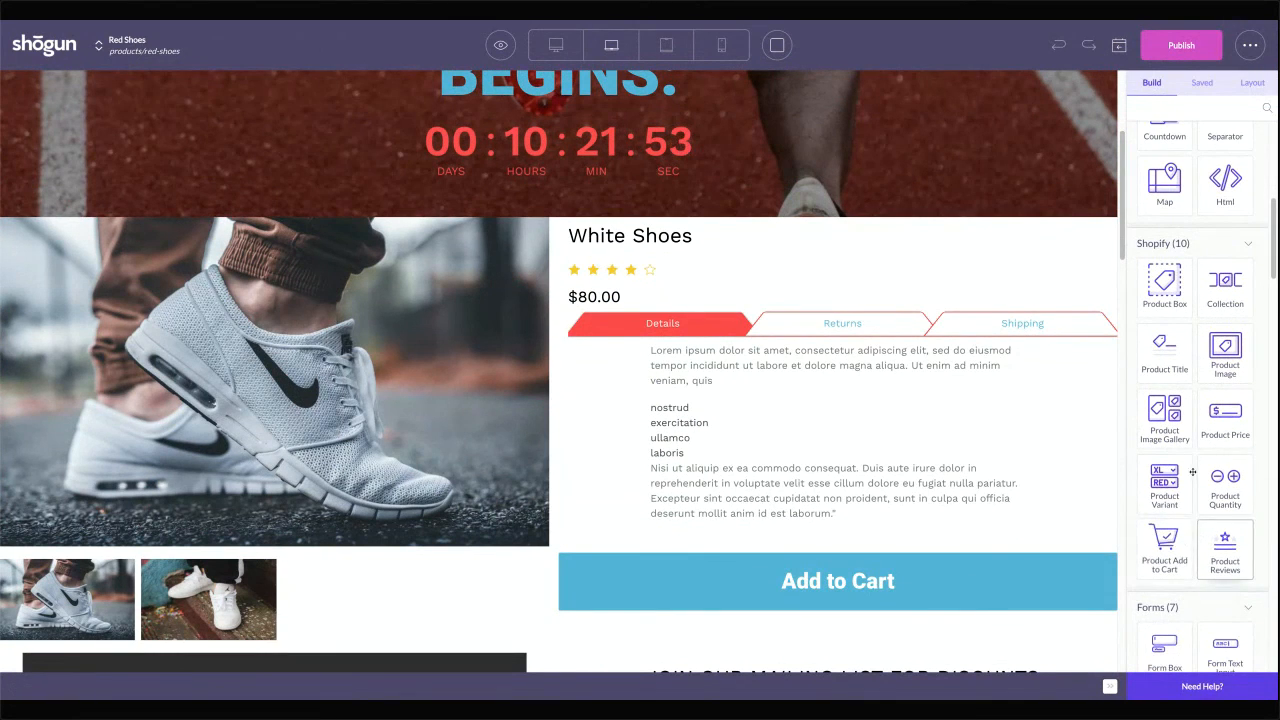
left_click_drag(1165, 482, 730, 300)
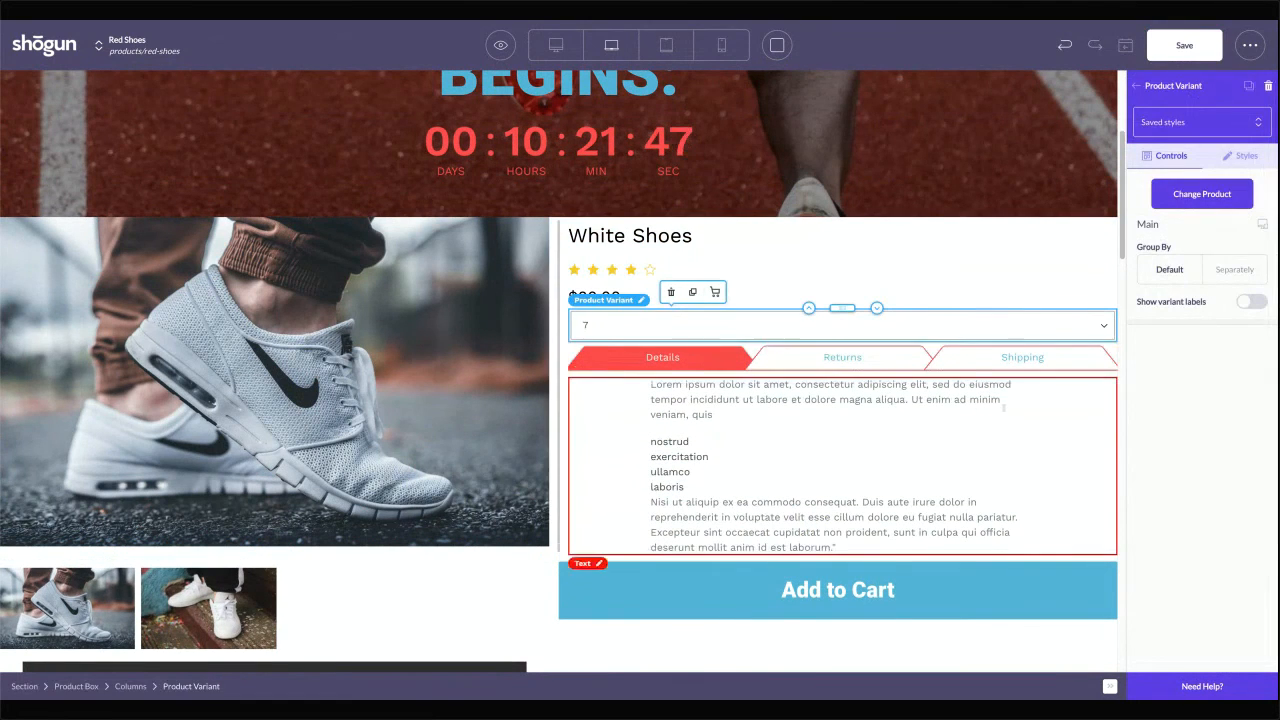
left_click(1235, 269)
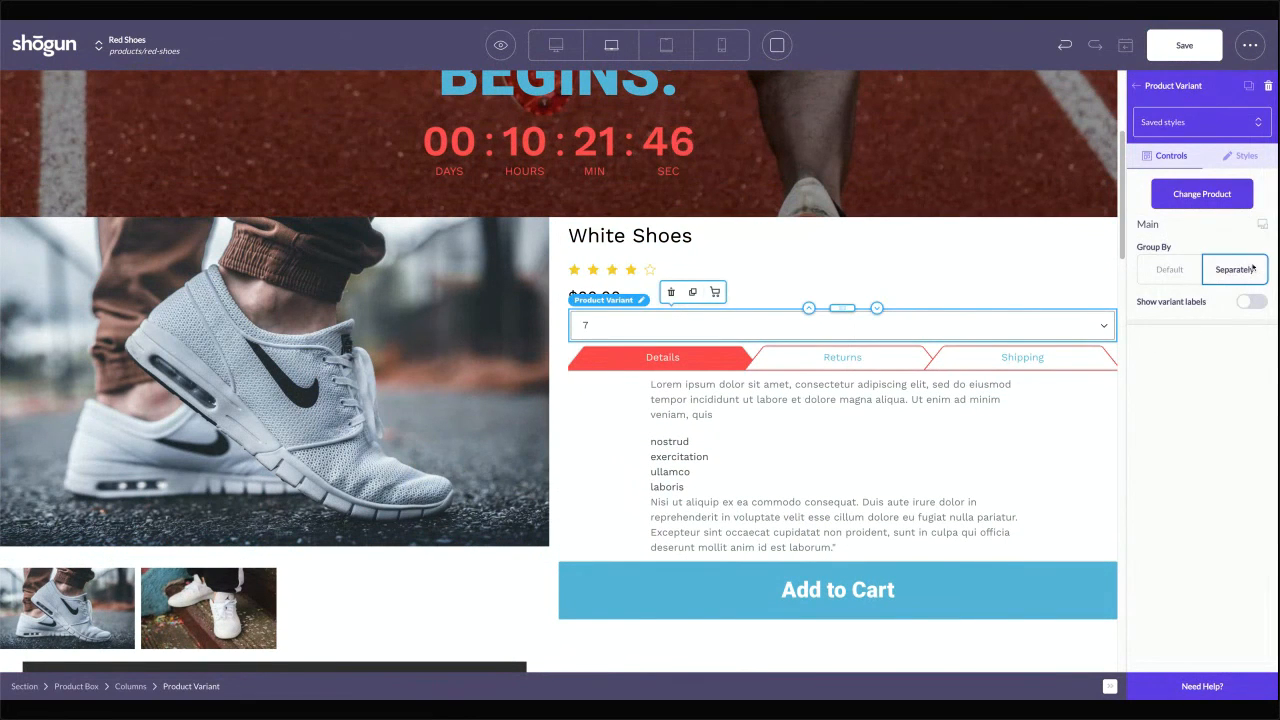
left_click(1137, 86)
scroll(1244, 318, "down", 3)
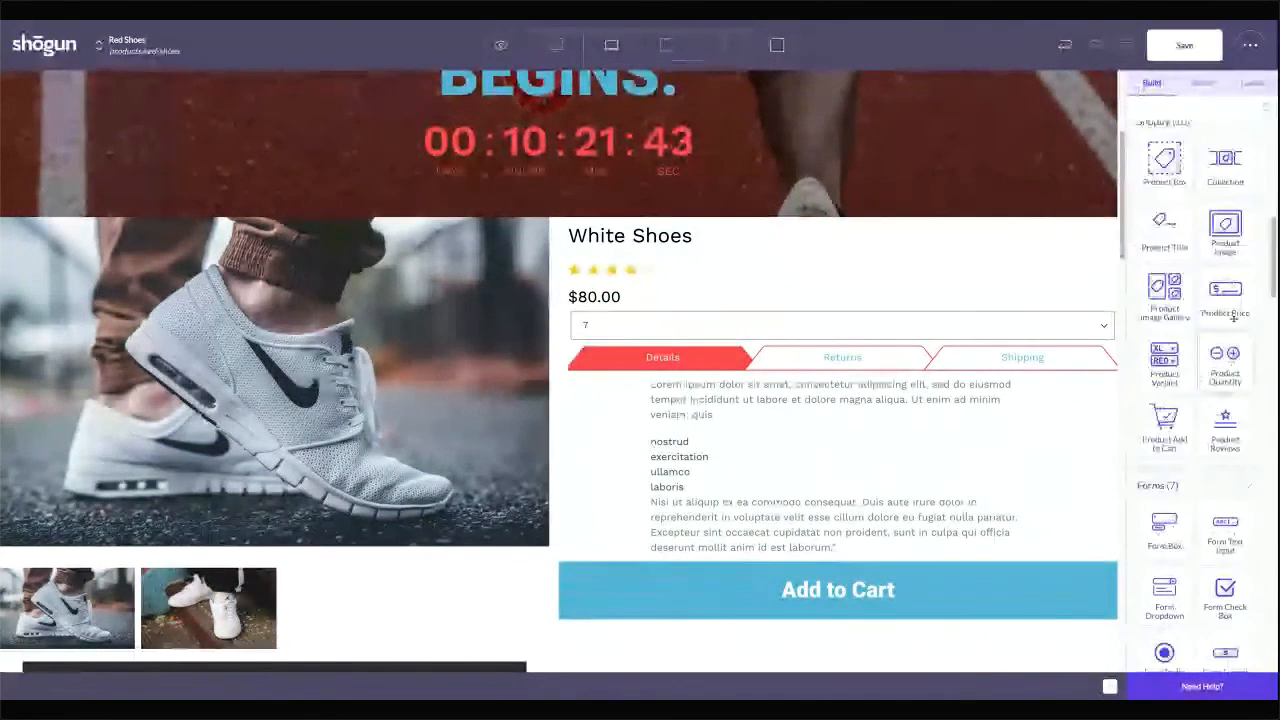
Add a Product Quantity element between the variant selector and the tabs, check the variant selector's settings, and return to the element library
left_click_drag(1225, 360, 770, 355)
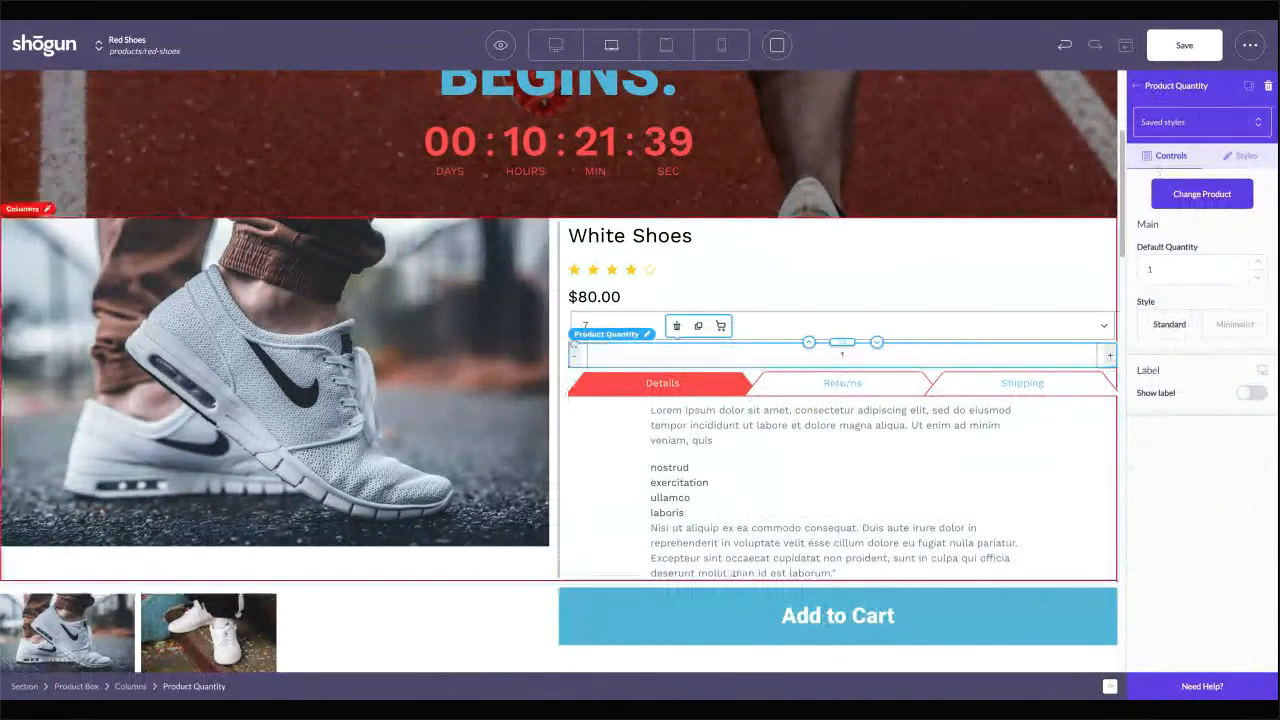
left_click(886, 258)
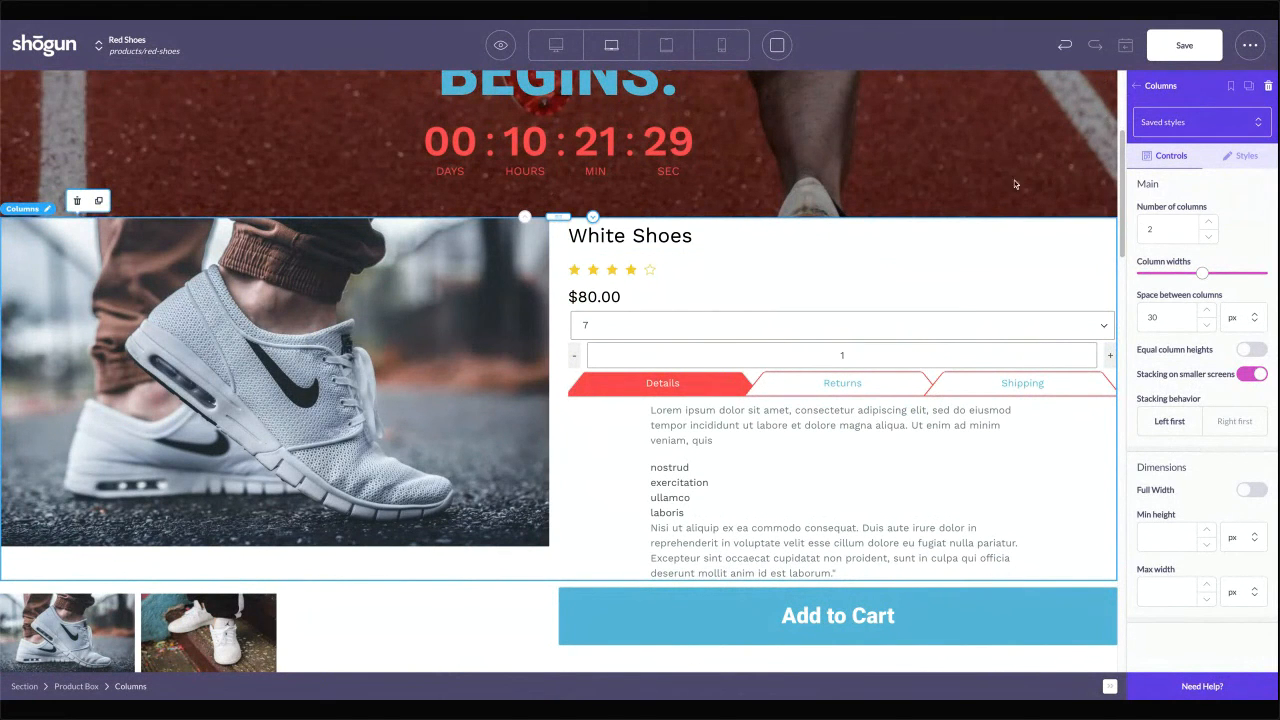
scroll(890, 330, "down", 1)
left_click(890, 197)
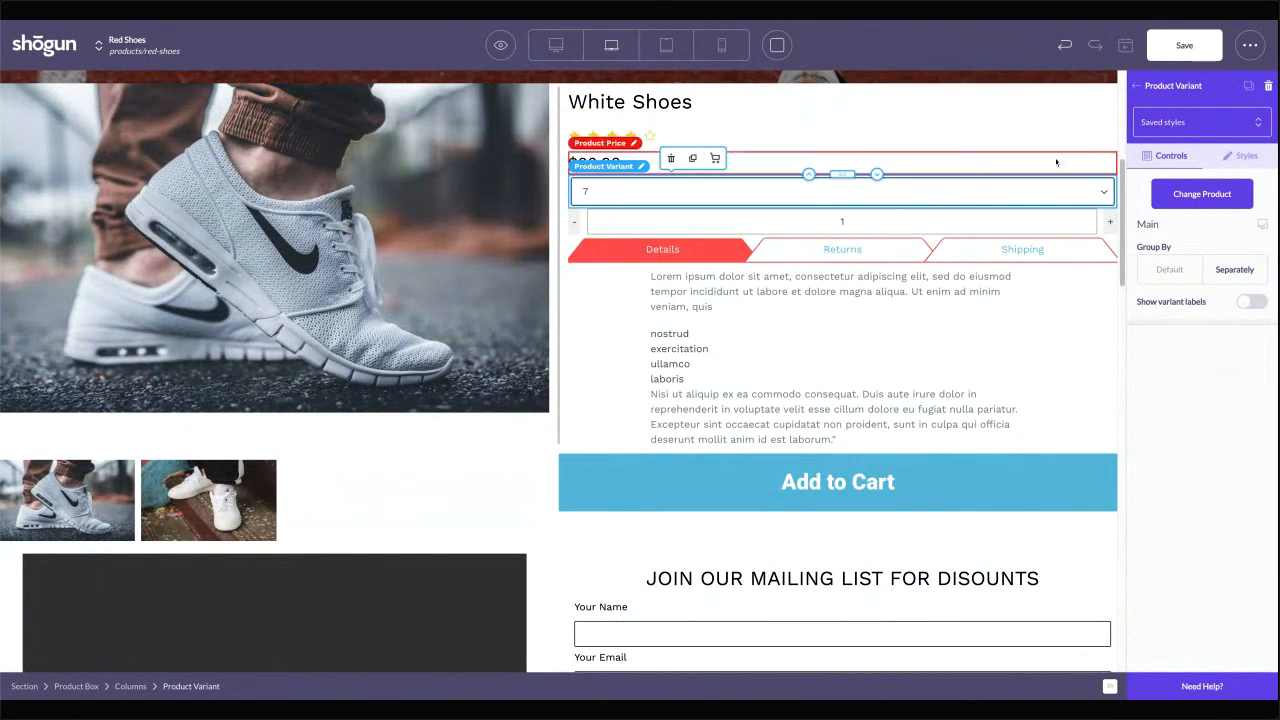
left_click(1166, 88)
Review the whole page from the sale banner through the White Shoes product, mailing list, testimonial and reviews to the store footer
scroll(634, 300, "up", 1)
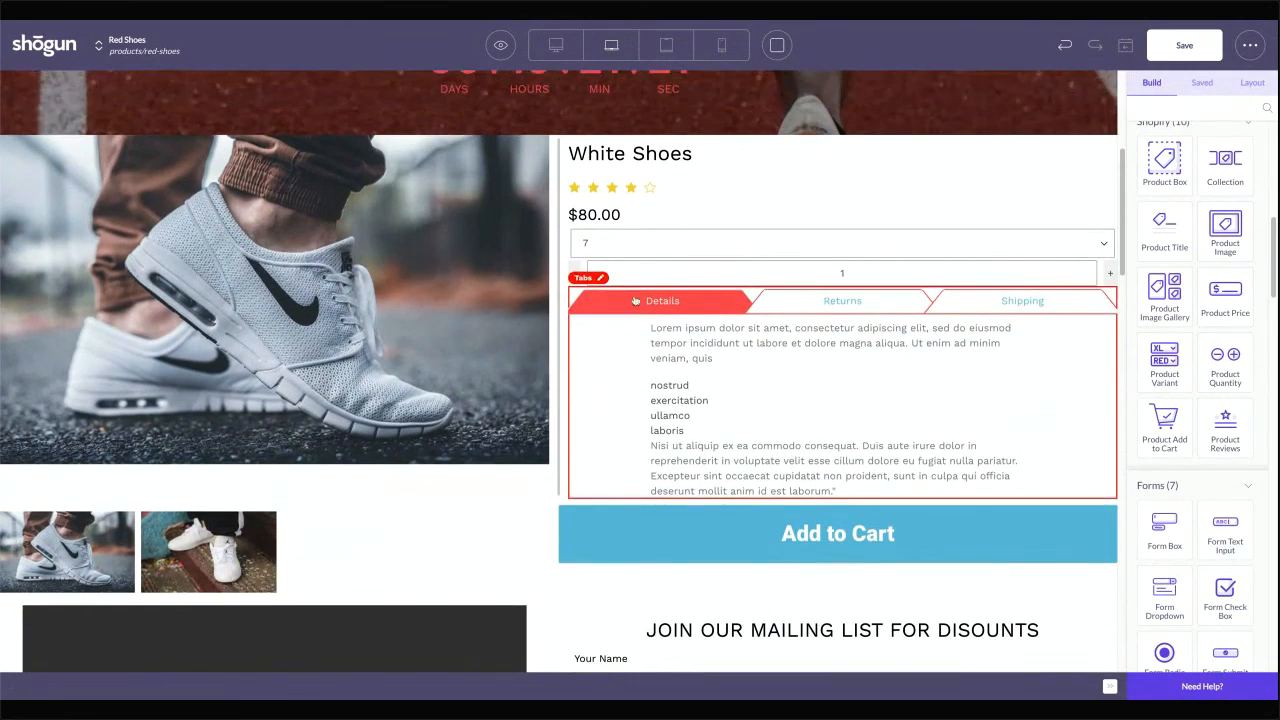
scroll(275, 202, "up", 1)
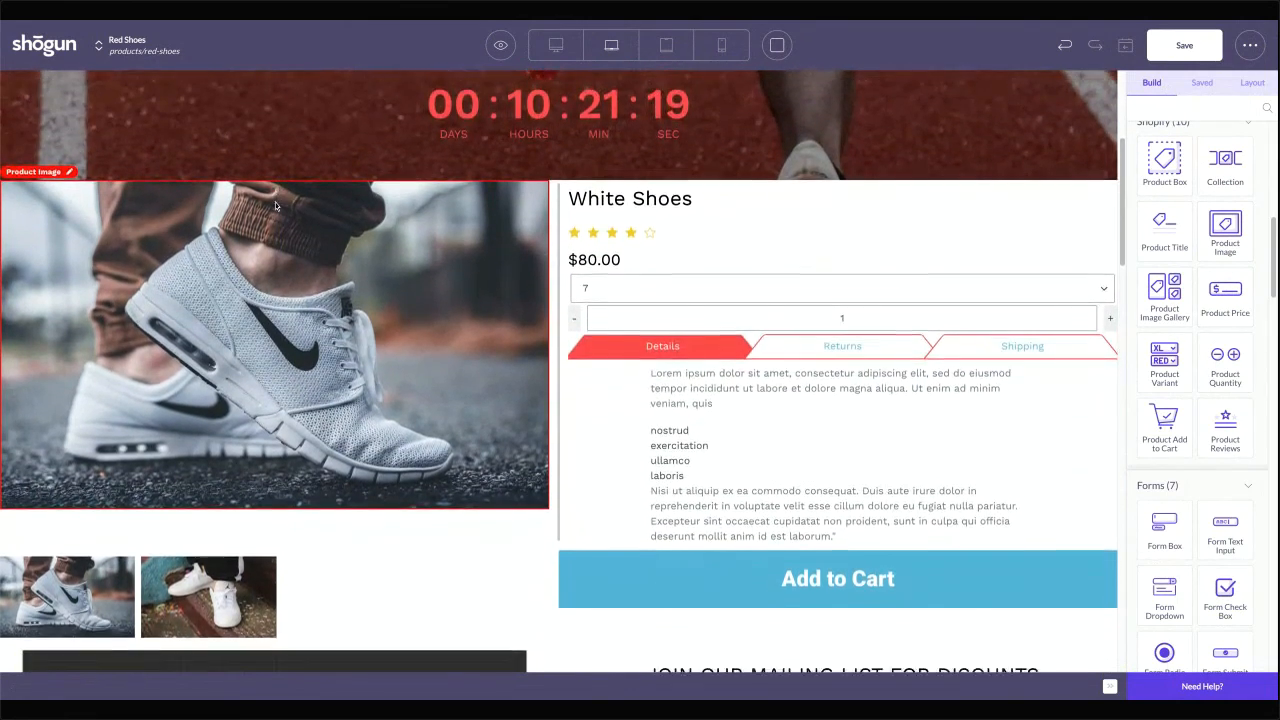
scroll(275, 202, "up", 5)
scroll(275, 202, "down", 8)
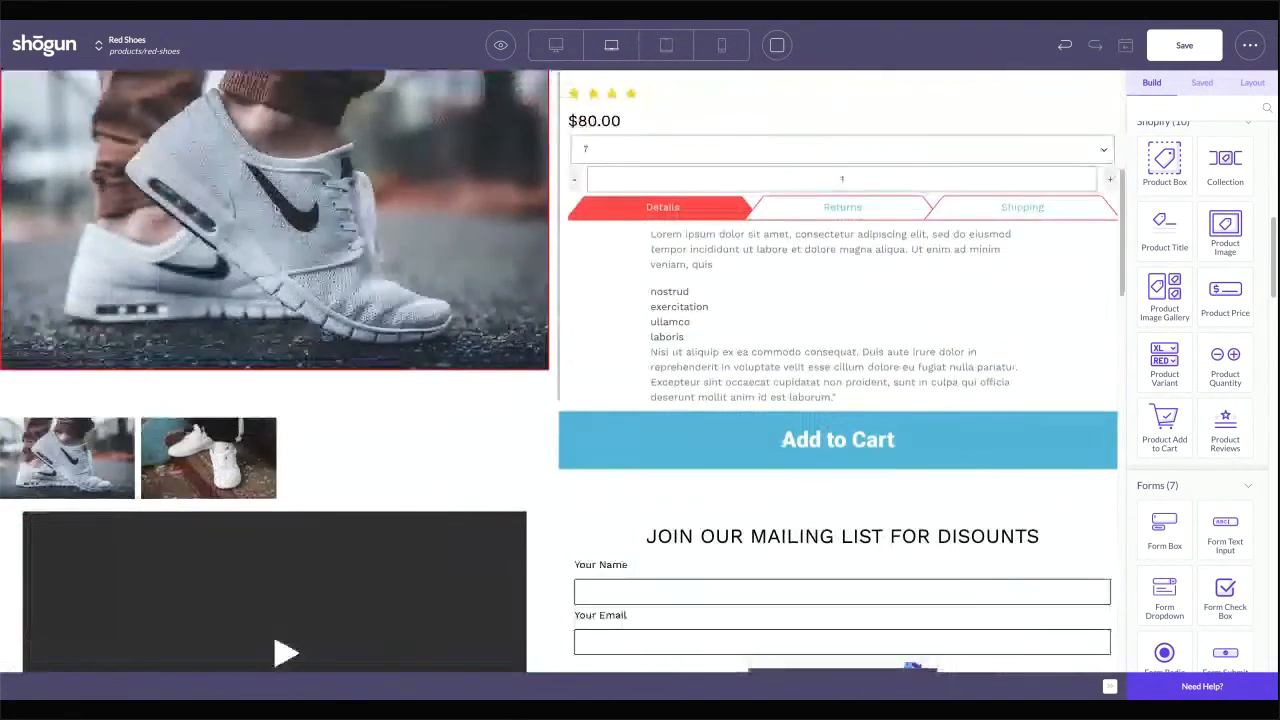
scroll(281, 210, "down", 7)
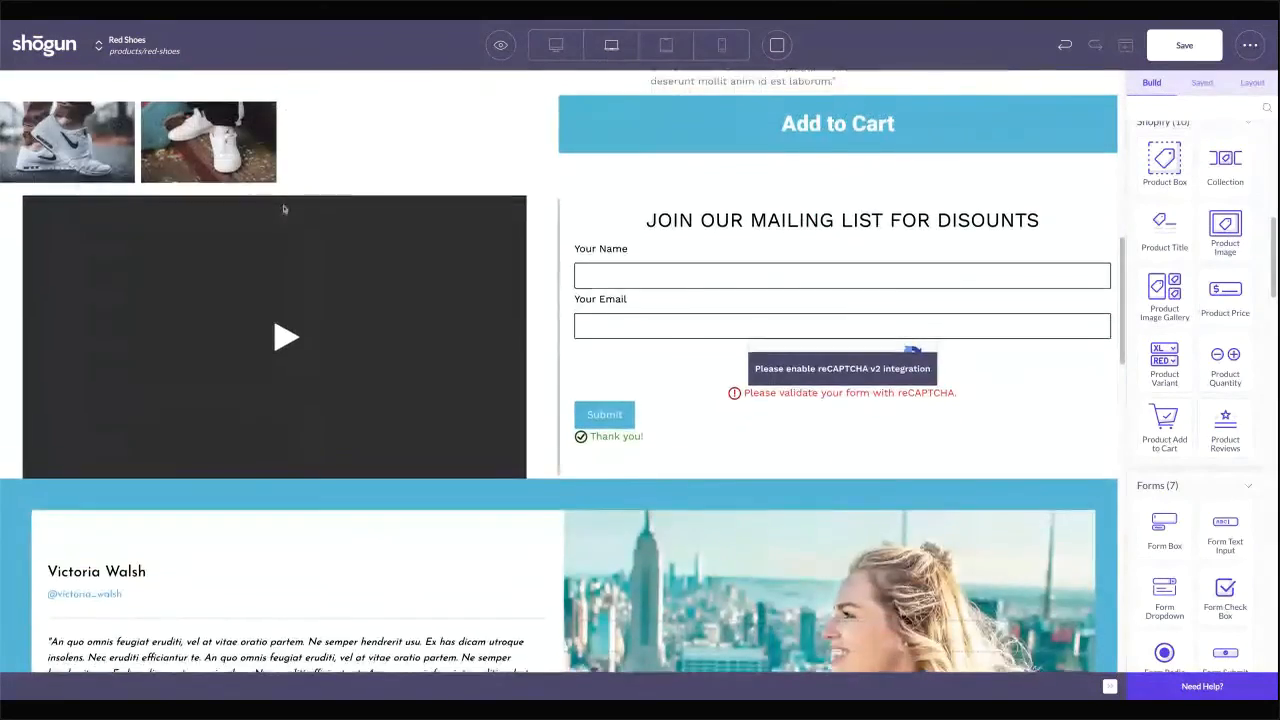
scroll(283, 209, "down", 10)
scroll(290, 207, "up", 20)
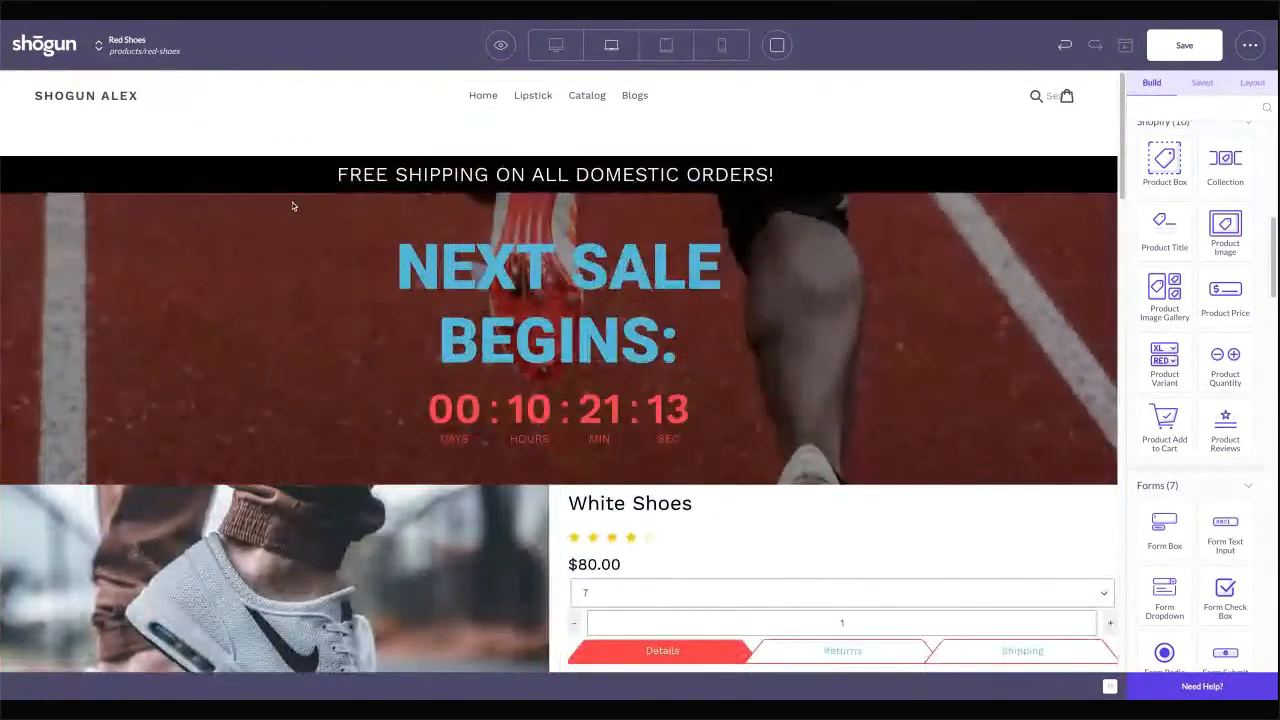
scroll(293, 207, "down", 20)
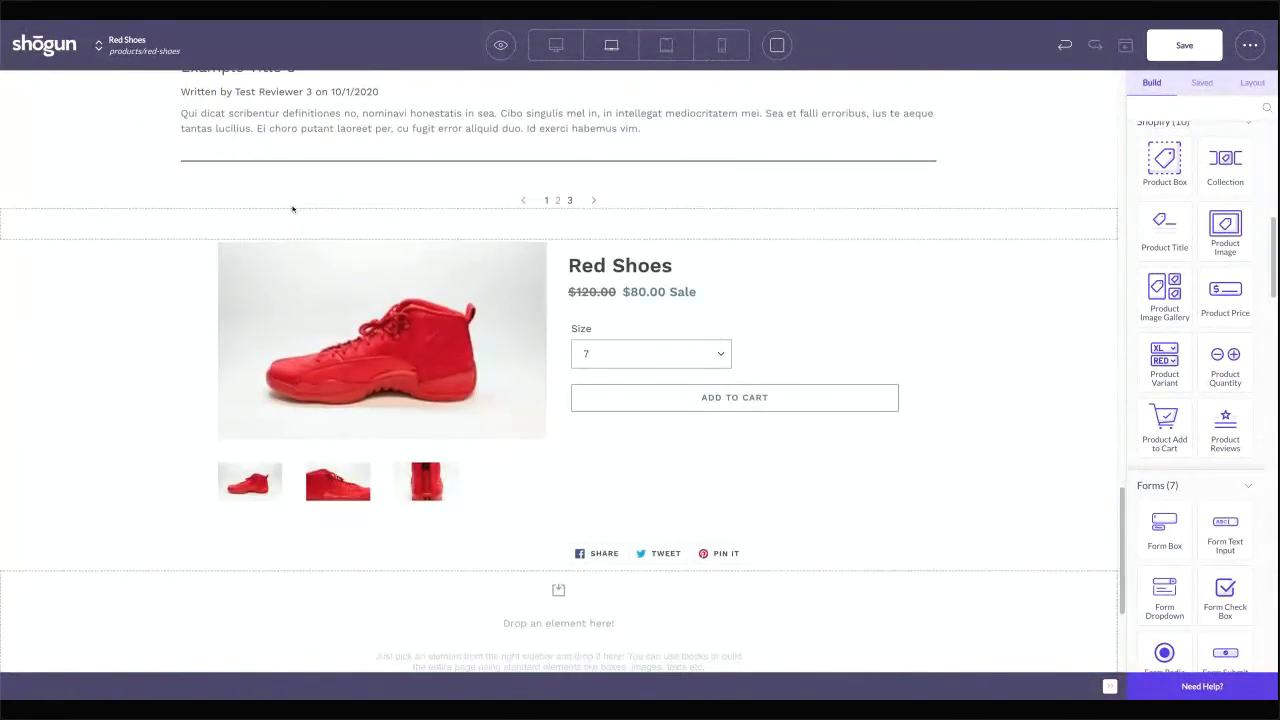
scroll(293, 208, "down", 3)
scroll(293, 209, "up", 20)
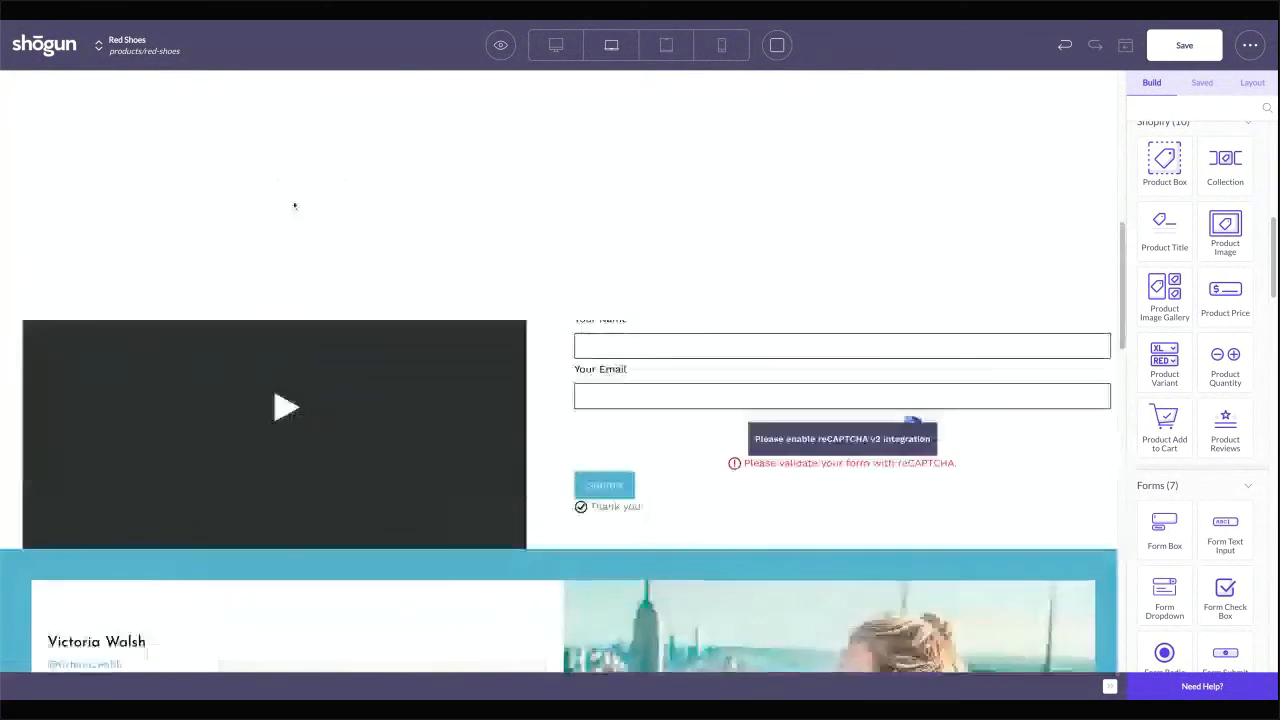
scroll(293, 200, "down", 20)
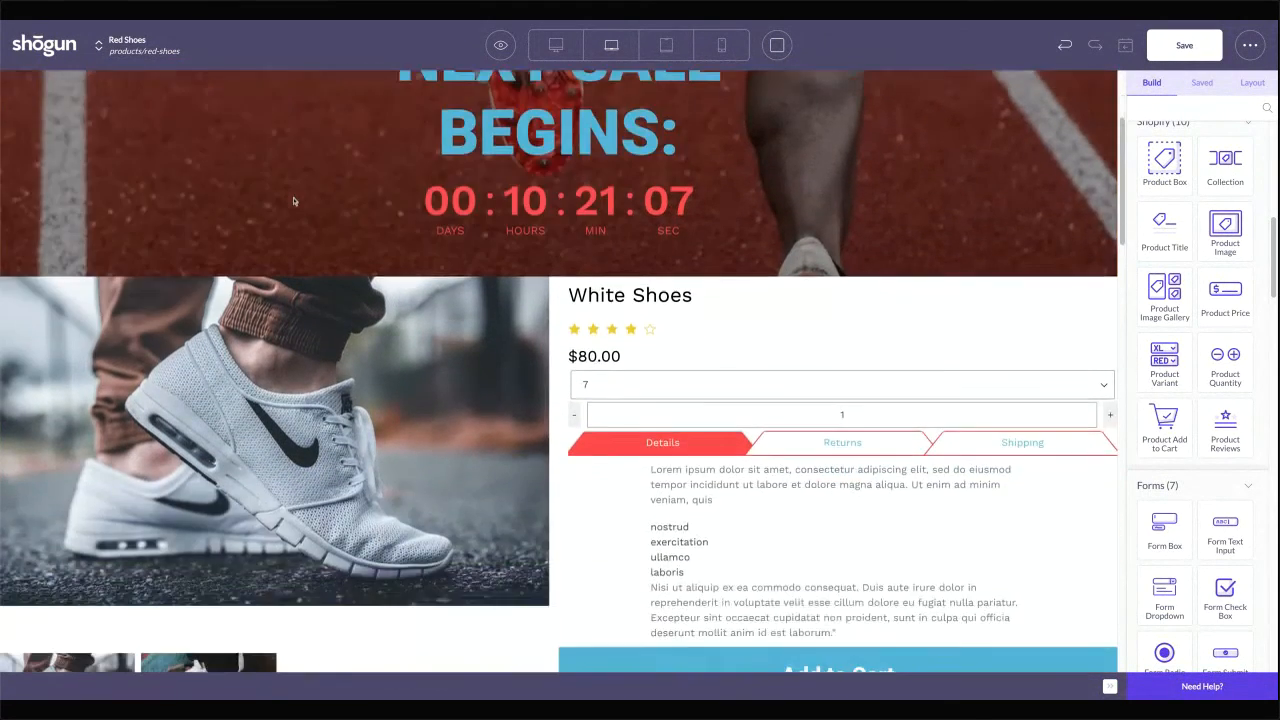
scroll(288, 206, "down", 3)
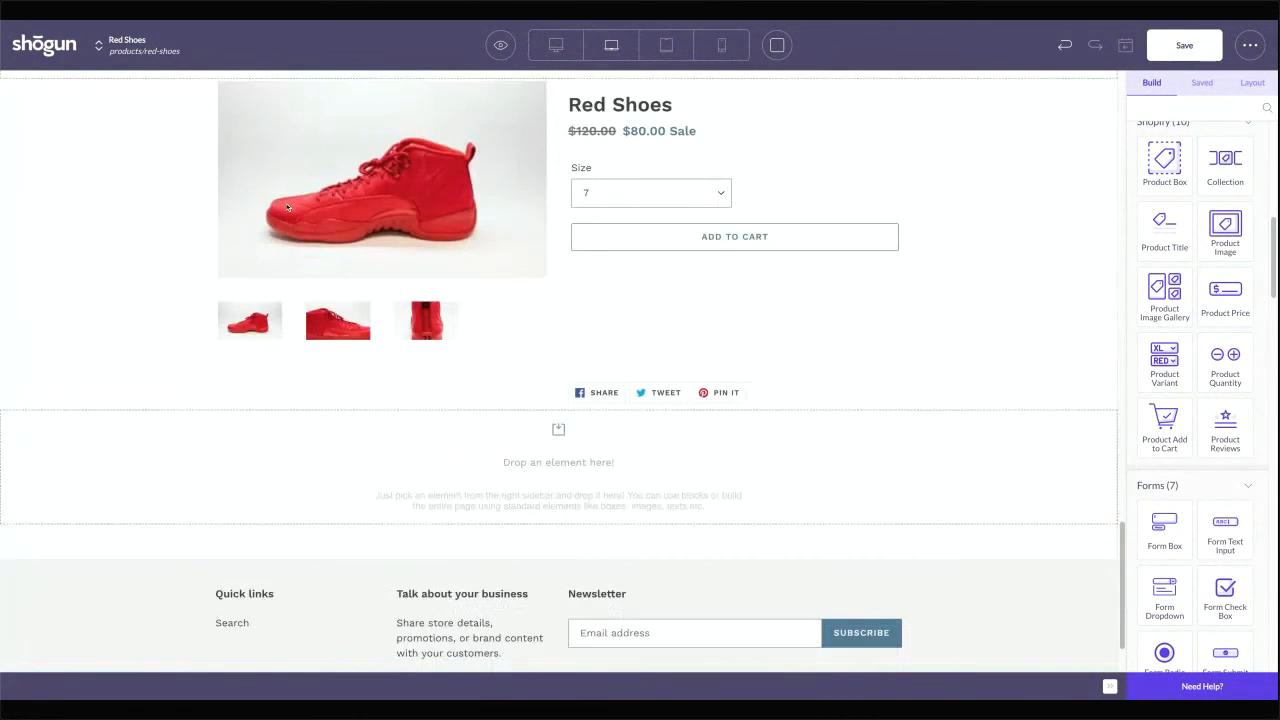
scroll(288, 206, "up", 20)
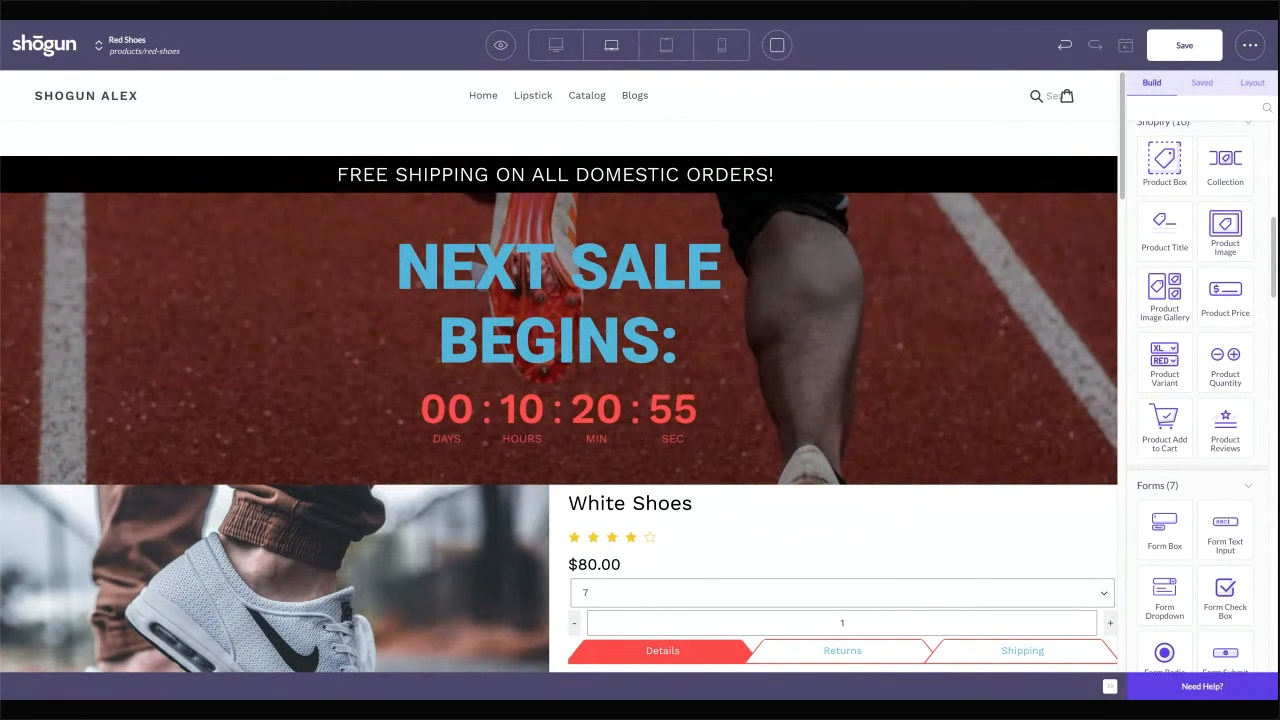
scroll(292, 318, "down", 4)
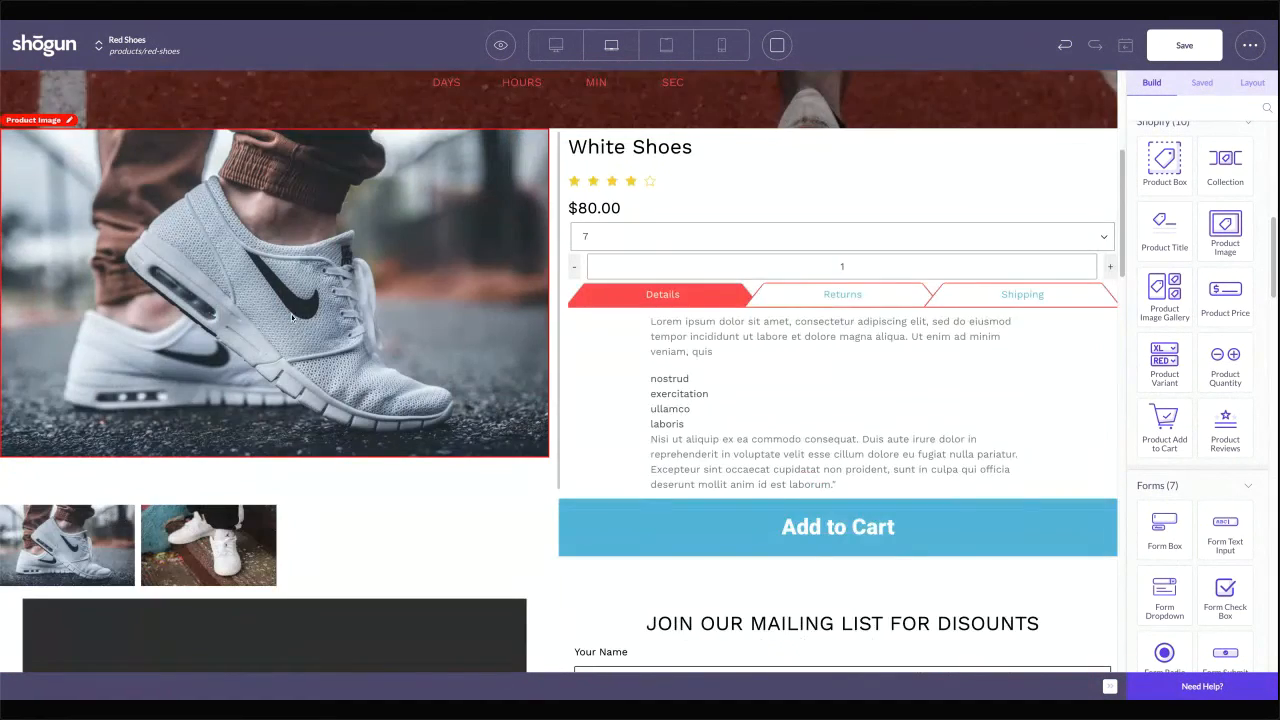
scroll(394, 289, "down", 5)
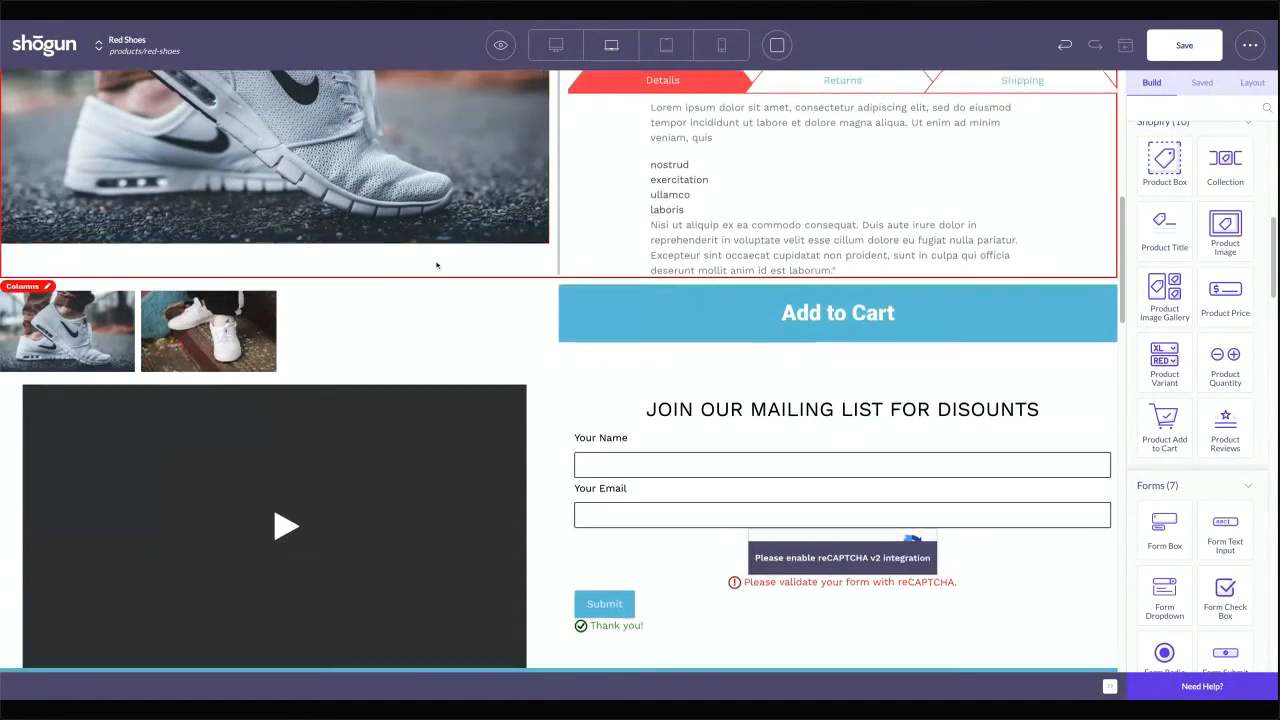
scroll(565, 305, "down", 13)
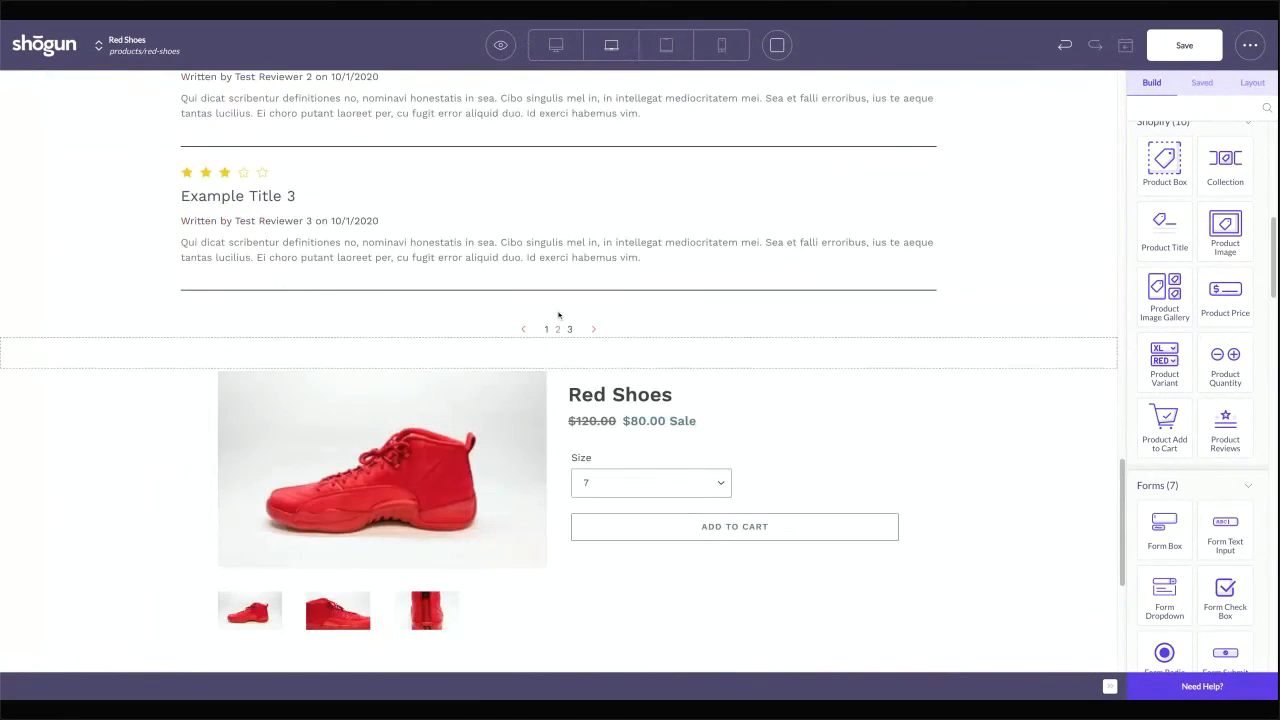
scroll(558, 313, "up", 17)
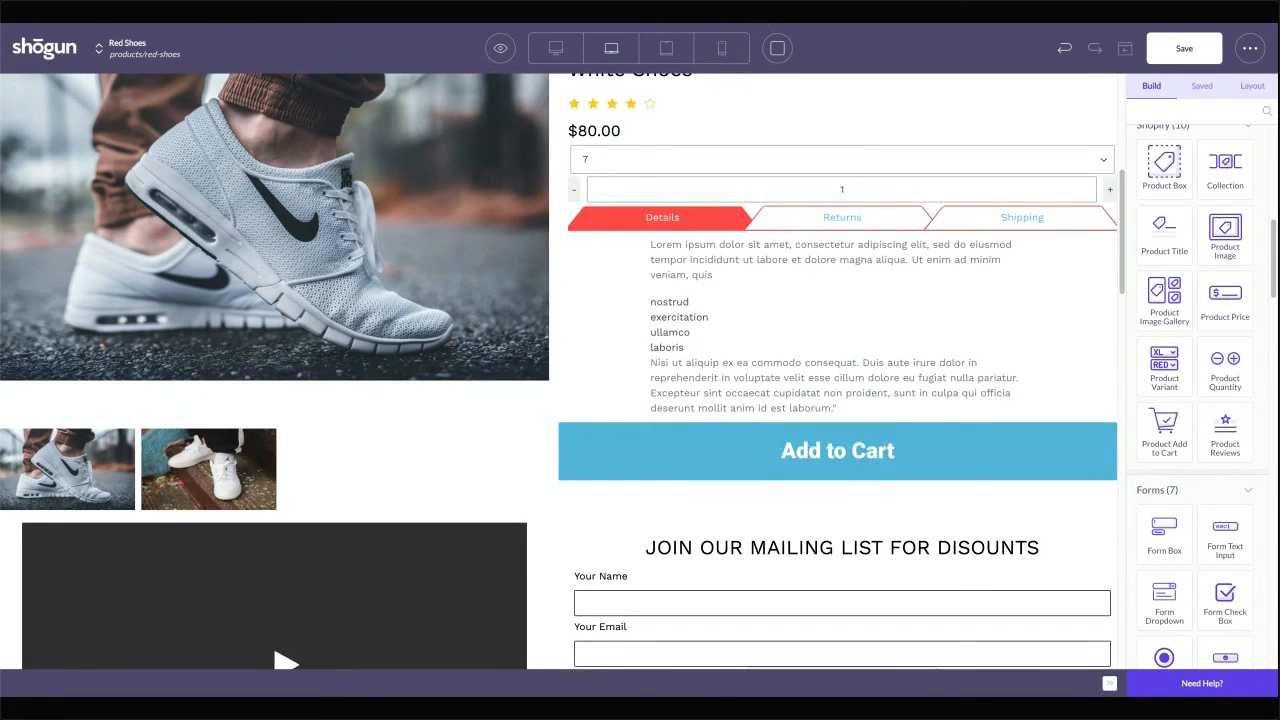
scroll(590, 251, "up", 5)
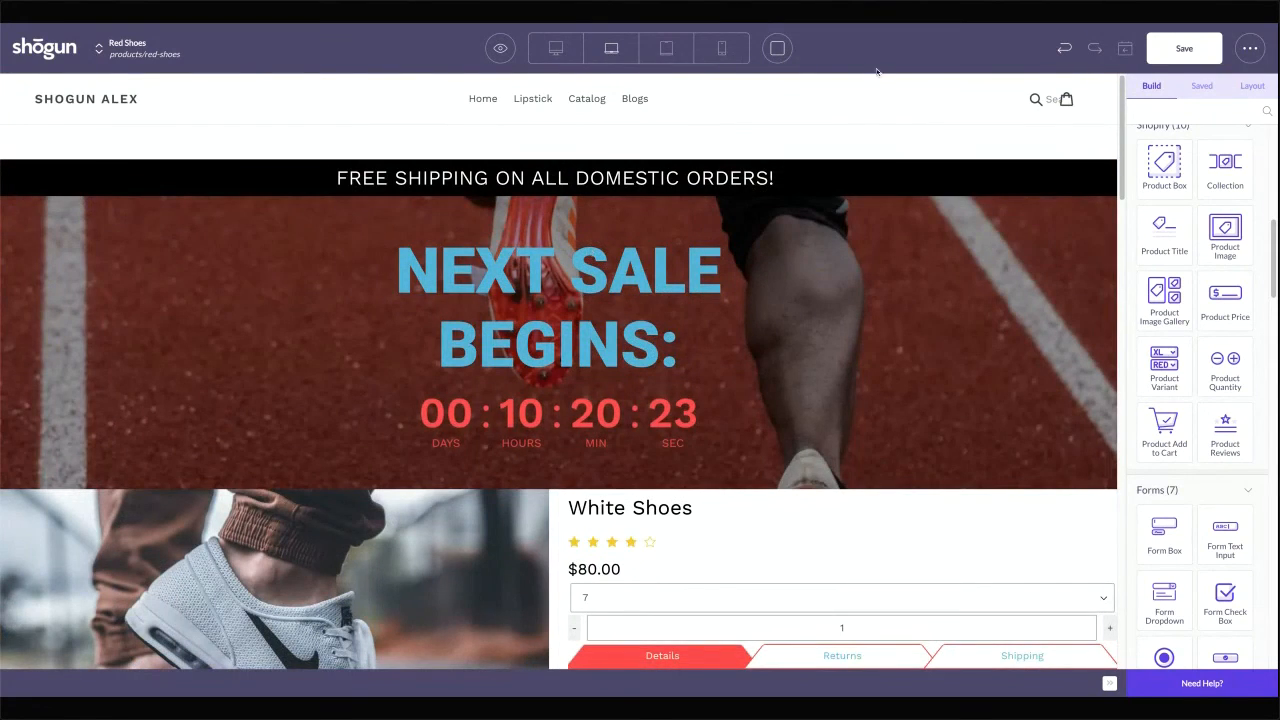
Save the page and open its additional page options
left_click(1249, 48)
left_click(1184, 48)
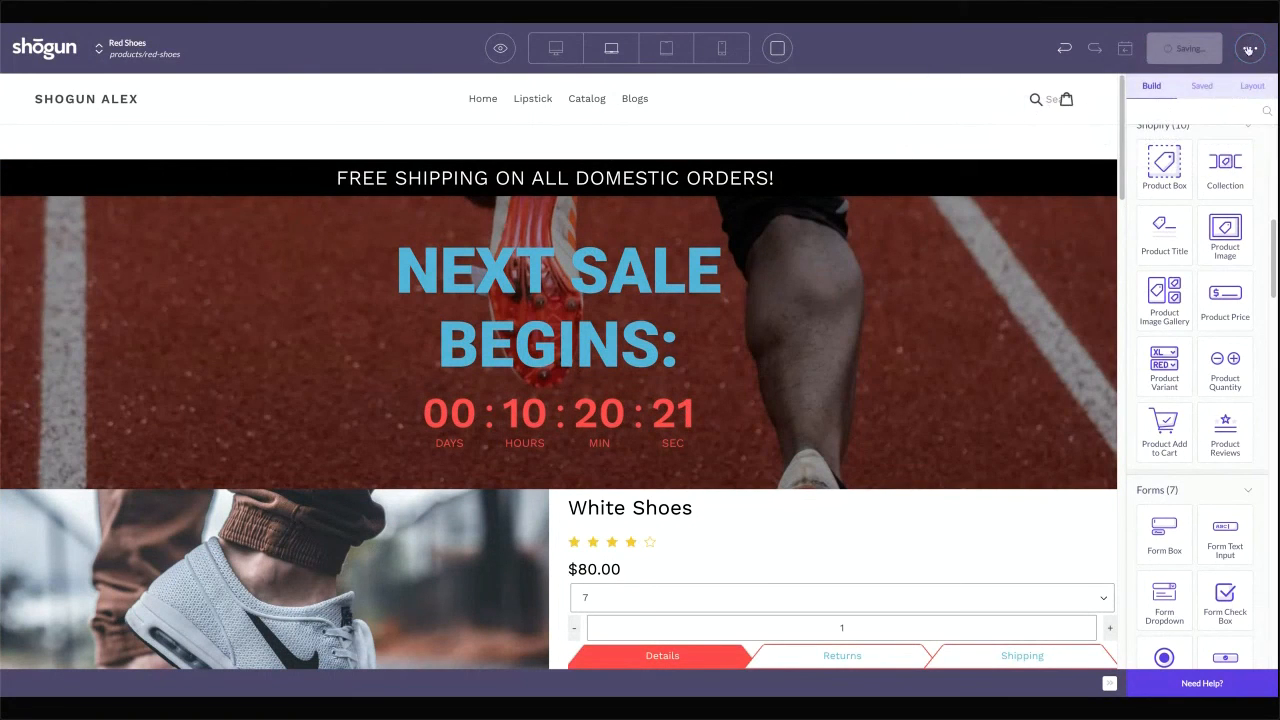
left_click(1249, 48)
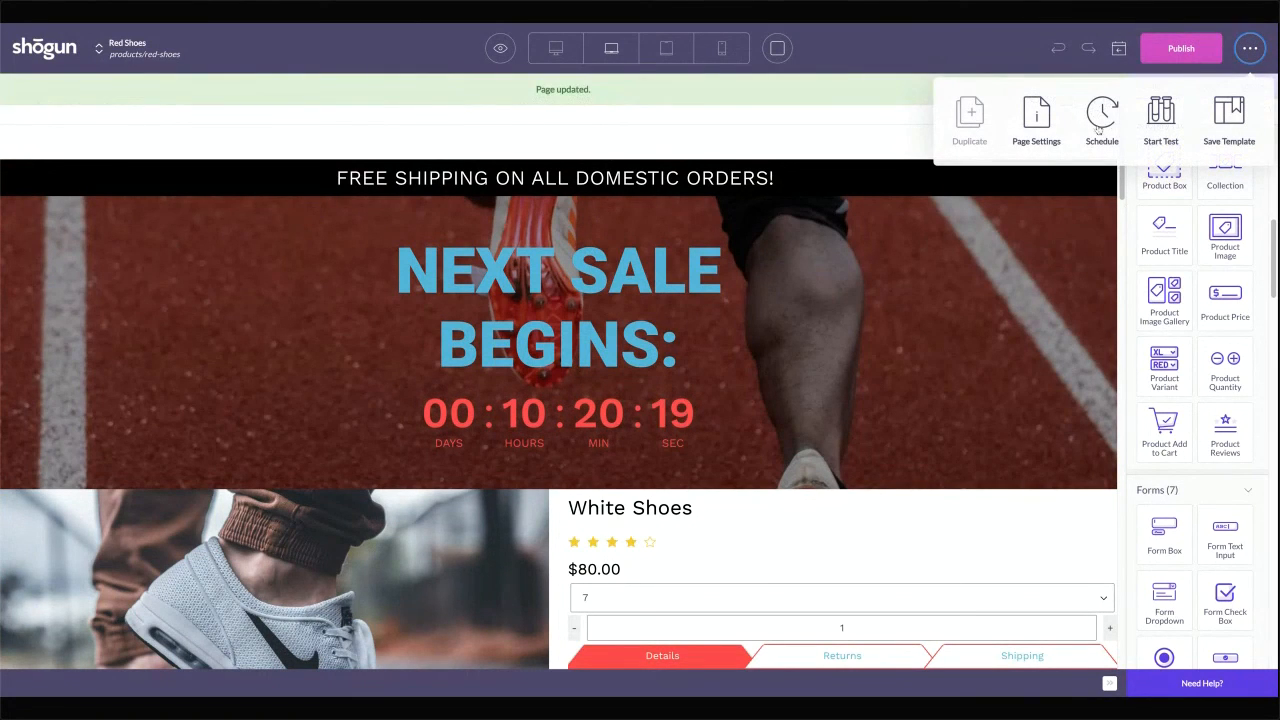
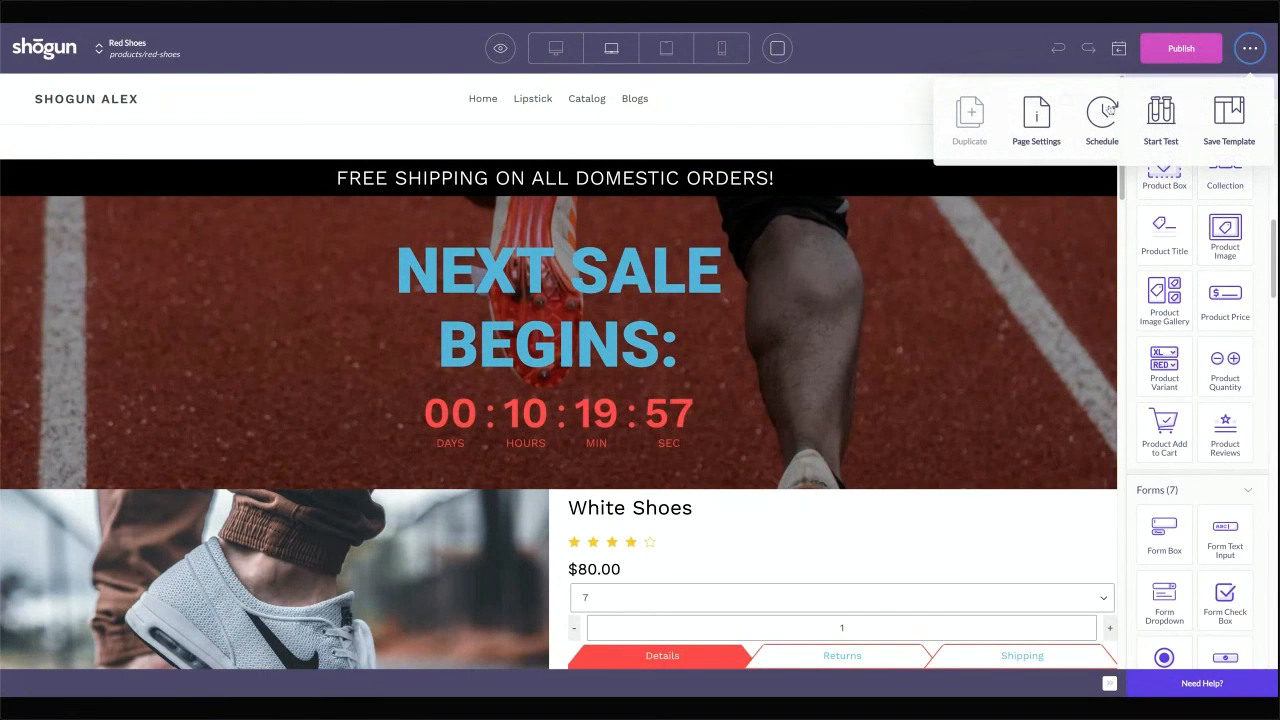
Set the sale banner's countdown to end on November 27, 2020 and save the page
left_click(620, 417)
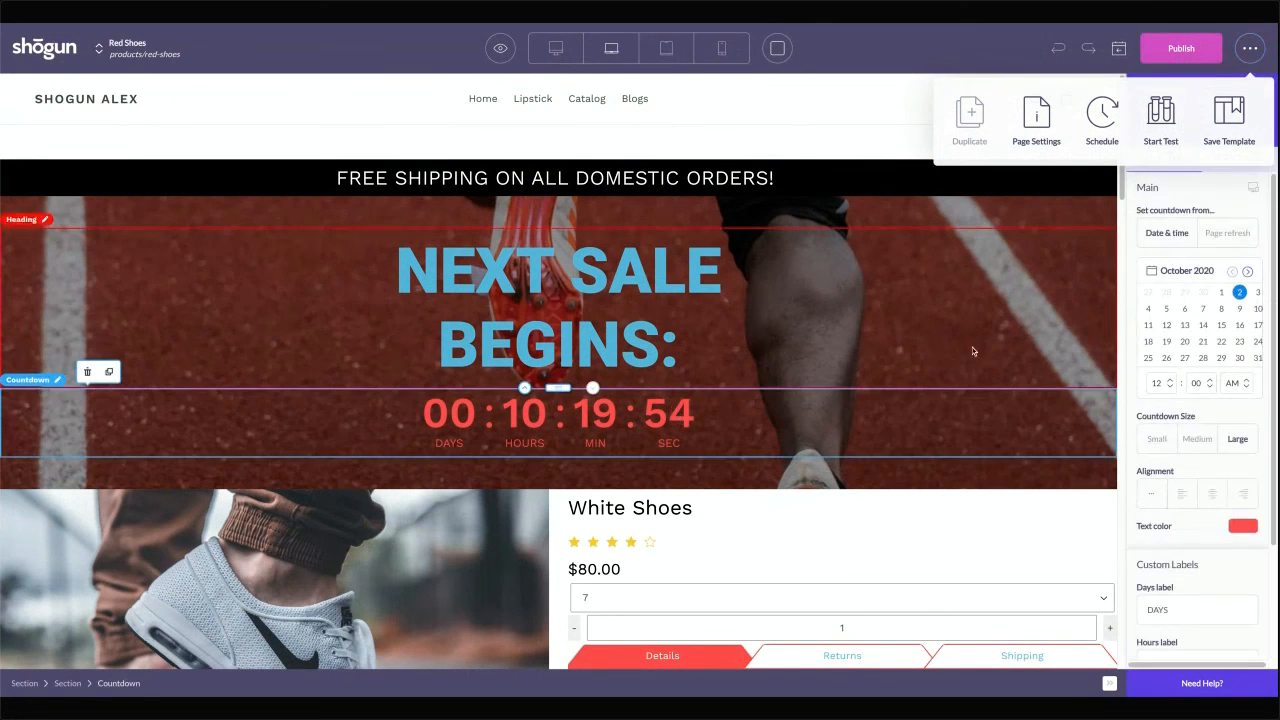
left_click(1247, 272)
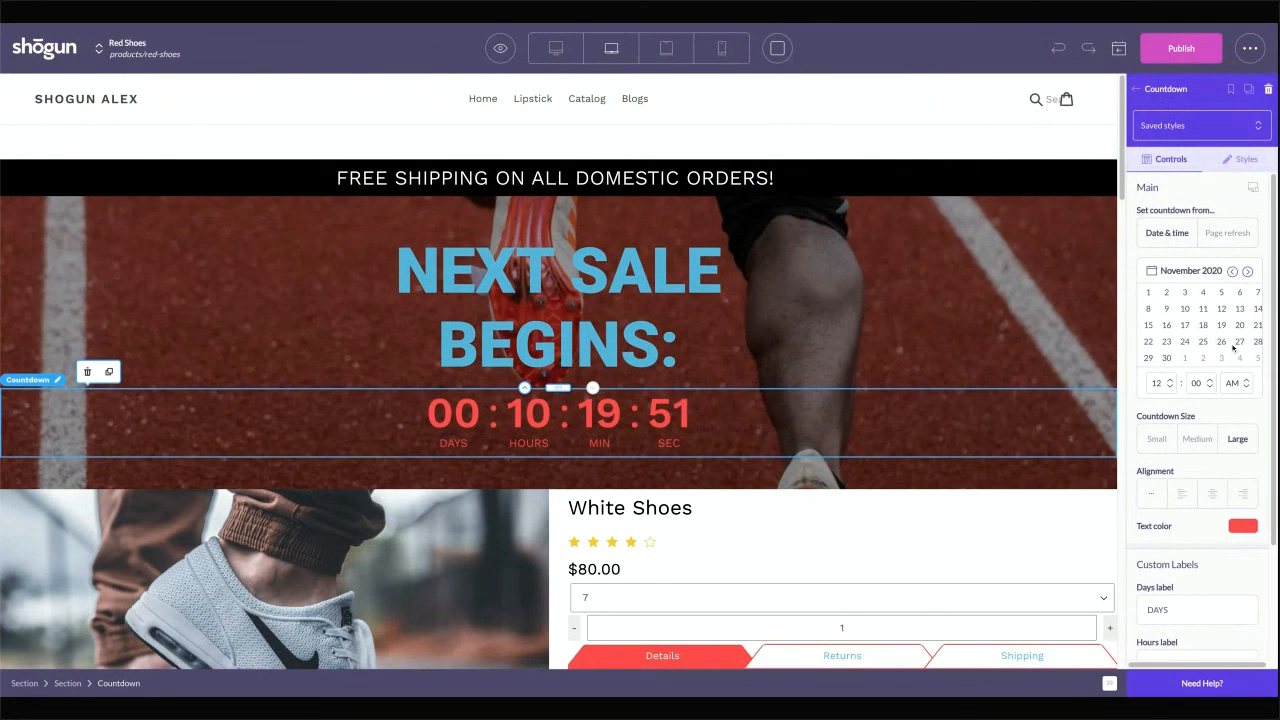
left_click(1238, 342)
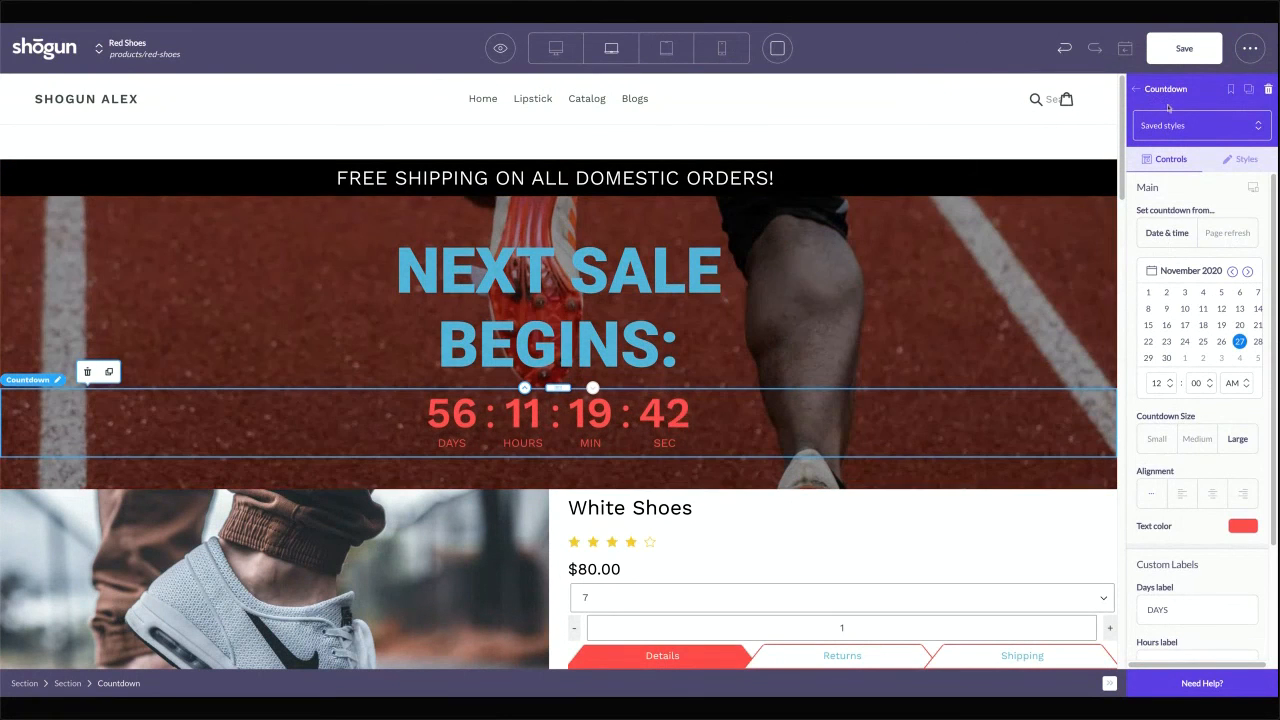
left_click(1198, 56)
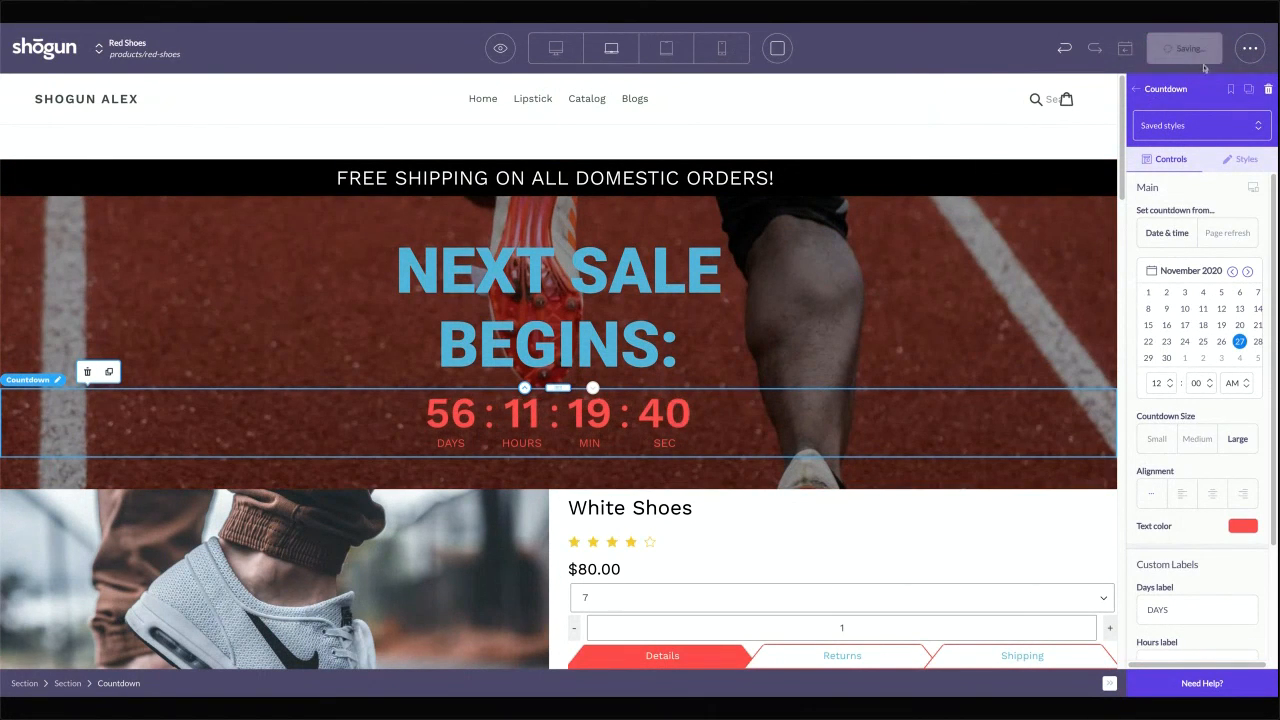
left_click(1248, 50)
left_click(1102, 112)
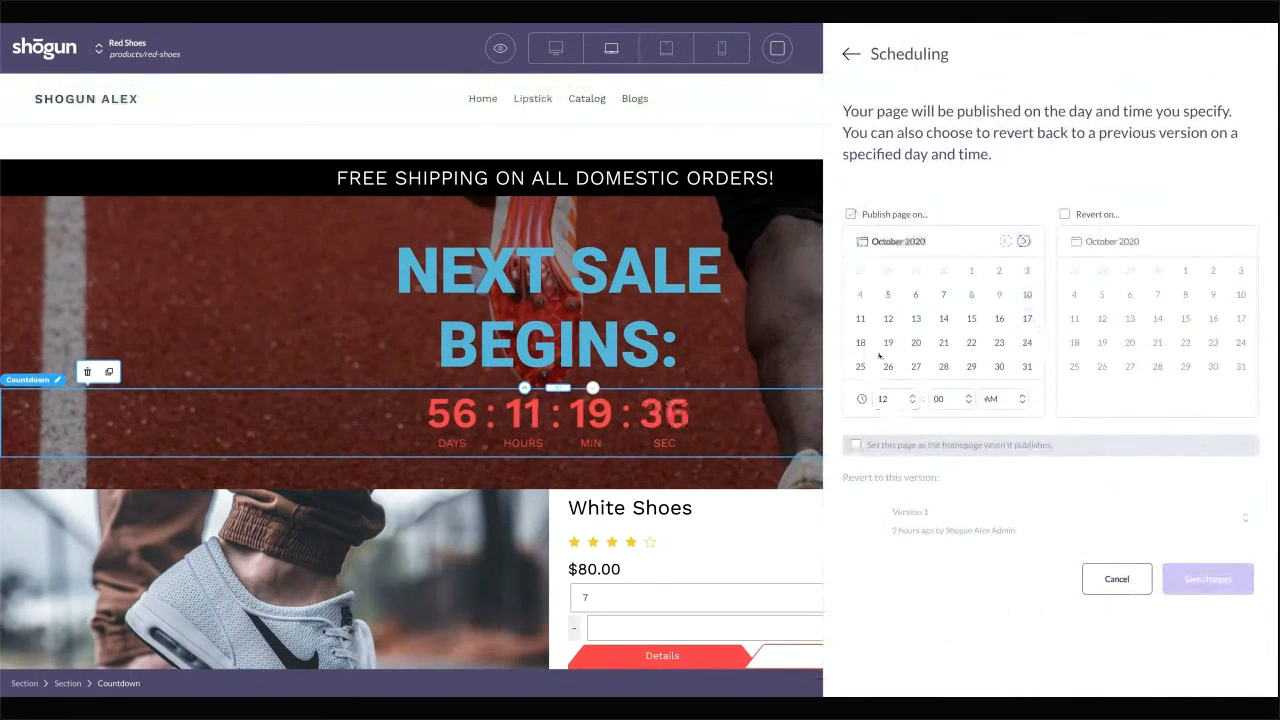
left_click(851, 53)
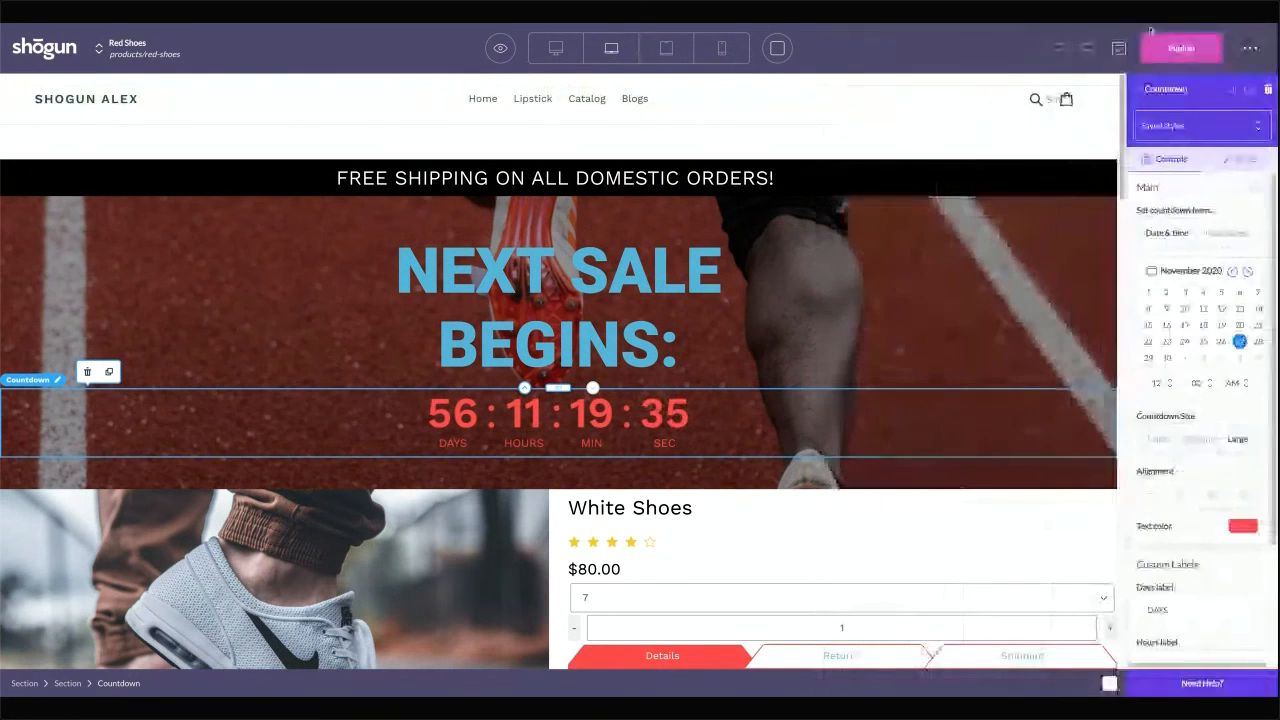
Open the page's scheduling options and set the page to publish on November 16, 2020
left_click(1249, 48)
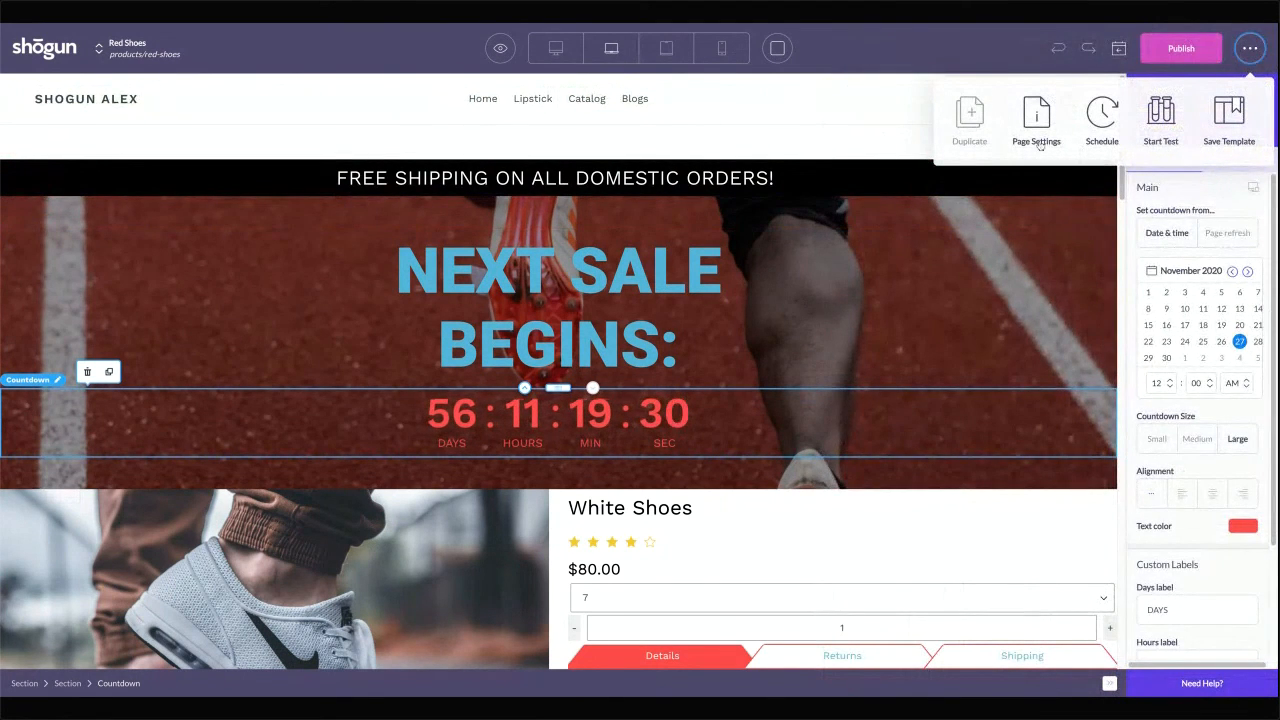
left_click(1101, 118)
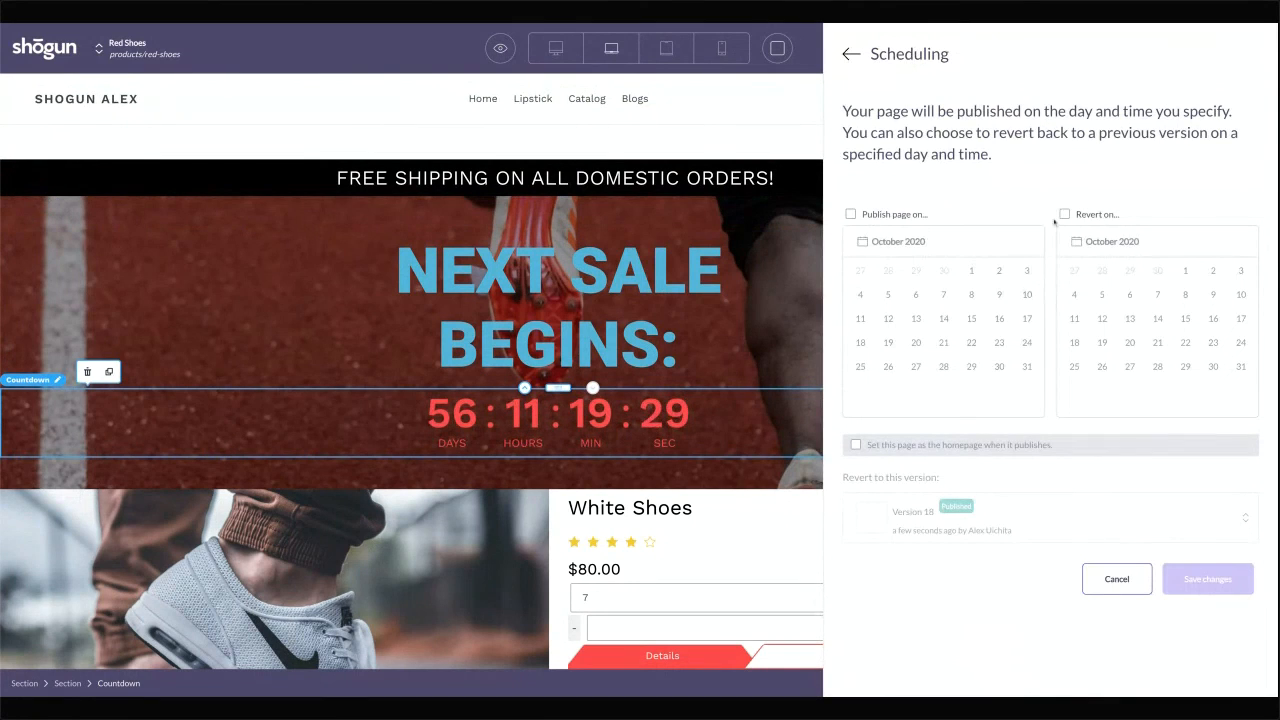
left_click(903, 214)
left_click(1024, 241)
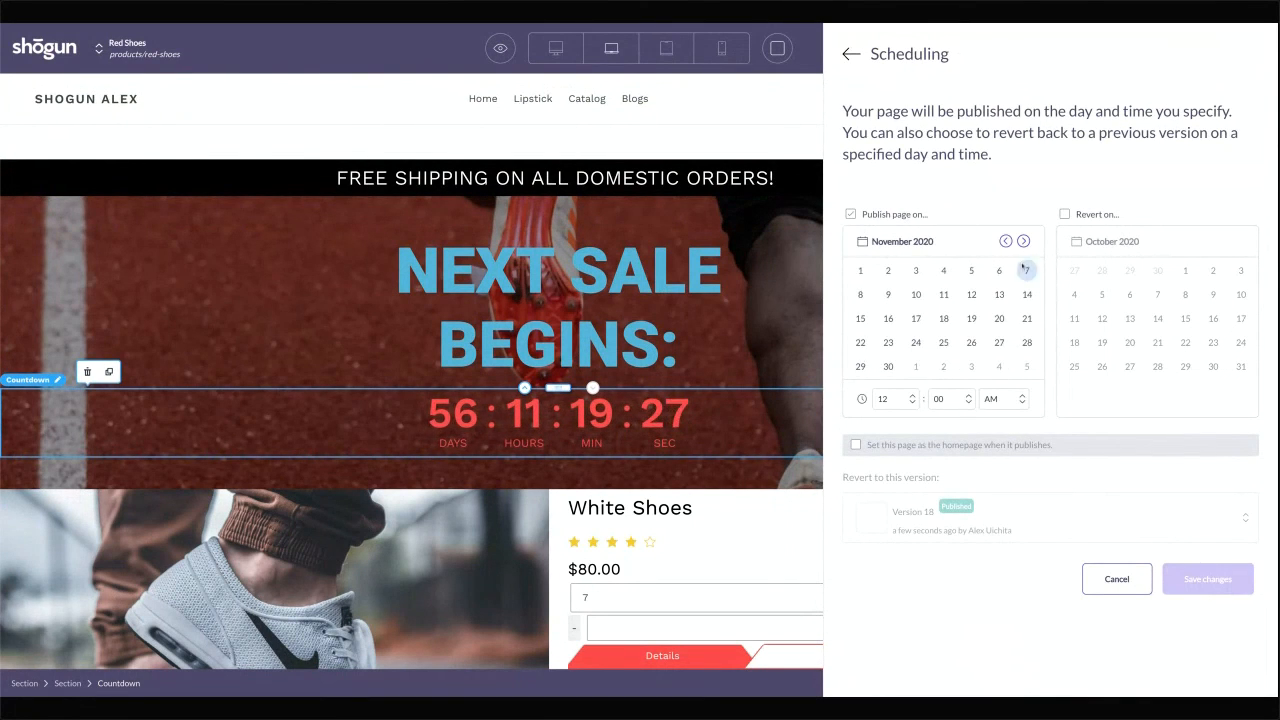
left_click(888, 318)
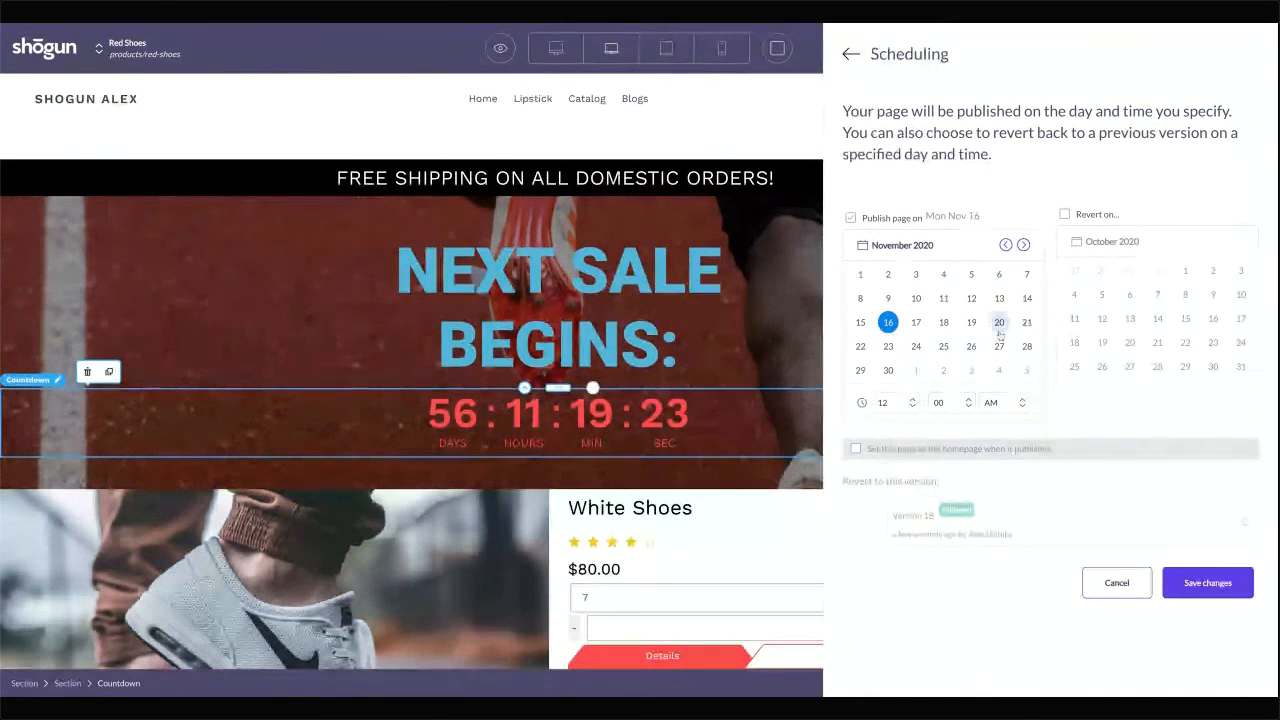
Enable reverting the page and set the revert date to December 7, 2020
left_click(1114, 243)
left_click(1237, 241)
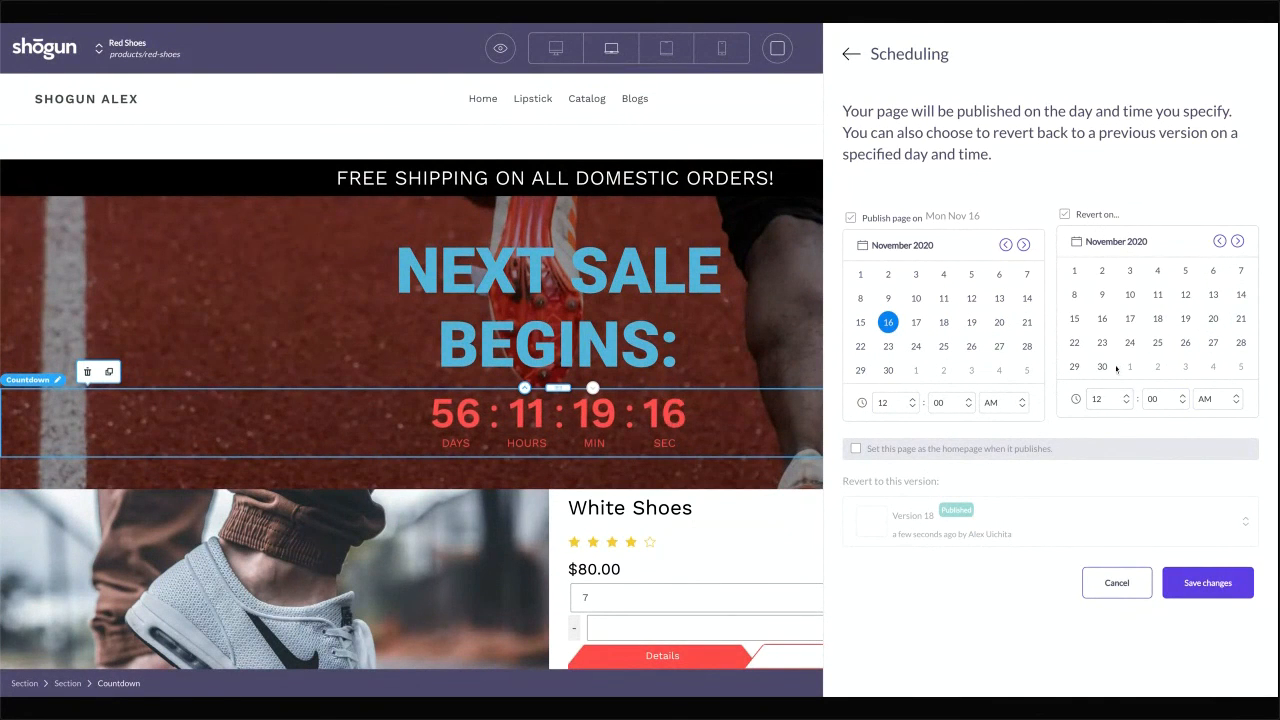
left_click(1237, 241)
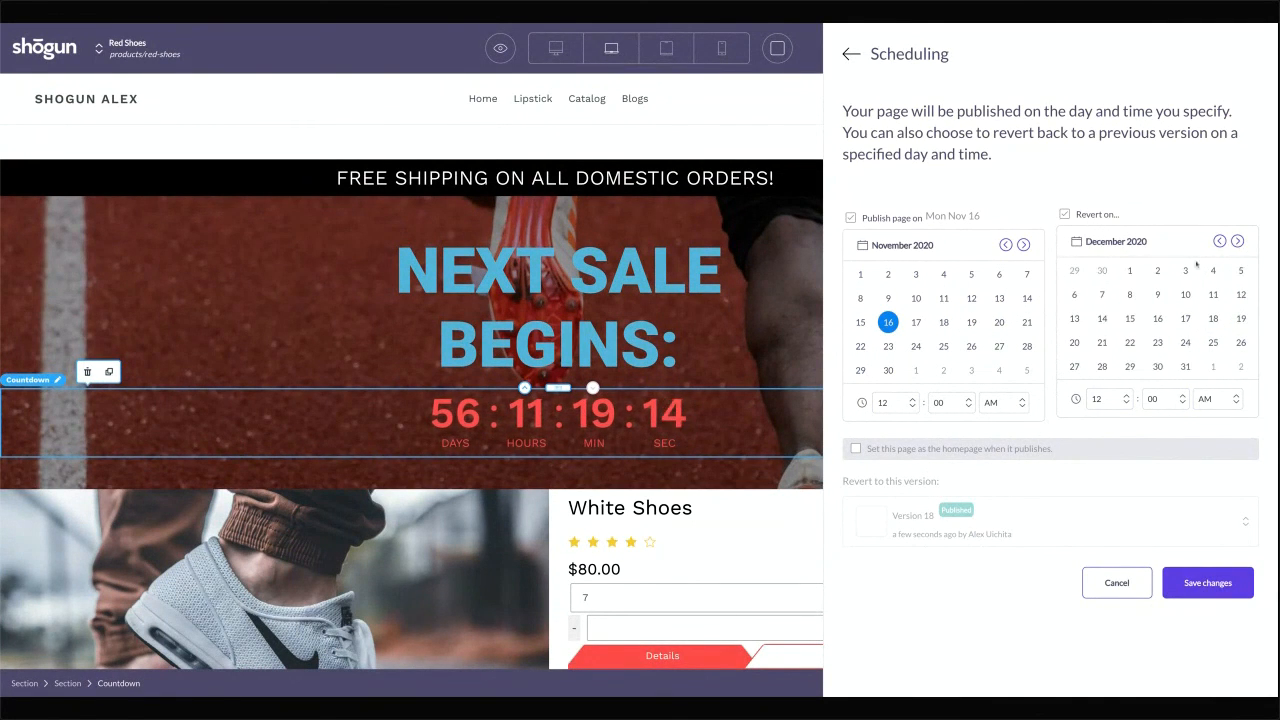
left_click(1102, 298)
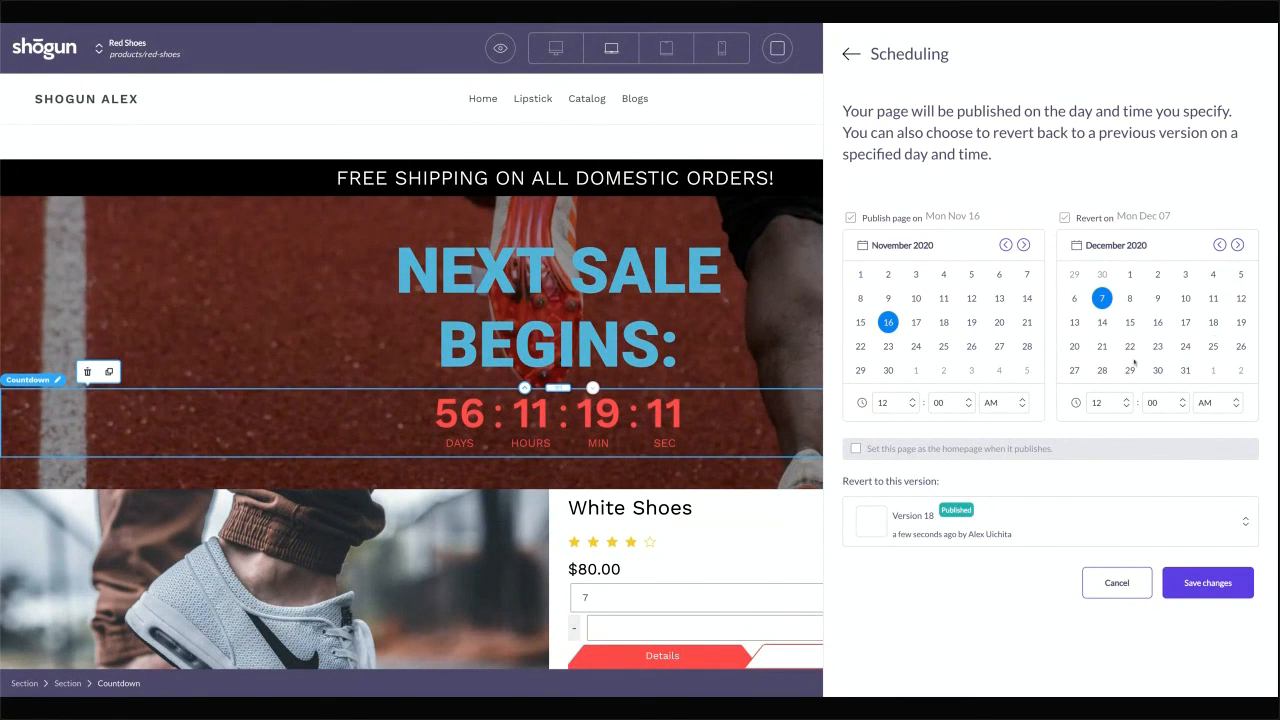
Choose Version 1 as the version the page reverts to and save the scheduling changes
left_click(875, 520)
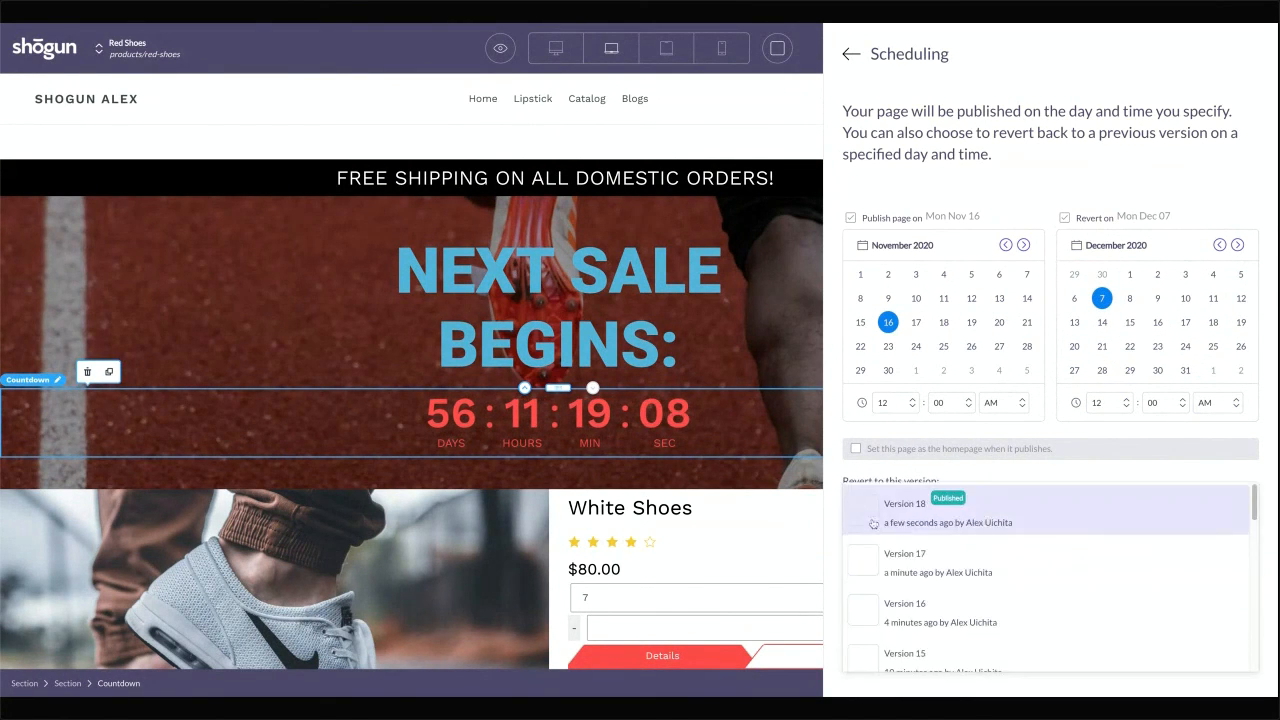
left_click(964, 563)
left_click(983, 517)
scroll(1030, 600, "down", 10)
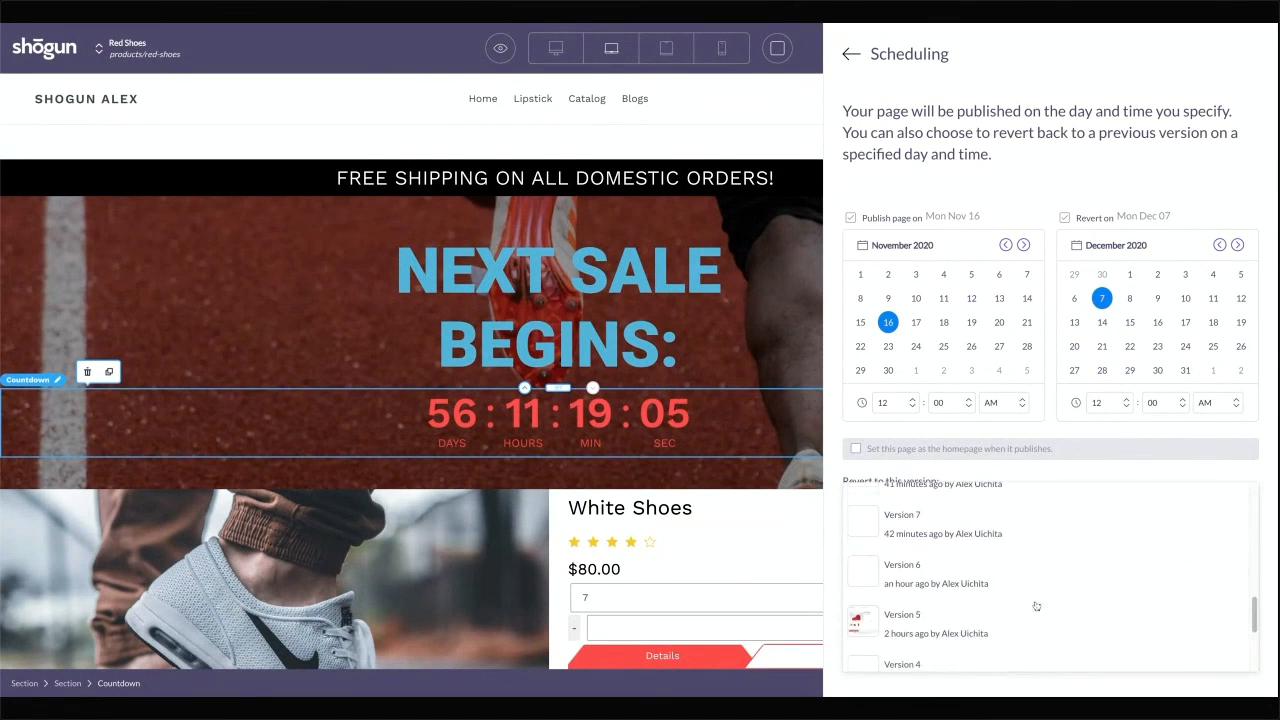
left_click(1005, 645)
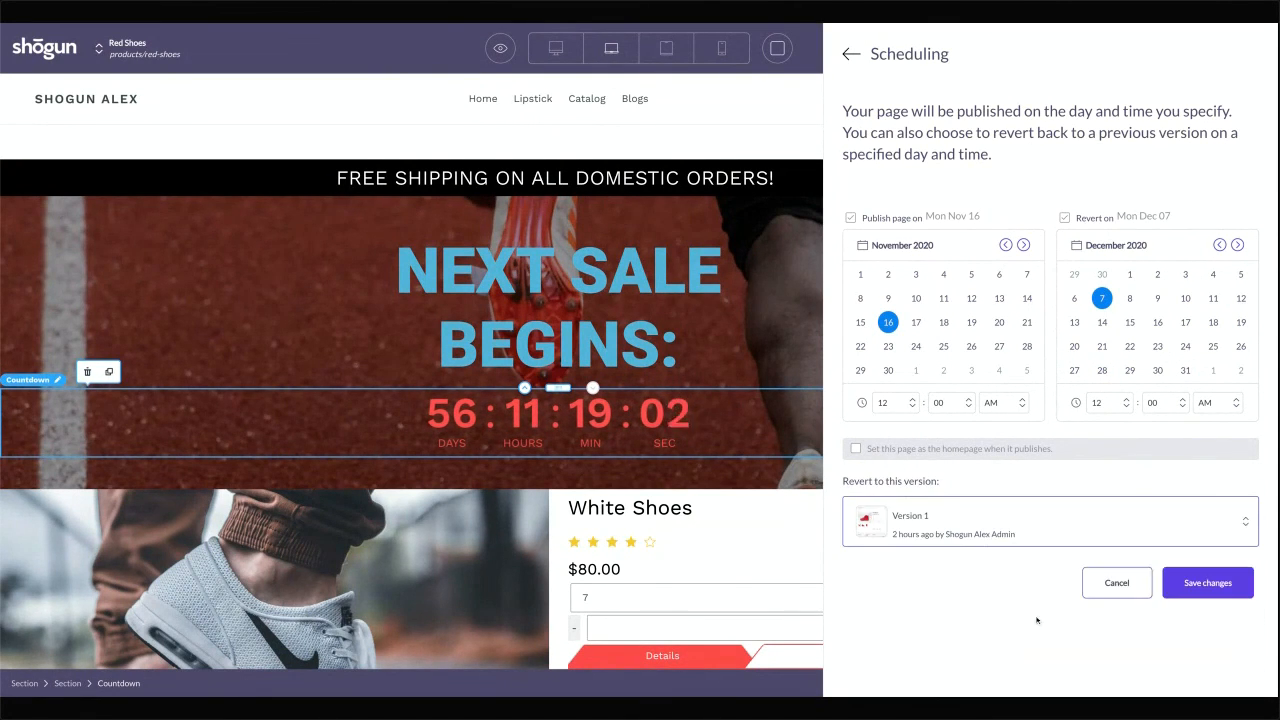
left_click(1190, 583)
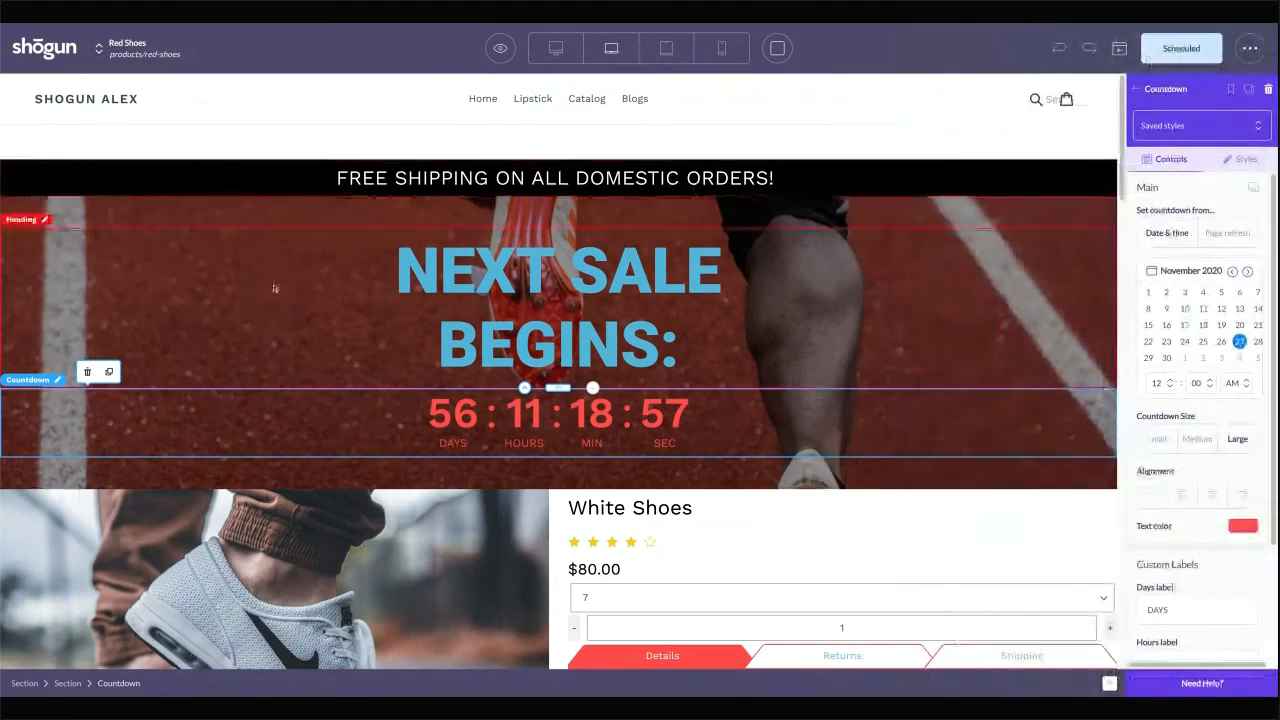
Start an A/B test of the Red Shoes page with Add to Cart as its objective
scroll(645, 346, "down", 3)
scroll(645, 346, "down", 10)
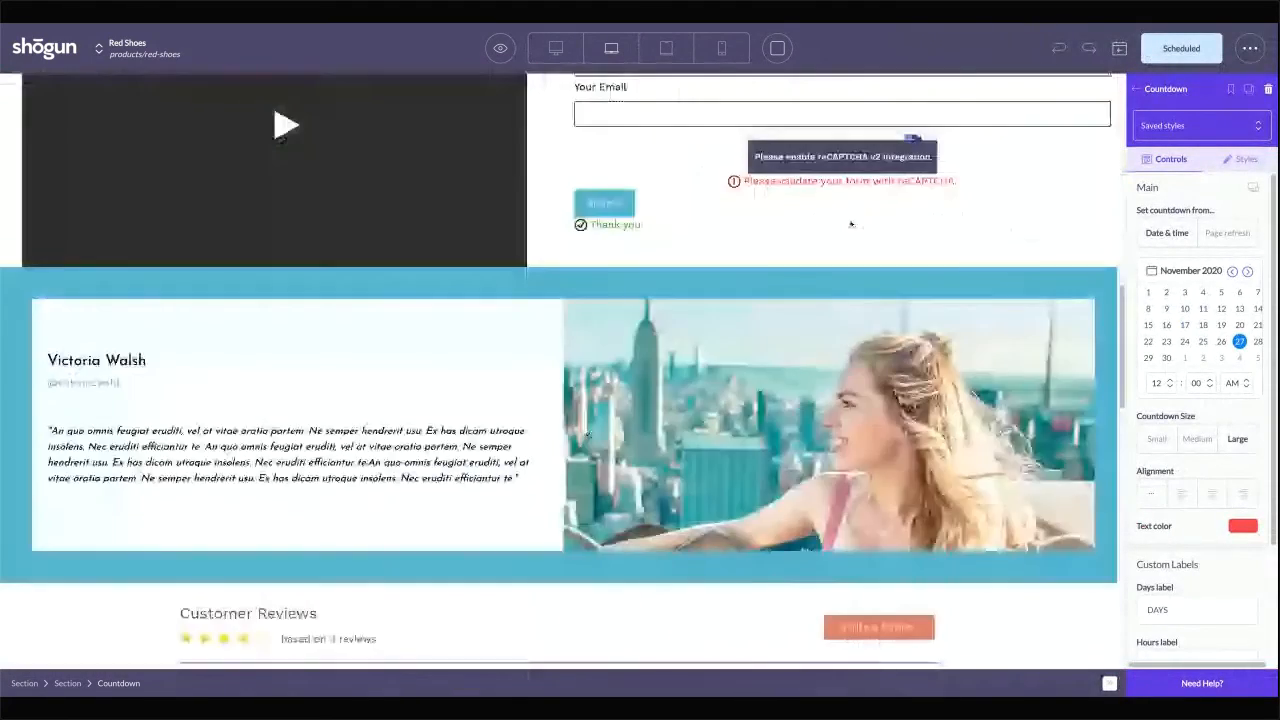
scroll(851, 223, "up", 13)
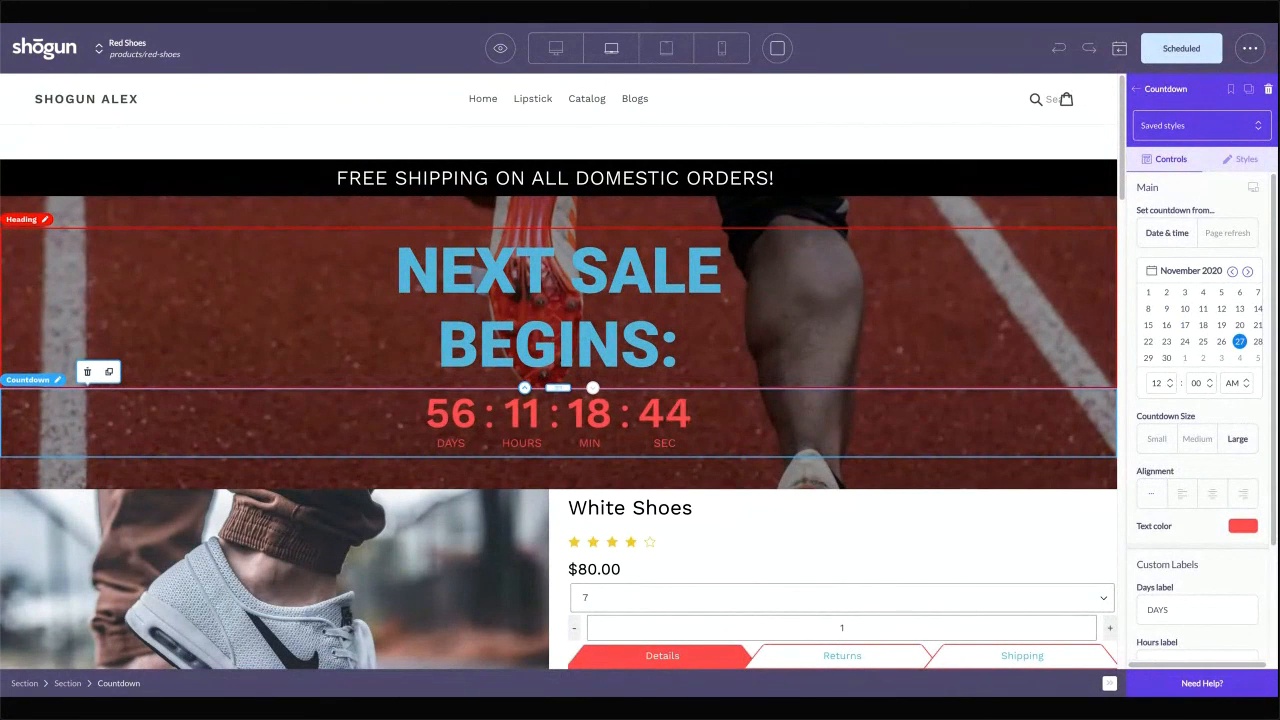
left_click(1250, 48)
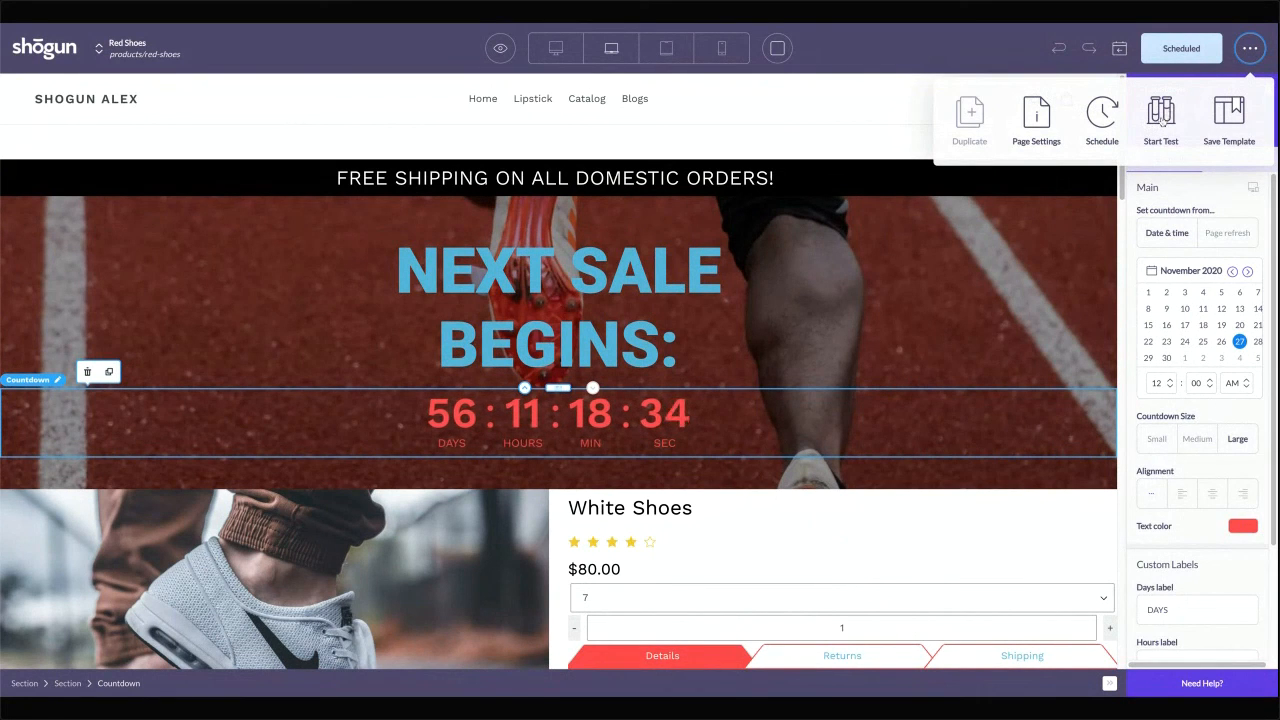
scroll(973, 445, "down", 5)
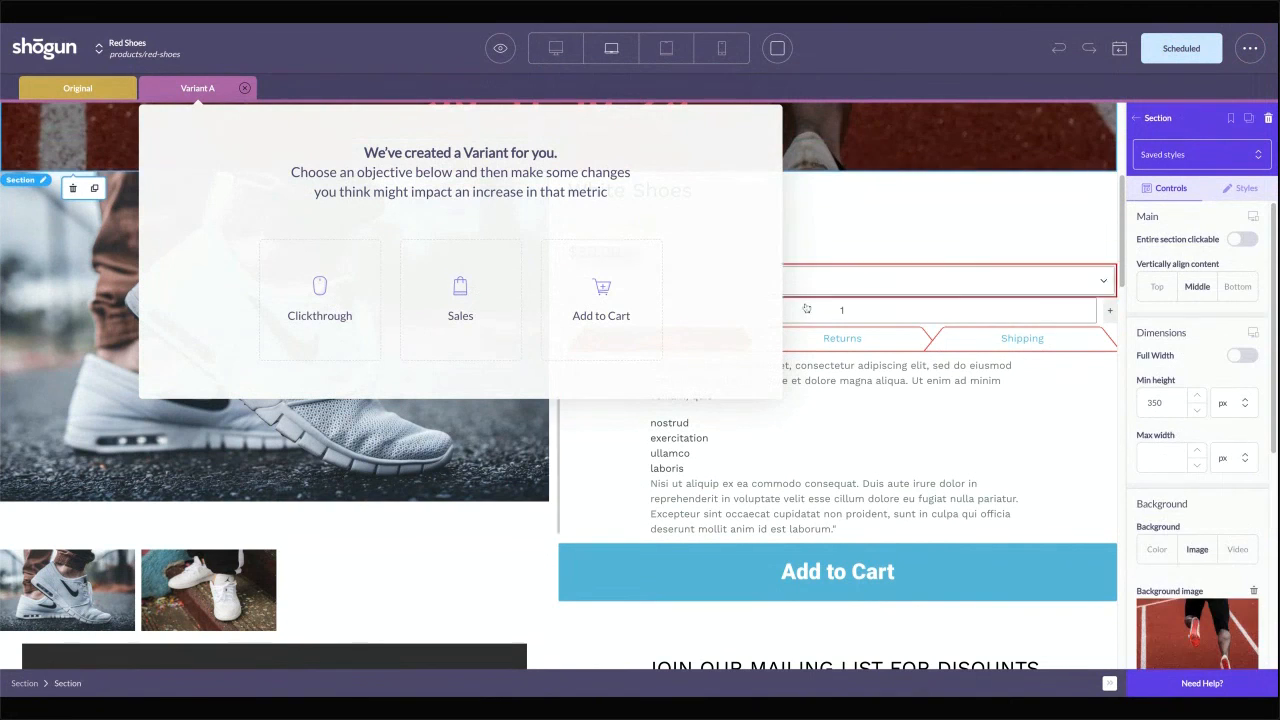
scroll(811, 288, "down", 3)
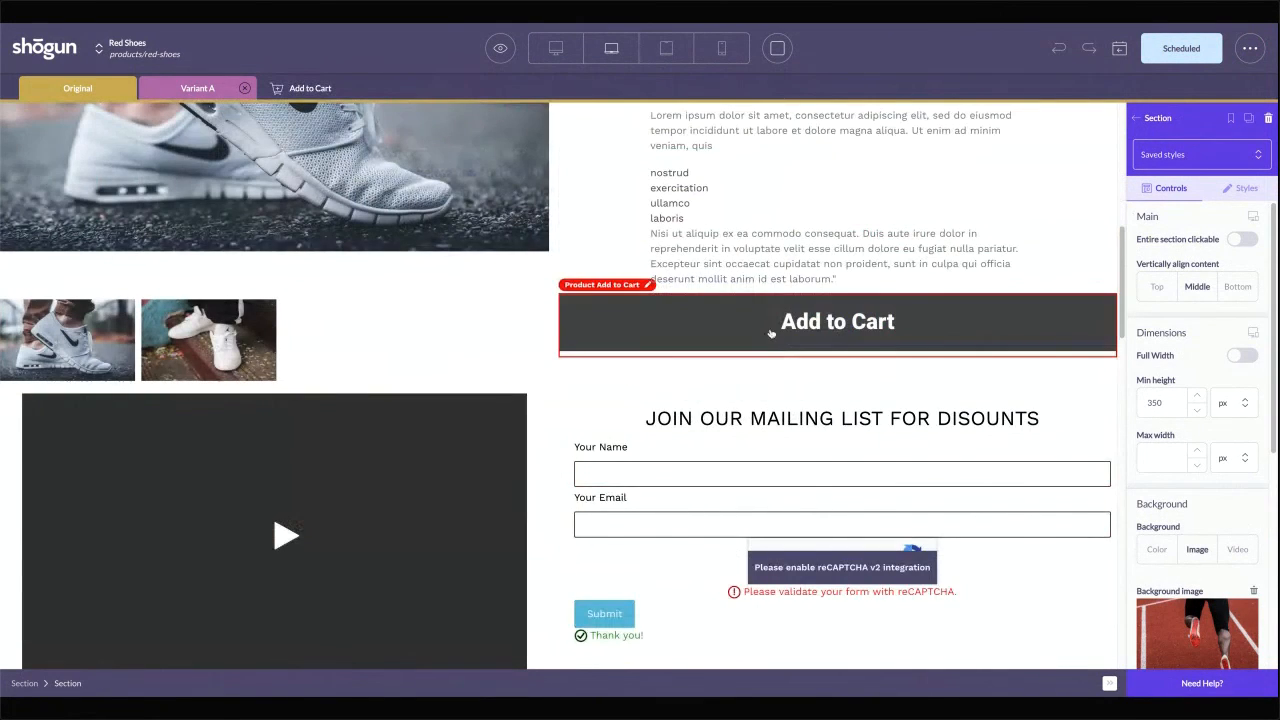
scroll(738, 352, "up", 3)
left_click(430, 335)
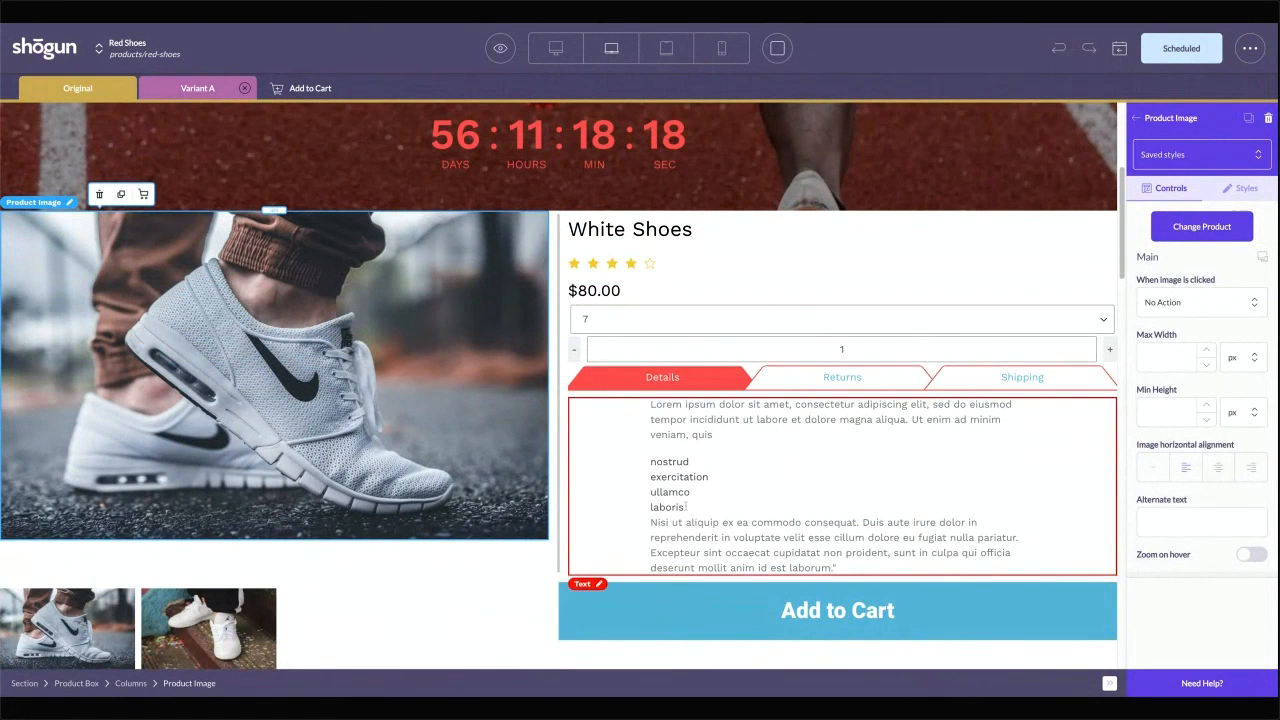
scroll(684, 505, "up", 1)
scroll(682, 500, "up", 1)
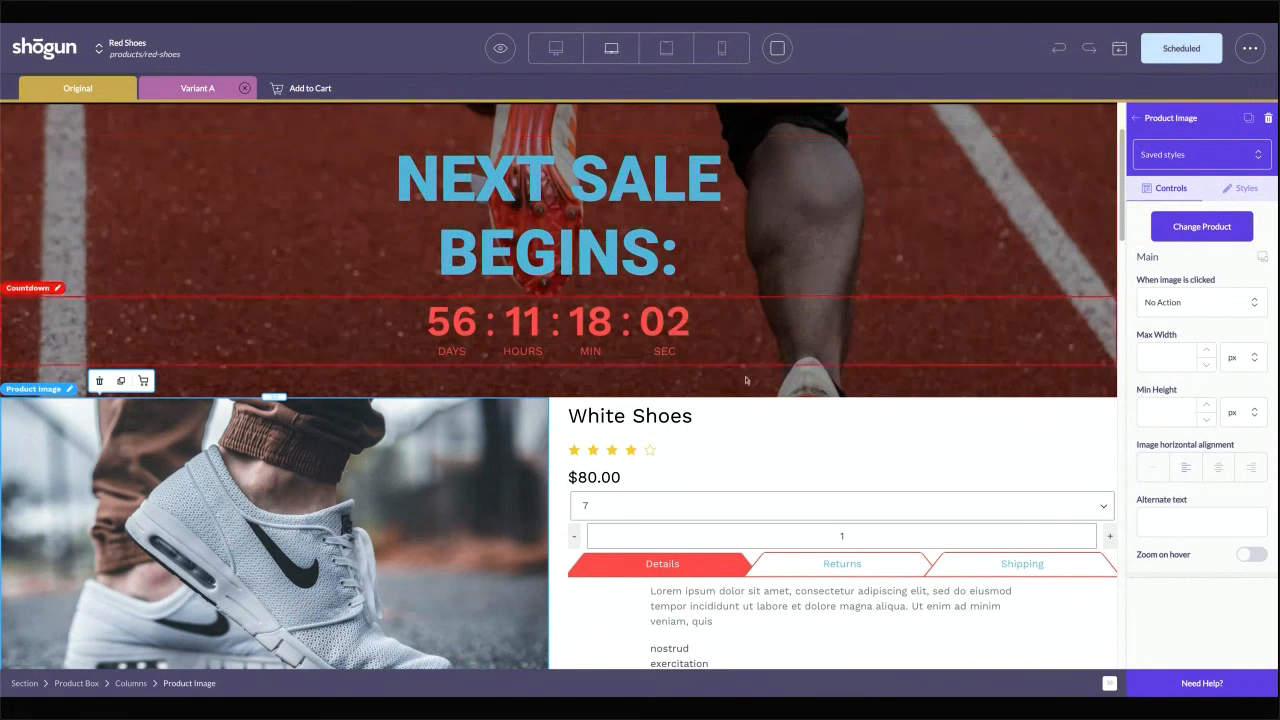
left_click(886, 34)
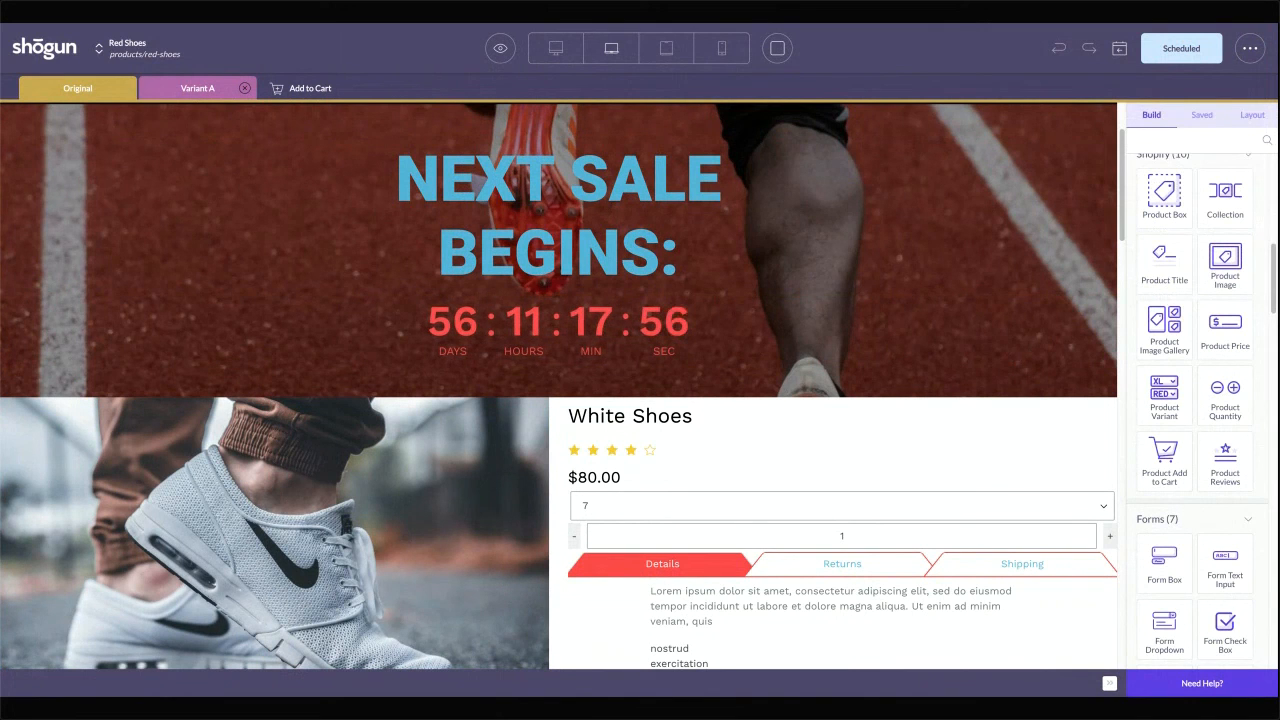
left_click(1257, 56)
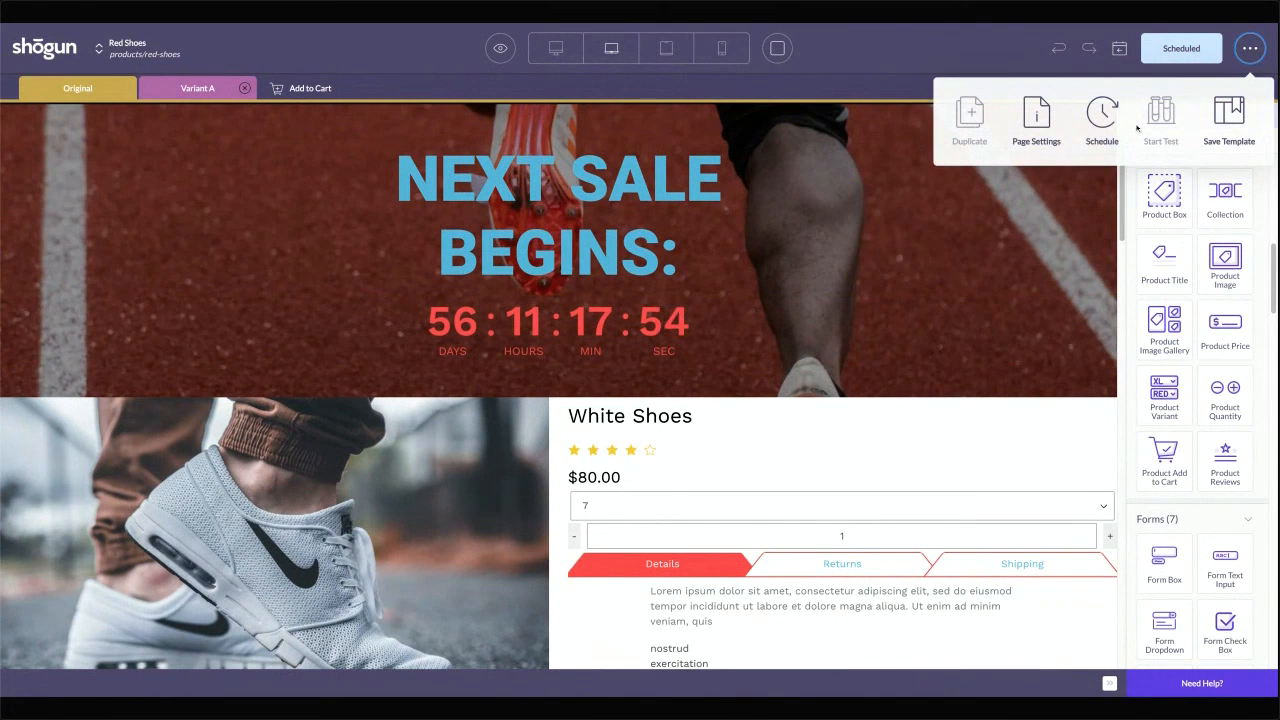
left_click(1010, 53)
Switch to Variant A and select its Add to Cart button for editing
left_click(190, 92)
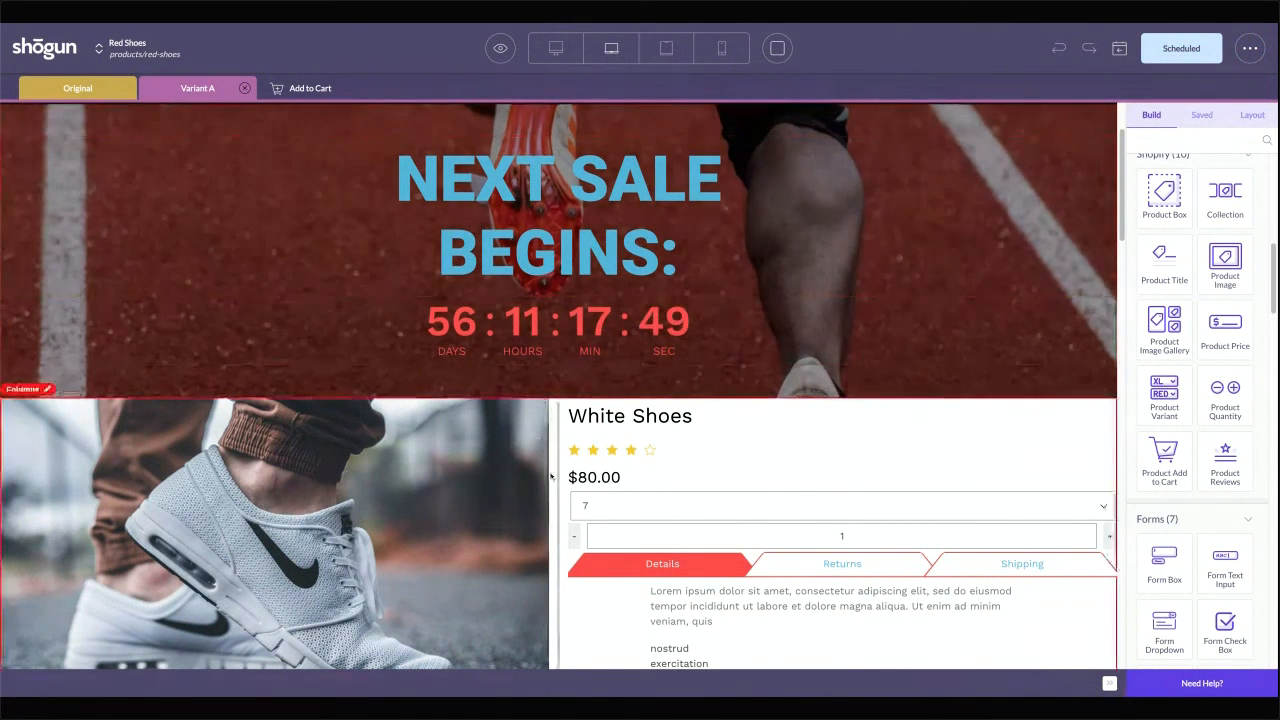
scroll(803, 450, "down", 4)
left_click(803, 450)
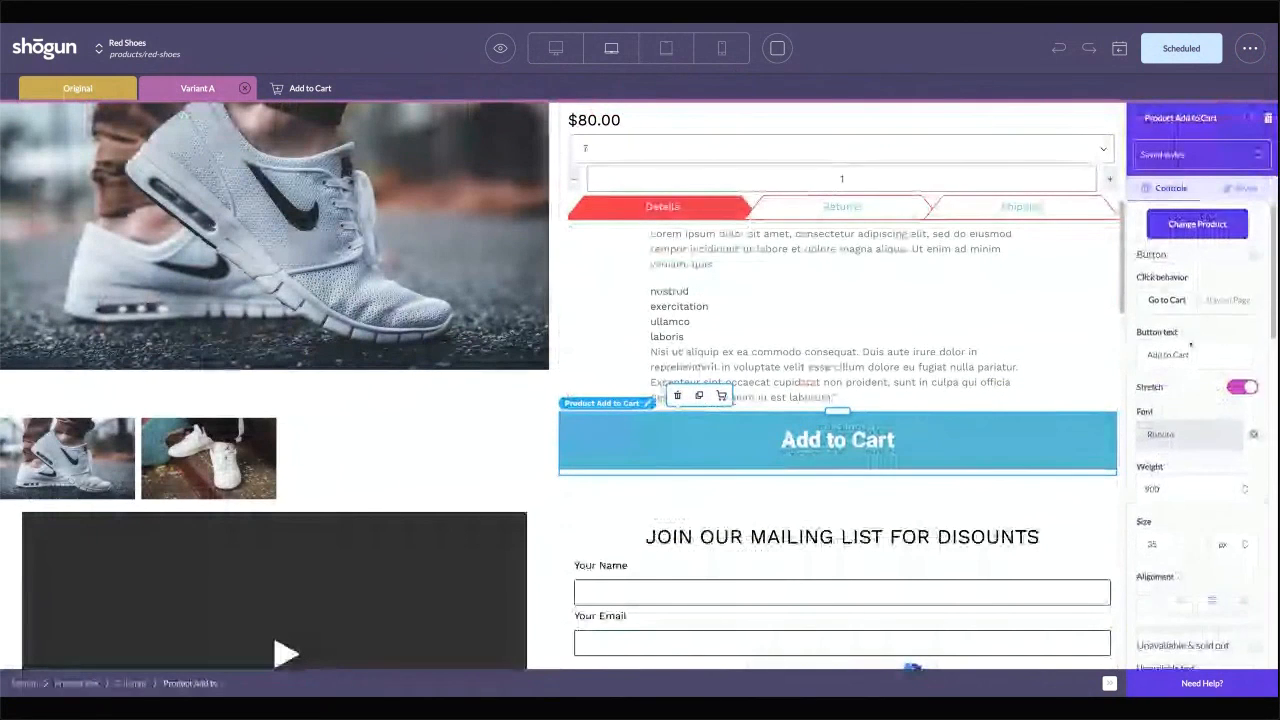
left_click(1177, 126)
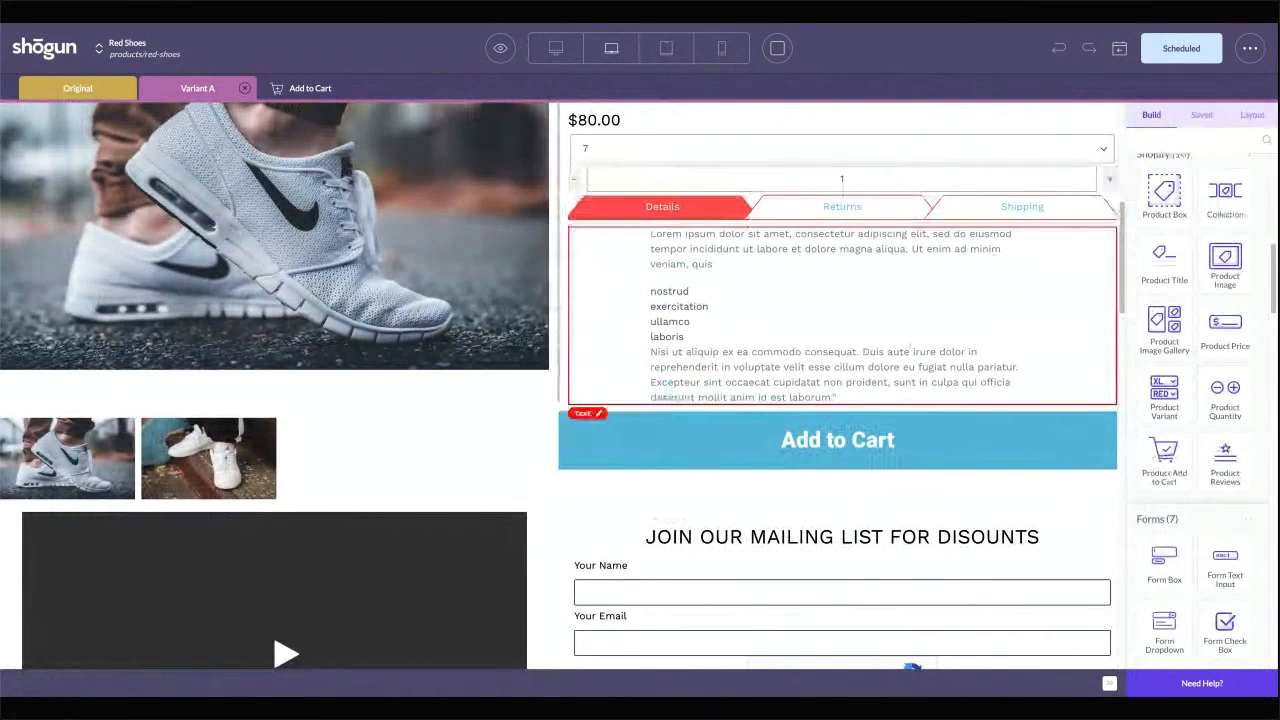
scroll(1191, 527, "down", 4)
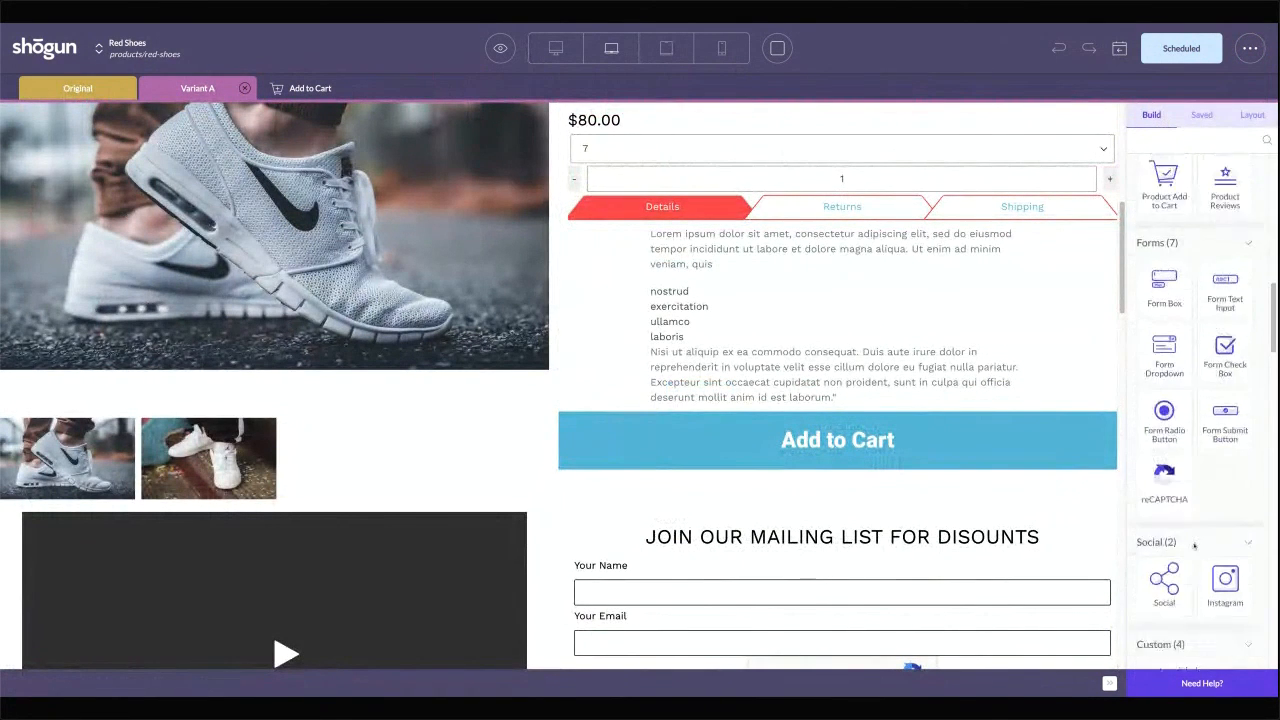
left_click(941, 462)
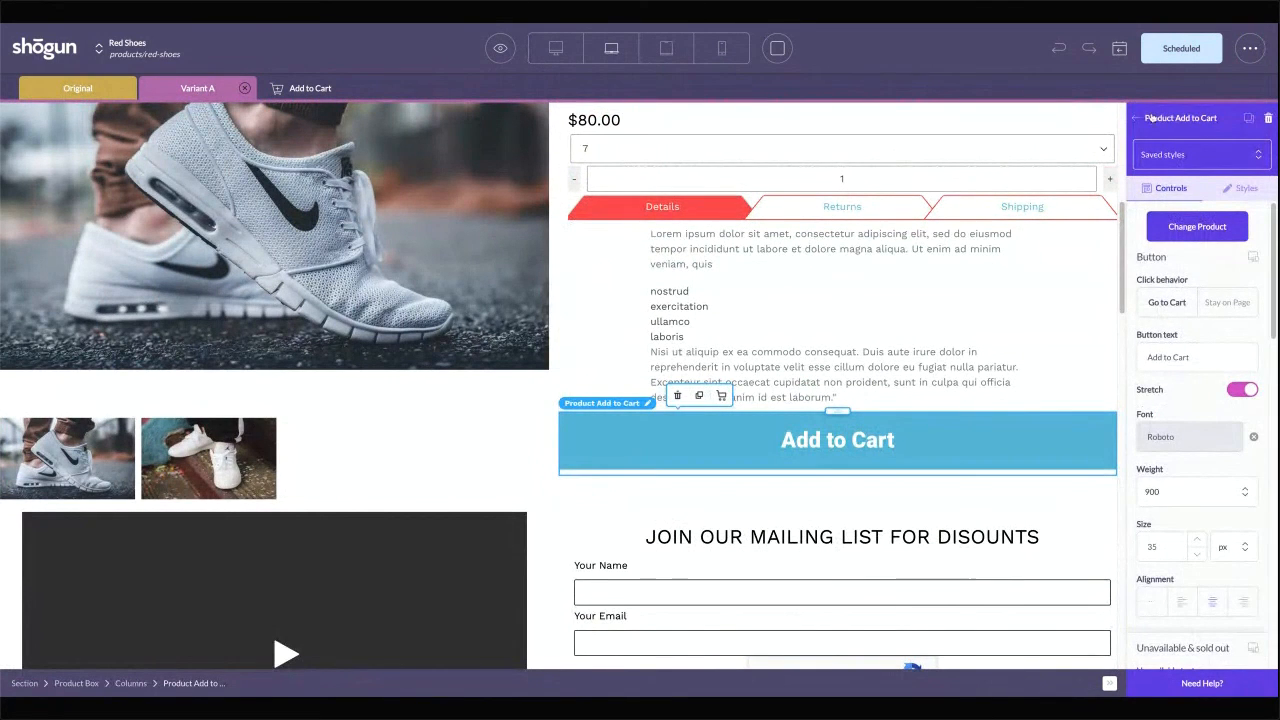
Set the Add to Cart button's default background color to orange DA8050
scroll(1190, 300, "down", 8)
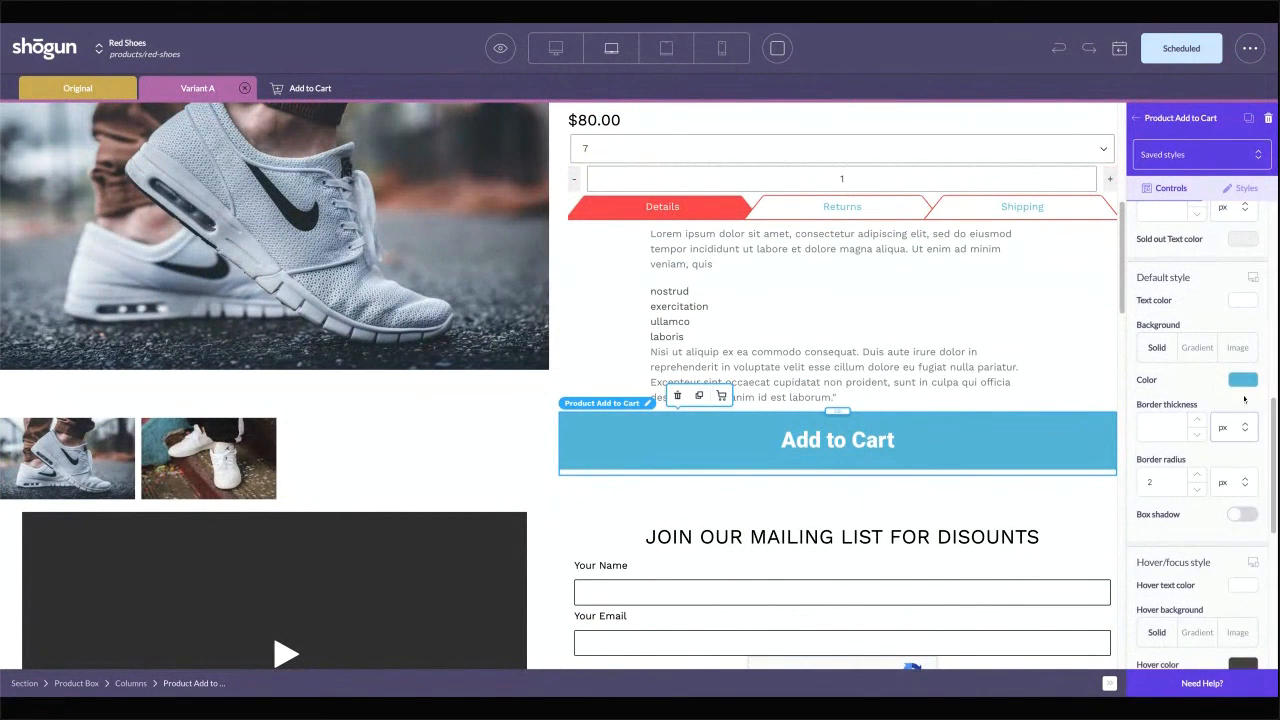
left_click(1240, 386)
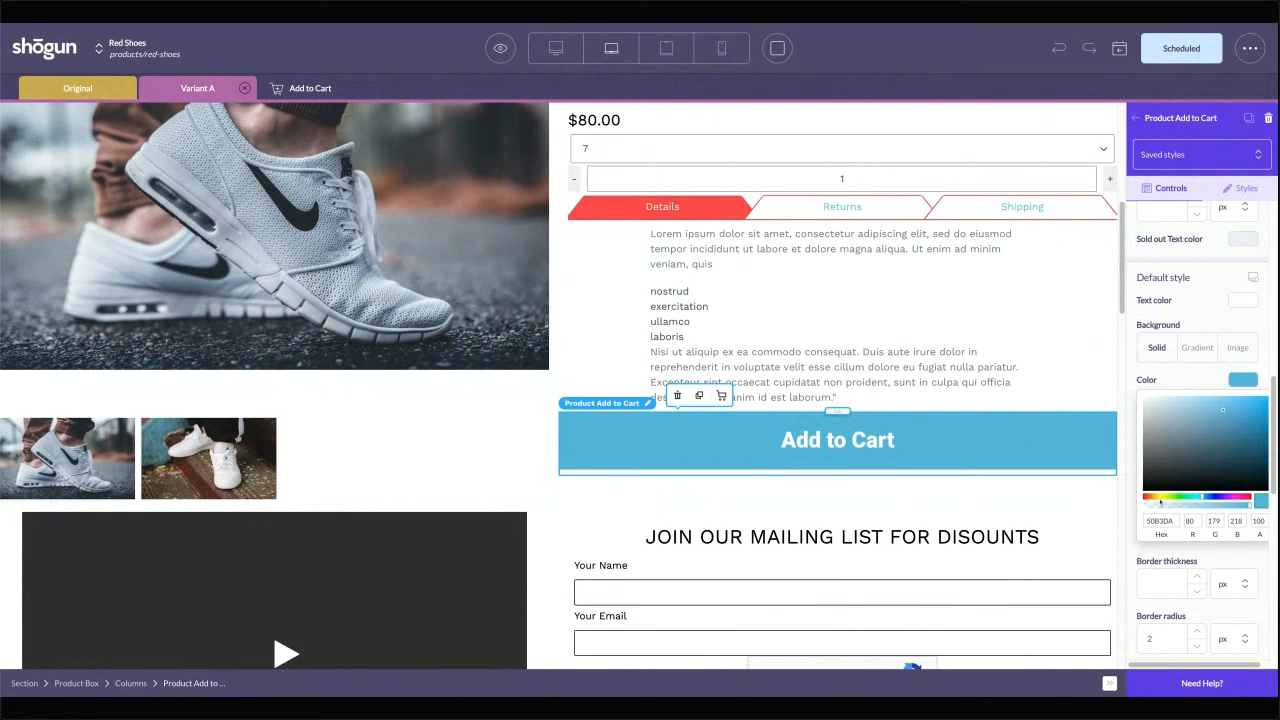
left_click(1152, 497)
scroll(983, 343, "up", 4)
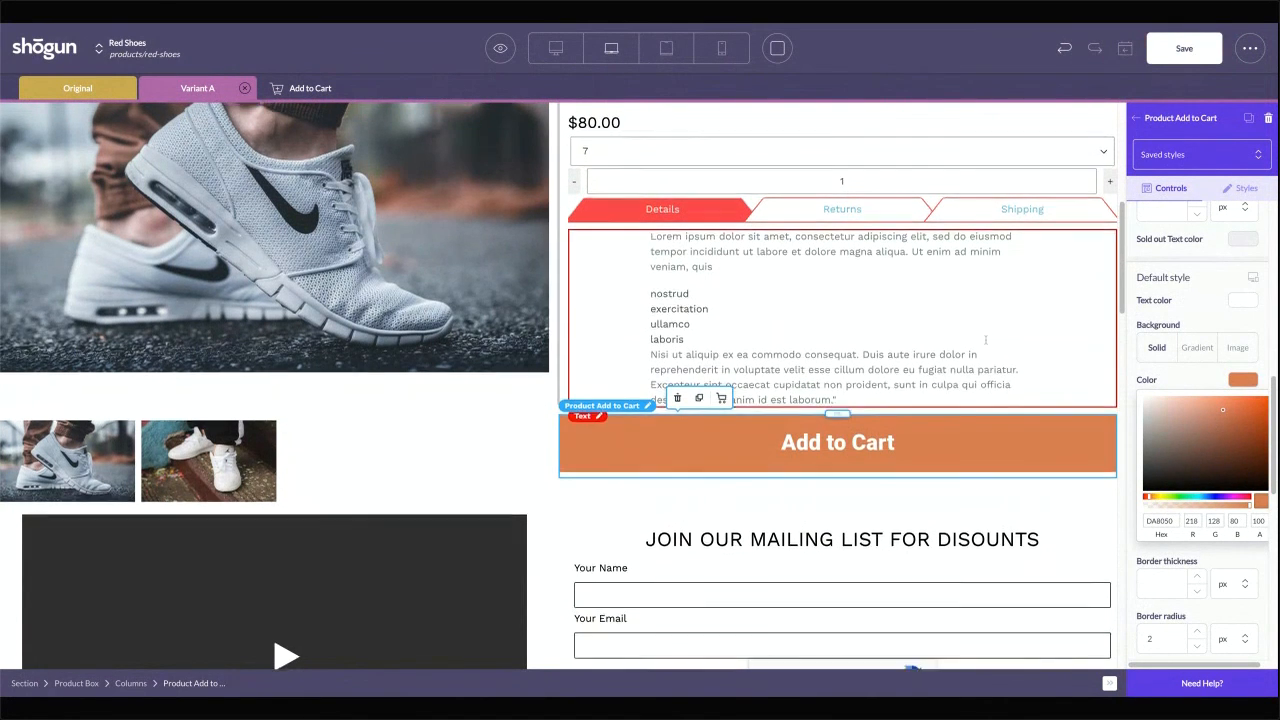
scroll(980, 351, "down", 3)
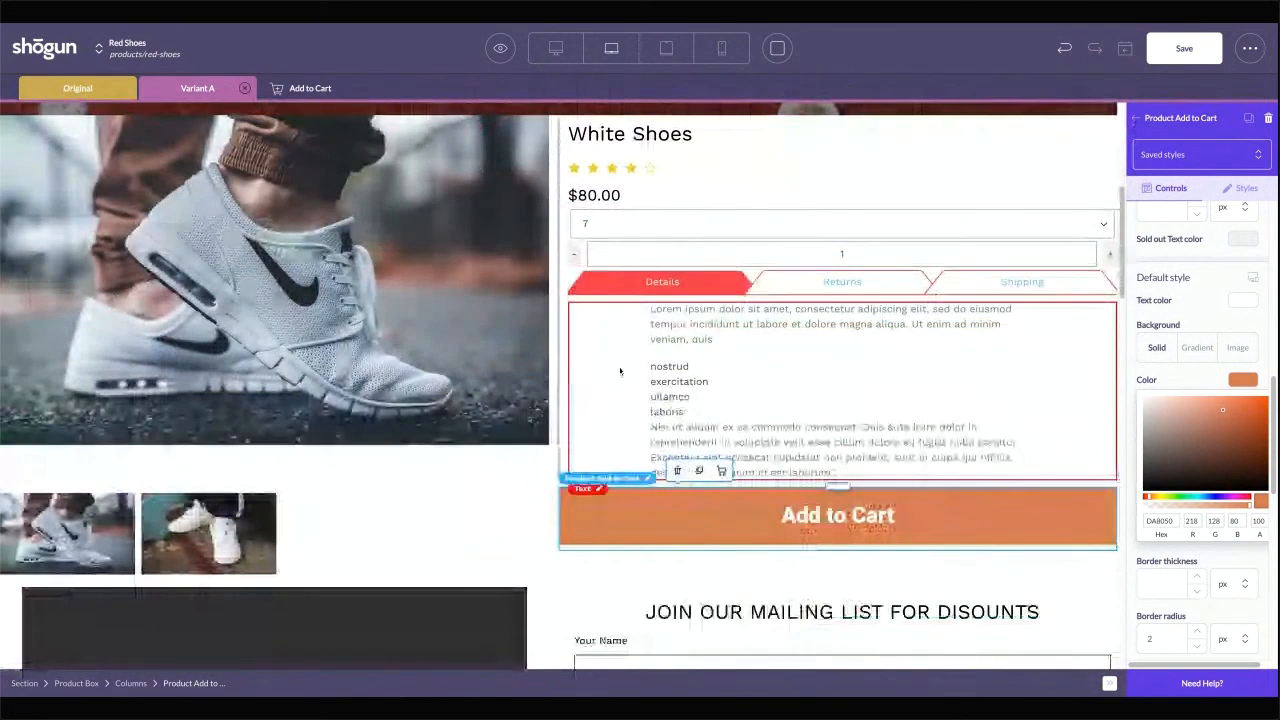
Copy the product tabs' border color FF4A4A and apply it as the Add to Cart button's default background color
left_click(682, 278)
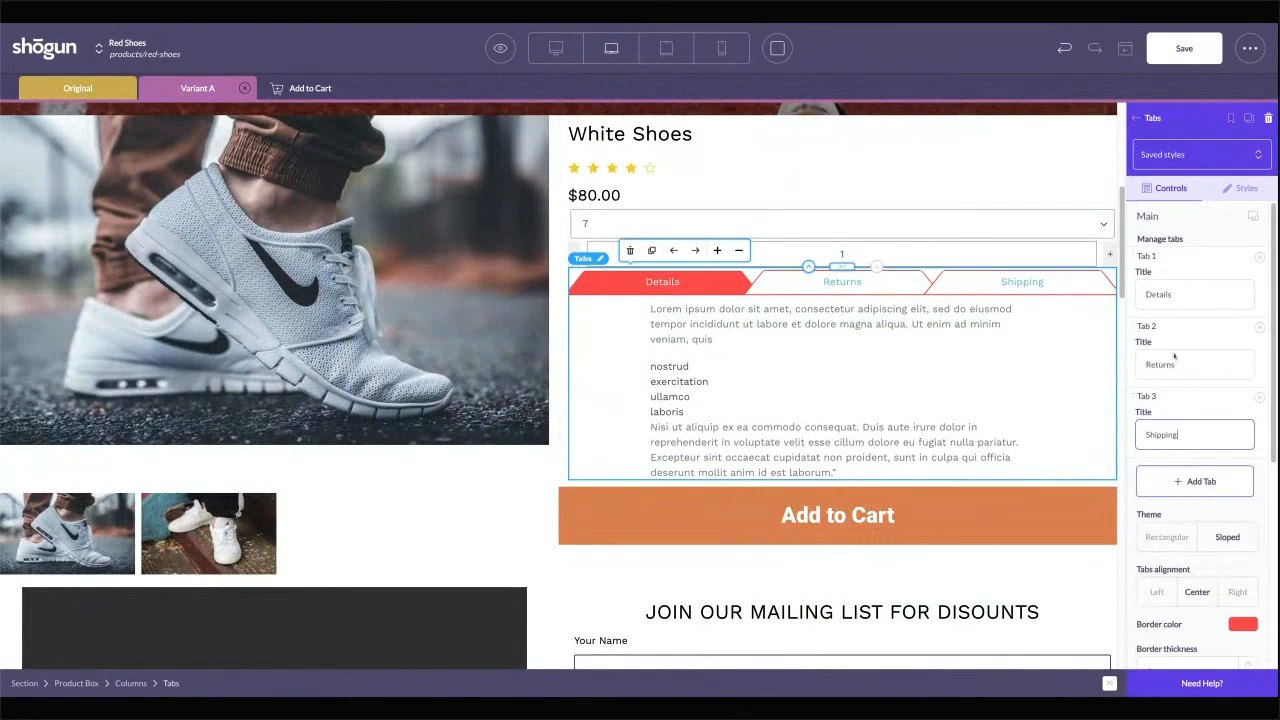
left_click(1240, 620)
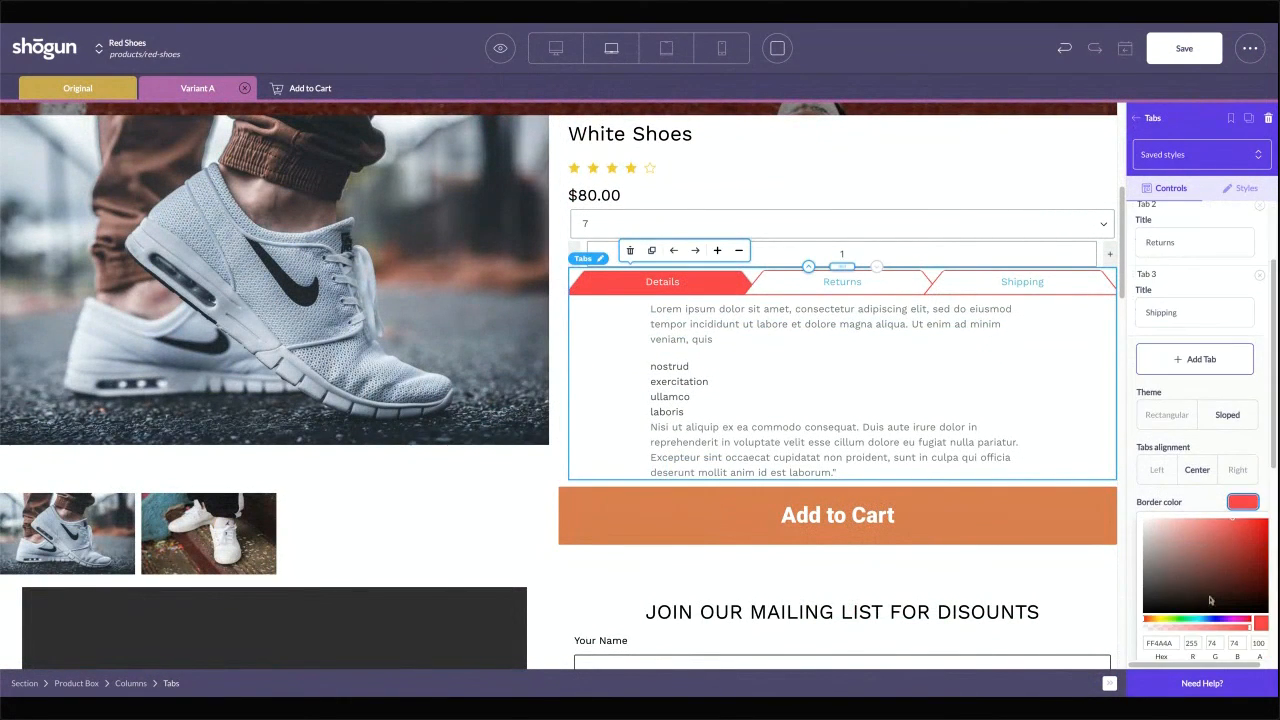
left_click(1160, 643)
left_click(894, 526)
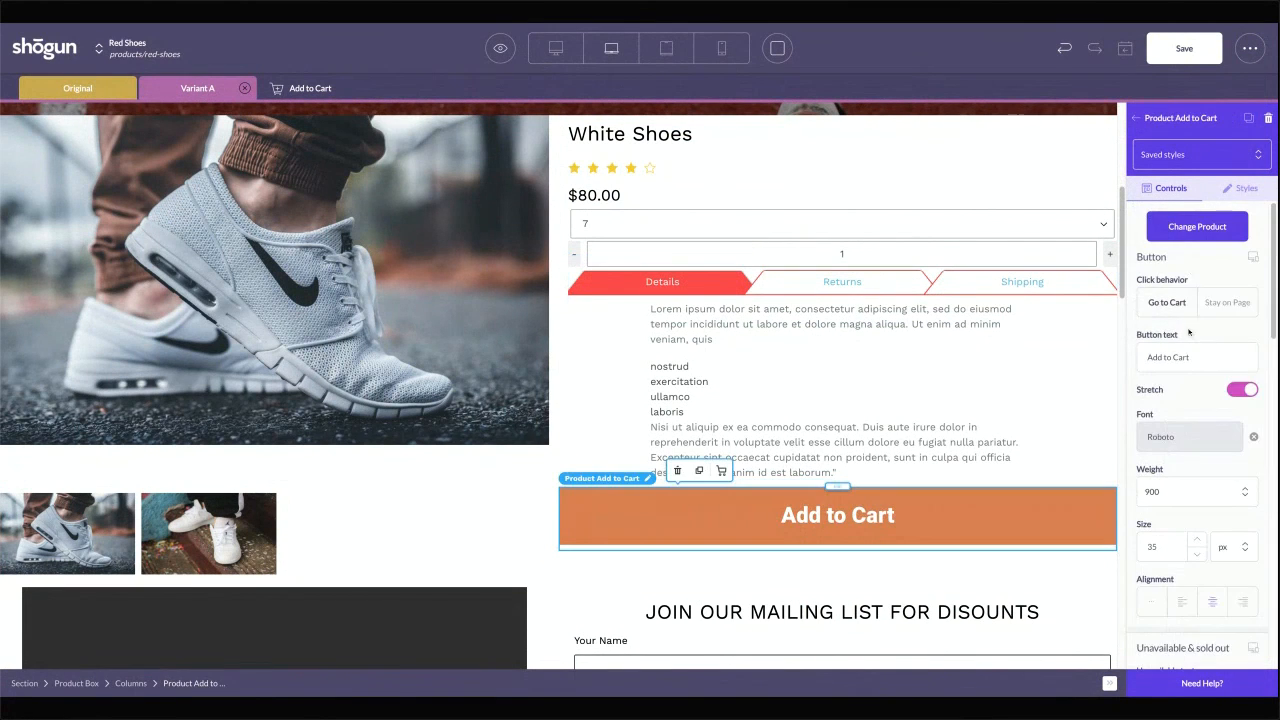
scroll(1234, 372, "down", 10)
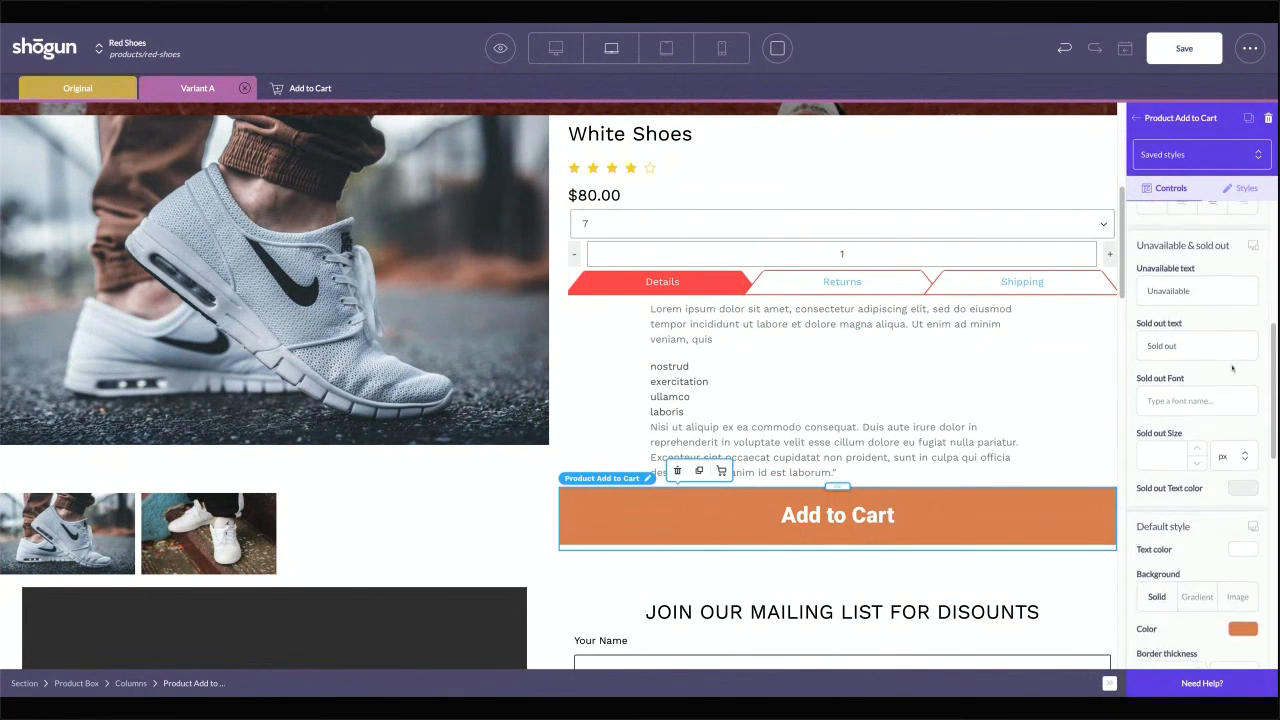
left_click(1243, 485)
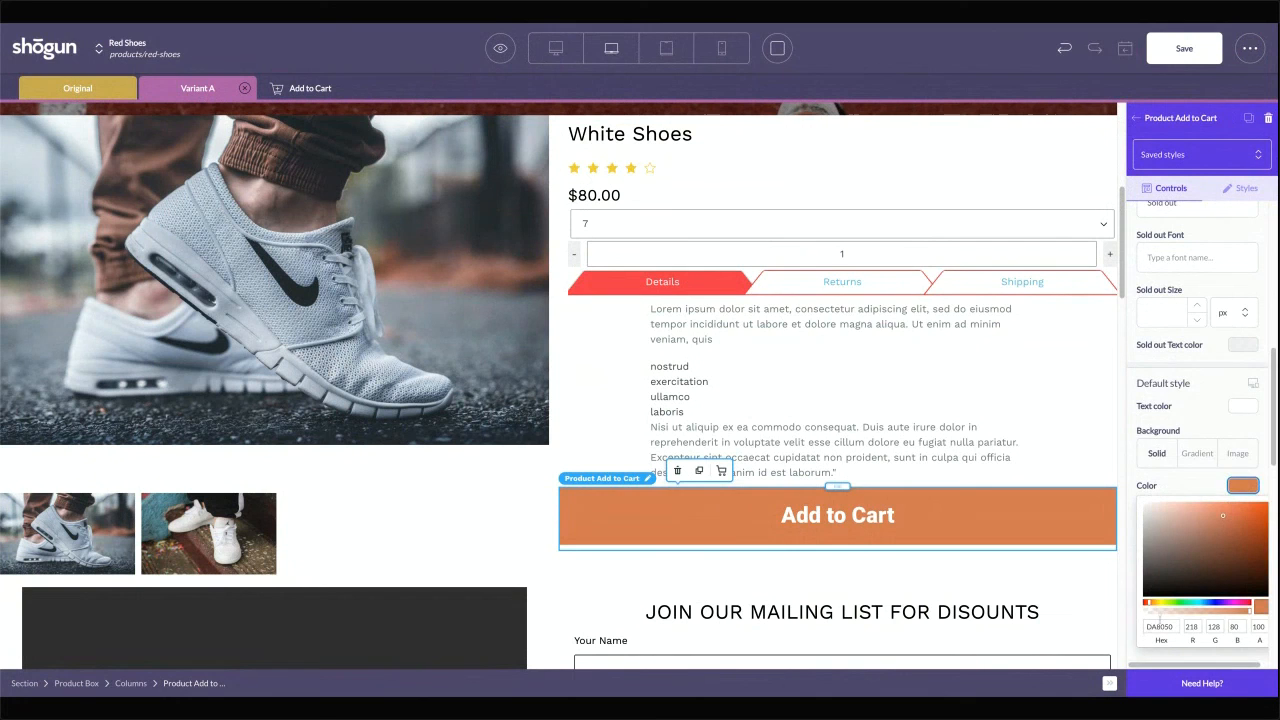
double_click(1160, 626)
type("FF4A4A")
scroll(611, 310, "up", 1)
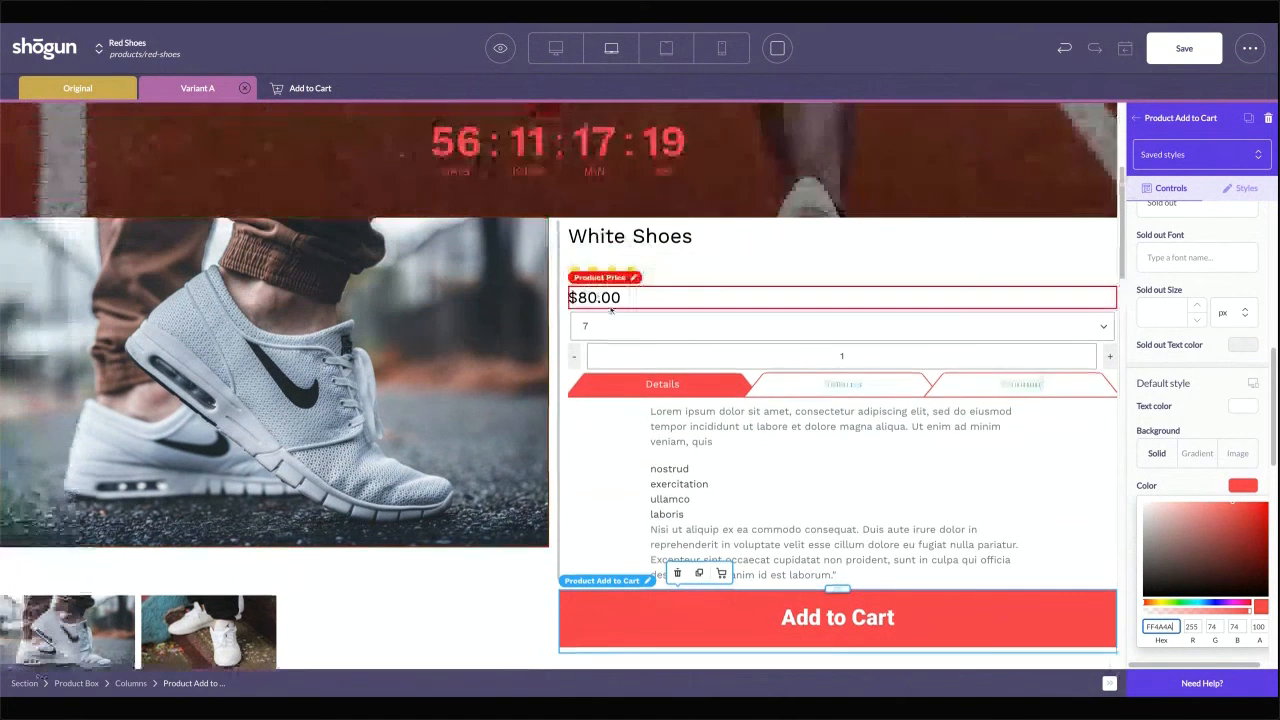
Compare the product section and Add to Cart button between the Original page and Variant A
scroll(331, 369, "up", 2)
scroll(331, 369, "down", 5)
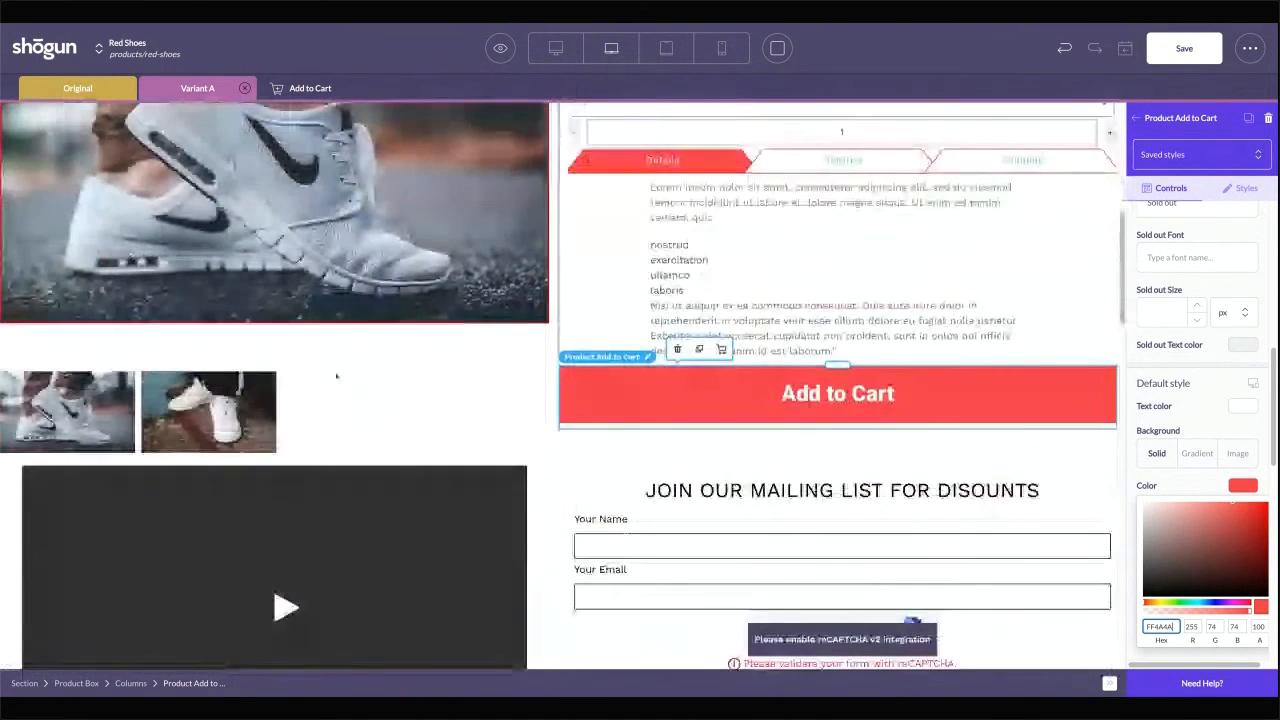
left_click(86, 80)
left_click(170, 88)
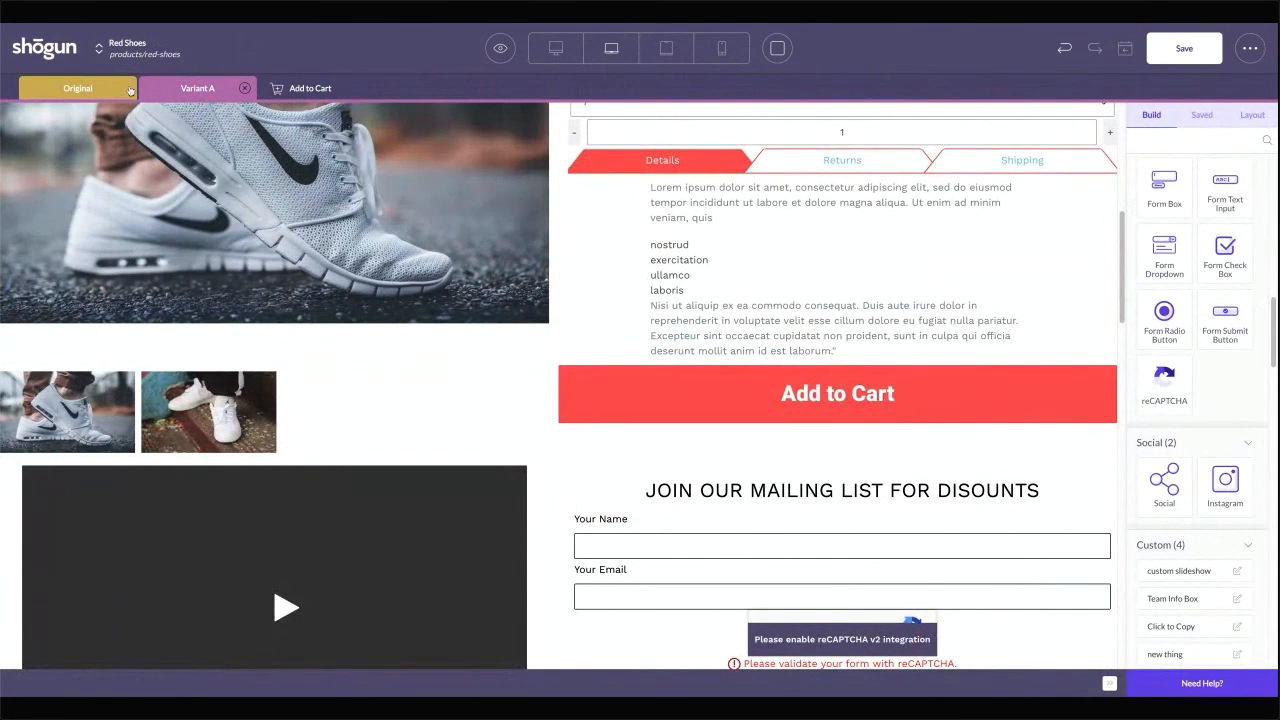
left_click(79, 90)
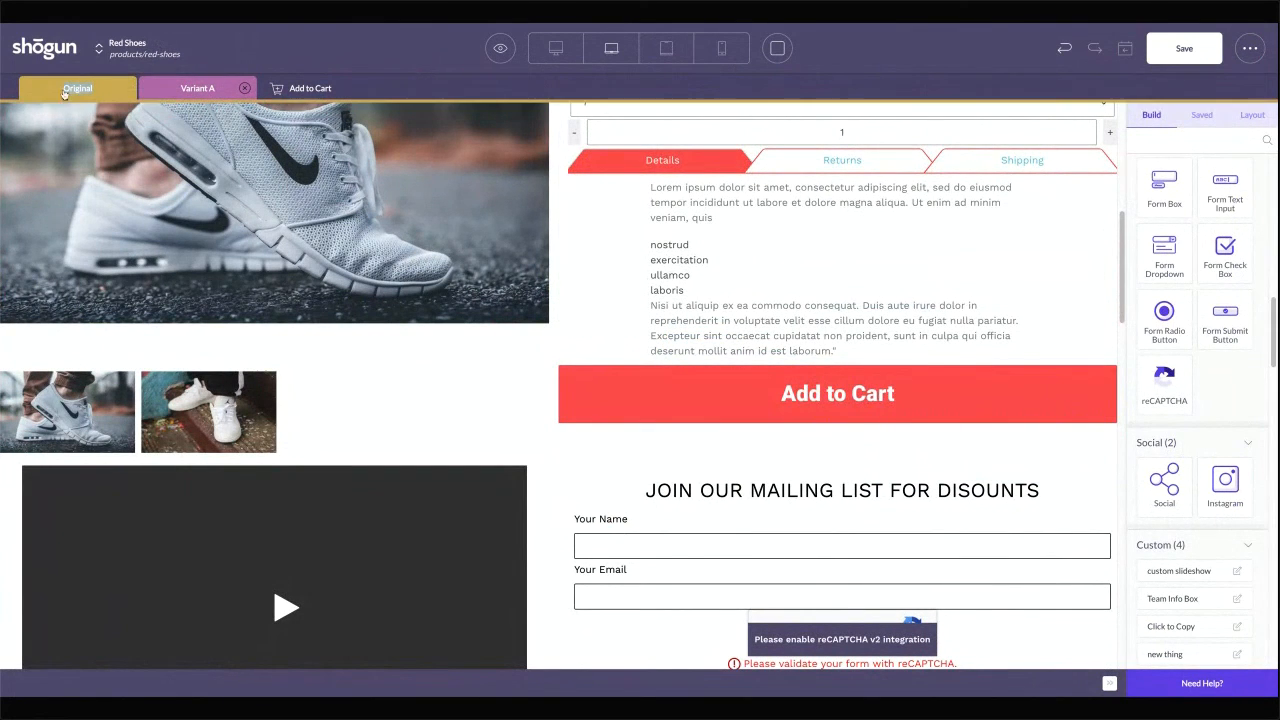
left_click(182, 90)
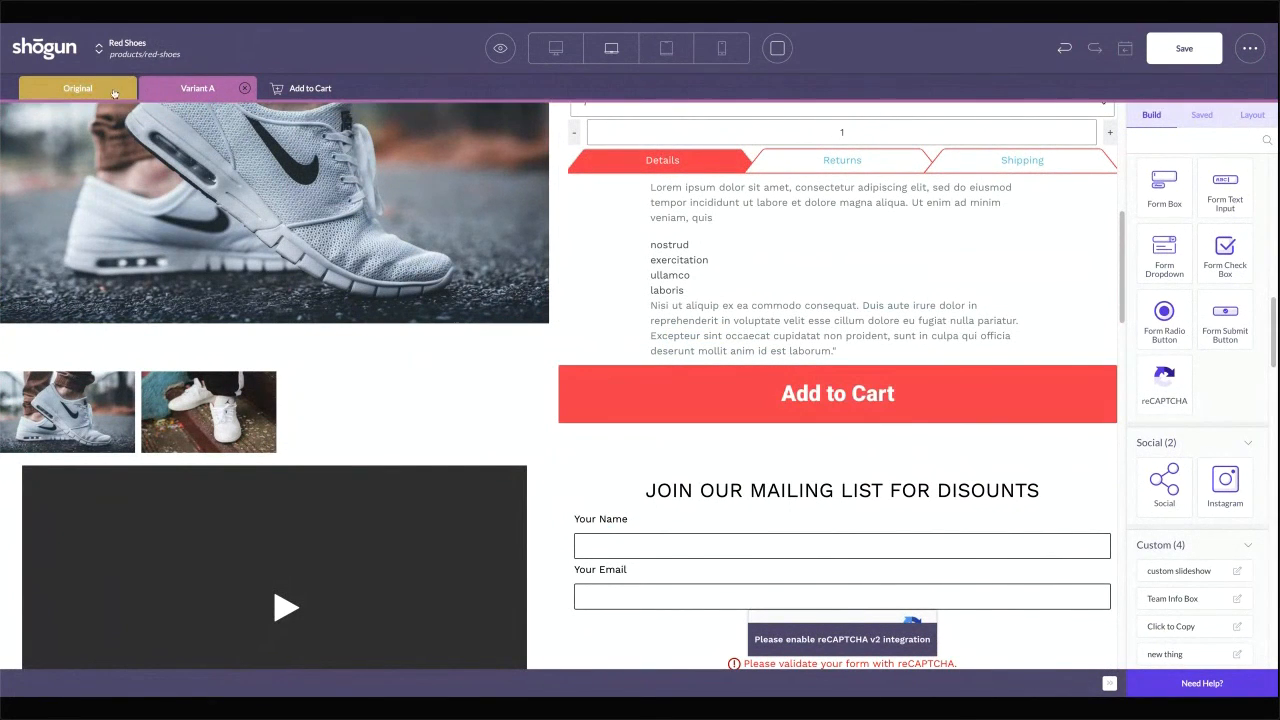
Review Variant A's countdown banner and product section against the Original page, finishing on the Original's Add to Cart button
left_click(113, 93)
left_click(175, 91)
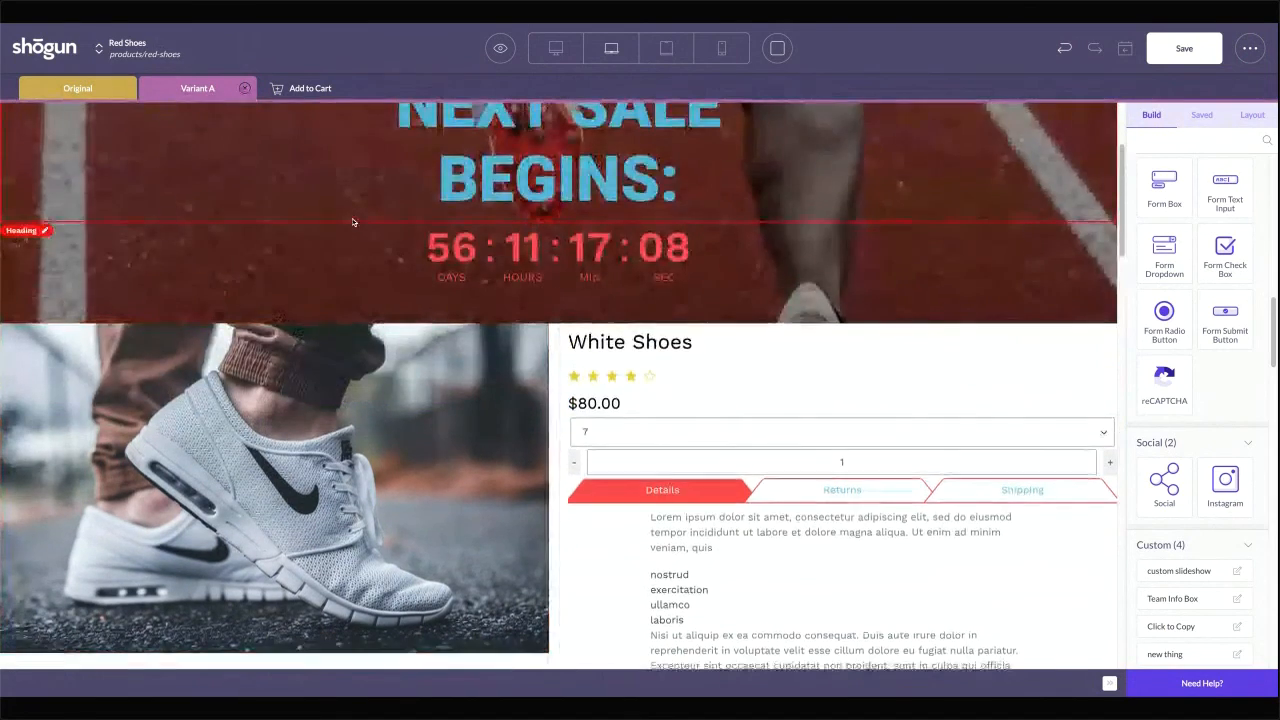
scroll(363, 258, "up", 2)
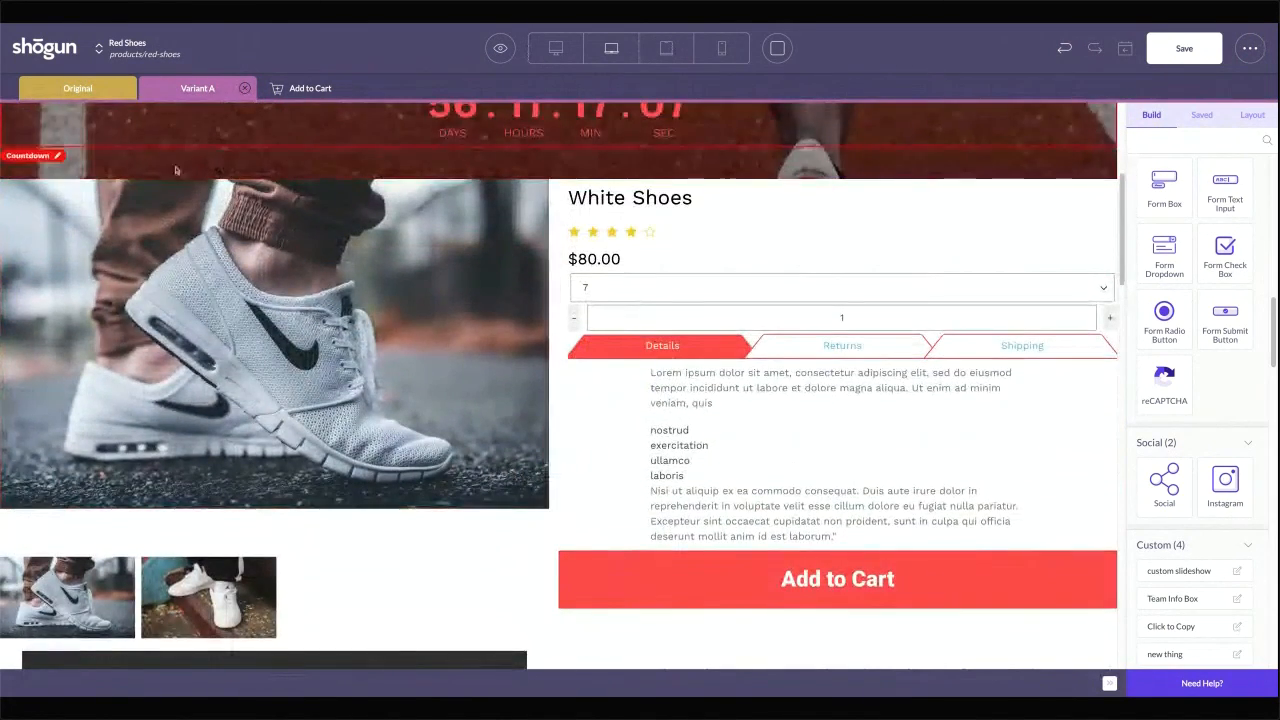
scroll(178, 170, "up", 3)
scroll(214, 230, "down", 3)
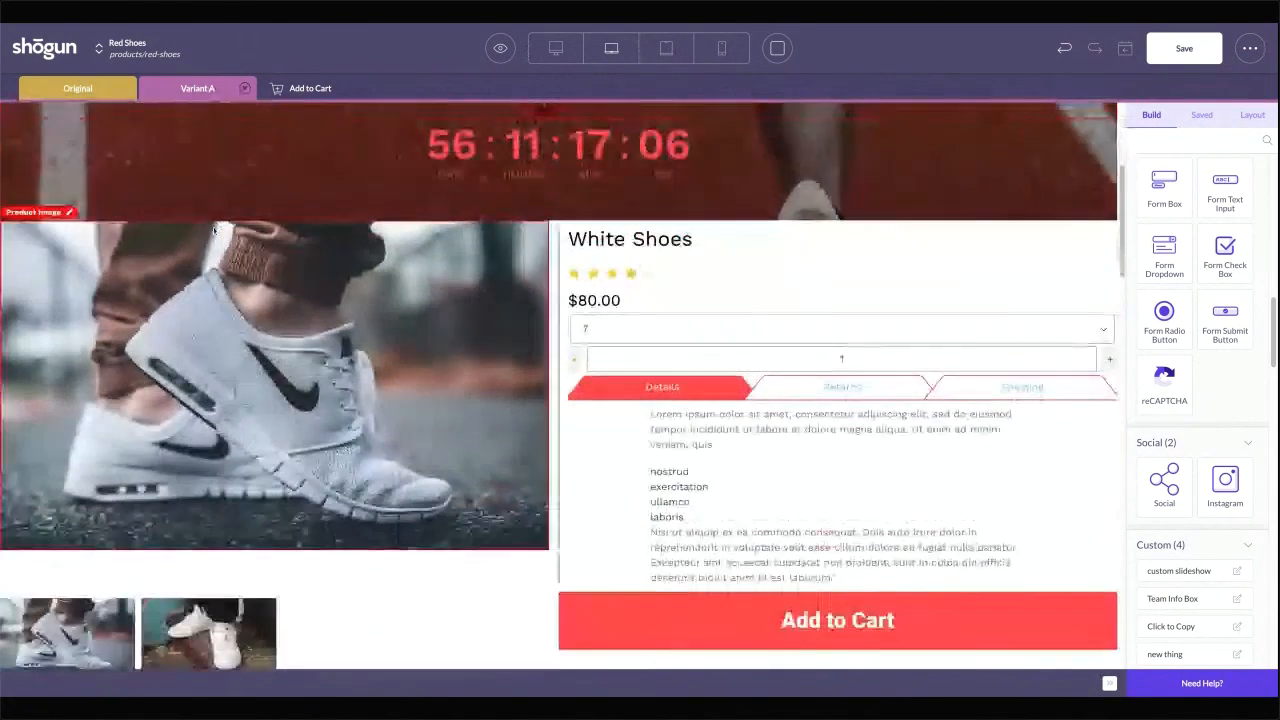
left_click(94, 95)
scroll(271, 386, "down", 1)
scroll(271, 388, "down", 1)
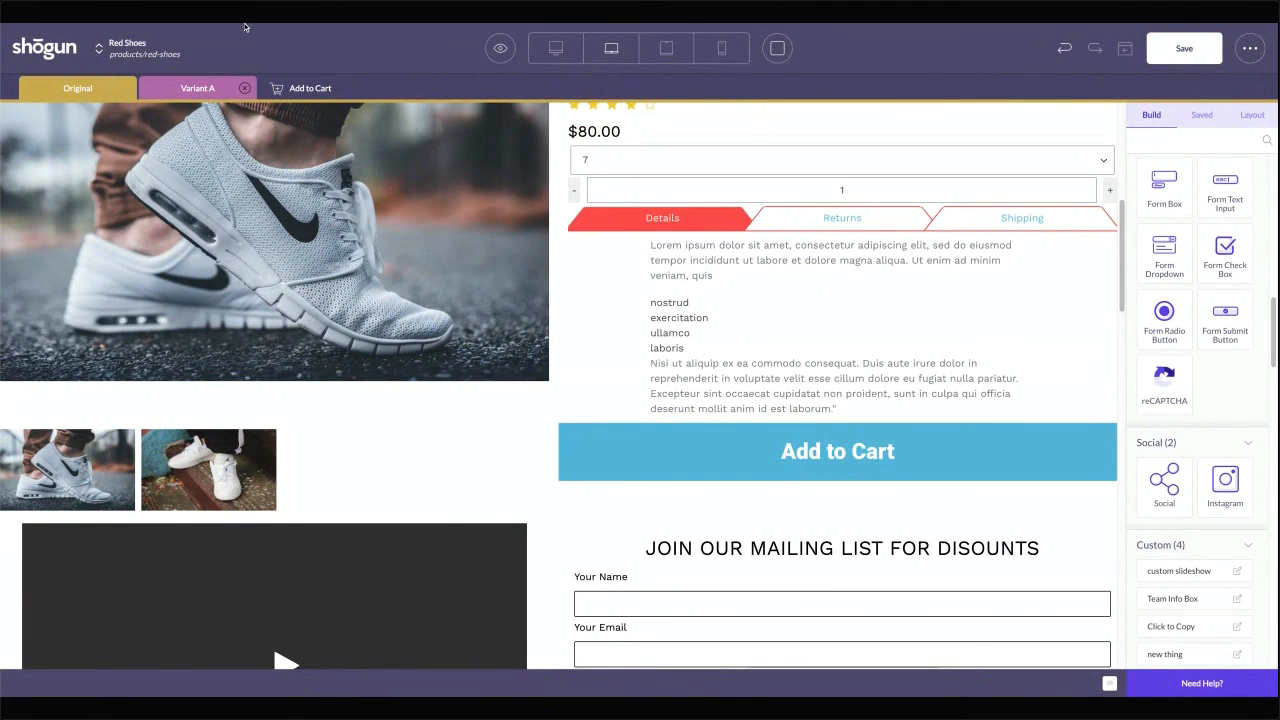
Undo the last two background color changes to the Add to Cart button
left_click(1066, 49)
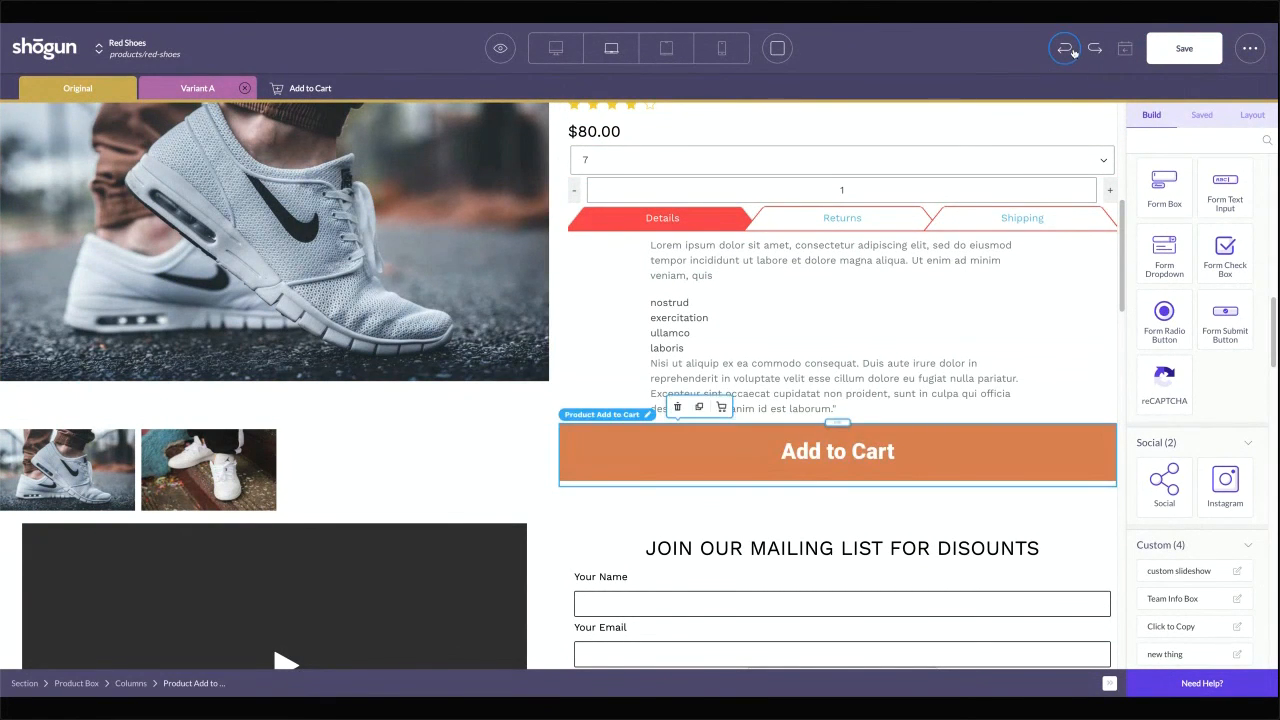
left_click(1066, 49)
scroll(560, 200, "up", 2)
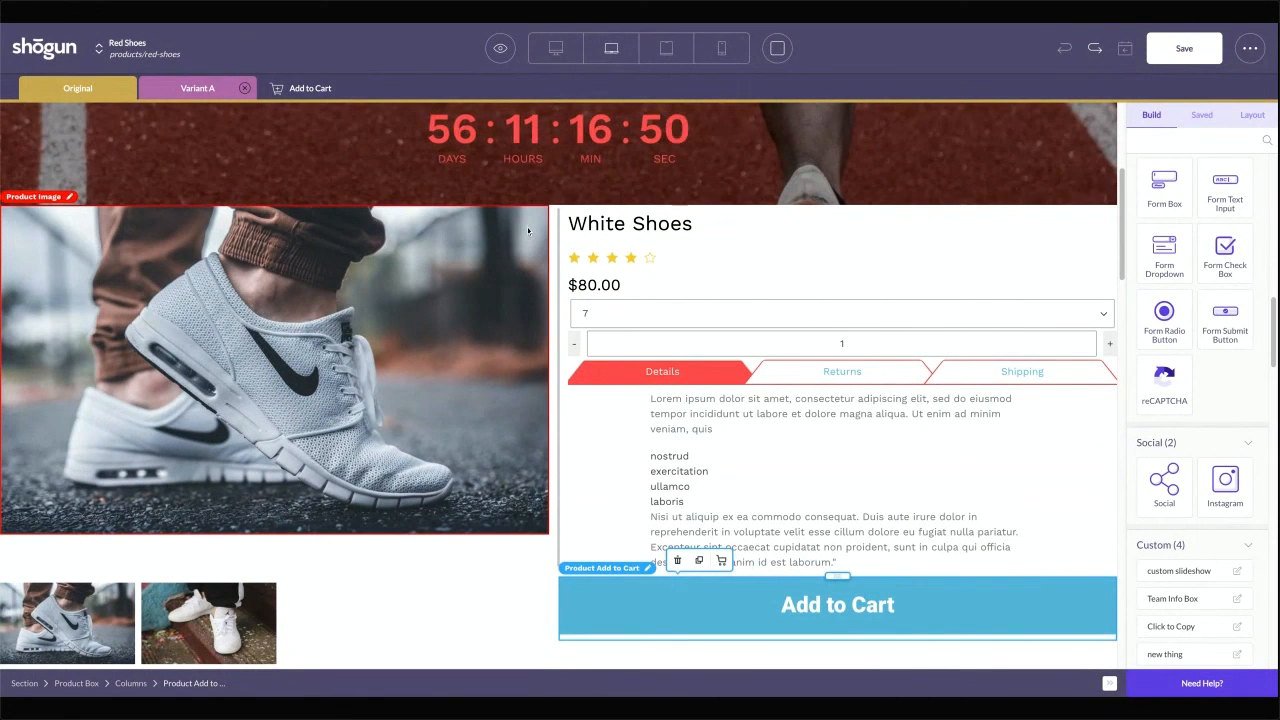
left_click(556, 232)
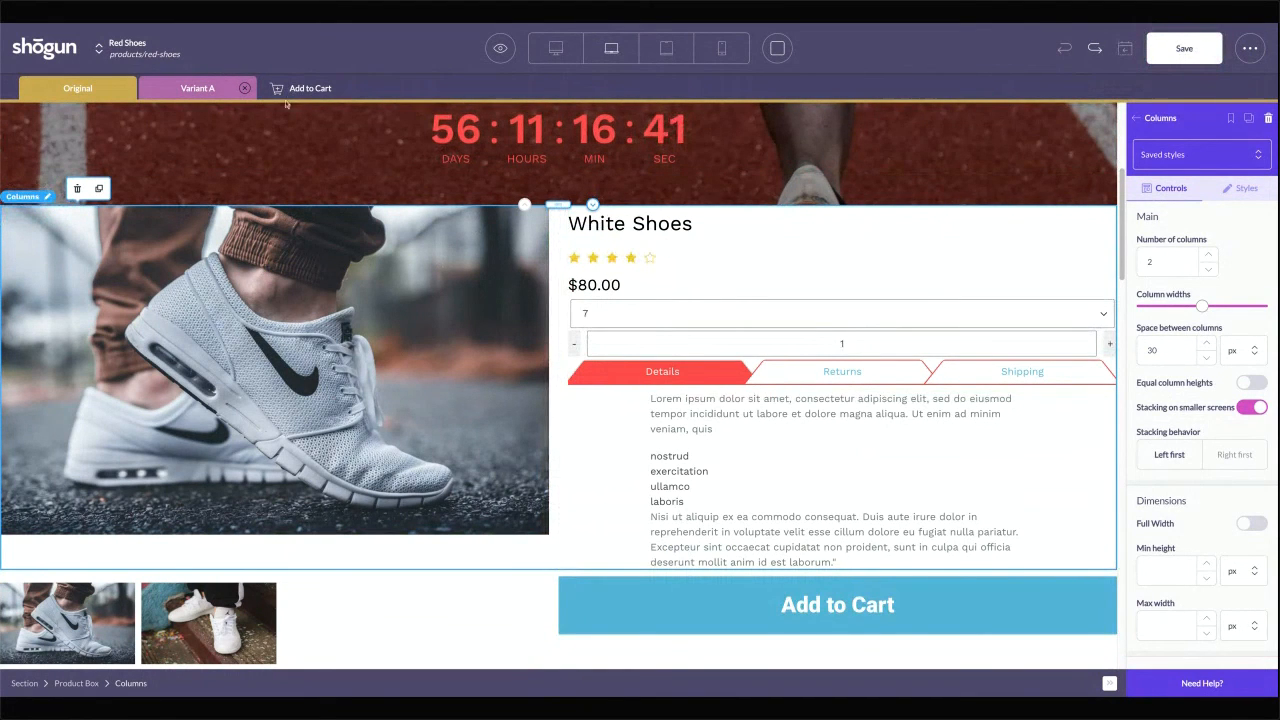
Back out of deleting Variant A and save the Red Shoes page with its Add to Cart test
left_click(244, 90)
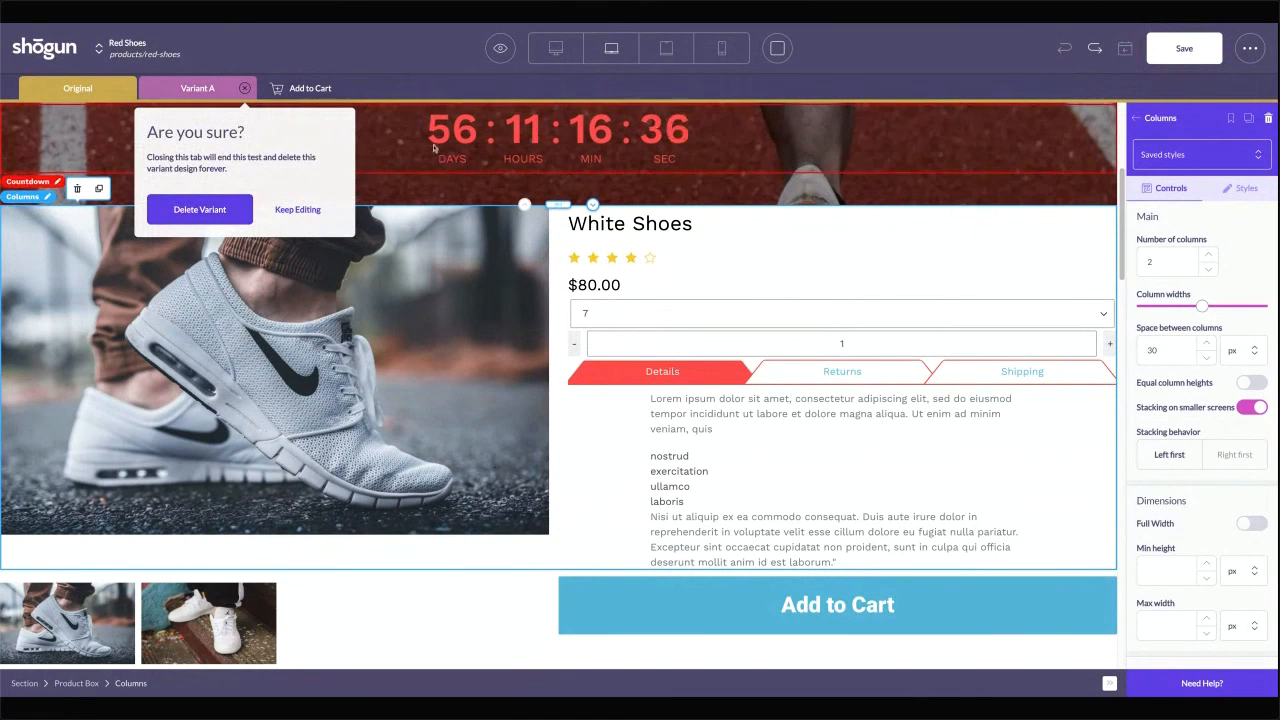
left_click(400, 95)
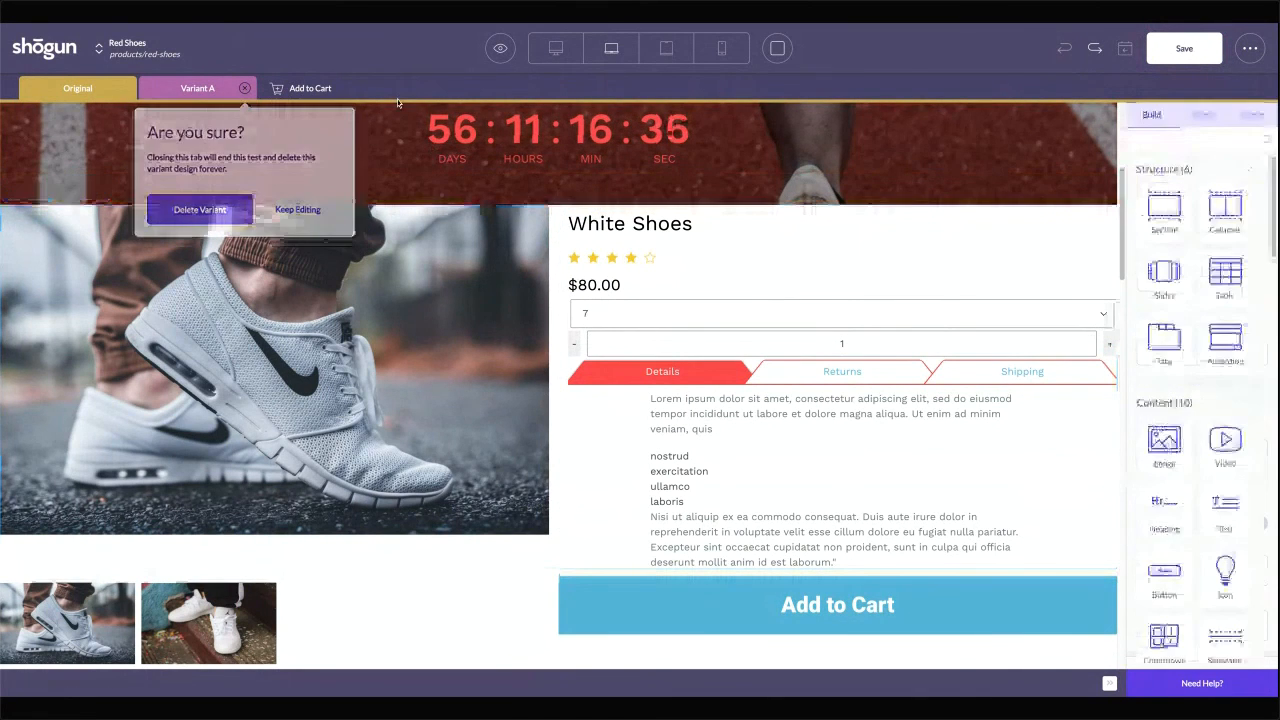
left_click(1173, 52)
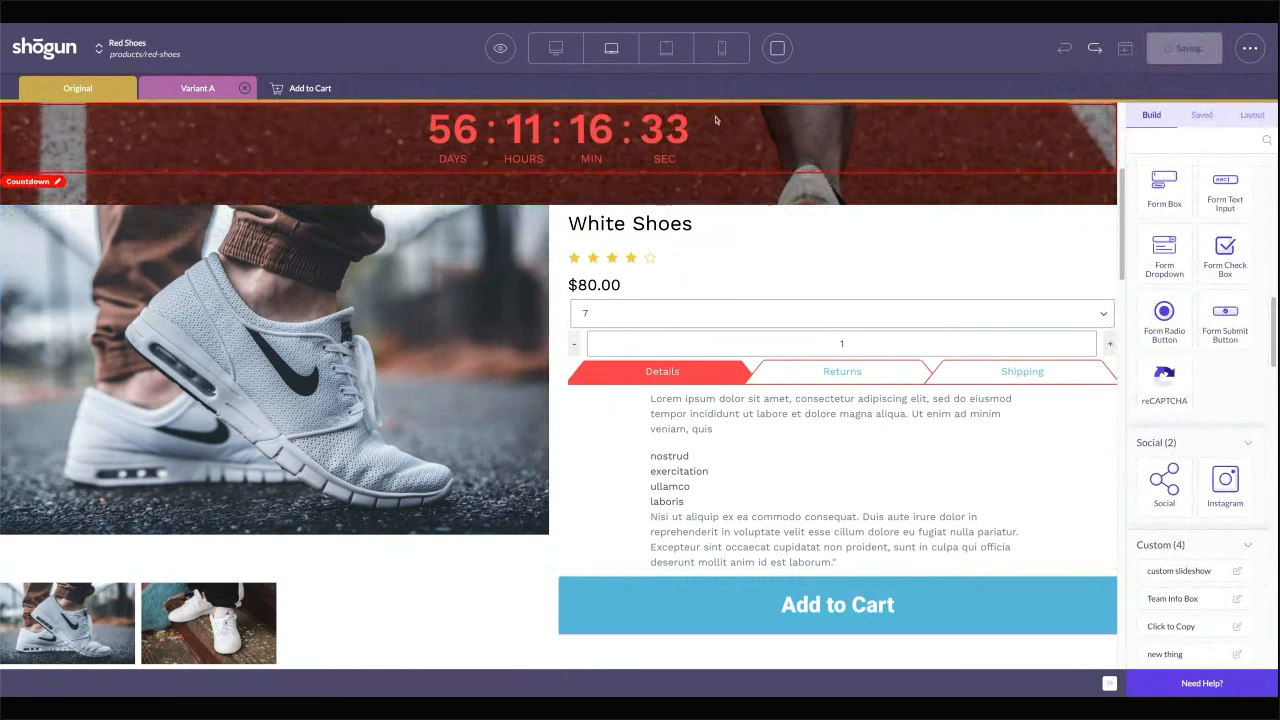